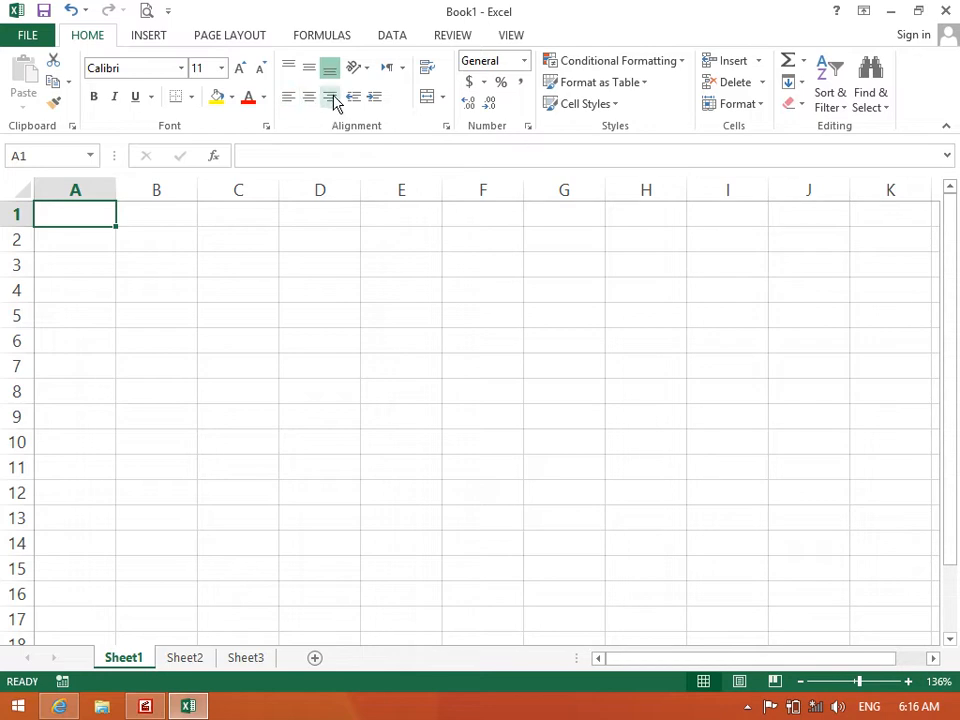
Make row 1 of the blank sheet taller, to roughly 24 points
{"action": "left_click", "coordinate": [344, 272]}
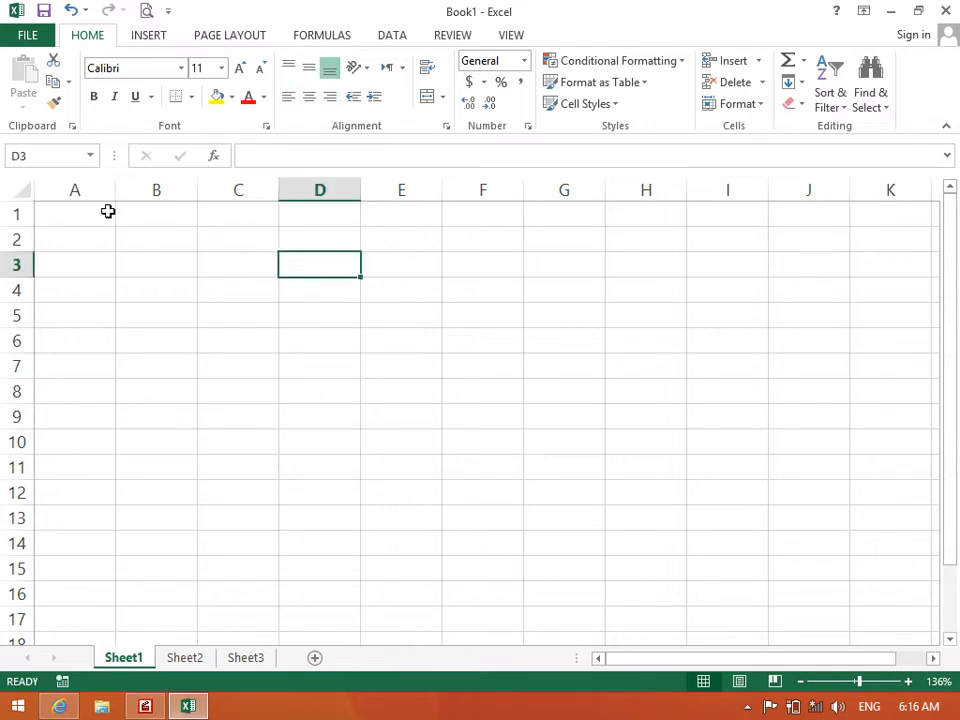
{"action": "left_click", "coordinate": [77, 206]}
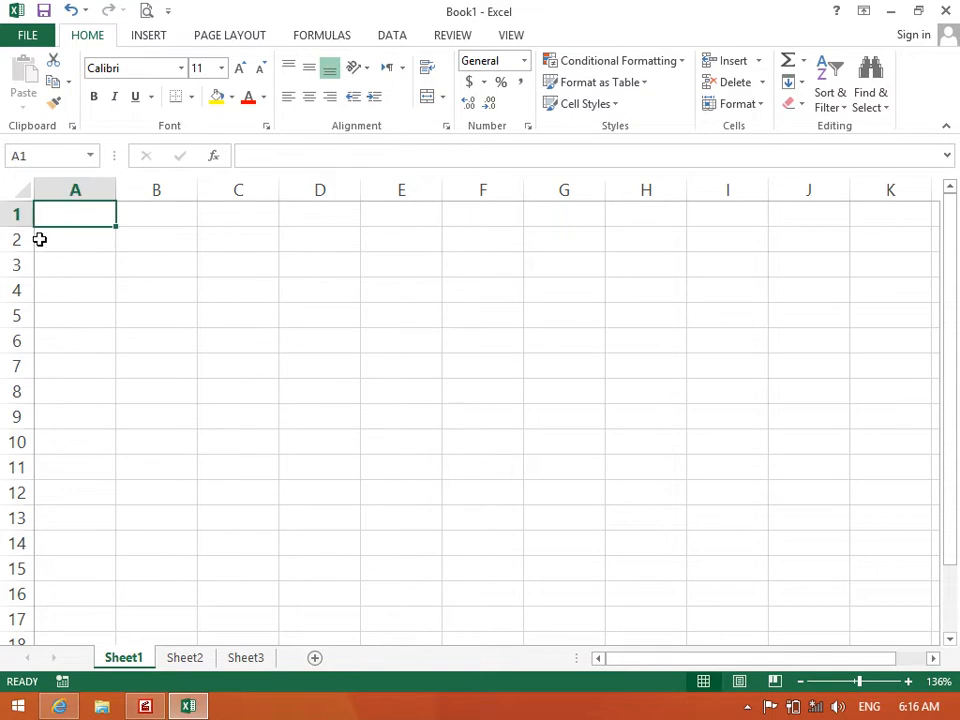
{"action": "mouse_move", "coordinate": [22, 227]}
{"action": "left_mouse_down"}
{"action": "mouse_move", "coordinate": [22, 241]}
{"action": "mouse_move", "coordinate": [26, 223]}
{"action": "mouse_move", "coordinate": [31, 232]}
{"action": "left_mouse_up"}
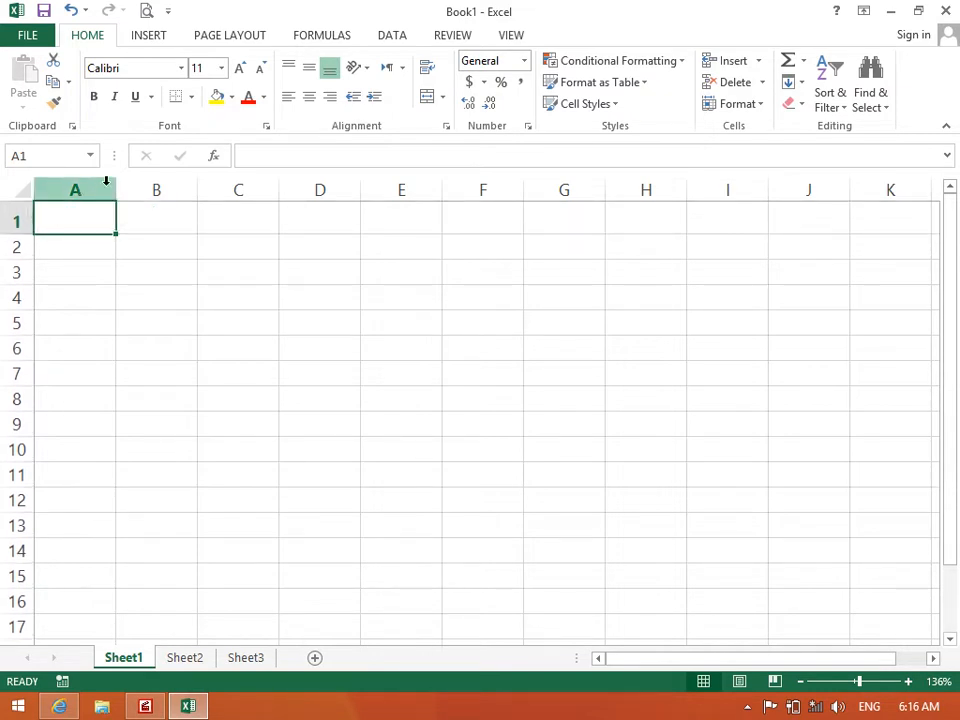
Narrow column A, widen B, C and D one by one and E:F together, ending on A1
{"action": "left_click_drag", "start_coordinate": [116, 184], "coordinate": [92, 190]}
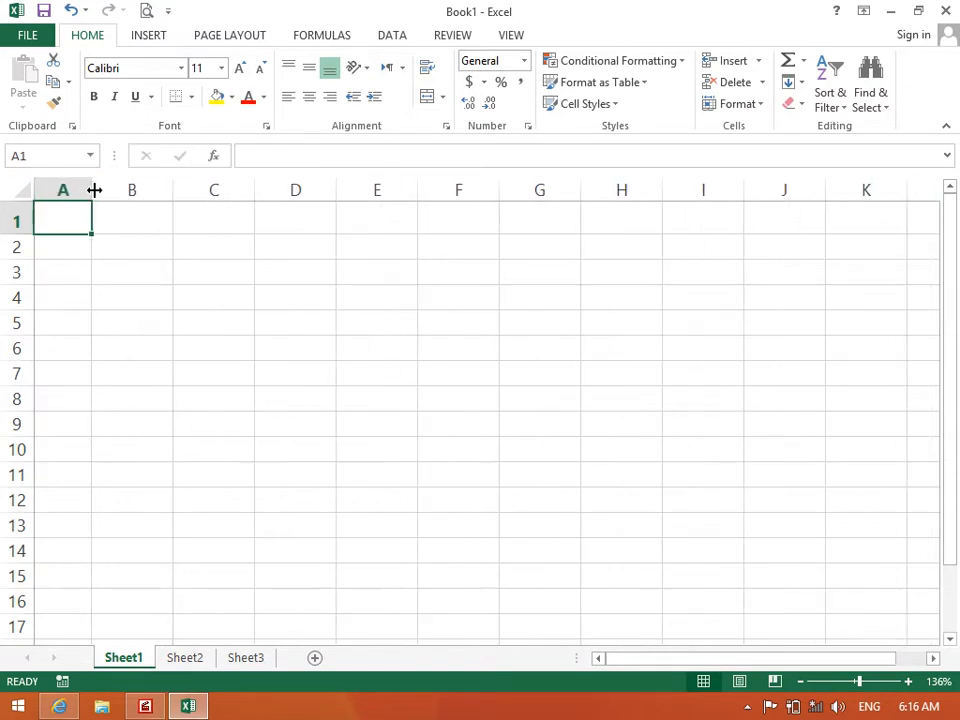
{"action": "left_click_drag", "start_coordinate": [172, 190], "coordinate": [236, 188]}
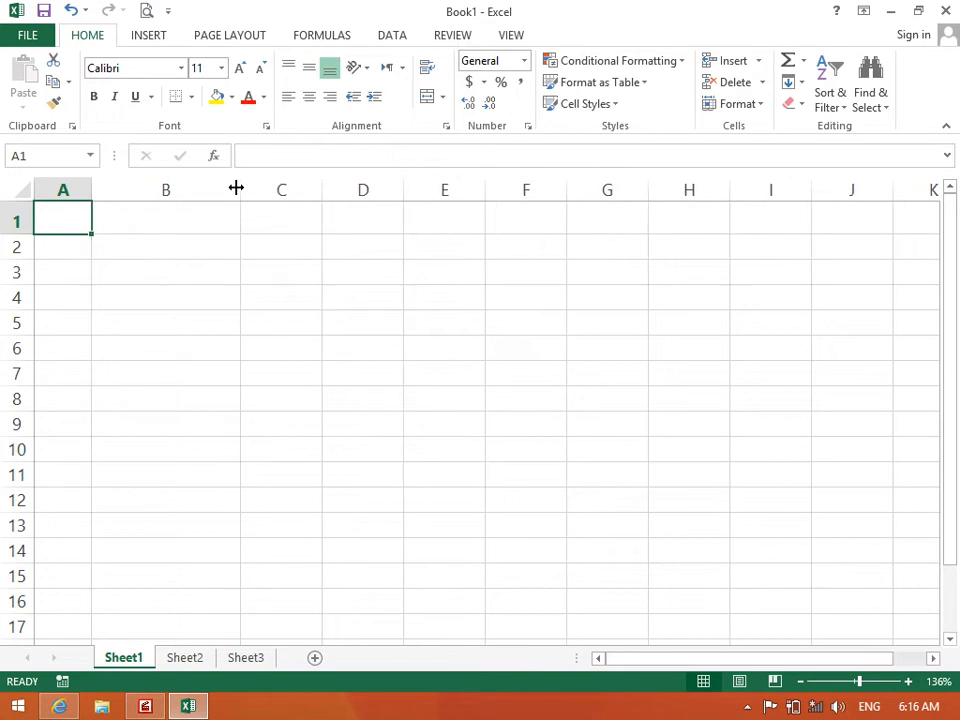
{"action": "left_click_drag", "start_coordinate": [323, 183], "coordinate": [348, 181]}
{"action": "left_click_drag", "start_coordinate": [428, 181], "coordinate": [443, 180]}
{"action": "left_click_drag", "start_coordinate": [505, 178], "coordinate": [557, 179]}
{"action": "left_click", "coordinate": [433, 229]}
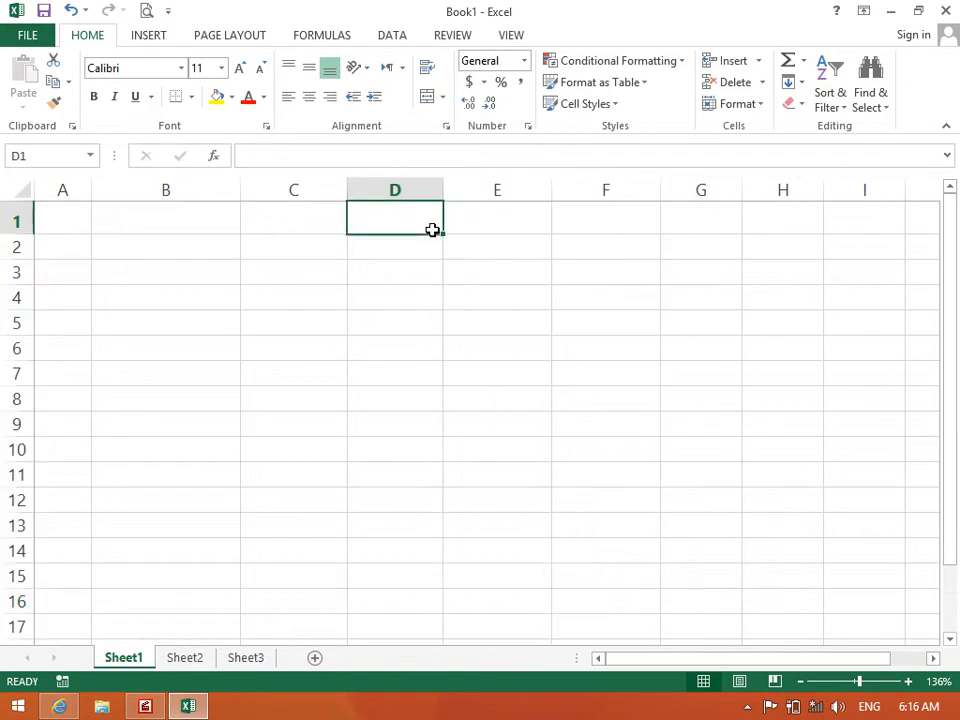
{"action": "left_click", "coordinate": [78, 216]}
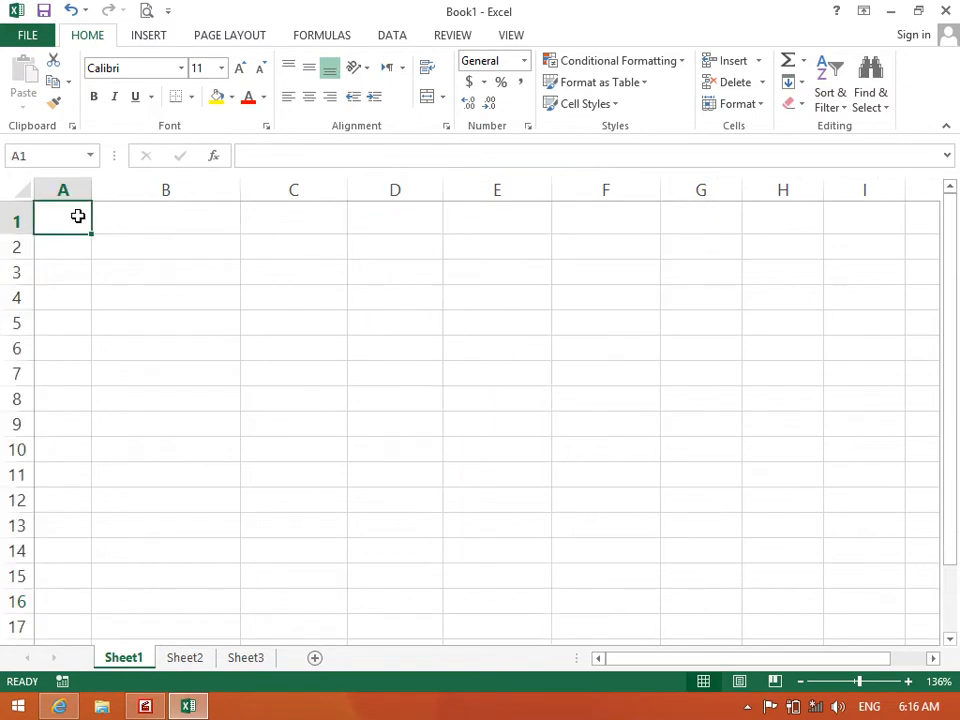
Enter the headings ID in A1 and EmpName in B1, correcting typos along the way
{"action": "type", "text": "ID"}
{"action": "key", "text": "Tab"}
{"action": "type", "text": "NA"}
{"action": "key", "text": "BackSpace"}
{"action": "type", "text": "ame"}
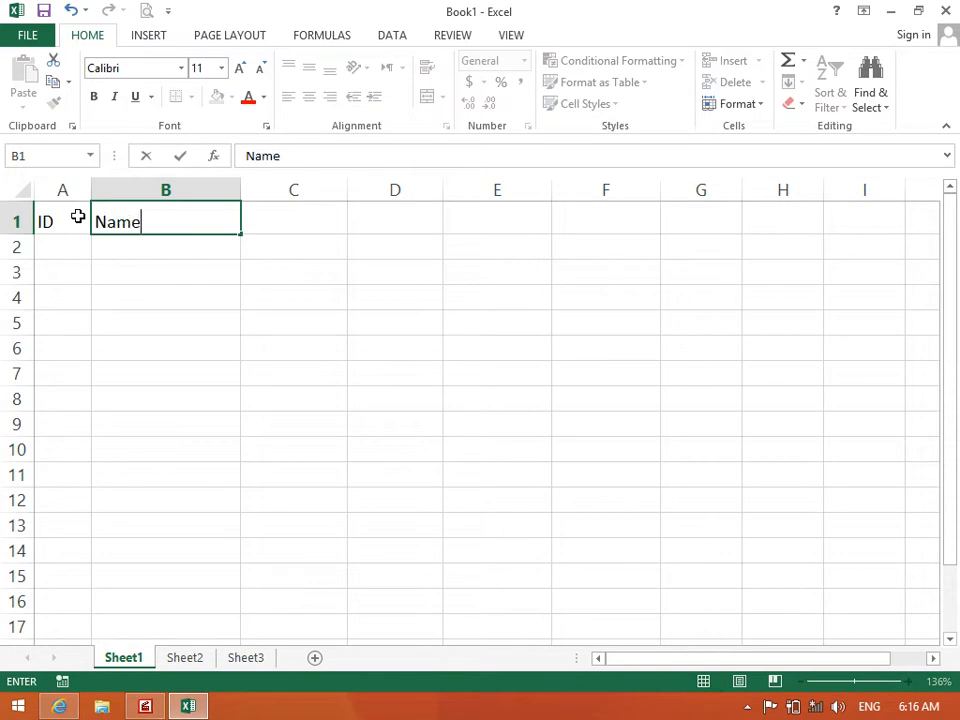
{"action": "key", "text": "BackSpace"}
{"action": "key", "text": "BackSpace"}
{"action": "key", "text": "BackSpace"}
{"action": "type", "text": "EmpS"}
{"action": "key", "text": "BackSpace"}
{"action": "type", "text": "Name"}
{"action": "key", "text": "Tab"}
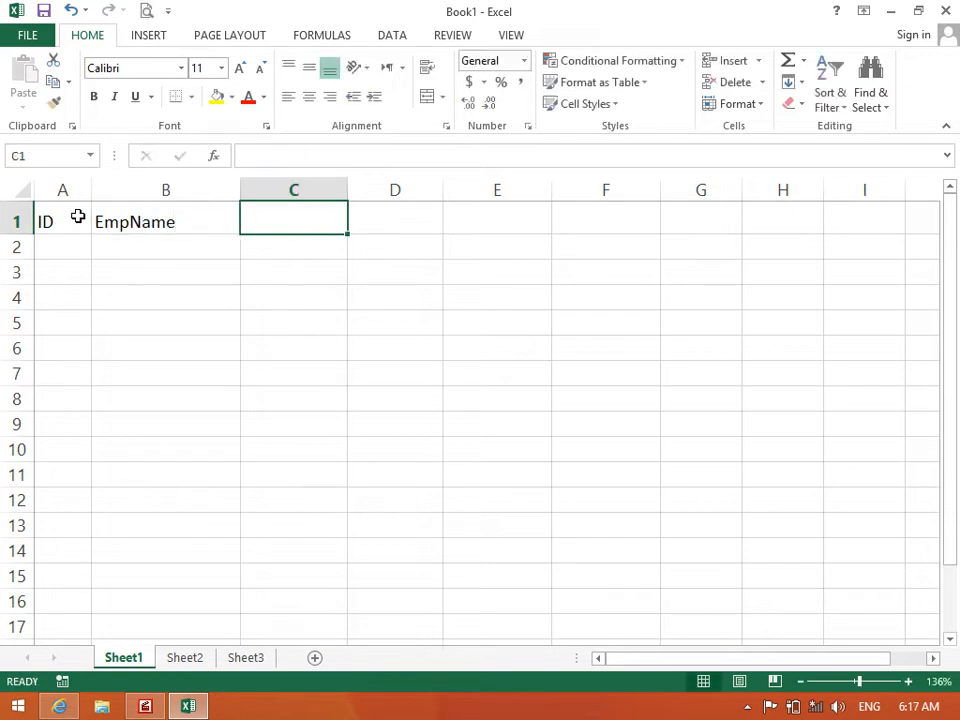
Enter the headings Post, Salary, Bonus and Total in C1 through F1
{"action": "type", "text": "Post"}
{"action": "key", "text": "Tab"}
{"action": "type", "text": "Salary"}
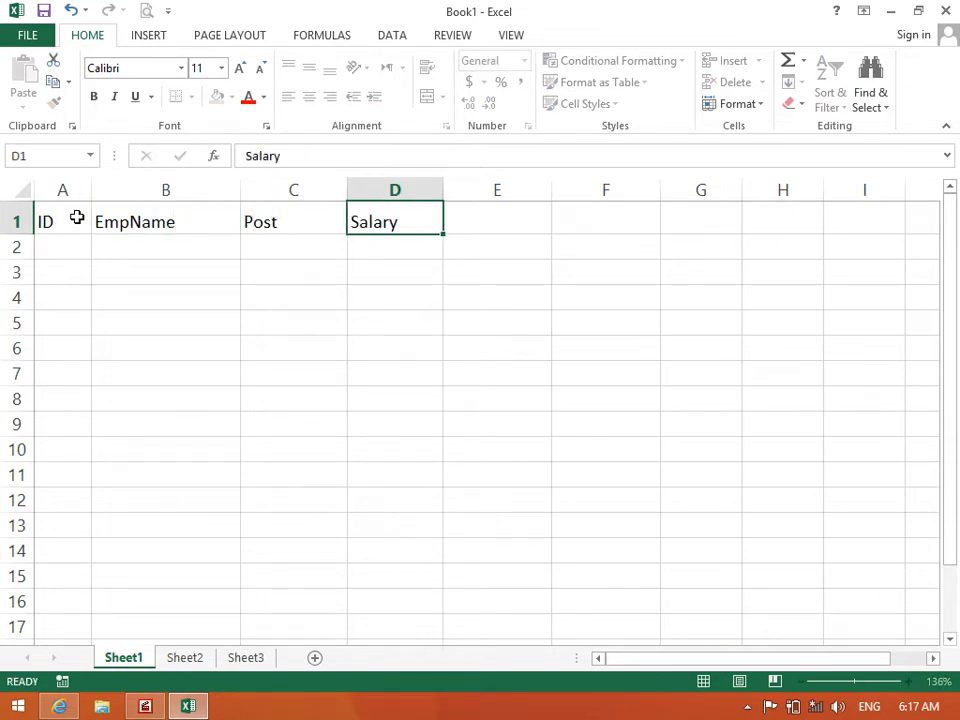
{"action": "key", "text": "Tab"}
{"action": "type", "text": "Bonus"}
{"action": "key", "text": "Tab"}
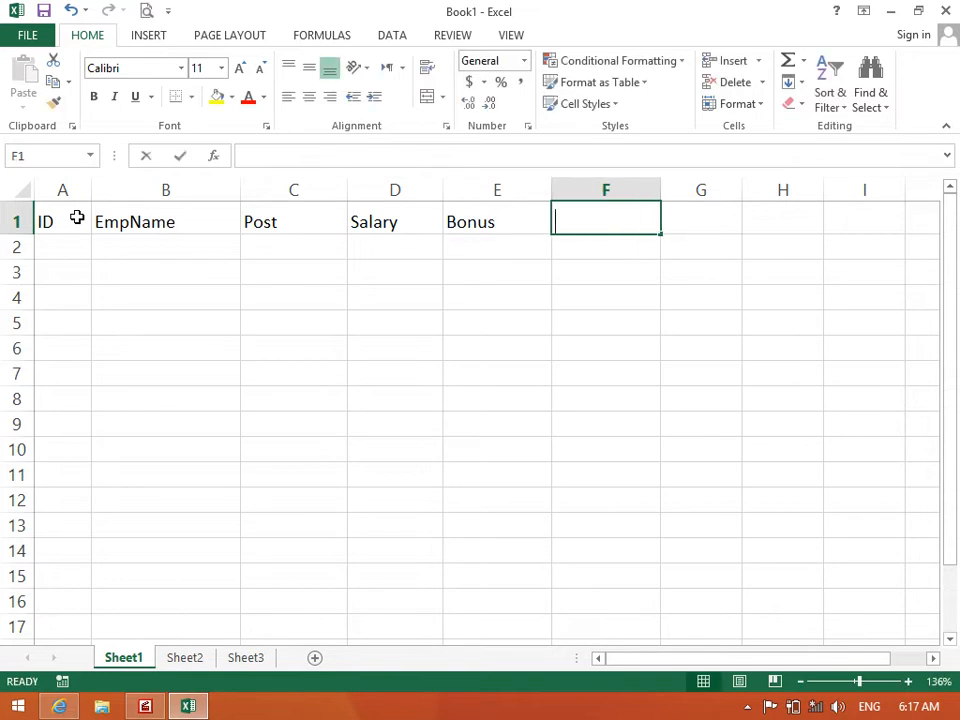
{"action": "type", "text": "Total"}
{"action": "key", "text": "Return"}
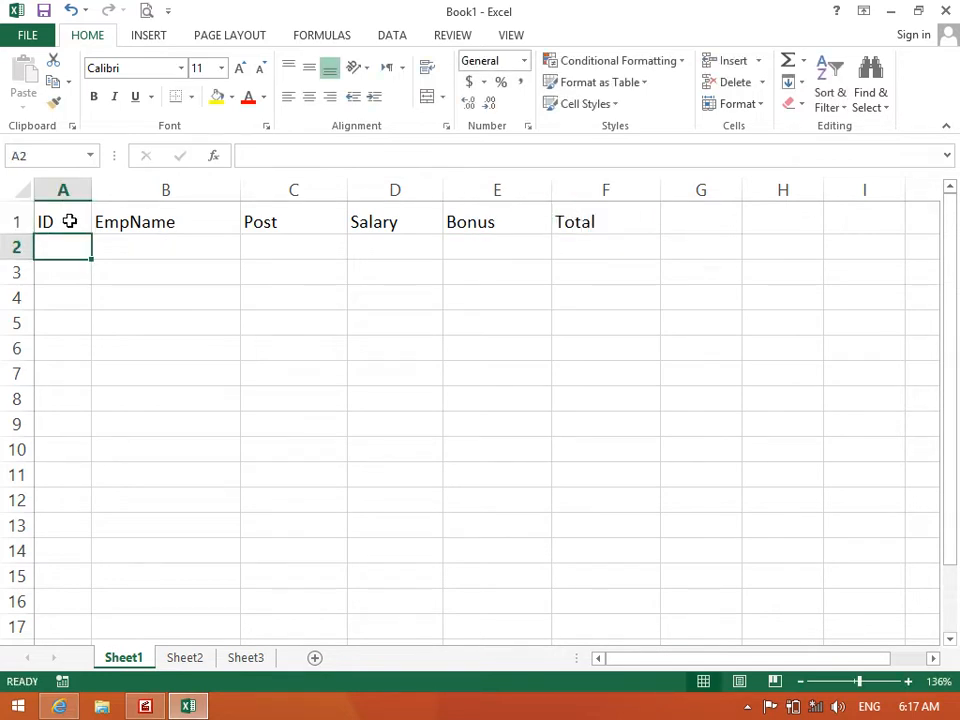
Heighten row 1 and centre the A1:F1 headings, settling on Center after trying Align Right
{"action": "left_click_drag", "start_coordinate": [69, 221], "coordinate": [602, 227]}
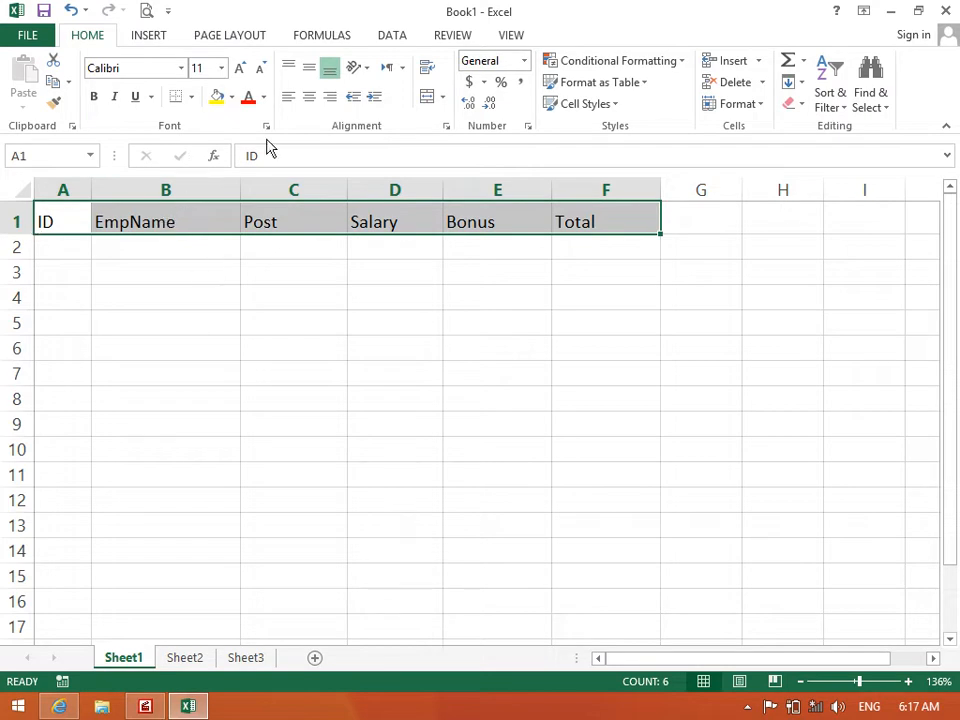
{"action": "left_click", "coordinate": [309, 104]}
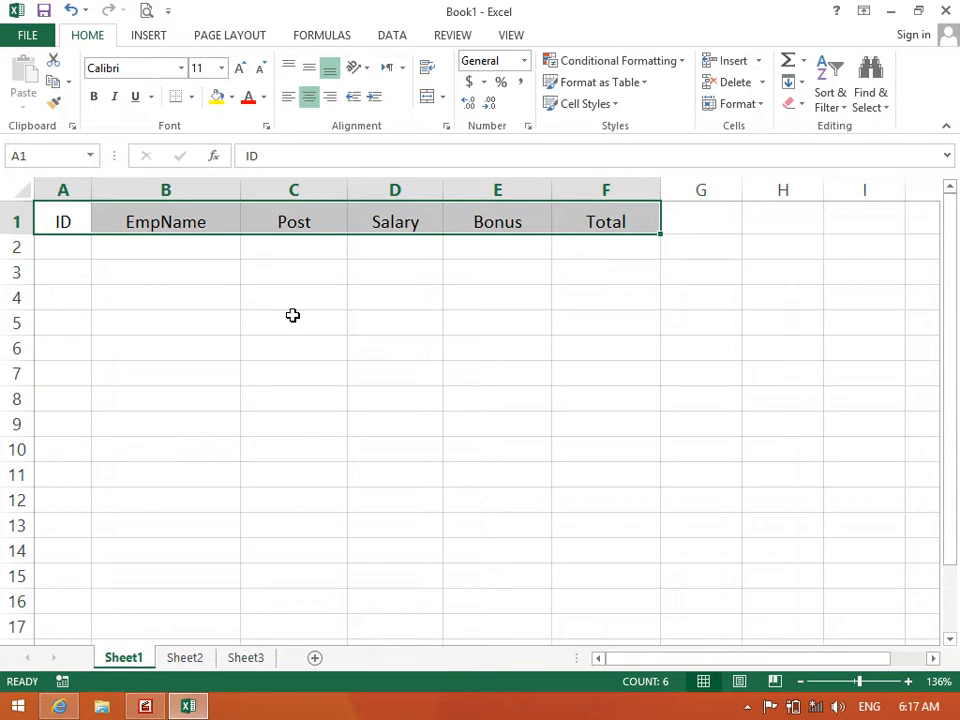
{"action": "left_click_drag", "start_coordinate": [17, 233], "coordinate": [18, 245]}
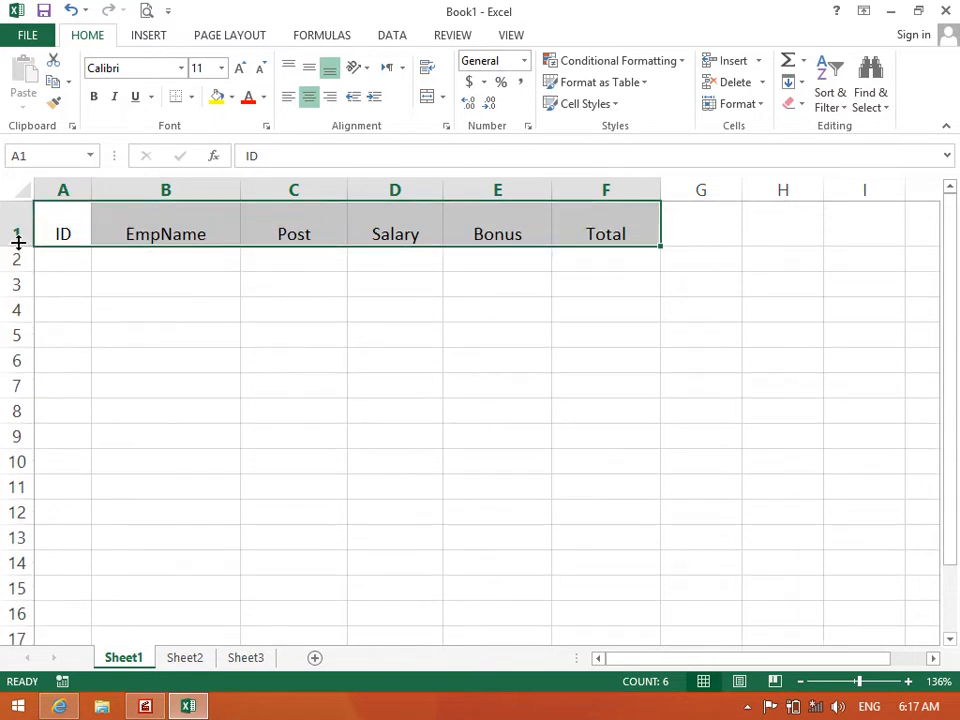
{"action": "left_click", "coordinate": [331, 97]}
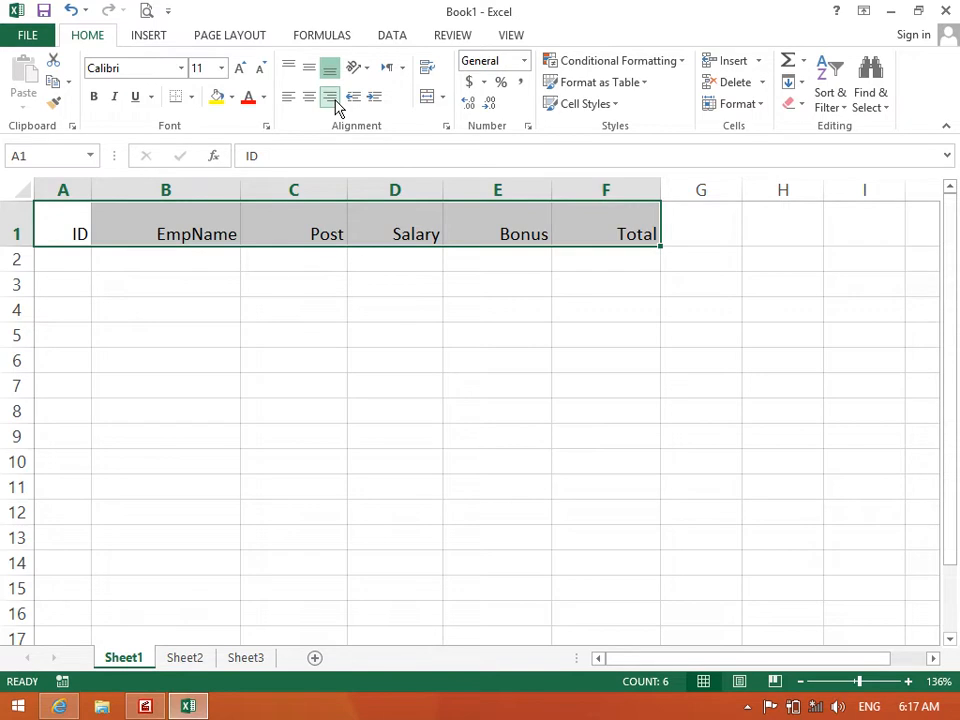
{"action": "left_click", "coordinate": [311, 99]}
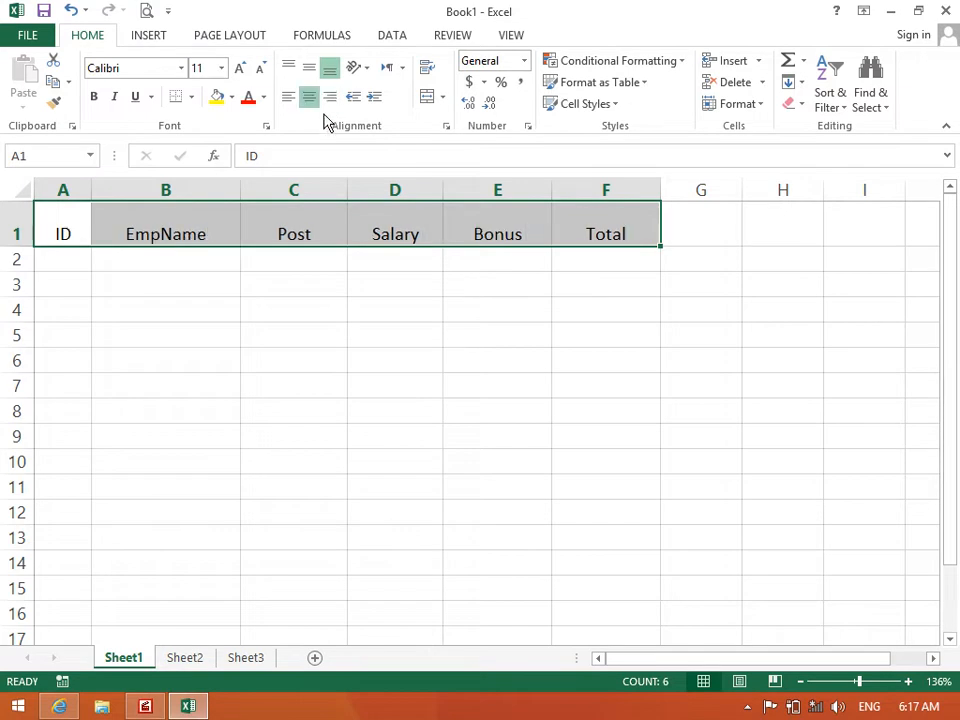
{"action": "left_click", "coordinate": [332, 100]}
{"action": "left_click", "coordinate": [309, 103]}
{"action": "left_click", "coordinate": [272, 315]}
Apply All Borders to the headings in A1:F1, then reselect the heading row
{"action": "left_click_drag", "start_coordinate": [585, 221], "coordinate": [71, 217]}
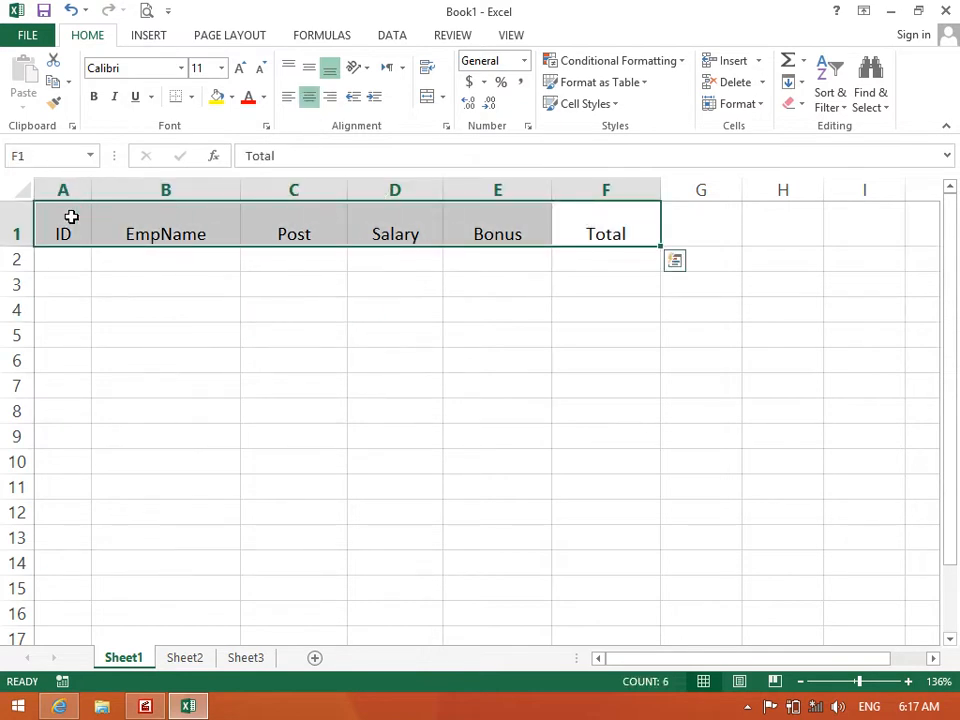
{"action": "left_click", "coordinate": [131, 306]}
{"action": "left_click", "coordinate": [66, 240]}
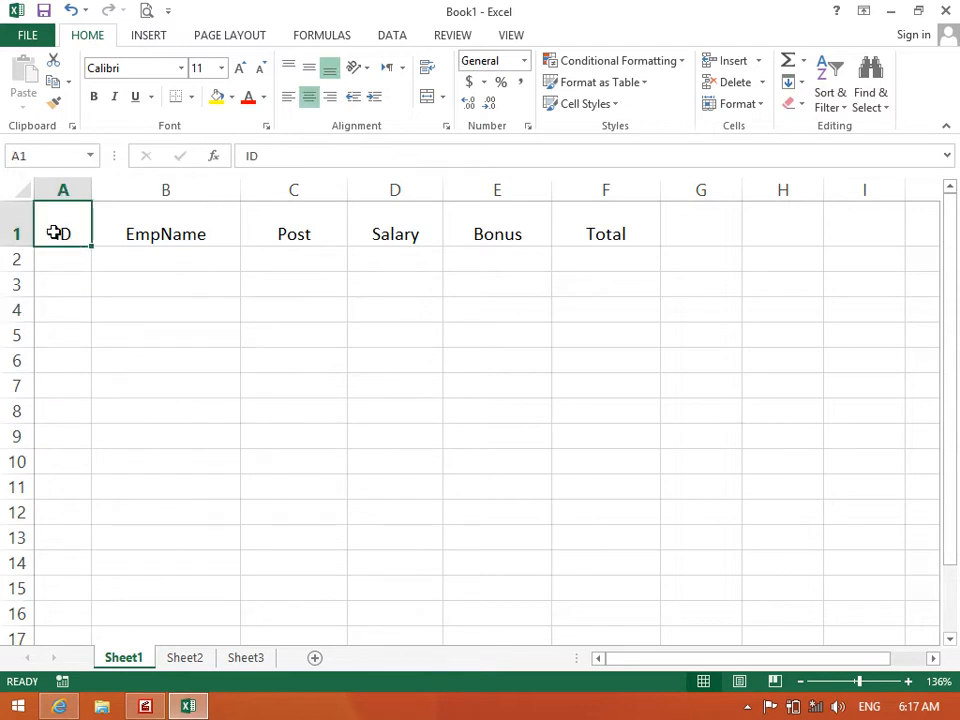
{"action": "left_click_drag", "start_coordinate": [90, 236], "coordinate": [610, 228]}
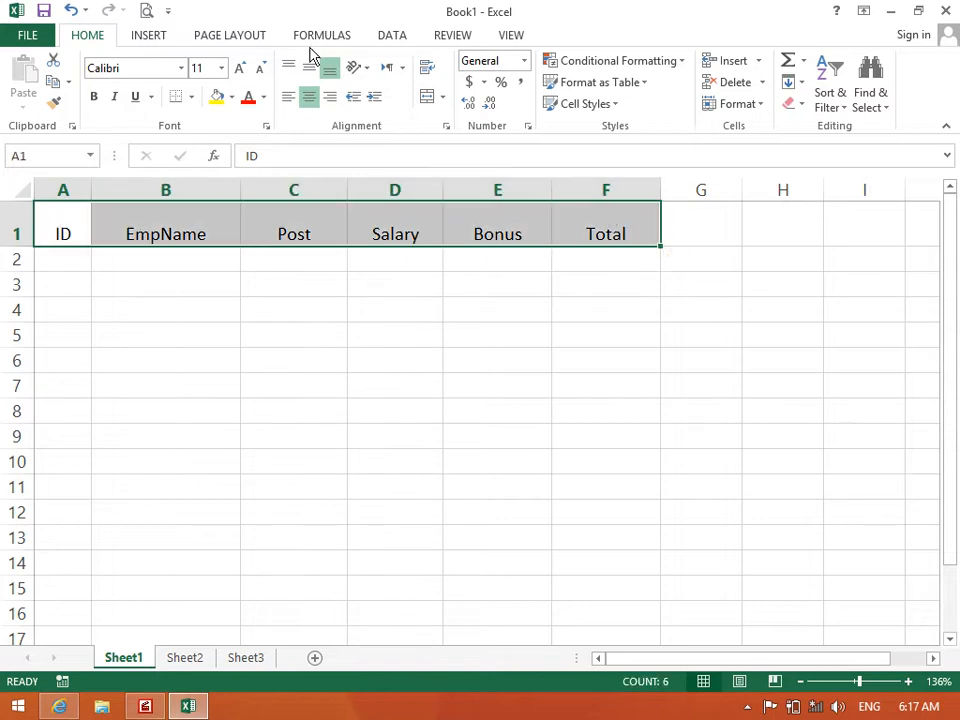
{"action": "left_click", "coordinate": [191, 97]}
{"action": "left_click", "coordinate": [199, 257]}
{"action": "left_click", "coordinate": [171, 352]}
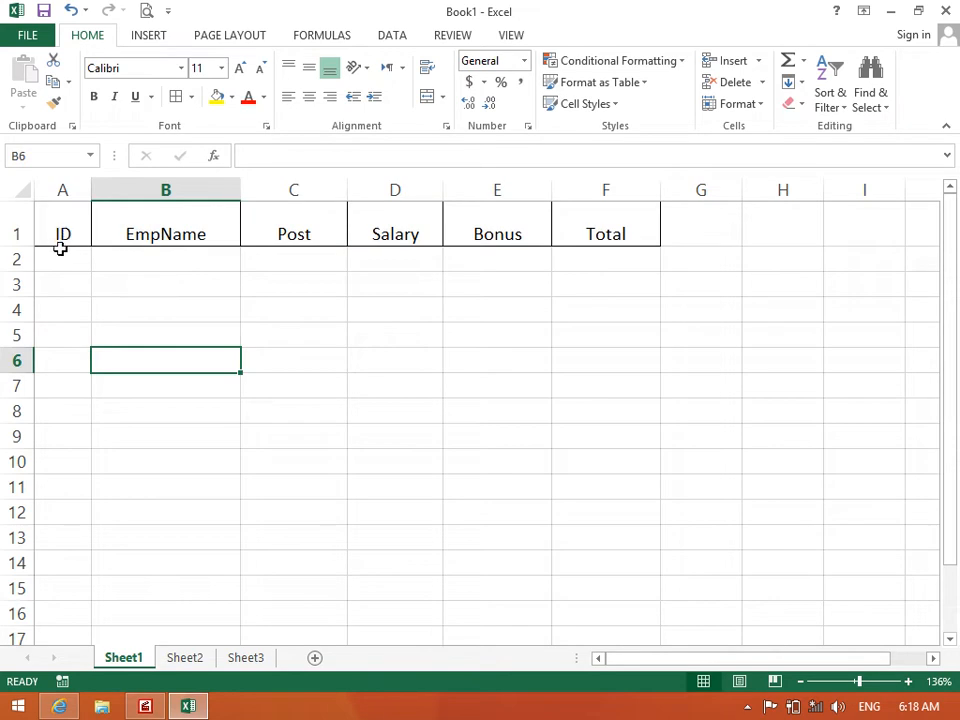
{"action": "left_click_drag", "start_coordinate": [62, 229], "coordinate": [600, 171]}
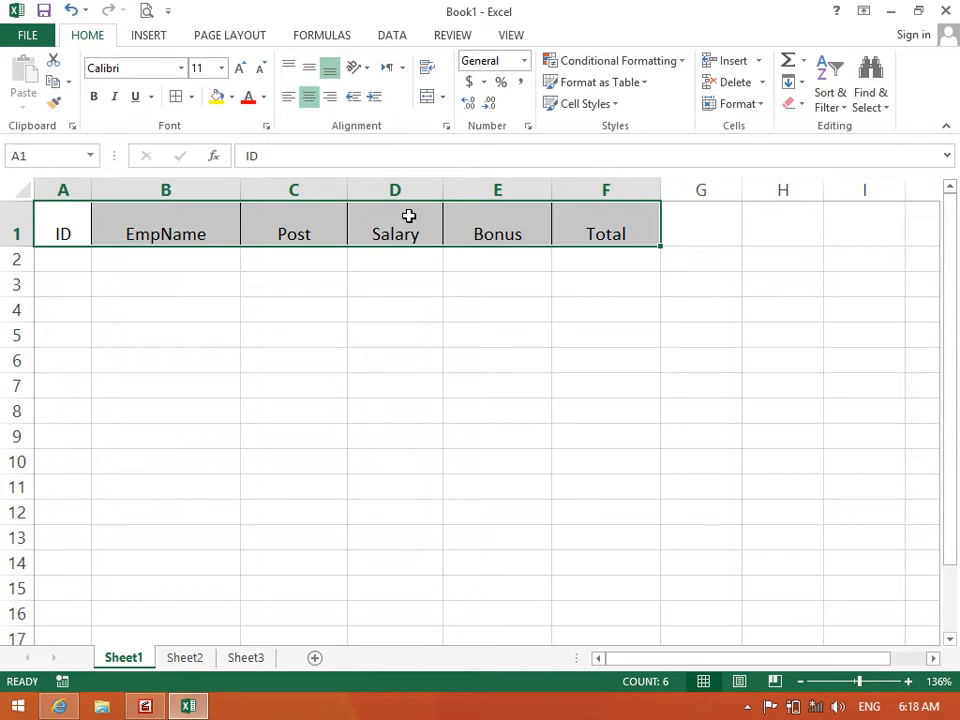
Cycle the headings repeatedly through Top, Middle and Bottom vertical alignment
{"action": "left_click", "coordinate": [311, 74]}
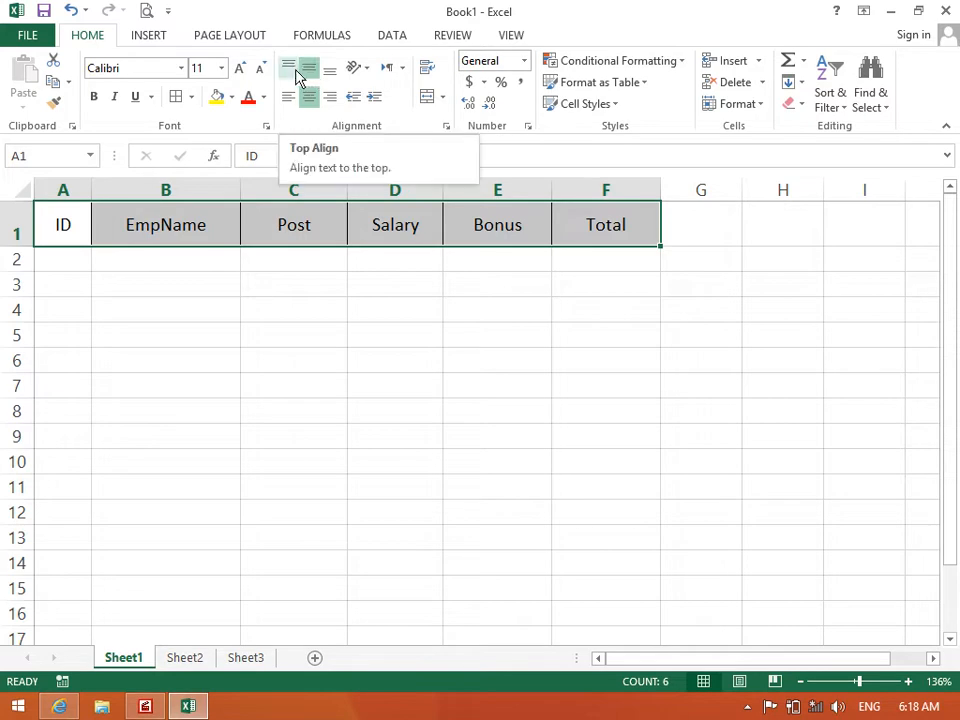
{"action": "left_click", "coordinate": [290, 70]}
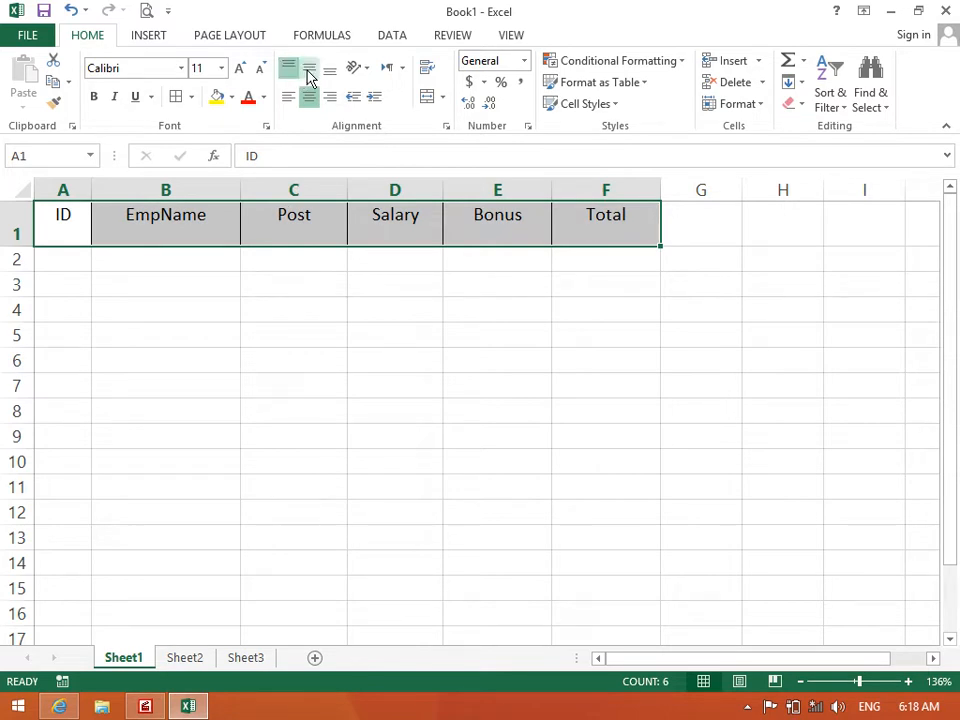
{"action": "left_click", "coordinate": [330, 72]}
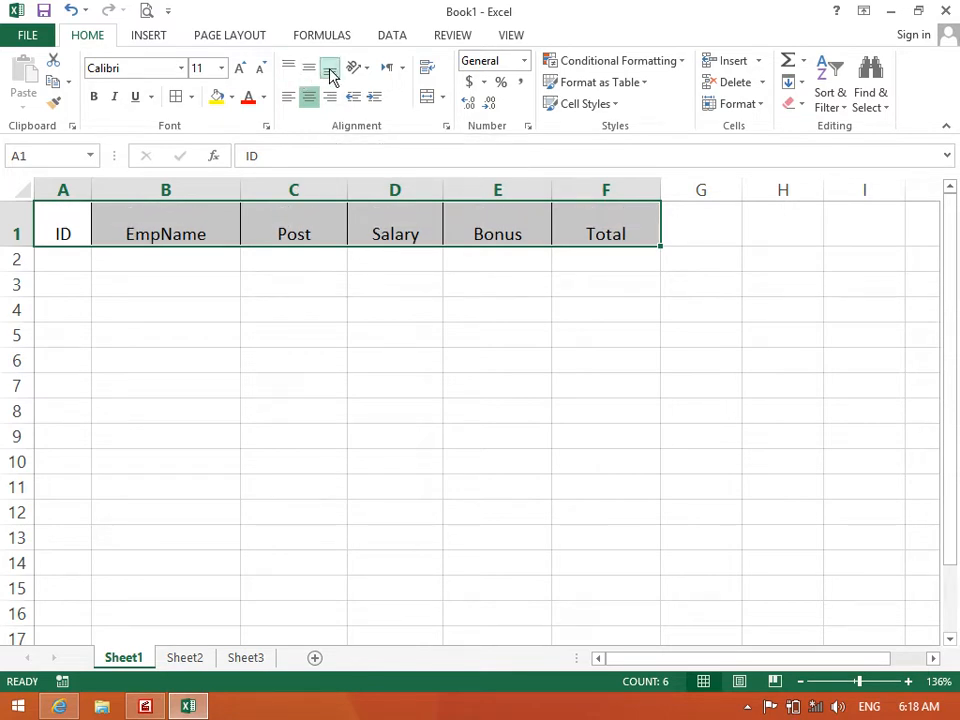
{"action": "left_click", "coordinate": [308, 72]}
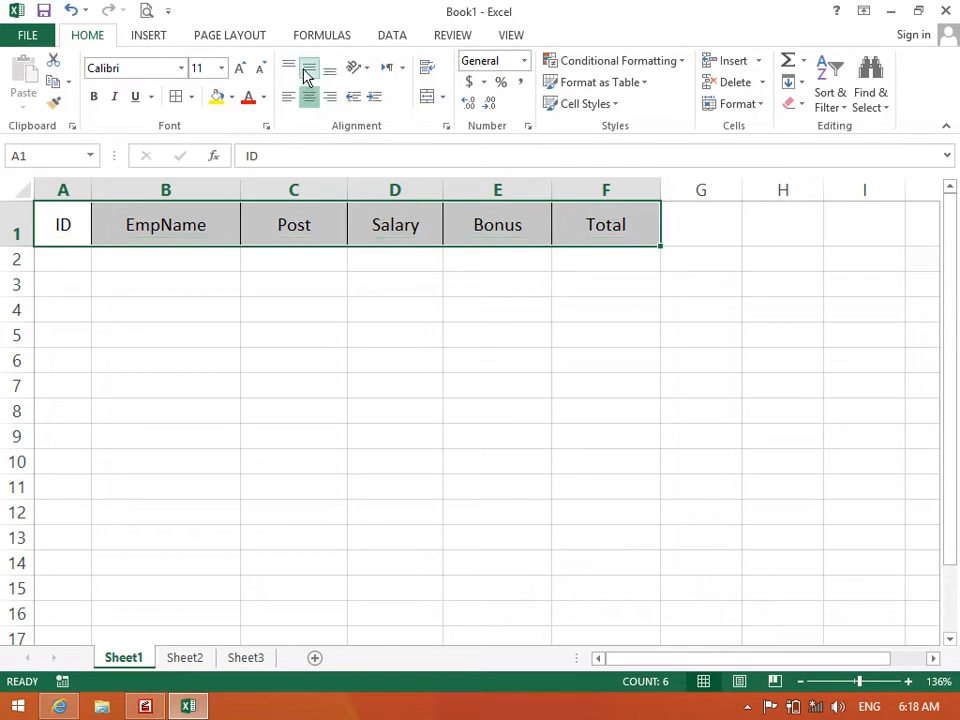
{"action": "left_click", "coordinate": [295, 69]}
{"action": "left_click", "coordinate": [328, 71]}
{"action": "left_click", "coordinate": [309, 70]}
{"action": "left_click", "coordinate": [292, 68]}
{"action": "left_click", "coordinate": [329, 73]}
{"action": "left_click", "coordinate": [309, 70]}
{"action": "left_click", "coordinate": [290, 69]}
{"action": "left_click", "coordinate": [326, 73]}
{"action": "left_click", "coordinate": [310, 71]}
{"action": "left_click", "coordinate": [291, 69]}
{"action": "left_click", "coordinate": [310, 70]}
{"action": "left_click", "coordinate": [330, 70]}
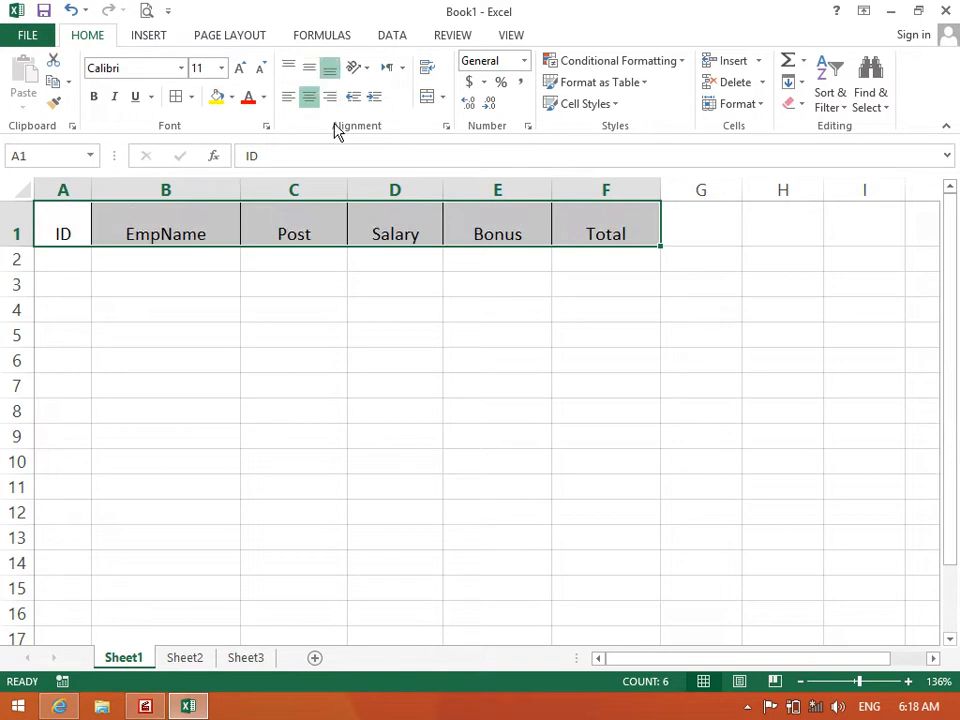
Test left and right alignment, then settle the headings on Center and Middle Align
{"action": "left_click", "coordinate": [289, 97]}
{"action": "left_click", "coordinate": [309, 97]}
{"action": "left_click", "coordinate": [330, 99]}
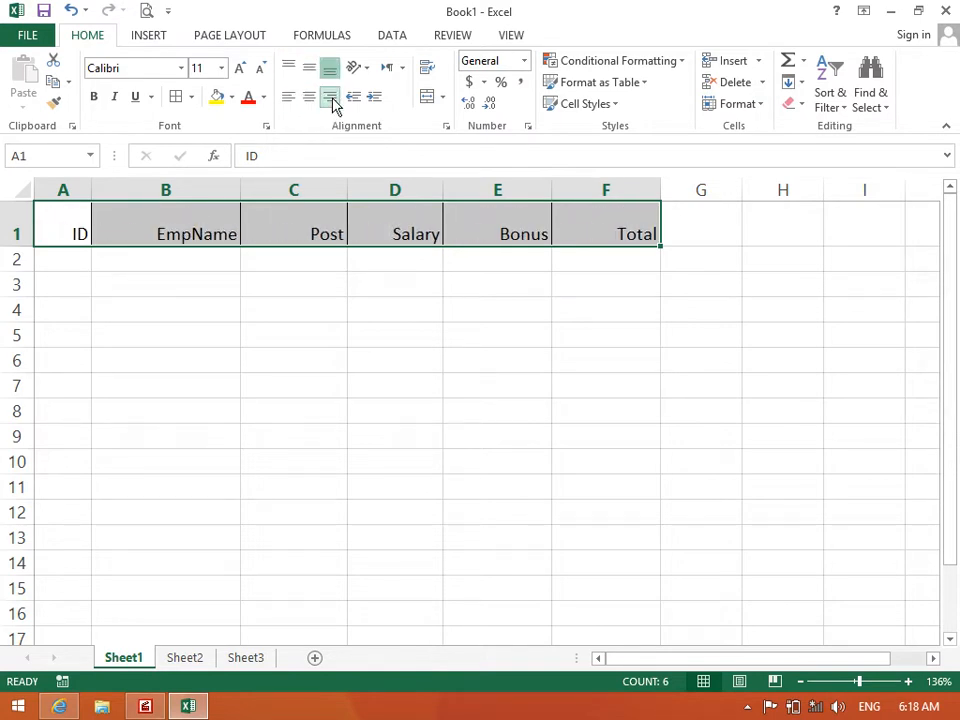
{"action": "left_click", "coordinate": [312, 97]}
{"action": "left_click", "coordinate": [309, 68]}
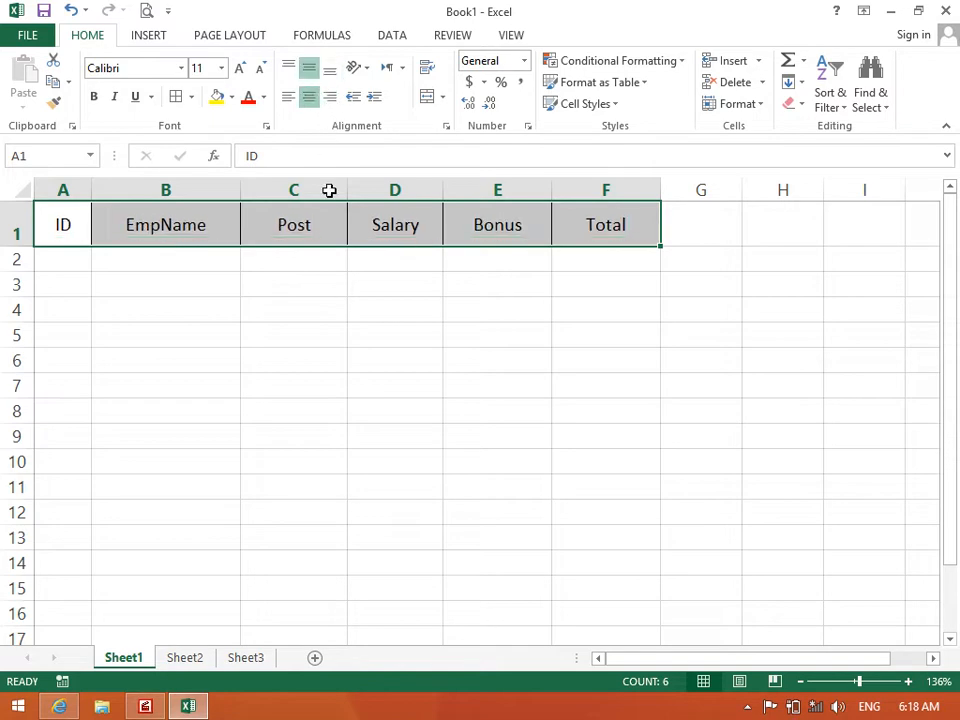
{"action": "left_click", "coordinate": [320, 266]}
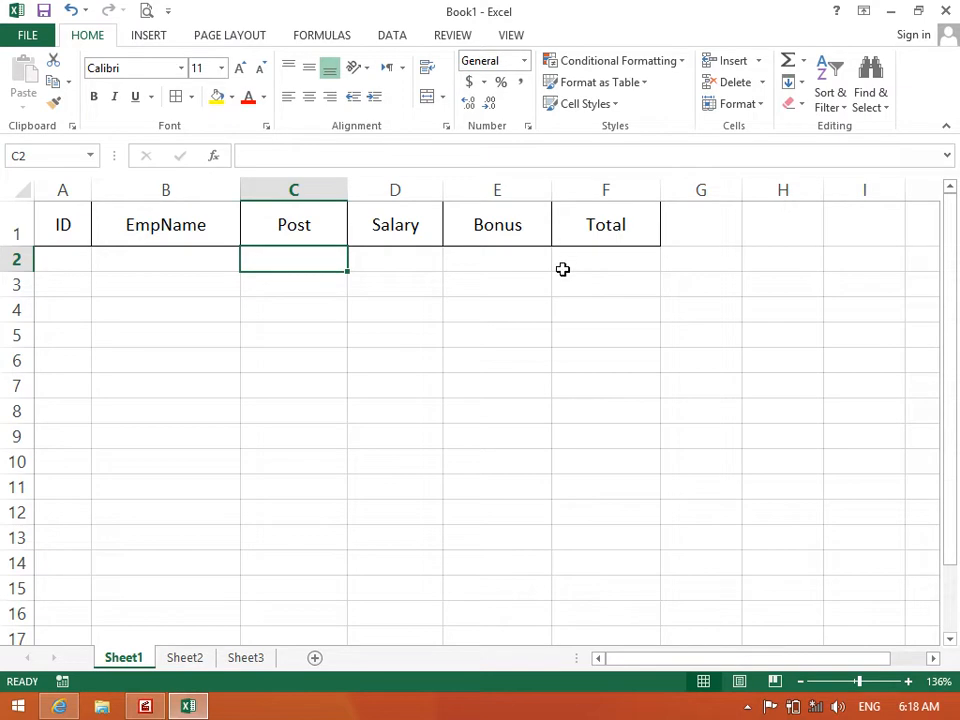
Bottom-align A1:F1 and angle the headings counterclockwise, auto-fitting row 1's height
{"action": "left_click_drag", "start_coordinate": [575, 235], "coordinate": [68, 230]}
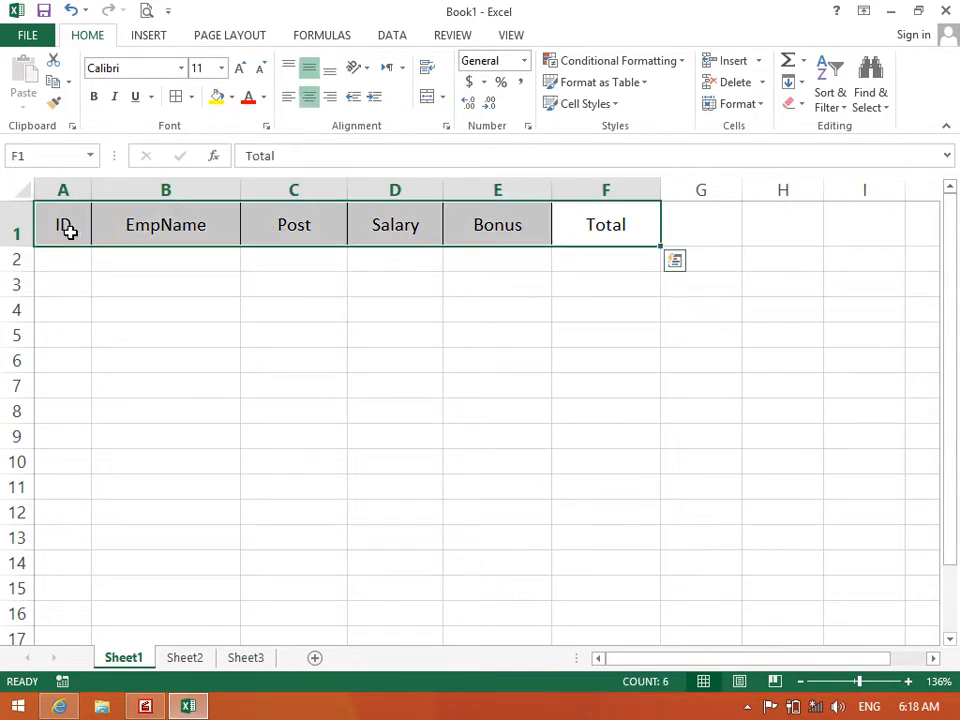
{"action": "left_click", "coordinate": [331, 70]}
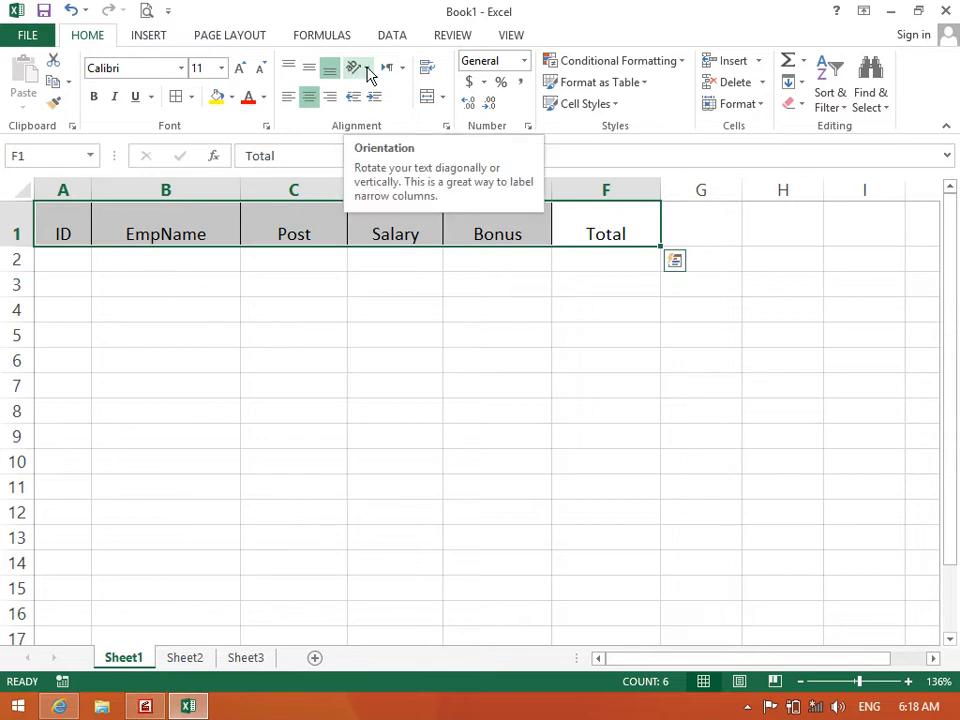
{"action": "left_click", "coordinate": [367, 70]}
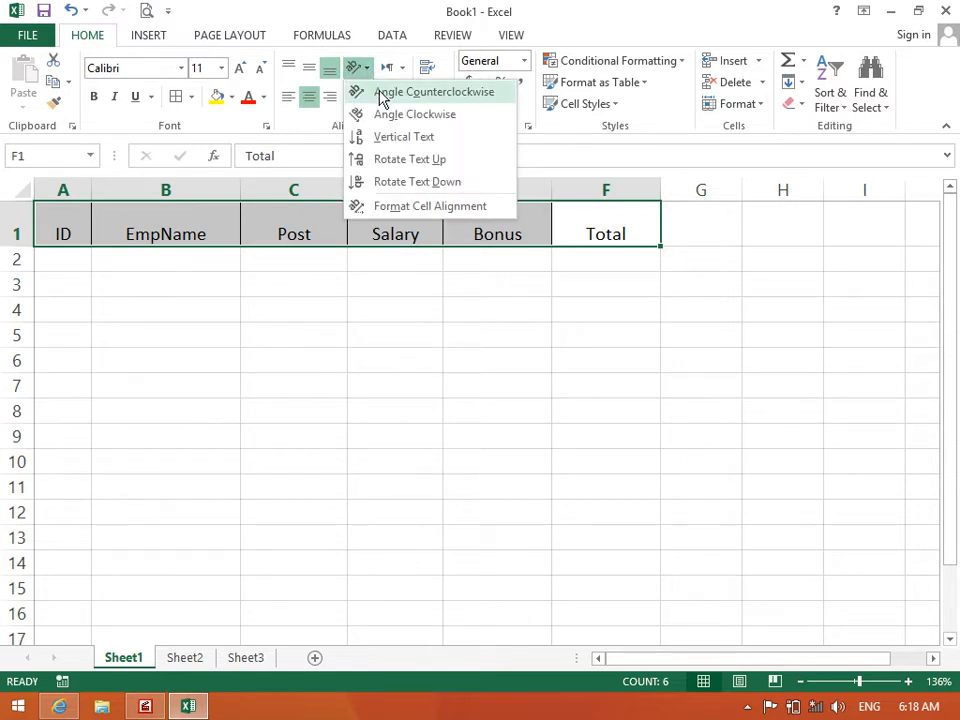
{"action": "left_click", "coordinate": [380, 95]}
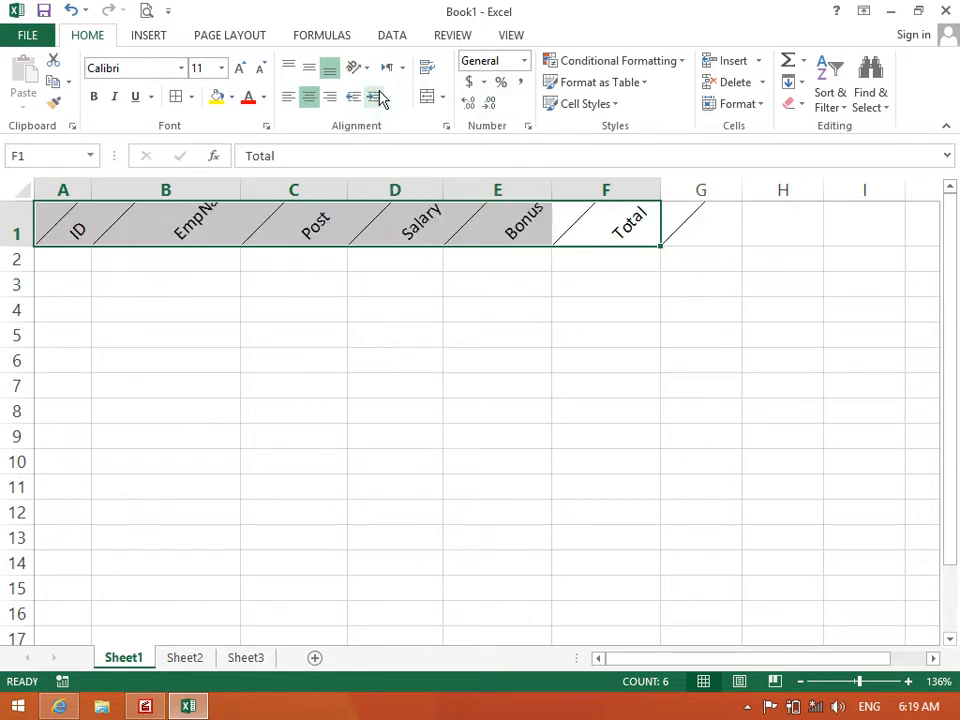
{"action": "double_click", "coordinate": [18, 245]}
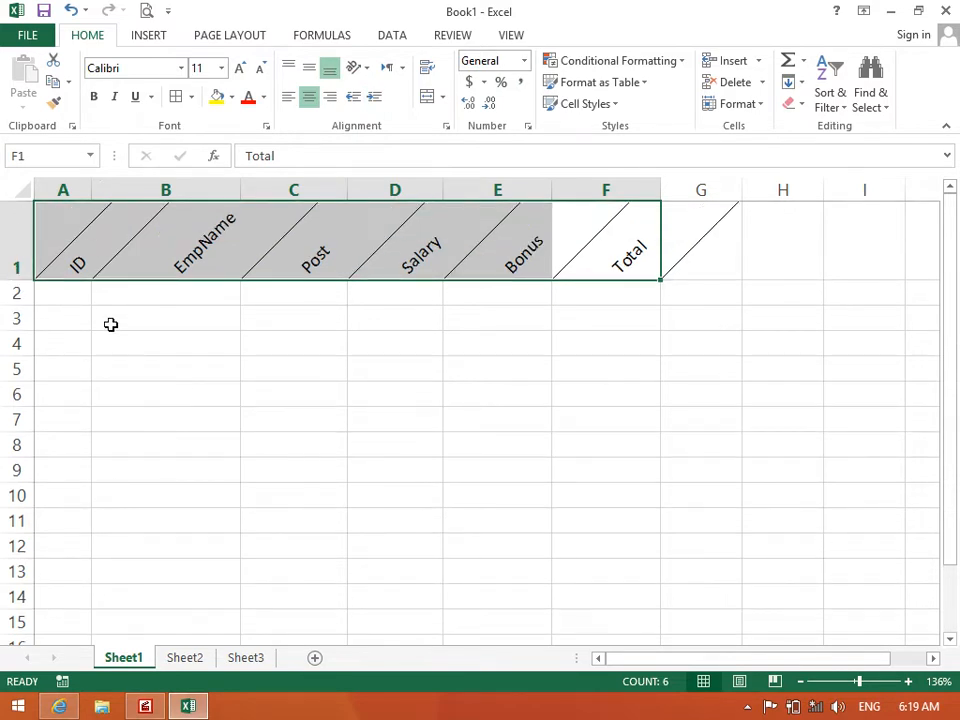
Try Angle Clockwise, Vertical Text, Rotate Text Up and Rotate Text Down on the headings
{"action": "left_click", "coordinate": [360, 67]}
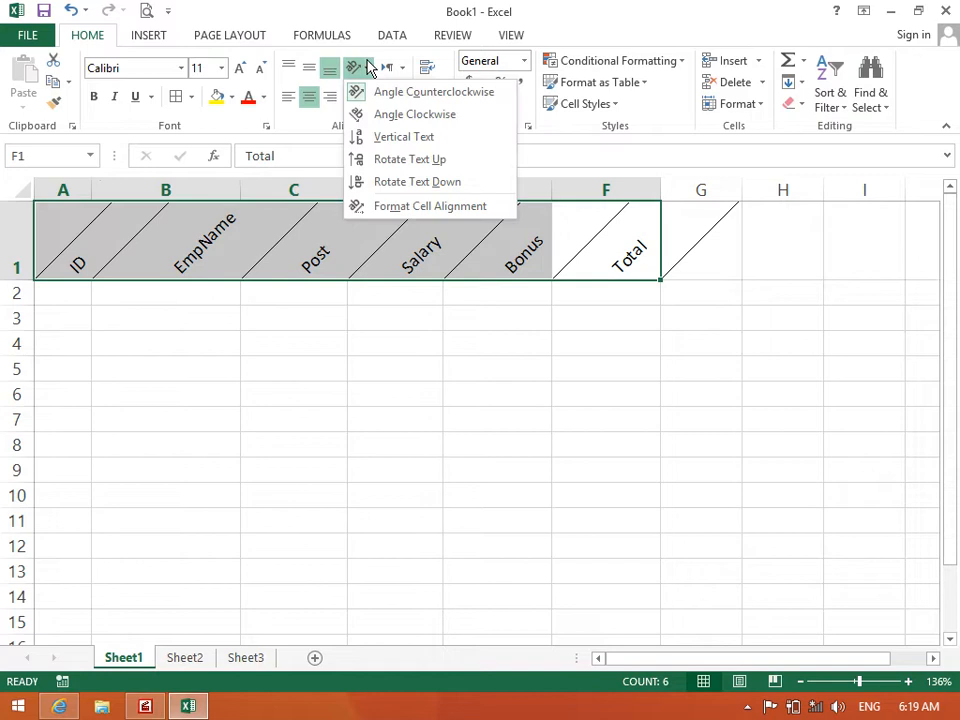
{"action": "left_click", "coordinate": [380, 114]}
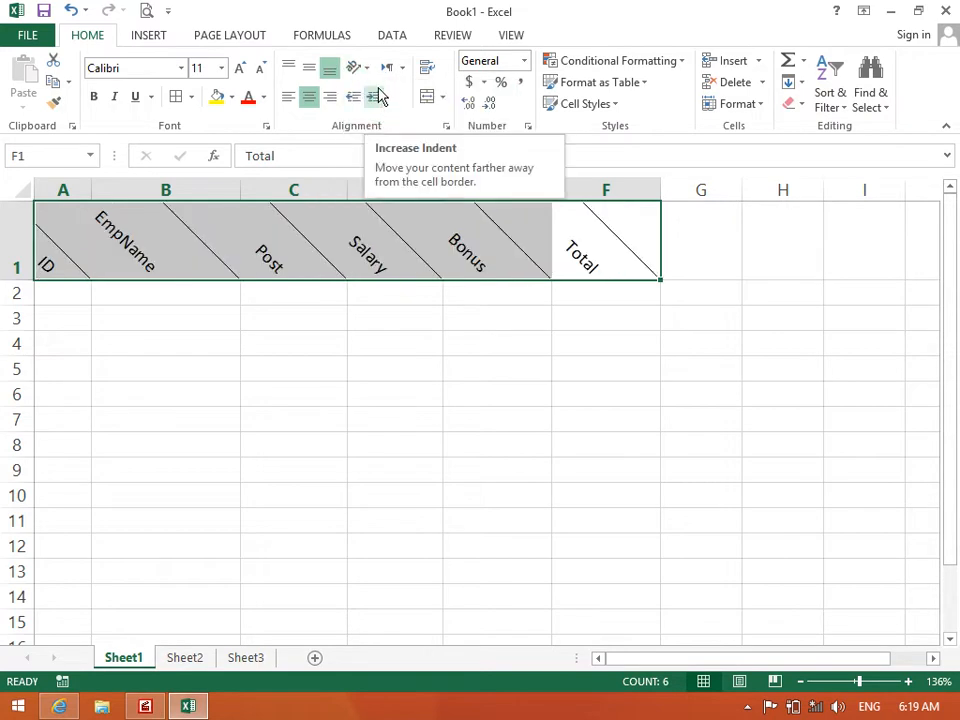
{"action": "left_click", "coordinate": [362, 68]}
{"action": "left_click", "coordinate": [362, 137]}
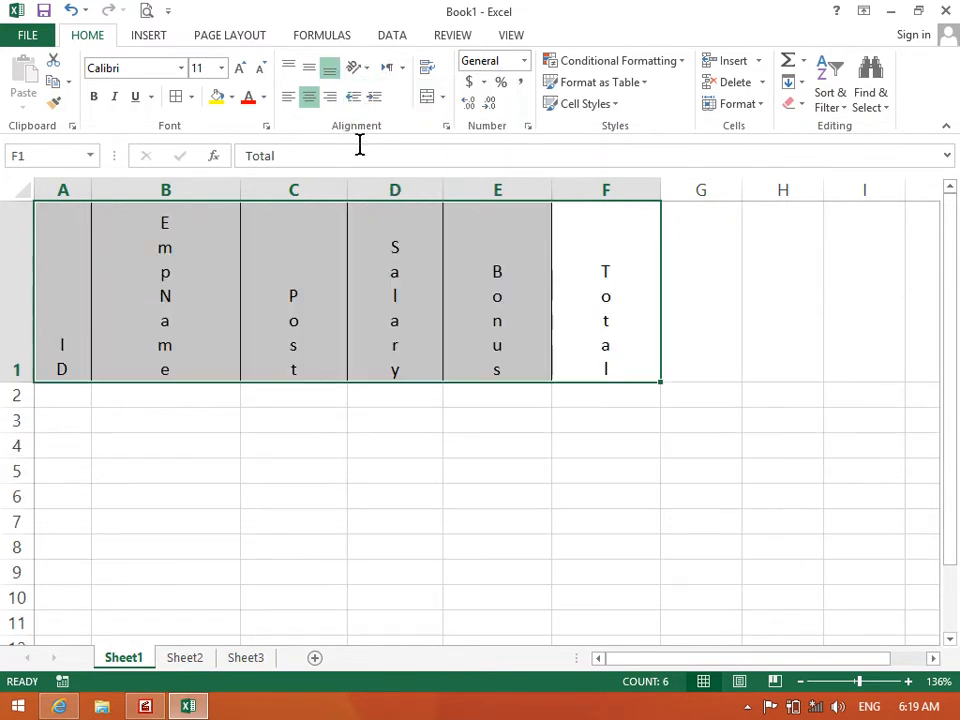
{"action": "left_click", "coordinate": [360, 70]}
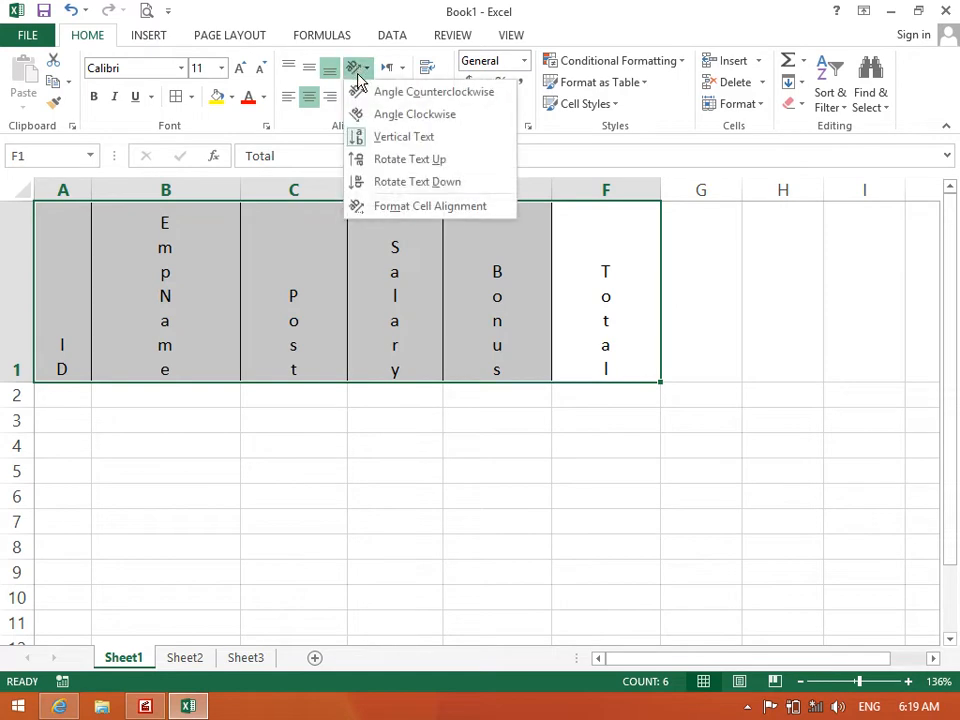
{"action": "left_click", "coordinate": [375, 159]}
{"action": "left_click", "coordinate": [355, 67]}
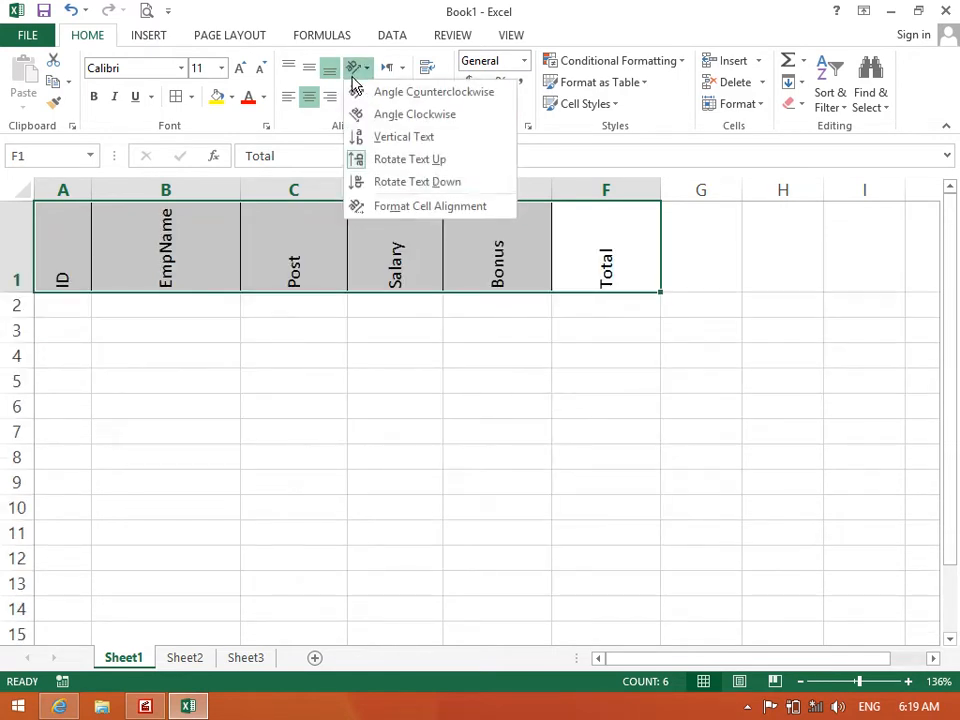
{"action": "left_click", "coordinate": [360, 183]}
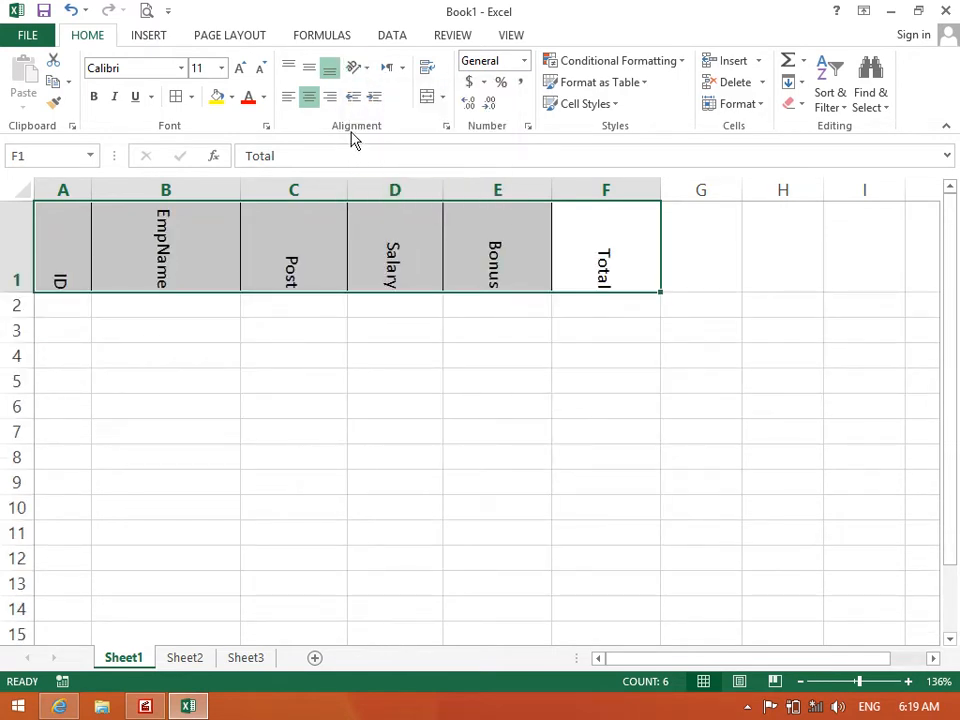
In Format Cell Alignment, change the text orientation from -90 to 0 degrees
{"action": "left_click", "coordinate": [361, 67]}
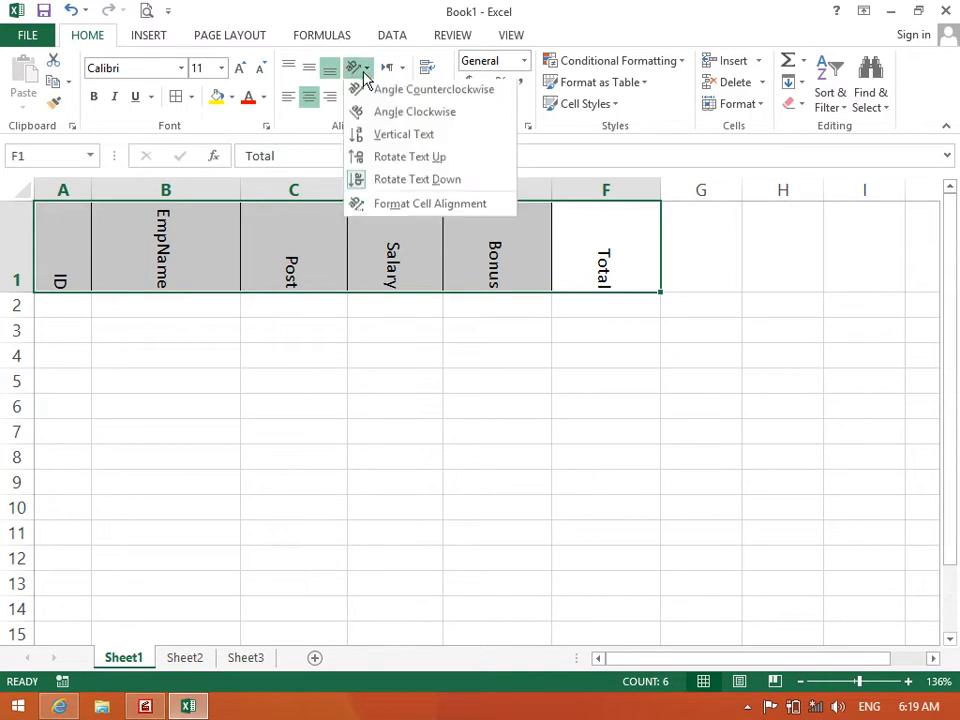
{"action": "left_click", "coordinate": [363, 206]}
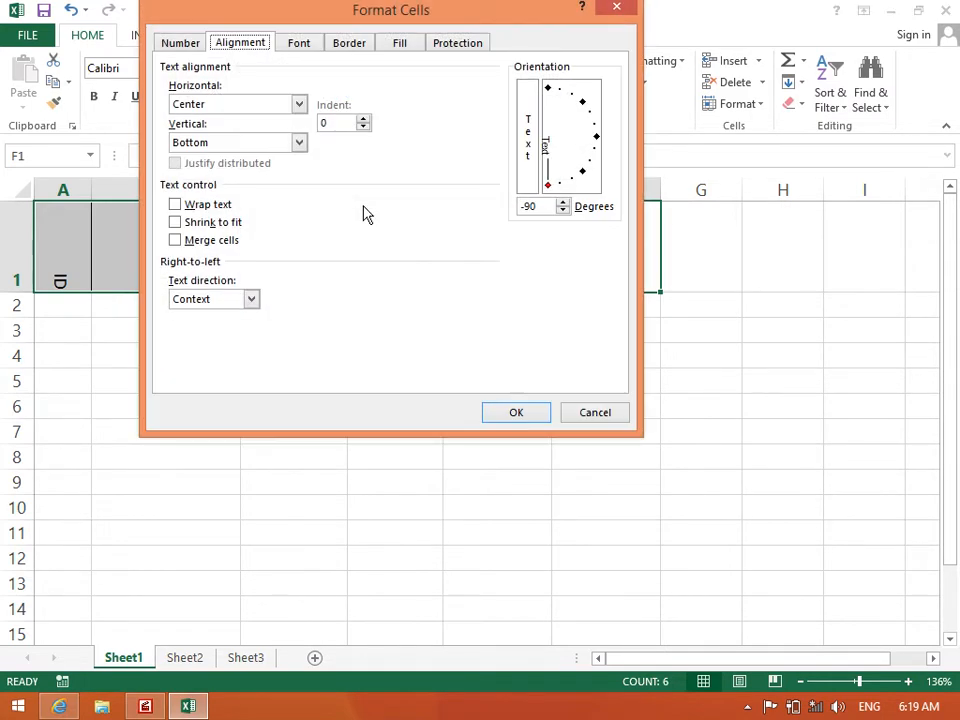
{"action": "double_click", "coordinate": [536, 206]}
{"action": "type", "text": "0"}
{"action": "key", "text": "BackSpace"}
{"action": "type", "text": "0"}
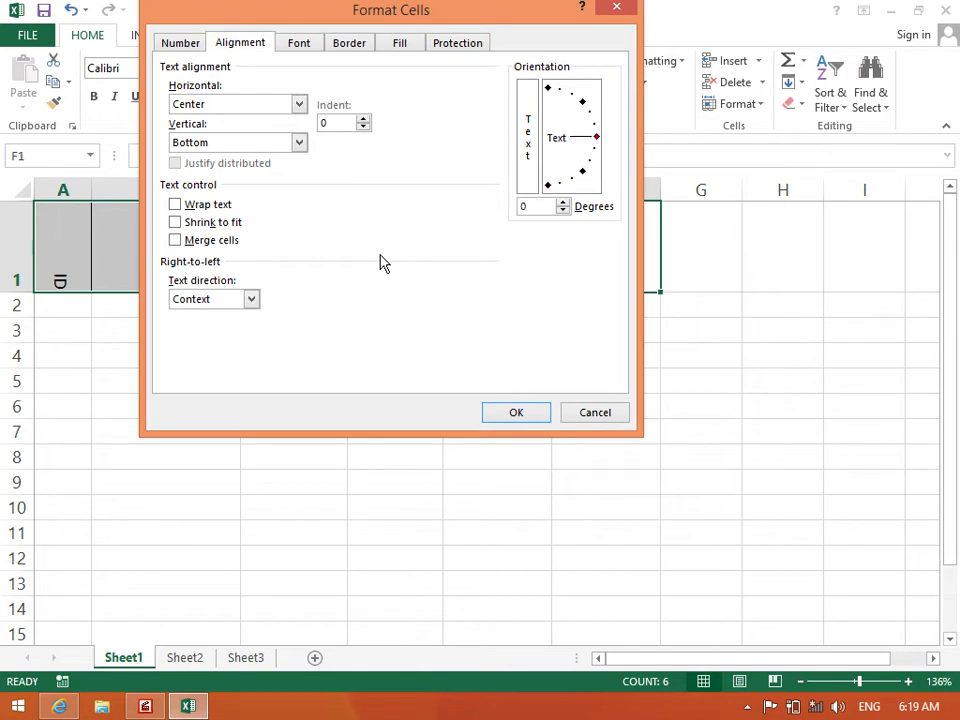
Apply the 0° orientation, make row 1 slightly taller and middle-align the headings
{"action": "key", "text": "Return"}
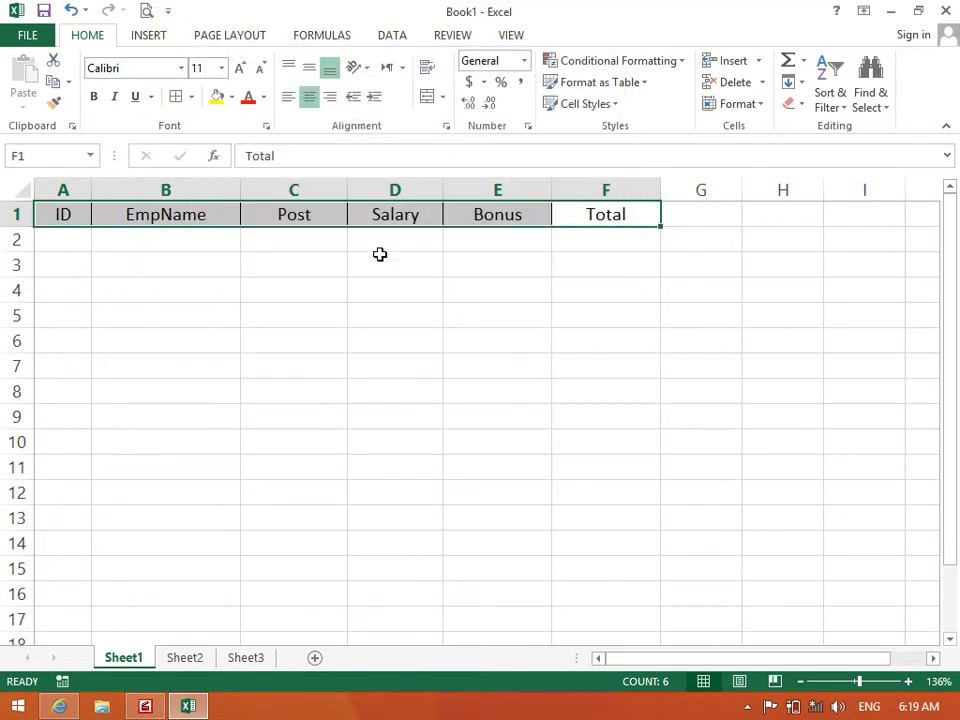
{"action": "left_click_drag", "start_coordinate": [22, 228], "coordinate": [24, 232]}
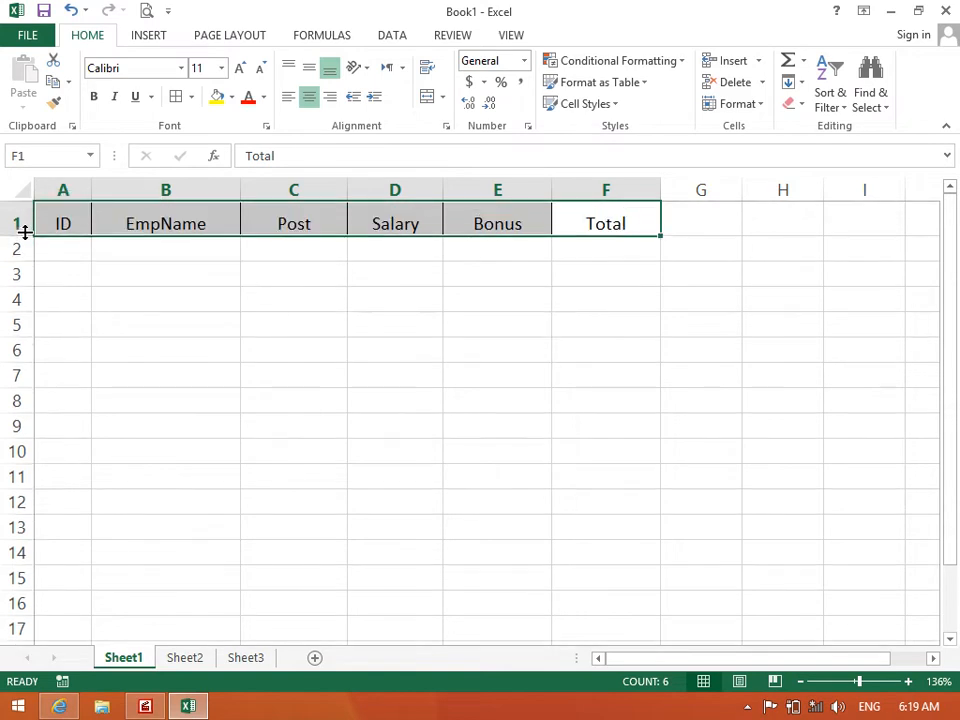
{"action": "left_click", "coordinate": [309, 67]}
{"action": "left_click", "coordinate": [238, 284]}
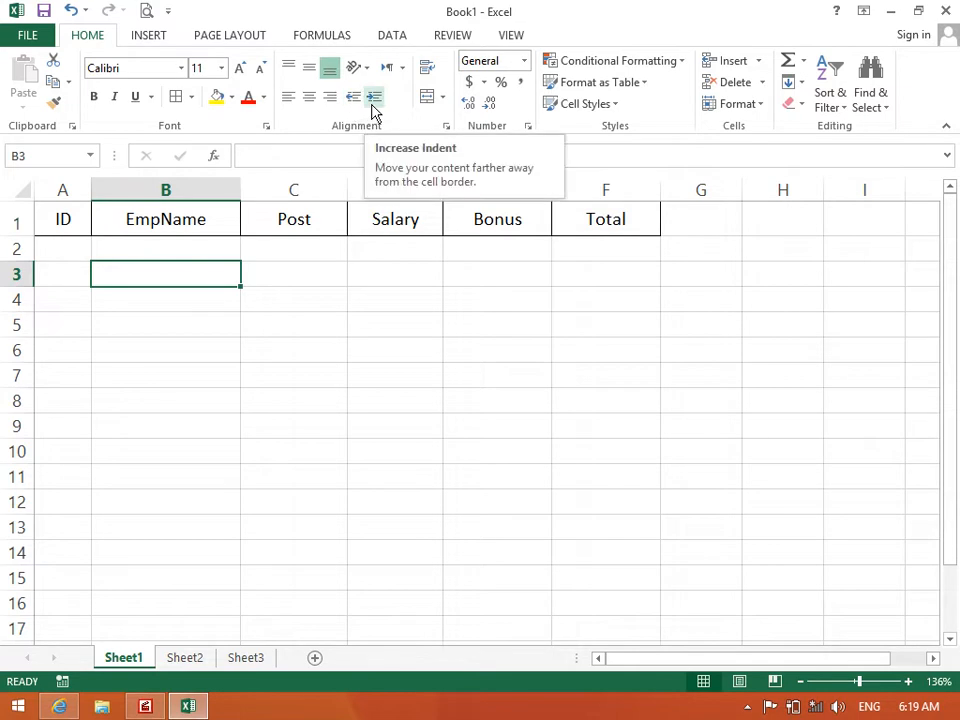
{"action": "left_click", "coordinate": [291, 420]}
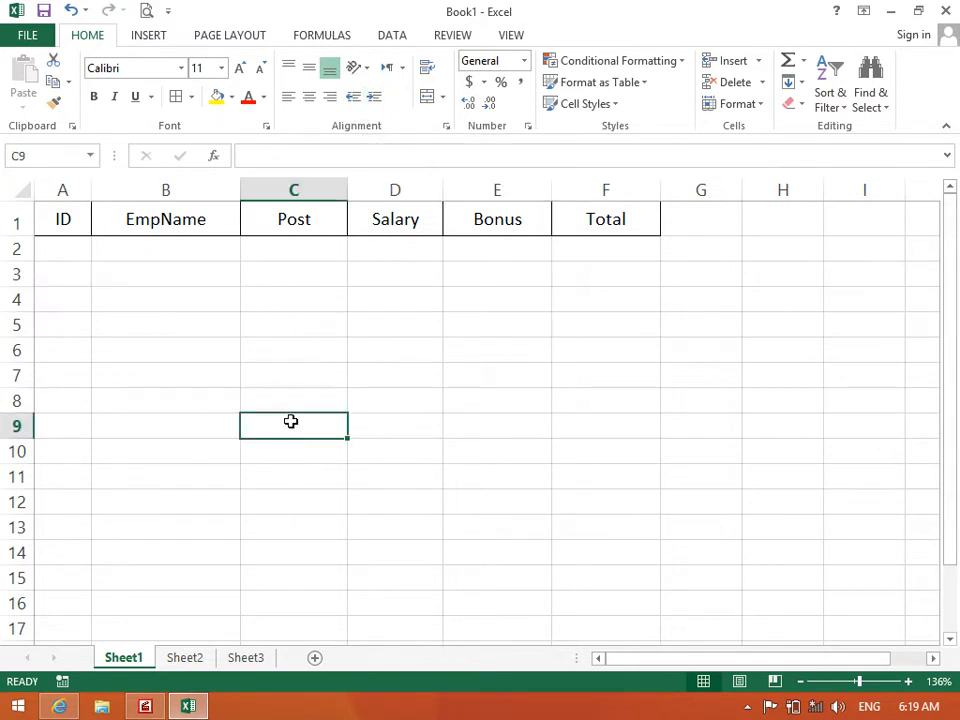
{"action": "left_click", "coordinate": [143, 291]}
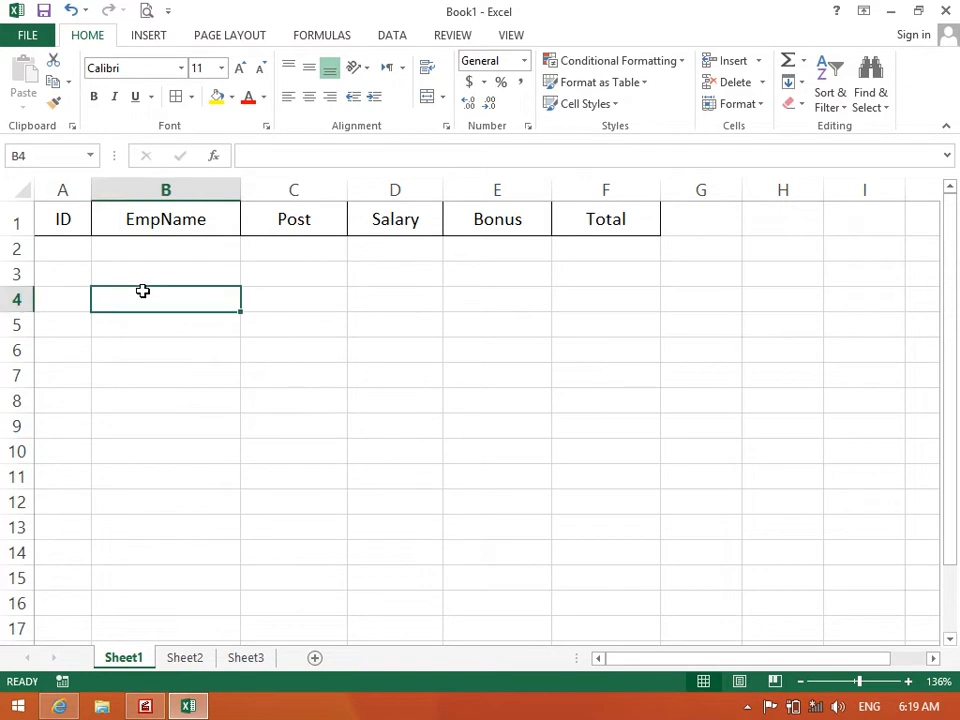
{"action": "left_click", "coordinate": [69, 249]}
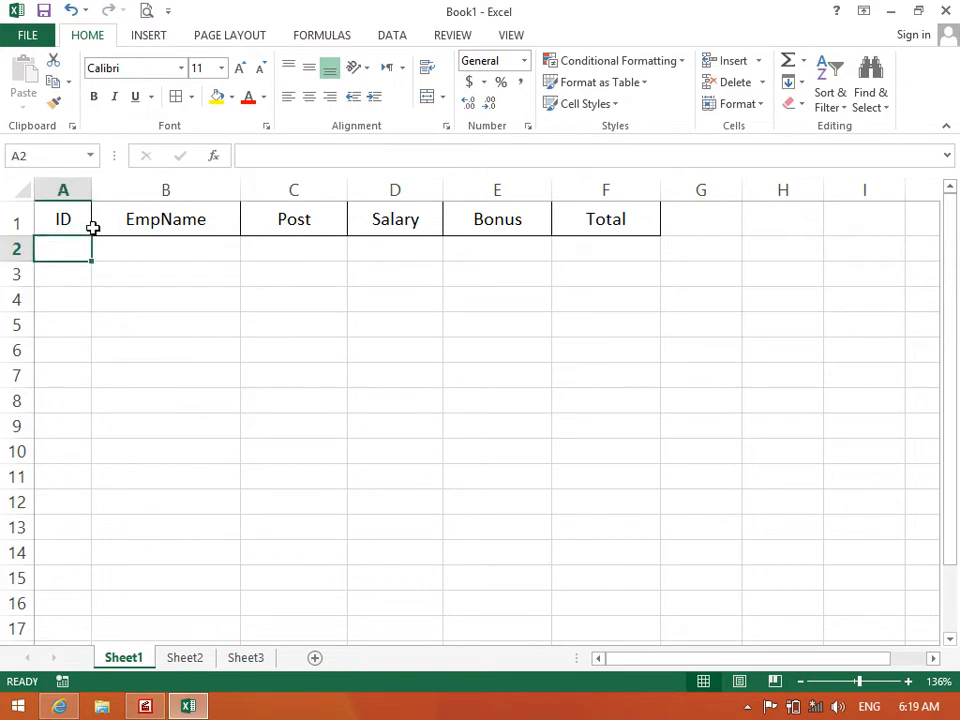
Left-align EmpName in B1, indent it four levels, remove the indents, then re-centre it
{"action": "left_click", "coordinate": [116, 221]}
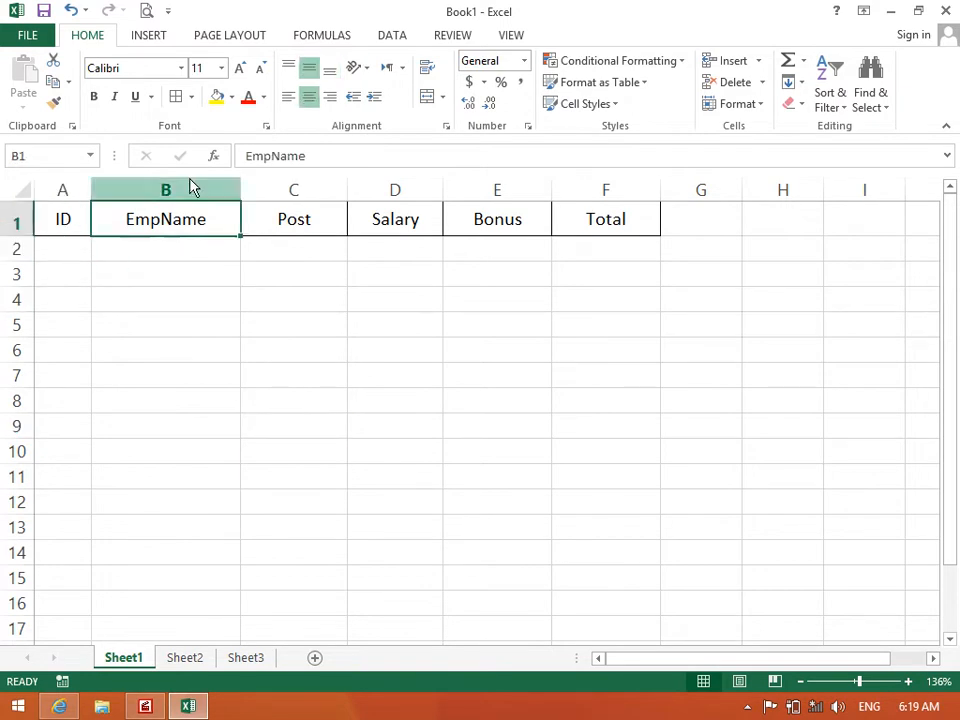
{"action": "left_click", "coordinate": [289, 100]}
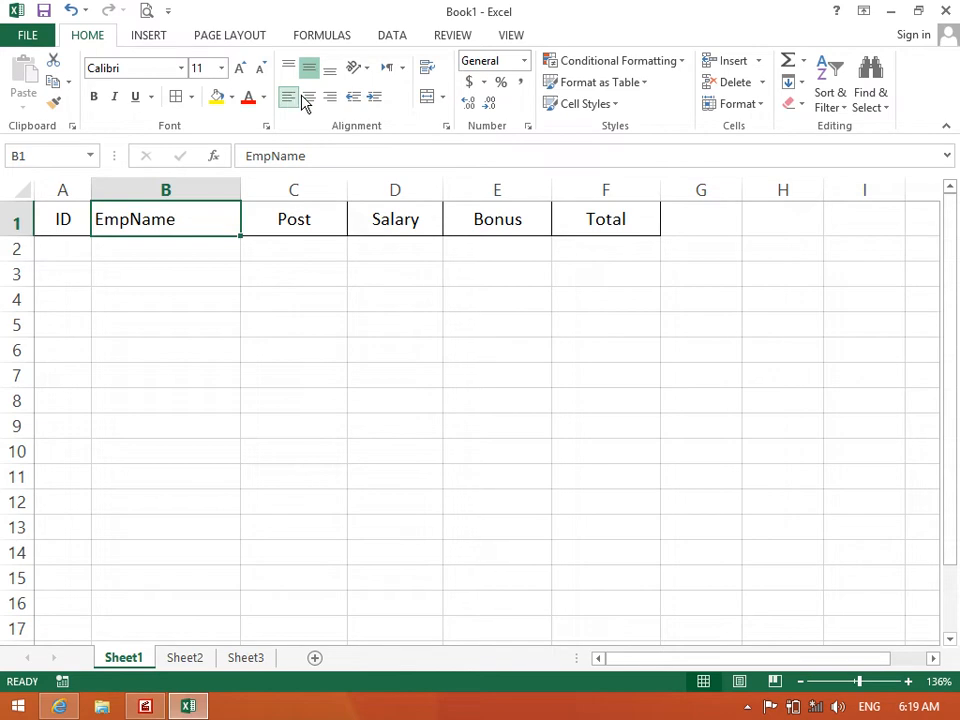
{"action": "left_click", "coordinate": [376, 99]}
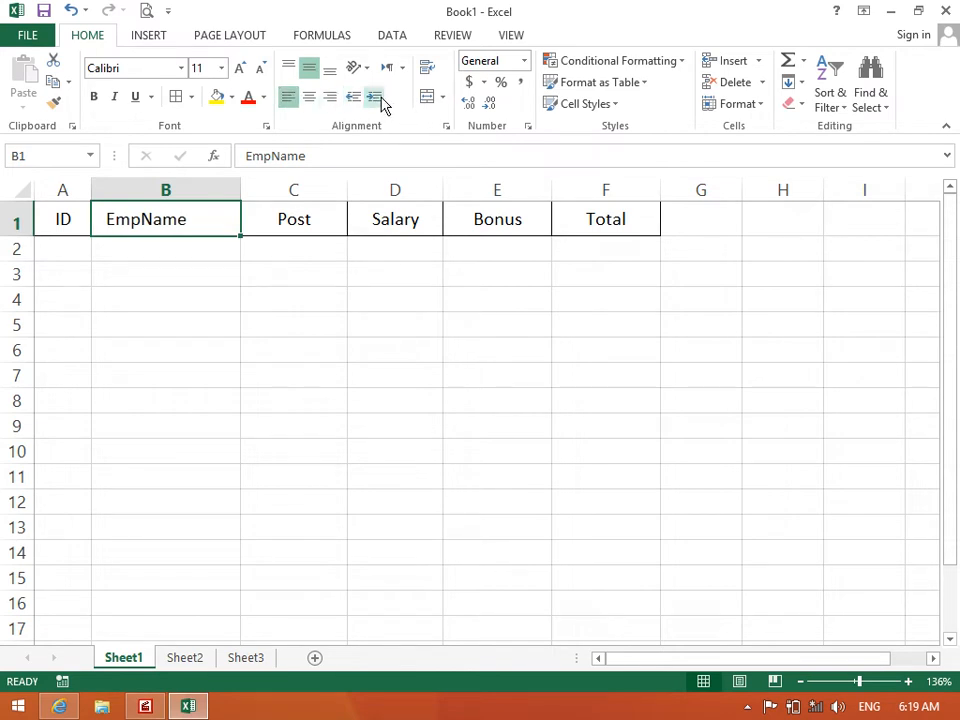
{"action": "left_click", "coordinate": [376, 99]}
{"action": "left_click", "coordinate": [376, 99]}
{"action": "left_click", "coordinate": [376, 99]}
{"action": "left_click", "coordinate": [376, 99]}
{"action": "left_click", "coordinate": [356, 100]}
{"action": "left_click", "coordinate": [356, 100]}
{"action": "left_click", "coordinate": [356, 100]}
{"action": "left_click", "coordinate": [356, 100]}
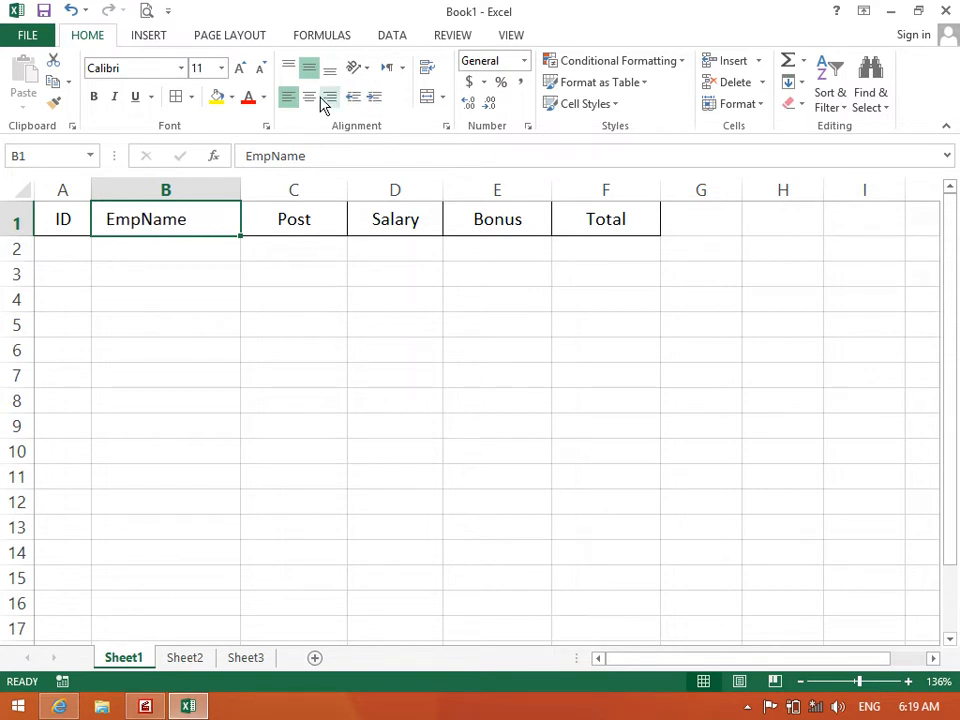
{"action": "left_click", "coordinate": [312, 100]}
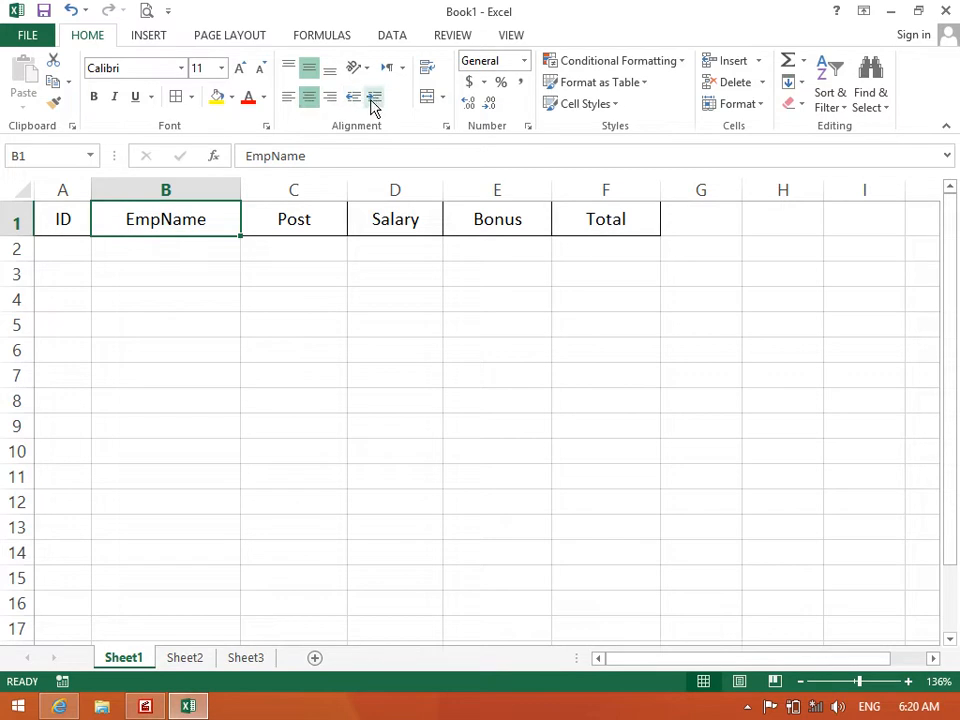
{"action": "left_click", "coordinate": [204, 349]}
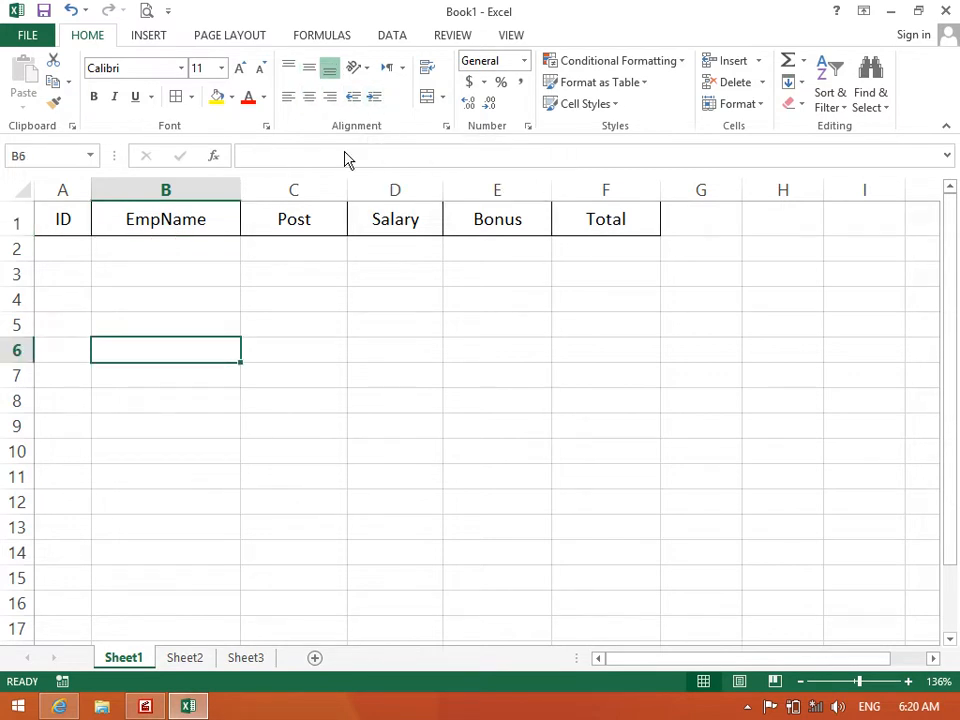
Type English and Pashto test text into B6, then clear the cell
{"action": "left_click", "coordinate": [402, 68]}
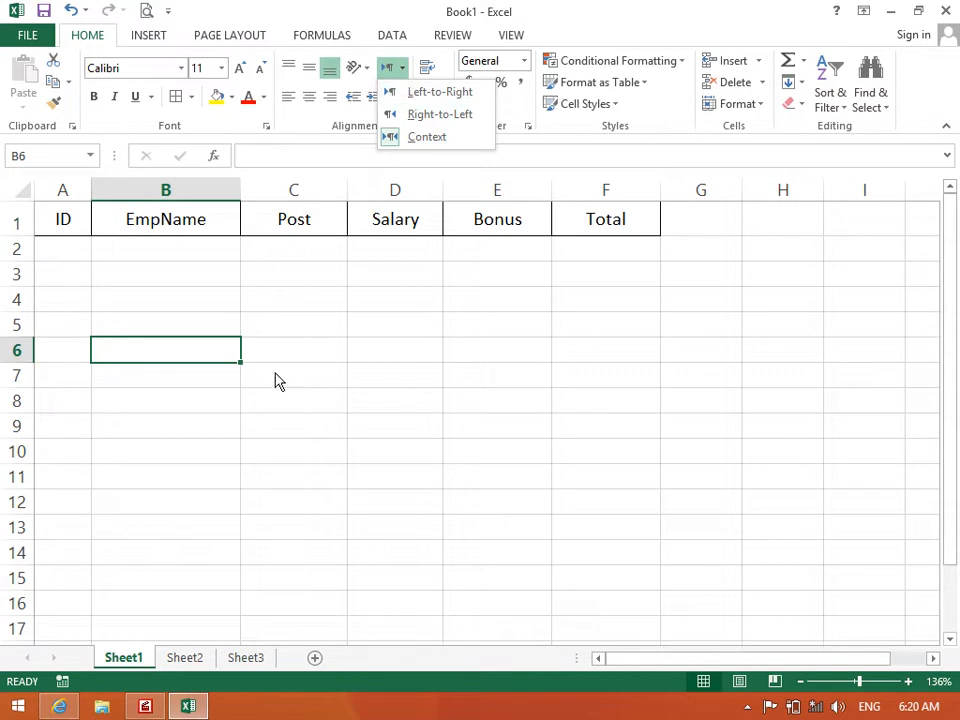
{"action": "left_click", "coordinate": [185, 353]}
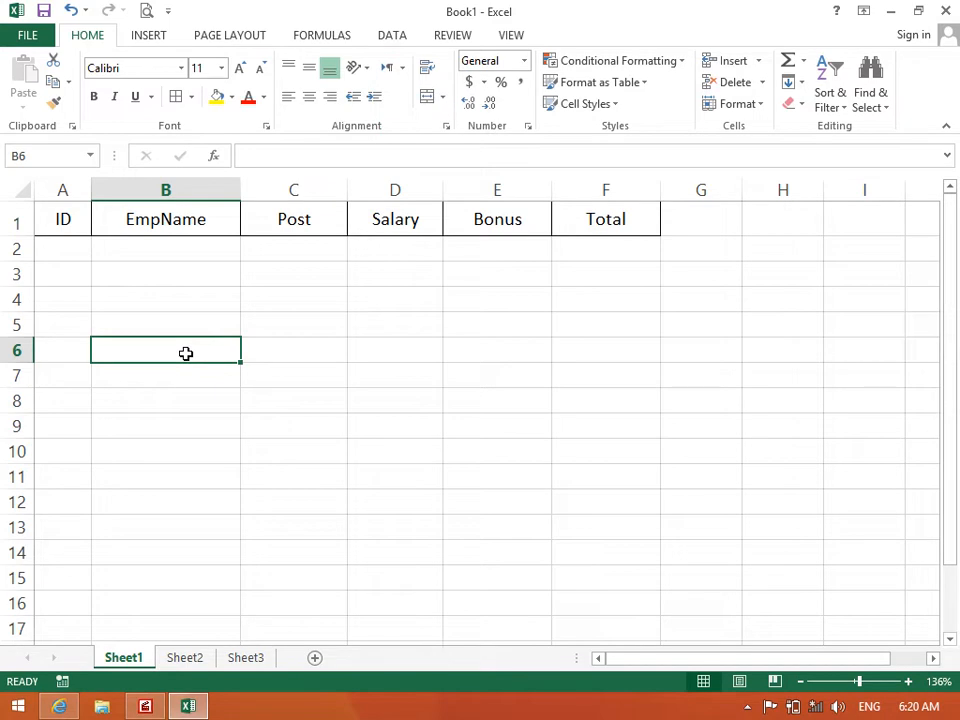
{"action": "type", "text": "asdas"}
{"action": "key", "text": "BackSpace"}
{"action": "key", "text": "BackSpace"}
{"action": "key", "text": "BackSpace"}
{"action": "key", "text": "BackSpace"}
{"action": "key", "text": "BackSpace"}
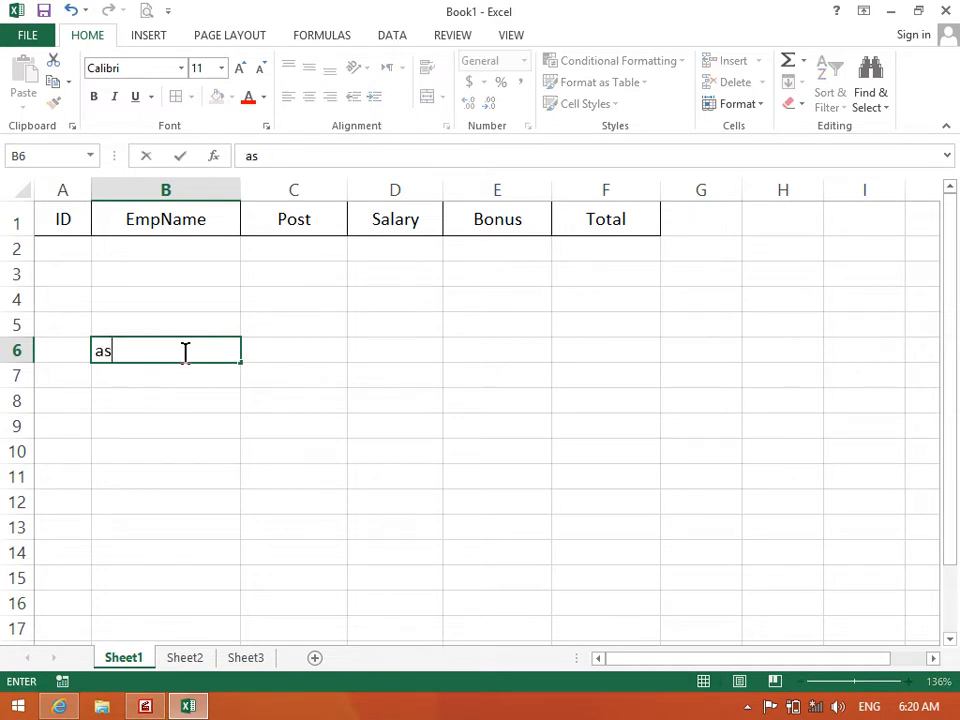
{"action": "key", "text": "alt+shift"}
{"action": "type", "text": "سیشسیشس"}
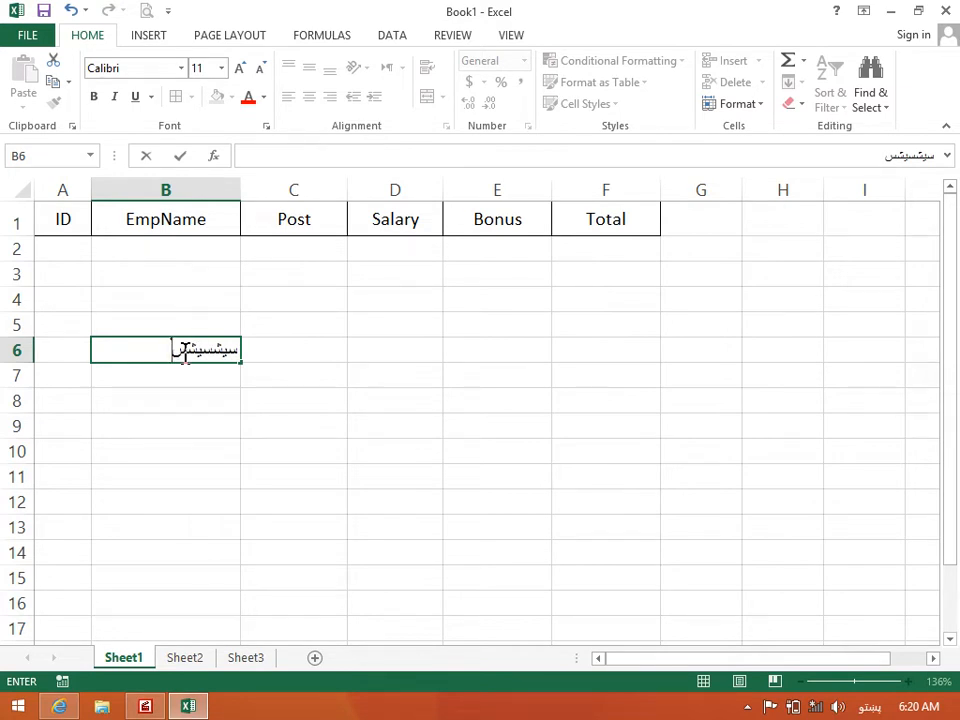
{"action": "key", "text": "BackSpace"}
{"action": "key", "text": "BackSpace"}
{"action": "key", "text": "BackSpace"}
{"action": "key", "text": "BackSpace"}
{"action": "key", "text": "BackSpace"}
{"action": "key", "text": "BackSpace"}
{"action": "key", "text": "BackSpace"}
{"action": "key", "text": "Return"}
{"action": "left_click", "coordinate": [186, 353]}
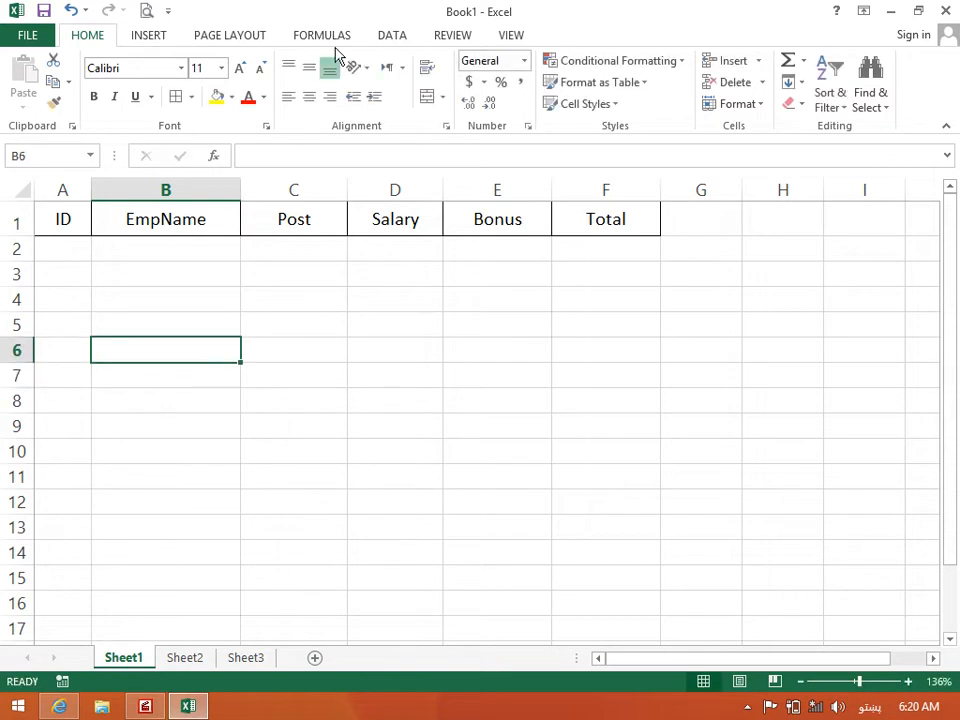
Set B6's text direction to Left-to-Right, then Right-to-Left, finally Context, and reselect A1:F1
{"action": "left_click", "coordinate": [399, 69]}
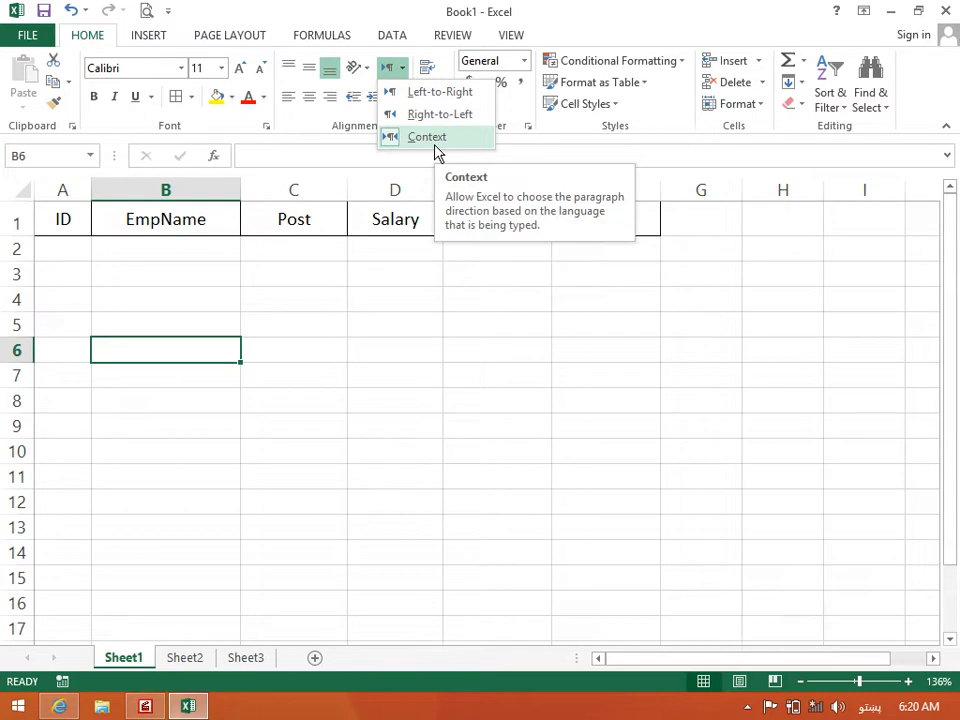
{"action": "left_click", "coordinate": [425, 94]}
{"action": "left_click", "coordinate": [403, 68]}
{"action": "left_click", "coordinate": [447, 112]}
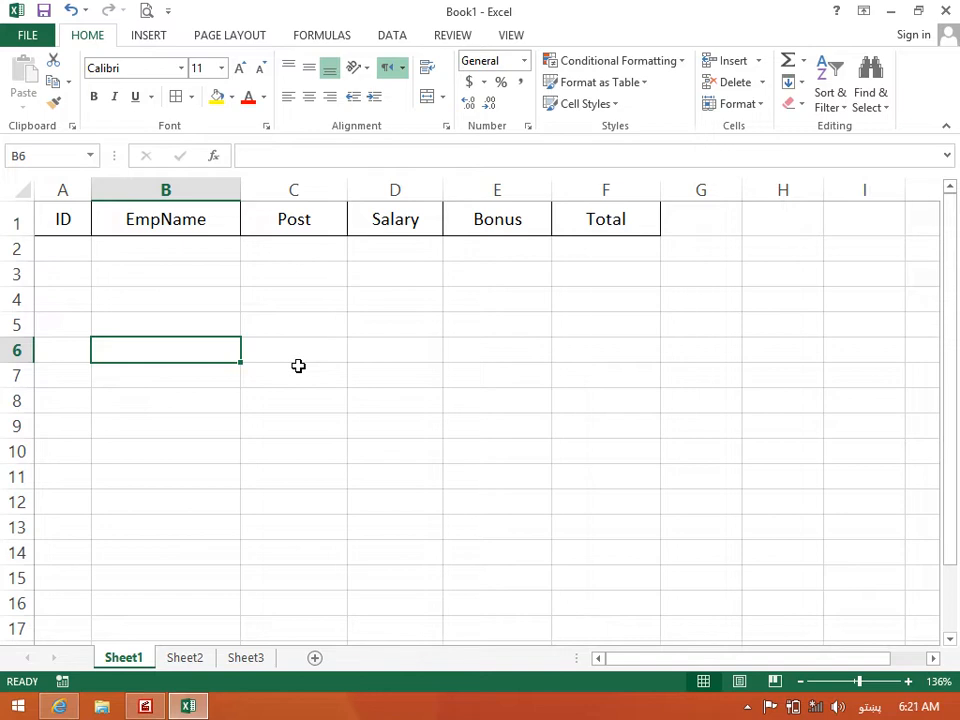
{"action": "left_click", "coordinate": [403, 70]}
{"action": "left_click", "coordinate": [418, 137]}
{"action": "left_click", "coordinate": [215, 293]}
{"action": "left_click_drag", "start_coordinate": [66, 221], "coordinate": [592, 213]}
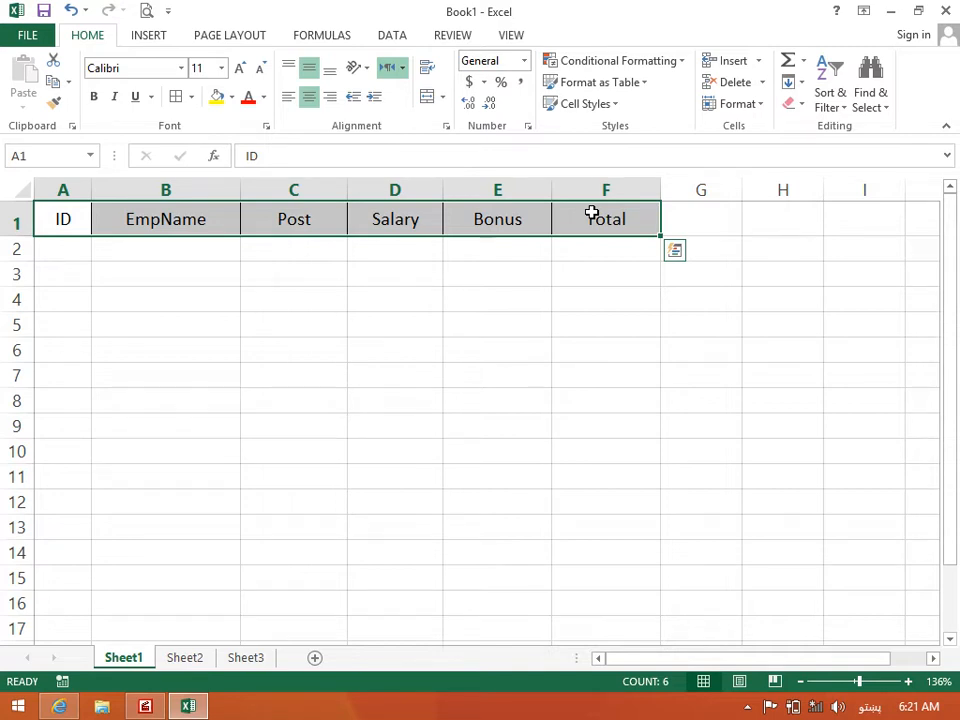
Enter ID 1 in A2 and centre the contents of A2:B2
{"action": "left_click", "coordinate": [432, 283]}
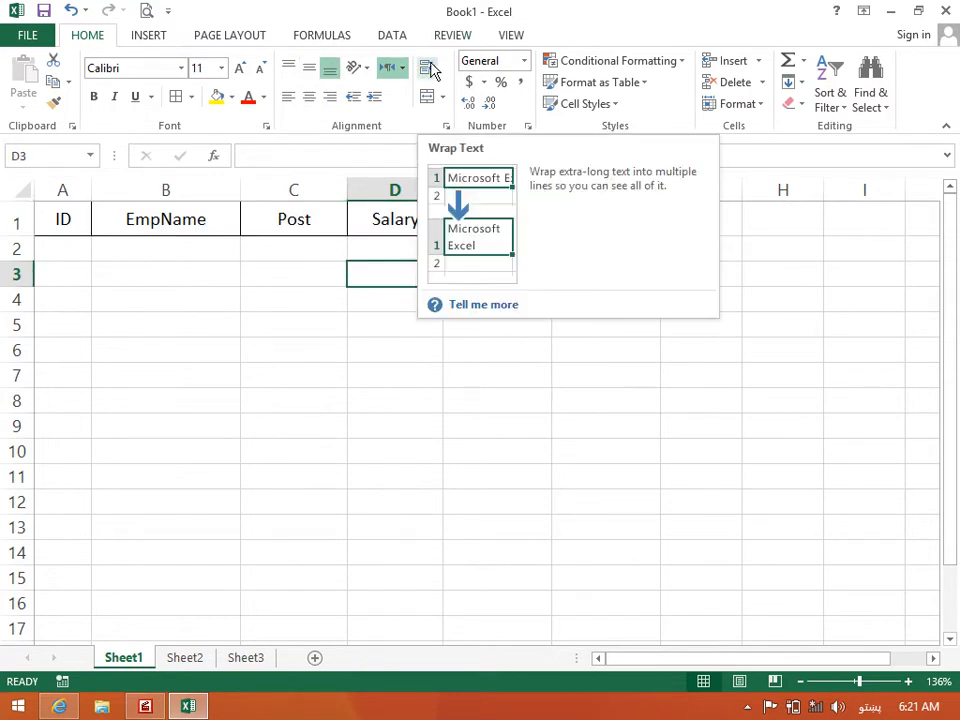
{"action": "left_click", "coordinate": [236, 272]}
{"action": "left_click", "coordinate": [77, 251]}
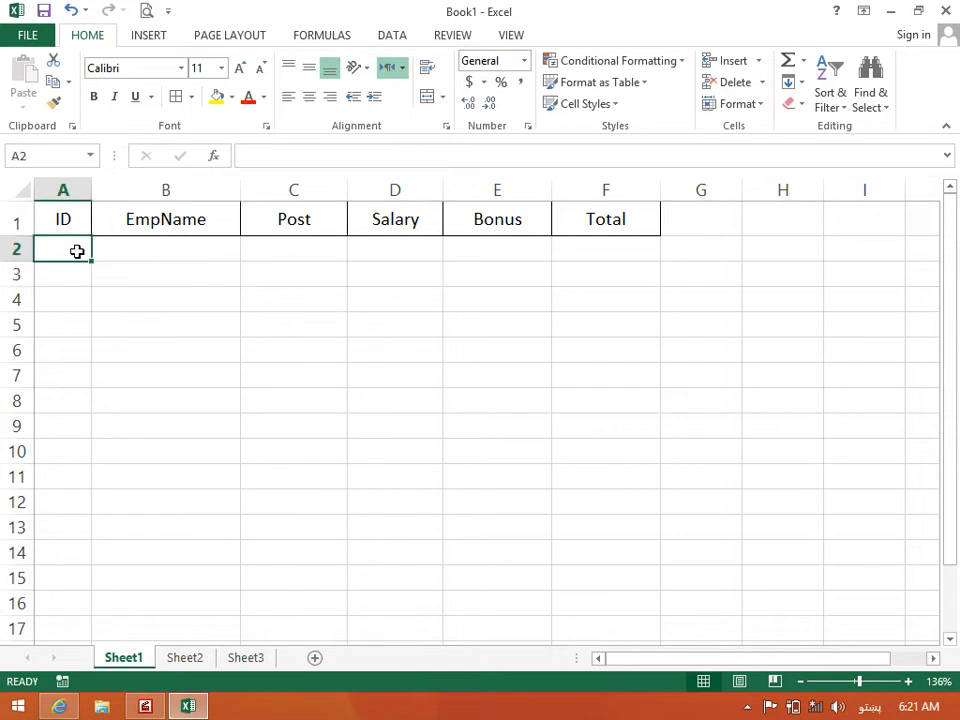
{"action": "type", "text": "1"}
{"action": "key", "text": "Tab"}
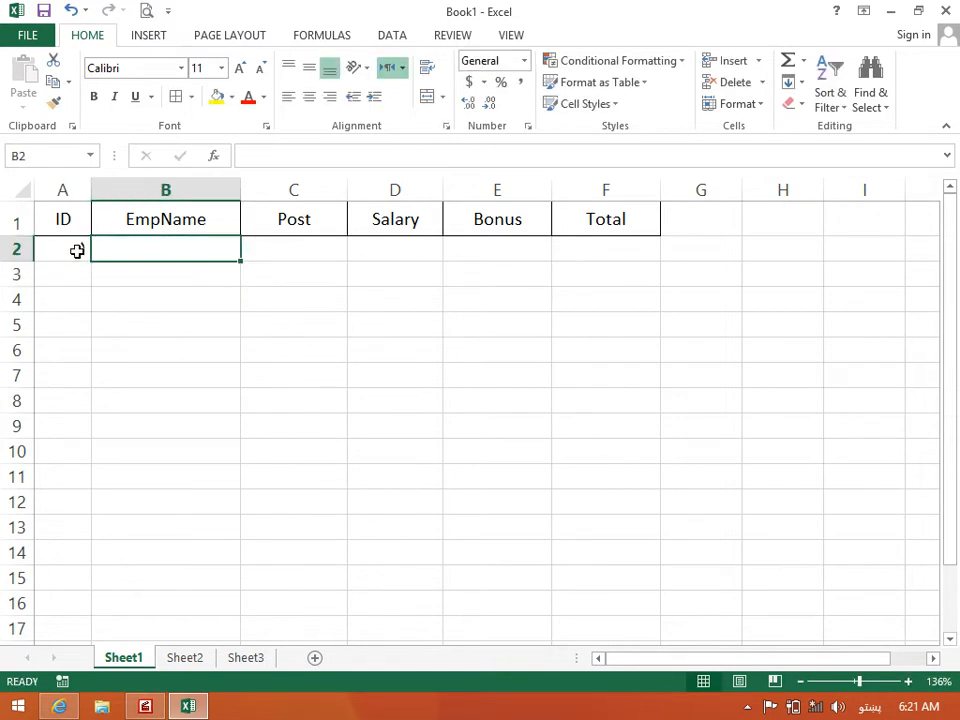
{"action": "left_click", "coordinate": [77, 251]}
{"action": "key", "text": "alt+shift"}
{"action": "type", "text": "1"}
{"action": "key", "text": "Tab"}
{"action": "left_click_drag", "start_coordinate": [75, 251], "coordinate": [296, 248]}
{"action": "left_click", "coordinate": [309, 96]}
Enter the first employee's full name in B2, leaving B3 empty
{"action": "left_click", "coordinate": [193, 251]}
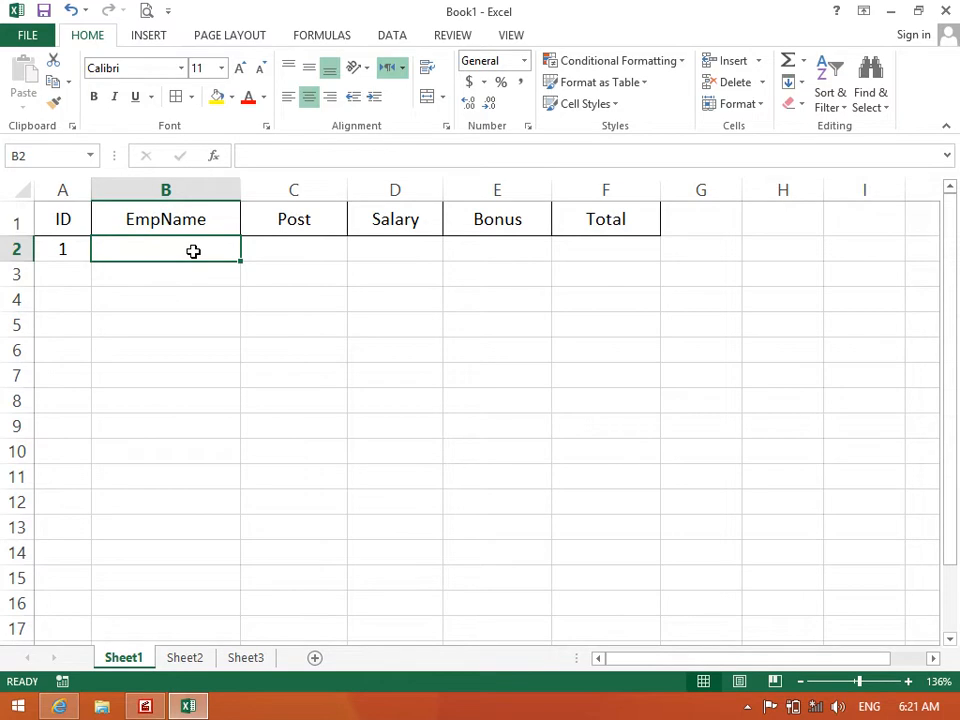
{"action": "key", "text": "Return"}
{"action": "type", "text": "\\"}
{"action": "key", "text": "BackSpace"}
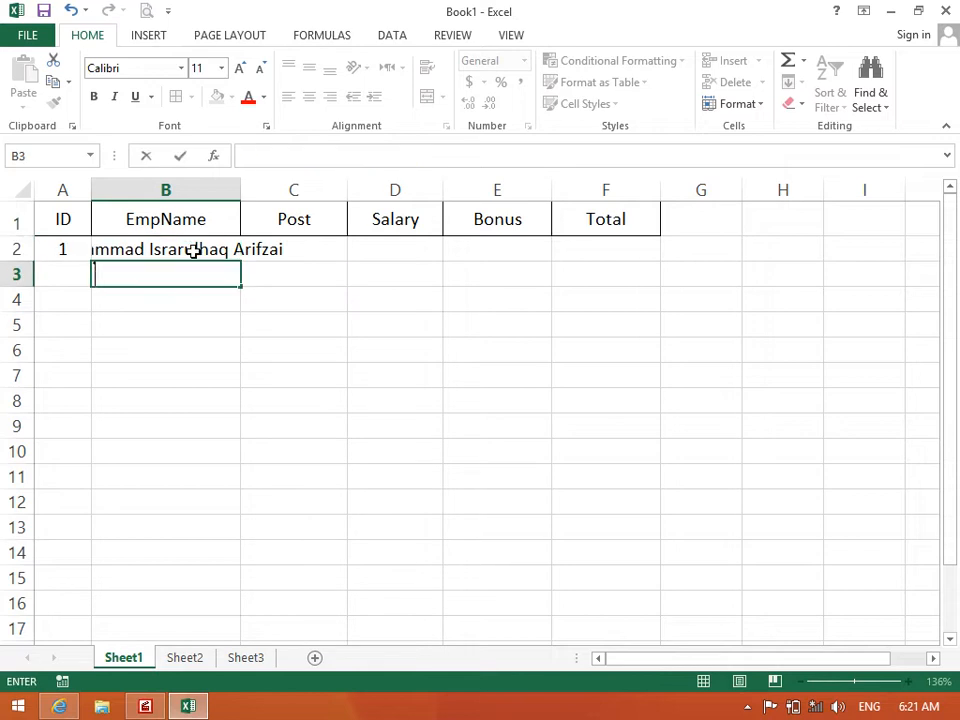
{"action": "key", "text": "Return"}
Wrap the name in B2, then turn wrapping off so it stays on one line
{"action": "left_click", "coordinate": [193, 252]}
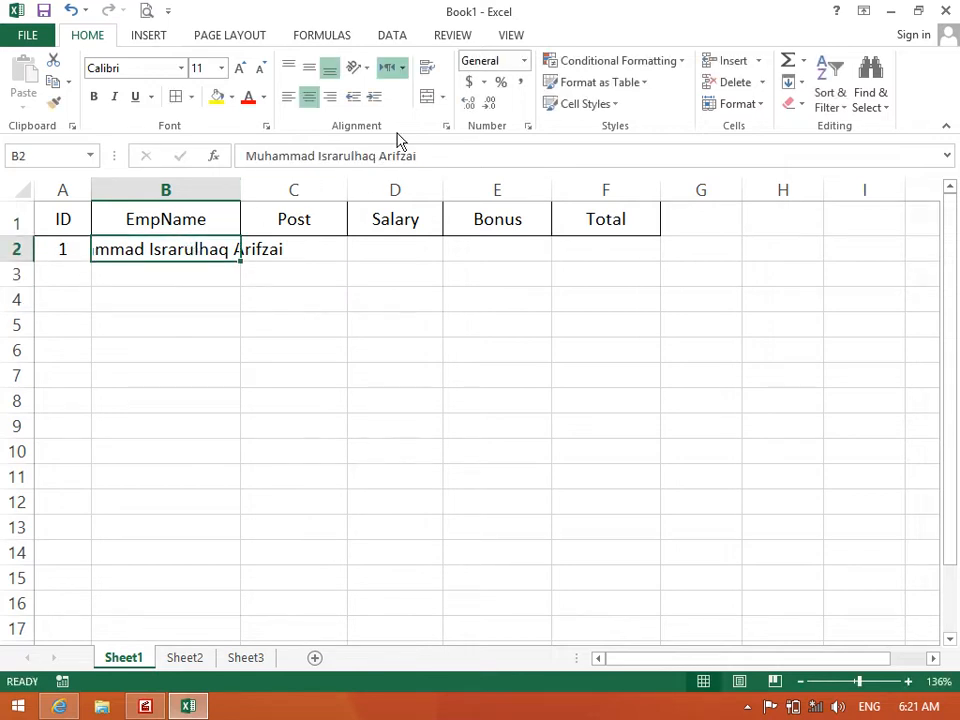
{"action": "left_click", "coordinate": [426, 80]}
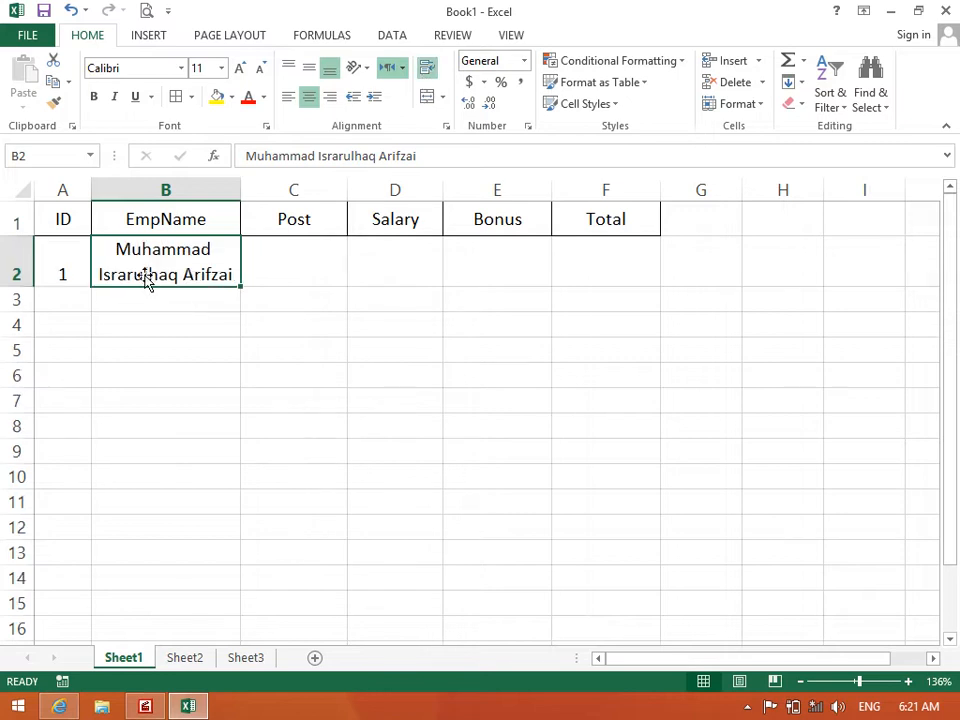
{"action": "left_click", "coordinate": [167, 367]}
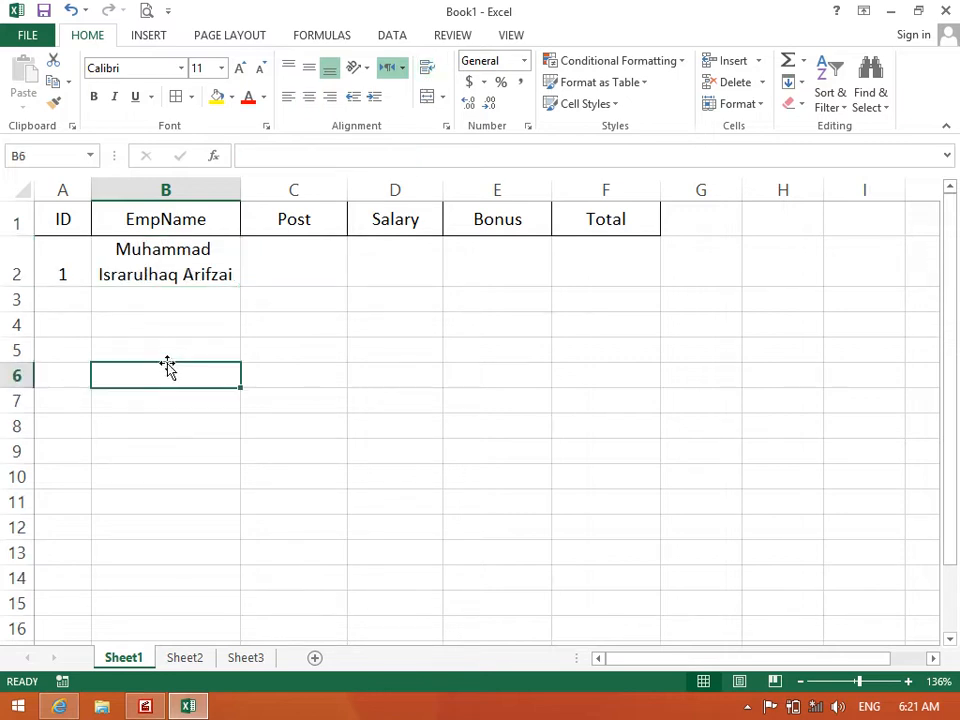
{"action": "left_click", "coordinate": [168, 283]}
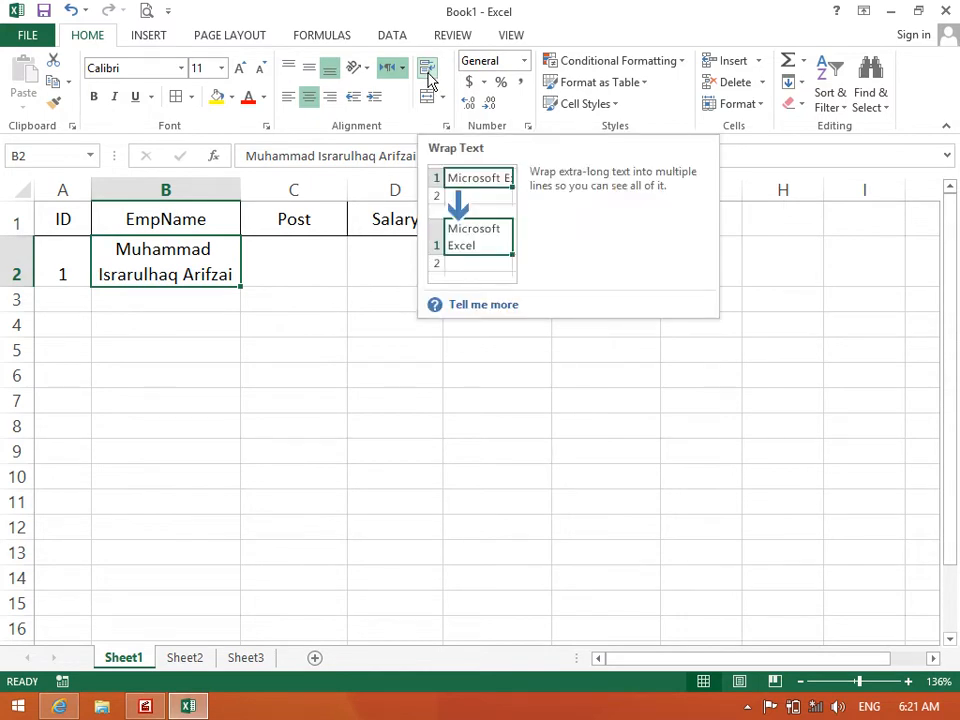
{"action": "left_click", "coordinate": [148, 306]}
{"action": "left_click_drag", "start_coordinate": [75, 279], "coordinate": [569, 253]}
{"action": "left_click", "coordinate": [203, 270]}
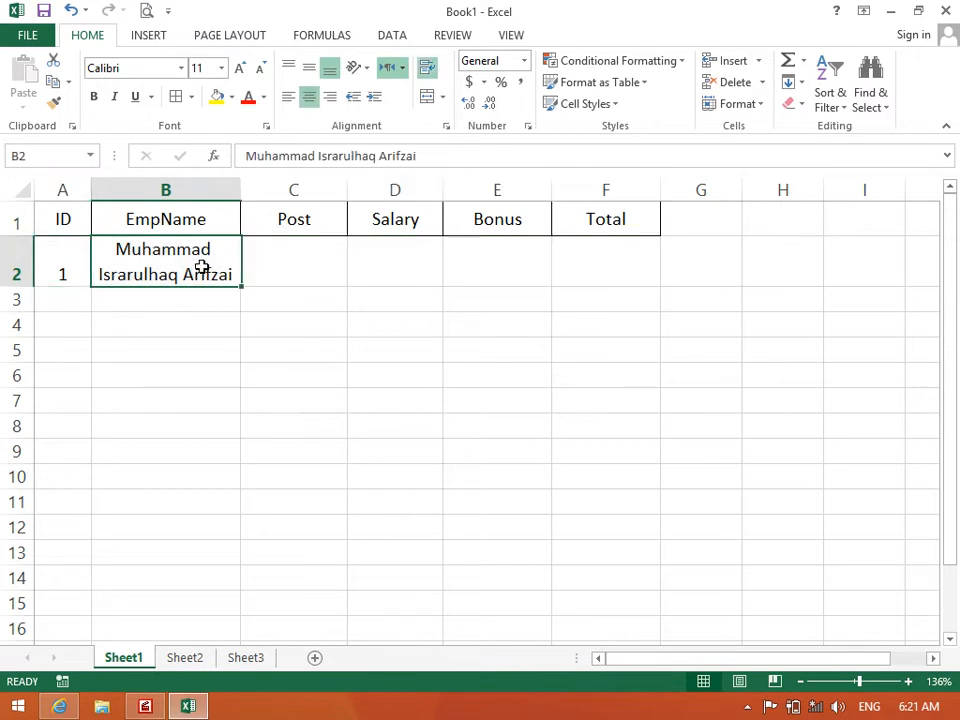
{"action": "left_click", "coordinate": [427, 72]}
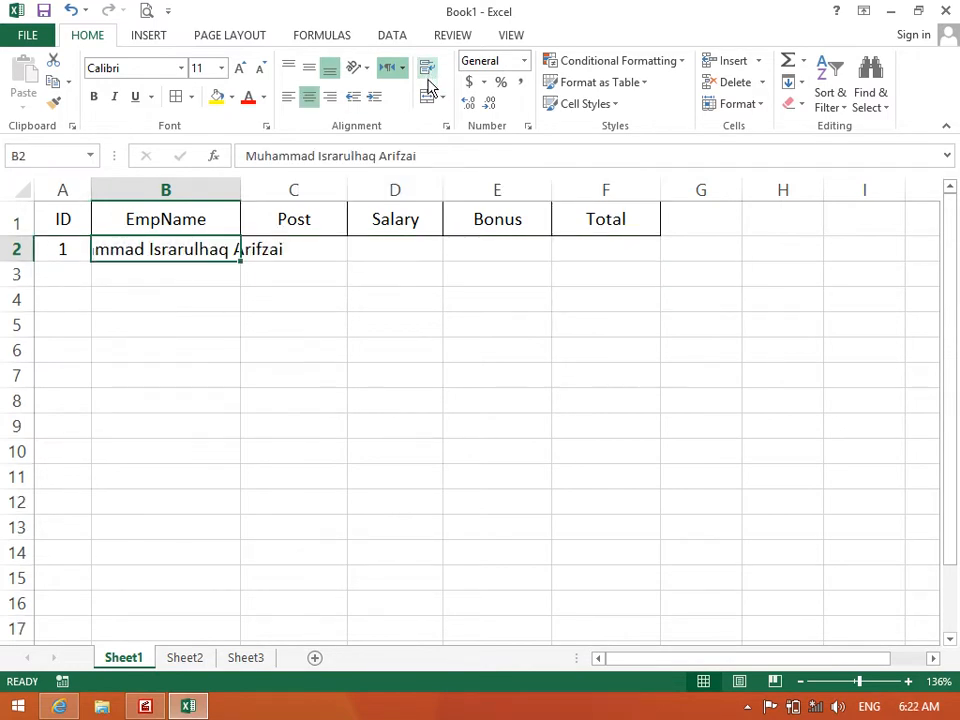
Turn on Shrink to fit for the name cell B2
{"action": "left_click", "coordinate": [447, 130]}
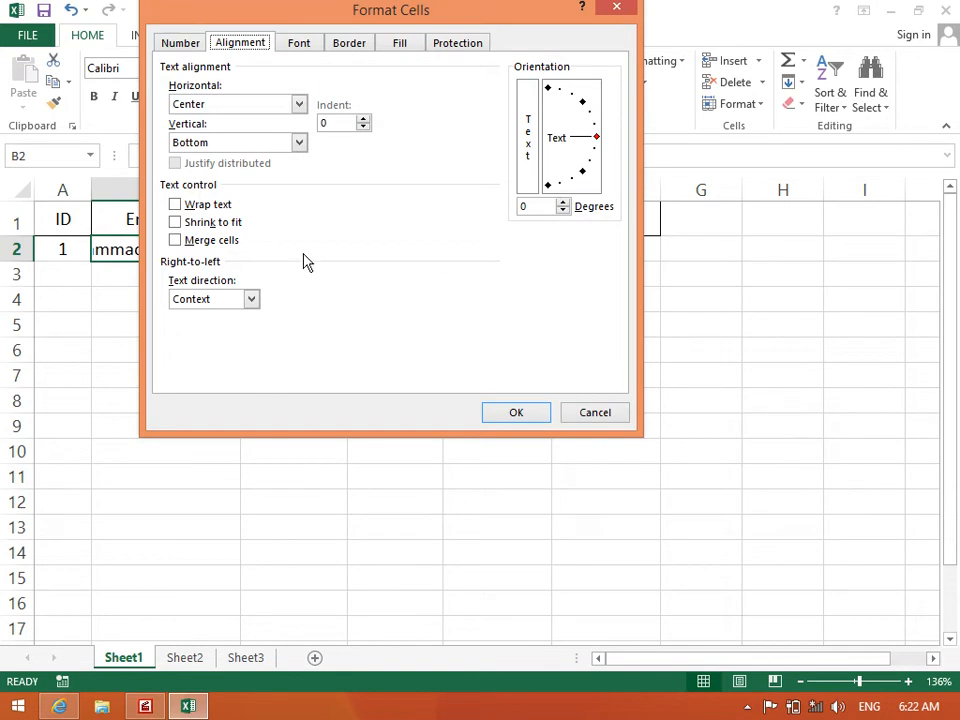
{"action": "left_click", "coordinate": [229, 235]}
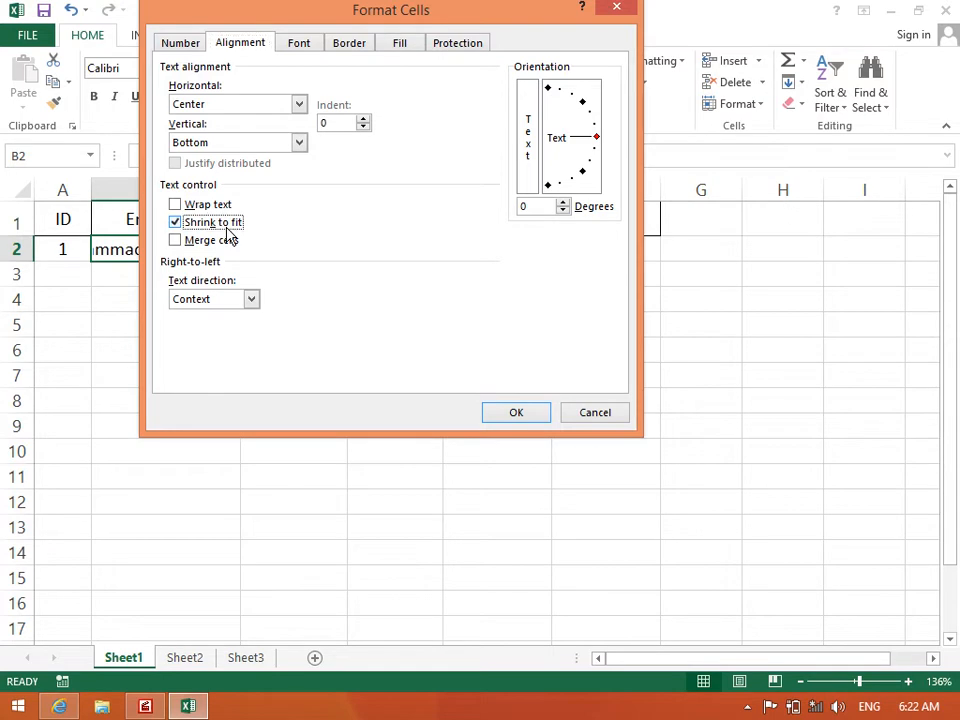
{"action": "left_click", "coordinate": [487, 416]}
Apply Shrink to fit and All Borders to the name cells B2:B14
{"action": "left_click", "coordinate": [350, 373]}
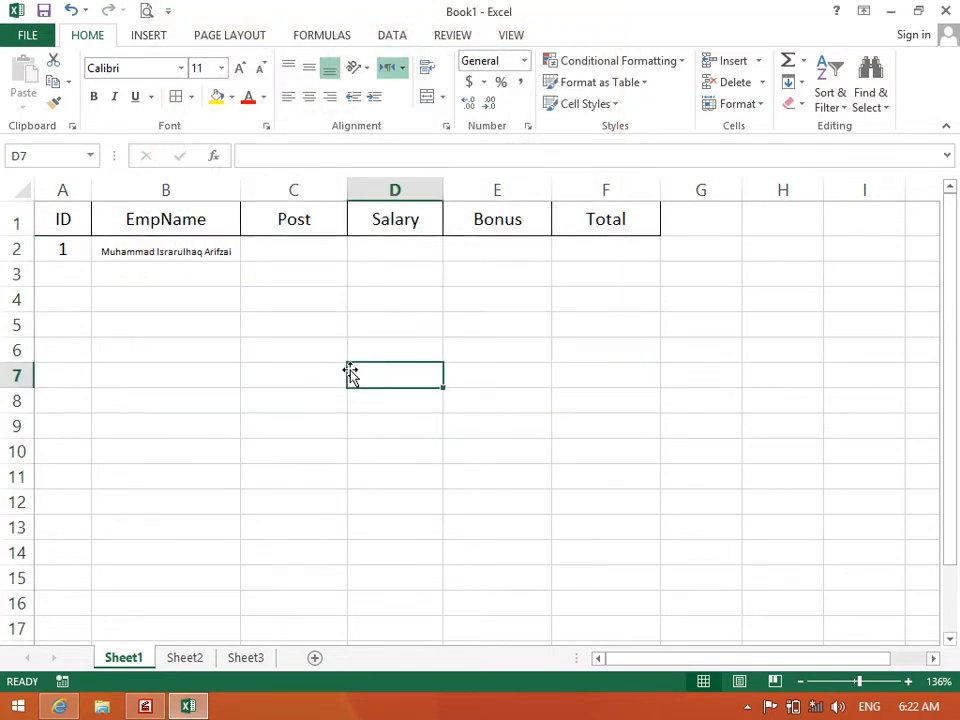
{"action": "left_click_drag", "start_coordinate": [176, 251], "coordinate": [189, 558]}
{"action": "left_click", "coordinate": [446, 126]}
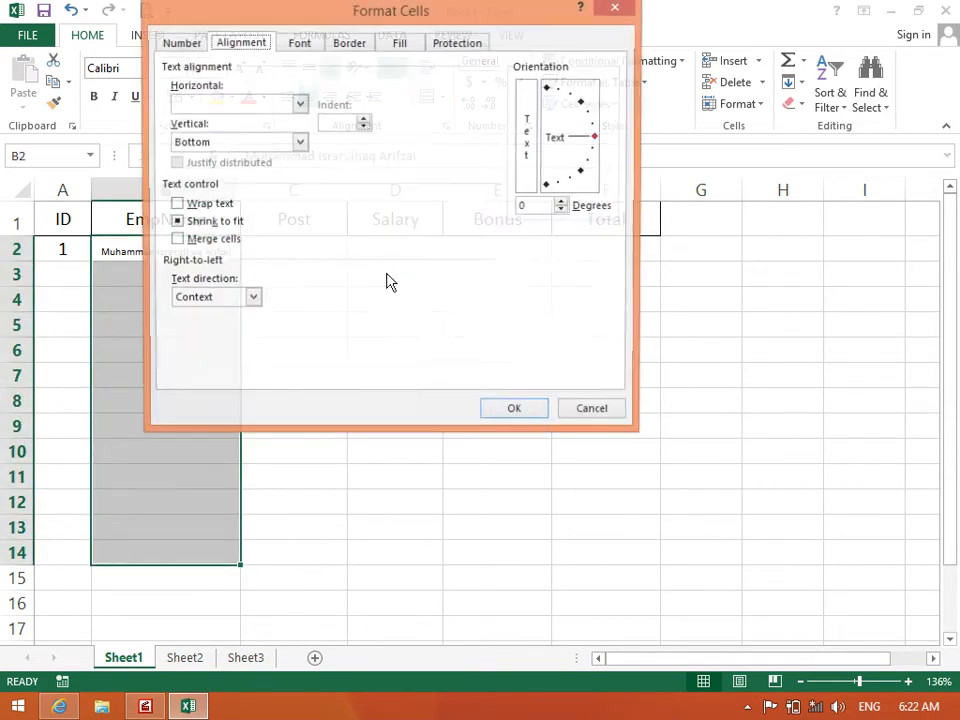
{"action": "left_click", "coordinate": [185, 222]}
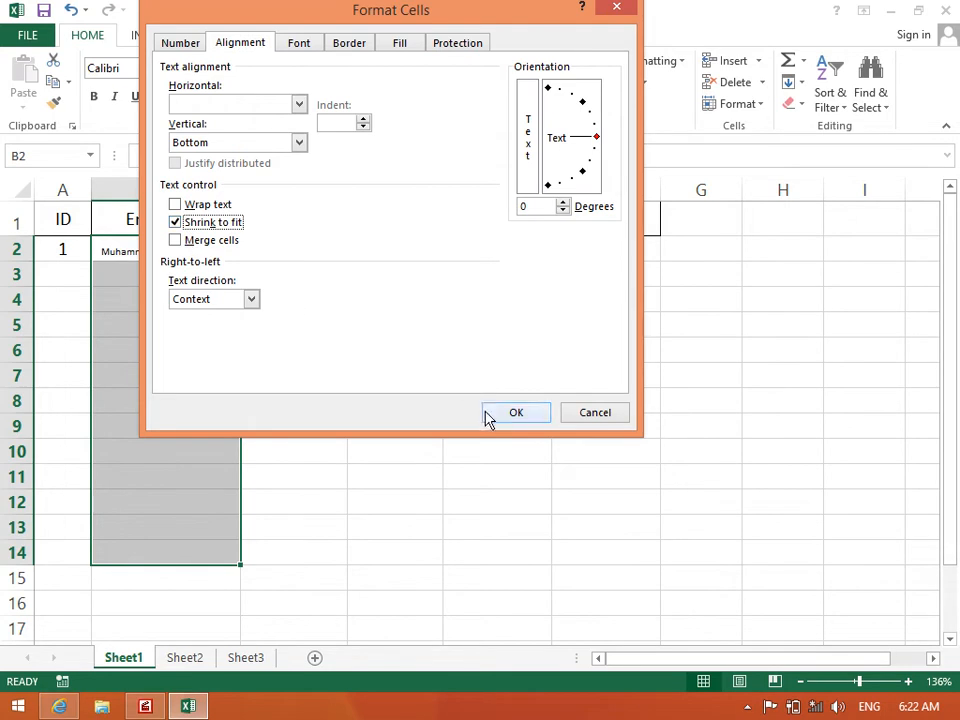
{"action": "left_click", "coordinate": [515, 413]}
{"action": "left_click", "coordinate": [175, 101]}
{"action": "left_click", "coordinate": [54, 268]}
Enter ID 2 with an employee name in row 3, then ID 3 with another name in row 4
{"action": "type", "text": "2"}
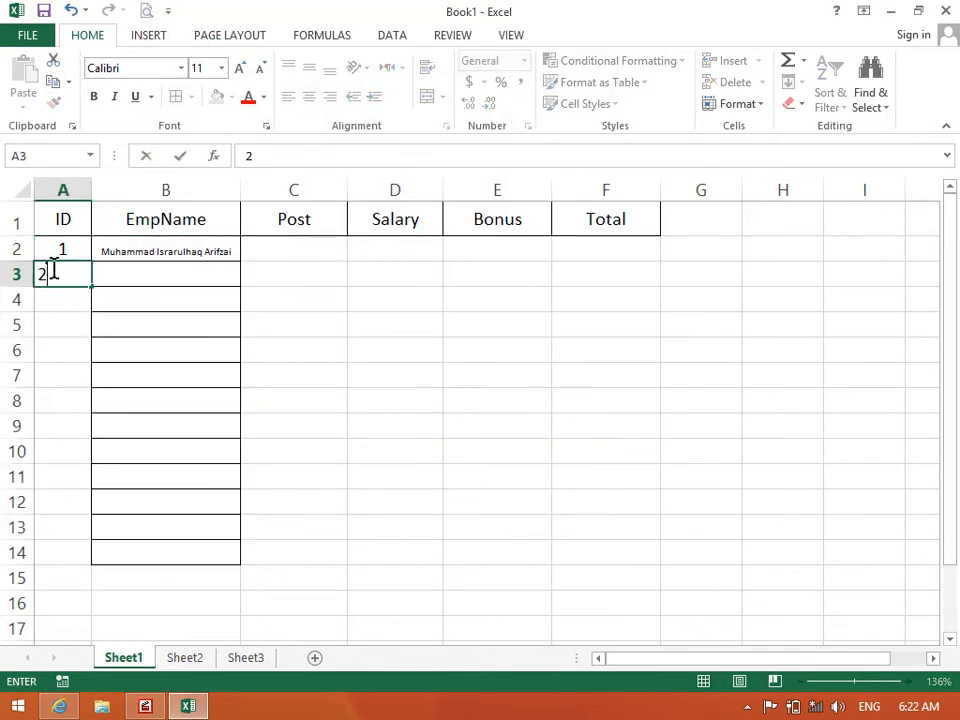
{"action": "key", "text": "Tab"}
{"action": "type", "text": "Ahmad"}
{"action": "key", "text": "Tab"}
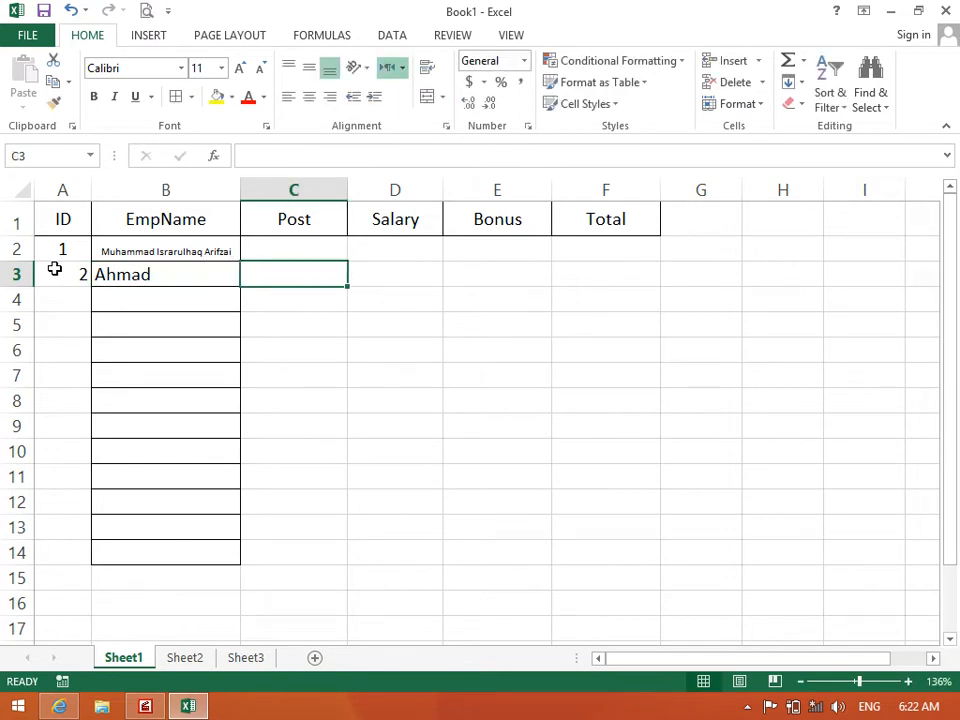
{"action": "key", "text": "Down"}
{"action": "key", "text": "Home"}
{"action": "type", "text": "3"}
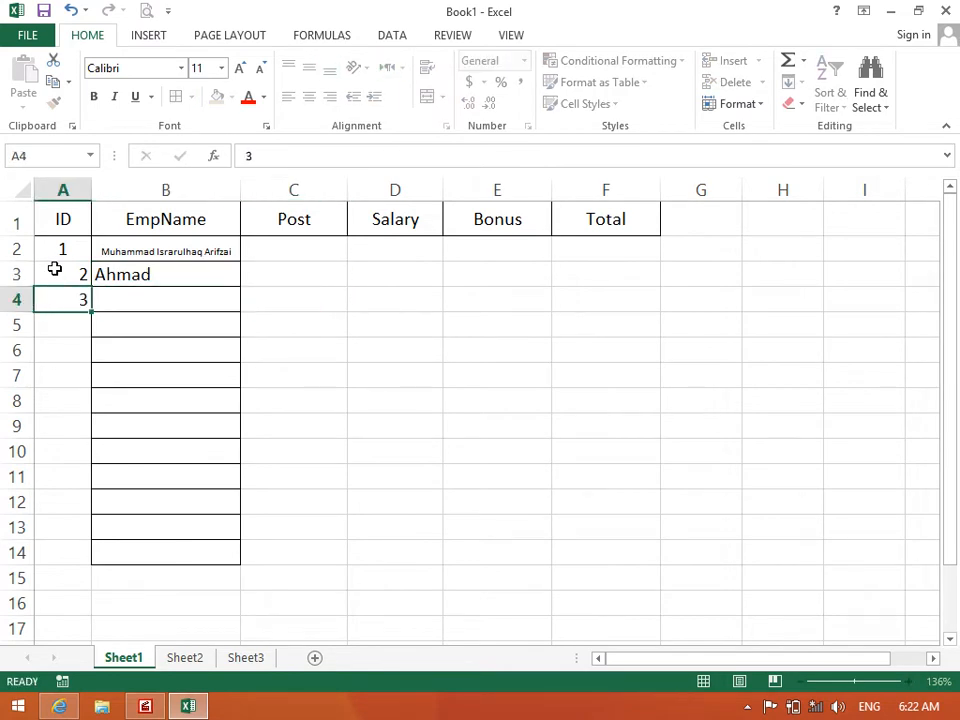
{"action": "key", "text": "Tab"}
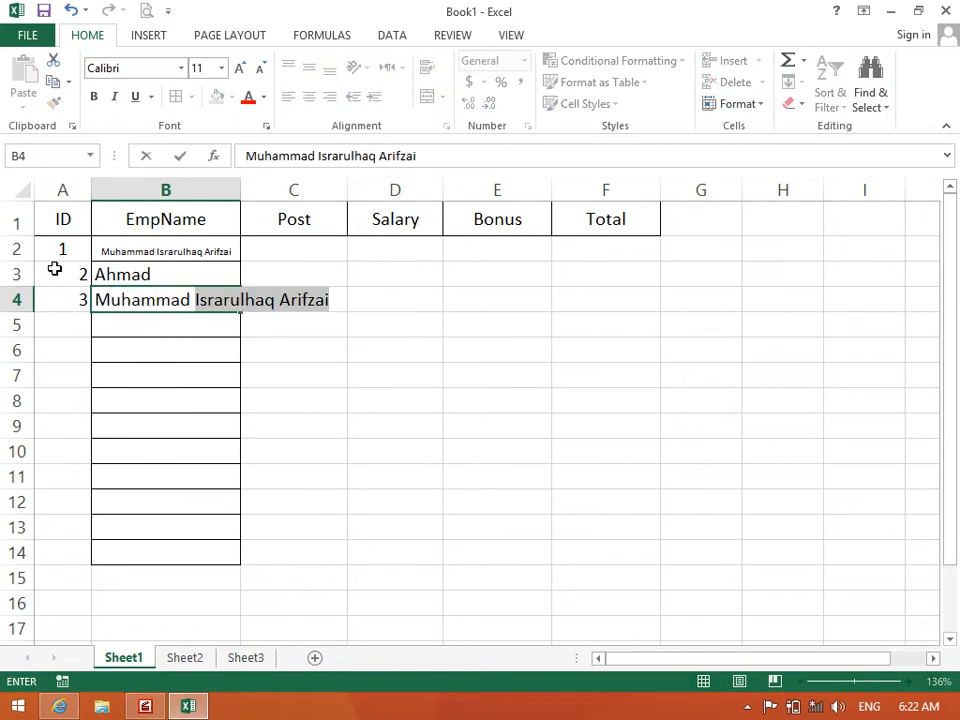
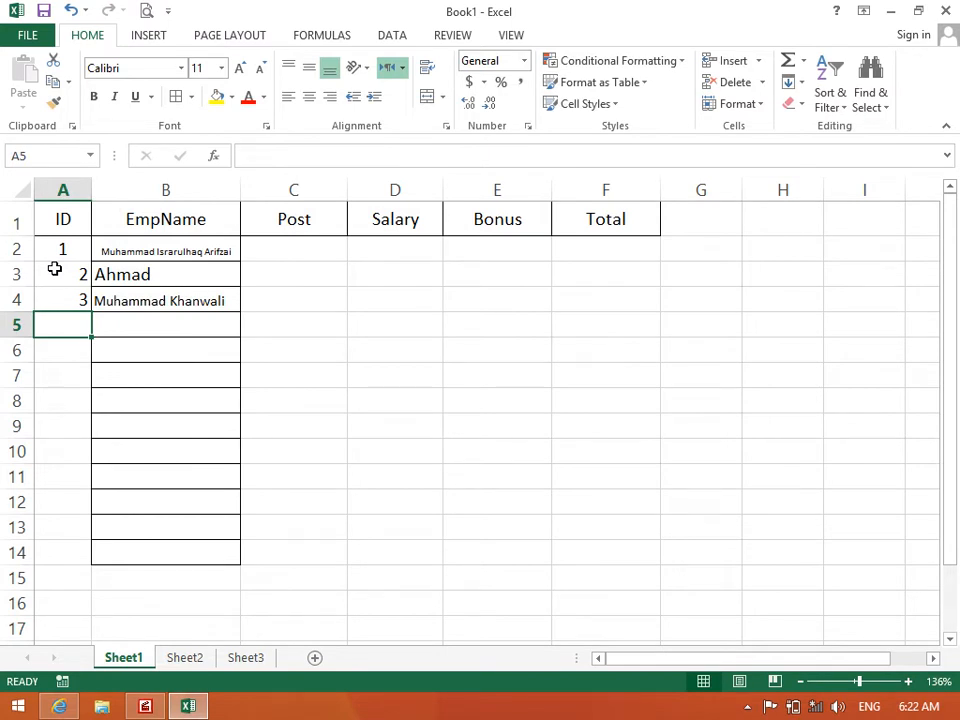
Clear the names in B2:B15 after trying Wrap Text and Shrink to fit on them
{"action": "left_click_drag", "start_coordinate": [109, 253], "coordinate": [180, 588]}
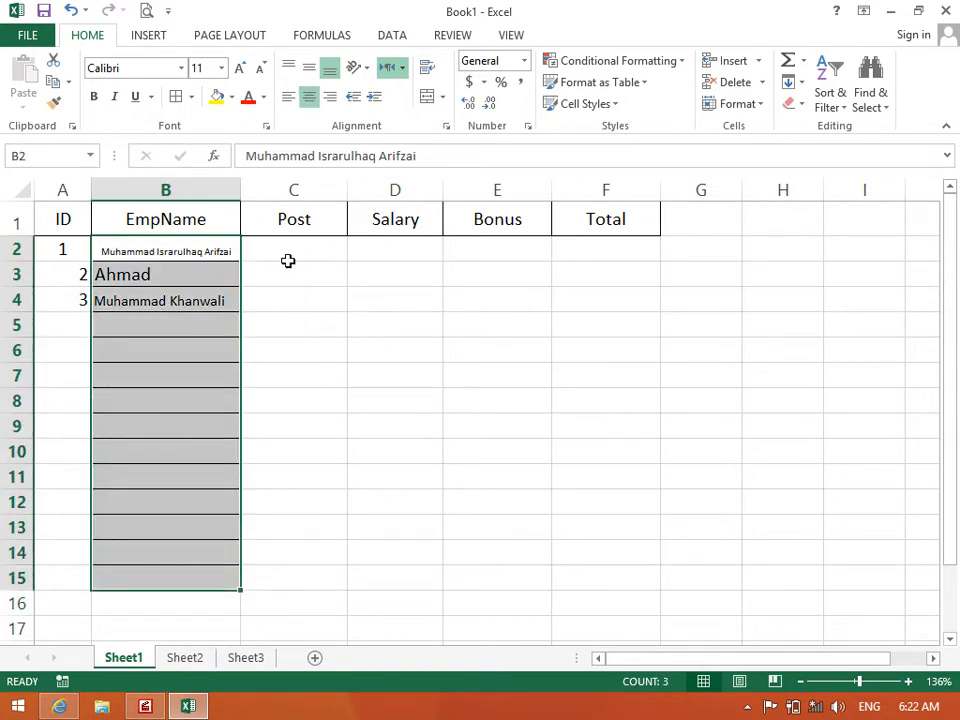
{"action": "left_click", "coordinate": [428, 72]}
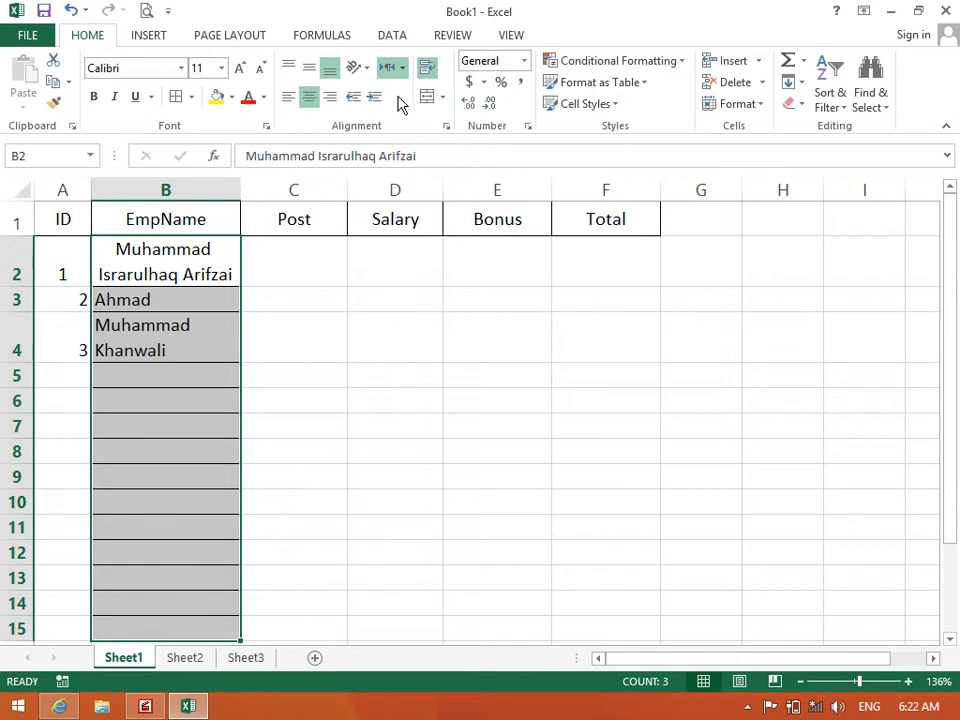
{"action": "left_click", "coordinate": [427, 70]}
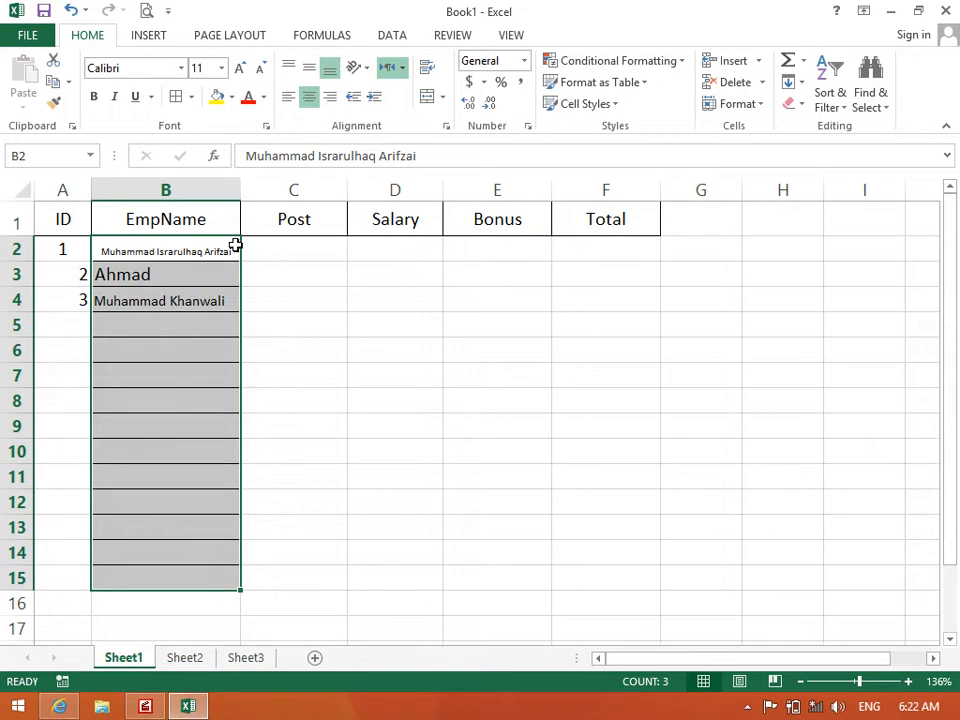
{"action": "key", "text": "Delete"}
{"action": "left_click", "coordinate": [446, 127]}
{"action": "left_click", "coordinate": [221, 221]}
{"action": "key", "text": "space"}
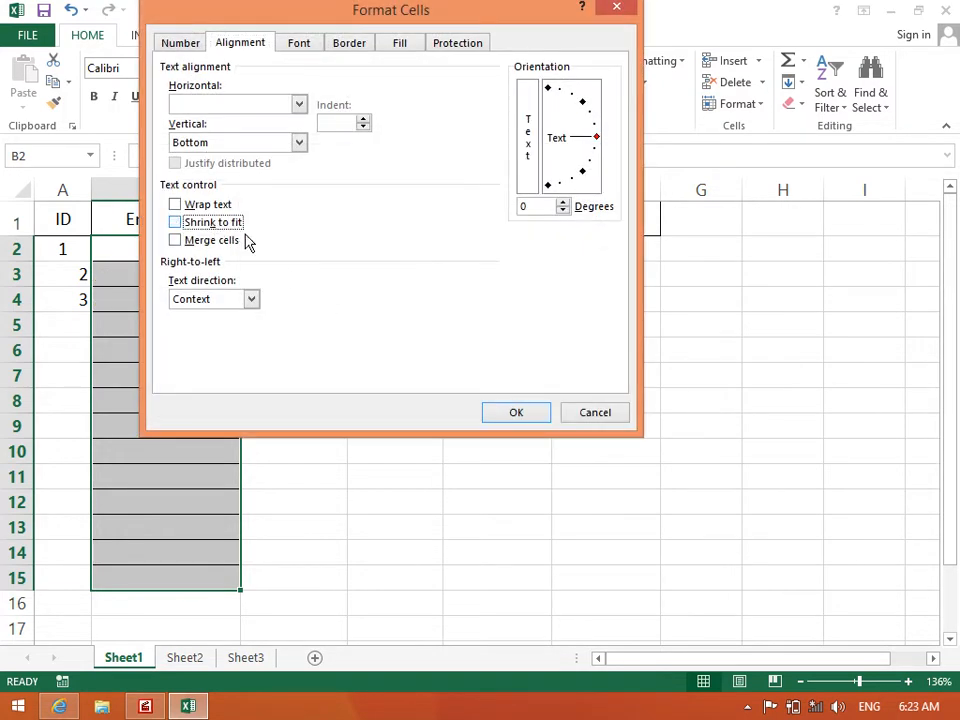
{"action": "left_click", "coordinate": [541, 416]}
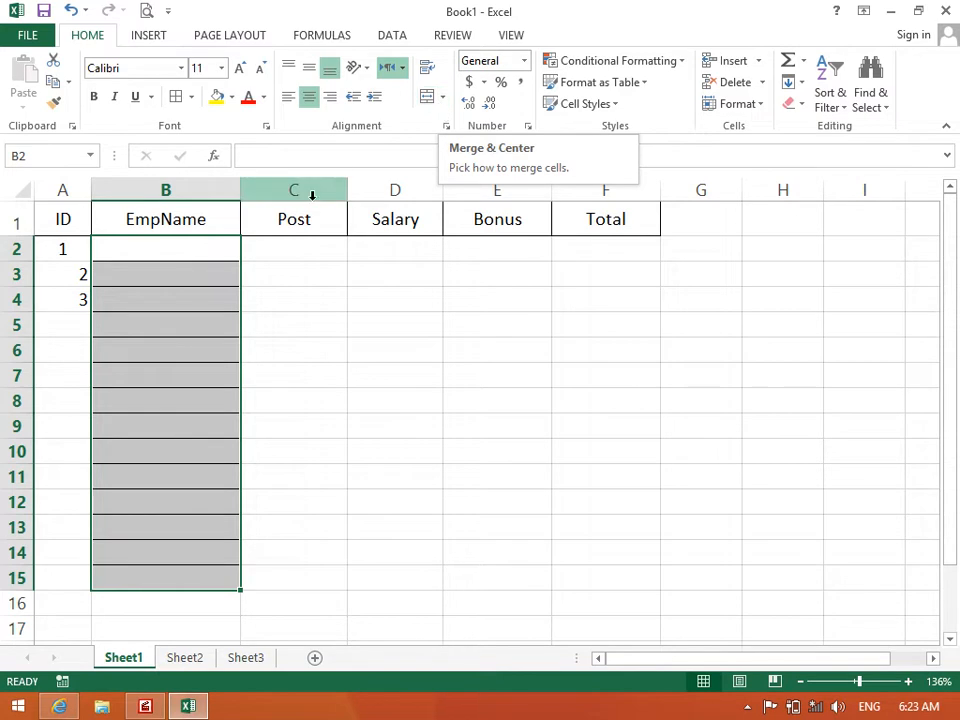
{"action": "left_click", "coordinate": [287, 301]}
{"action": "left_click", "coordinate": [70, 223]}
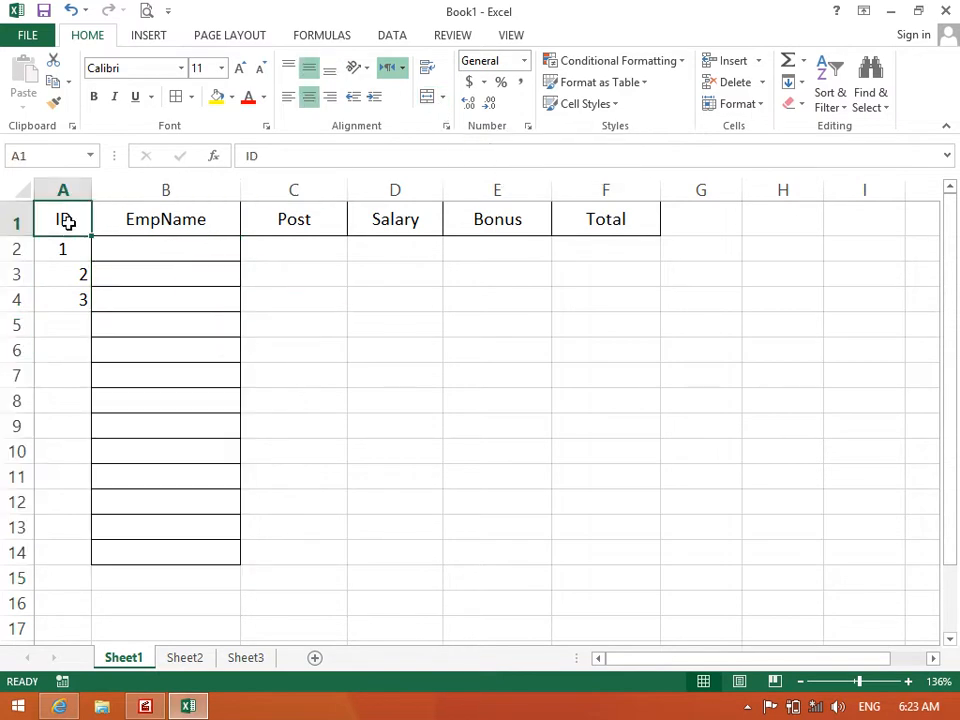
Apply All Borders to A2:F14 and centre its contents
{"action": "left_click_drag", "start_coordinate": [36, 257], "coordinate": [602, 553]}
{"action": "left_click", "coordinate": [178, 97]}
{"action": "left_click", "coordinate": [309, 98]}
{"action": "left_click", "coordinate": [309, 98]}
{"action": "left_click", "coordinate": [189, 251]}
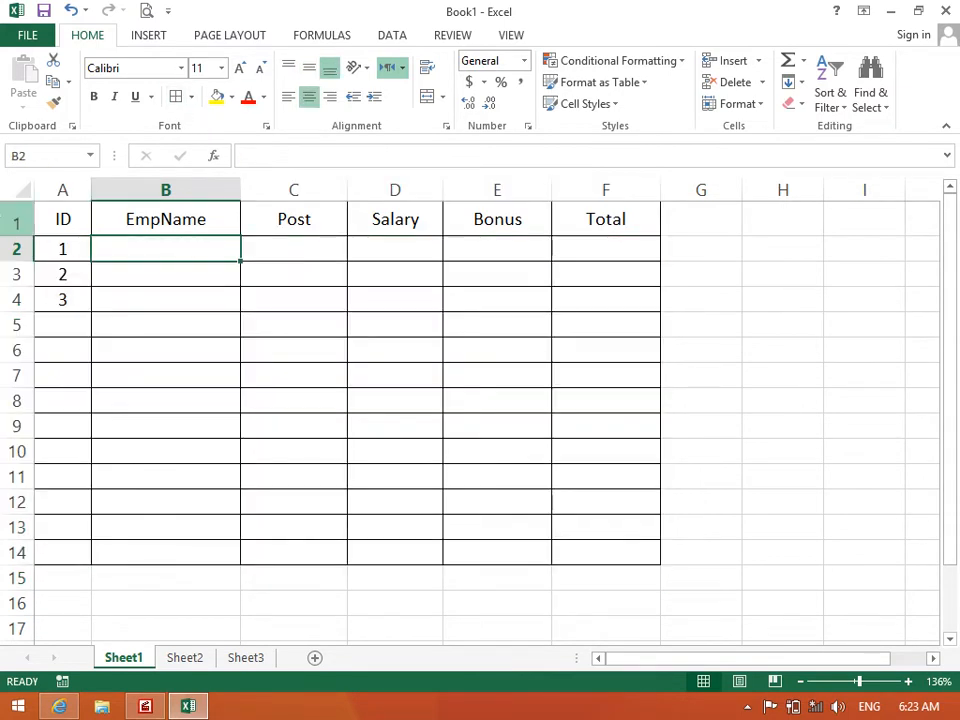
{"action": "left_click", "coordinate": [6, 219]}
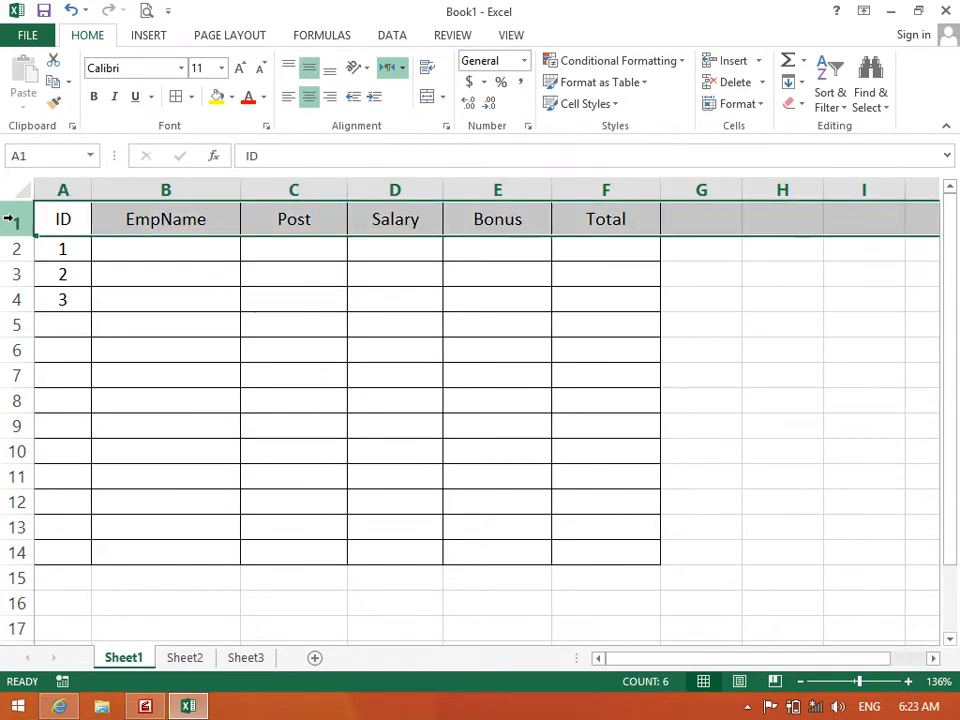
Insert two blank rows above the header row using Ctrl+Shift+=
{"action": "key", "text": "ctrl+shift+plus"}
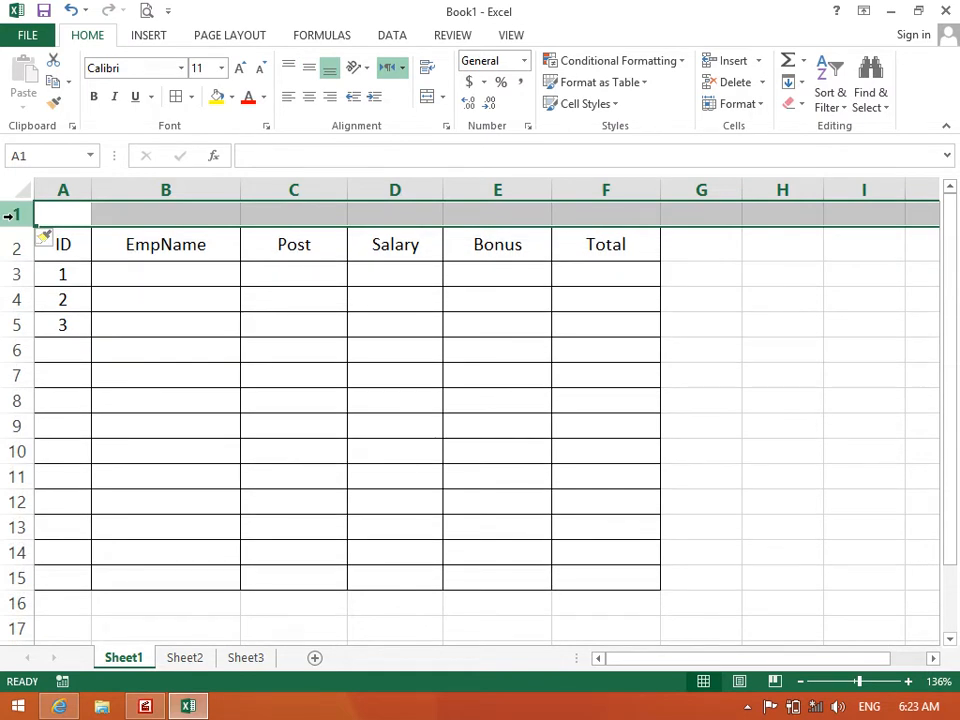
{"action": "left_click", "coordinate": [139, 242]}
{"action": "left_click_drag", "start_coordinate": [63, 214], "coordinate": [572, 220]}
{"action": "left_click", "coordinate": [375, 343]}
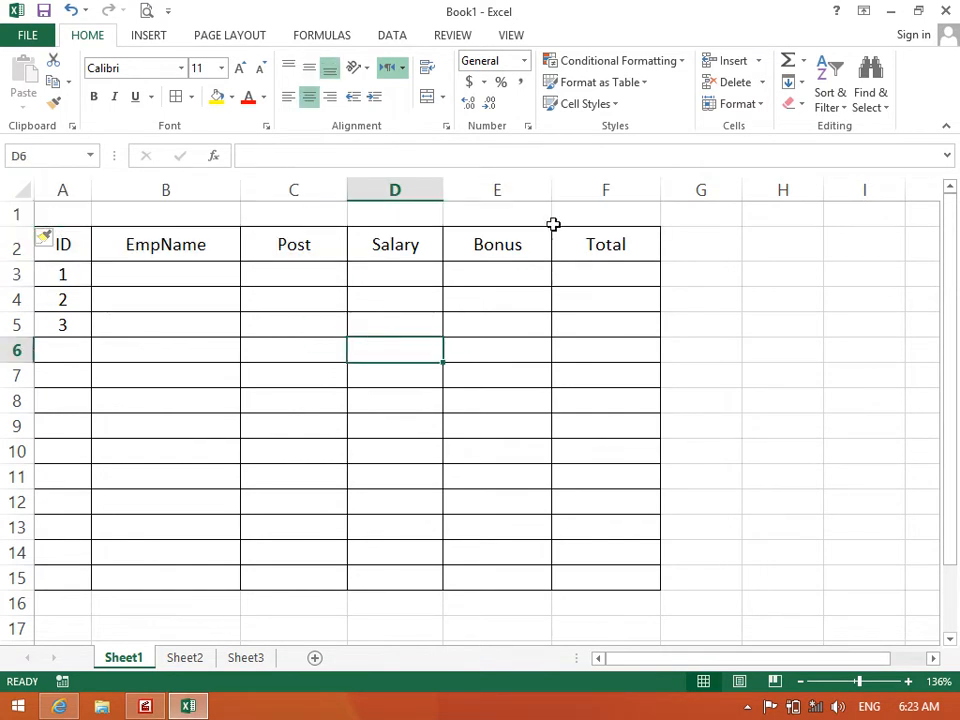
{"action": "left_click", "coordinate": [8, 215]}
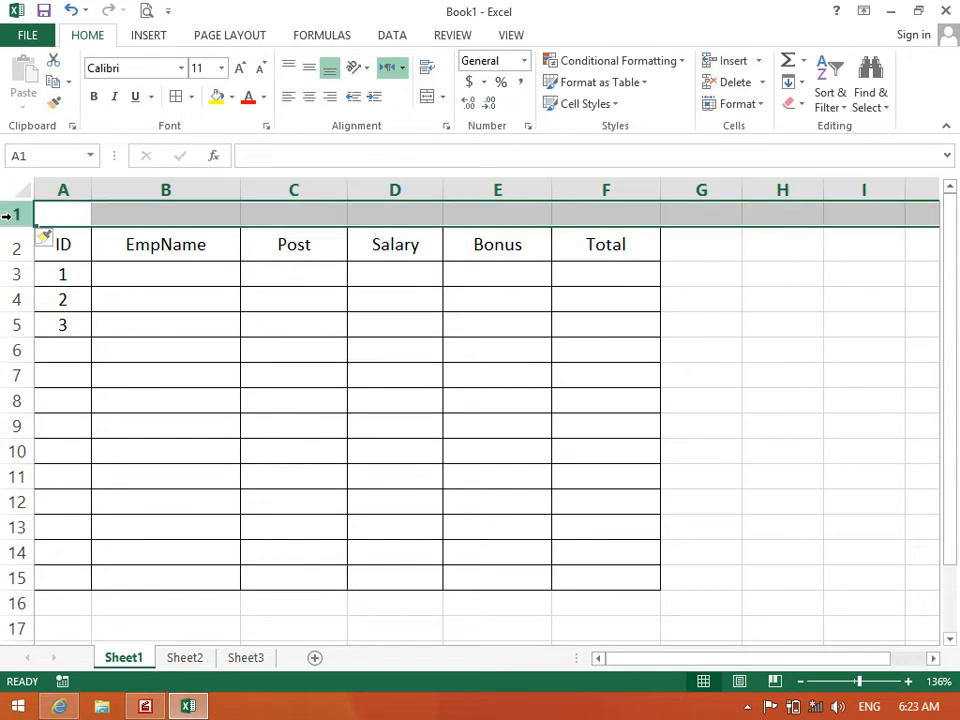
{"action": "key", "text": "ctrl+["}
{"action": "key", "text": "Return"}
{"action": "key", "text": "ctrl+shift+plus"}
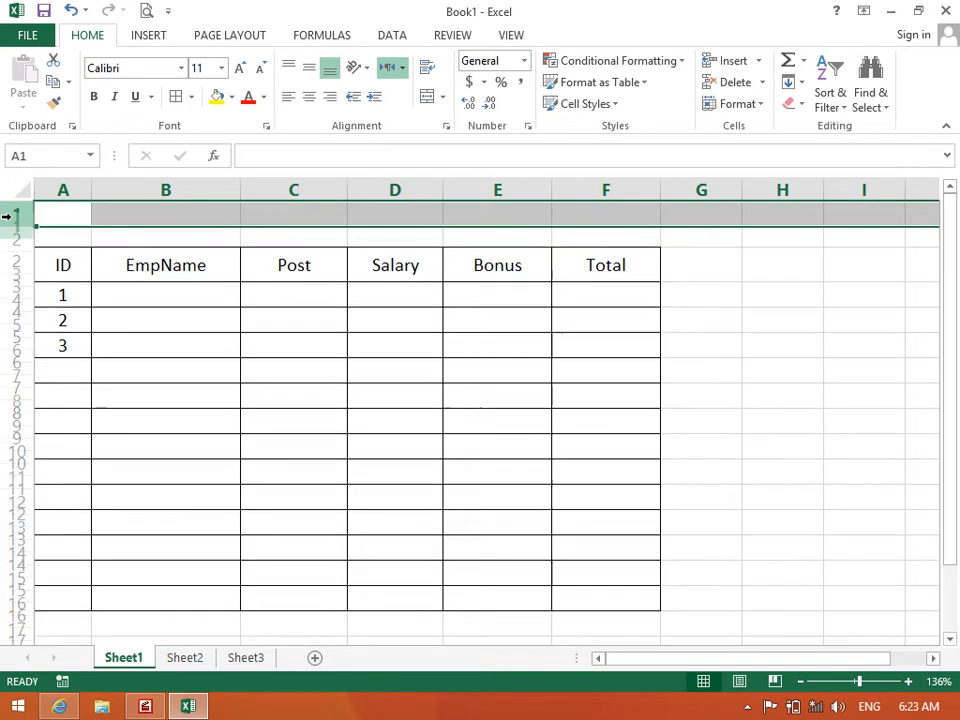
{"action": "left_click", "coordinate": [164, 298]}
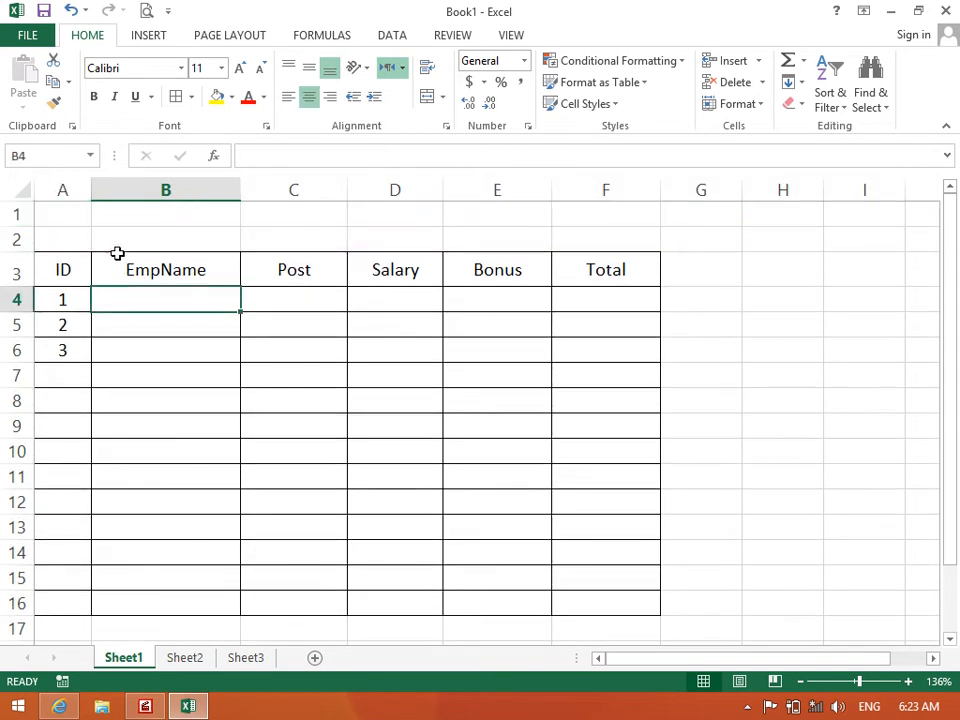
{"action": "left_click_drag", "start_coordinate": [72, 211], "coordinate": [529, 182]}
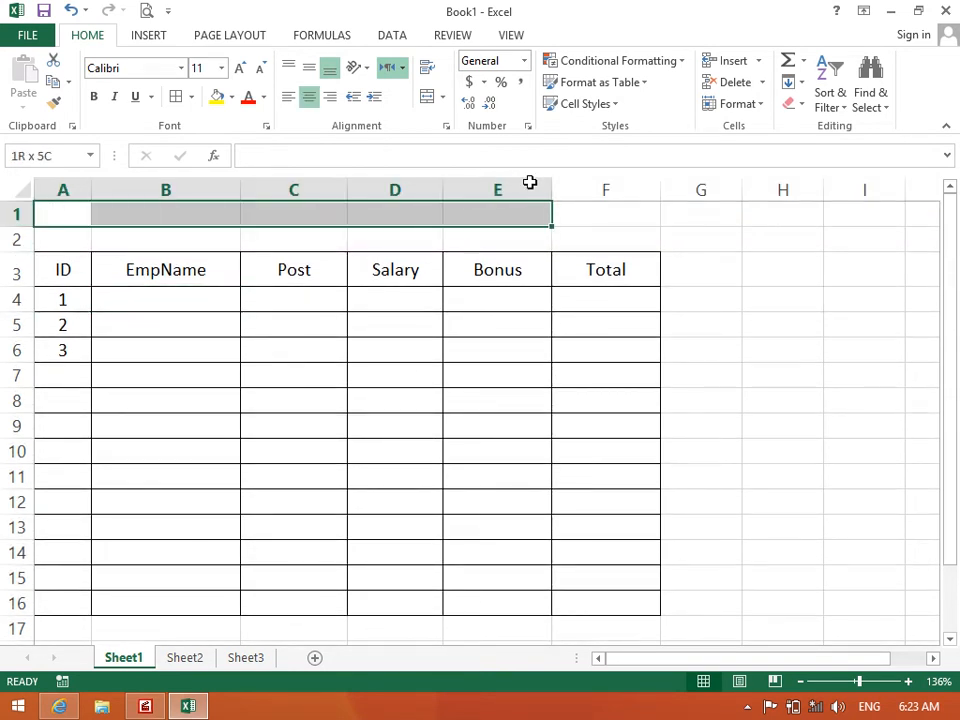
Merge and centre A1:F1 and type the title ZICS
{"action": "left_click", "coordinate": [580, 237]}
{"action": "left_click", "coordinate": [577, 218]}
{"action": "left_click", "coordinate": [502, 219]}
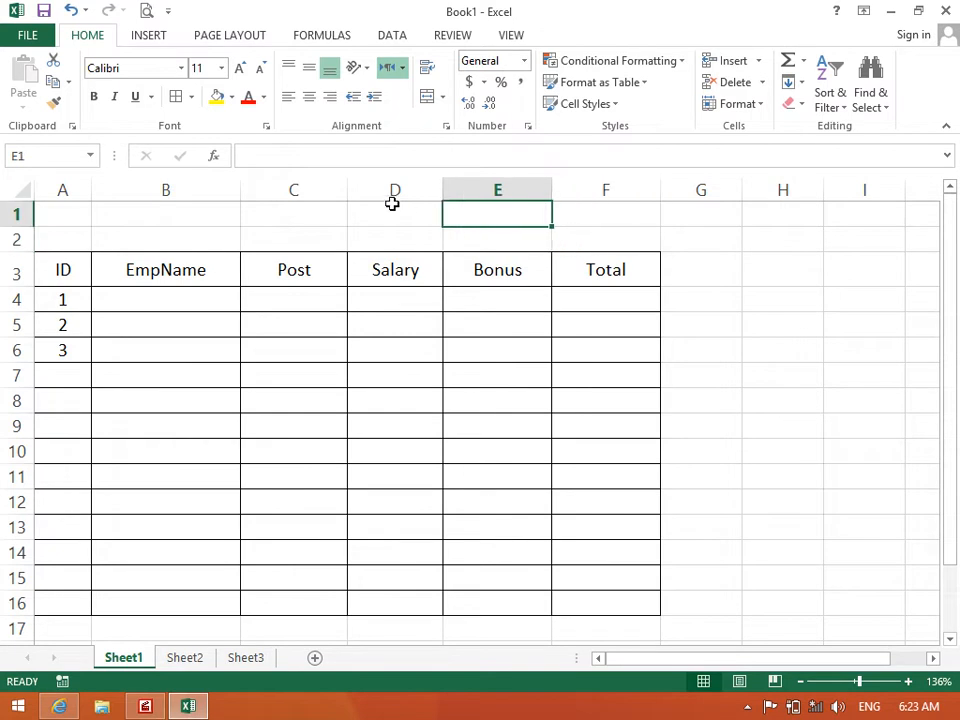
{"action": "left_click", "coordinate": [400, 209]}
{"action": "left_click_drag", "start_coordinate": [556, 210], "coordinate": [61, 207]}
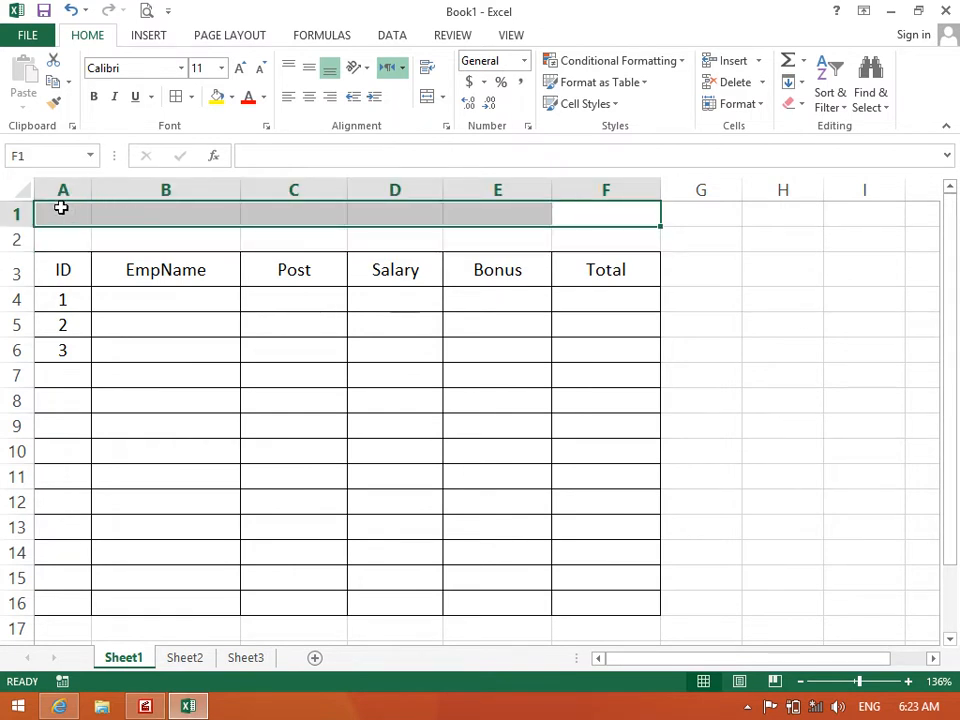
{"action": "left_click", "coordinate": [440, 98]}
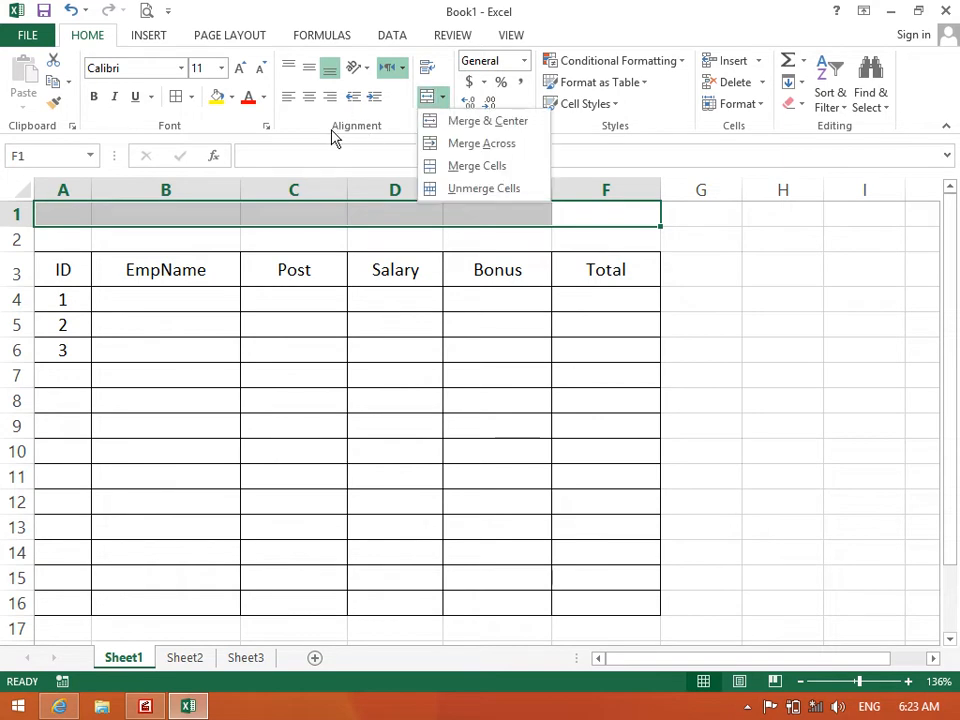
{"action": "left_click", "coordinate": [467, 127]}
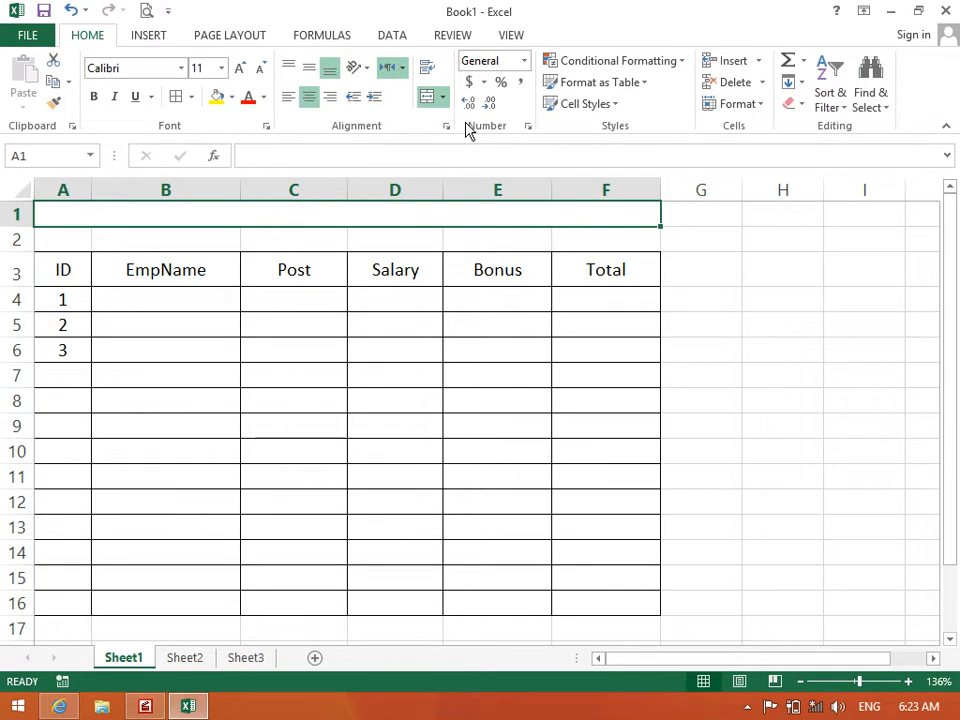
{"action": "type", "text": "ZICS"}
{"action": "key", "text": "Return"}
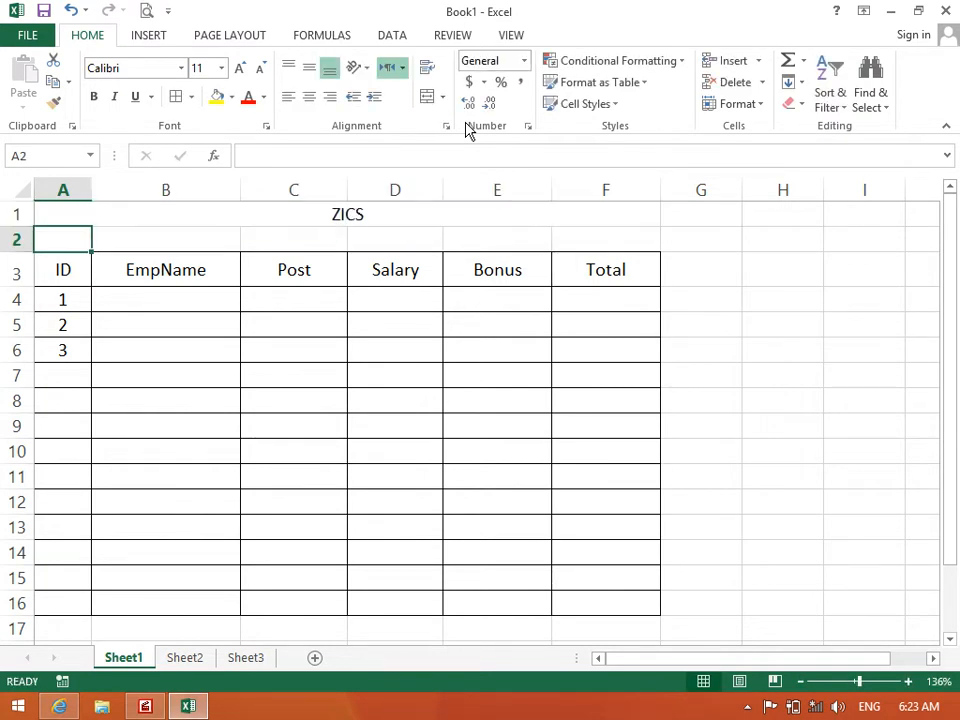
Make row 1 taller and give ZICS middle alignment, bold, and light blue fill
{"action": "left_click_drag", "start_coordinate": [24, 222], "coordinate": [26, 230]}
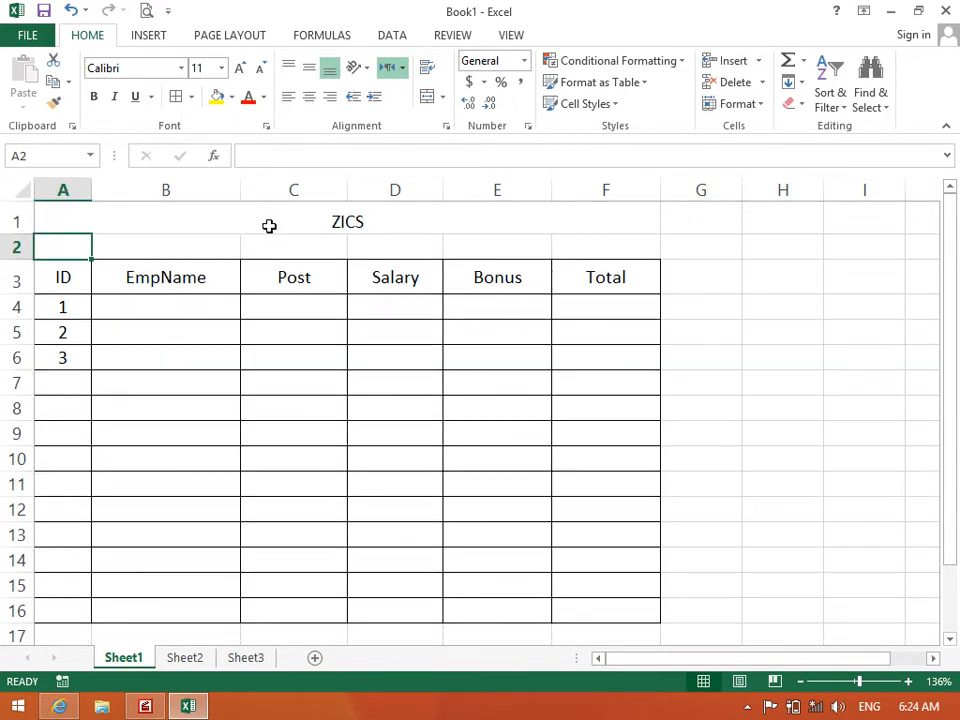
{"action": "left_click", "coordinate": [262, 222]}
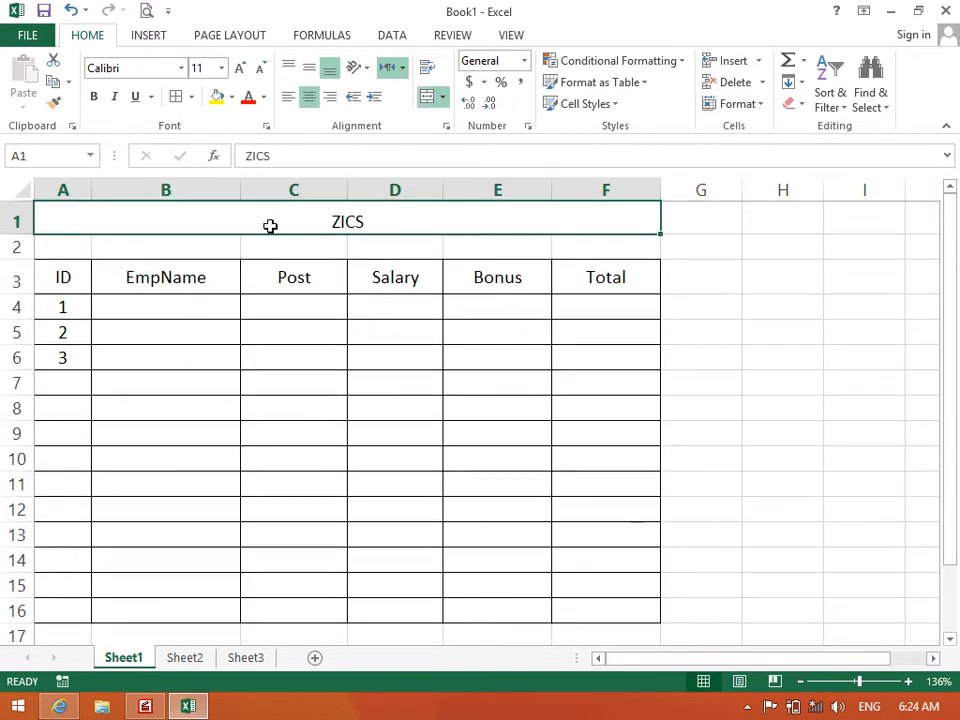
{"action": "left_click", "coordinate": [309, 72]}
{"action": "left_click", "coordinate": [94, 96]}
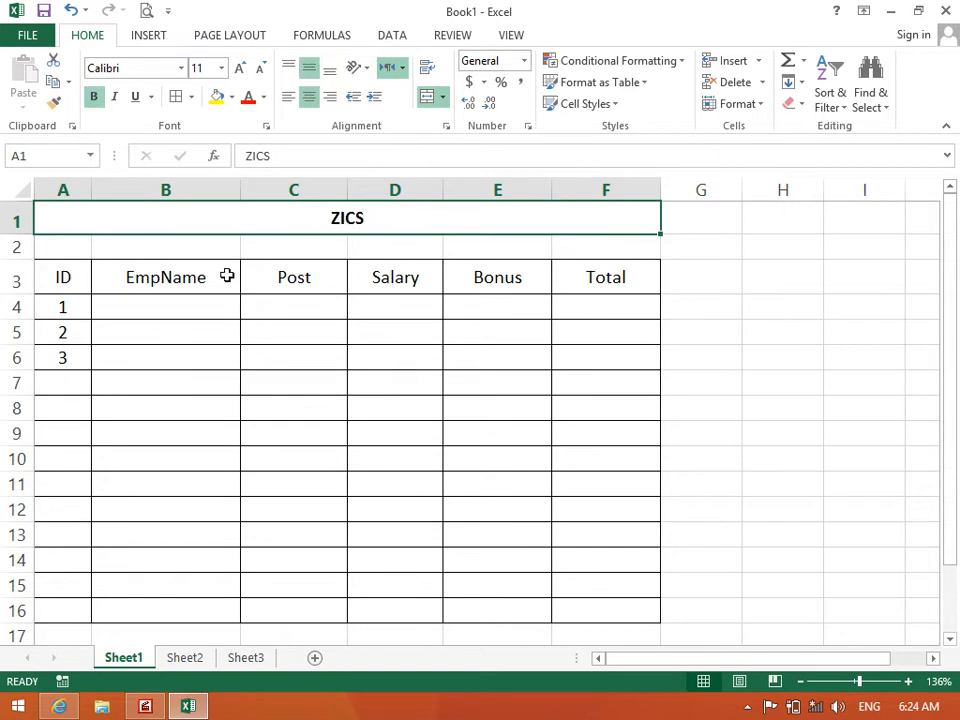
{"action": "left_click", "coordinate": [236, 284]}
{"action": "left_click", "coordinate": [251, 223]}
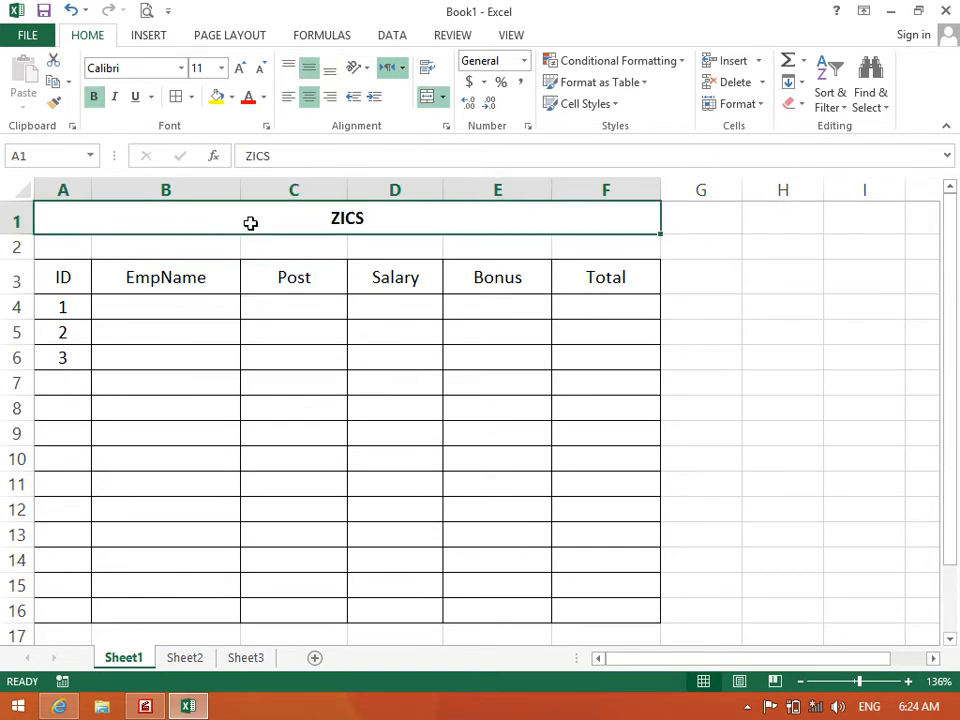
{"action": "left_click", "coordinate": [231, 97]}
{"action": "left_click", "coordinate": [280, 166]}
{"action": "left_click", "coordinate": [246, 242]}
{"action": "left_click", "coordinate": [420, 314]}
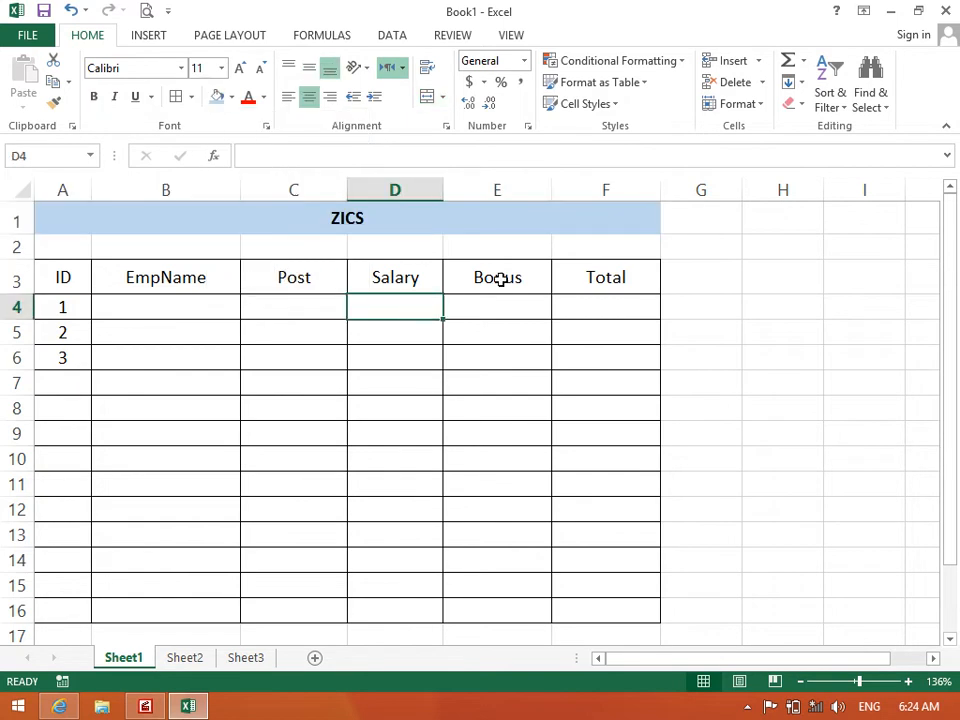
{"action": "left_click_drag", "start_coordinate": [585, 244], "coordinate": [37, 247]}
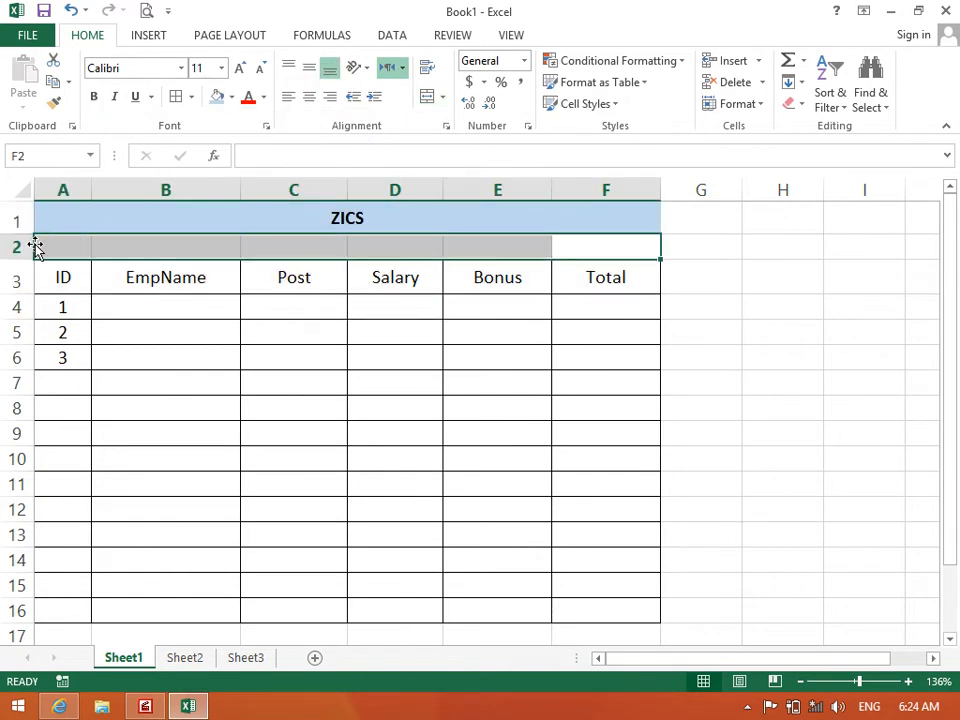
Merge and centre A2:F2 with a light grey fill
{"action": "left_click", "coordinate": [444, 97]}
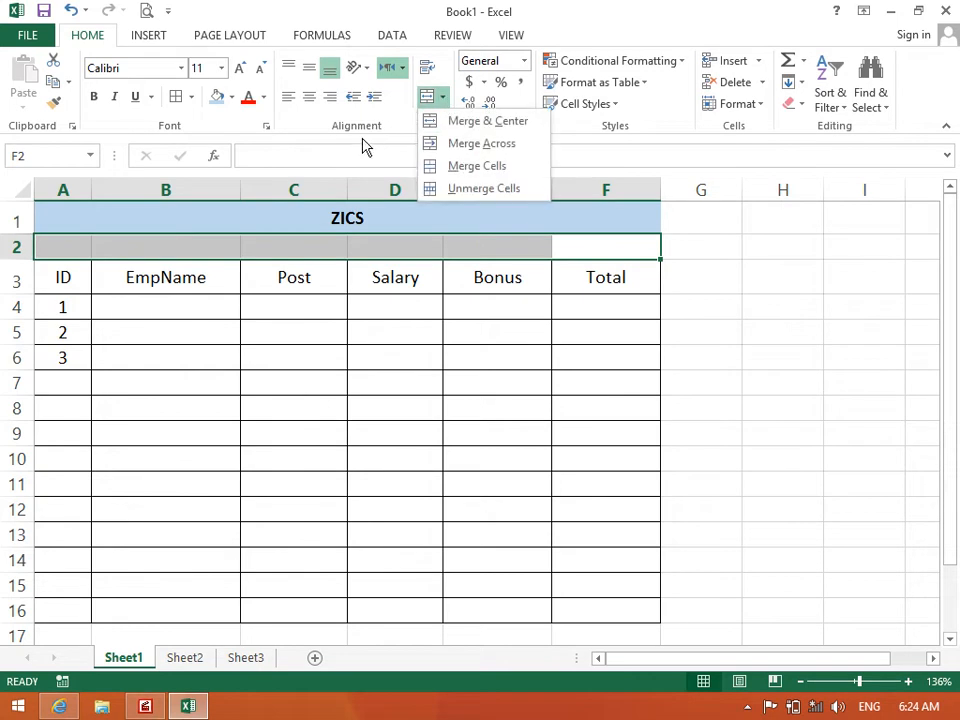
{"action": "left_click", "coordinate": [461, 122]}
{"action": "left_click", "coordinate": [375, 380]}
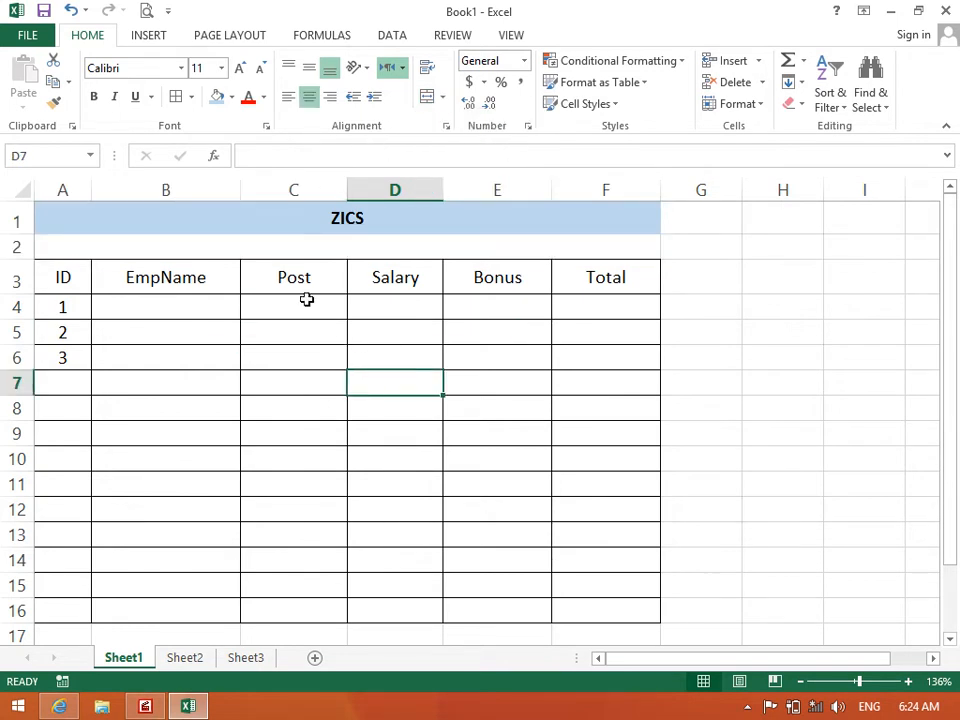
{"action": "left_click", "coordinate": [281, 250]}
{"action": "left_click", "coordinate": [233, 97]}
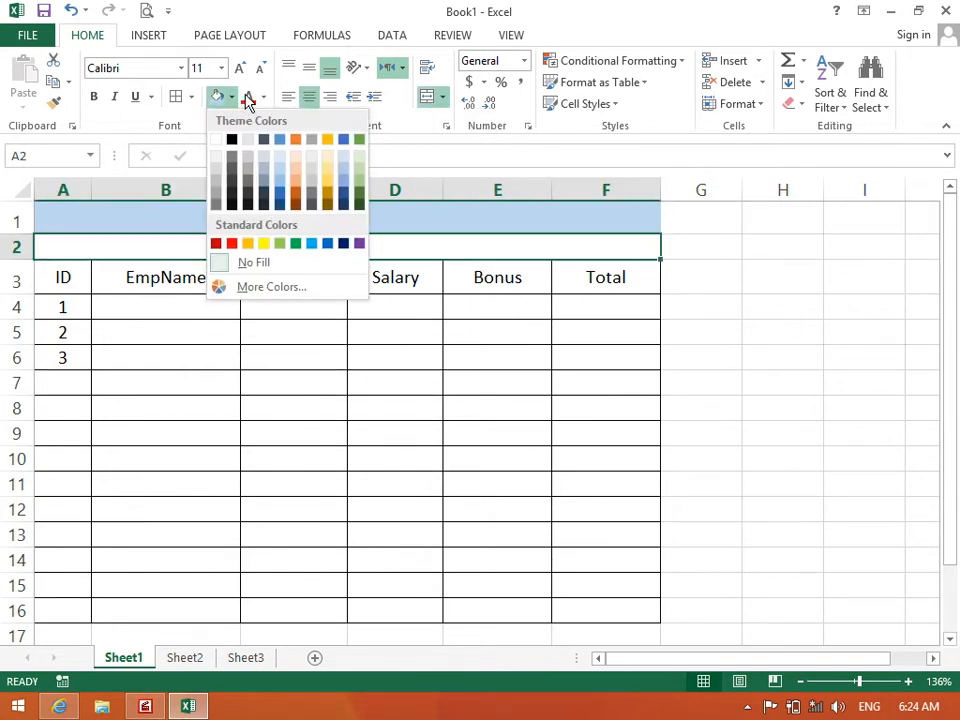
{"action": "left_click", "coordinate": [340, 157]}
{"action": "left_click", "coordinate": [231, 99]}
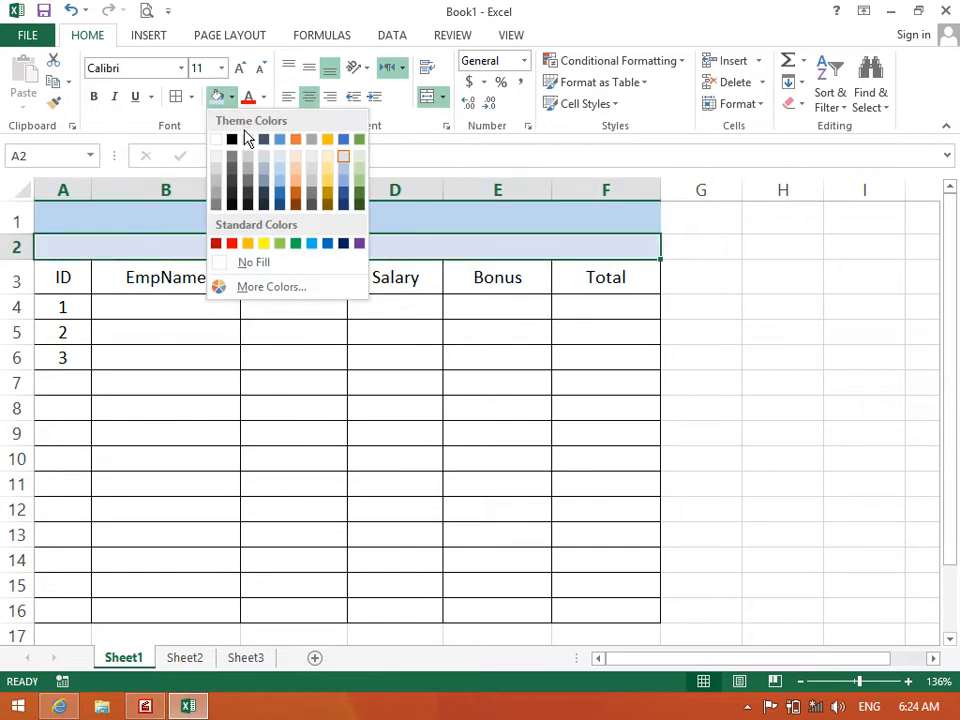
{"action": "left_click", "coordinate": [248, 145]}
{"action": "left_click", "coordinate": [251, 330]}
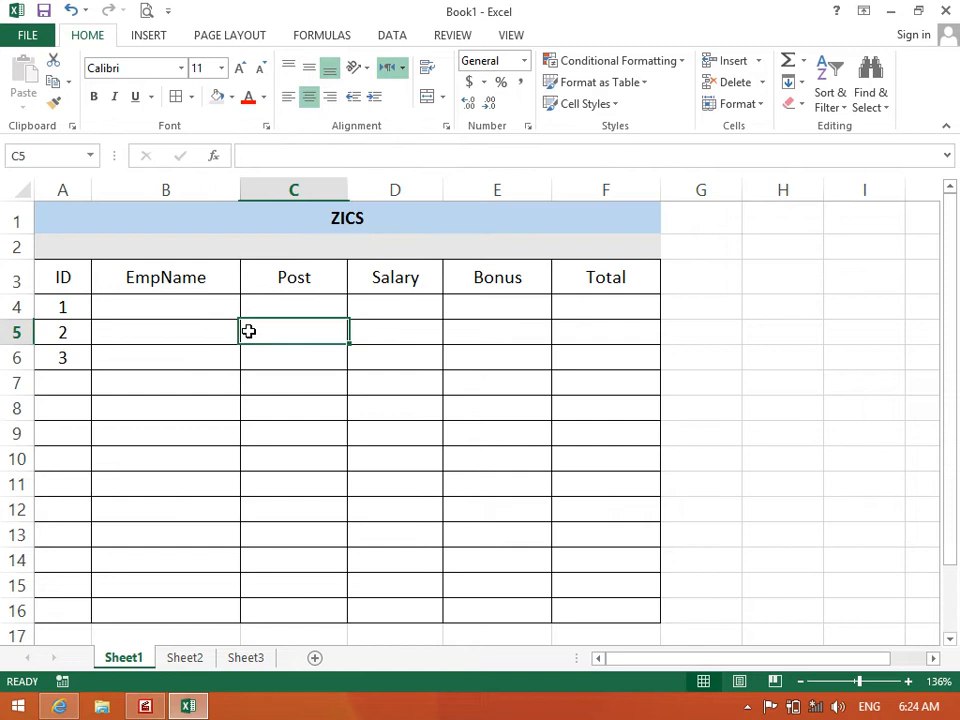
Enter the subtitle ZIA INSTITUTE OF COMPUTER SCIENCE in the merged row 2
{"action": "left_click", "coordinate": [236, 251]}
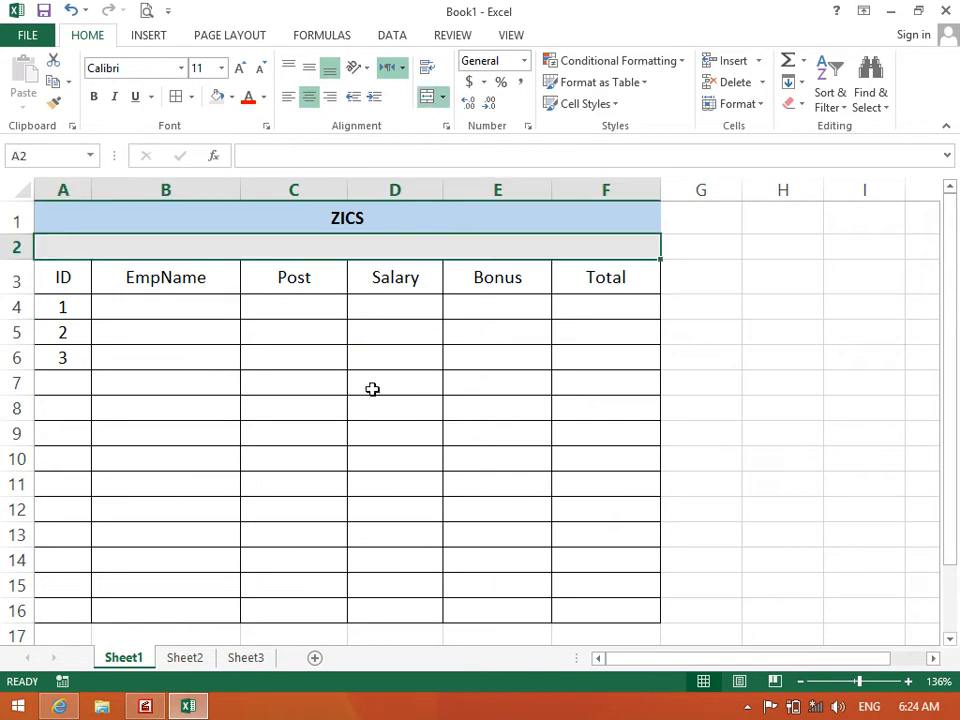
{"action": "type", "text": "ZIA INSTIT"}
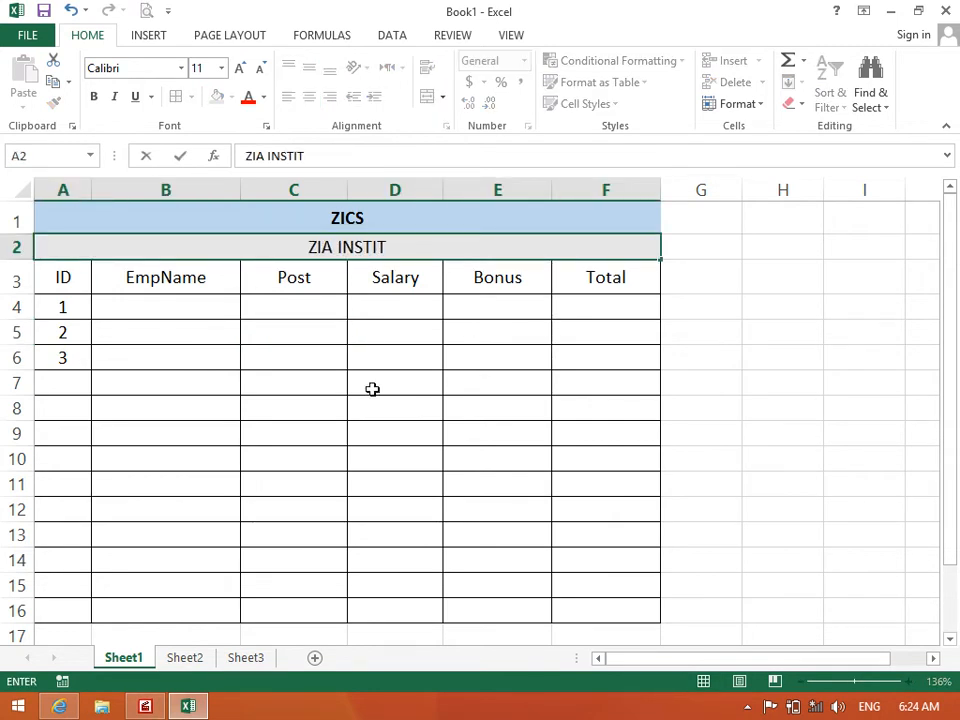
{"action": "type", "text": "UTE OF COMPUTER SCIENCE"}
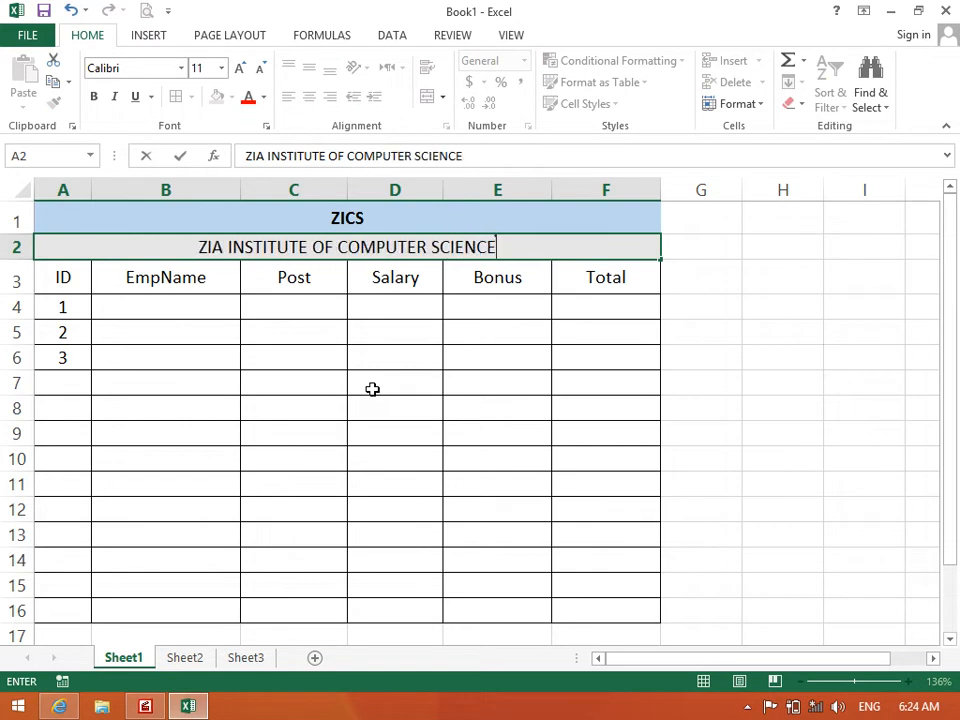
{"action": "key", "text": "Return"}
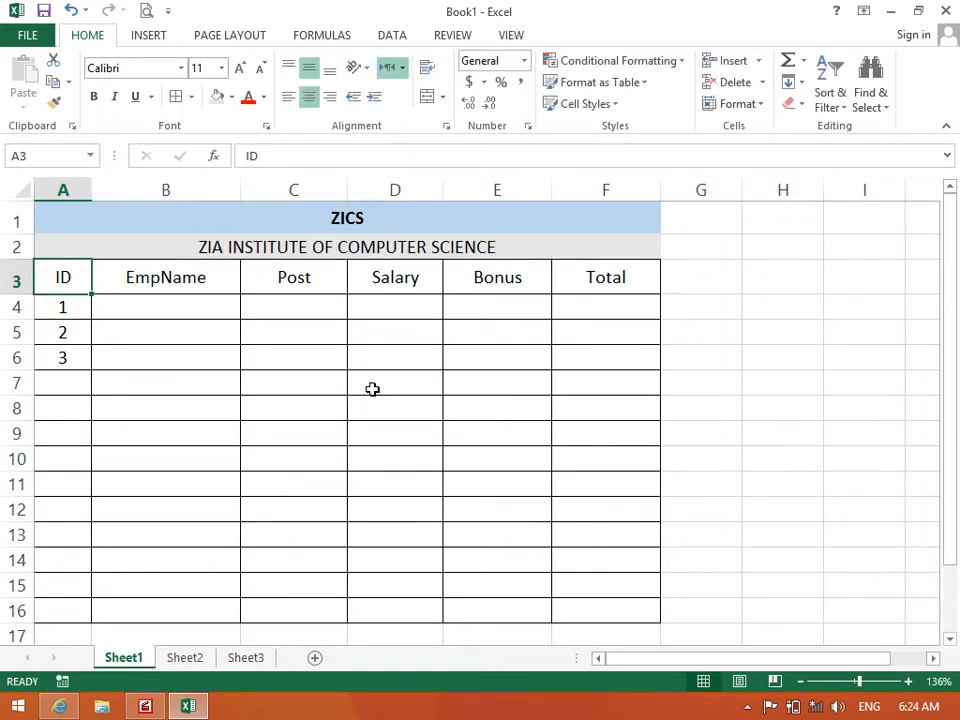
Insert a new row 3 above the headings and merge and centre A3:F3
{"action": "left_click", "coordinate": [17, 281]}
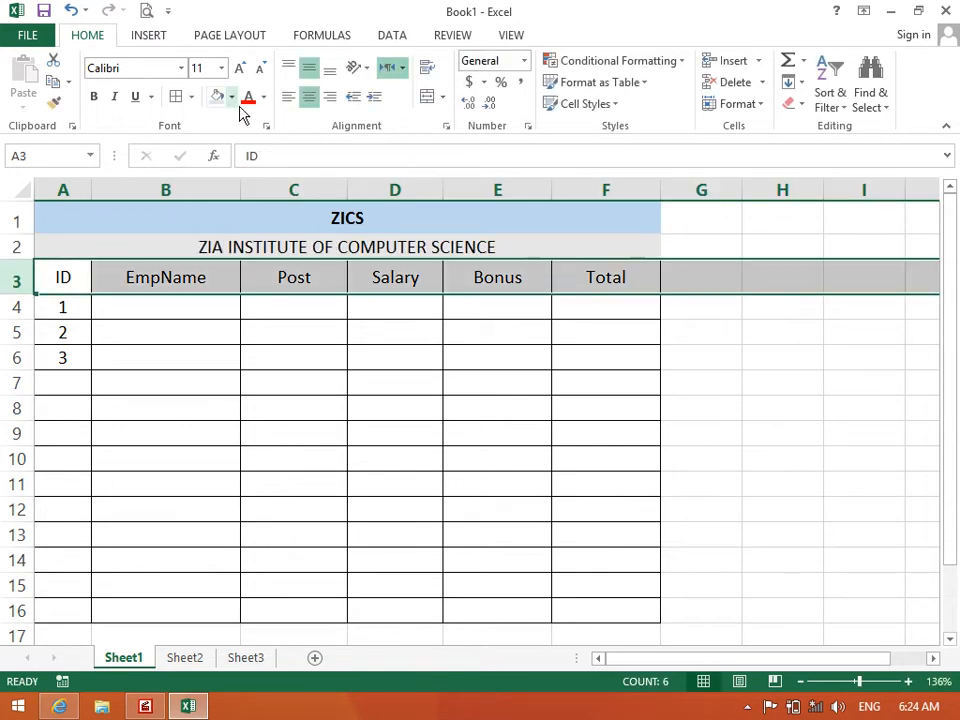
{"action": "key", "text": "ctrl+shift+plus"}
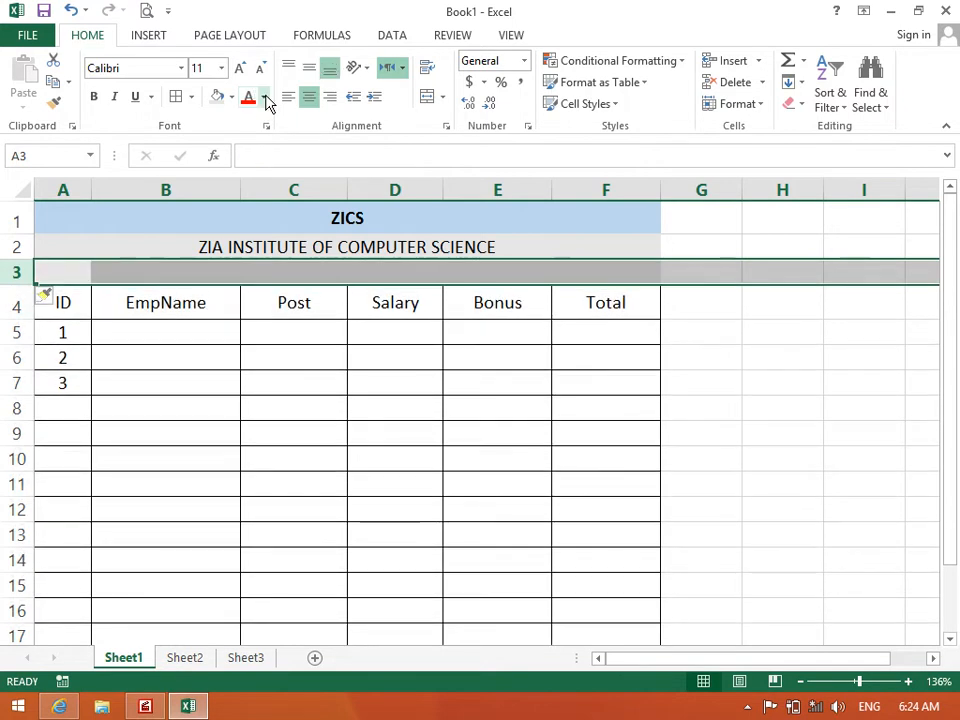
{"action": "left_click", "coordinate": [196, 334]}
{"action": "left_click", "coordinate": [62, 274]}
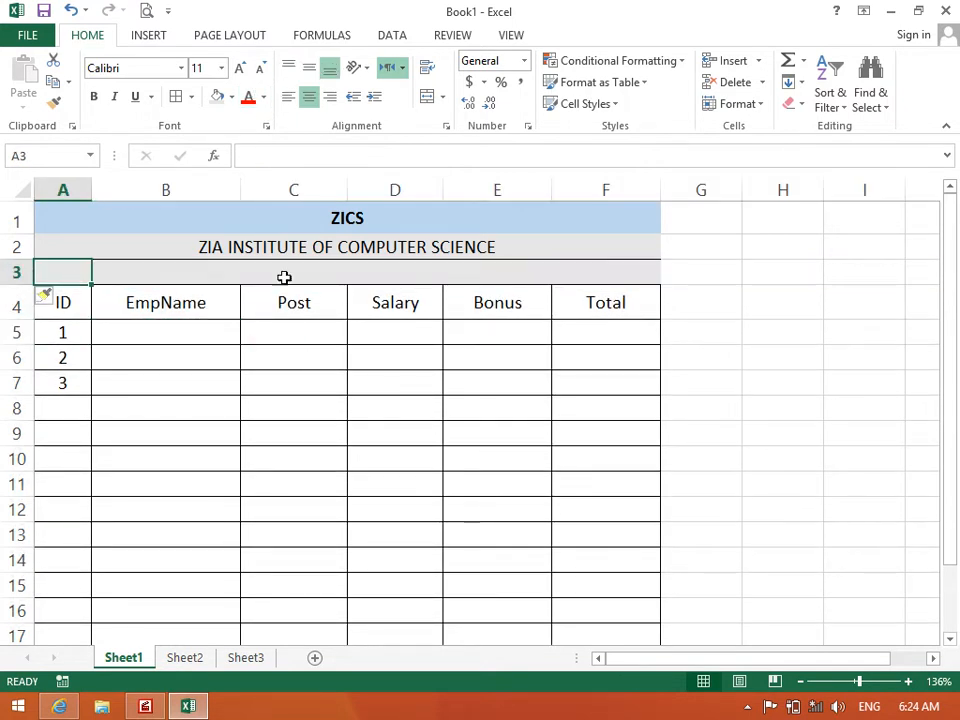
{"action": "left_click_drag", "start_coordinate": [62, 268], "coordinate": [606, 272]}
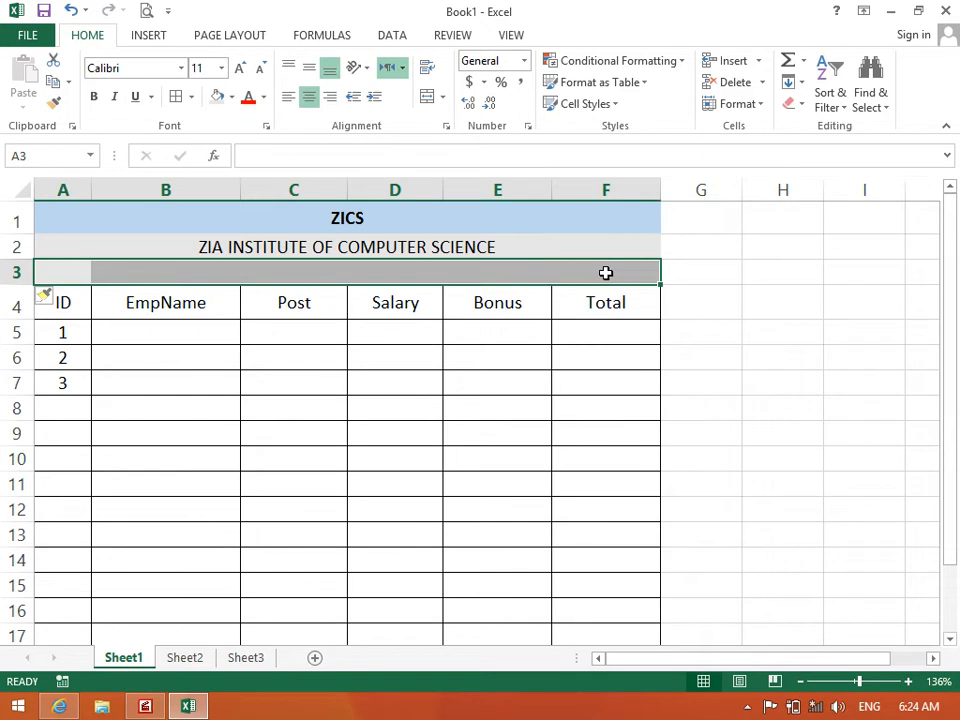
{"action": "left_click", "coordinate": [443, 96]}
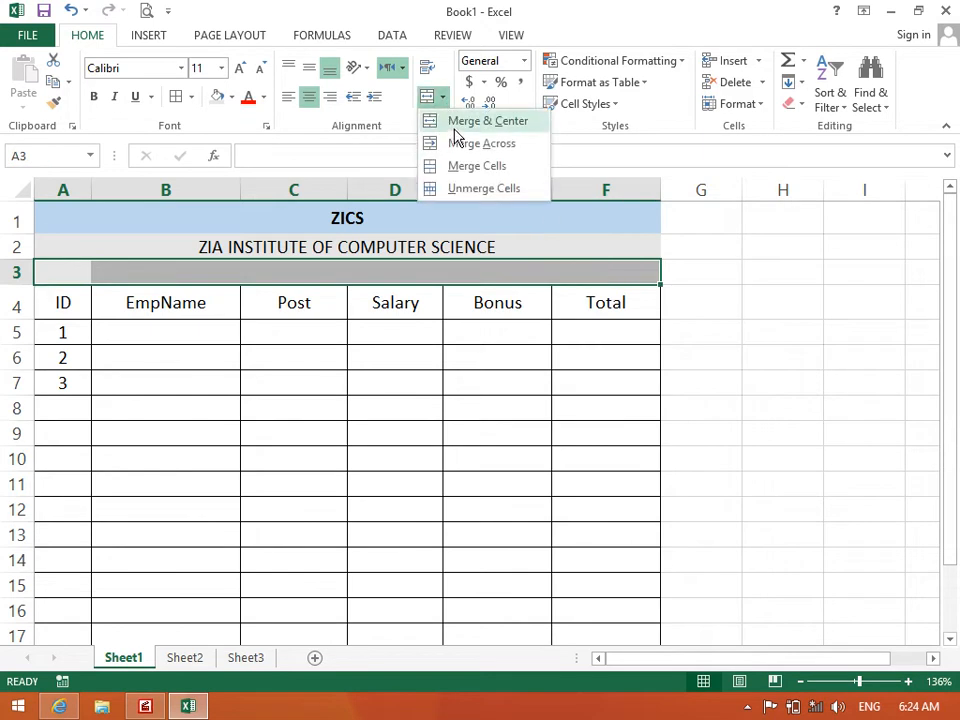
{"action": "left_click", "coordinate": [430, 120]}
Type 'Computer Science Department Employees Salaries Sheet' into the merged row 3
{"action": "left_click", "coordinate": [377, 444]}
{"action": "left_click", "coordinate": [291, 270]}
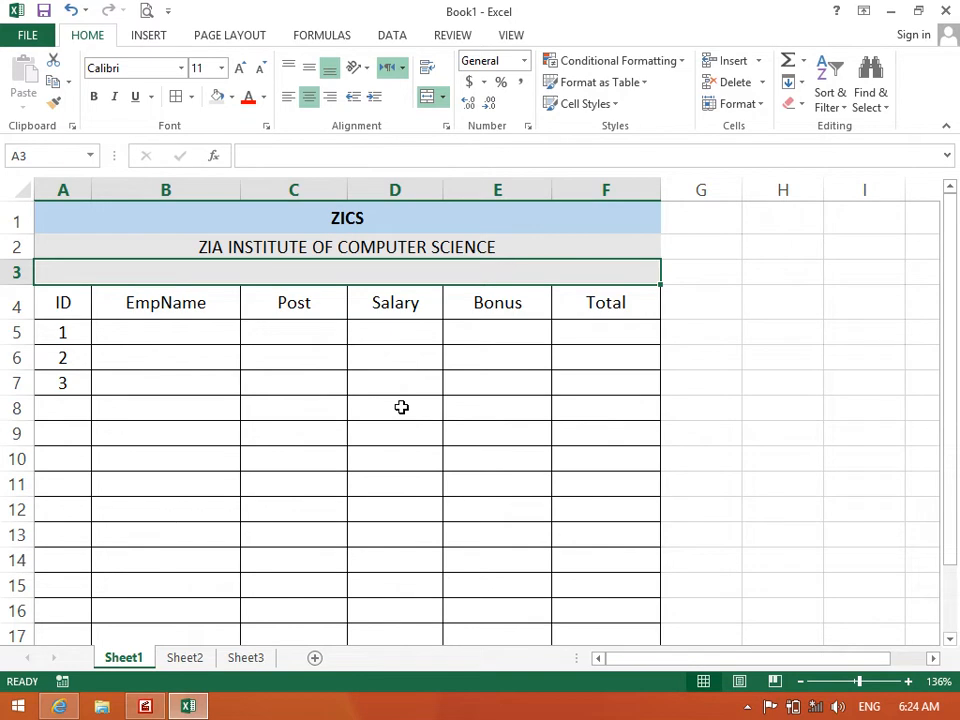
{"action": "type", "text": "cOMPUTE"}
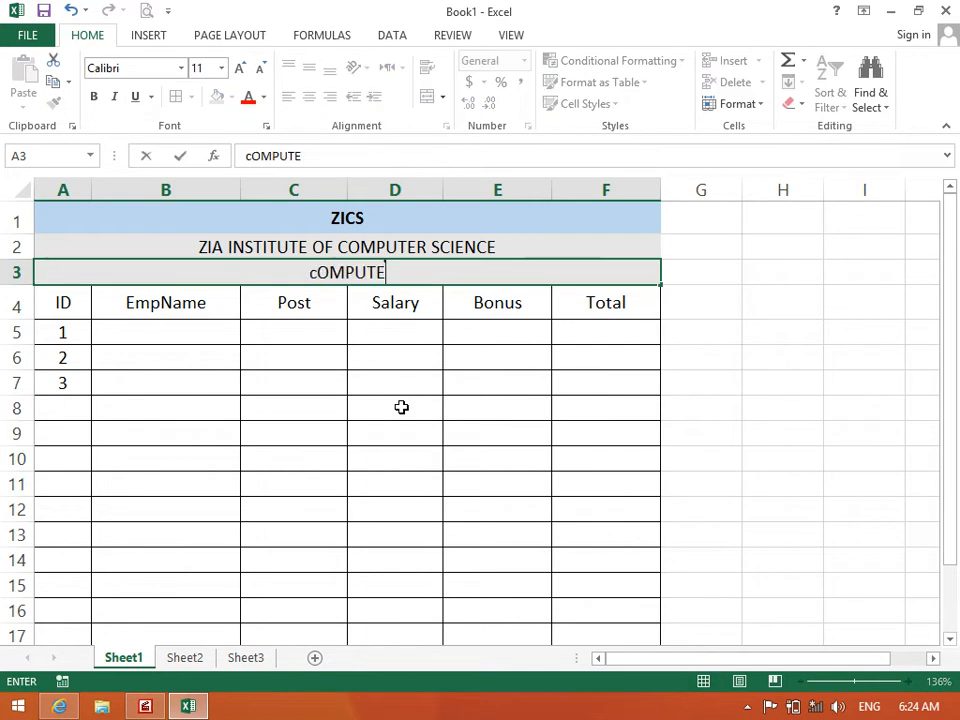
{"action": "type", "text": "R Science D"}
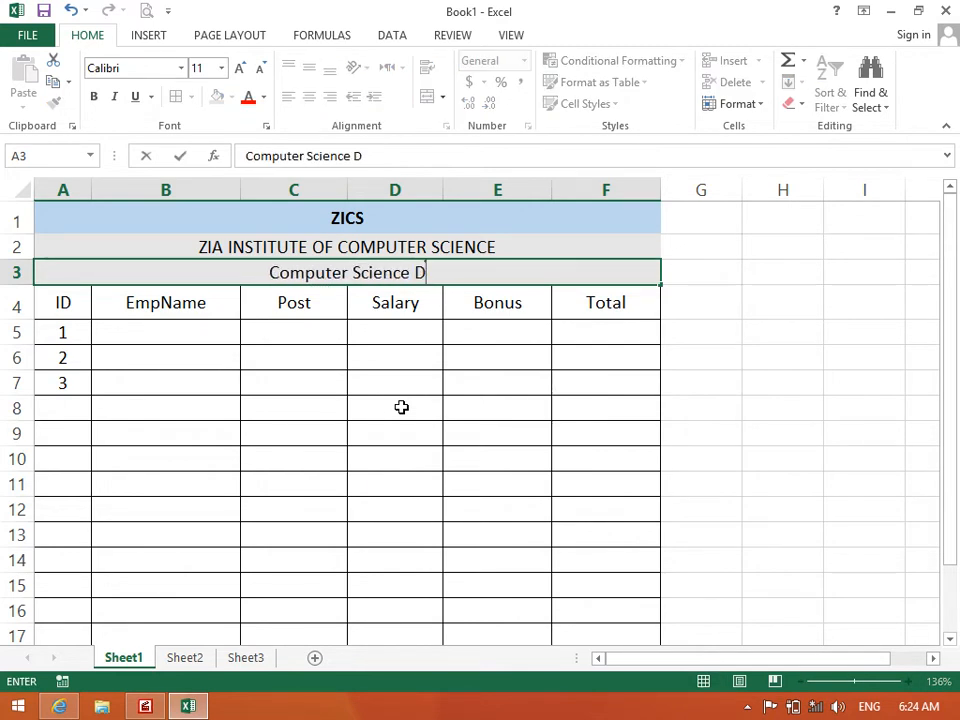
{"action": "type", "text": "epartm,"}
{"action": "key", "text": "BackSpace"}
{"action": "type", "text": "ent"}
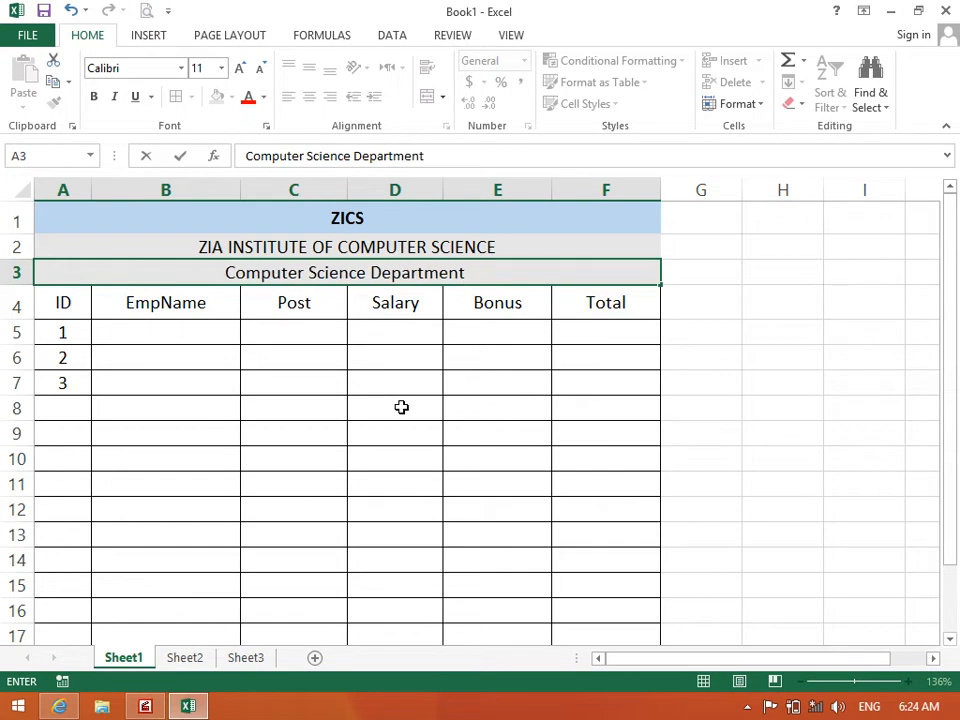
{"action": "type", "text": " Employe"}
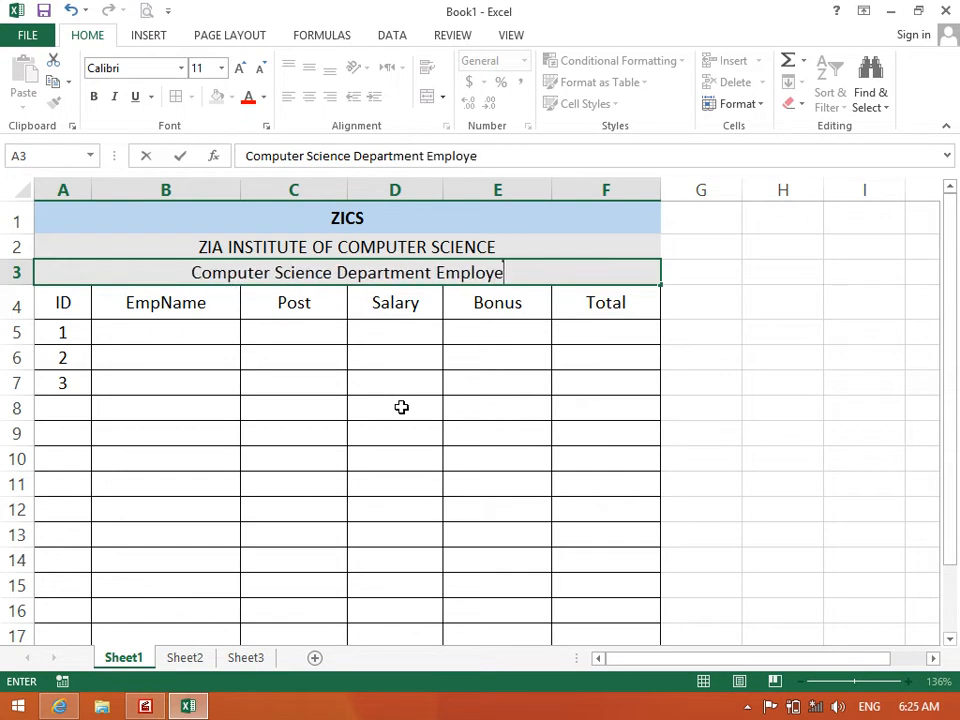
{"action": "type", "text": "es Salarys"}
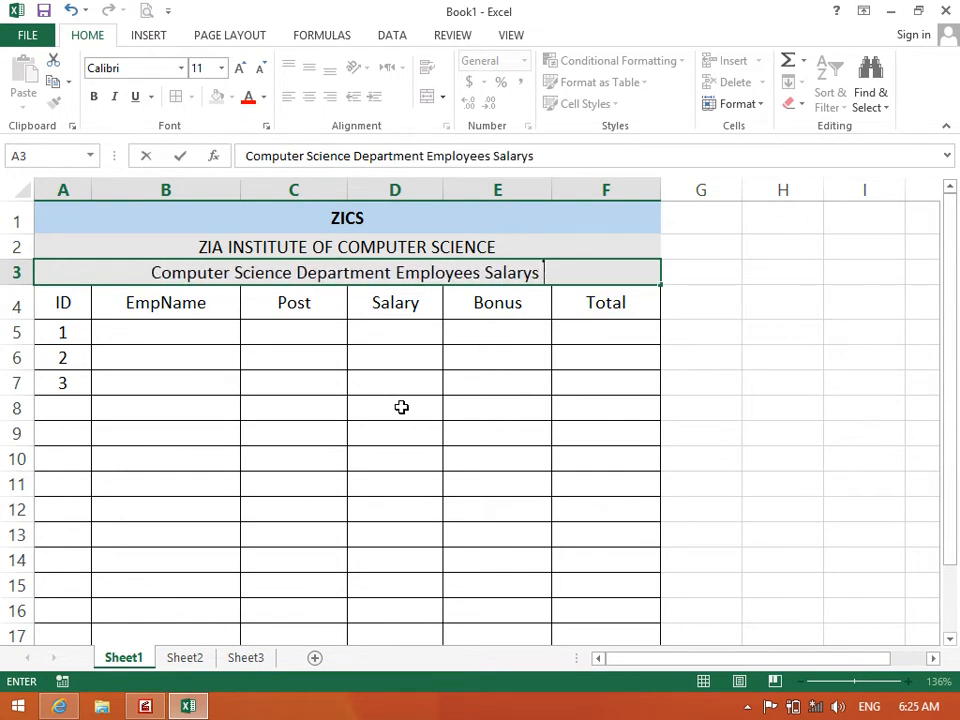
{"action": "key", "text": "BackSpace"}
{"action": "key", "text": "BackSpace"}
{"action": "type", "text": "ies She"}
{"action": "key", "text": "BackSpace"}
{"action": "key", "text": "BackSpace"}
{"action": "key", "text": "BackSpace"}
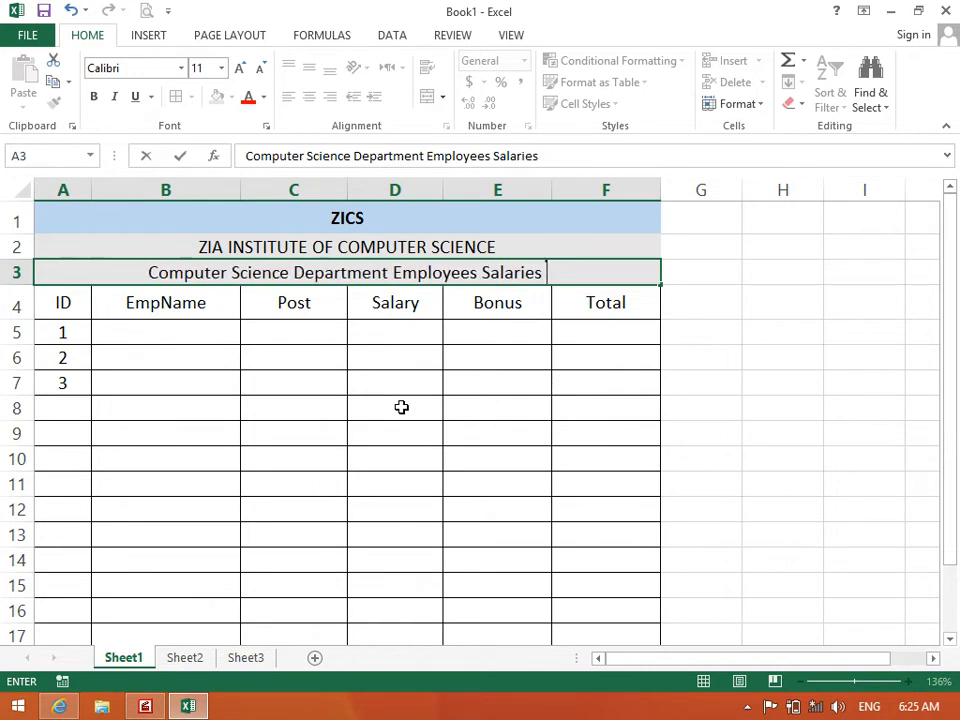
{"action": "type", "text": "S"}
{"action": "key", "text": "BackSpace"}
{"action": "type", "text": "s"}
{"action": "key", "text": "BackSpace"}
{"action": "type", "text": "Shge"}
{"action": "key", "text": "BackSpace"}
{"action": "key", "text": "BackSpace"}
{"action": "type", "text": "eet"}
{"action": "key", "text": "Return"}
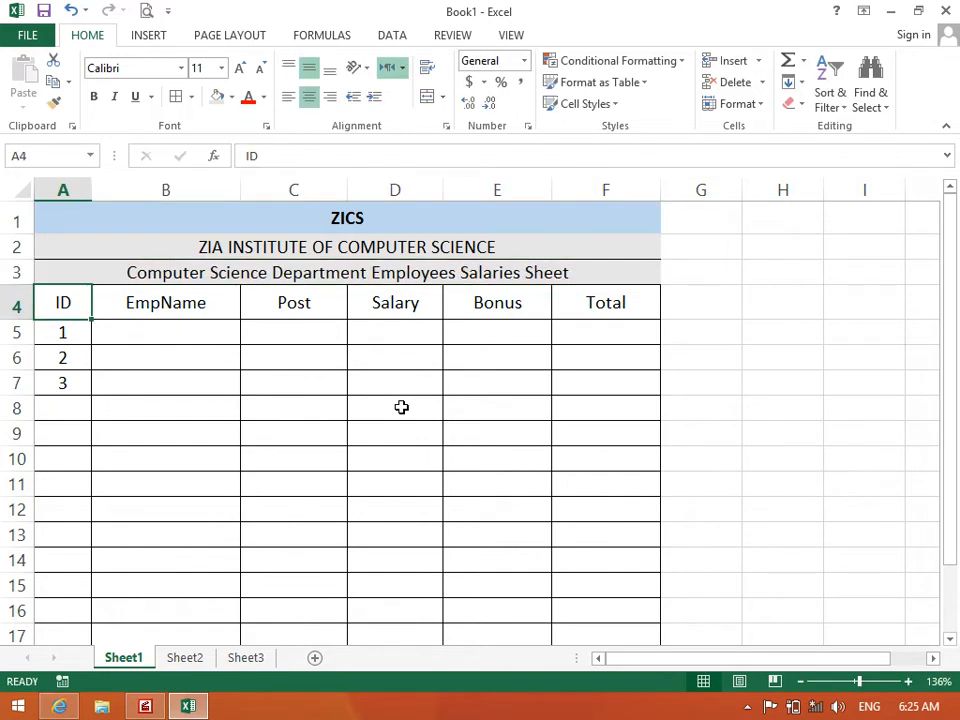
Merge and centre G4:I4, enter the heading Remarks, and middle-align it
{"action": "left_click", "coordinate": [101, 272]}
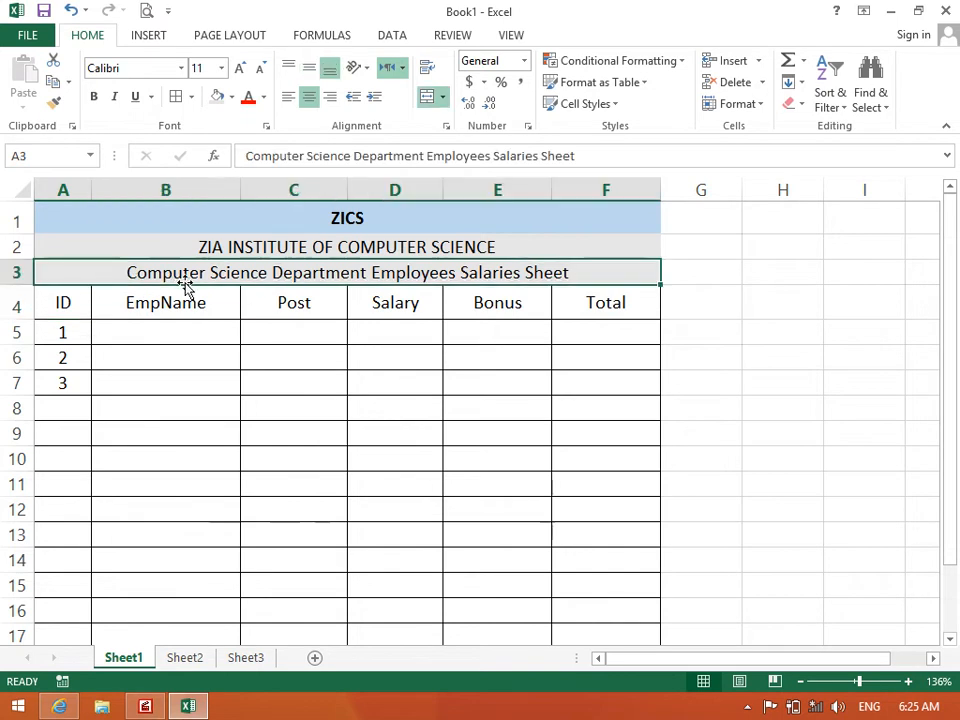
{"action": "left_click", "coordinate": [446, 104]}
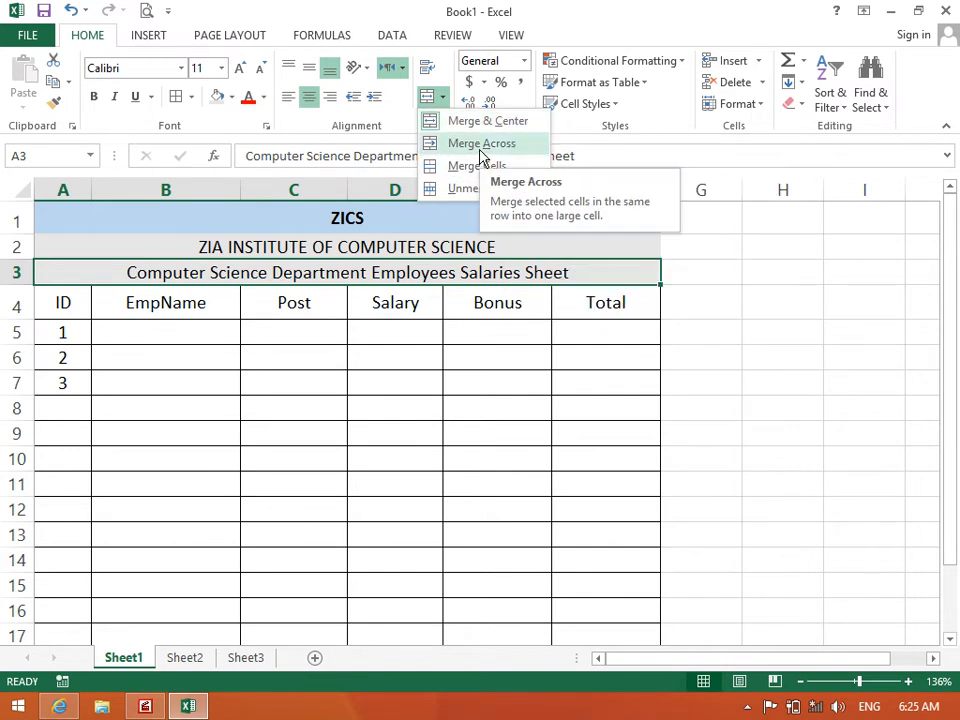
{"action": "left_click", "coordinate": [362, 302]}
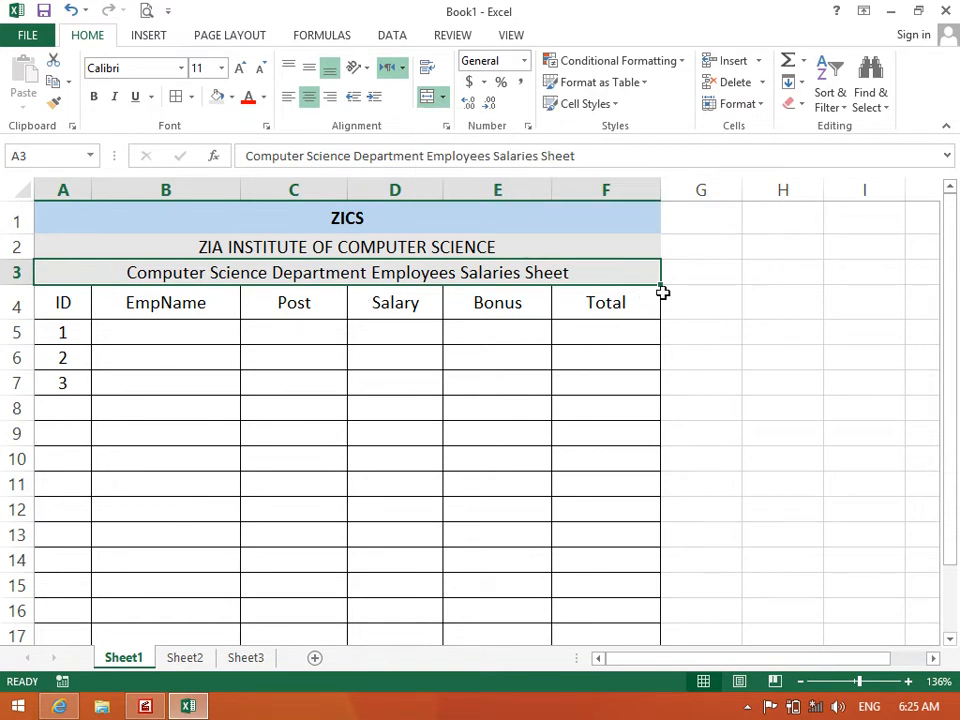
{"action": "left_click_drag", "start_coordinate": [685, 293], "coordinate": [846, 291]}
{"action": "left_click", "coordinate": [443, 97]}
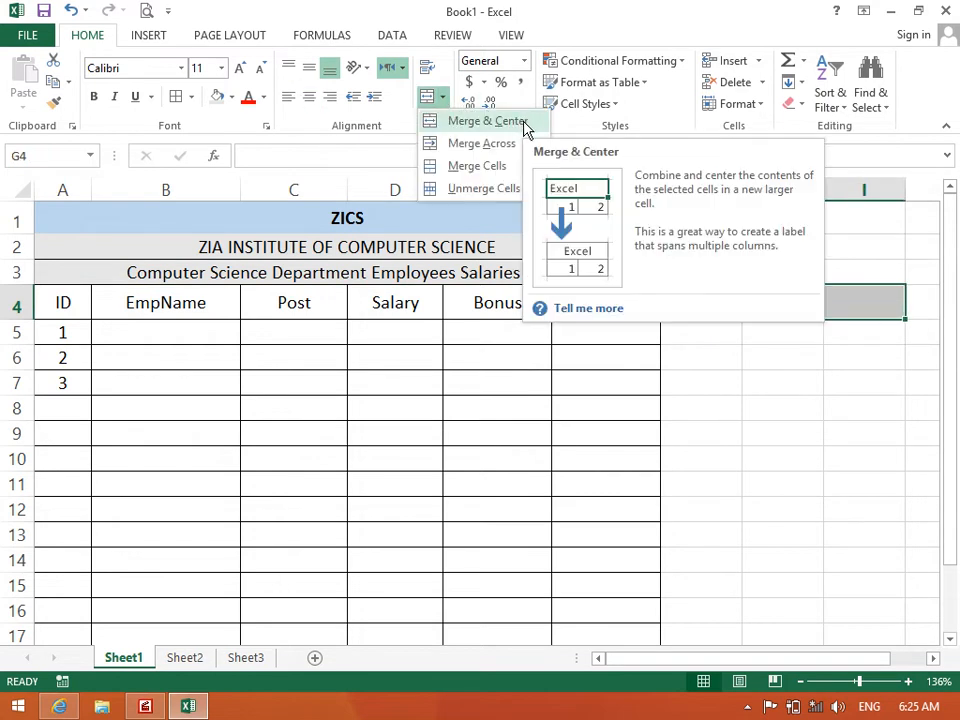
{"action": "left_click", "coordinate": [527, 130]}
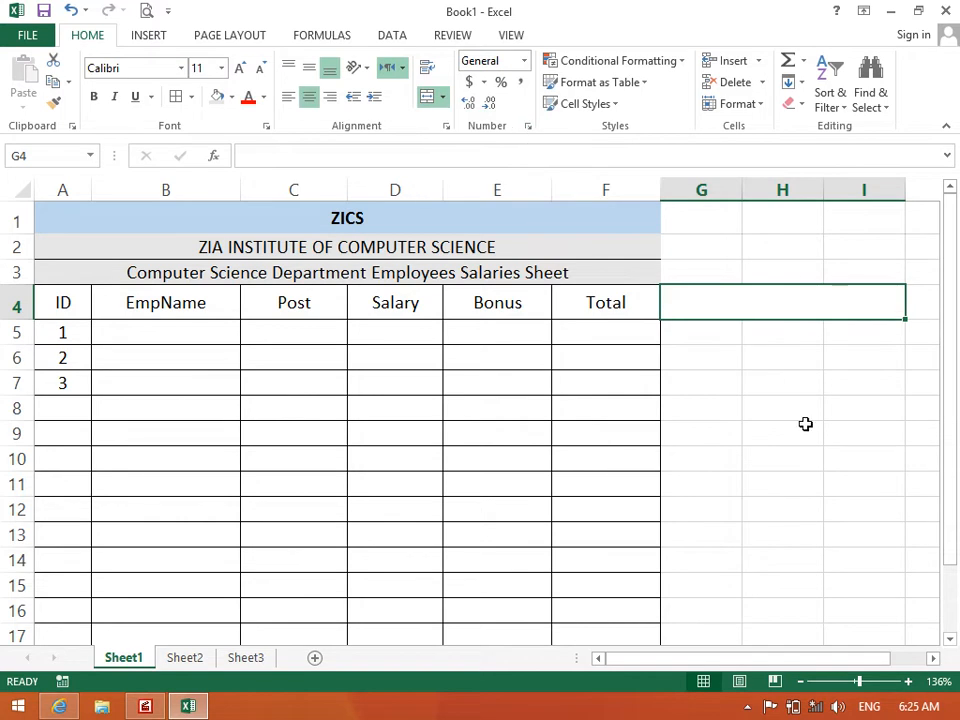
{"action": "type", "text": "Remarks"}
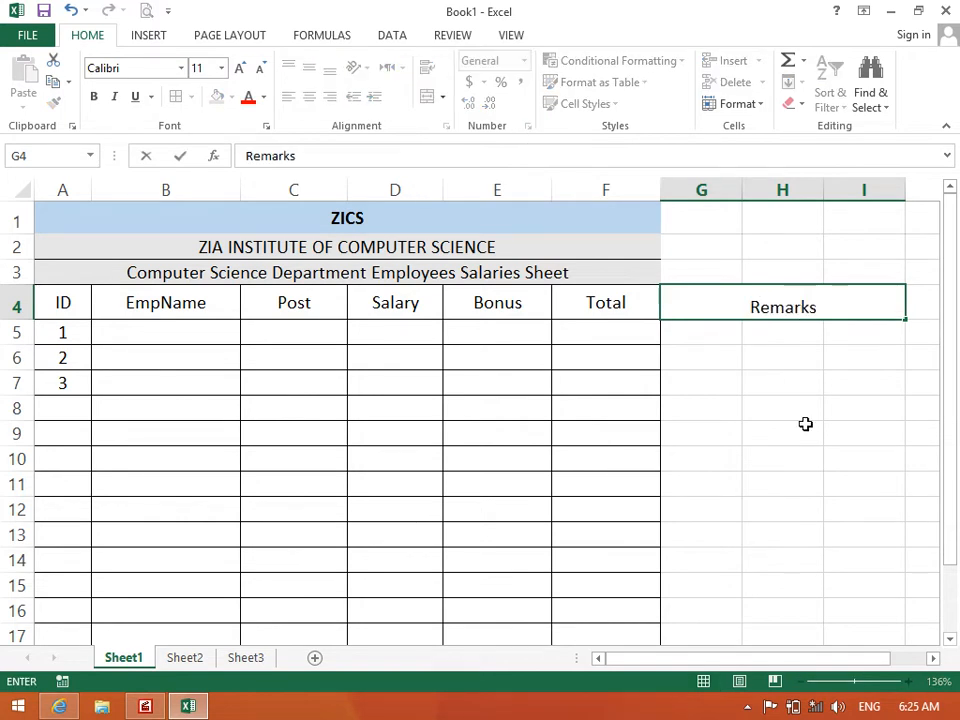
{"action": "key", "text": "Return"}
{"action": "left_click", "coordinate": [711, 311]}
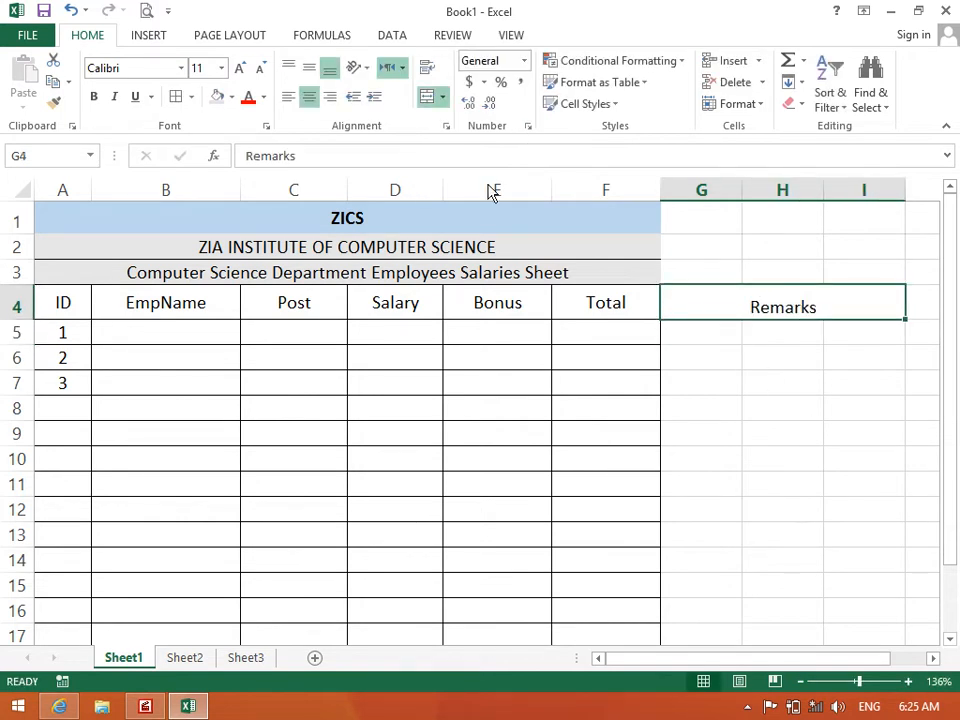
{"action": "left_click", "coordinate": [309, 68]}
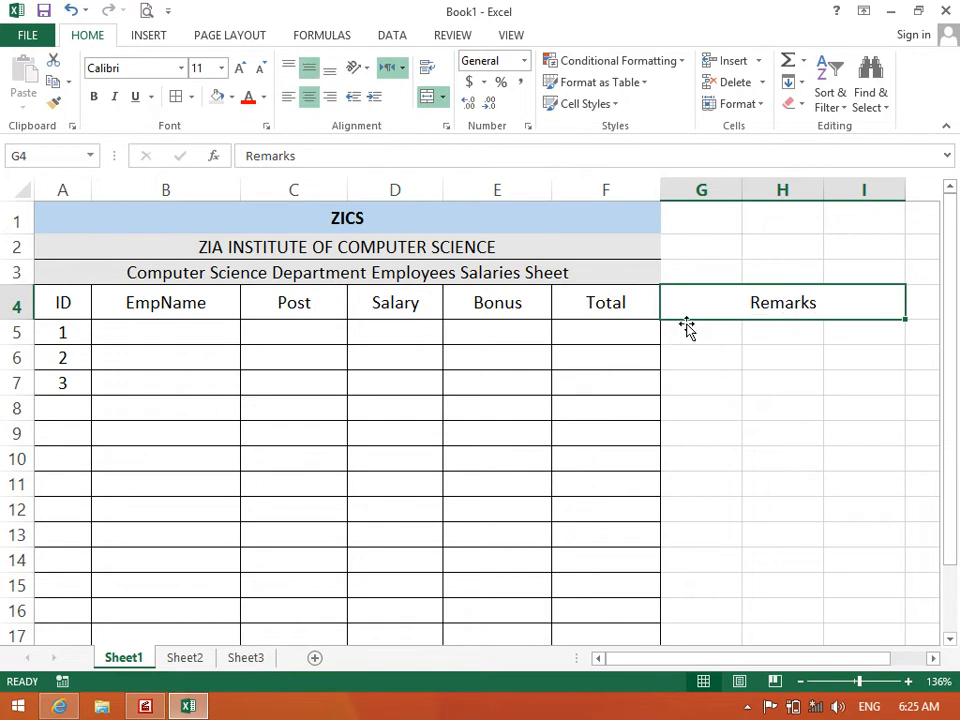
Fill the header row A4:I4 with light orange
{"action": "left_click_drag", "start_coordinate": [673, 300], "coordinate": [63, 301]}
{"action": "left_click", "coordinate": [231, 97]}
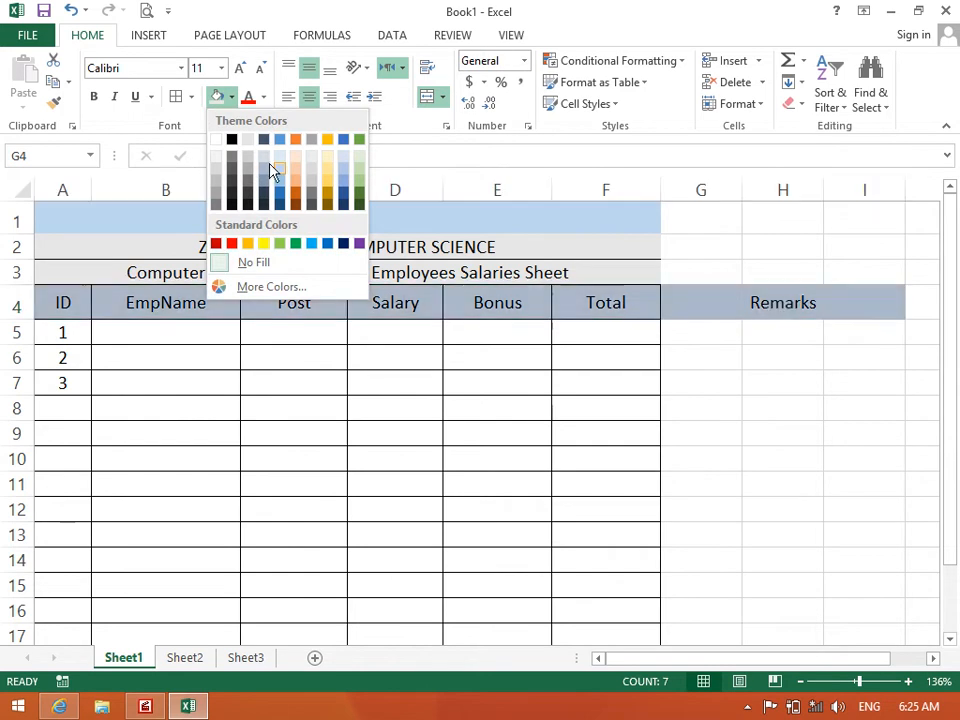
{"action": "left_click", "coordinate": [298, 157]}
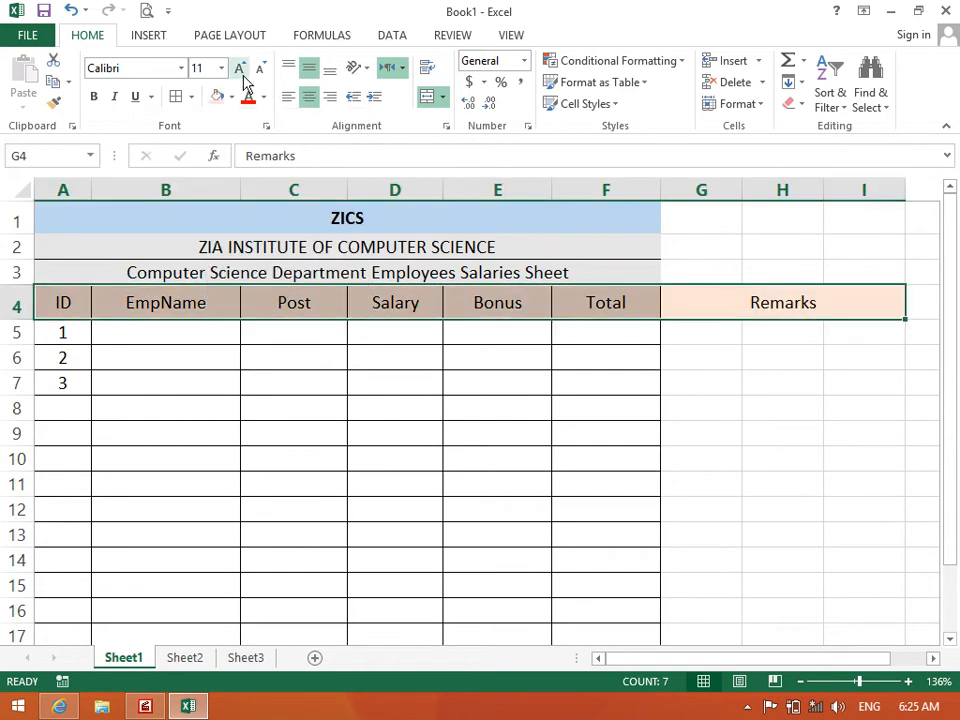
{"action": "left_click", "coordinate": [529, 437]}
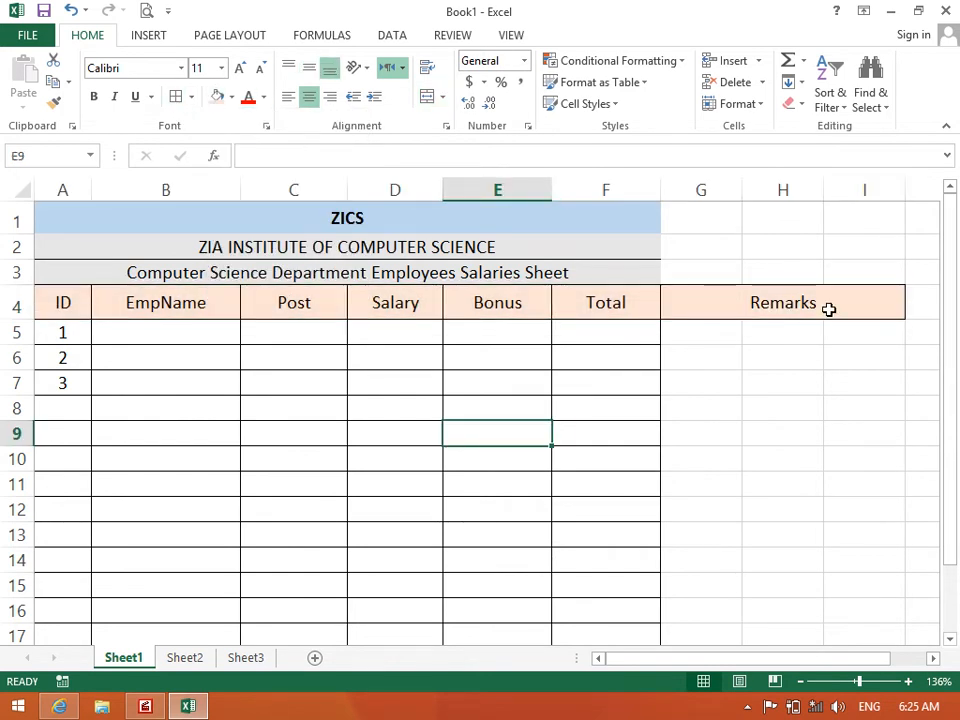
{"action": "left_click_drag", "start_coordinate": [866, 327], "coordinate": [677, 584]}
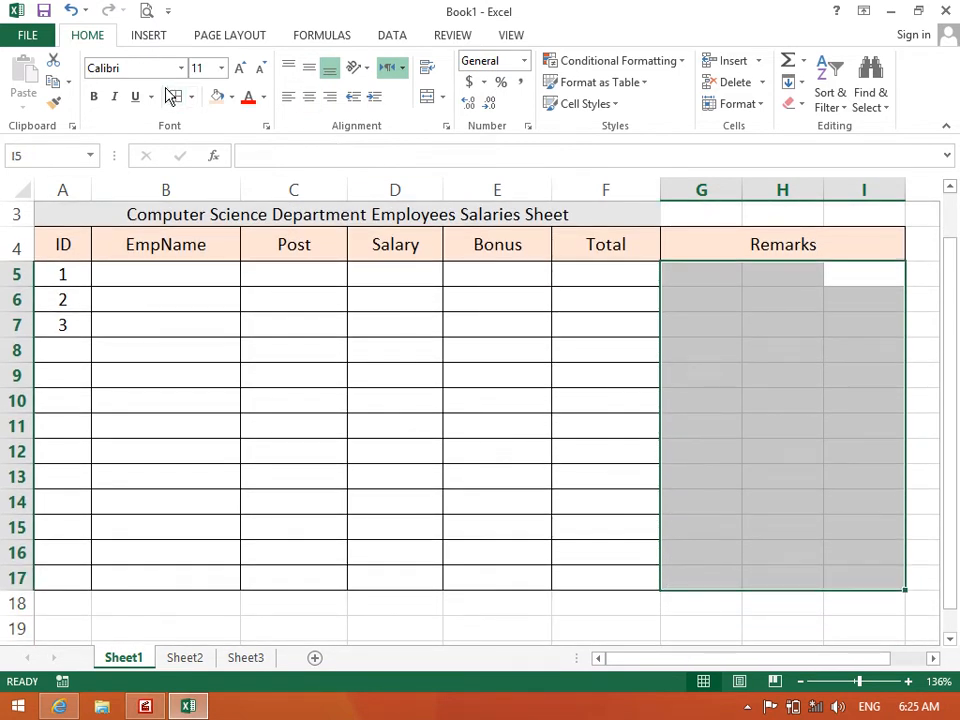
Try selecting ranges under Remarks, then merge and centre G5:I5
{"action": "left_click", "coordinate": [591, 350]}
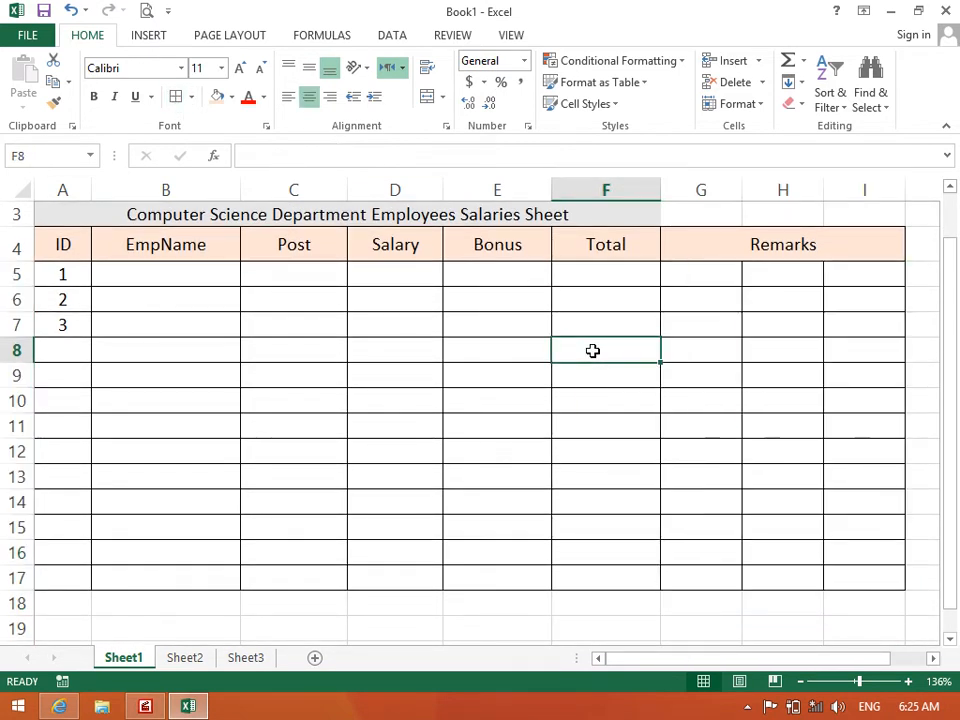
{"action": "left_click_drag", "start_coordinate": [694, 281], "coordinate": [886, 270]}
{"action": "left_click", "coordinate": [799, 273]}
{"action": "left_click", "coordinate": [853, 275]}
{"action": "left_click", "coordinate": [723, 282]}
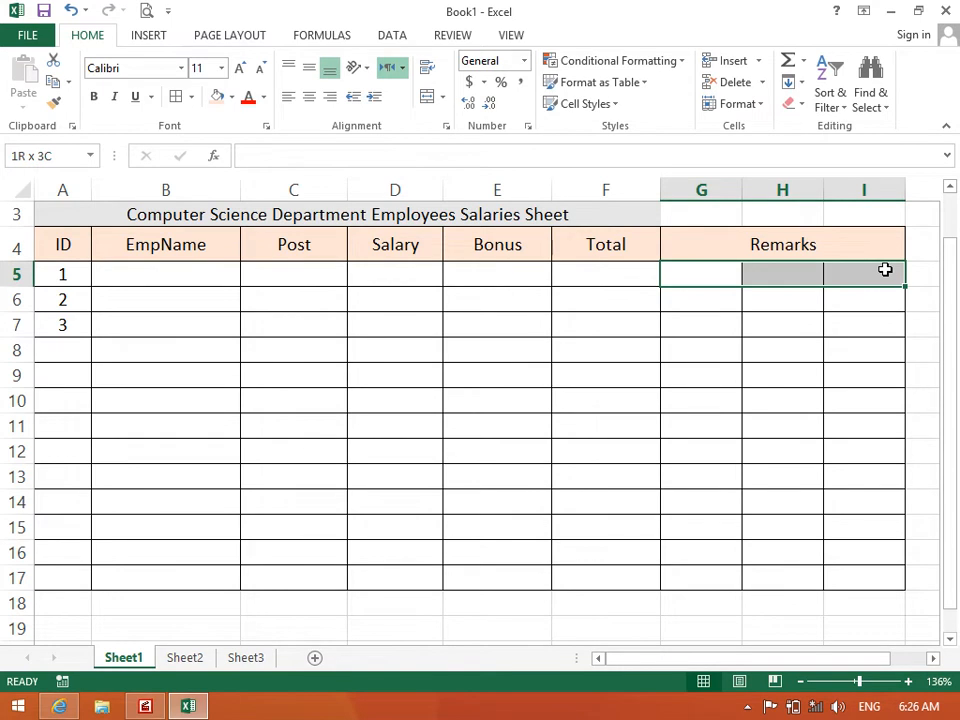
{"action": "left_click_drag", "start_coordinate": [720, 301], "coordinate": [870, 313]}
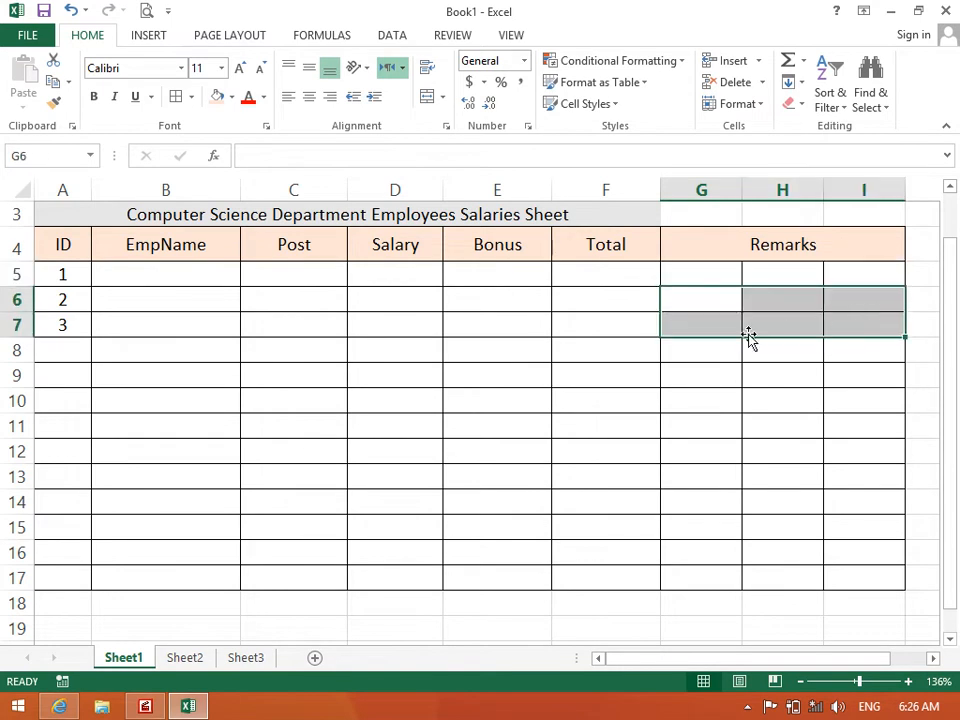
{"action": "left_click_drag", "start_coordinate": [719, 333], "coordinate": [834, 324]}
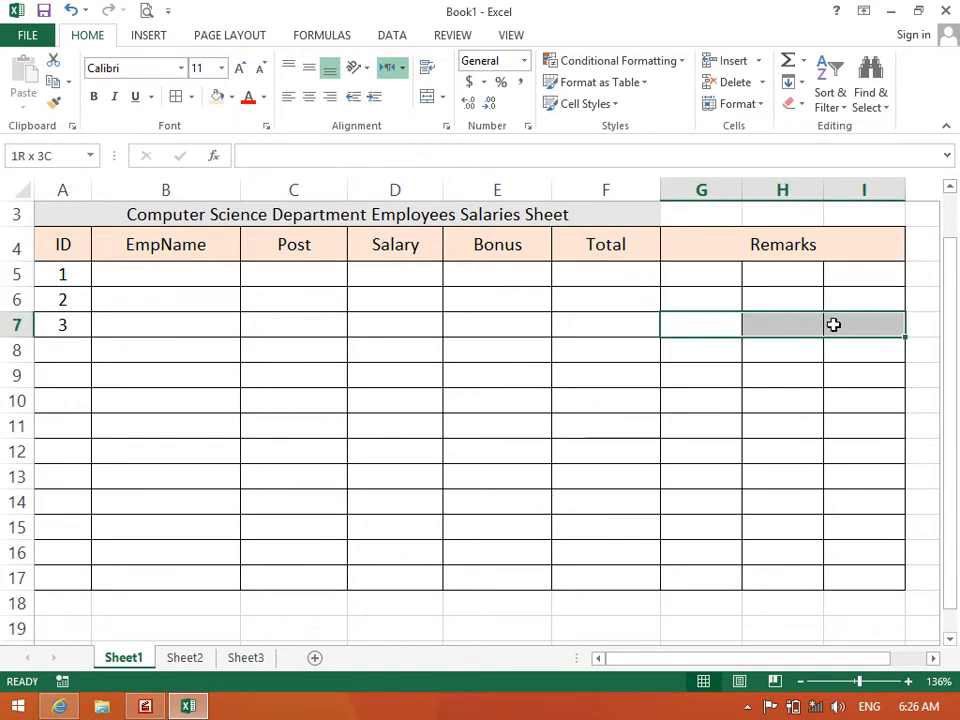
{"action": "left_click_drag", "start_coordinate": [710, 271], "coordinate": [845, 272]}
{"action": "left_click", "coordinate": [447, 100]}
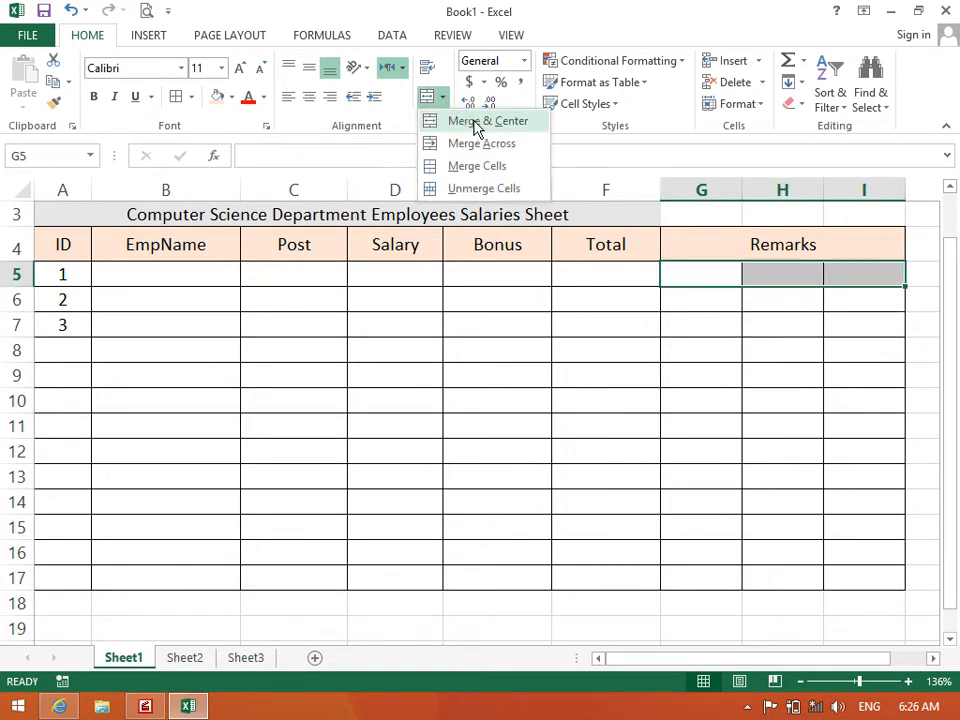
{"action": "left_click", "coordinate": [476, 121]}
Merge and centre G6:I6, then undo the trial row merges
{"action": "left_click_drag", "start_coordinate": [699, 298], "coordinate": [853, 300]}
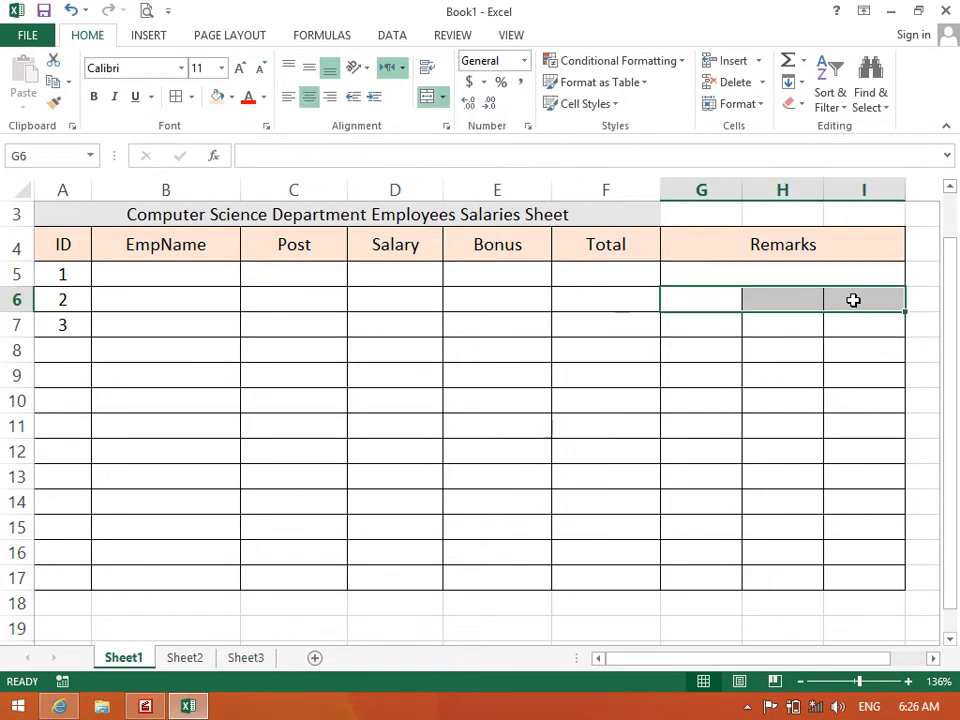
{"action": "left_click", "coordinate": [445, 100]}
{"action": "left_click", "coordinate": [468, 121]}
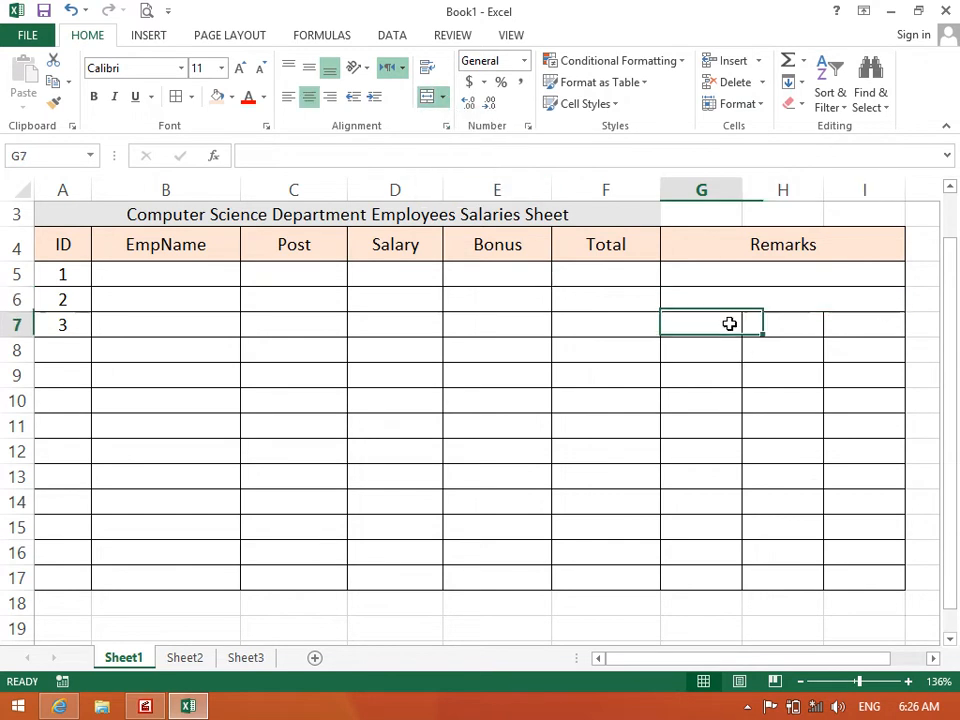
{"action": "left_click_drag", "start_coordinate": [709, 324], "coordinate": [836, 339]}
{"action": "key", "text": "ctrl+z"}
{"action": "key", "text": "ctrl+z"}
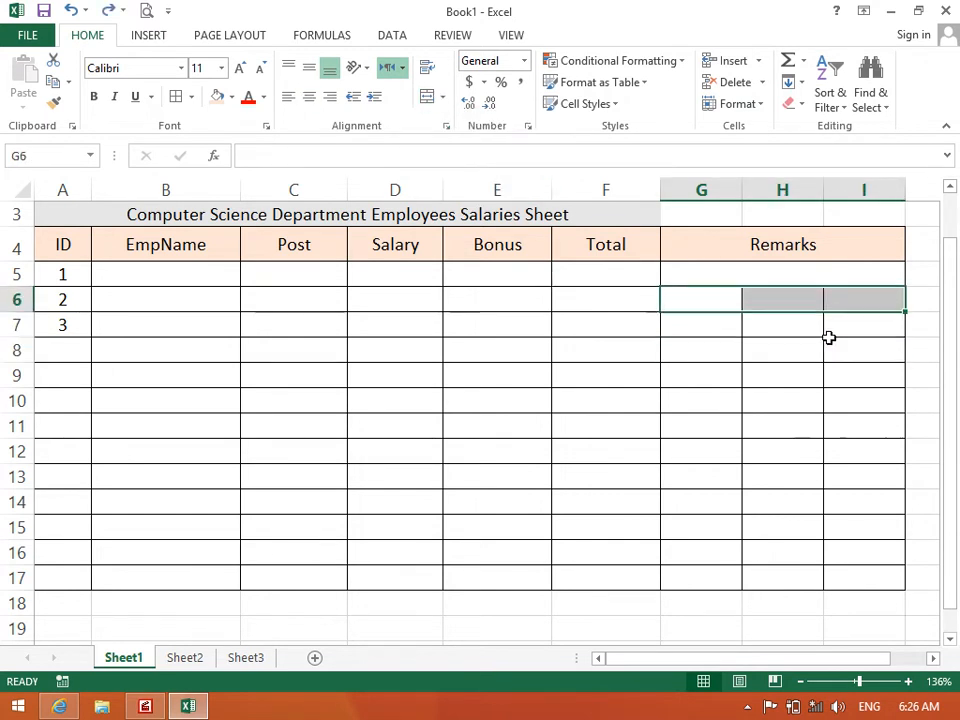
Merge all of G5:I17 into one large centred cell, then undo it
{"action": "left_click", "coordinate": [800, 352]}
{"action": "left_click_drag", "start_coordinate": [700, 274], "coordinate": [851, 574]}
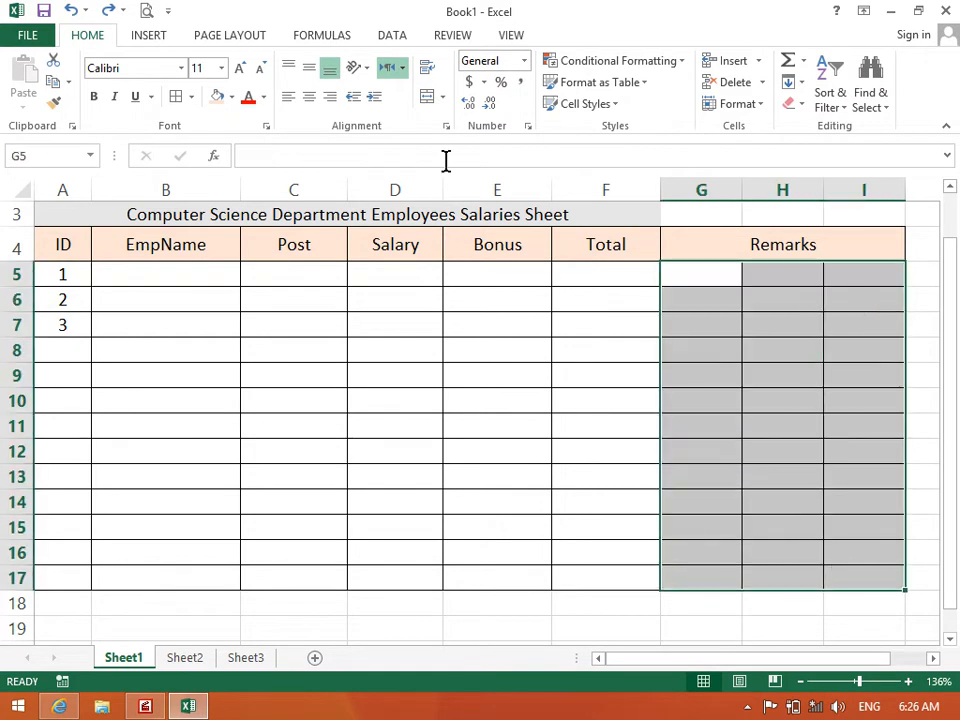
{"action": "left_click", "coordinate": [443, 97]}
{"action": "left_click", "coordinate": [470, 124]}
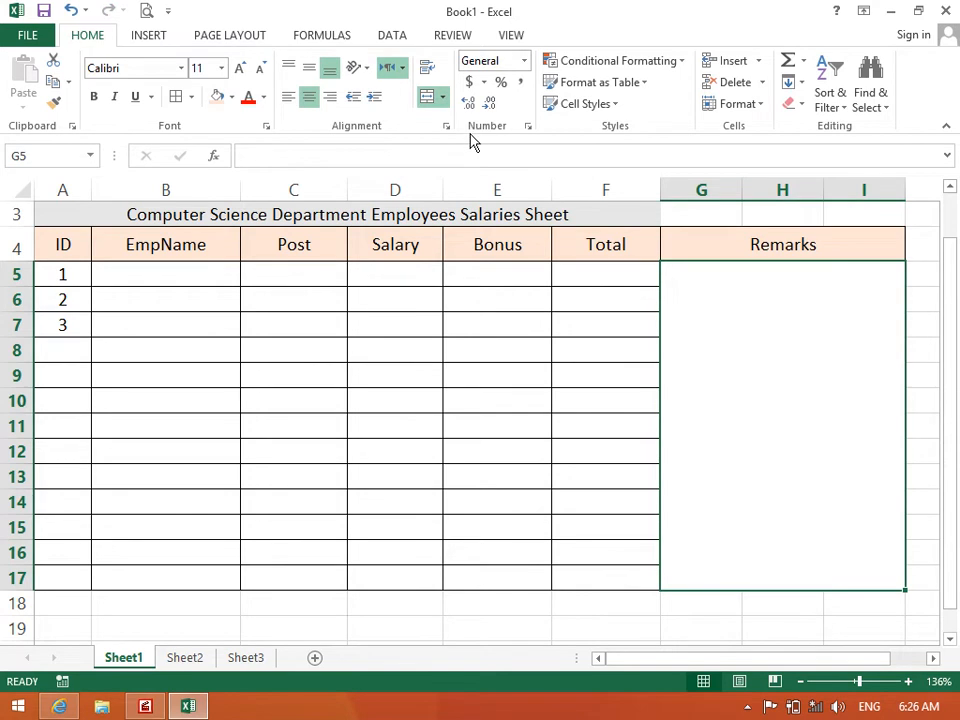
{"action": "key", "text": "ctrl+z"}
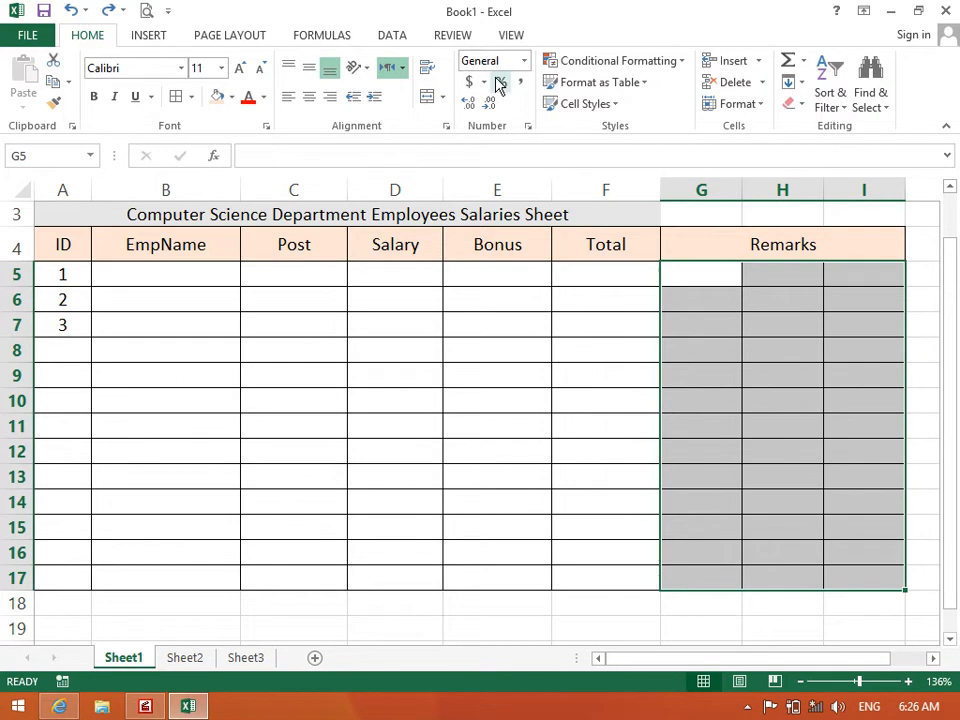
Apply Merge Across to G5:I17 so each row gets one wide Remarks cell
{"action": "left_click", "coordinate": [446, 98]}
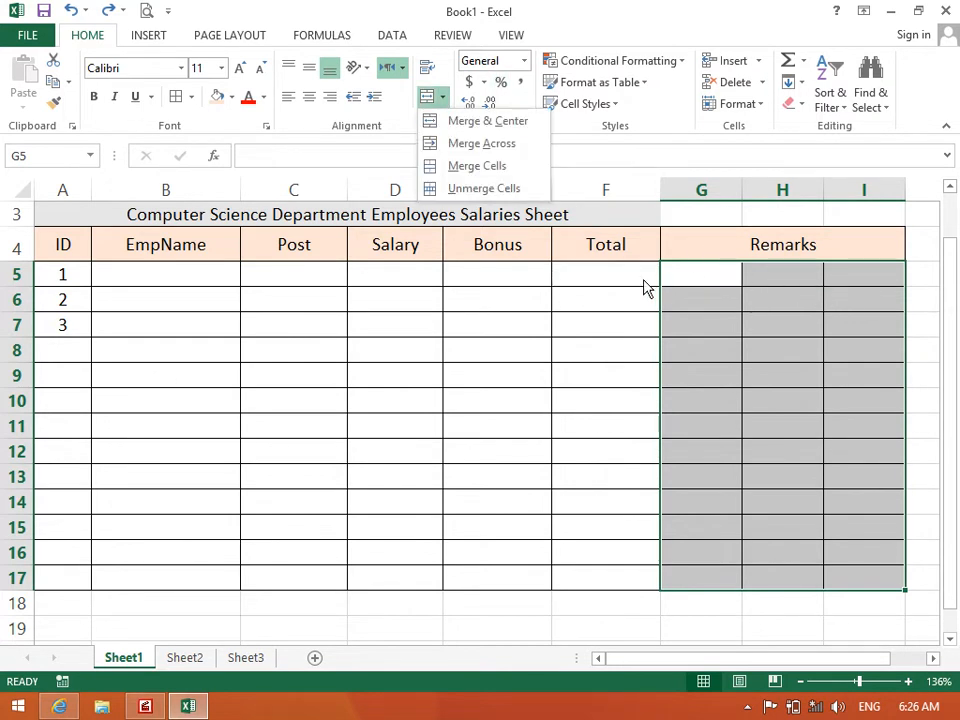
{"action": "left_click", "coordinate": [520, 145]}
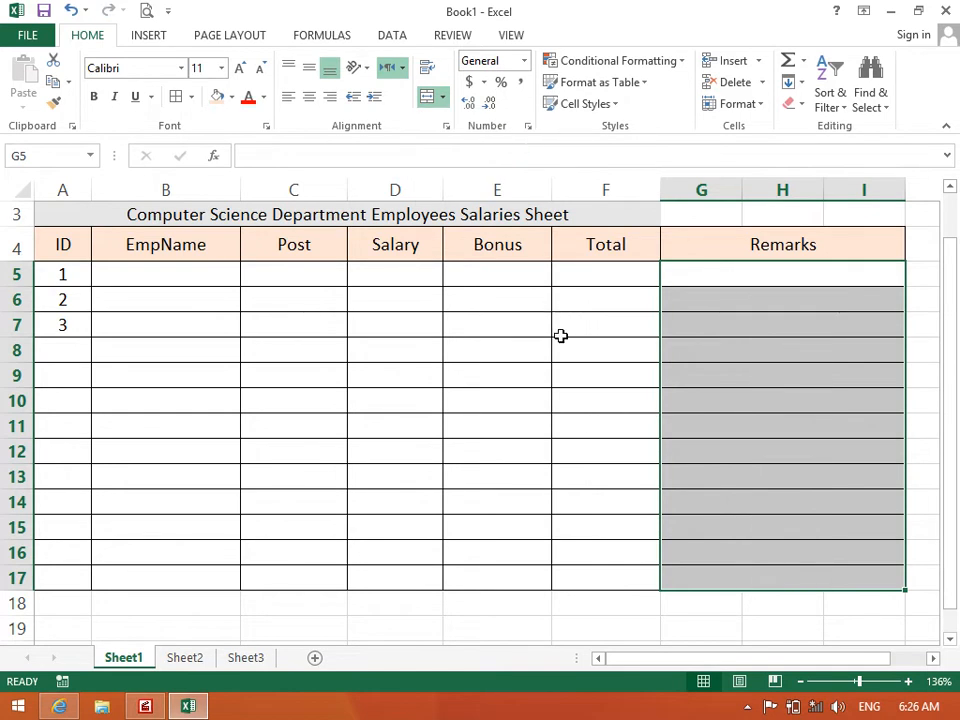
{"action": "left_click", "coordinate": [561, 334]}
{"action": "left_click", "coordinate": [729, 281]}
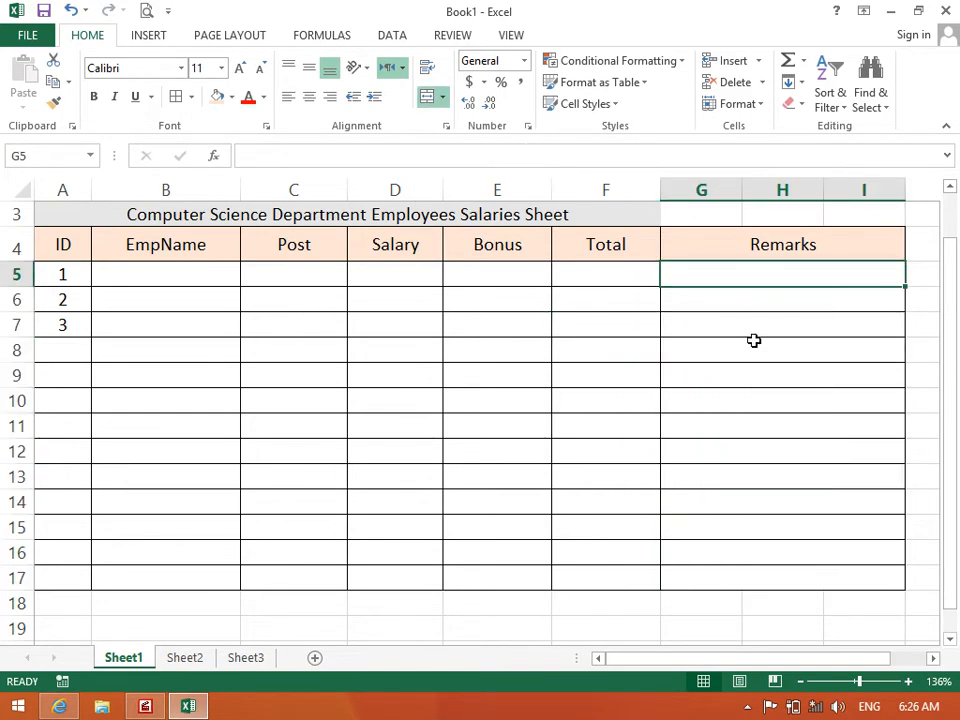
Merge title rows 1–3 across columns A to I with Merge Across, and add borders
{"action": "left_click_drag", "start_coordinate": [718, 208], "coordinate": [838, 229]}
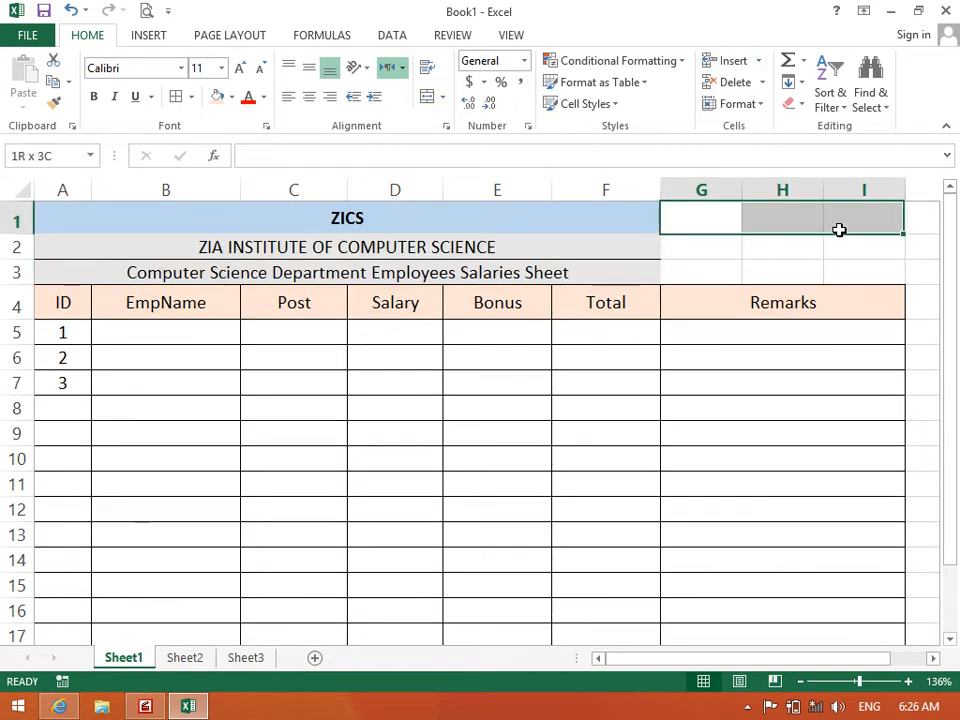
{"action": "left_click_drag", "start_coordinate": [589, 223], "coordinate": [842, 219]}
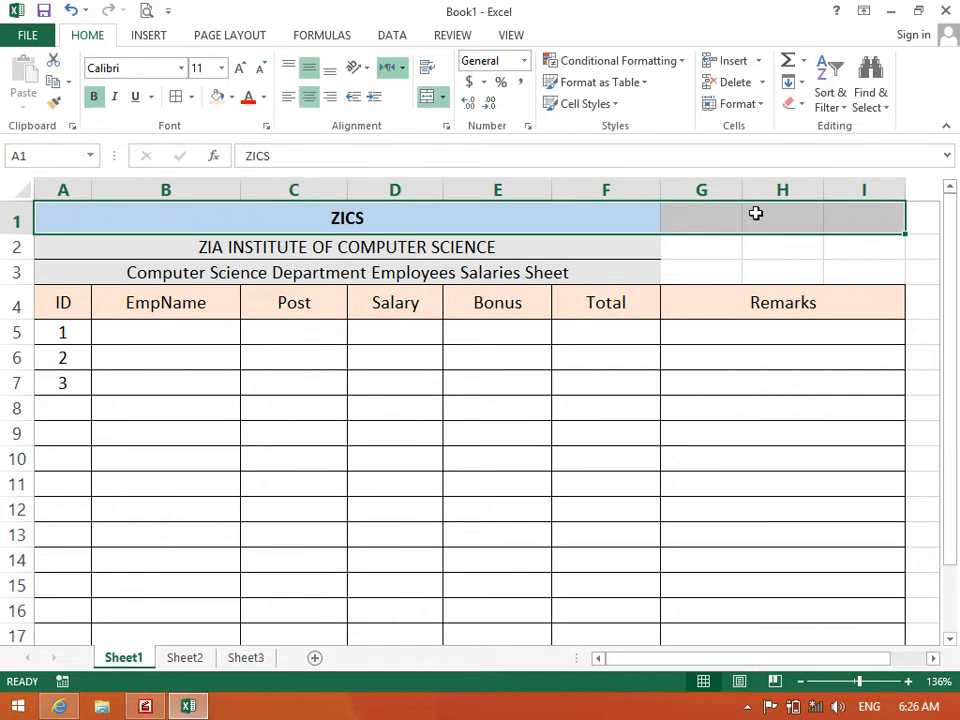
{"action": "left_click_drag", "start_coordinate": [640, 240], "coordinate": [840, 245]}
{"action": "left_click_drag", "start_coordinate": [730, 274], "coordinate": [818, 268]}
{"action": "left_click_drag", "start_coordinate": [619, 221], "coordinate": [857, 272]}
{"action": "left_click", "coordinate": [441, 98]}
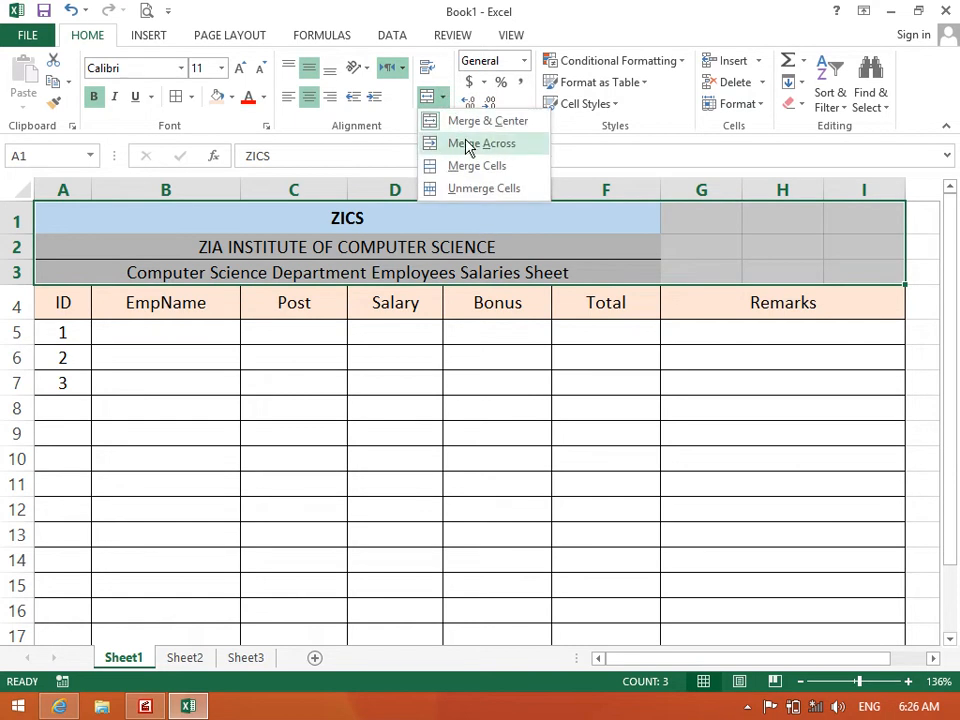
{"action": "left_click", "coordinate": [468, 145]}
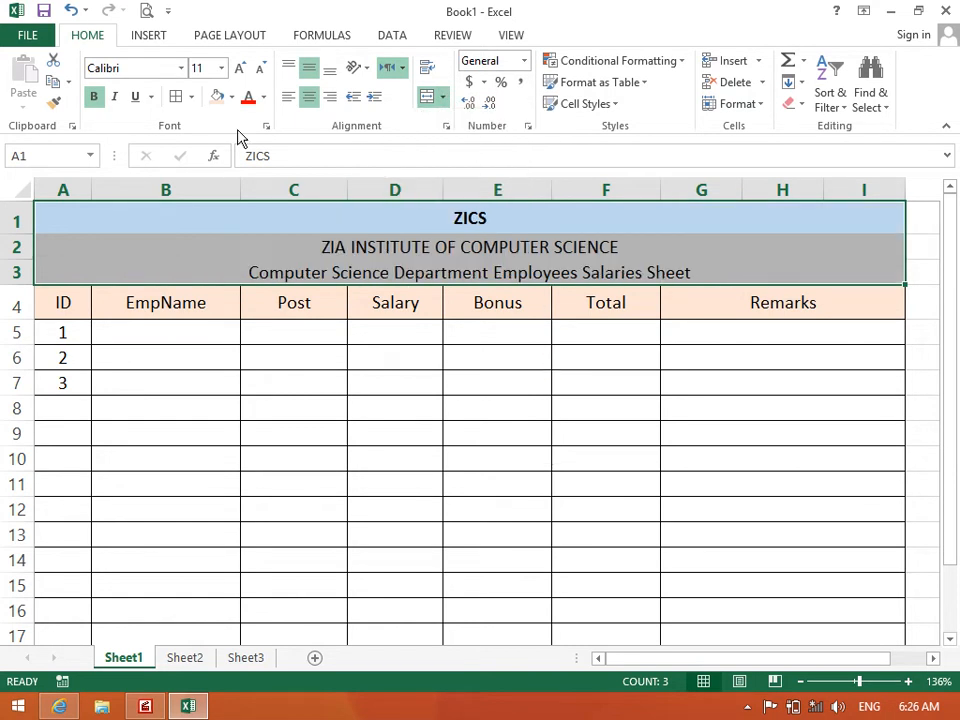
{"action": "left_click", "coordinate": [176, 96]}
{"action": "left_click", "coordinate": [368, 391]}
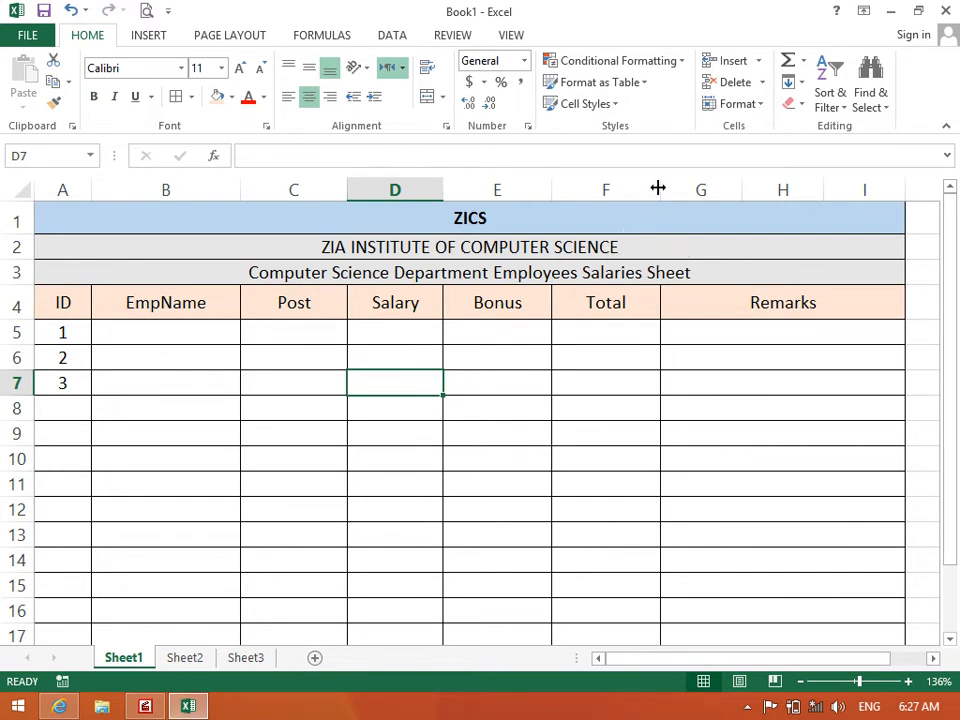
Open the merge options on header F4, then close them without merging
{"action": "left_click", "coordinate": [658, 301]}
{"action": "left_click", "coordinate": [443, 96]}
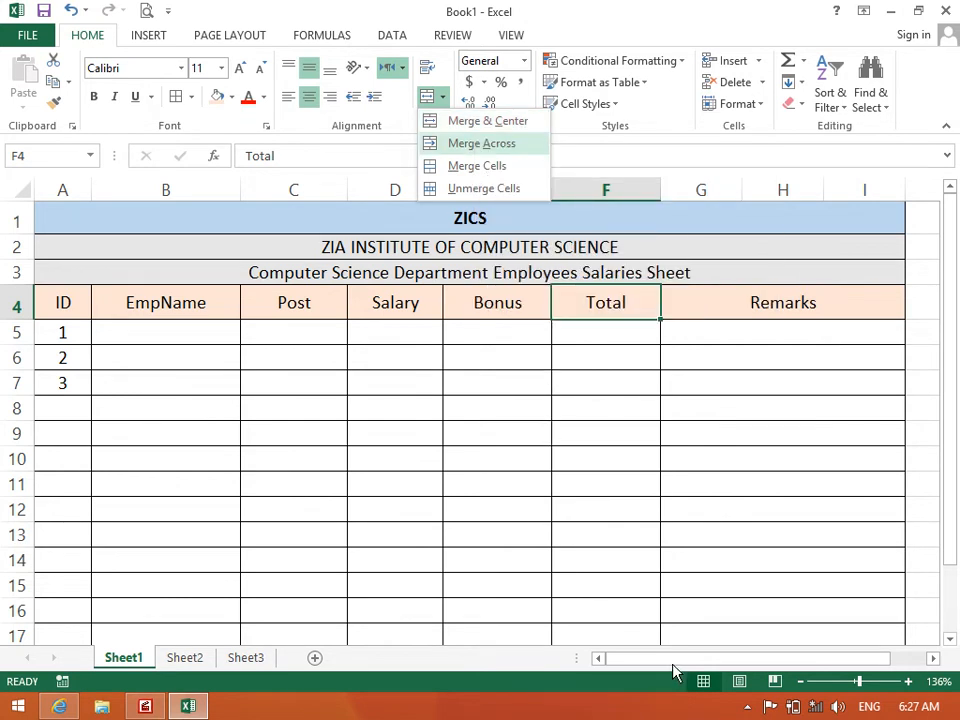
{"action": "left_click", "coordinate": [937, 657]}
{"action": "left_click_drag", "start_coordinate": [937, 657], "coordinate": [937, 657]}
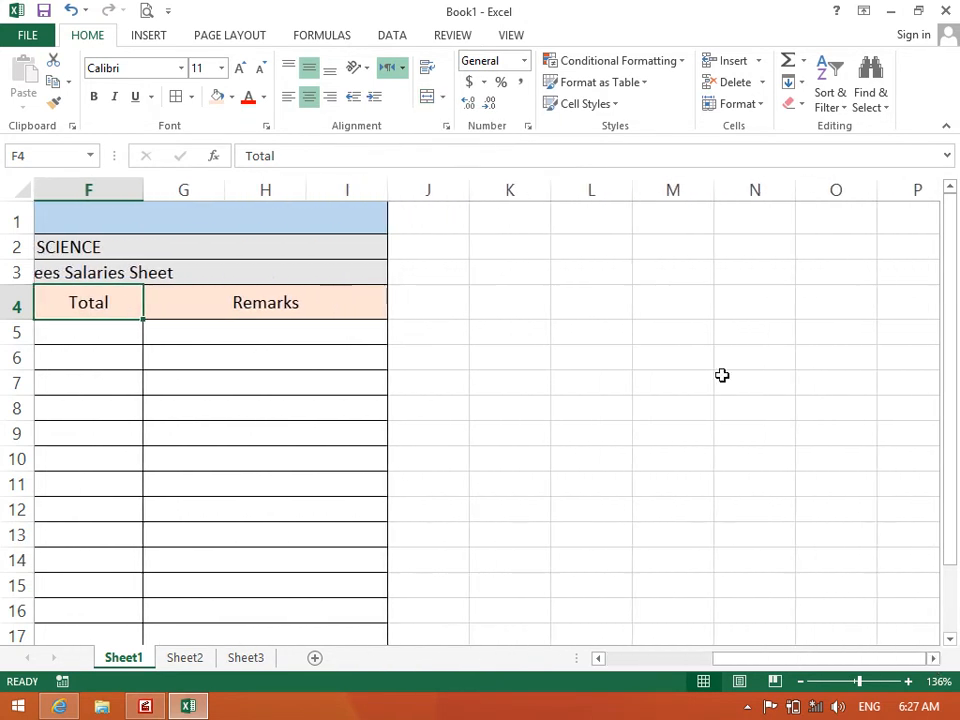
{"action": "left_click", "coordinate": [717, 375]}
Merge L5:M6 into one centred cell, undo, then Merge Across into L5:M5 and L6:M6
{"action": "left_click_drag", "start_coordinate": [614, 331], "coordinate": [649, 351]}
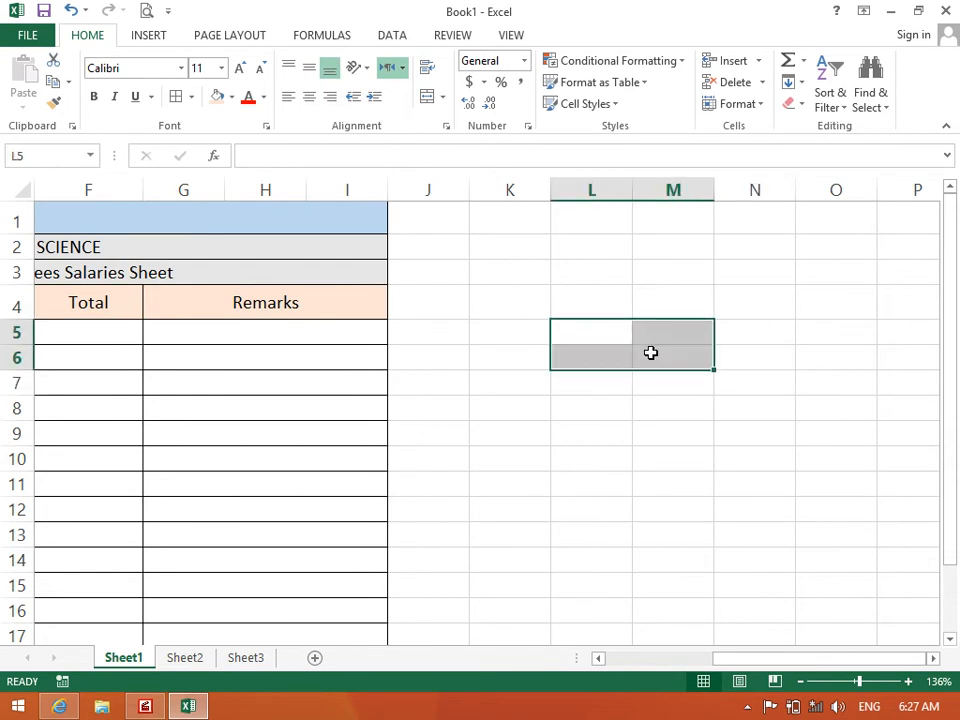
{"action": "left_click", "coordinate": [442, 102]}
{"action": "left_click", "coordinate": [455, 122]}
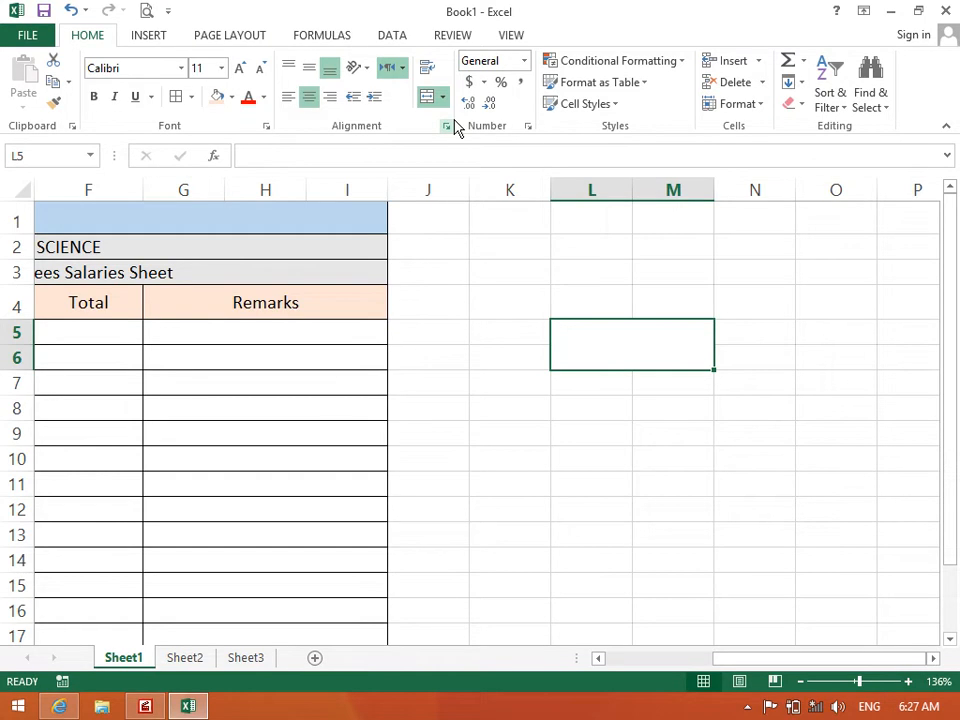
{"action": "key", "text": "ctrl+z"}
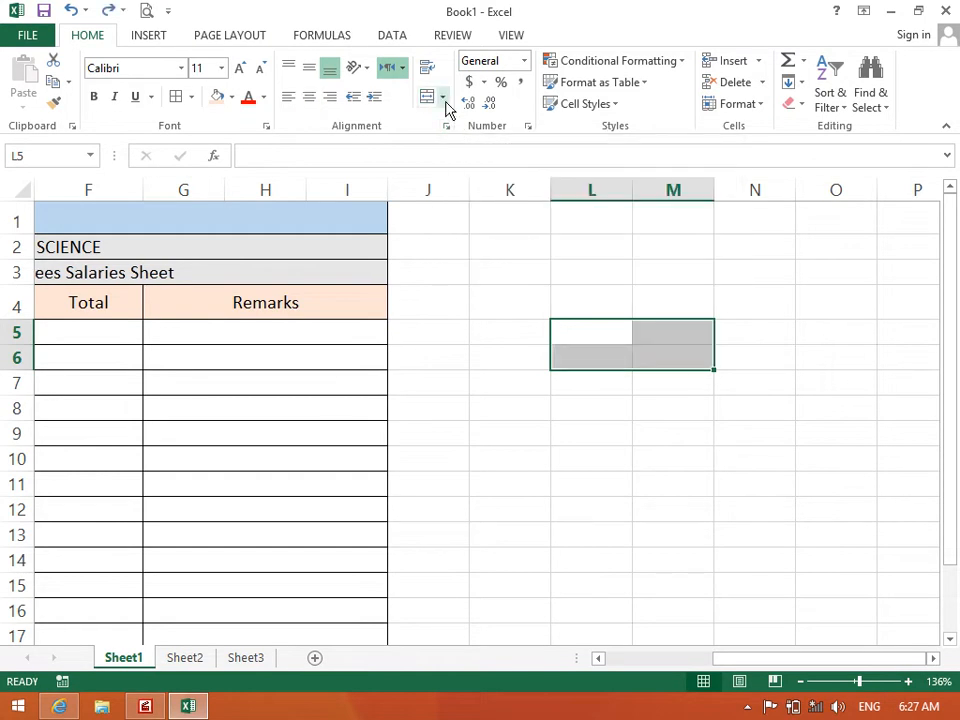
{"action": "left_click", "coordinate": [442, 97]}
{"action": "left_click", "coordinate": [438, 144]}
Check the merged L6:M6 cell and scroll back to the EmpName header B4
{"action": "left_click", "coordinate": [670, 437]}
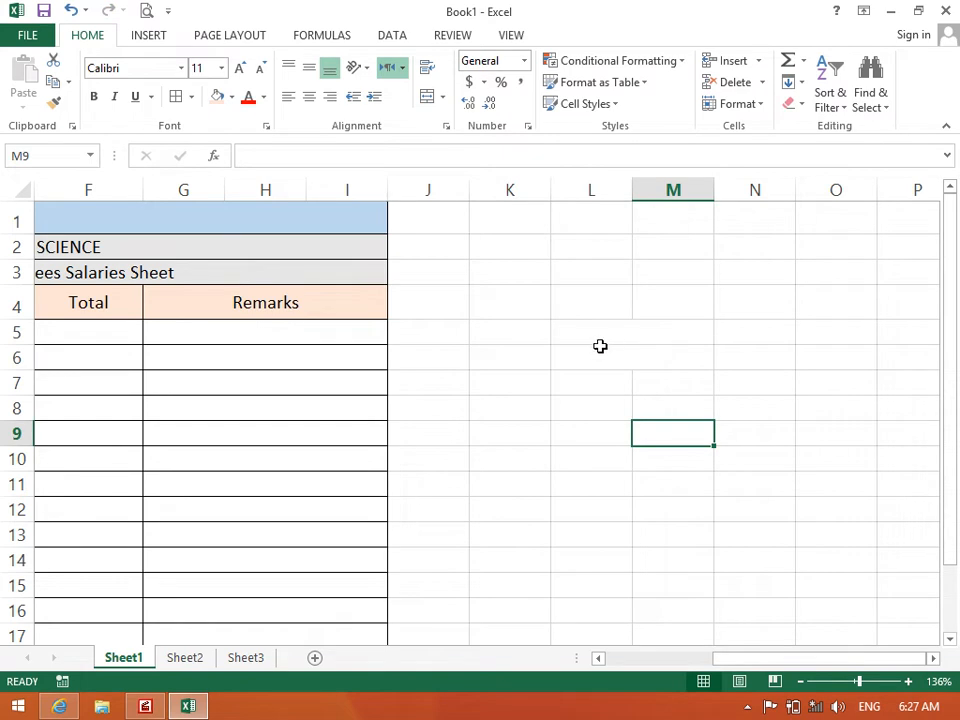
{"action": "left_click", "coordinate": [643, 349]}
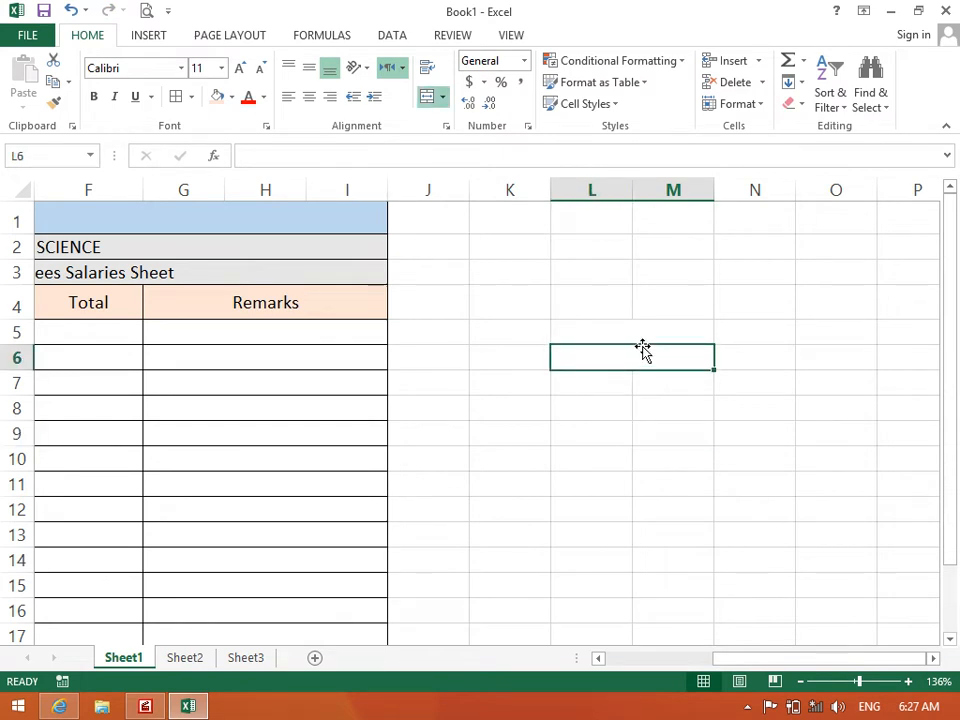
{"action": "left_click_drag", "start_coordinate": [642, 340], "coordinate": [4, 306]}
{"action": "left_click", "coordinate": [154, 306]}
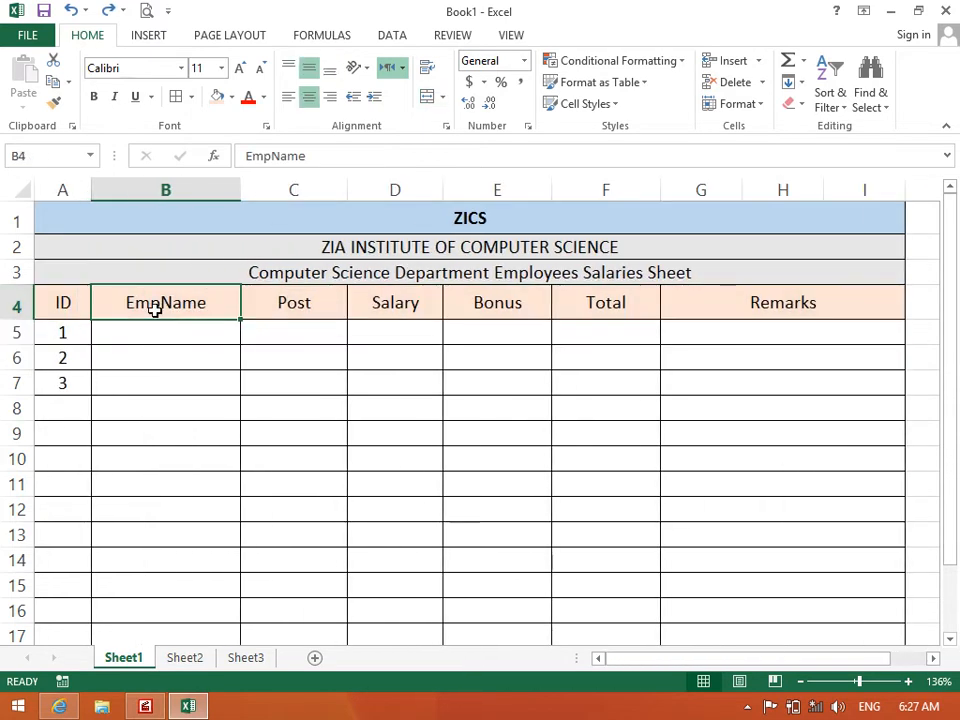
{"action": "left_click", "coordinate": [443, 97]}
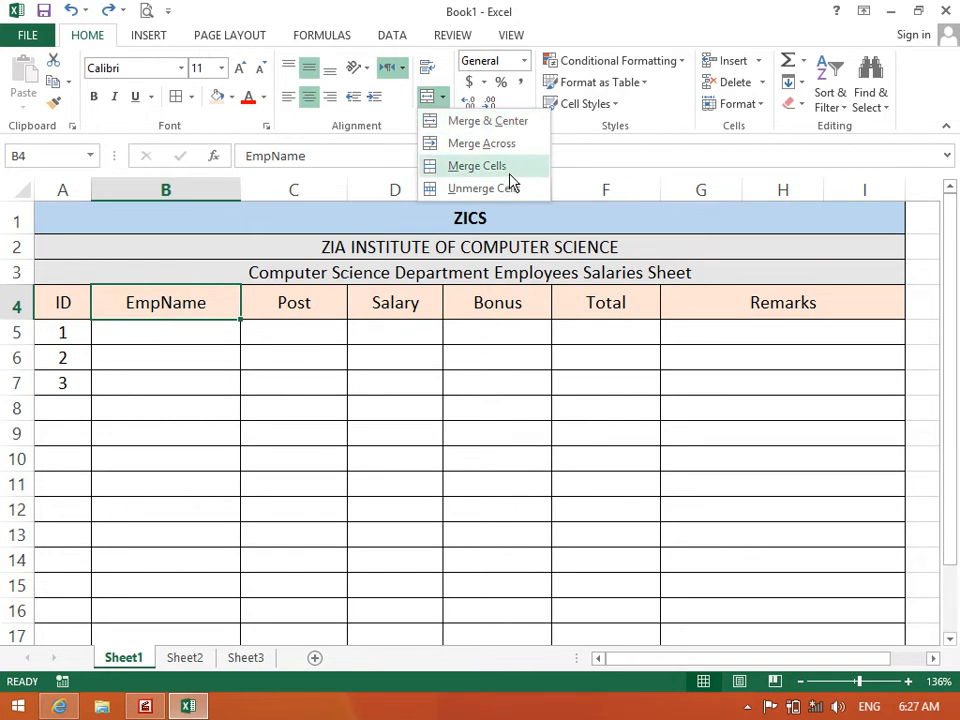
{"action": "left_click", "coordinate": [522, 320]}
{"action": "left_click", "coordinate": [711, 644]}
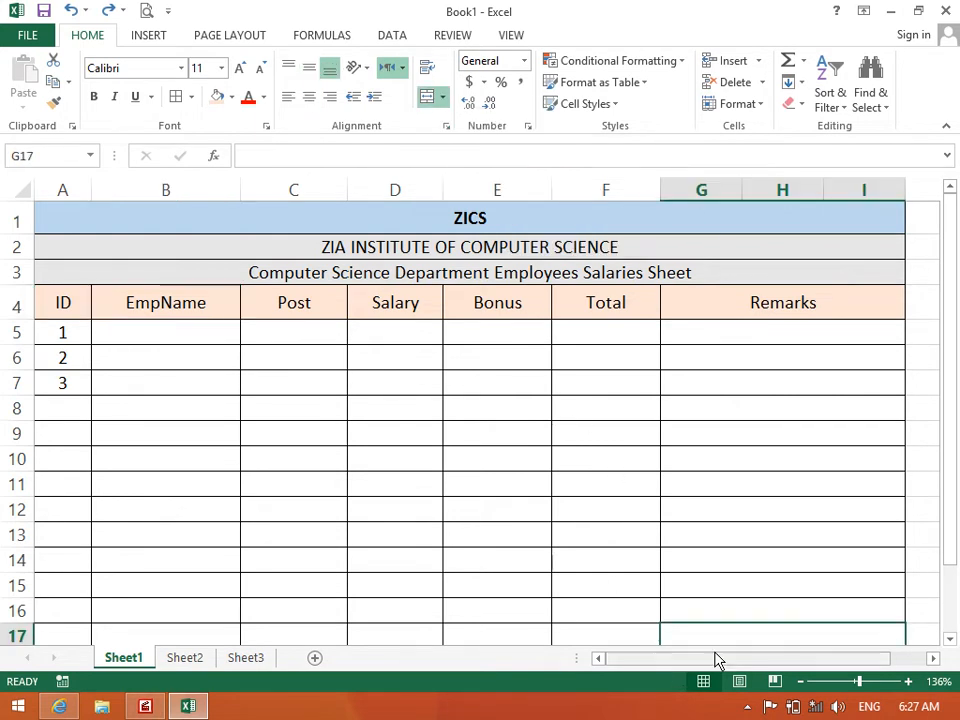
Merge and centre K4:M4, type and erase test text, then undo the merge
{"action": "left_click", "coordinate": [931, 658]}
{"action": "left_click", "coordinate": [933, 659]}
{"action": "left_click", "coordinate": [933, 659]}
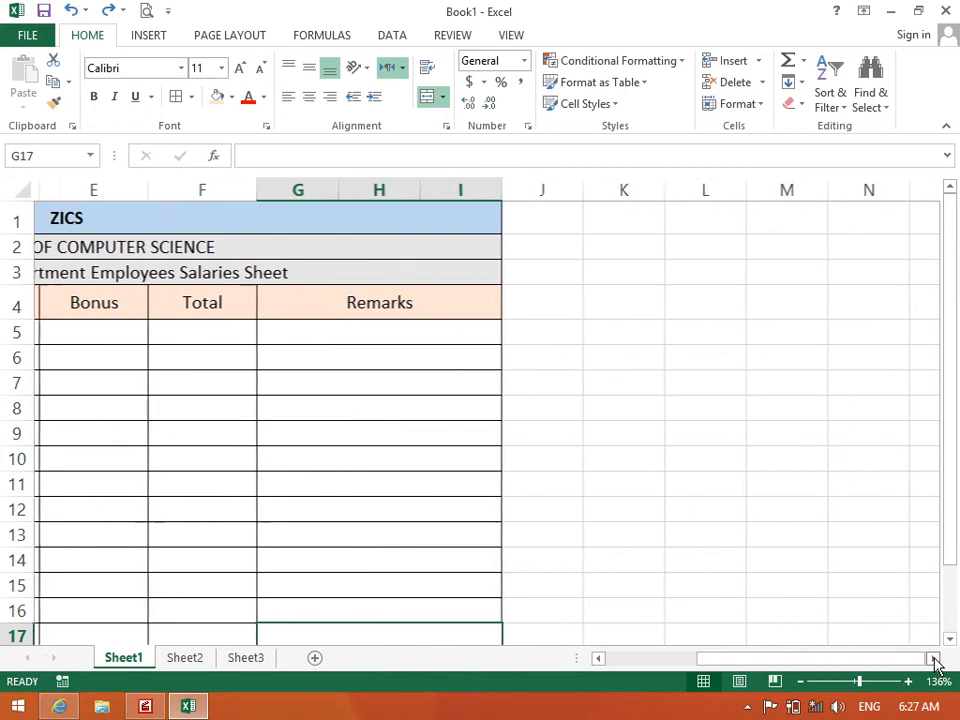
{"action": "left_click_drag", "start_coordinate": [643, 300], "coordinate": [762, 305]}
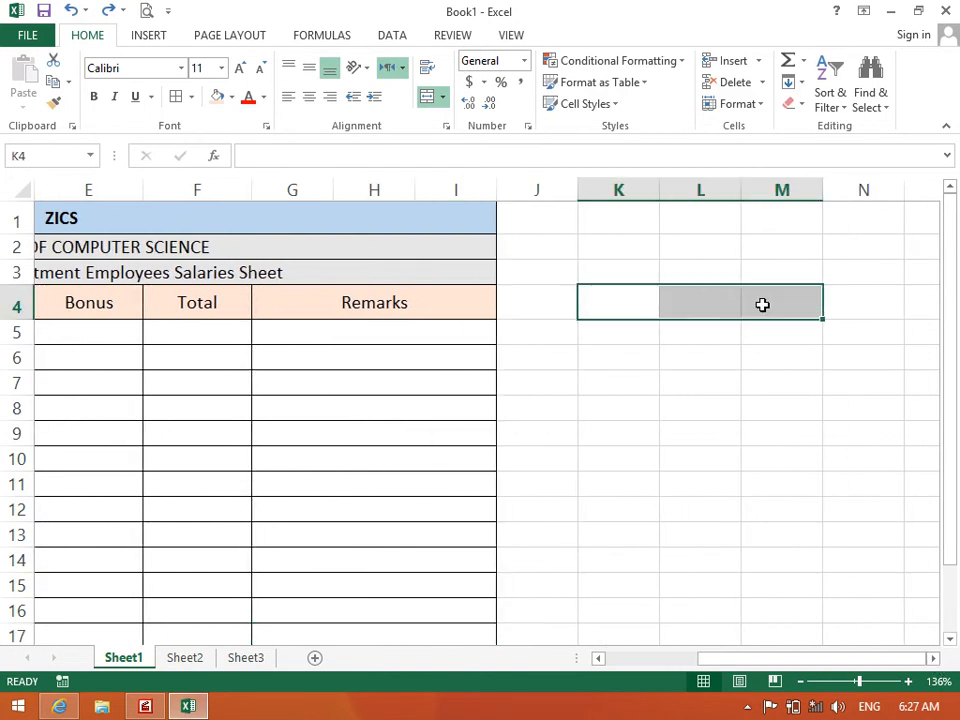
{"action": "left_click", "coordinate": [443, 96]}
{"action": "left_click", "coordinate": [476, 122]}
{"action": "type", "text": "asdasda"}
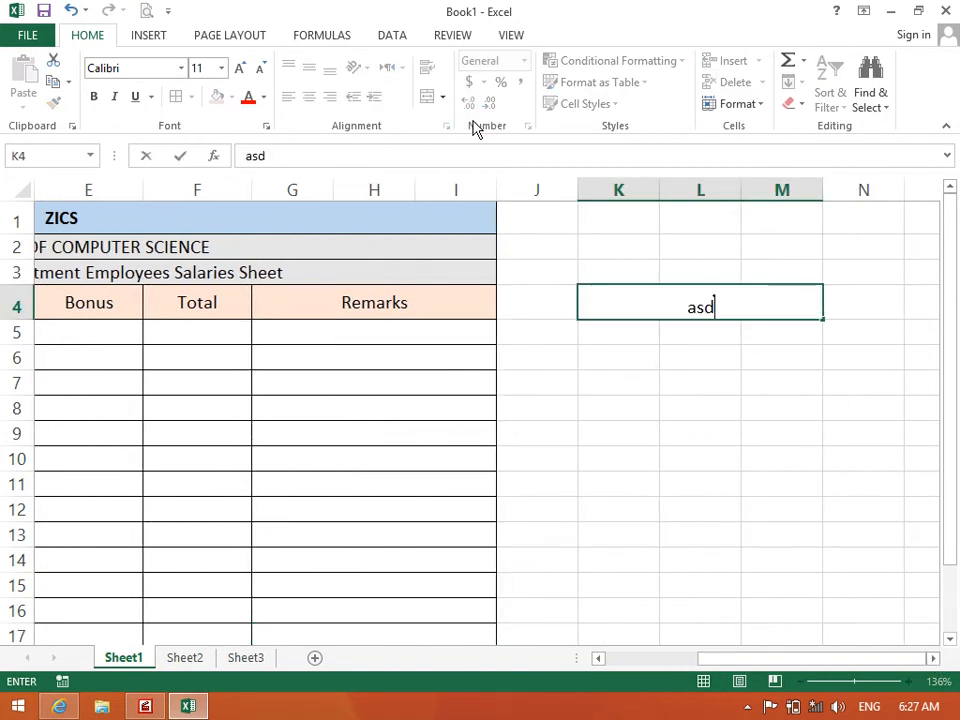
{"action": "key", "text": "BackSpace"}
{"action": "key", "text": "BackSpace"}
{"action": "key", "text": "BackSpace"}
{"action": "key", "text": "BackSpace"}
{"action": "key", "text": "BackSpace"}
{"action": "key", "text": "BackSpace"}
{"action": "key", "text": "BackSpace"}
{"action": "key", "text": "Return"}
{"action": "key", "text": "ctrl+z"}
{"action": "key", "text": "ctrl+z"}
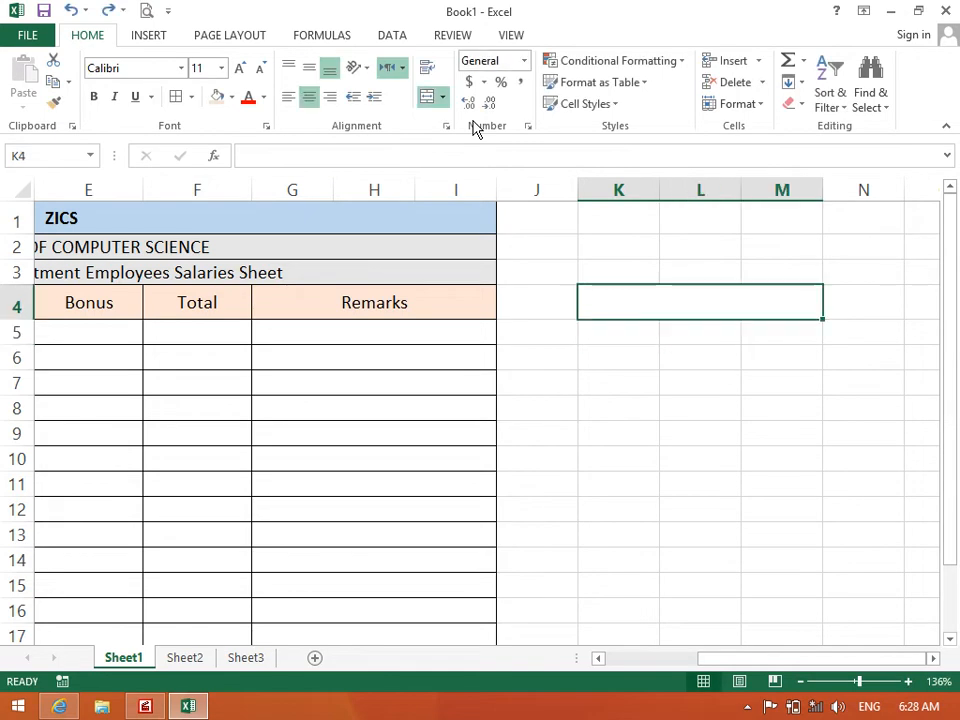
Merge K4:M4 without centring, enter 'asdasdasdas', then undo both changes
{"action": "left_click", "coordinate": [444, 96]}
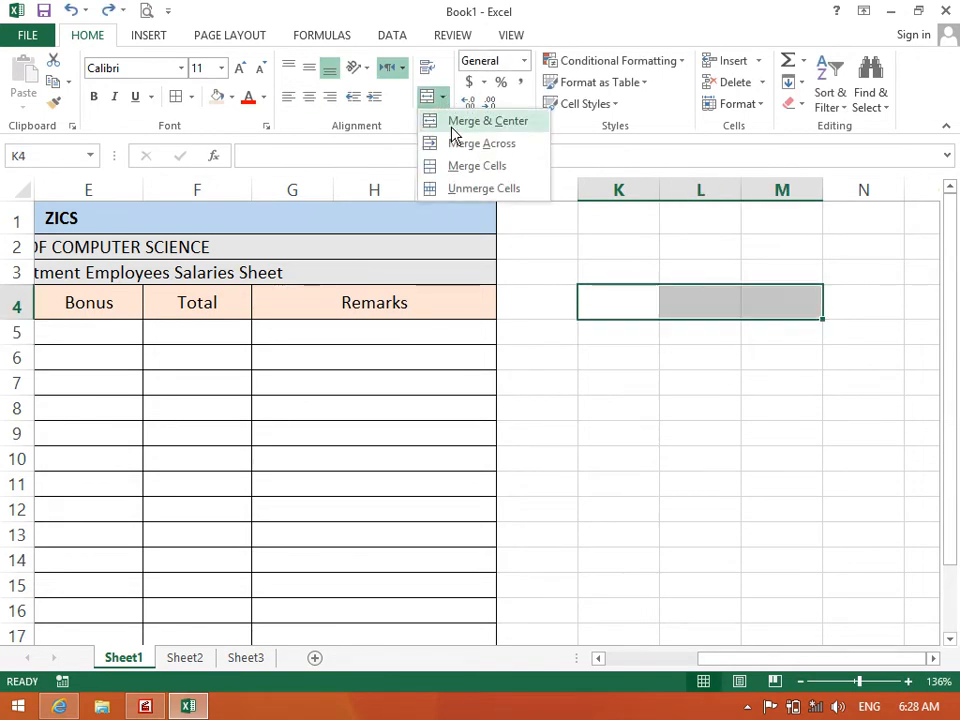
{"action": "left_click", "coordinate": [461, 168]}
{"action": "type", "text": "asdasdasdas"}
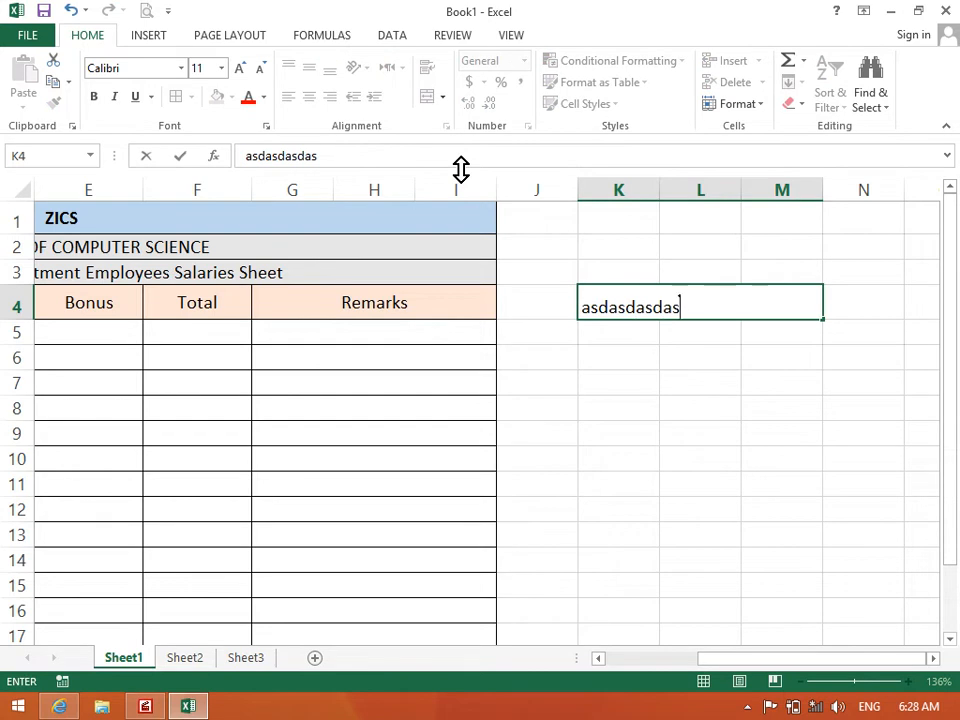
{"action": "key", "text": "Return"}
{"action": "key", "text": "ctrl+z"}
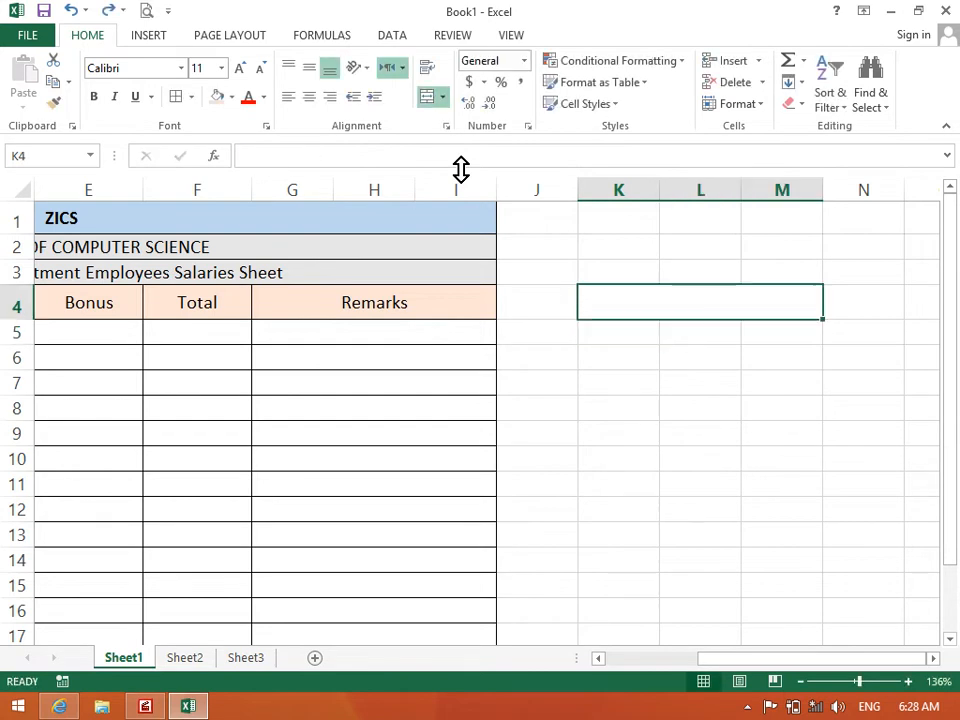
{"action": "key", "text": "ctrl+z"}
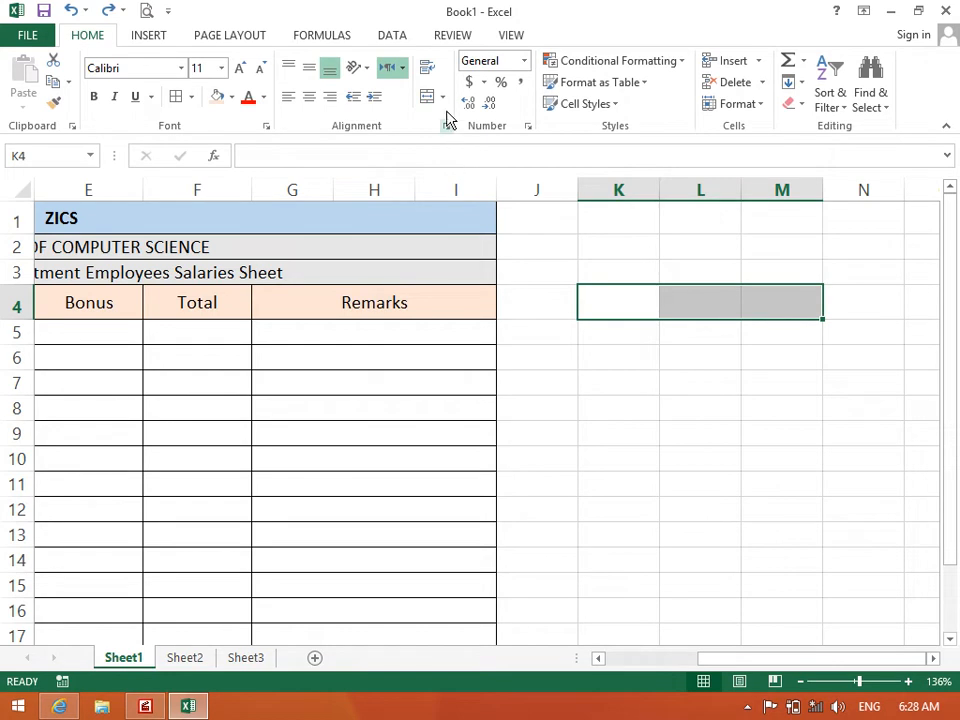
Merge and centre K4:M4 again, then Unmerge Cells and return to column A
{"action": "left_click", "coordinate": [443, 96]}
{"action": "left_click", "coordinate": [449, 120]}
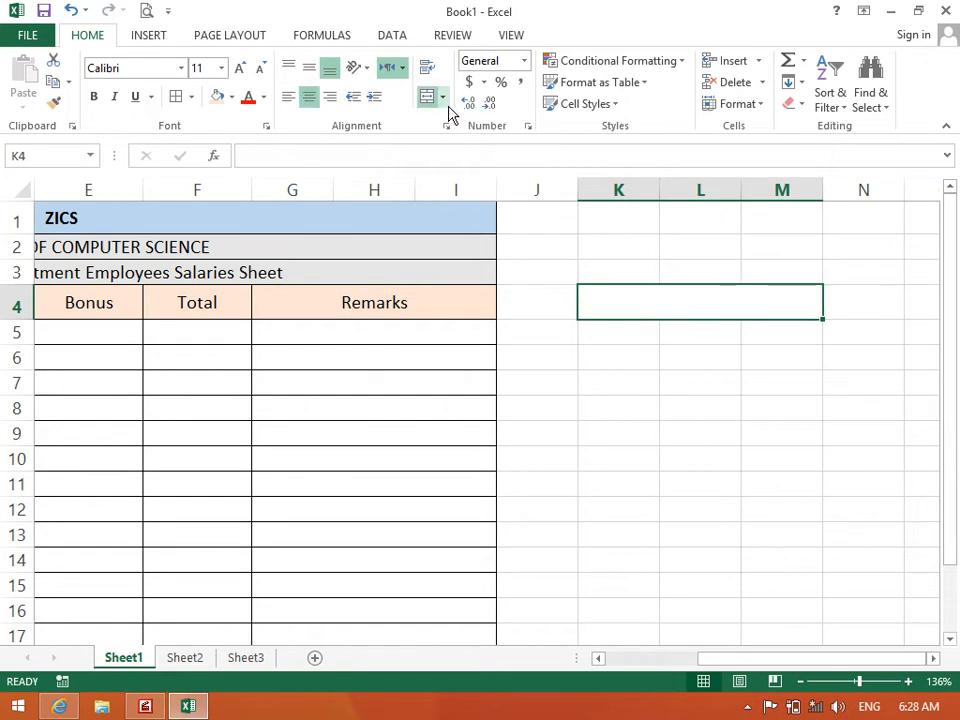
{"action": "left_click", "coordinate": [443, 96]}
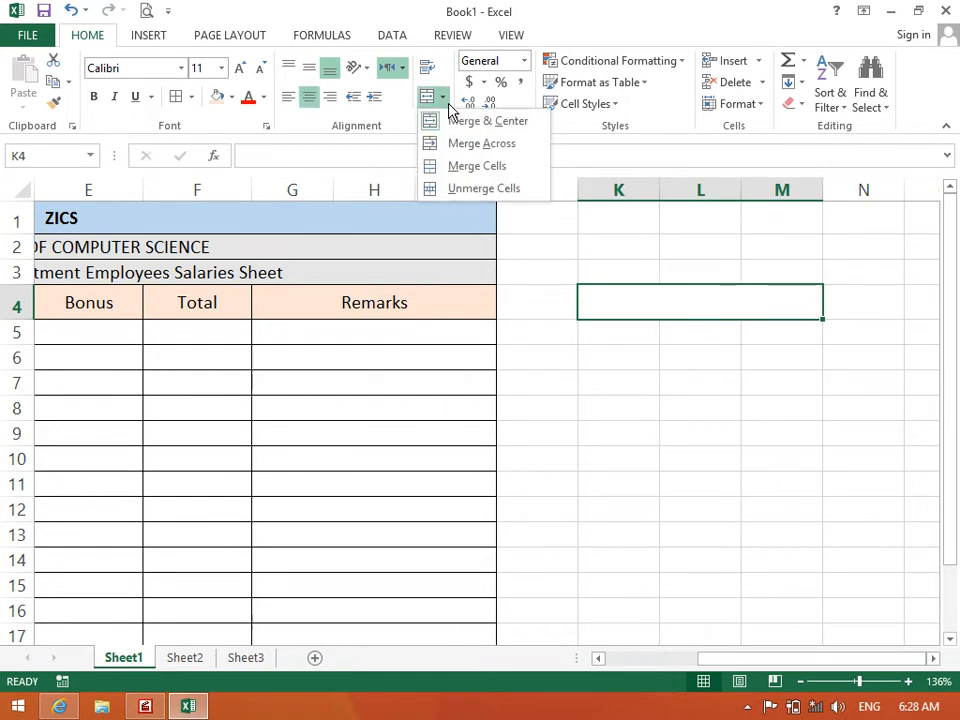
{"action": "left_click", "coordinate": [462, 190]}
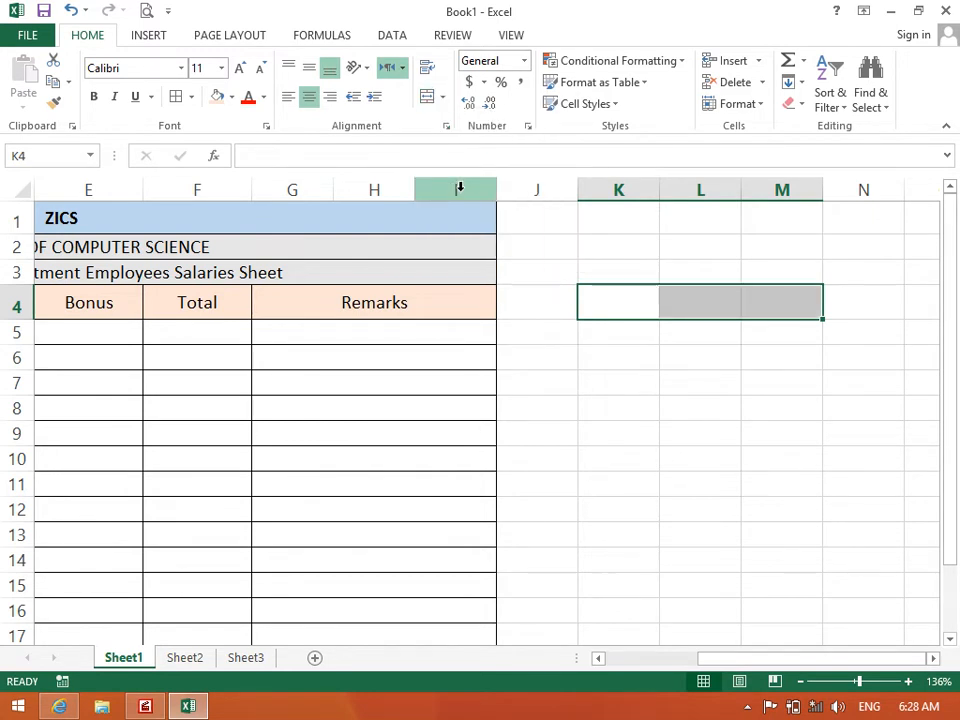
{"action": "left_click_drag", "start_coordinate": [313, 317], "coordinate": [4, 197]}
{"action": "left_click", "coordinate": [144, 353]}
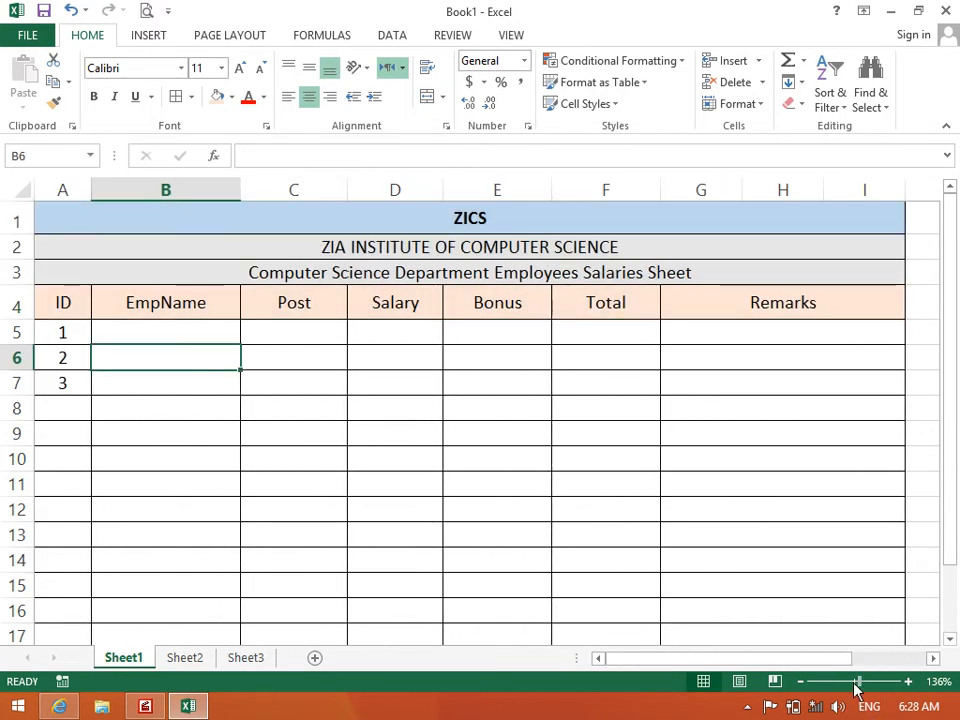
Zoom out to 98% and open, then cancel, the alignment settings for A2
{"action": "left_click_drag", "start_coordinate": [857, 688], "coordinate": [852, 688]}
{"action": "left_click", "coordinate": [675, 495]}
{"action": "left_click", "coordinate": [204, 312]}
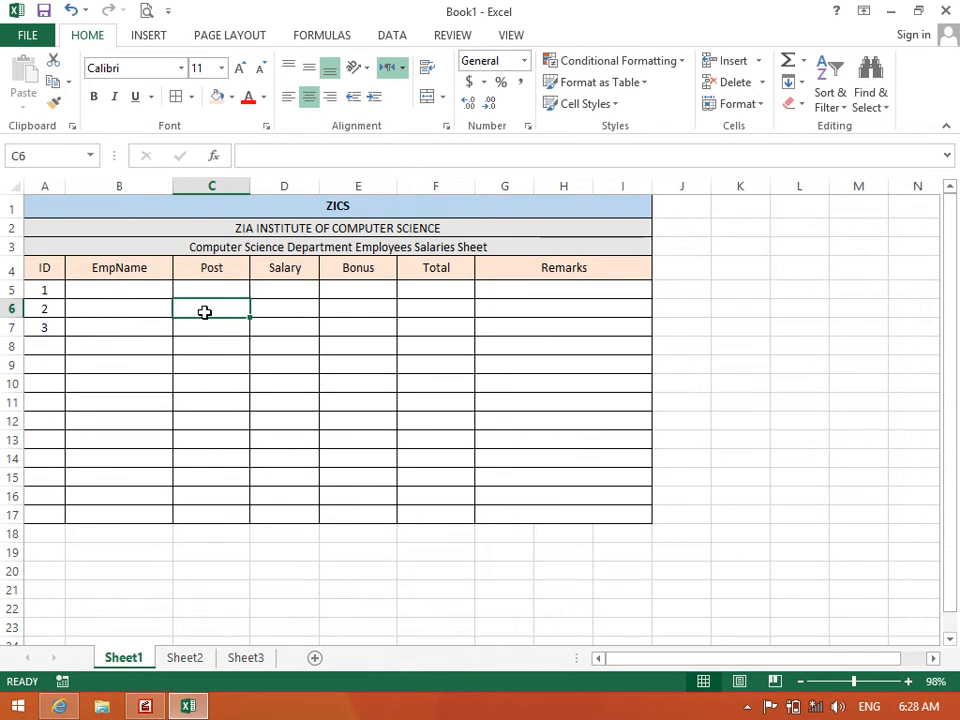
{"action": "left_click", "coordinate": [163, 227]}
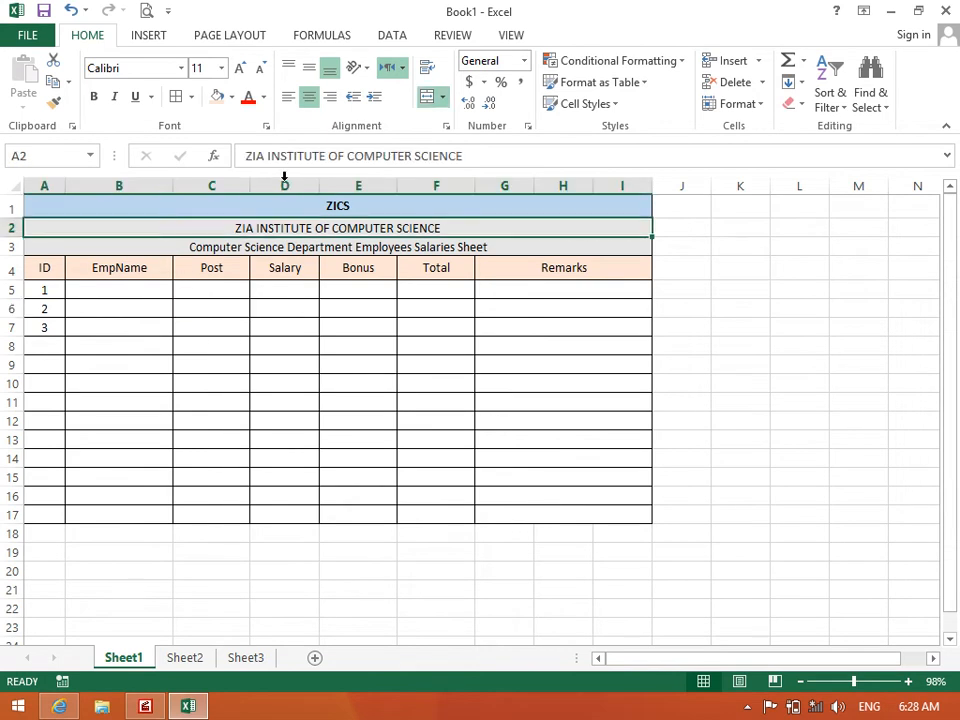
{"action": "left_click", "coordinate": [448, 127]}
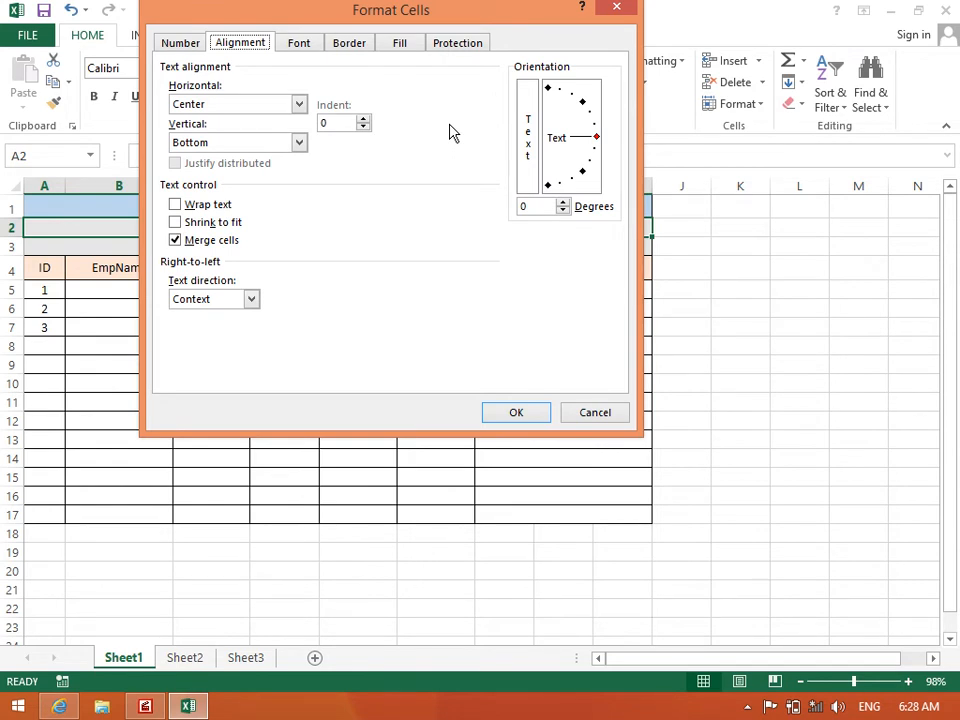
{"action": "left_click", "coordinate": [575, 415]}
Drag row 2 taller to a height of 33.25
{"action": "left_click", "coordinate": [52, 210]}
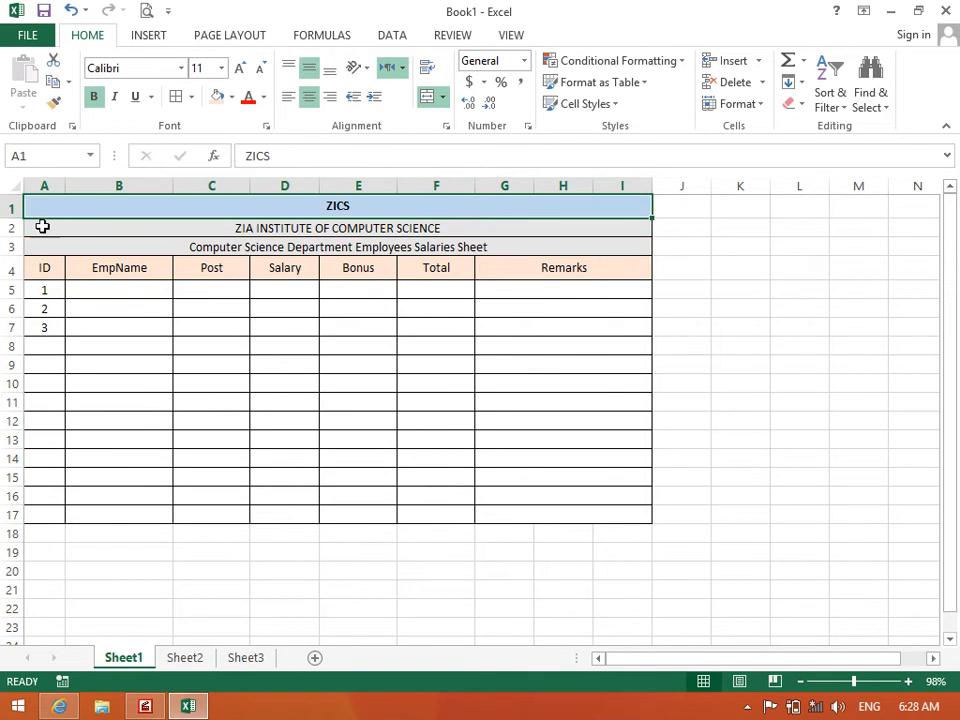
{"action": "left_click_drag", "start_coordinate": [13, 236], "coordinate": [13, 257]}
{"action": "left_click", "coordinate": [253, 244]}
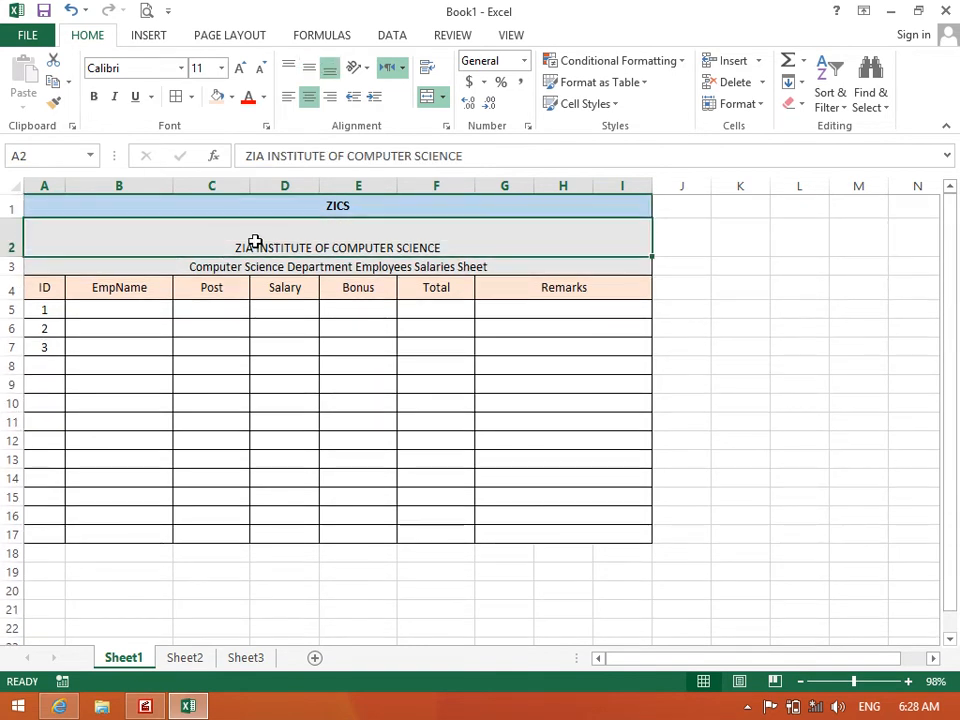
Keep A2 horizontally centred and set its vertical alignment to Center
{"action": "left_click", "coordinate": [447, 126]}
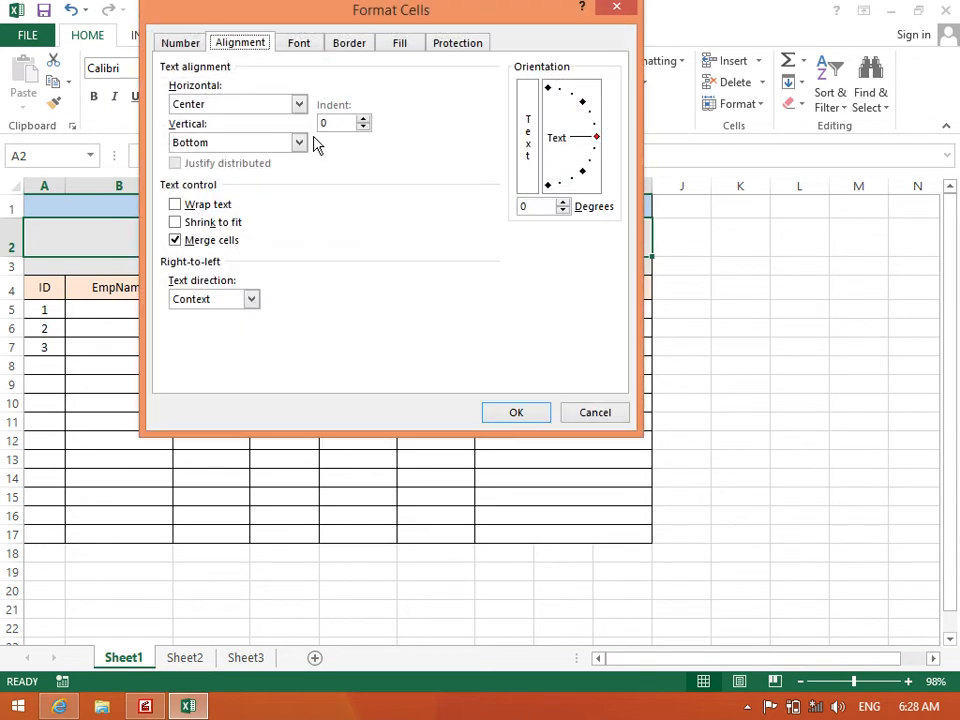
{"action": "left_click", "coordinate": [279, 108]}
{"action": "left_click", "coordinate": [279, 111]}
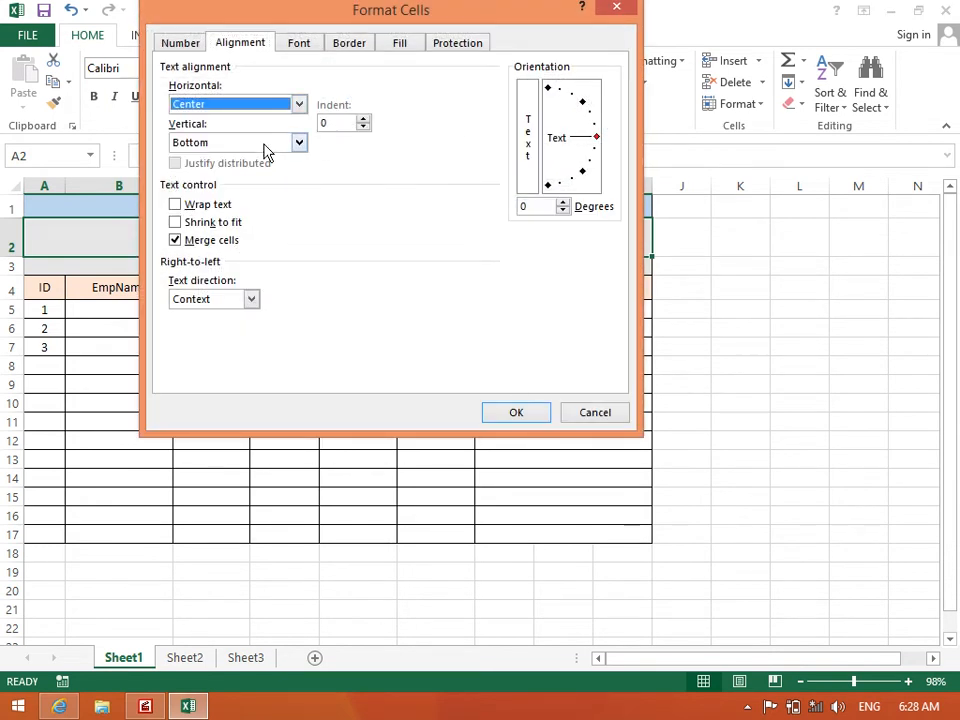
{"action": "left_click", "coordinate": [268, 148]}
{"action": "left_click", "coordinate": [268, 172]}
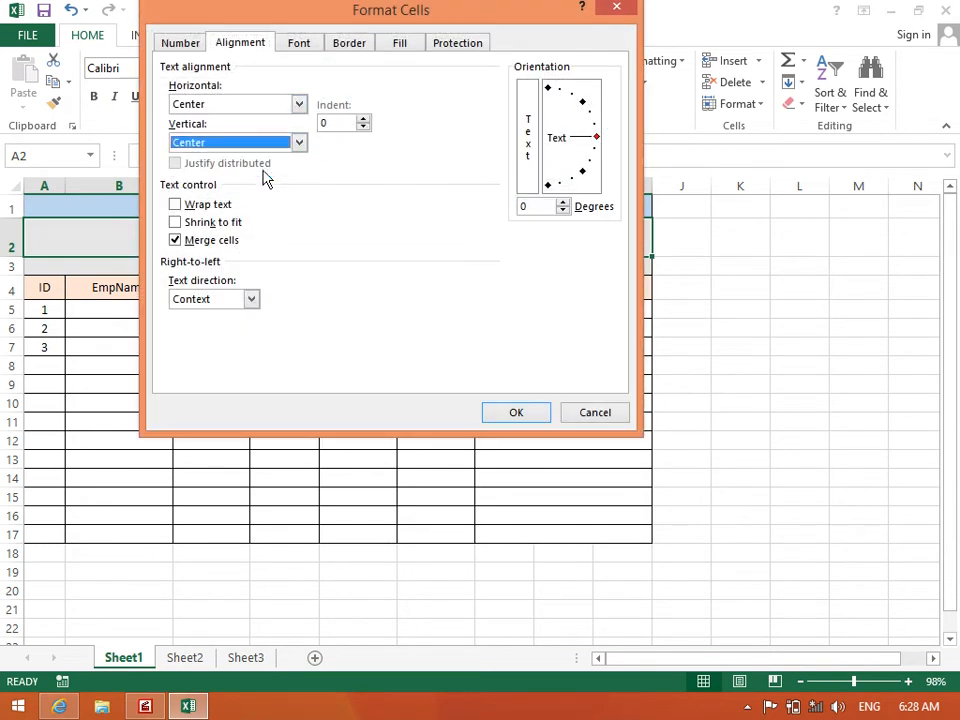
{"action": "left_click", "coordinate": [519, 416]}
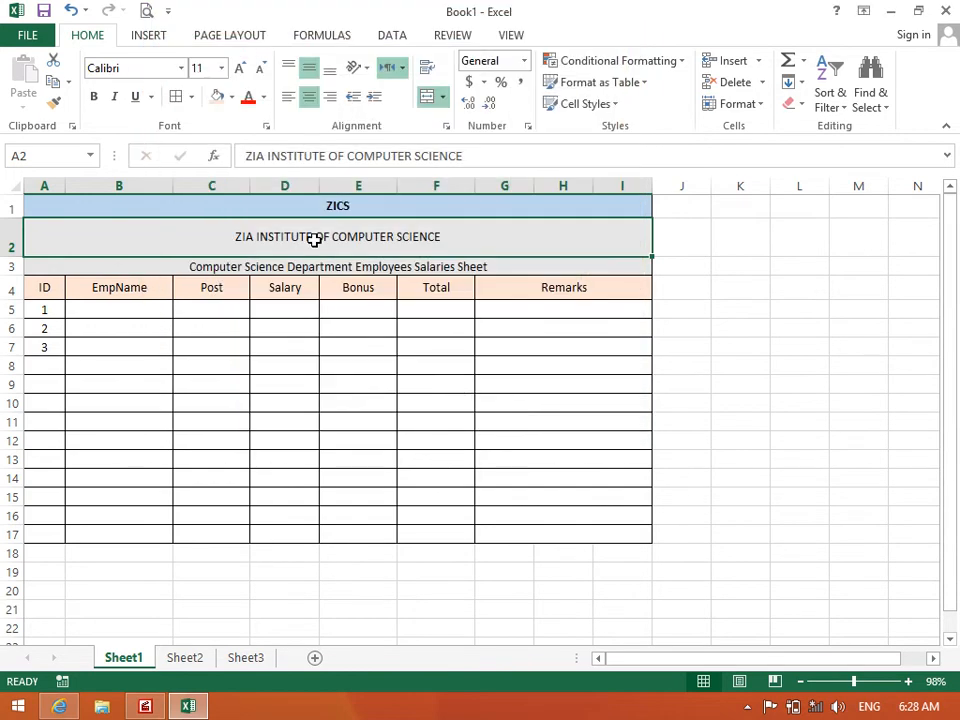
Try the Bottom and Middle Align buttons, then set vertical alignment to Bottom
{"action": "left_click", "coordinate": [330, 68]}
{"action": "left_click", "coordinate": [310, 70]}
{"action": "left_click", "coordinate": [446, 126]}
{"action": "left_click_drag", "start_coordinate": [386, 30], "coordinate": [675, 48]}
{"action": "left_click", "coordinate": [512, 172]}
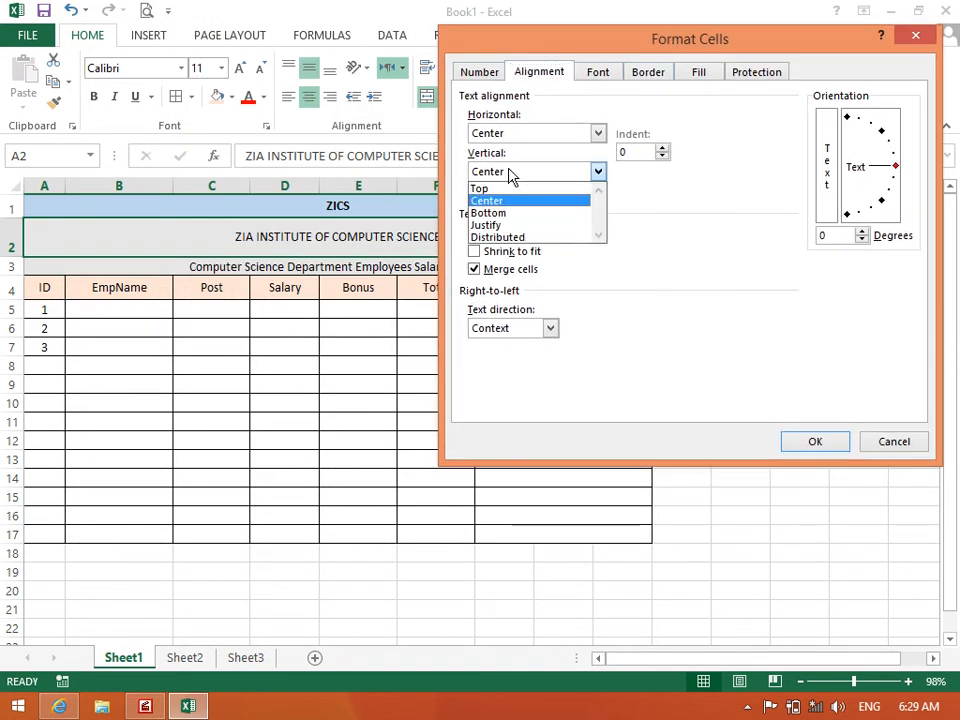
{"action": "left_click", "coordinate": [507, 216]}
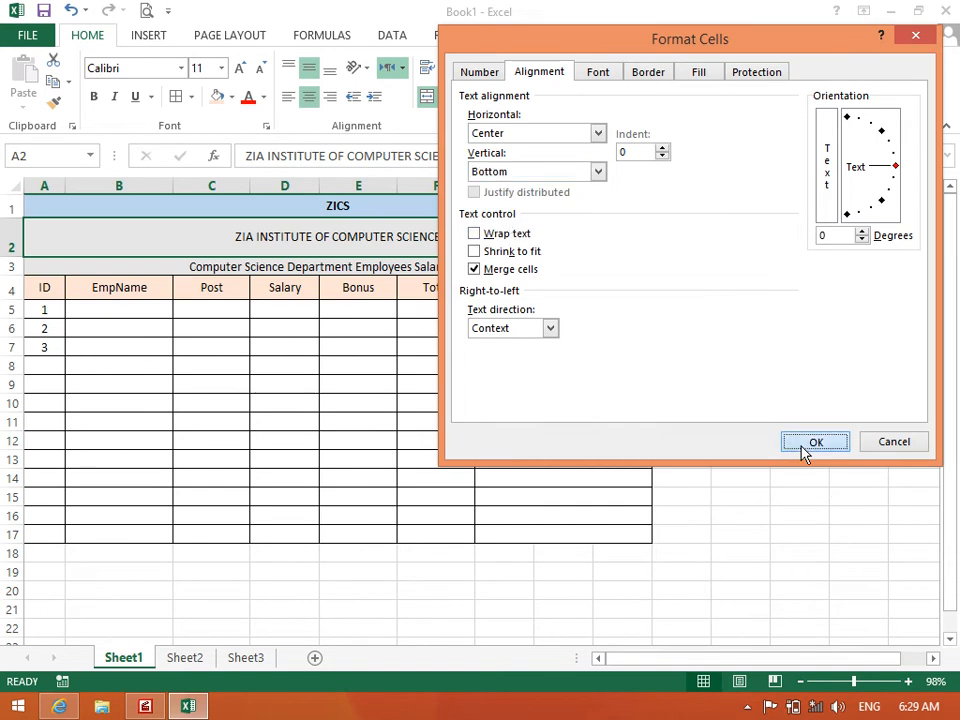
{"action": "left_click", "coordinate": [806, 444]}
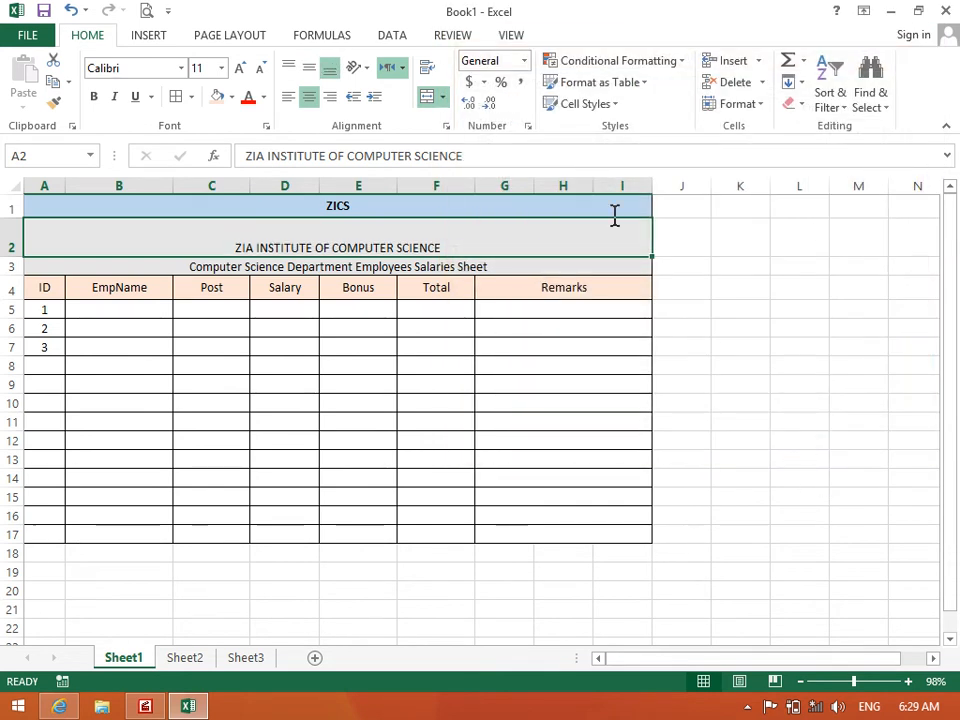
Set A2's vertical alignment to Top, then choose Justify
{"action": "left_click", "coordinate": [446, 127]}
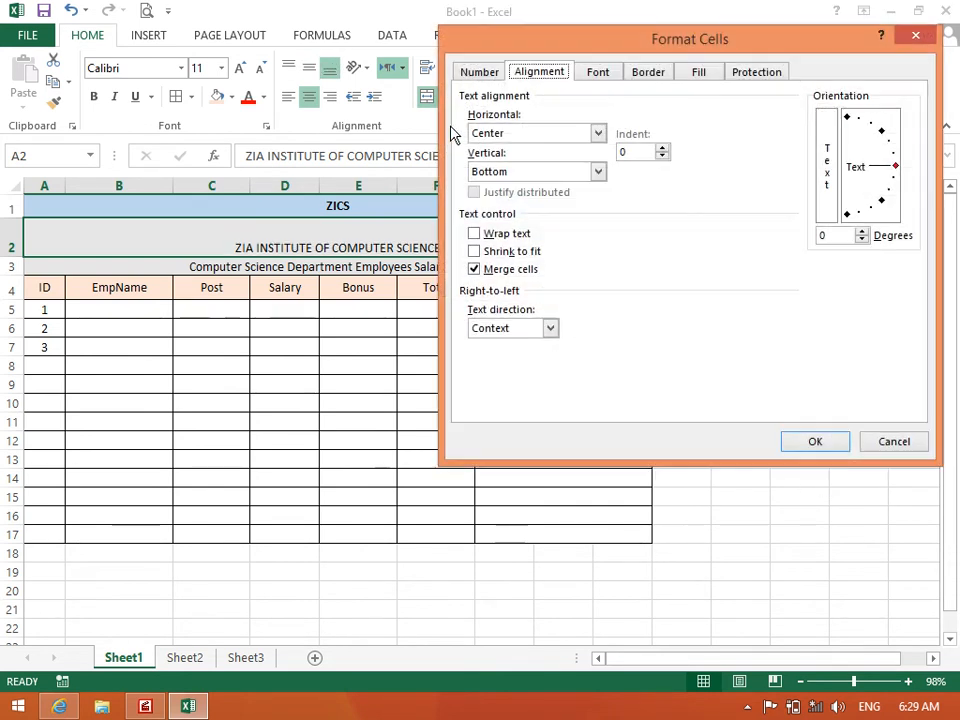
{"action": "left_click", "coordinate": [514, 171]}
{"action": "left_click", "coordinate": [514, 188]}
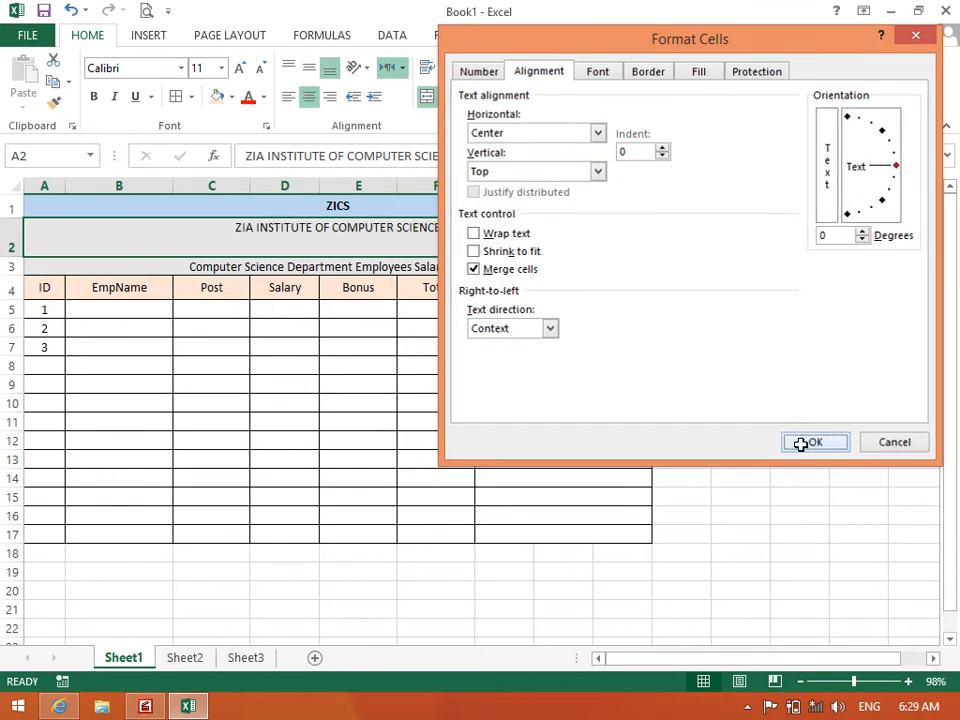
{"action": "left_click", "coordinate": [806, 446]}
{"action": "left_click", "coordinate": [447, 127]}
{"action": "left_click", "coordinate": [485, 172]}
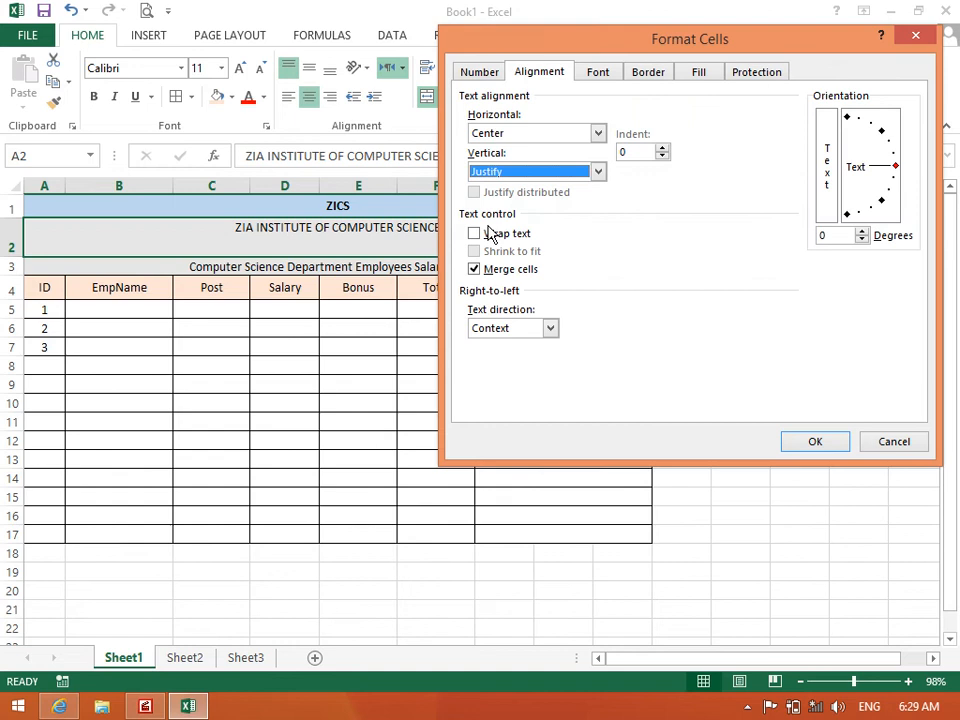
{"action": "left_click", "coordinate": [814, 442]}
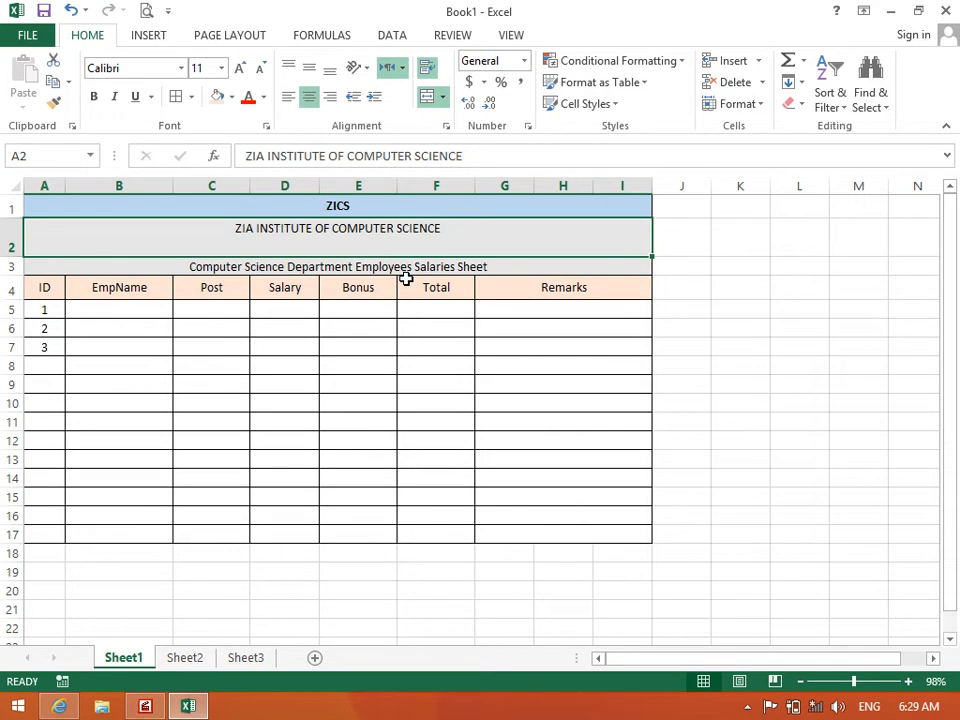
Give A2 Distributed vertical alignment with an increased indent
{"action": "left_click", "coordinate": [445, 126]}
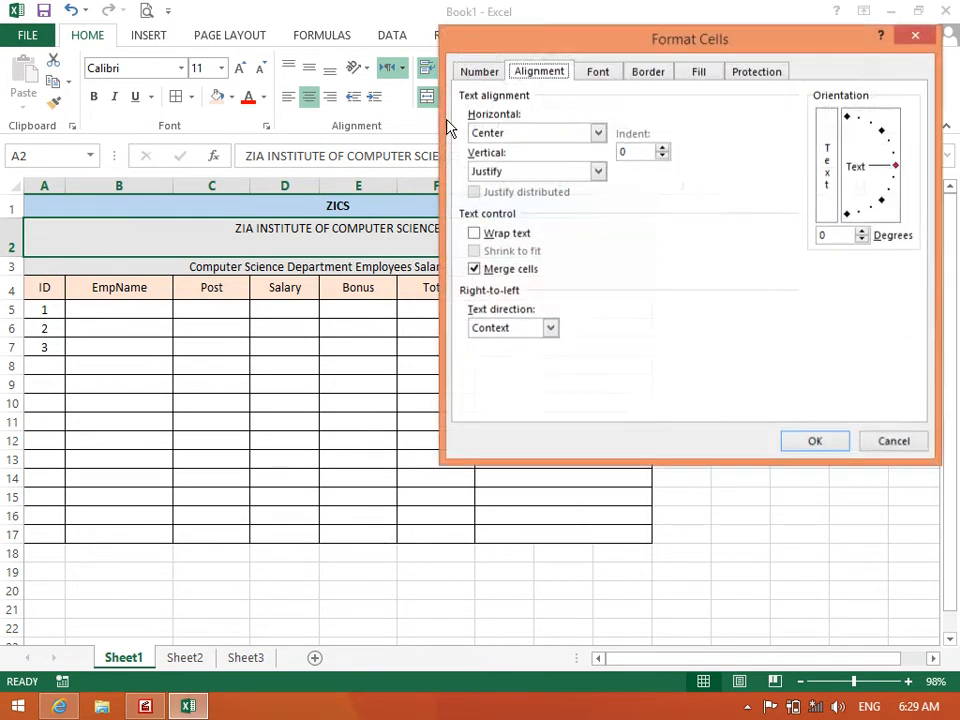
{"action": "left_click", "coordinate": [519, 175]}
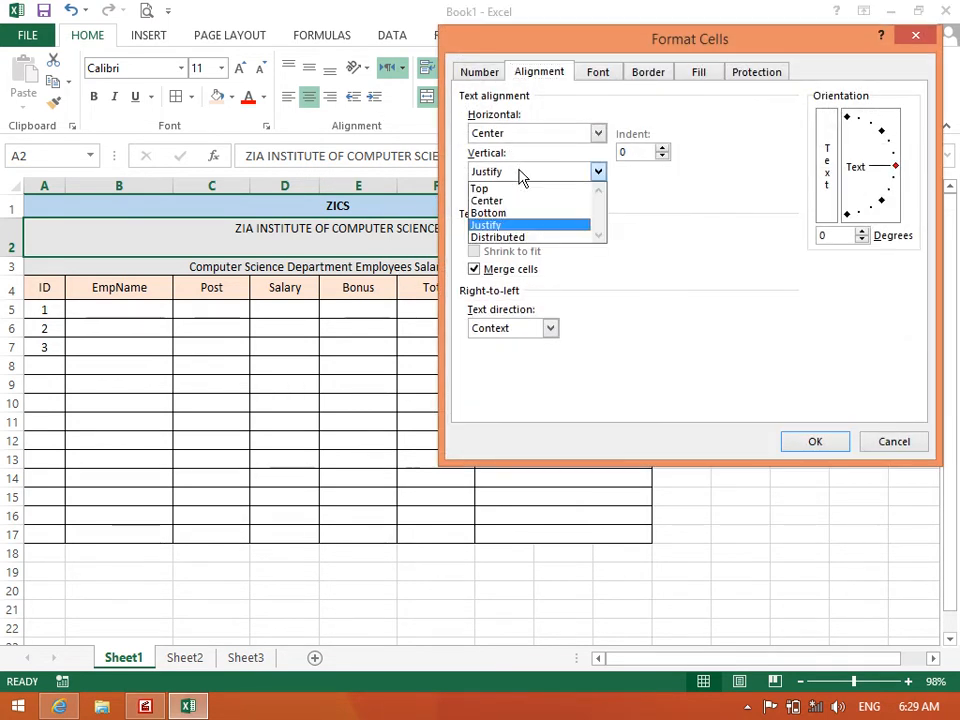
{"action": "left_click", "coordinate": [570, 238]}
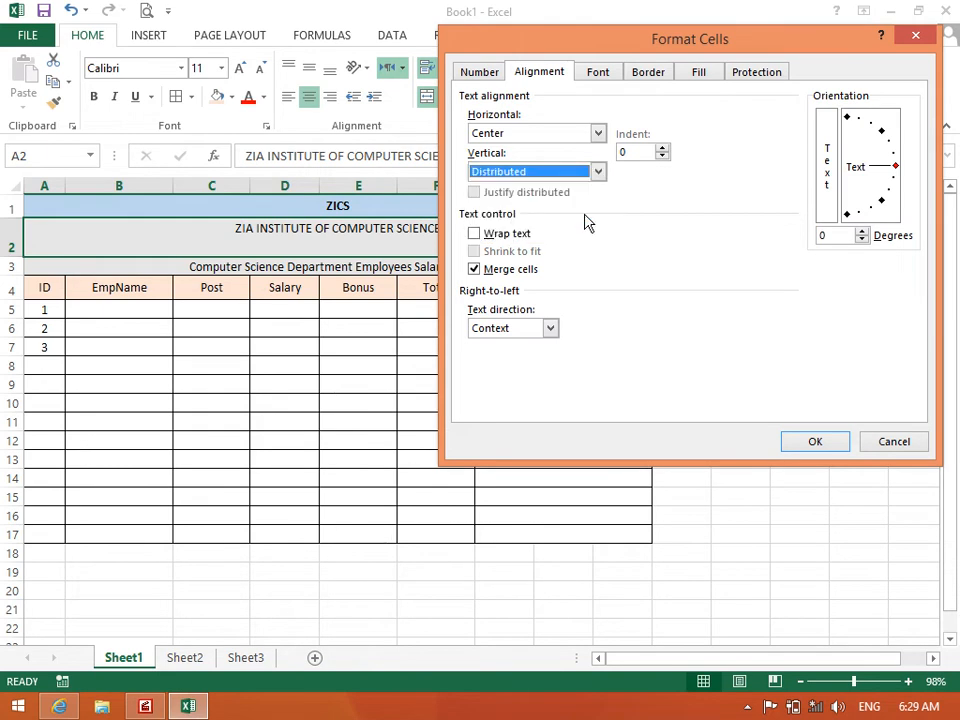
{"action": "left_click", "coordinate": [663, 148]}
{"action": "left_click", "coordinate": [663, 148]}
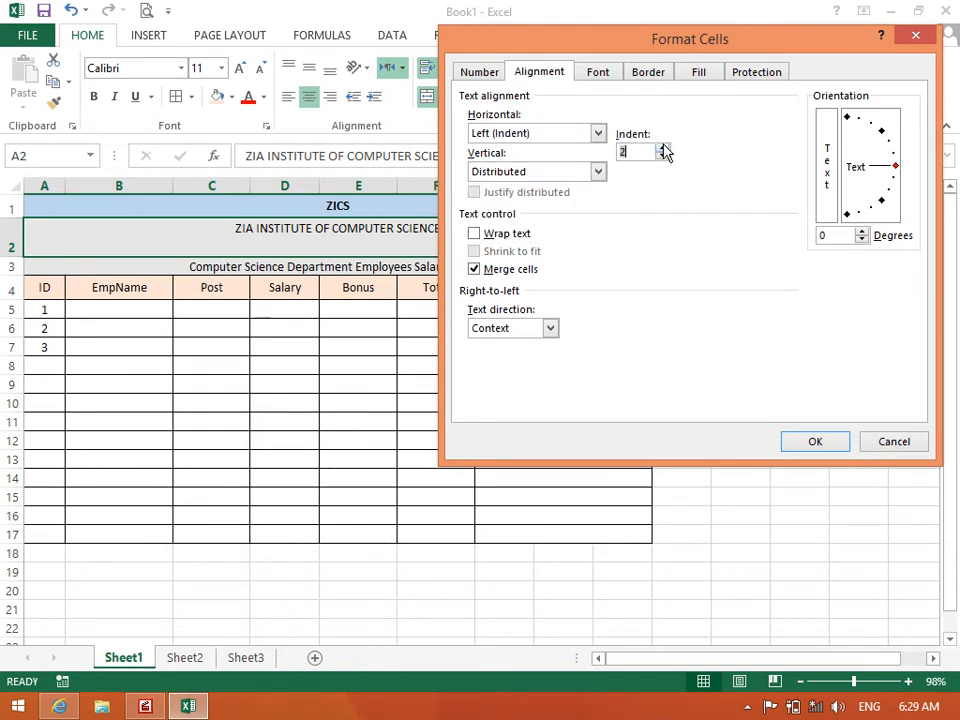
{"action": "left_click", "coordinate": [817, 441]}
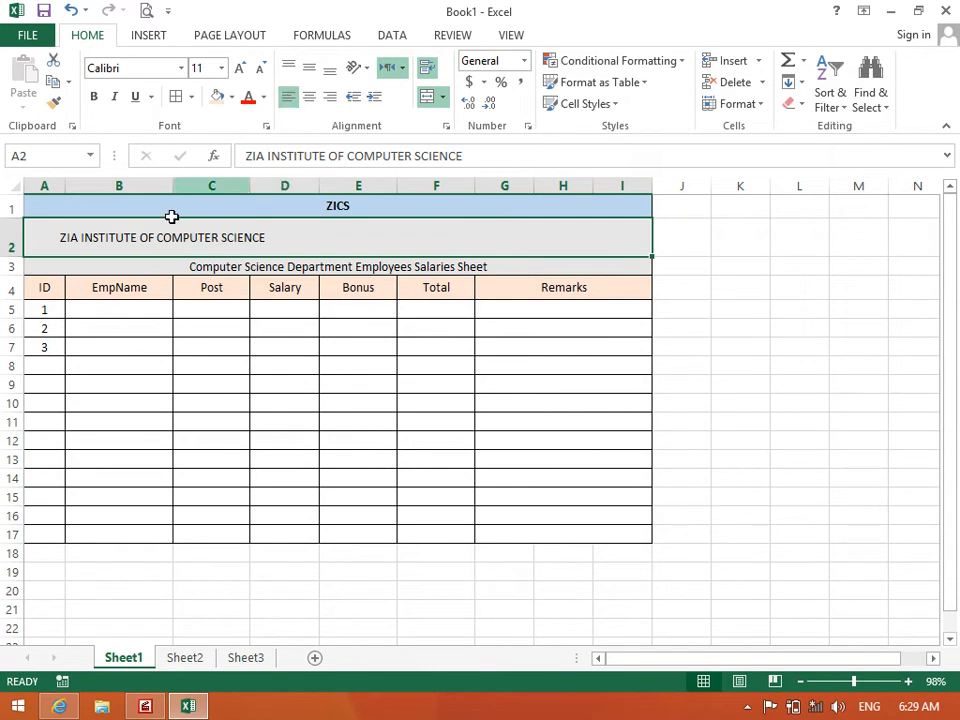
Set A2's indent to 40, then reset it to 0
{"action": "left_click", "coordinate": [443, 127]}
{"action": "type", "text": "4"}
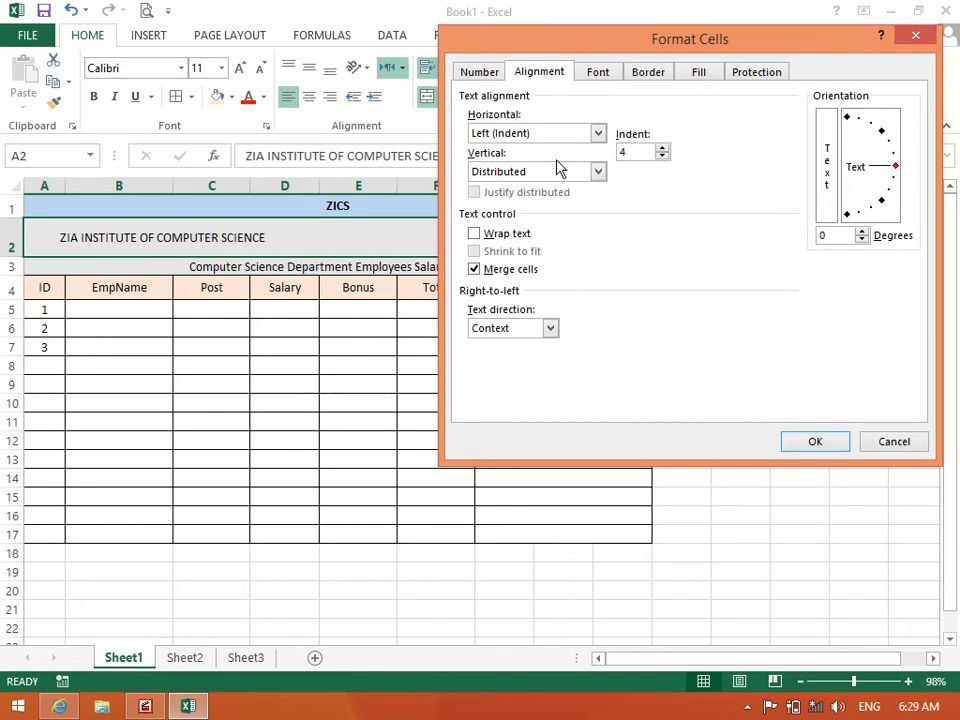
{"action": "type", "text": "0"}
{"action": "key", "text": "Return"}
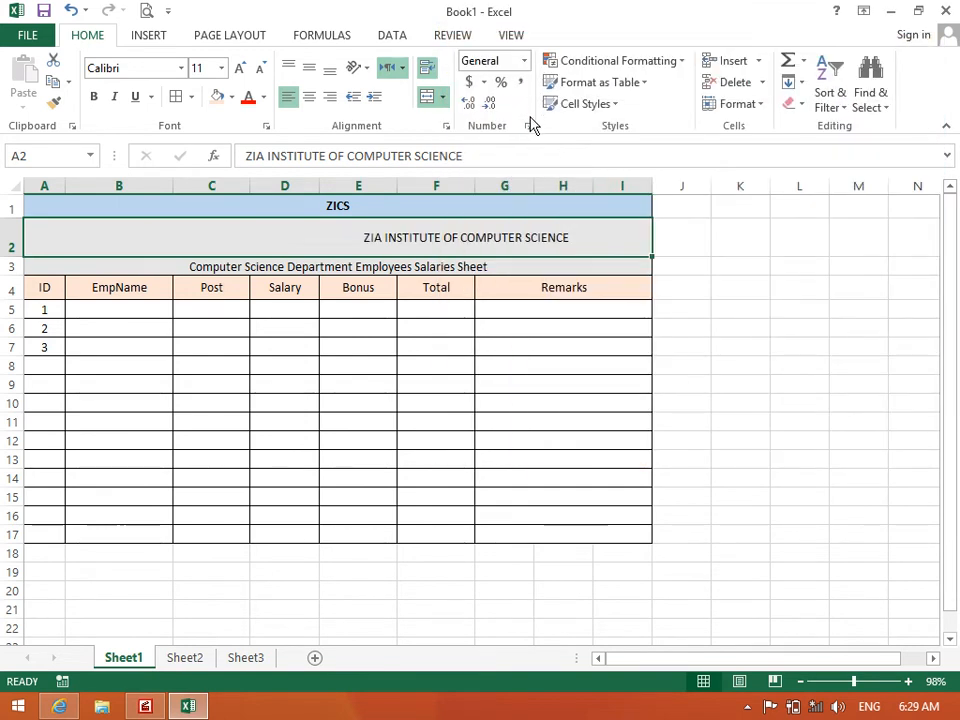
{"action": "left_click", "coordinate": [446, 127]}
{"action": "left_click", "coordinate": [637, 152]}
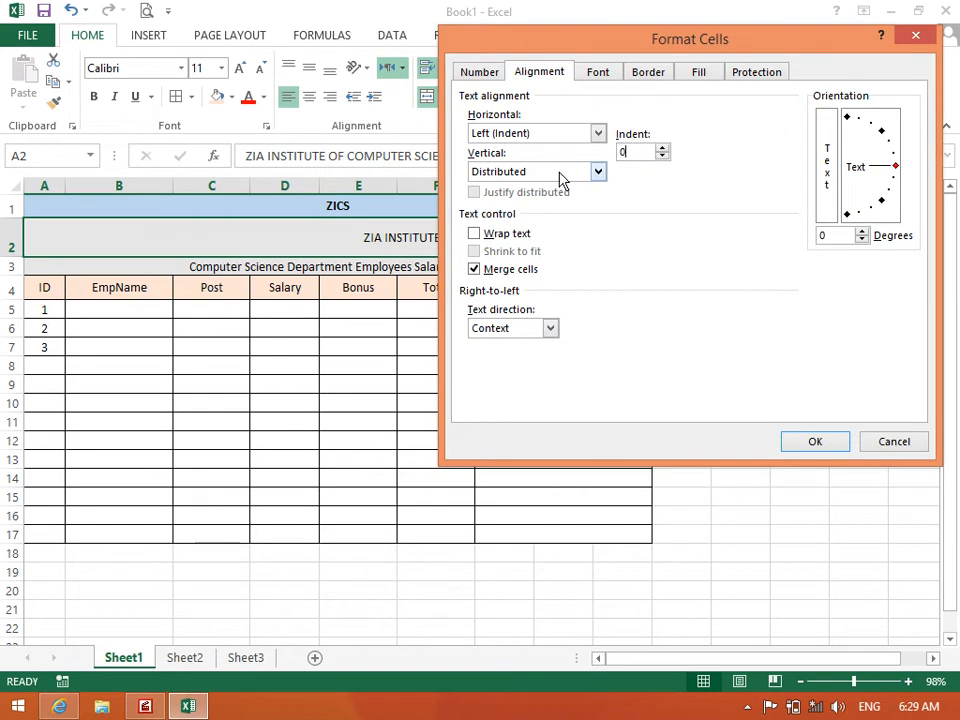
{"action": "key", "text": "Return"}
{"action": "left_click", "coordinate": [119, 366]}
Set the institute title's vertical alignment to Center
{"action": "left_click", "coordinate": [96, 245]}
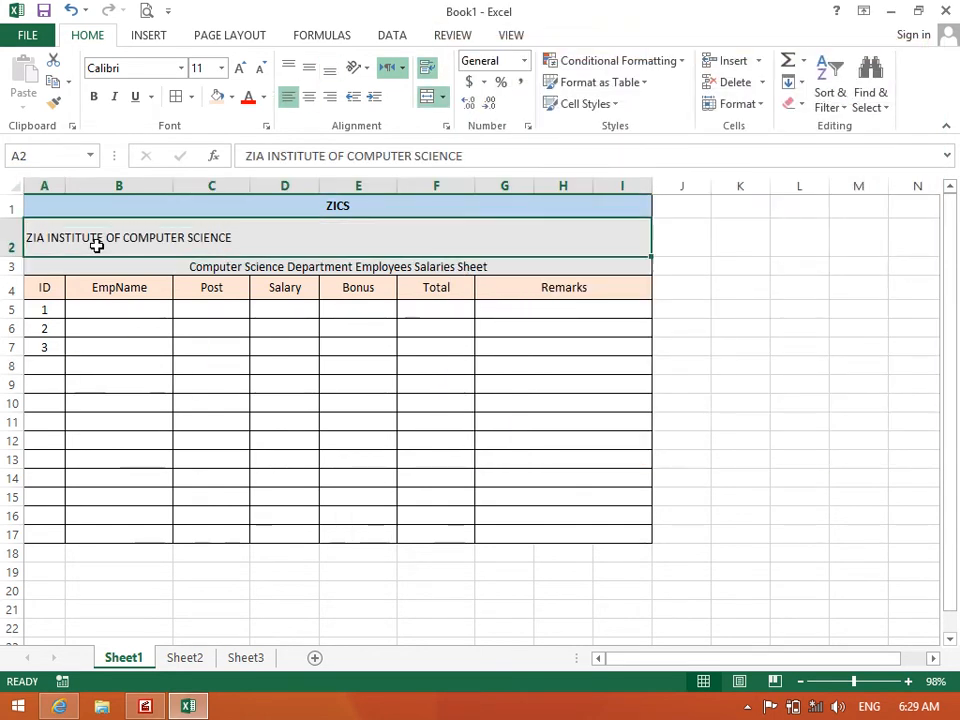
{"action": "left_click", "coordinate": [446, 127]}
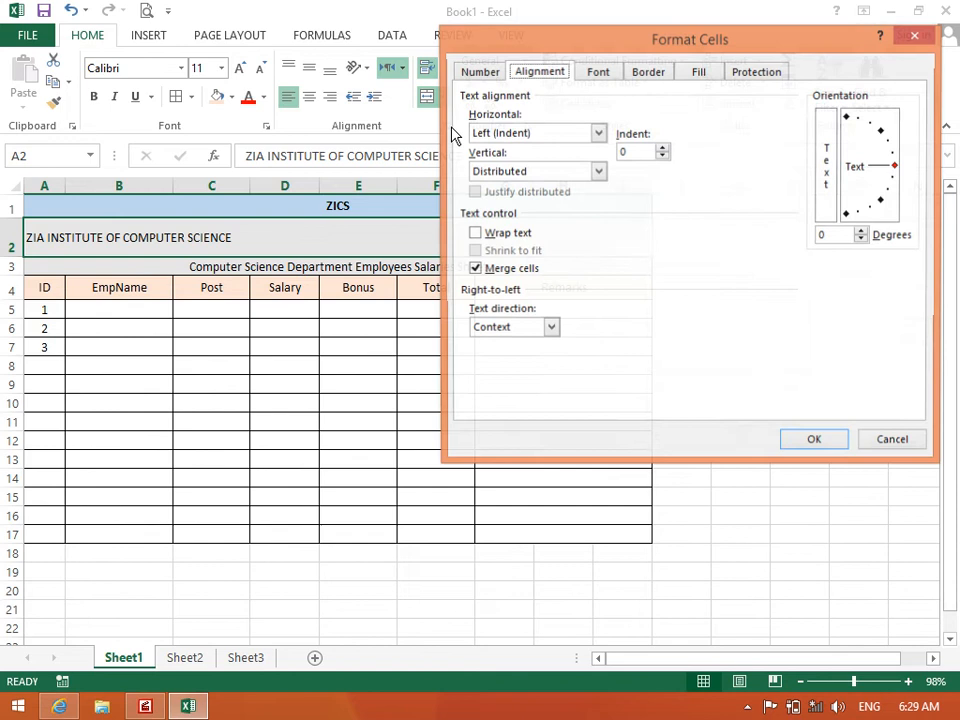
{"action": "left_click", "coordinate": [510, 172]}
{"action": "left_click", "coordinate": [514, 200]}
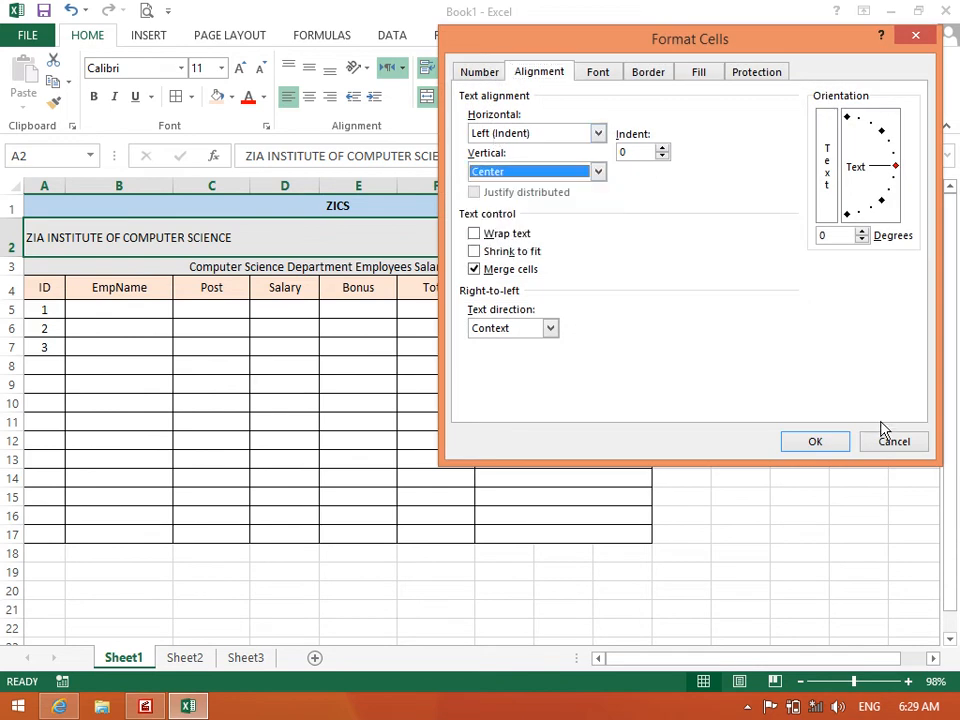
{"action": "left_click", "coordinate": [832, 447]}
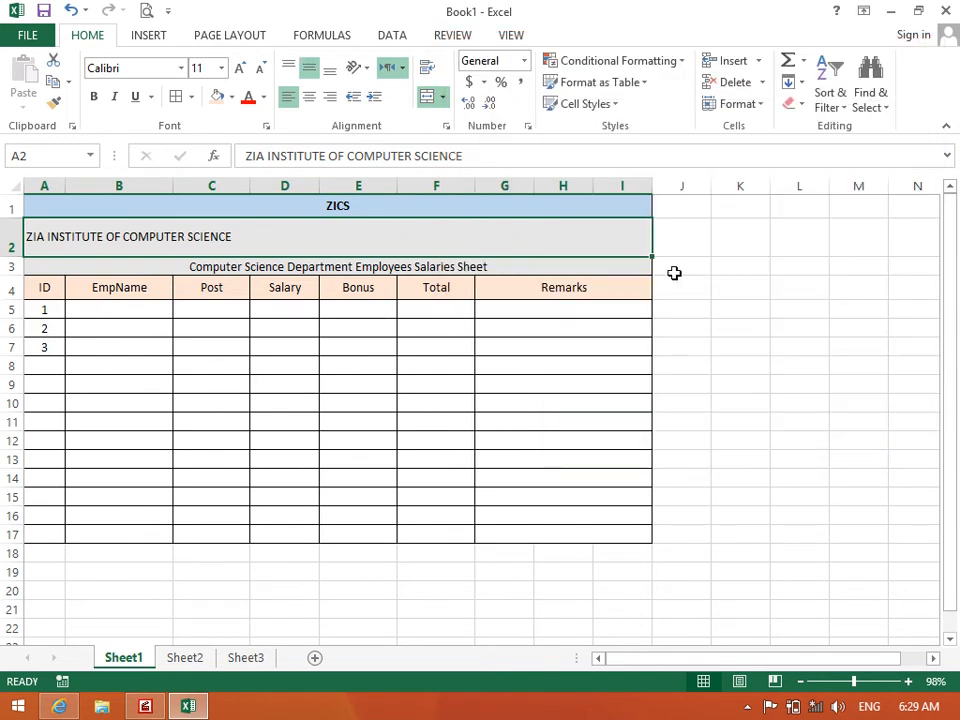
Apply Distributed (Indent) horizontal alignment to the institute title
{"action": "left_click", "coordinate": [447, 129]}
{"action": "left_click", "coordinate": [594, 136]}
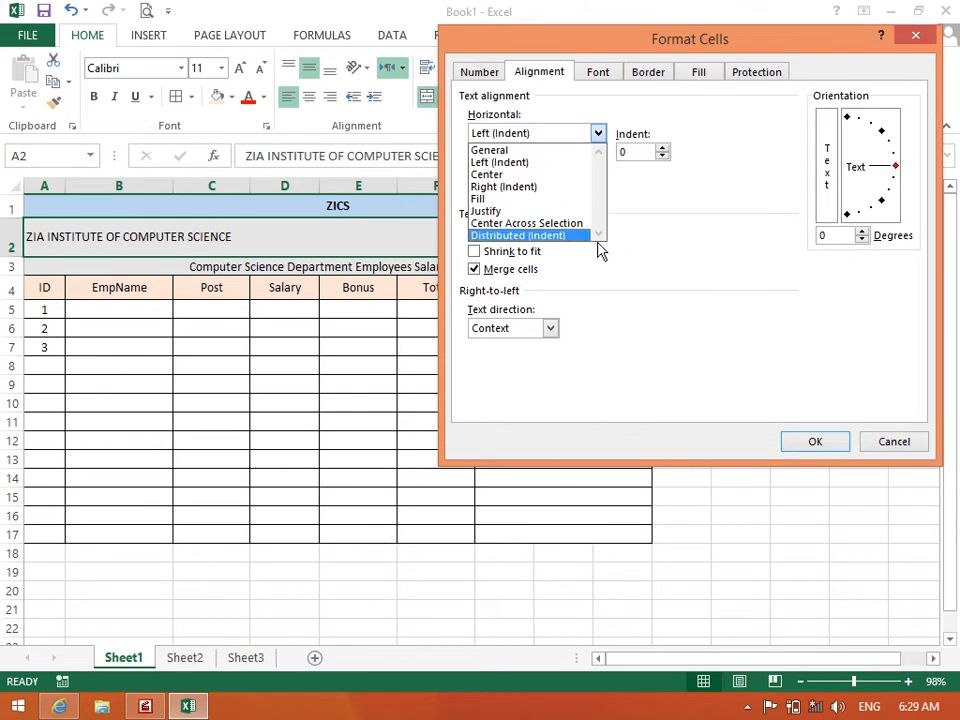
{"action": "left_click", "coordinate": [577, 236]}
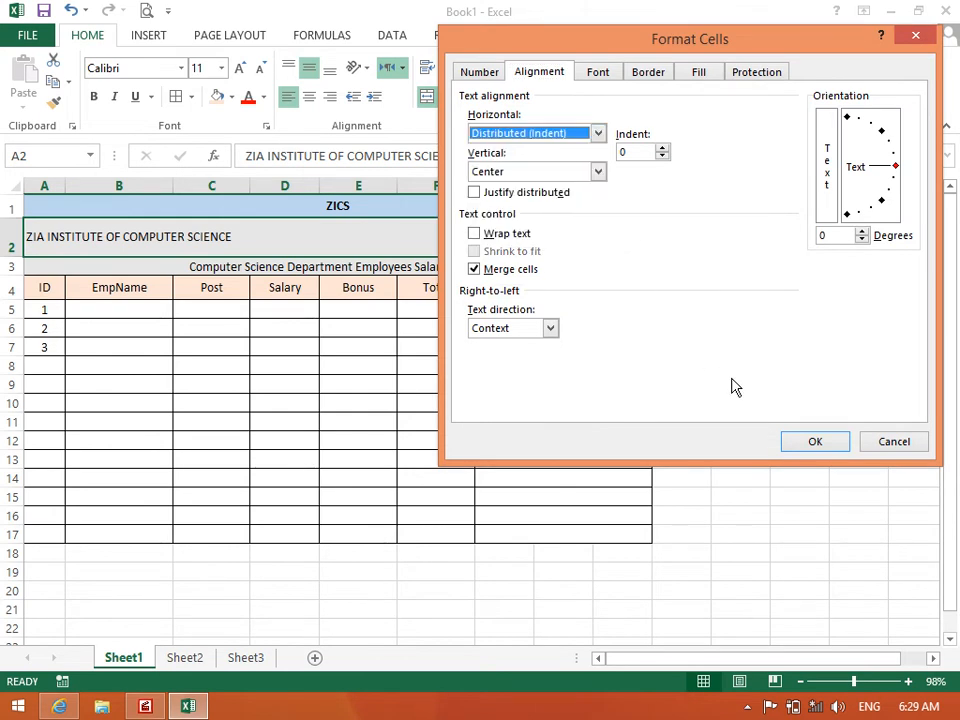
{"action": "left_click", "coordinate": [791, 440]}
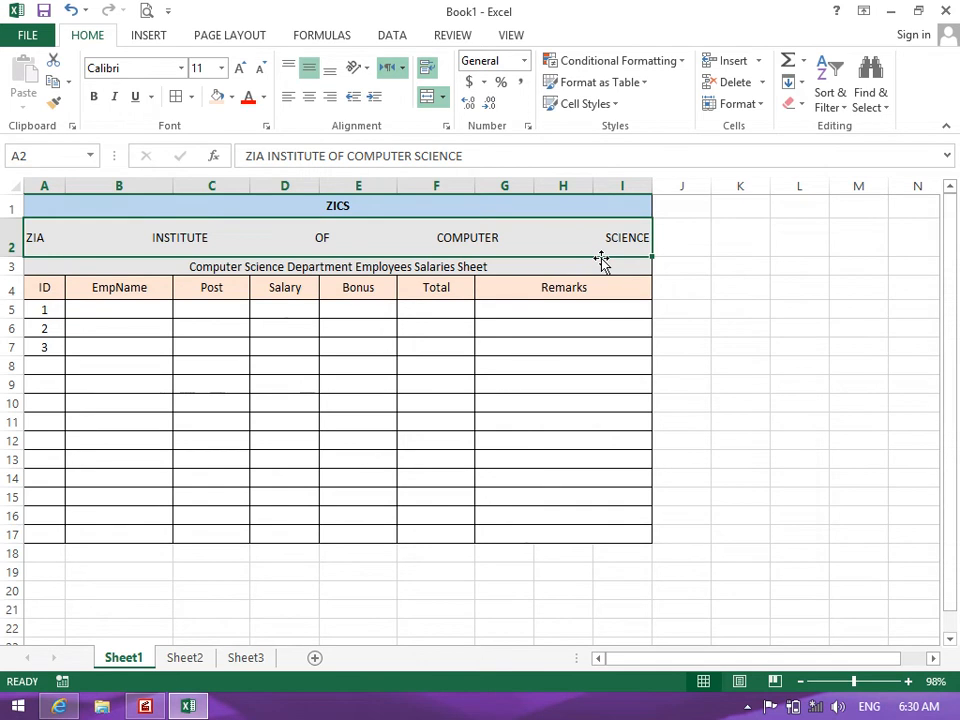
Set the title's horizontal alignment back to Center
{"action": "left_click", "coordinate": [448, 128]}
{"action": "left_click", "coordinate": [520, 136]}
{"action": "left_click", "coordinate": [519, 151]}
{"action": "left_click", "coordinate": [527, 136]}
{"action": "left_click", "coordinate": [528, 175]}
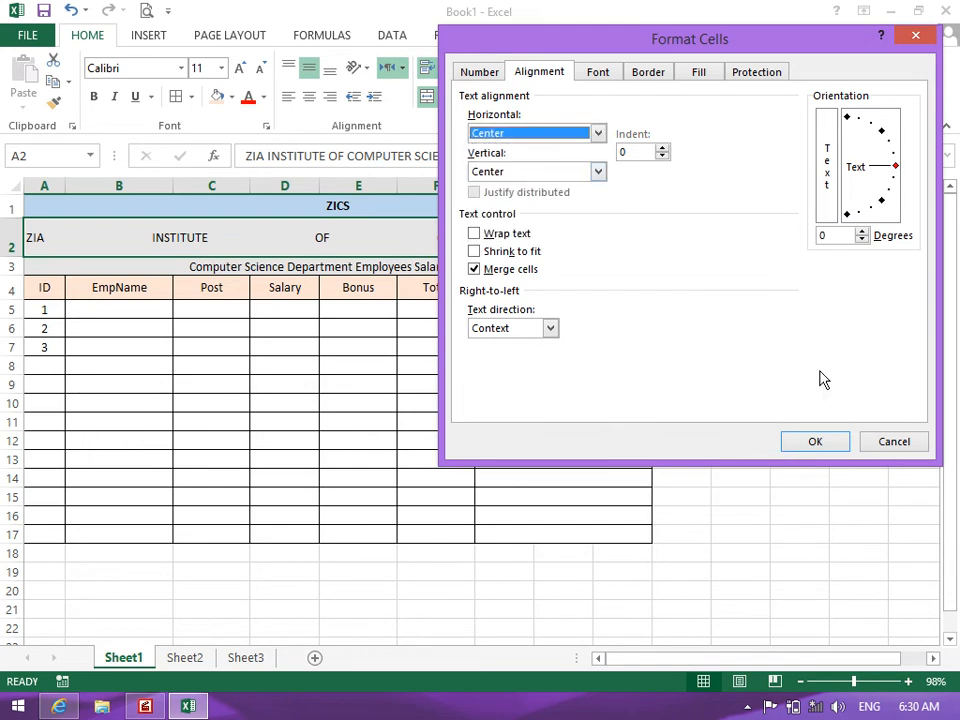
{"action": "left_click", "coordinate": [818, 441]}
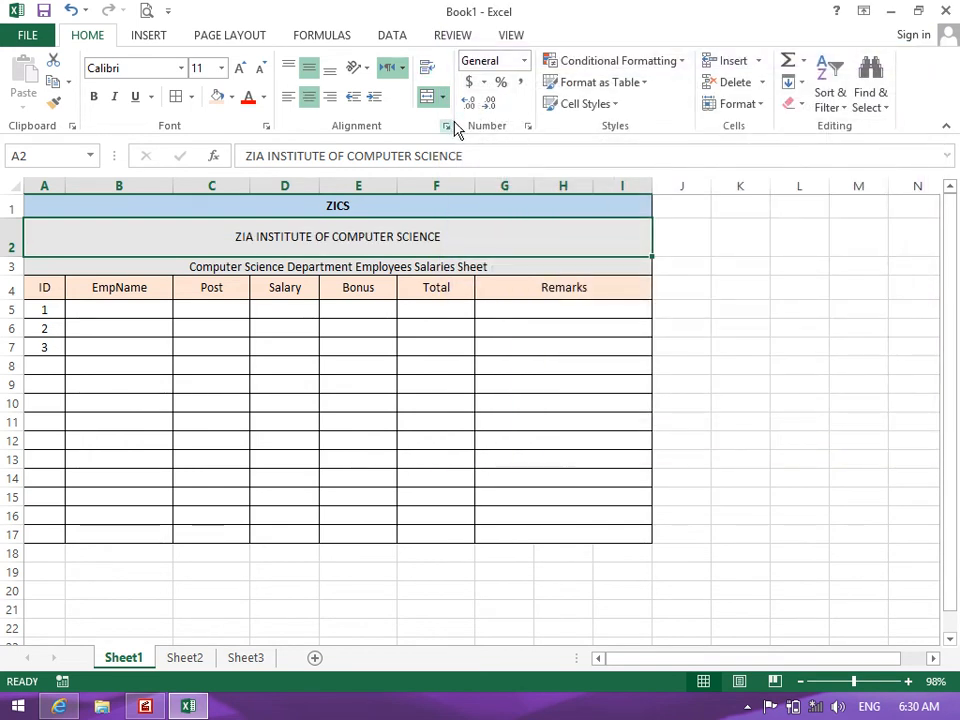
Preview Fill horizontal alignment for the title, then cancel to keep it centred
{"action": "left_click", "coordinate": [447, 126]}
{"action": "left_click", "coordinate": [530, 133]}
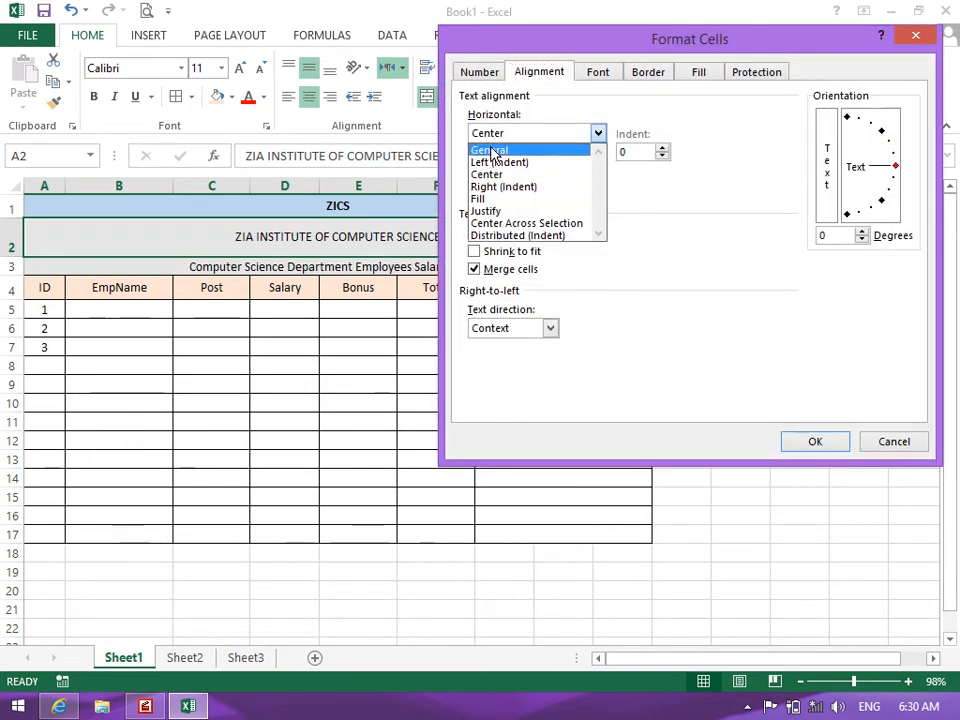
{"action": "left_click", "coordinate": [531, 200]}
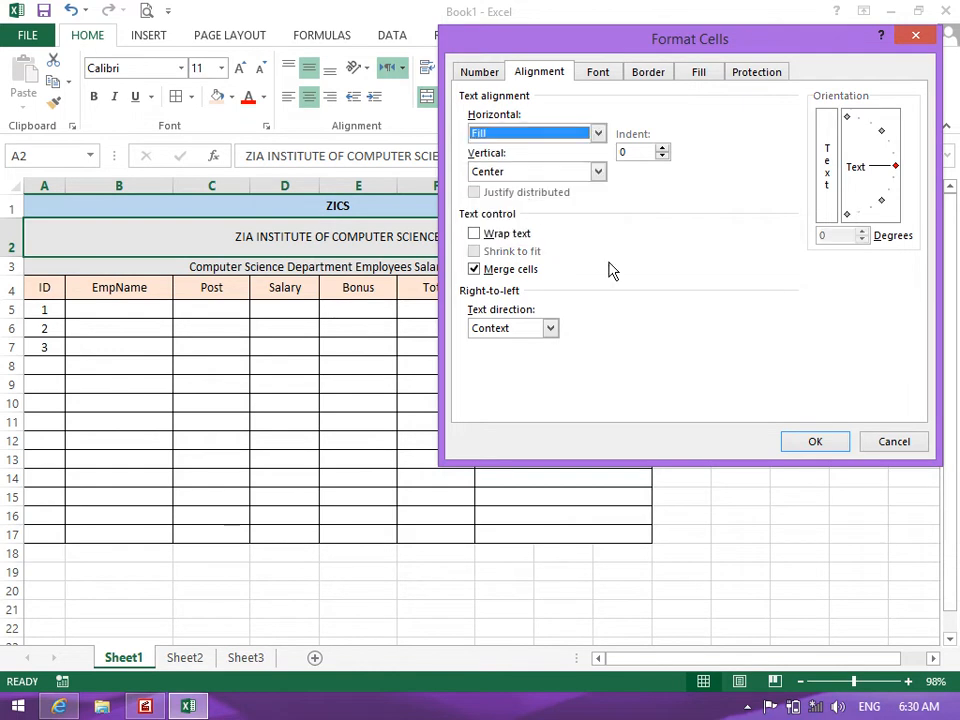
{"action": "left_click", "coordinate": [870, 441]}
{"action": "left_click", "coordinate": [41, 553]}
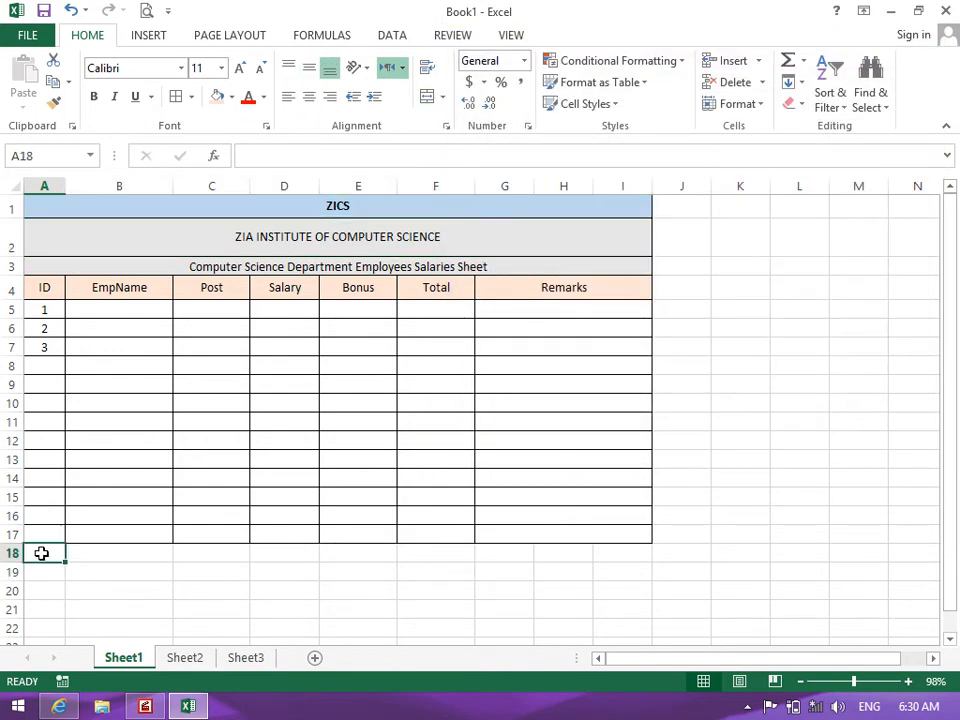
Enter * in A18 and apply Fill alignment across A18:I18 to repeat the asterisks
{"action": "type", "text": "("}
{"action": "type", "text": "*"}
{"action": "key", "text": "Return"}
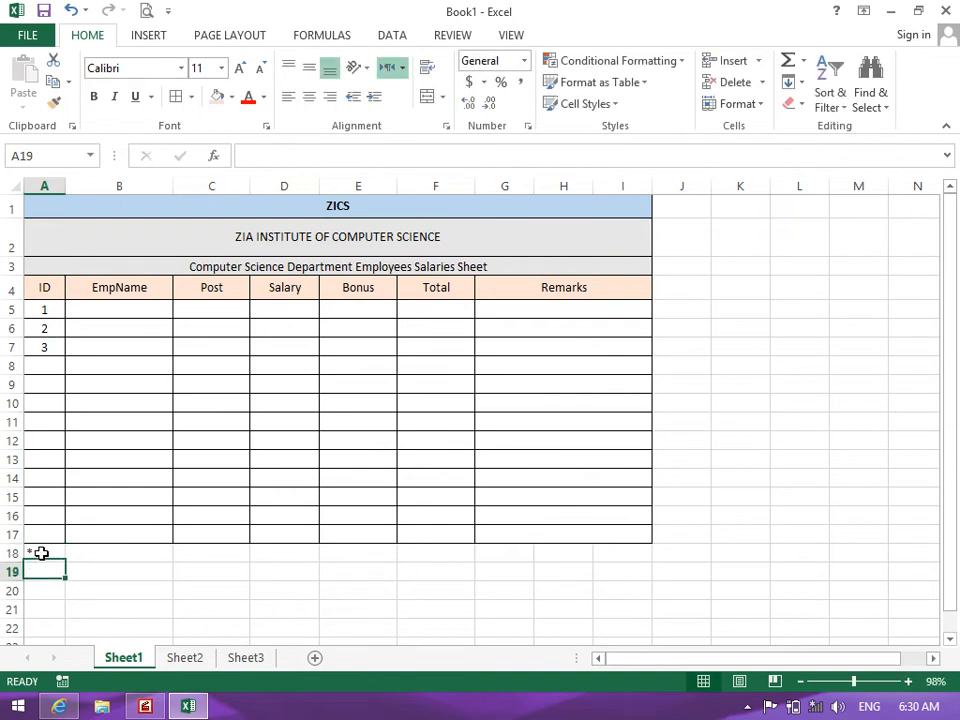
{"action": "left_click_drag", "start_coordinate": [41, 552], "coordinate": [640, 553]}
{"action": "left_click", "coordinate": [446, 127]}
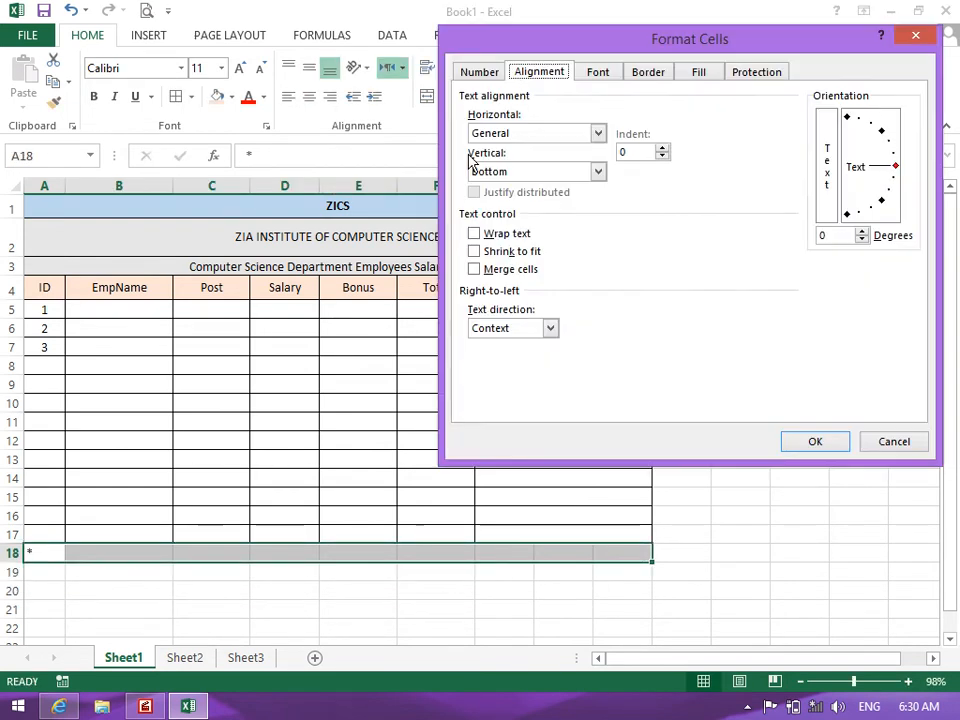
{"action": "left_click", "coordinate": [500, 133]}
{"action": "left_click", "coordinate": [506, 198]}
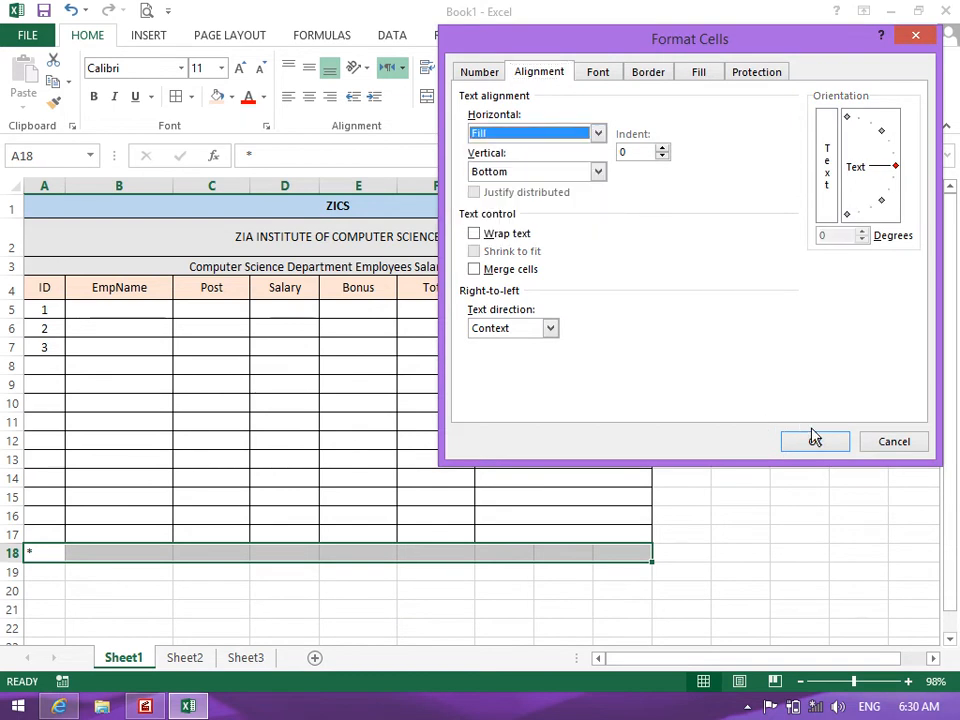
{"action": "left_click", "coordinate": [815, 438]}
{"action": "left_click", "coordinate": [630, 588]}
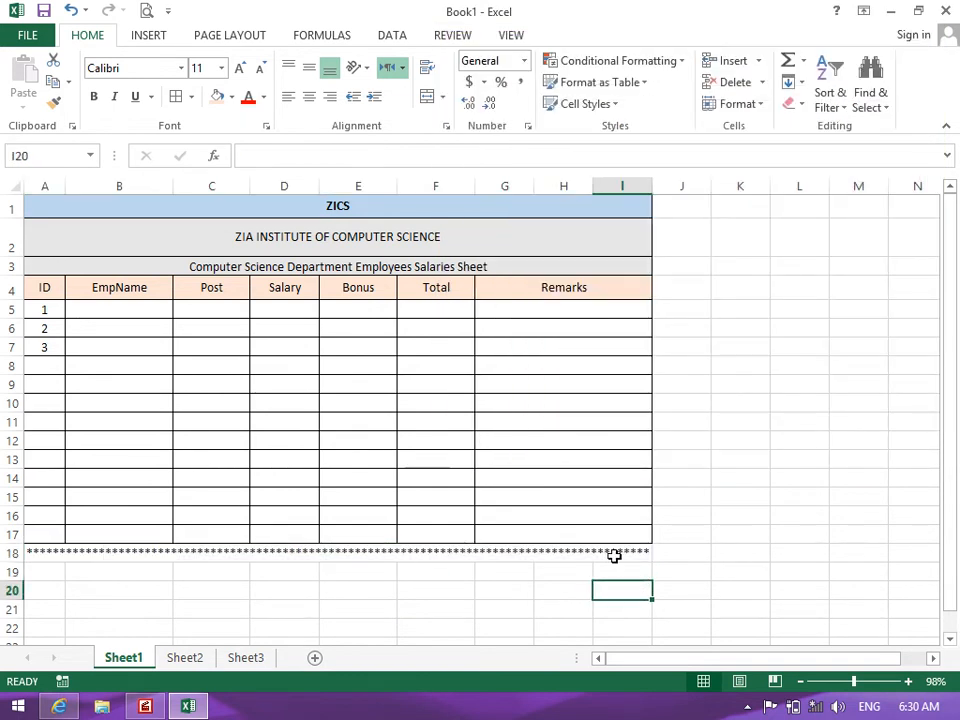
{"action": "left_click", "coordinate": [41, 568]}
{"action": "type", "text": "="}
{"action": "key", "text": "Return"}
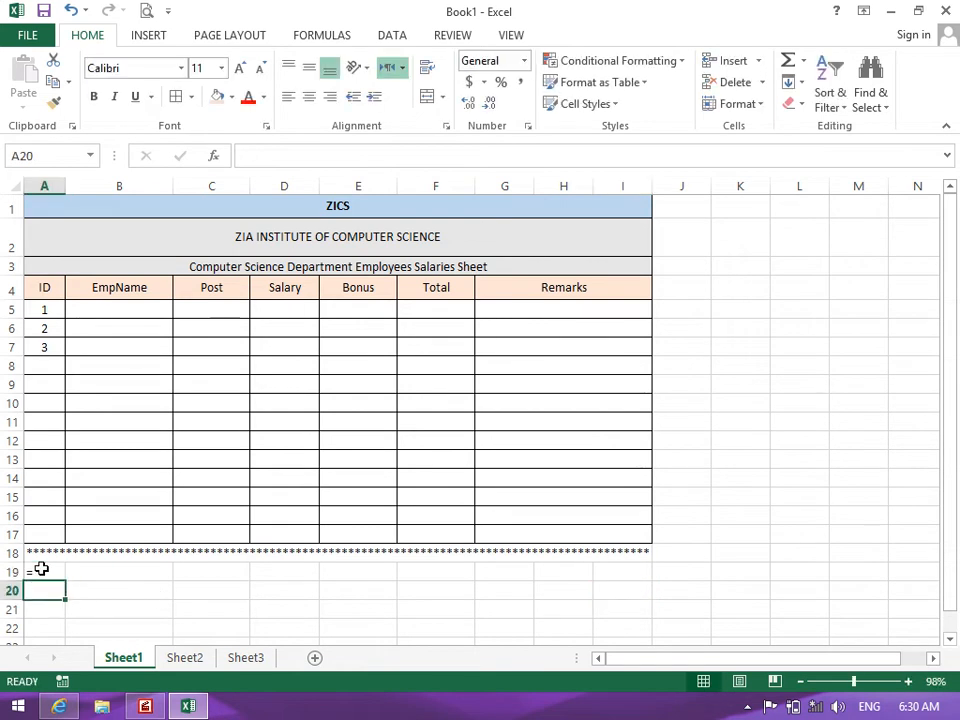
{"action": "left_click_drag", "start_coordinate": [41, 571], "coordinate": [620, 571]}
{"action": "left_click", "coordinate": [446, 127]}
{"action": "left_click", "coordinate": [530, 133]}
{"action": "left_click", "coordinate": [531, 199]}
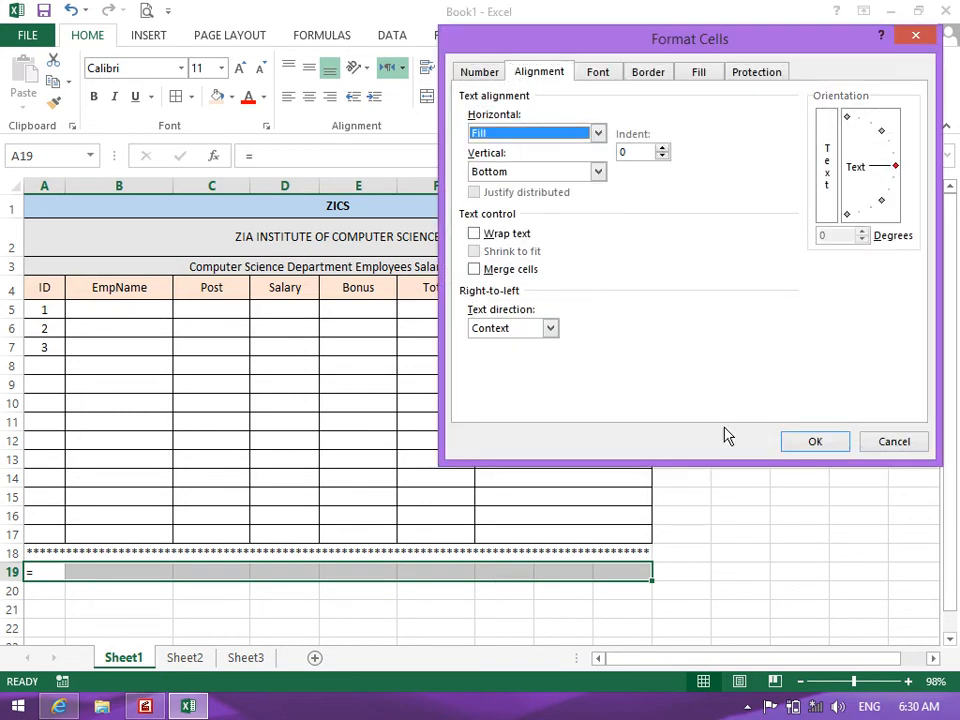
{"action": "left_click", "coordinate": [814, 439]}
{"action": "left_click", "coordinate": [791, 566]}
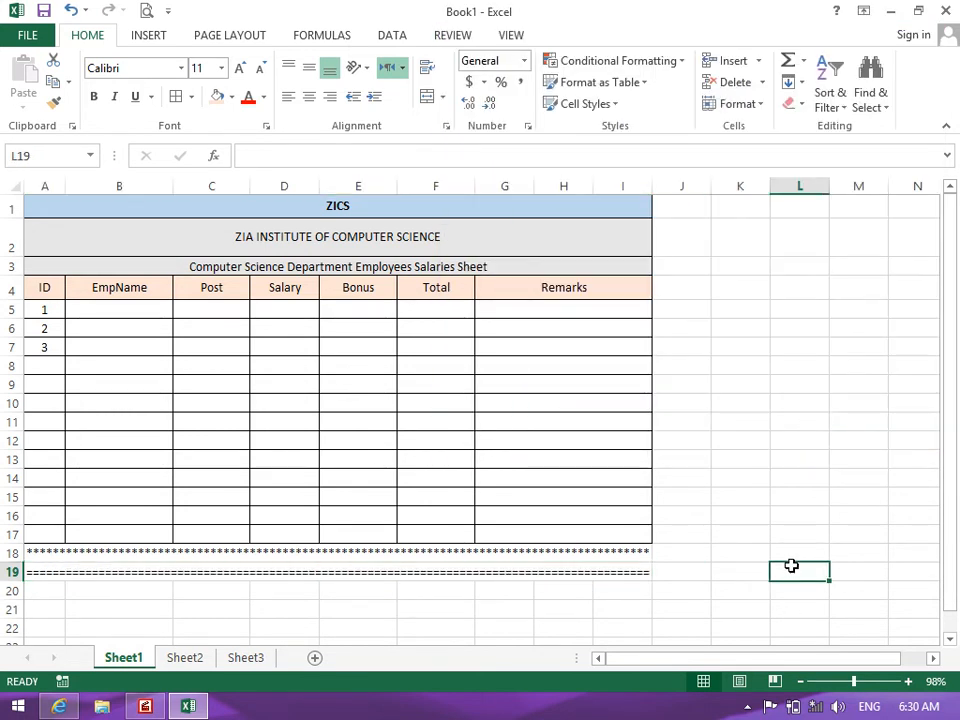
{"action": "key", "text": "ctrl+z"}
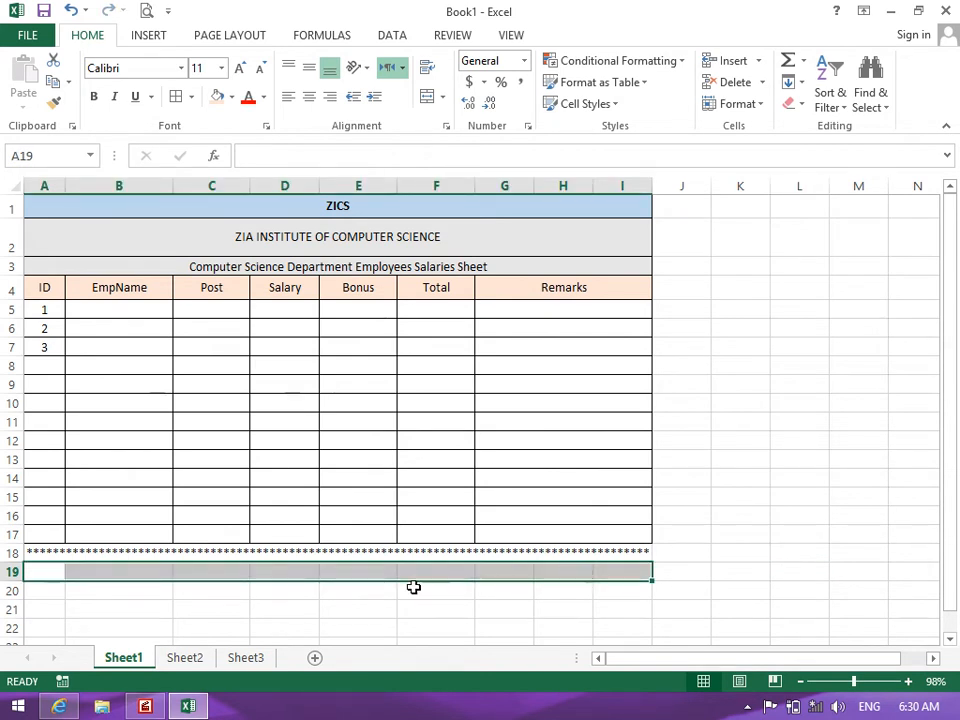
{"action": "left_click", "coordinate": [356, 516]}
Apply Right (Indent), then Left (Indent), horizontal alignment to the A2 title via Format Cells
{"action": "left_click", "coordinate": [396, 240]}
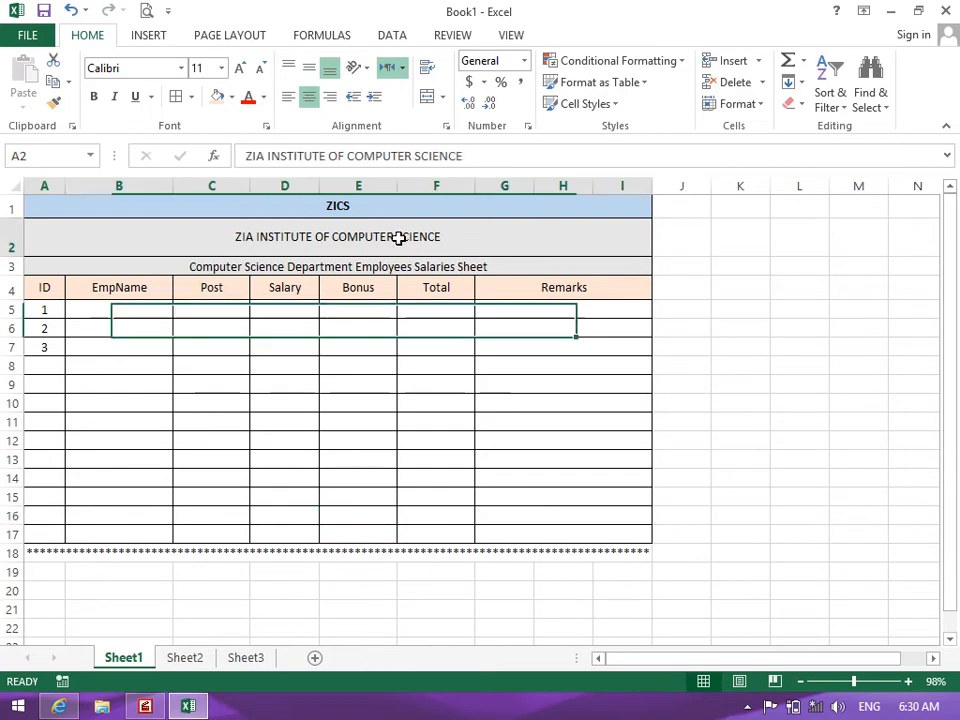
{"action": "left_click", "coordinate": [447, 125]}
{"action": "left_click", "coordinate": [489, 133]}
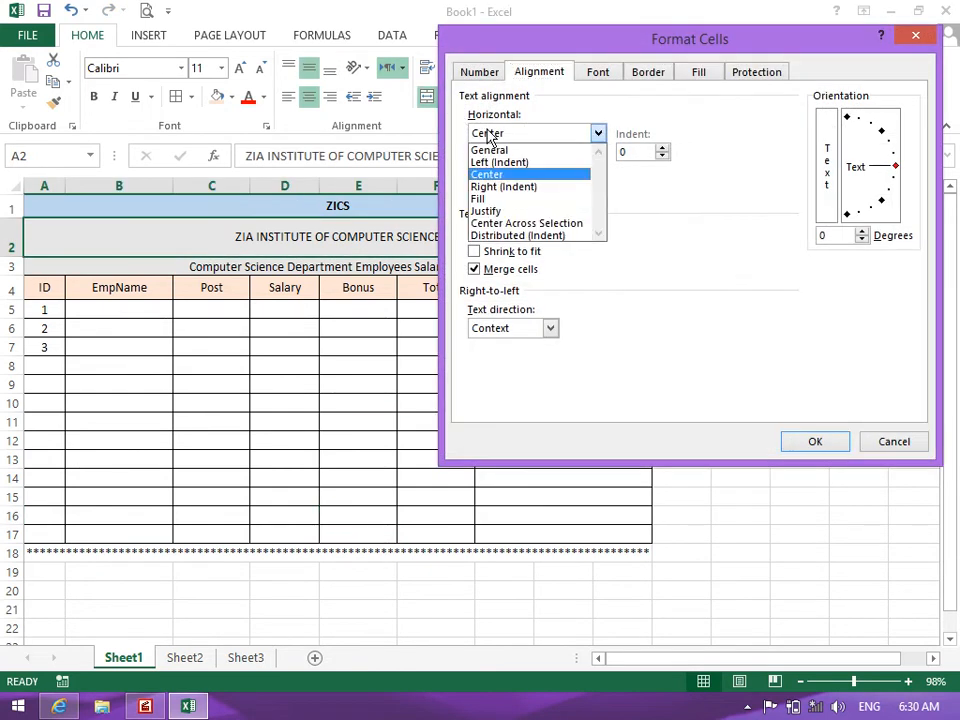
{"action": "left_click", "coordinate": [493, 184]}
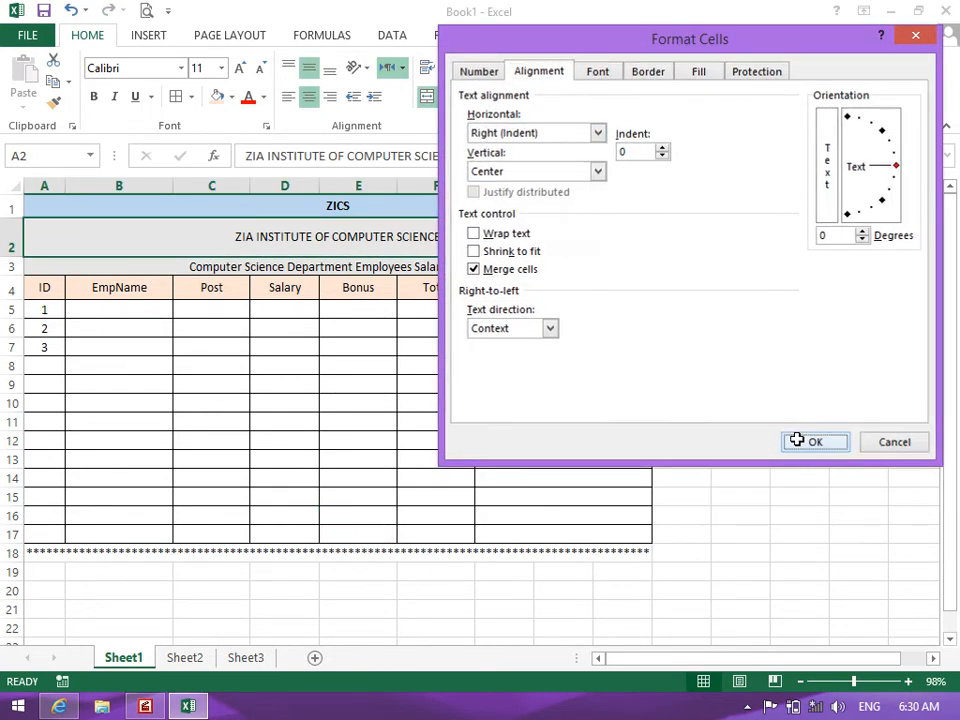
{"action": "left_click", "coordinate": [808, 438]}
{"action": "left_click", "coordinate": [448, 126]}
{"action": "left_click", "coordinate": [493, 133]}
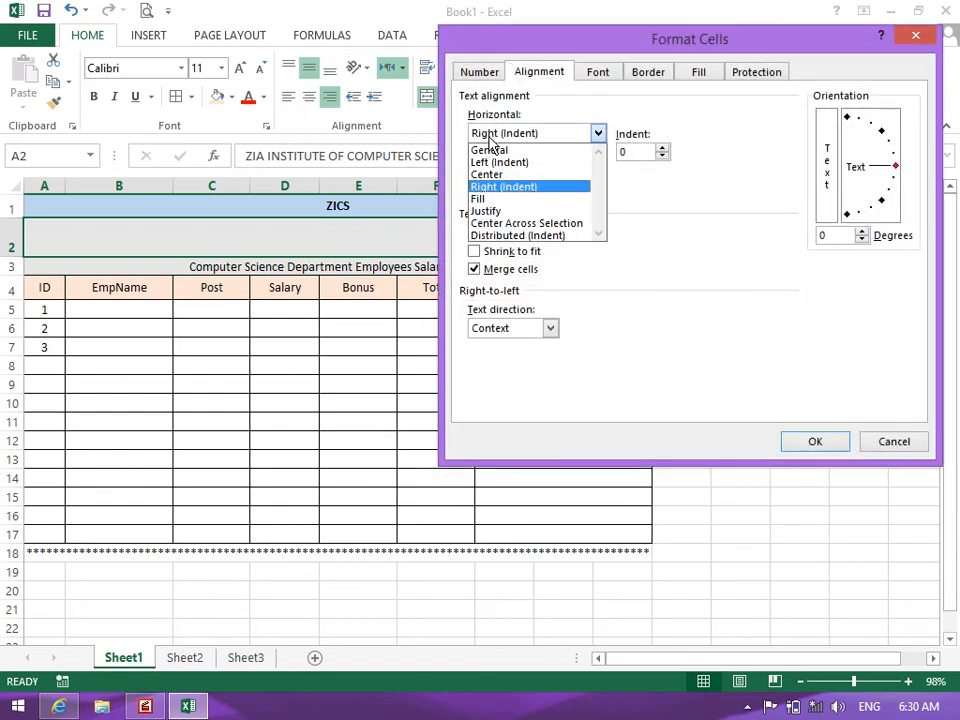
{"action": "left_click", "coordinate": [497, 162]}
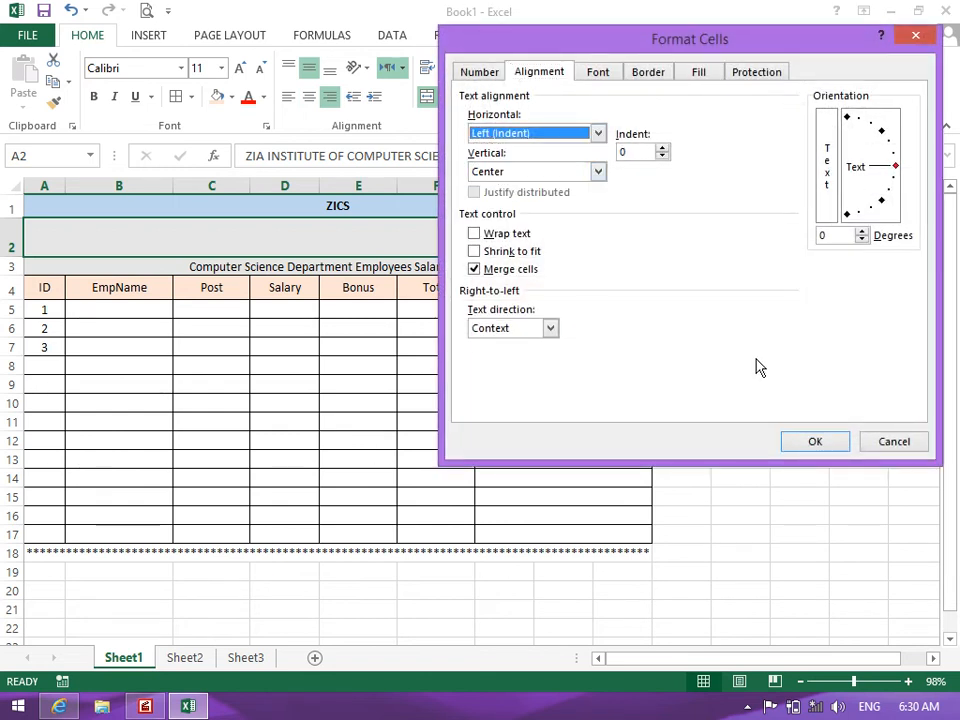
{"action": "left_click", "coordinate": [815, 441]}
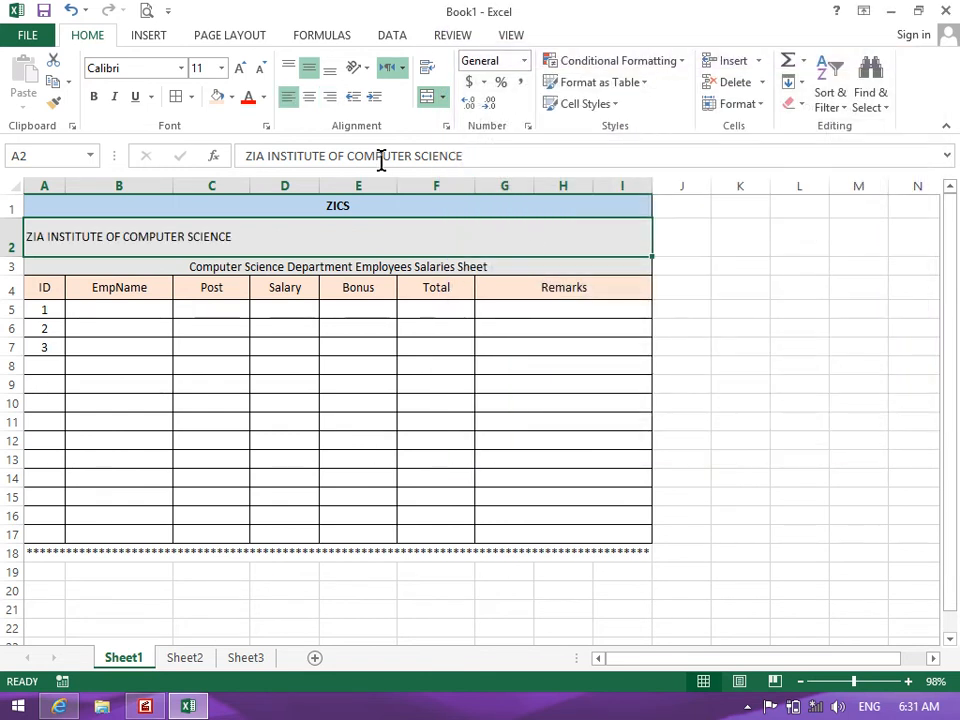
Align the title right, then center it, then reset Horizontal alignment to General
{"action": "left_click", "coordinate": [326, 97]}
{"action": "left_click", "coordinate": [308, 97]}
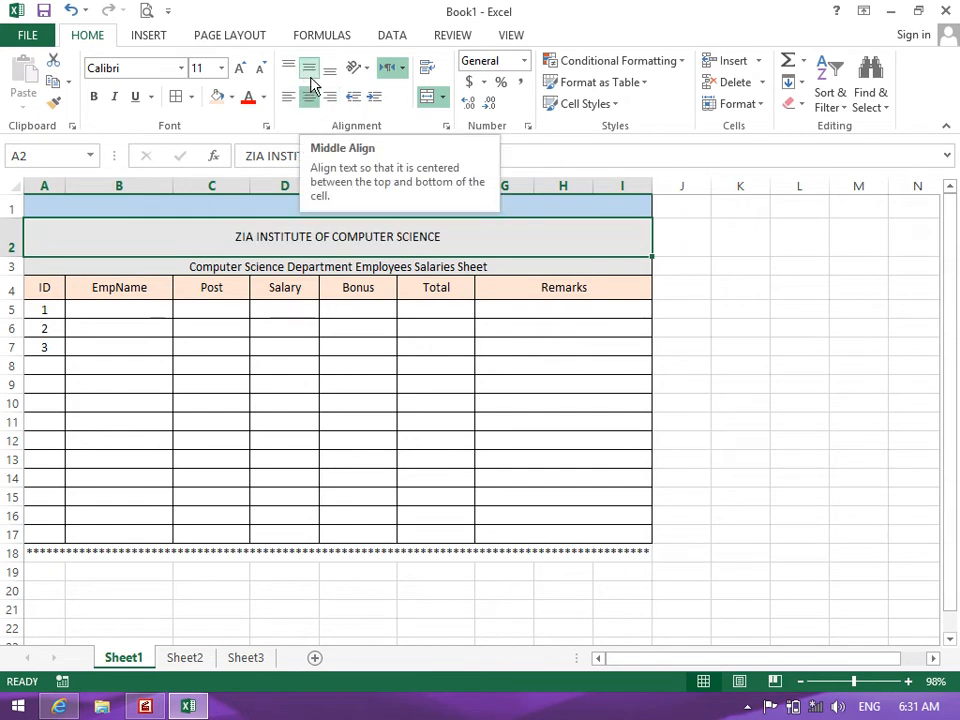
{"action": "left_click", "coordinate": [446, 127]}
{"action": "left_click", "coordinate": [484, 133]}
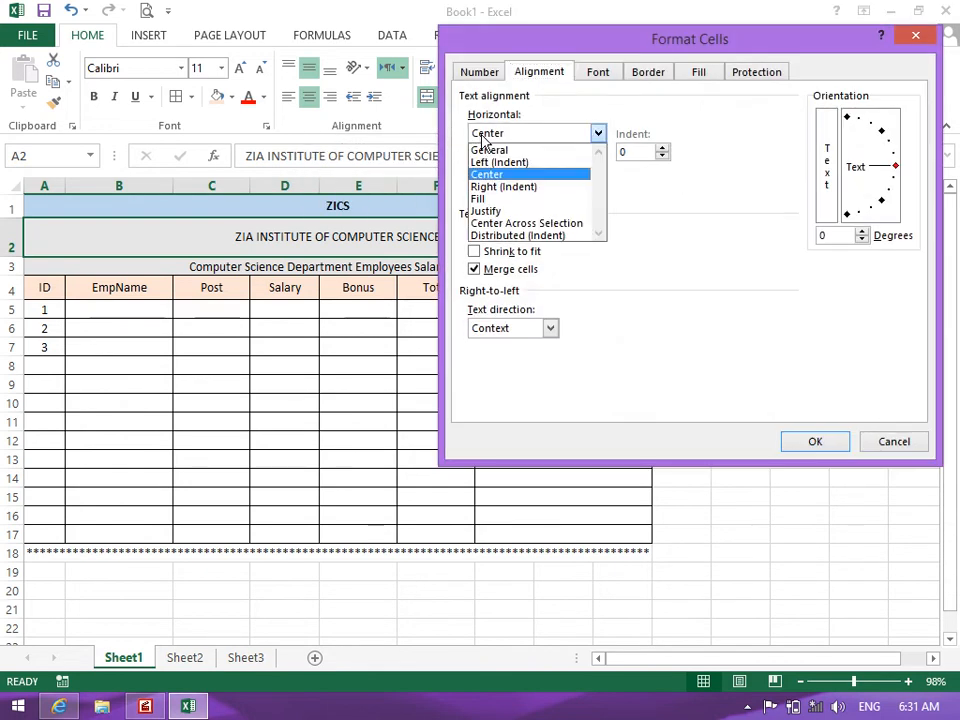
{"action": "left_click", "coordinate": [486, 148]}
{"action": "left_click", "coordinate": [808, 441]}
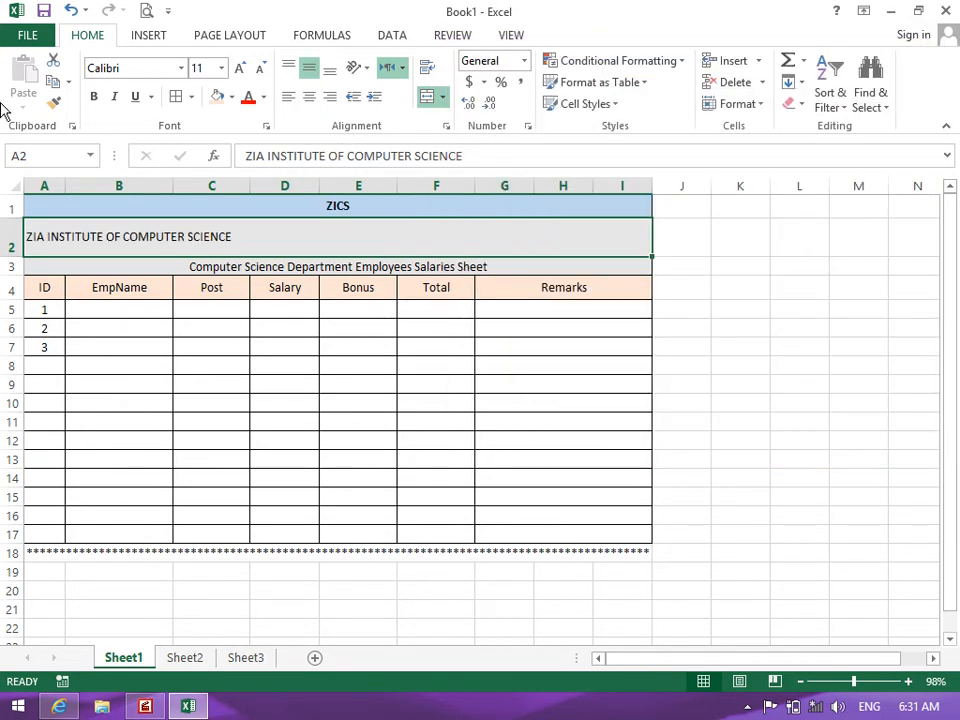
Indent the A2 title to 1 in Format Cells, then increase its indent three more times
{"action": "left_click", "coordinate": [446, 127]}
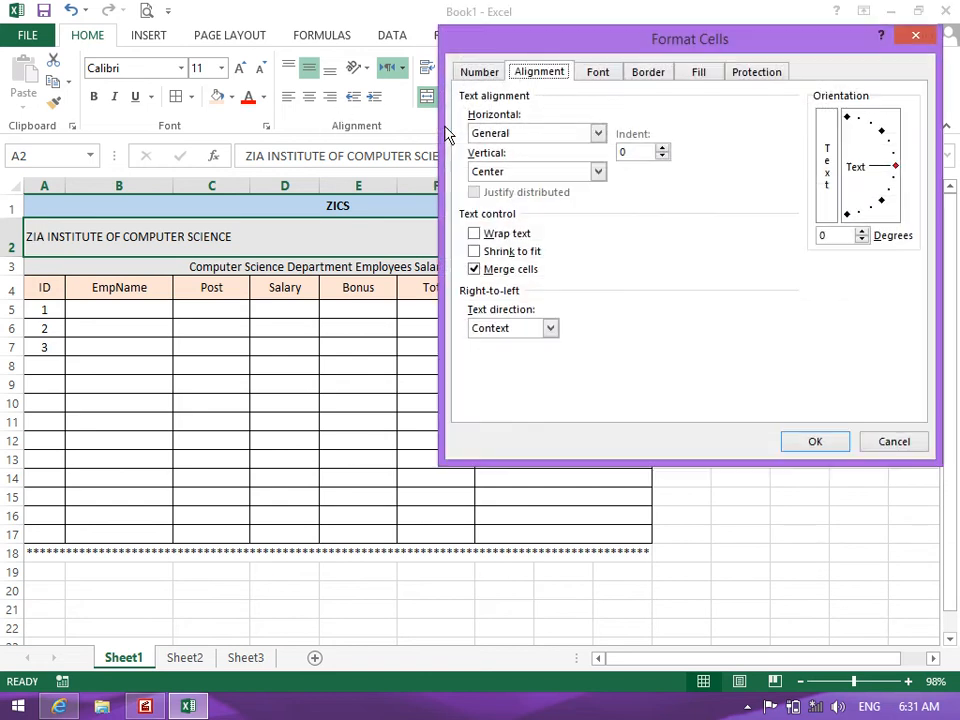
{"action": "left_click", "coordinate": [662, 148]}
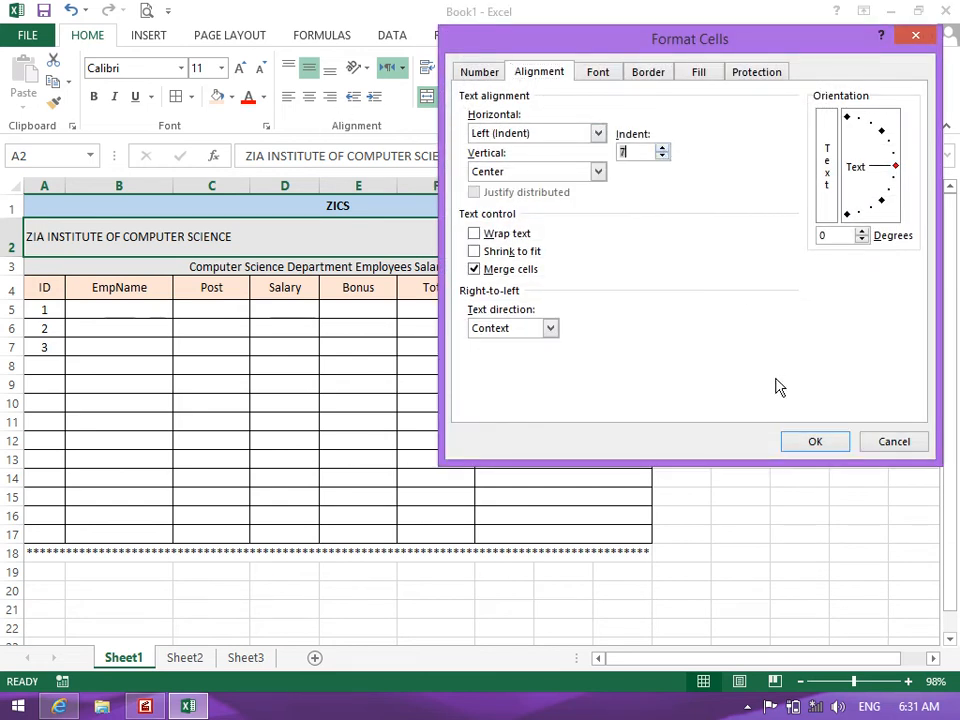
{"action": "left_click", "coordinate": [812, 441]}
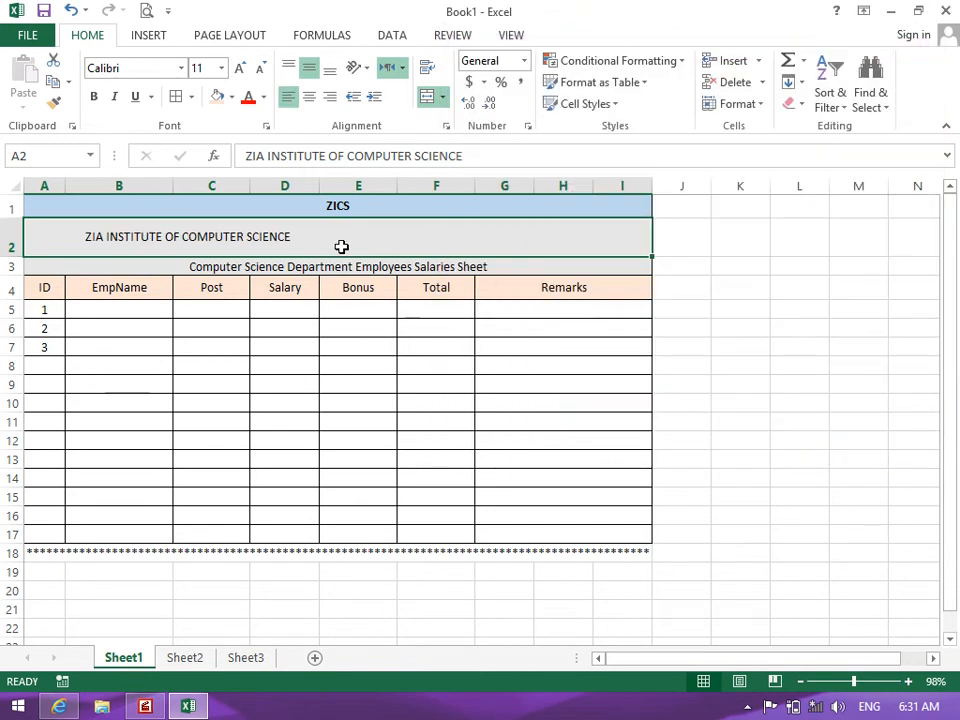
{"action": "left_click", "coordinate": [380, 104]}
{"action": "left_click", "coordinate": [380, 104]}
{"action": "left_click", "coordinate": [380, 104]}
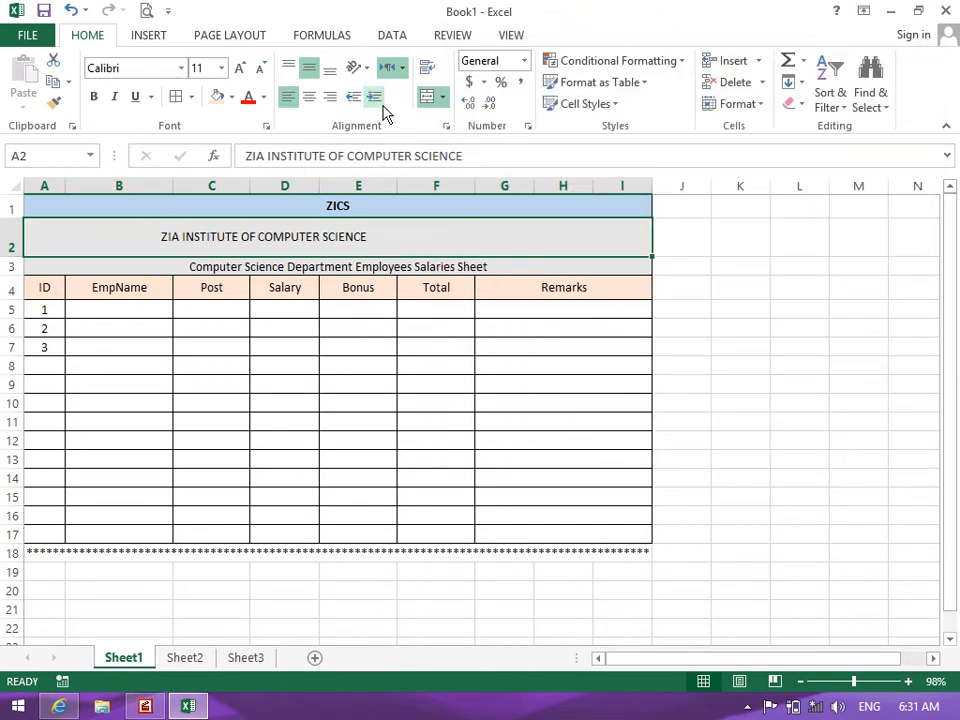
Reset the title's indent from 16 to 0 and center it horizontally
{"action": "left_click", "coordinate": [447, 126]}
{"action": "left_click_drag", "start_coordinate": [633, 152], "coordinate": [539, 137]}
{"action": "type", "text": "0"}
{"action": "key", "text": "Return"}
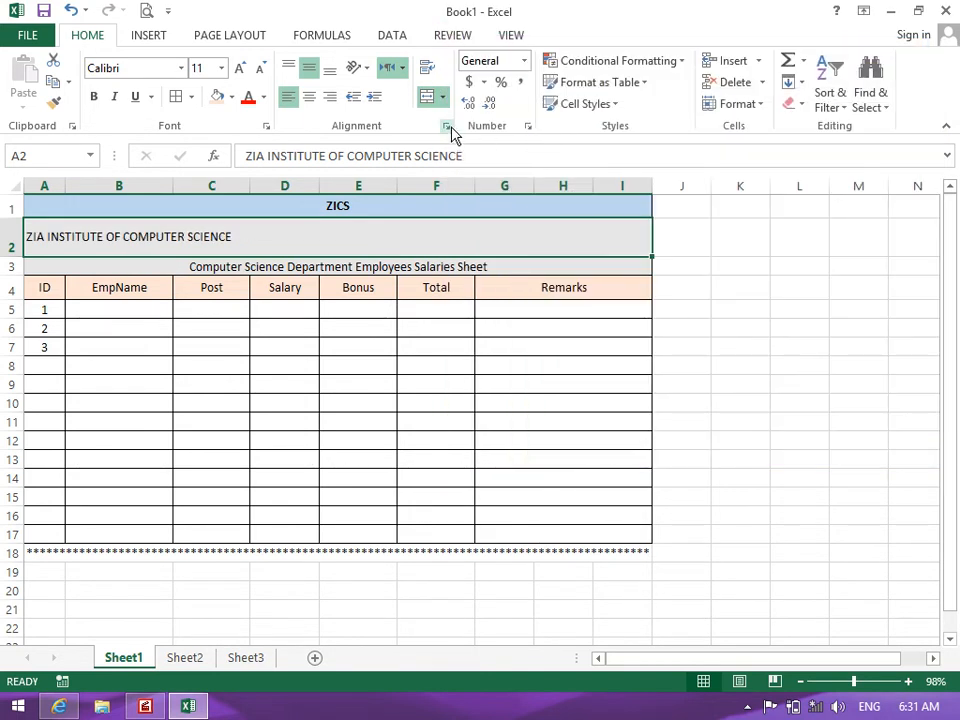
{"action": "left_click", "coordinate": [309, 97]}
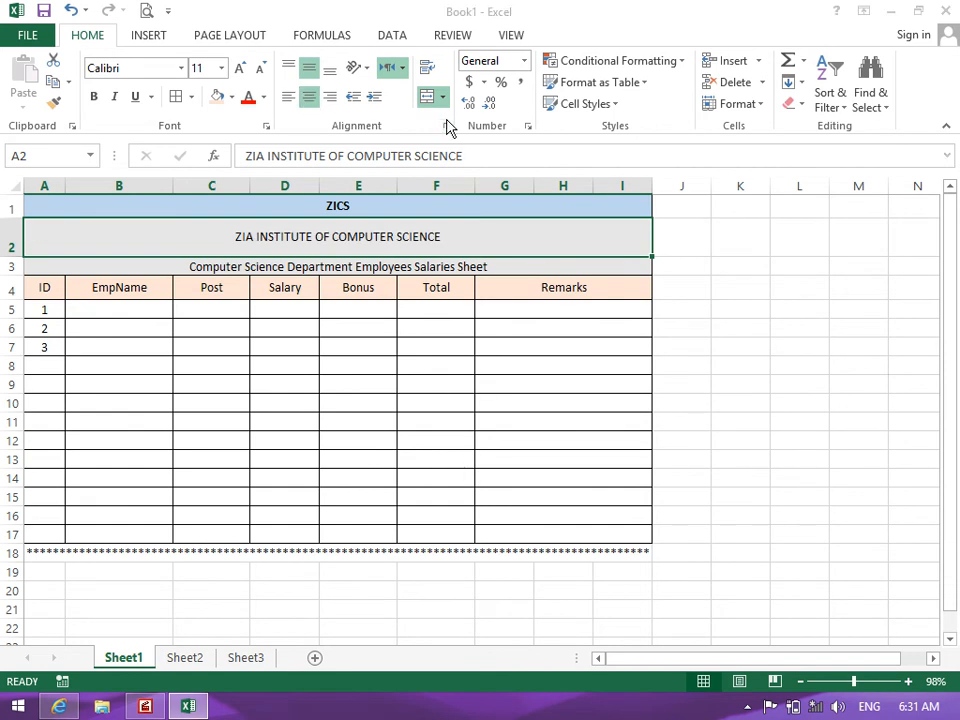
{"action": "left_click", "coordinate": [447, 126]}
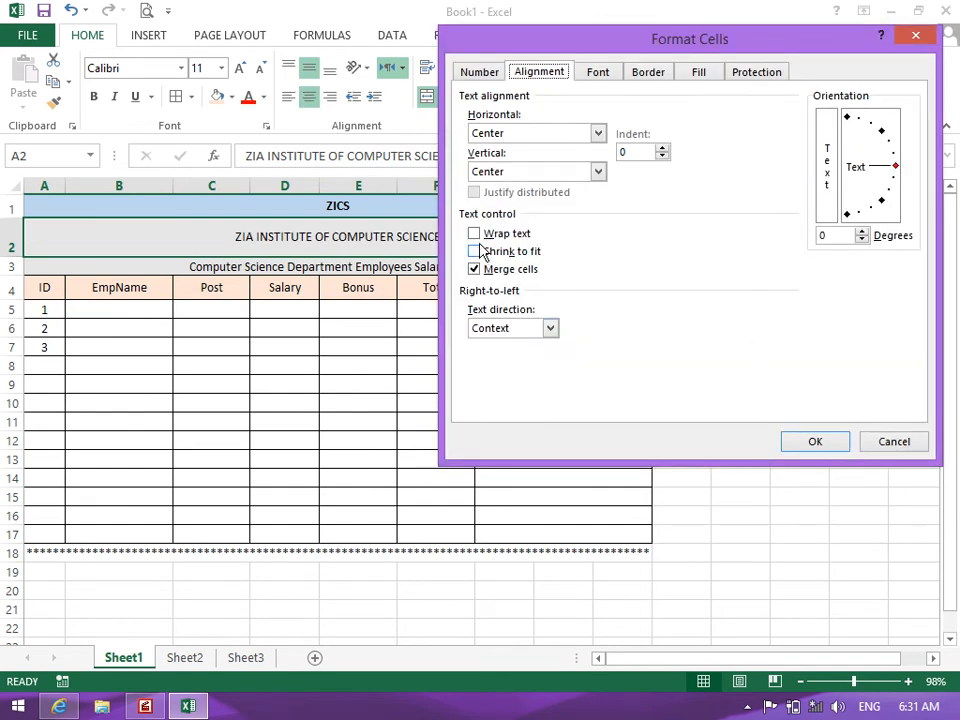
{"action": "left_click", "coordinate": [868, 443]}
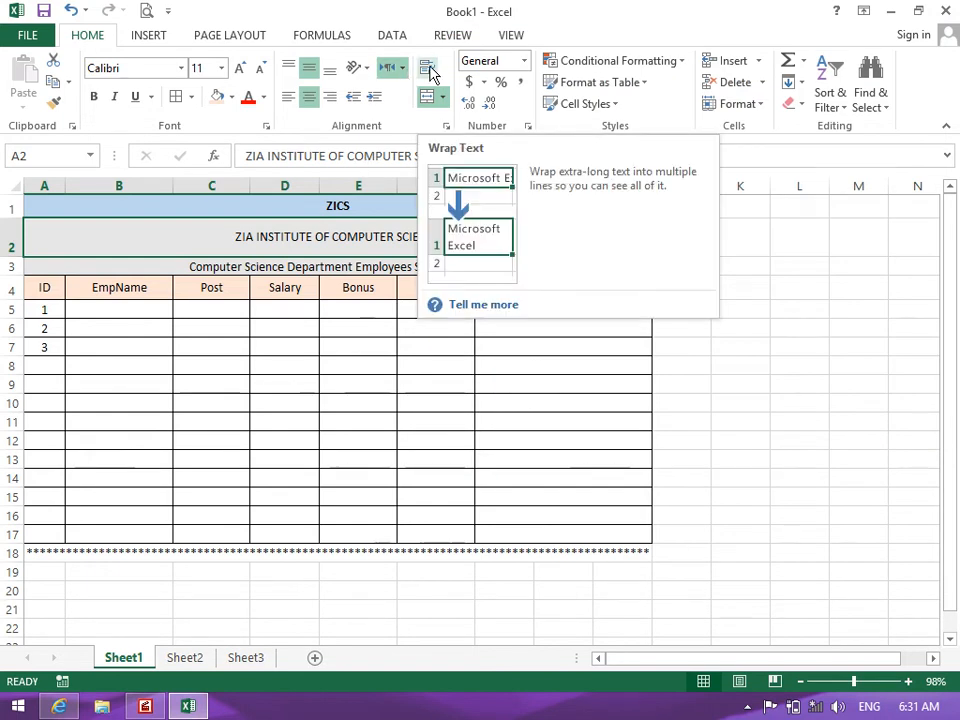
Enter the first employee's full name in B5, then try Wrap text on it and undo
{"action": "left_click", "coordinate": [95, 310]}
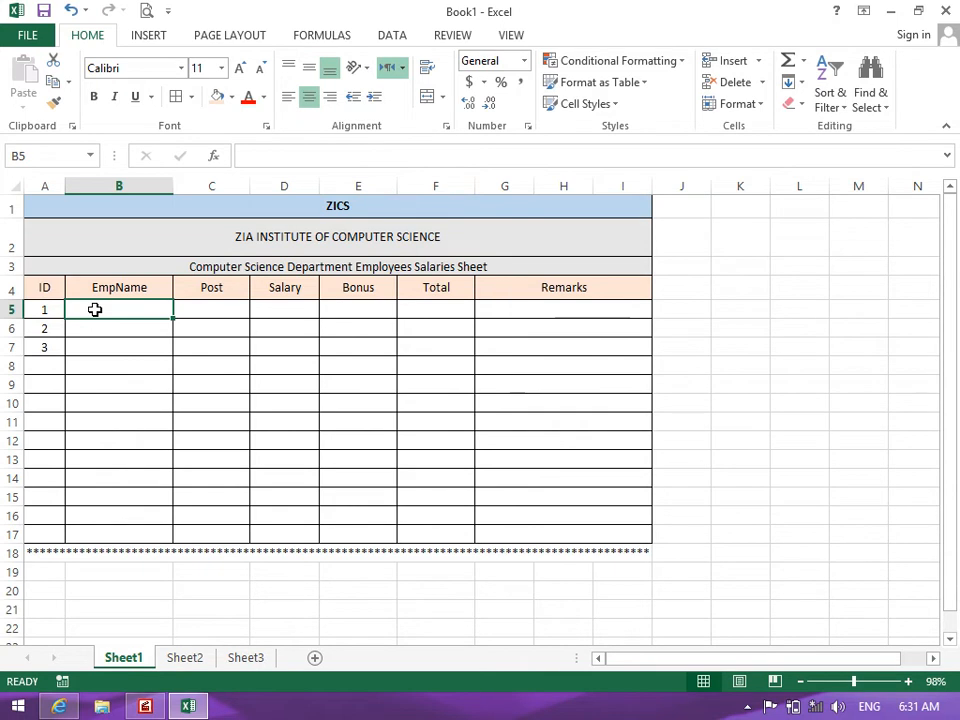
{"action": "key", "text": "Return"}
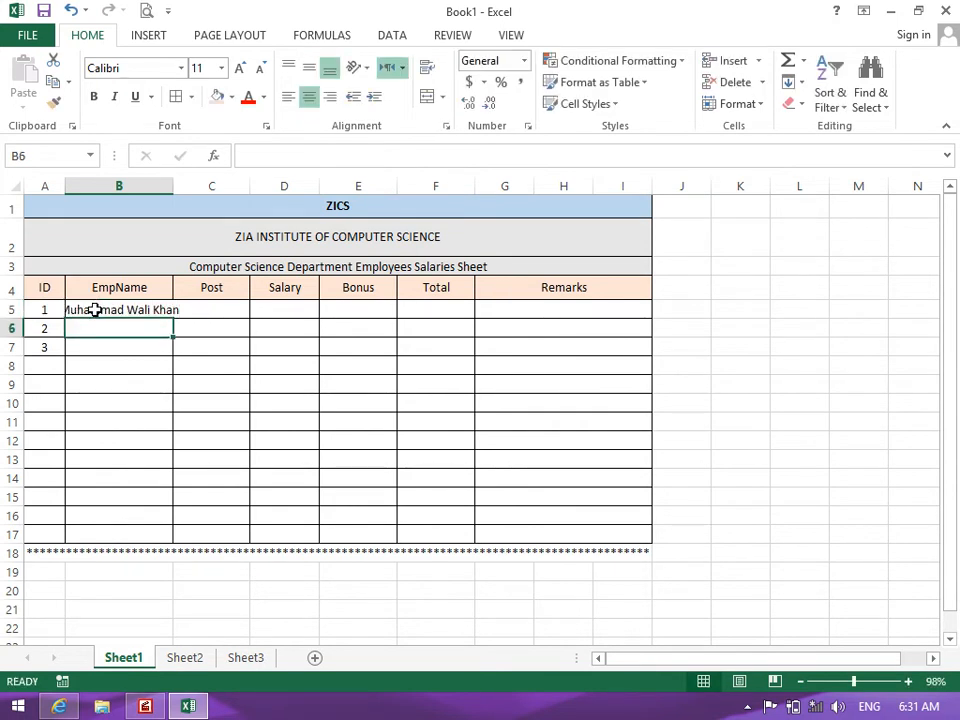
{"action": "left_click", "coordinate": [95, 310]}
{"action": "left_click", "coordinate": [446, 126]}
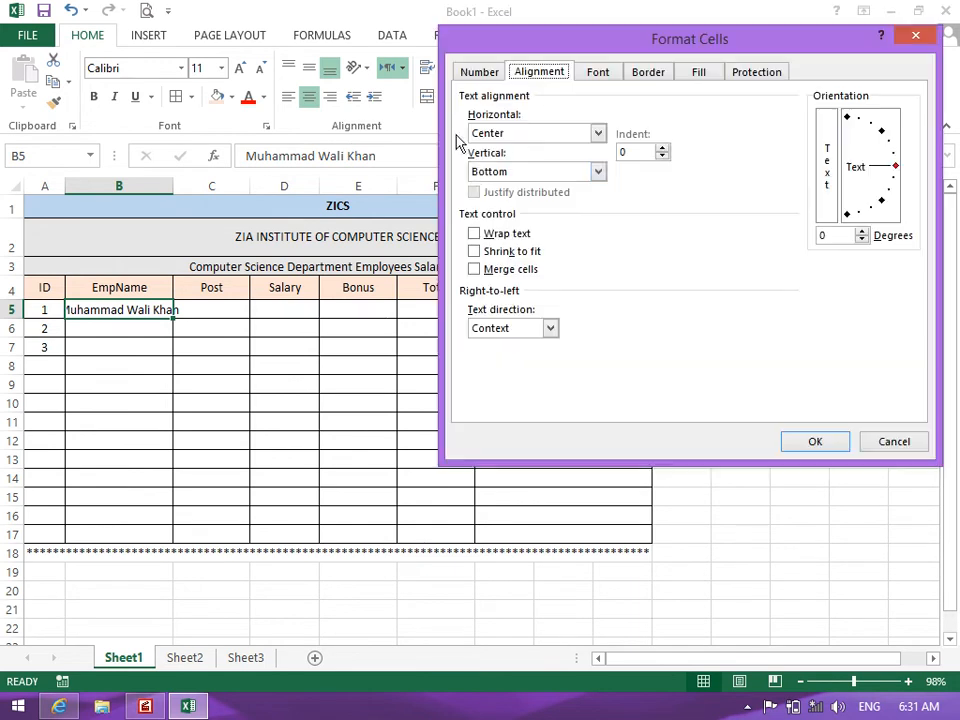
{"action": "left_click", "coordinate": [492, 232]}
{"action": "left_click", "coordinate": [808, 440]}
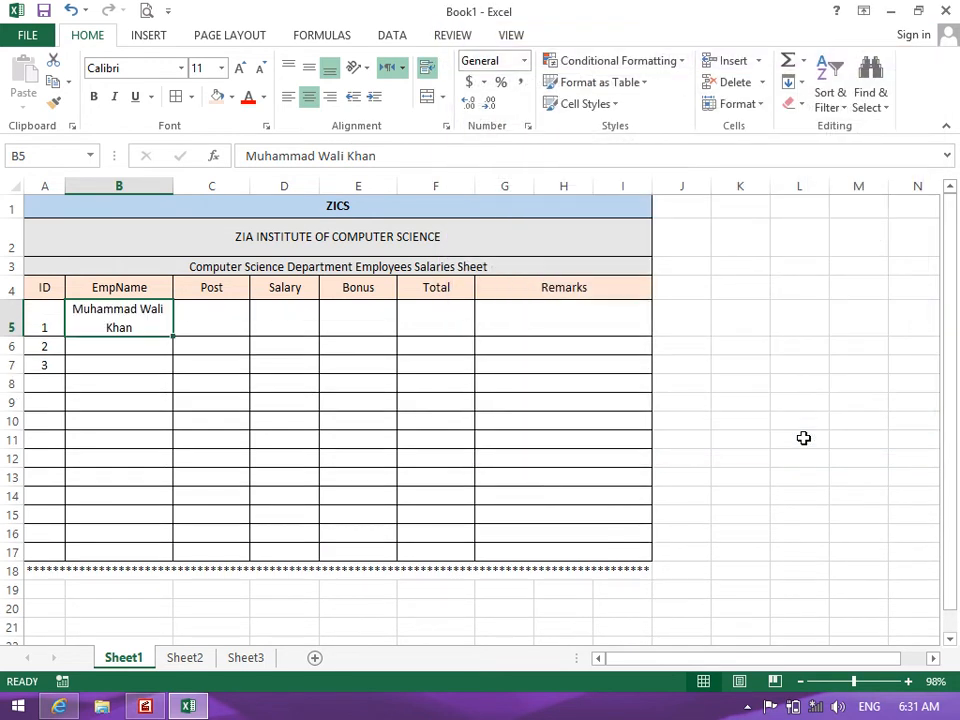
{"action": "key", "text": "ctrl+z"}
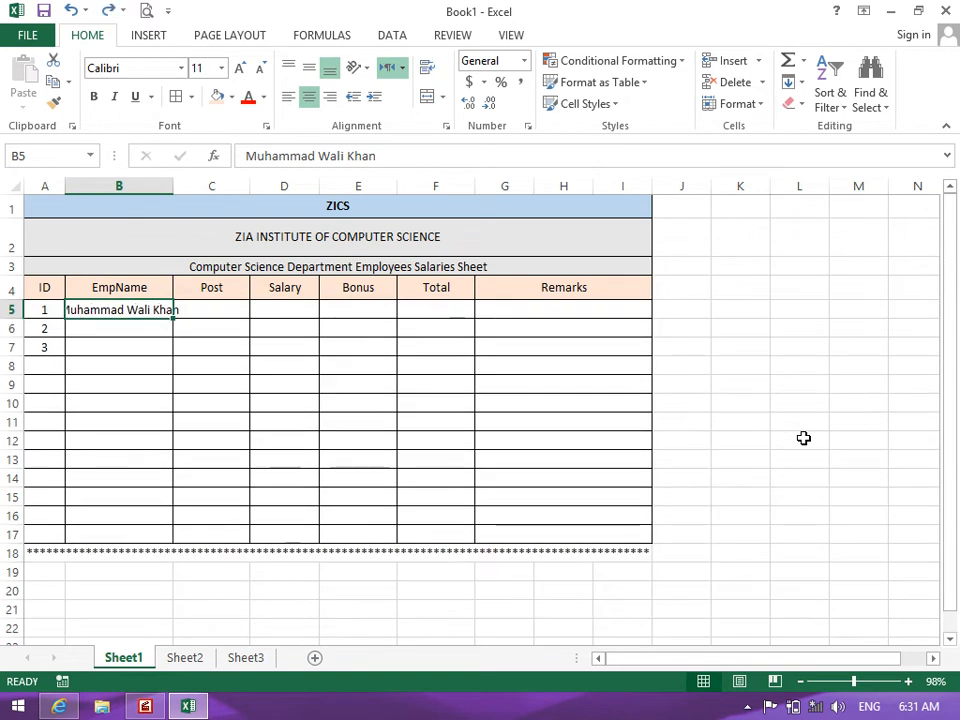
Turn on Shrink to fit for B5
{"action": "left_click", "coordinate": [446, 126]}
{"action": "left_click", "coordinate": [527, 255]}
{"action": "left_click", "coordinate": [809, 442]}
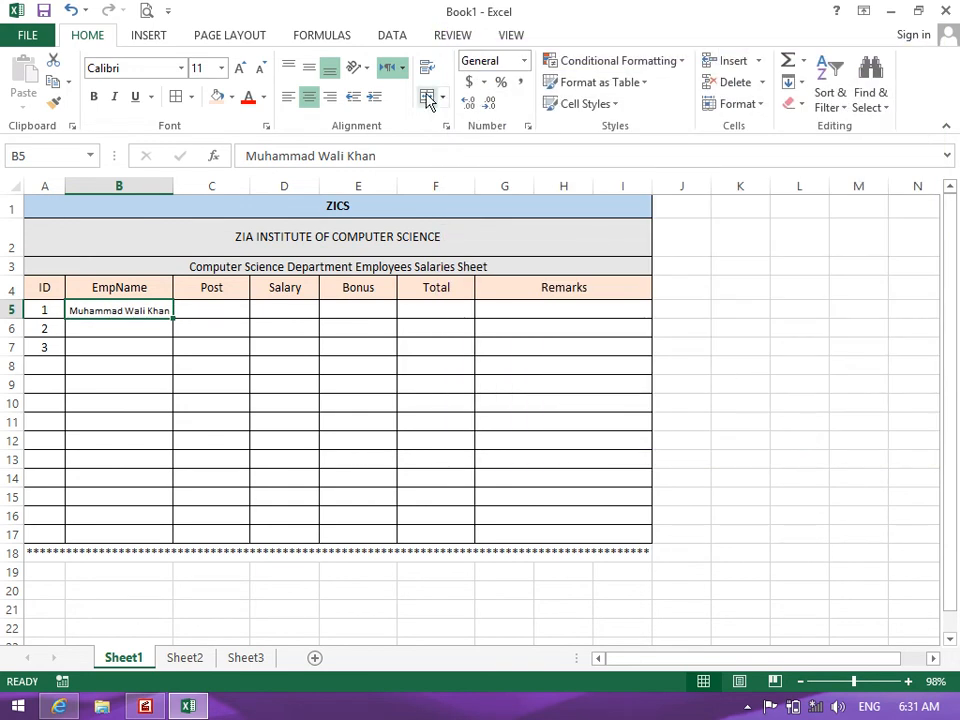
{"action": "left_click", "coordinate": [446, 126]}
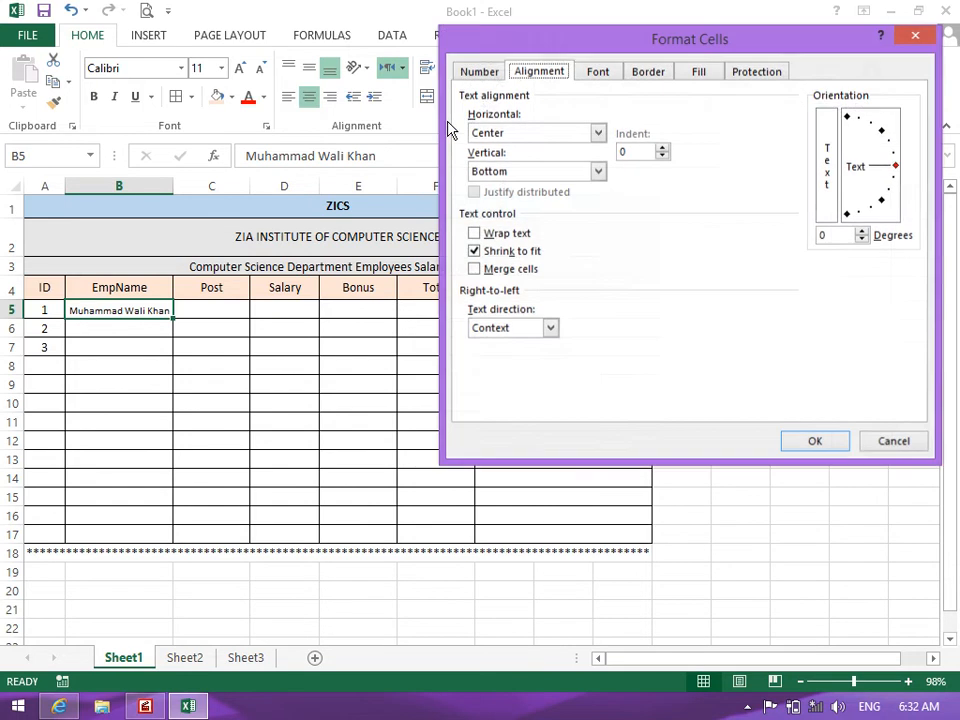
{"action": "left_click", "coordinate": [507, 254]}
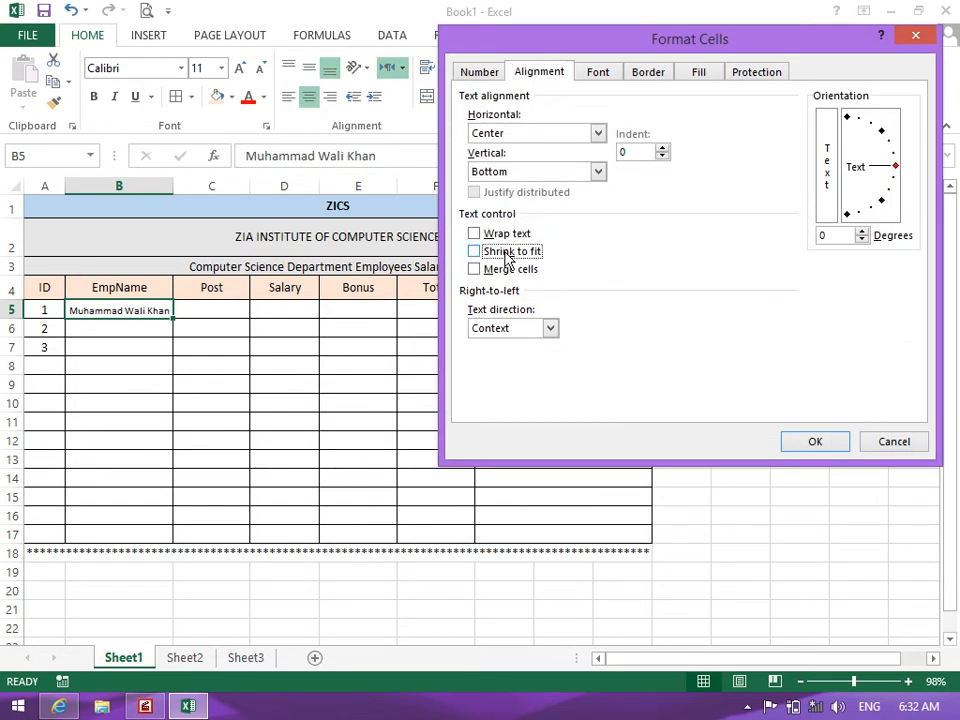
{"action": "left_click", "coordinate": [885, 443]}
Select J2:L2 and show the Merge & Center options
{"action": "left_click", "coordinate": [697, 250]}
{"action": "left_click_drag", "start_coordinate": [765, 238], "coordinate": [812, 236]}
{"action": "left_click", "coordinate": [442, 97]}
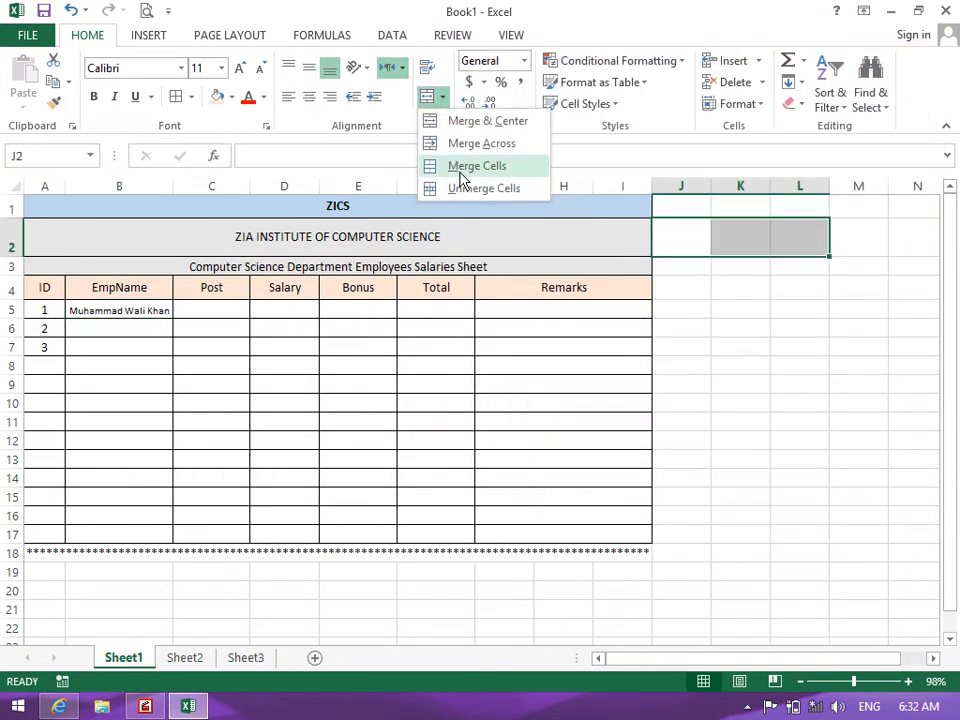
{"action": "left_click", "coordinate": [446, 126]}
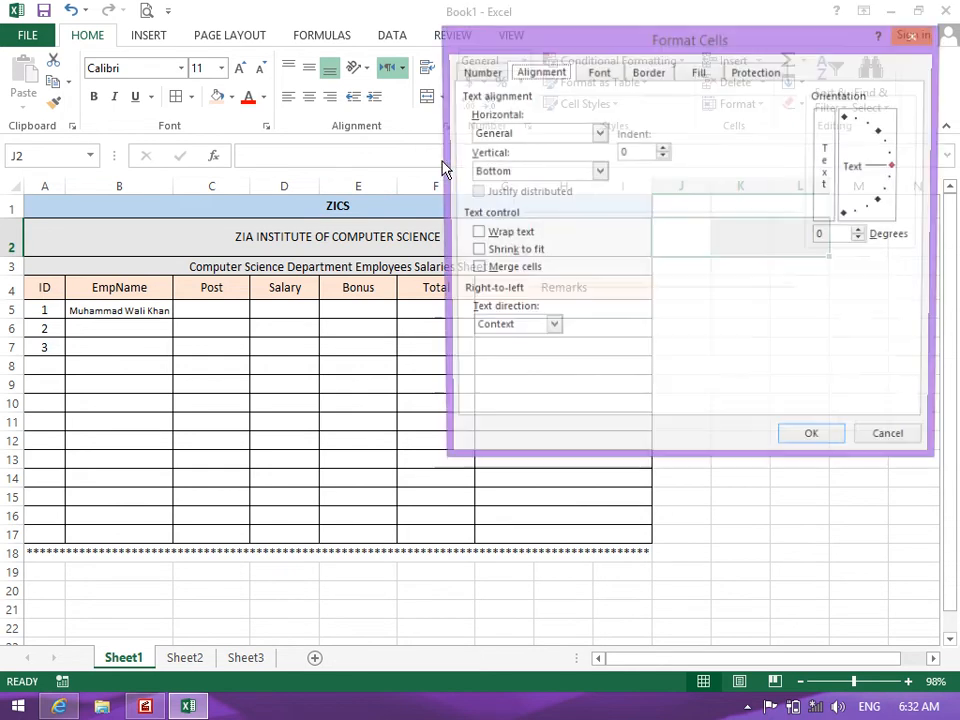
{"action": "left_click", "coordinate": [478, 268]}
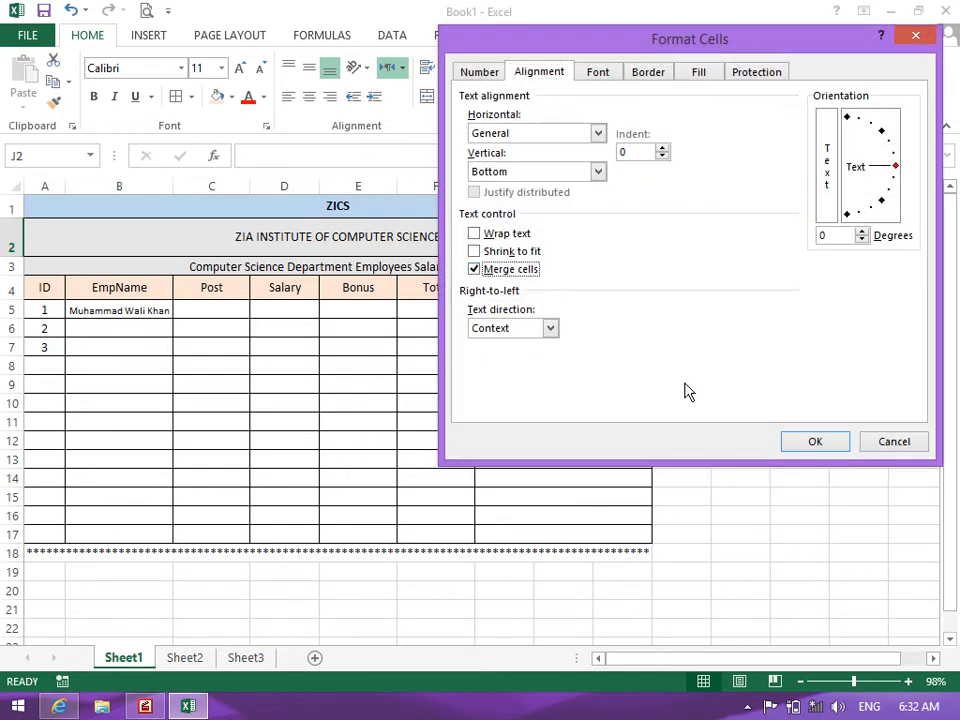
{"action": "left_click", "coordinate": [801, 439]}
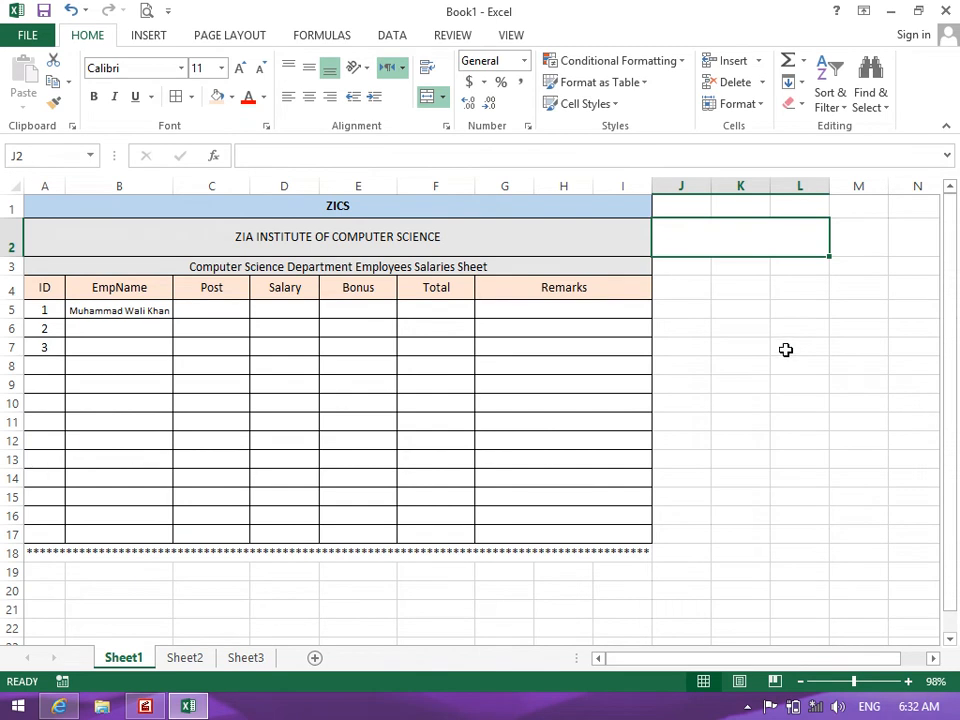
{"action": "key", "text": "ctrl+z"}
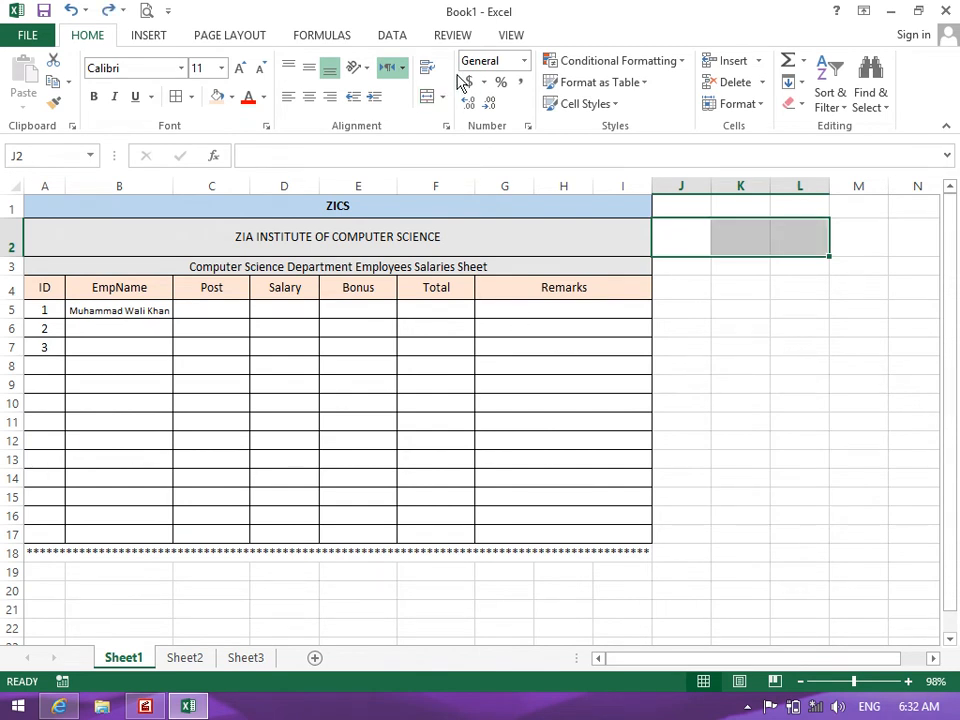
{"action": "left_click", "coordinate": [446, 127]}
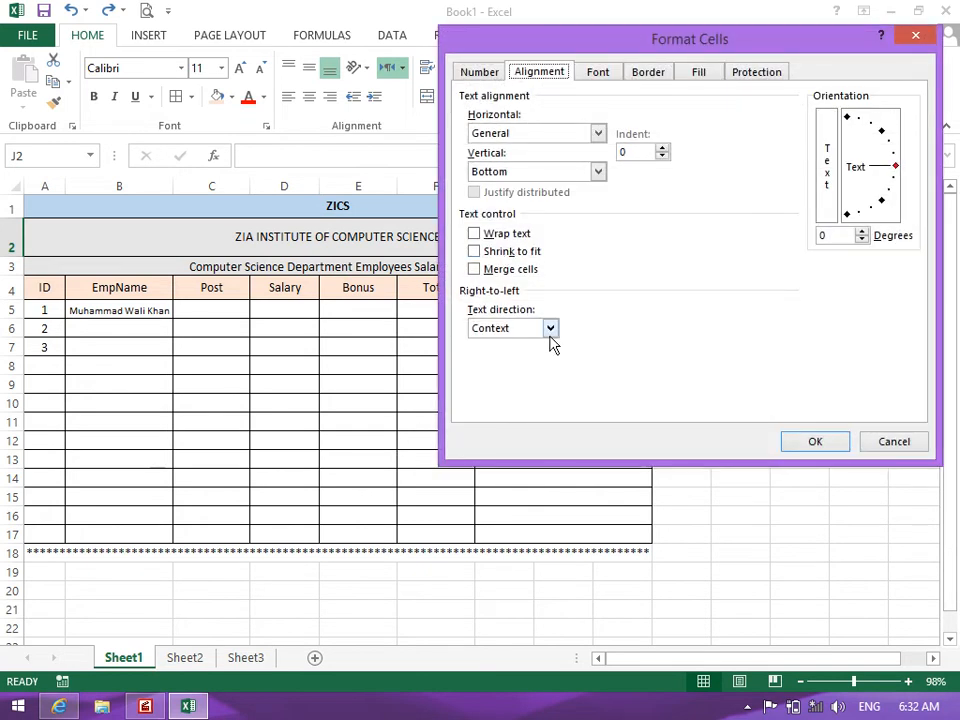
{"action": "left_click", "coordinate": [550, 328]}
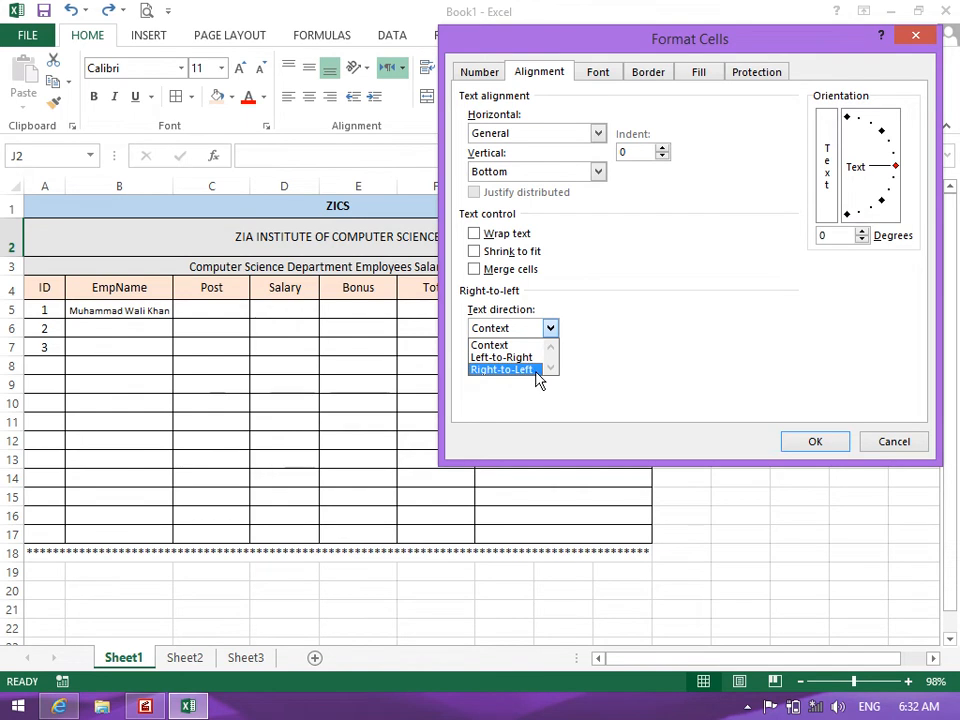
{"action": "left_click", "coordinate": [501, 345]}
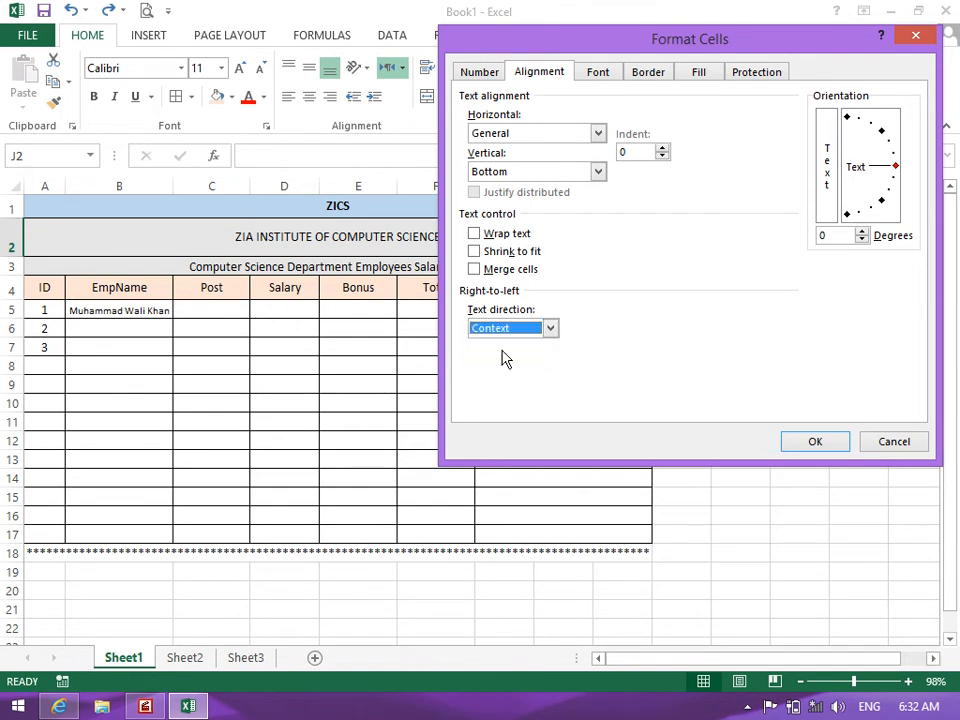
{"action": "left_click", "coordinate": [797, 440]}
{"action": "left_click", "coordinate": [113, 328]}
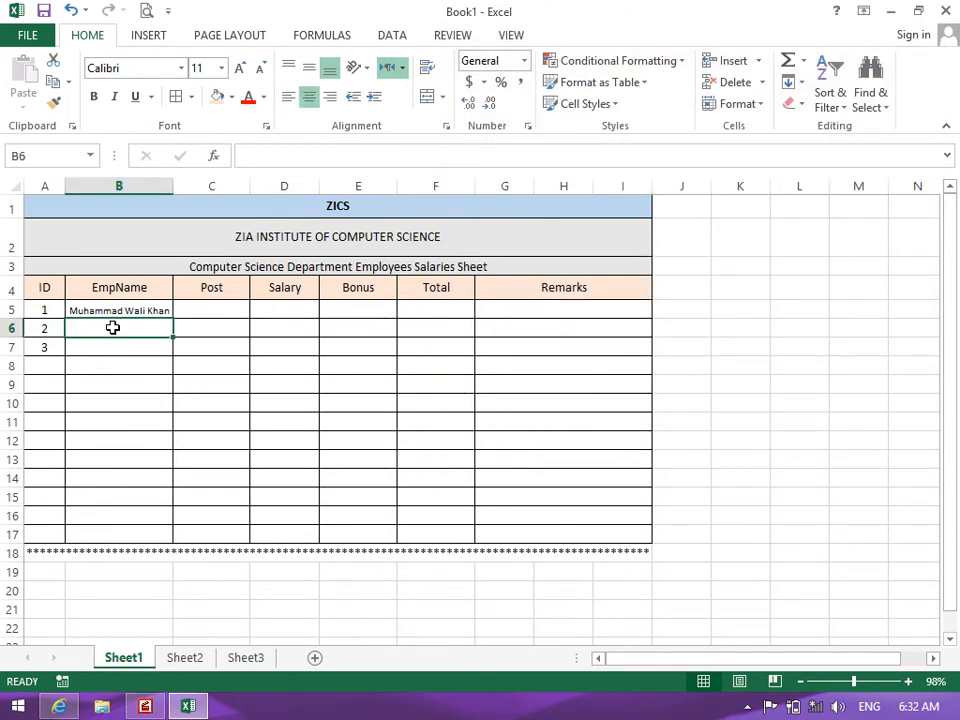
Enter sample Pashto text in B6 and 'asdasdasdas' in B7
{"action": "type", "text": "تسیتسیتیس"}
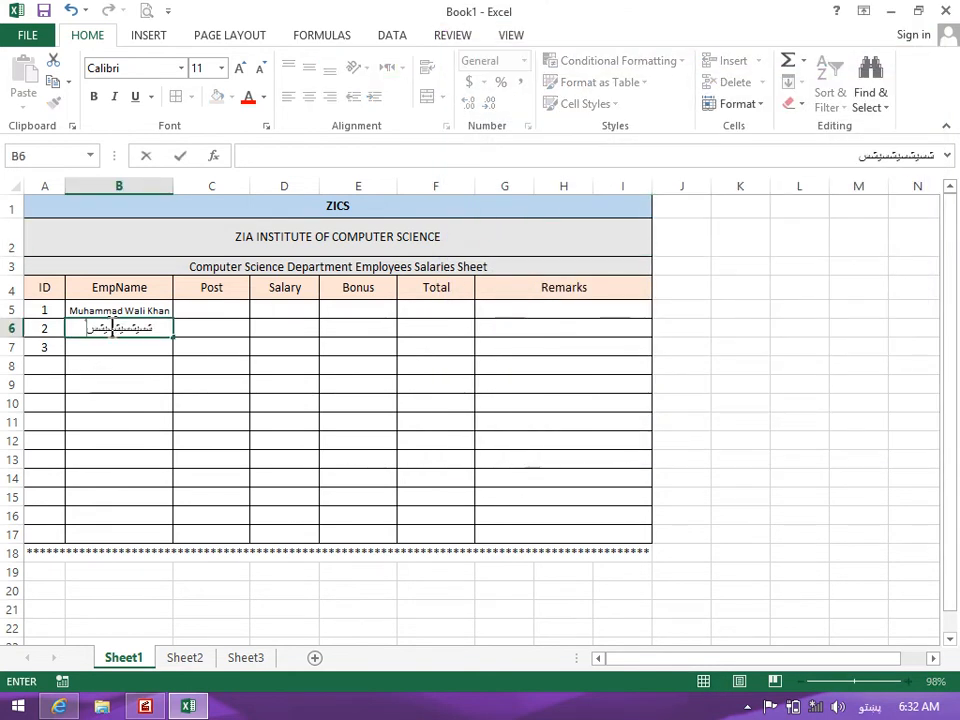
{"action": "key", "text": "Return"}
{"action": "key", "text": "alt+shift"}
{"action": "type", "text": "asdasdasdas"}
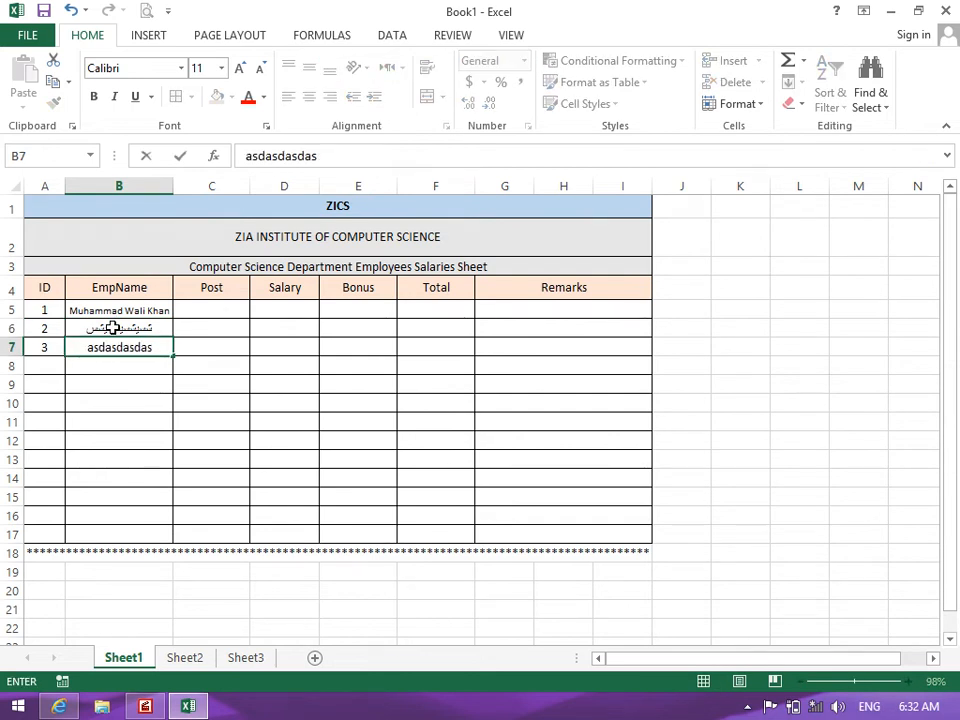
{"action": "key", "text": "Return"}
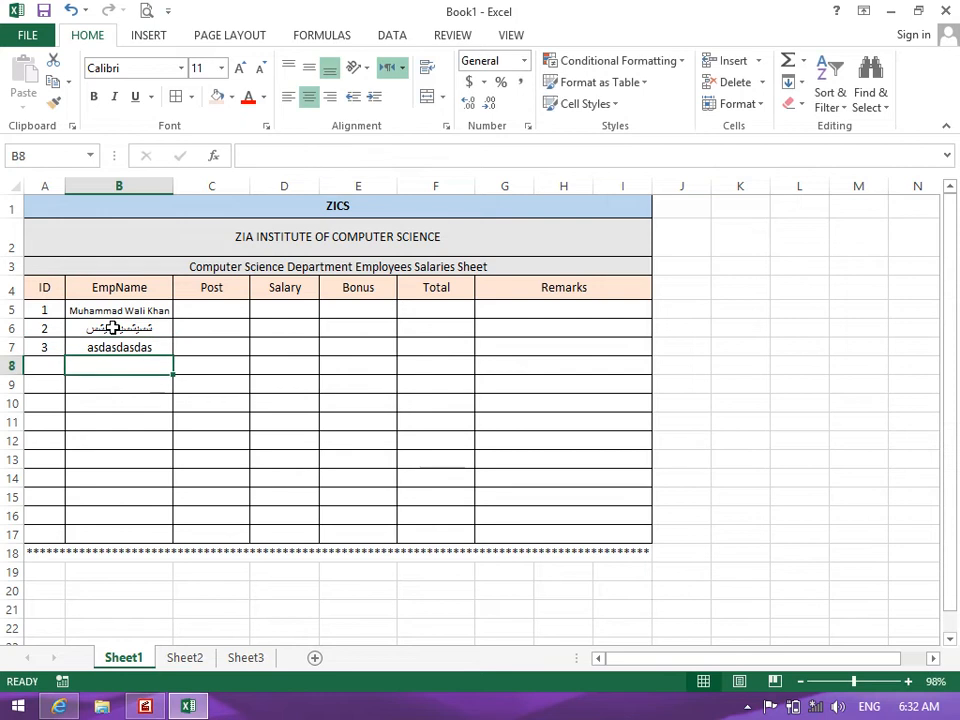
Clear cells B5:B8 and bring up B5's Format Cells alignment settings
{"action": "left_click_drag", "start_coordinate": [113, 317], "coordinate": [116, 366]}
{"action": "key", "text": "Delete"}
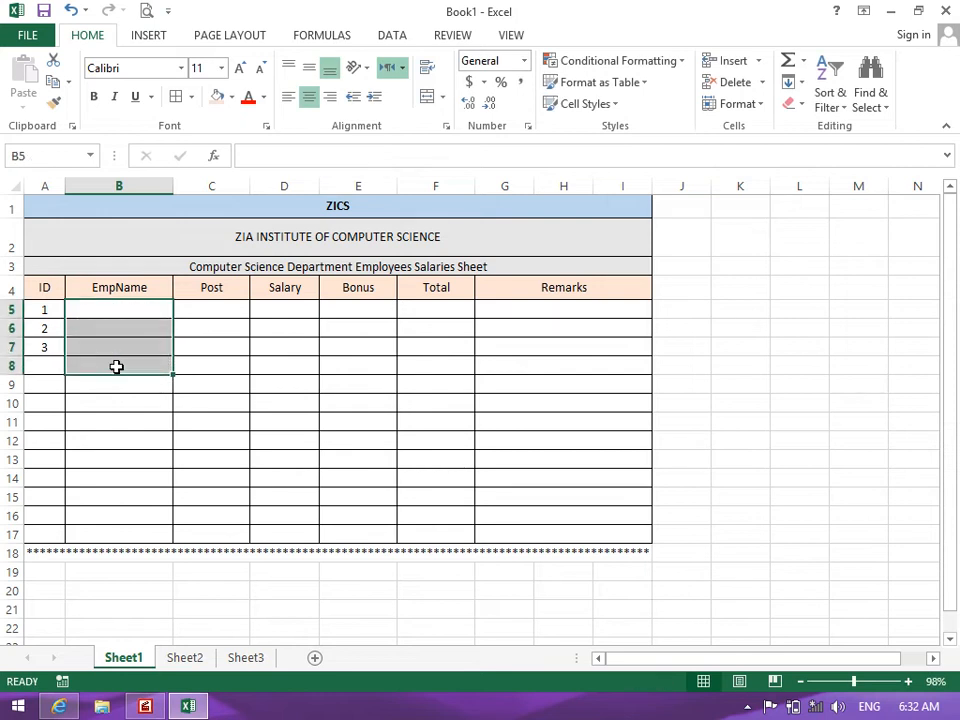
{"action": "left_click", "coordinate": [141, 308]}
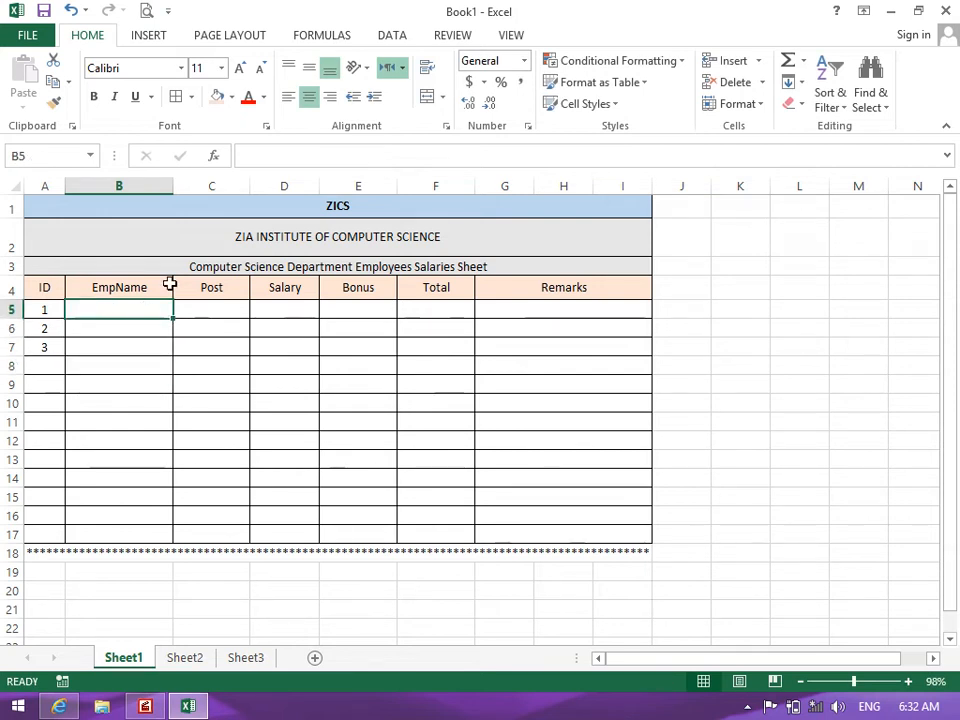
{"action": "left_click", "coordinate": [444, 127]}
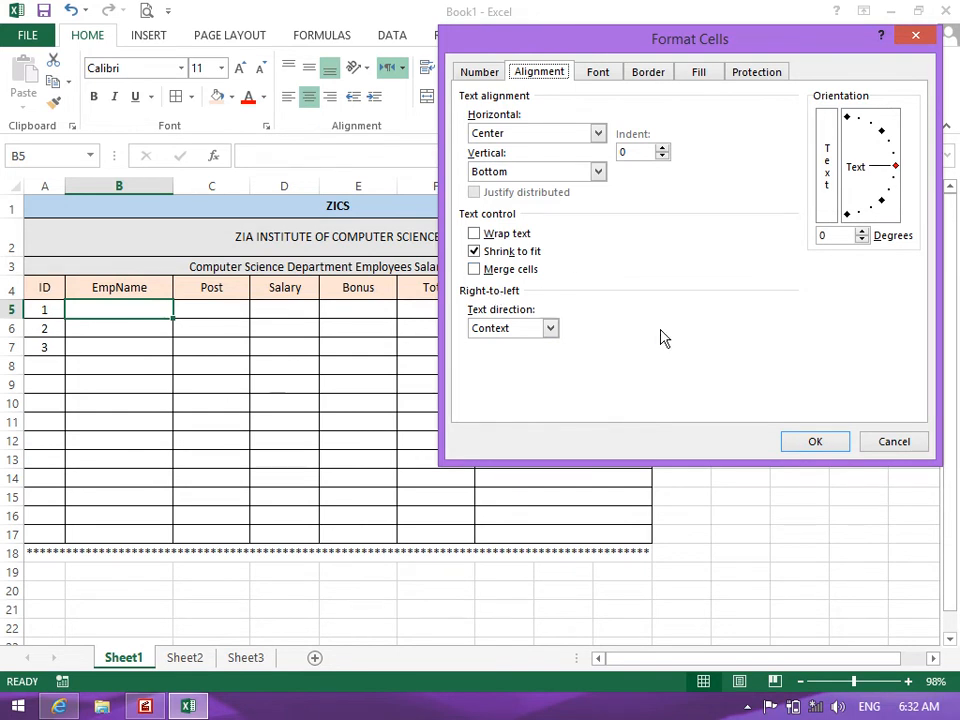
Cancel the Format Cells dialog without changes and select the header row A4:I4
{"action": "left_click", "coordinate": [830, 236]}
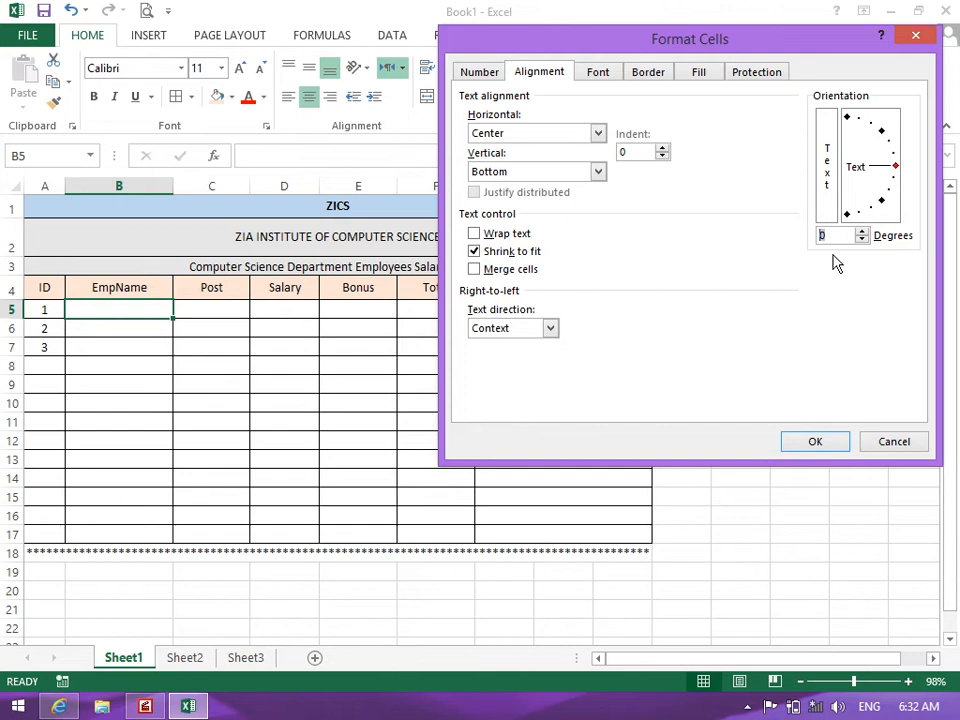
{"action": "left_click", "coordinate": [910, 448]}
{"action": "left_click_drag", "start_coordinate": [49, 287], "coordinate": [542, 297]}
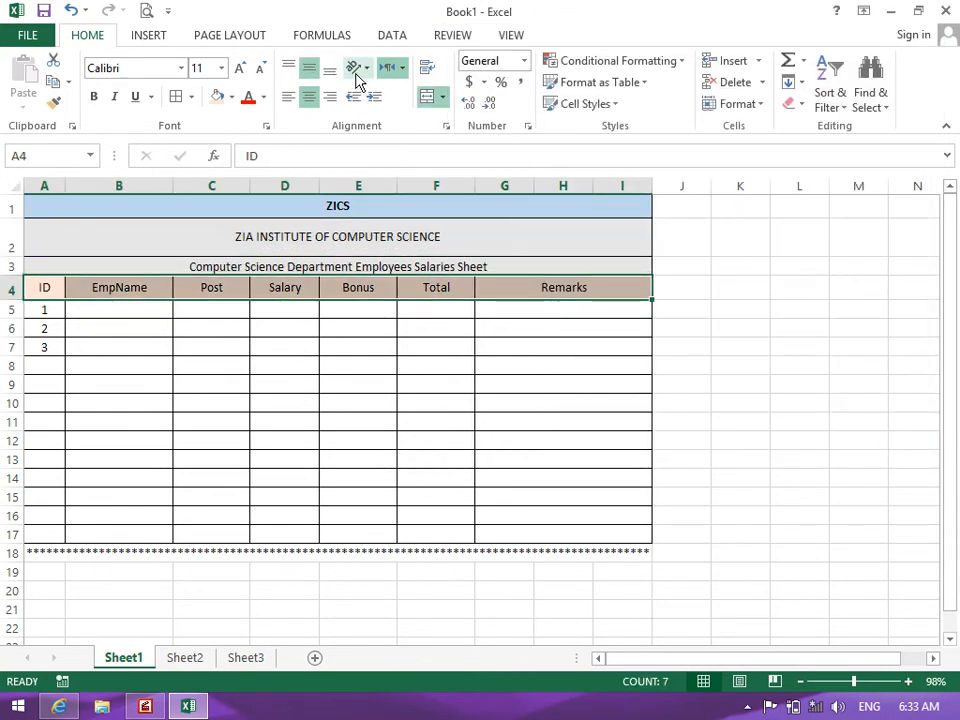
Try vertical text, then tilt the row 4 headings 15° and make row 4 taller
{"action": "left_click", "coordinate": [356, 68]}
{"action": "left_click", "coordinate": [390, 136]}
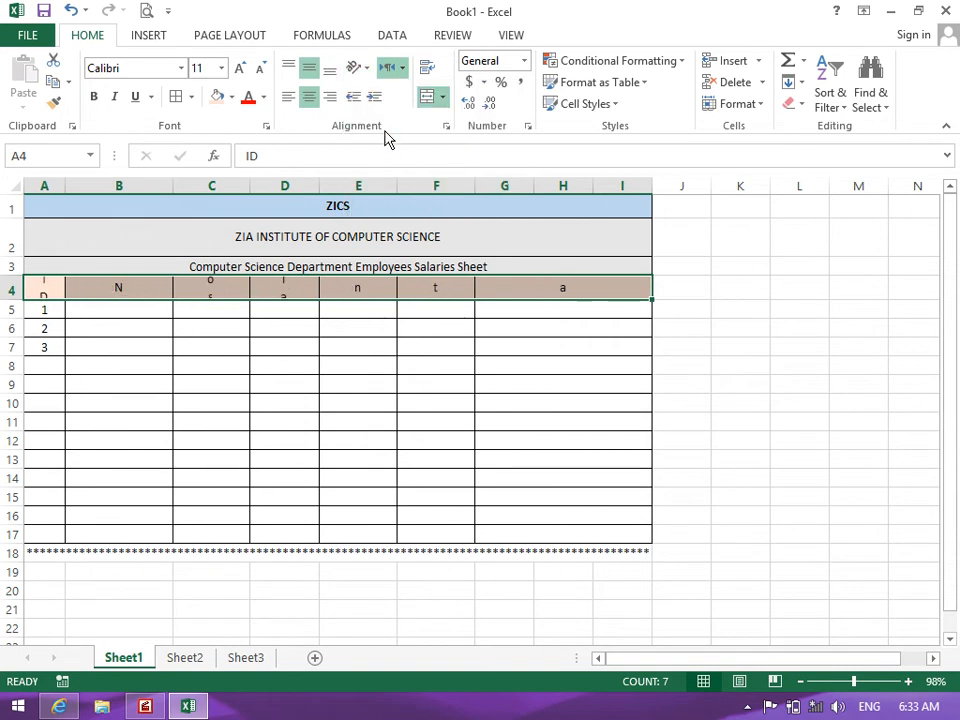
{"action": "key", "text": "ctrl+z"}
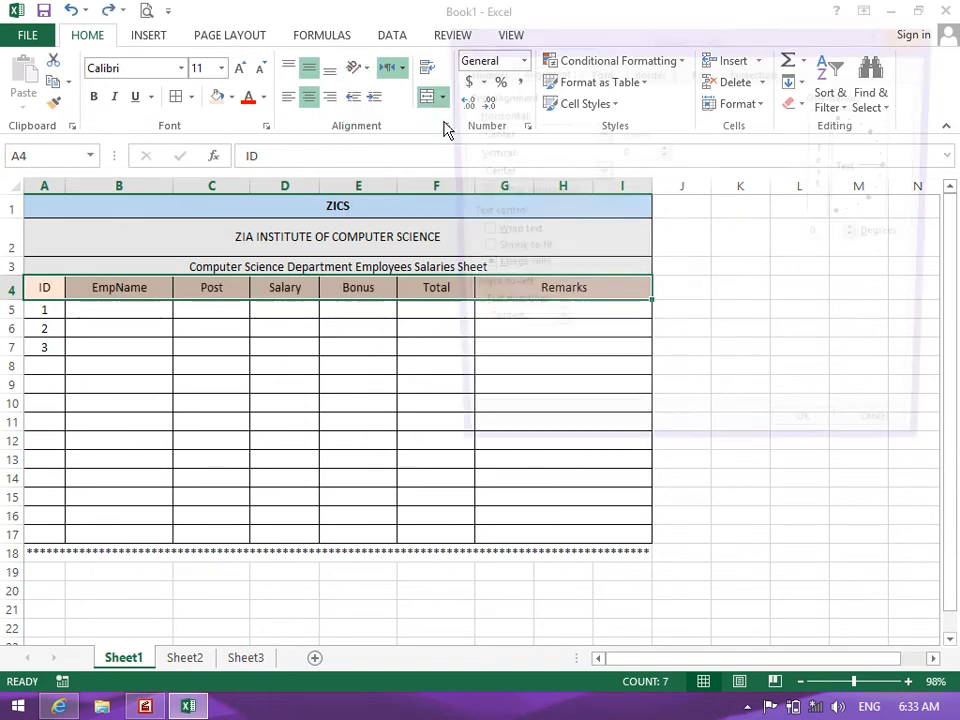
{"action": "left_click", "coordinate": [446, 126]}
{"action": "left_click_drag", "start_coordinate": [902, 178], "coordinate": [899, 165]}
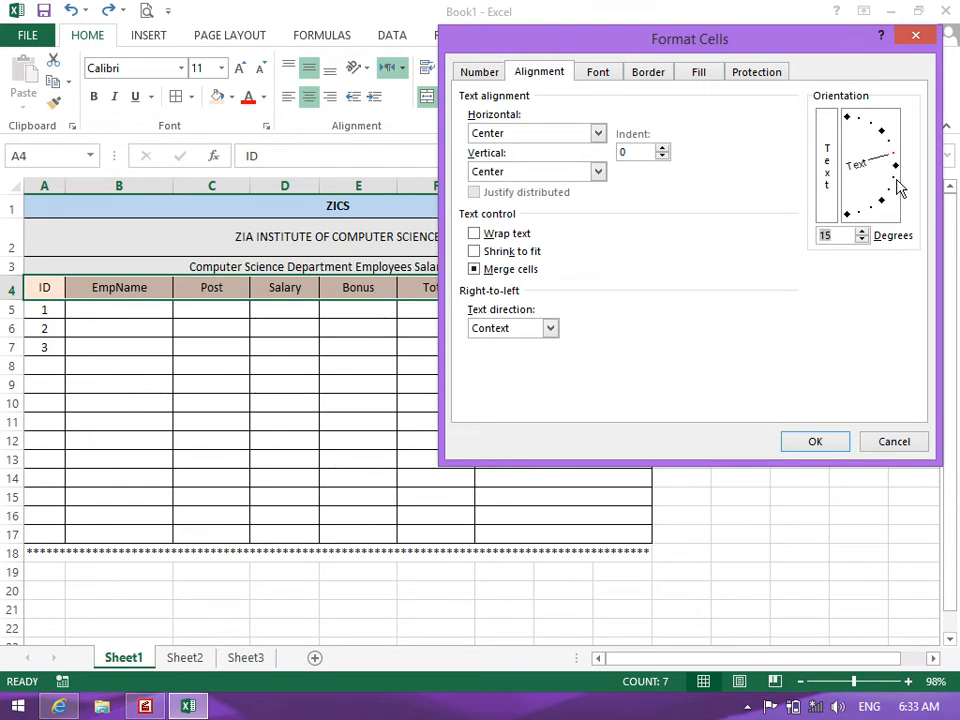
{"action": "left_click", "coordinate": [826, 440]}
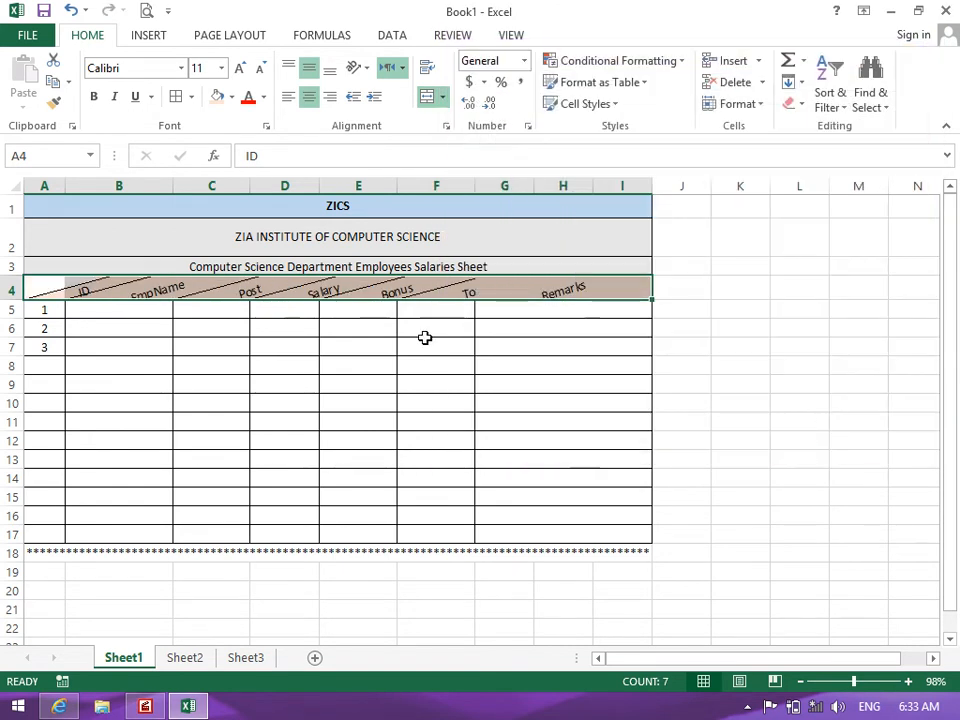
{"action": "left_click_drag", "start_coordinate": [13, 299], "coordinate": [13, 313]}
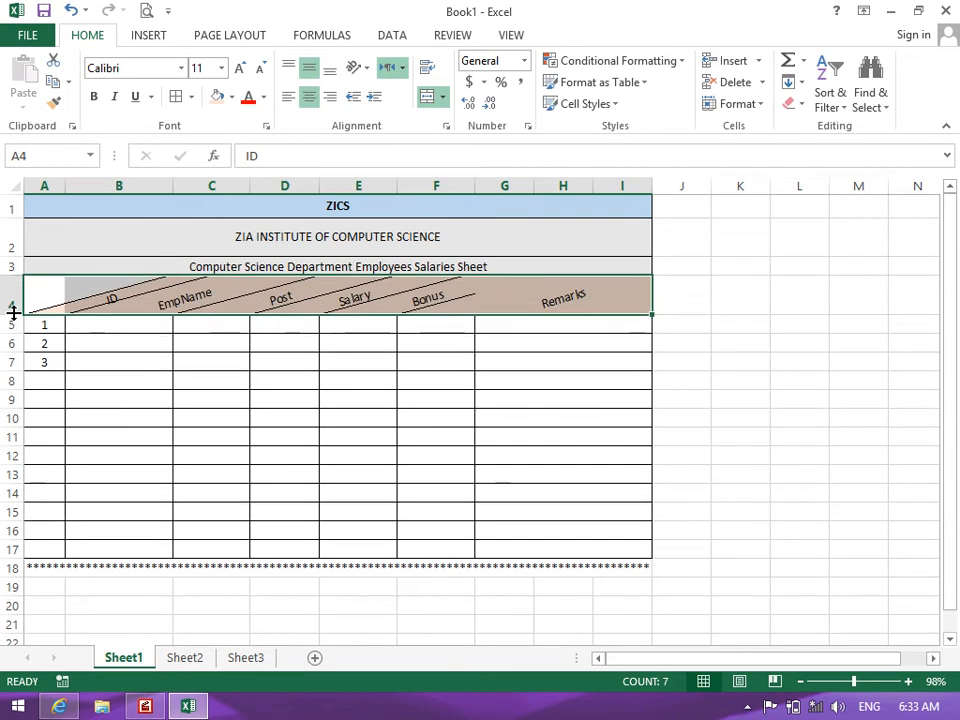
Tilt the headings to 45°, then reset their orientation to 0 degrees
{"action": "left_click", "coordinate": [446, 127]}
{"action": "left_click_drag", "start_coordinate": [897, 155], "coordinate": [888, 143]}
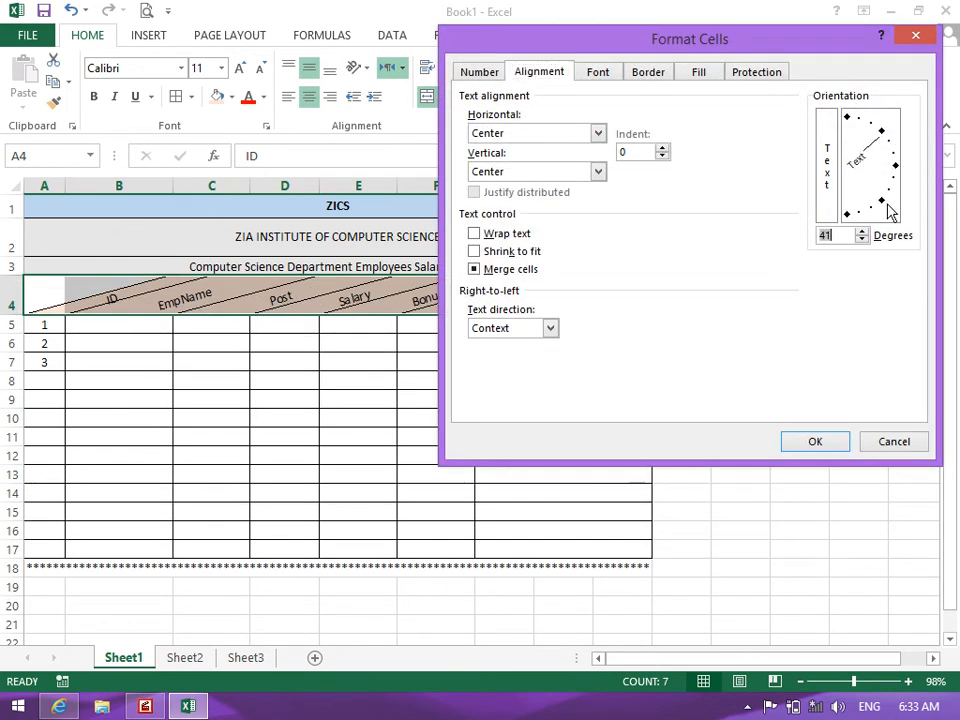
{"action": "left_click", "coordinate": [831, 443]}
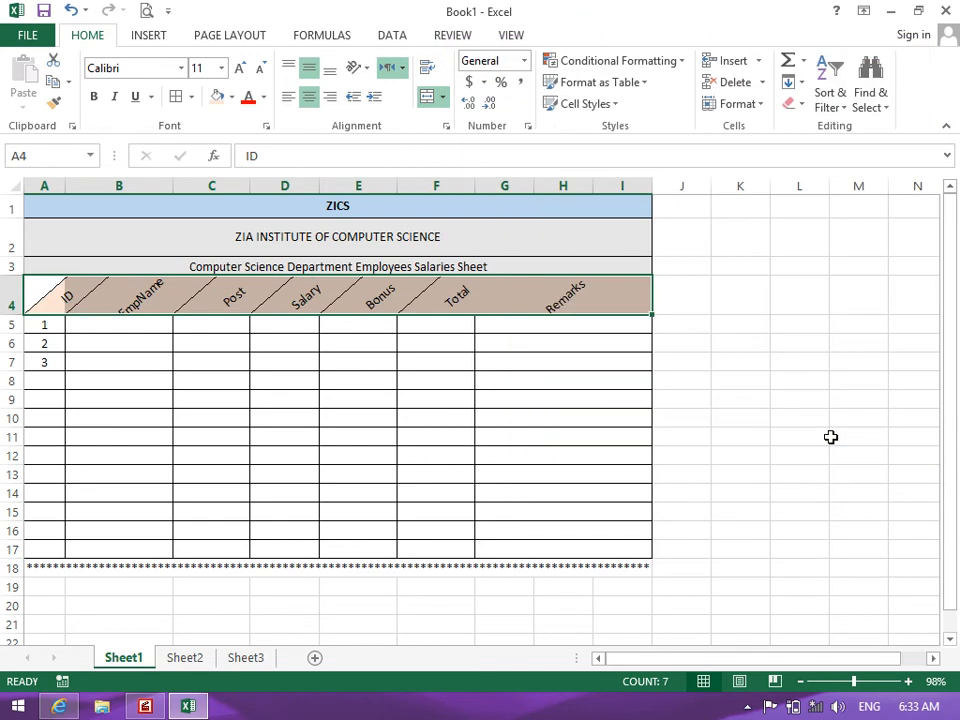
{"action": "left_click", "coordinate": [446, 127]}
{"action": "left_click", "coordinate": [847, 234]}
{"action": "key", "text": "BackSpace"}
{"action": "key", "text": "BackSpace"}
{"action": "type", "text": "0"}
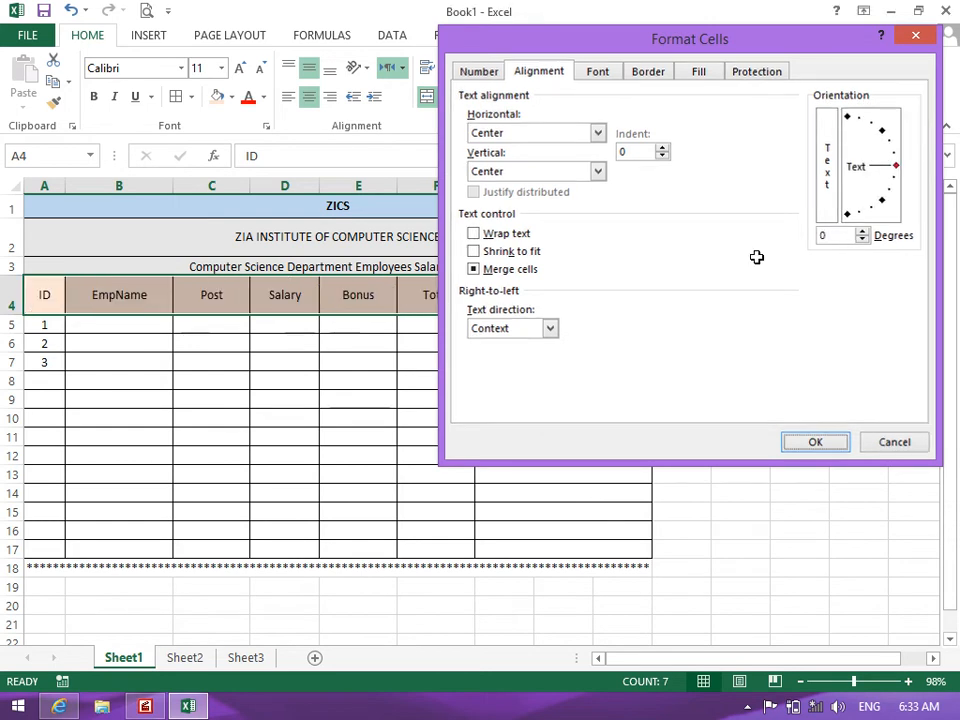
{"action": "key", "text": "Return"}
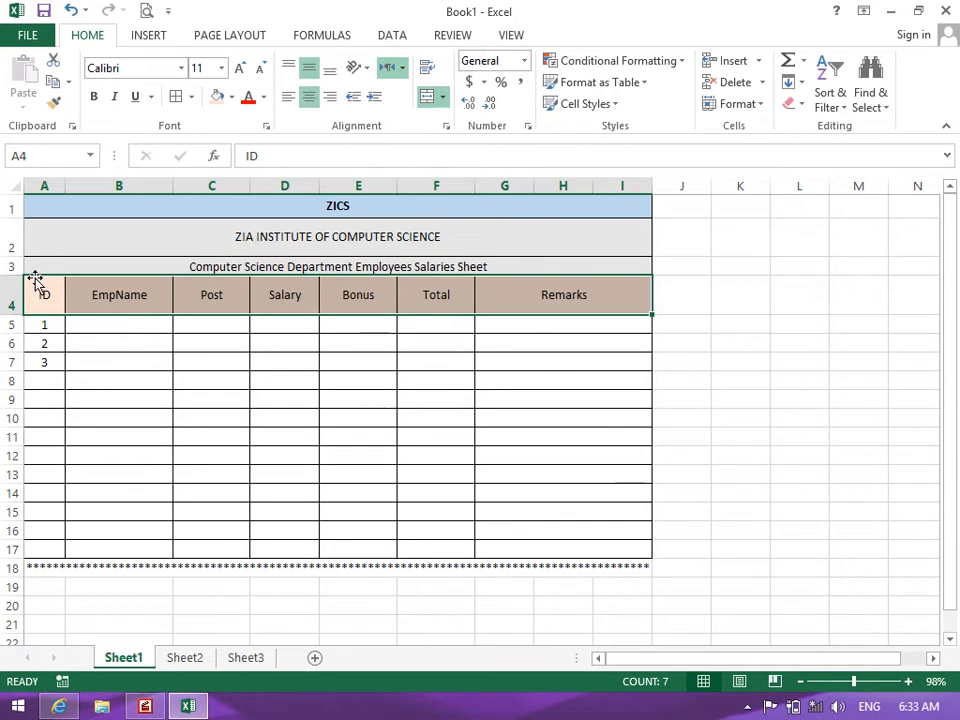
Make title row 3 taller and middle-align the merged title vertically
{"action": "left_click_drag", "start_coordinate": [17, 272], "coordinate": [26, 278]}
{"action": "left_click", "coordinate": [74, 268]}
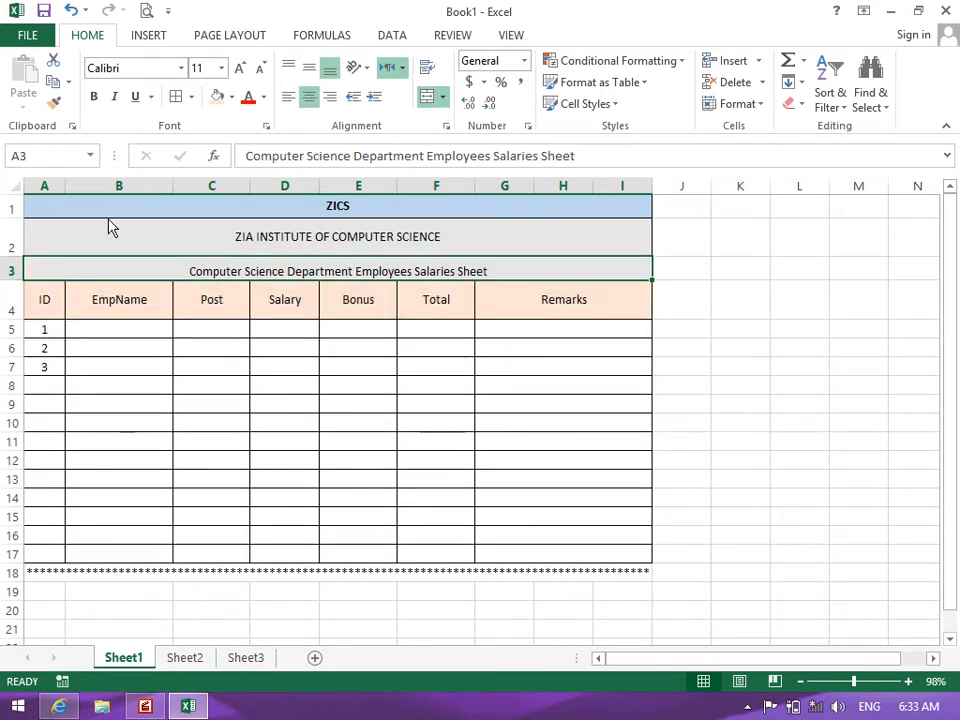
{"action": "left_click", "coordinate": [309, 67]}
{"action": "left_click", "coordinate": [322, 352]}
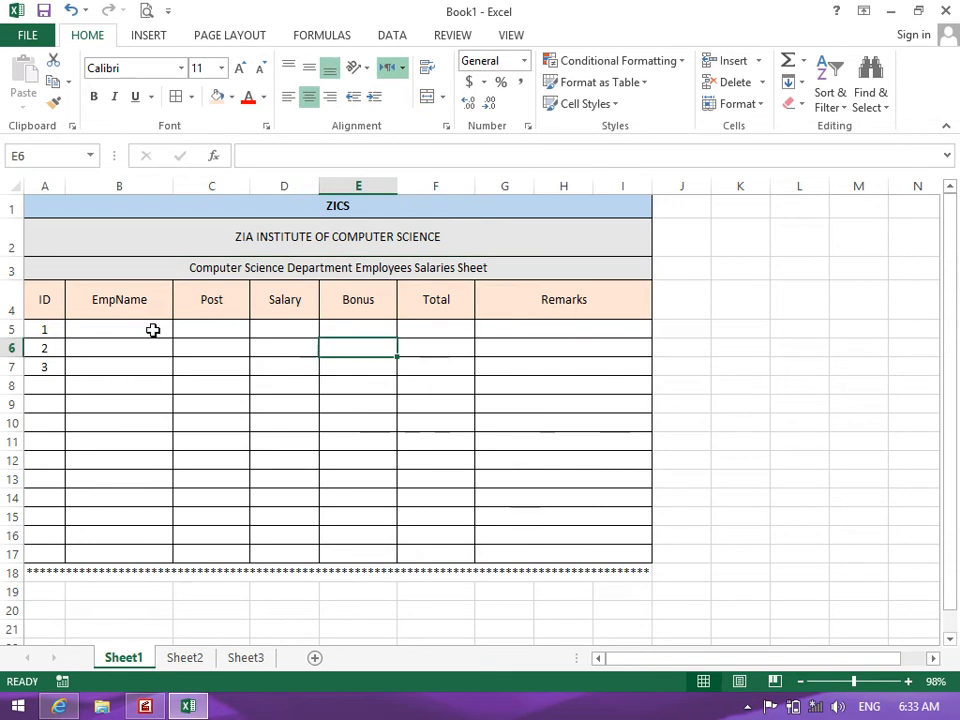
{"action": "left_click", "coordinate": [71, 326]}
{"action": "left_click", "coordinate": [63, 283]}
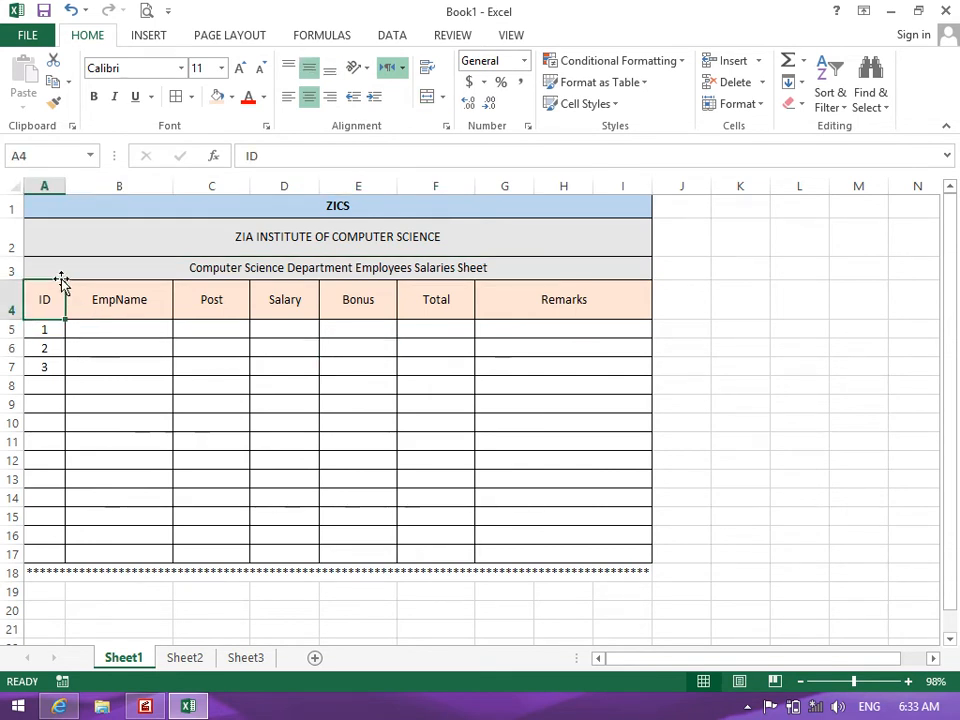
{"action": "left_click", "coordinate": [58, 270]}
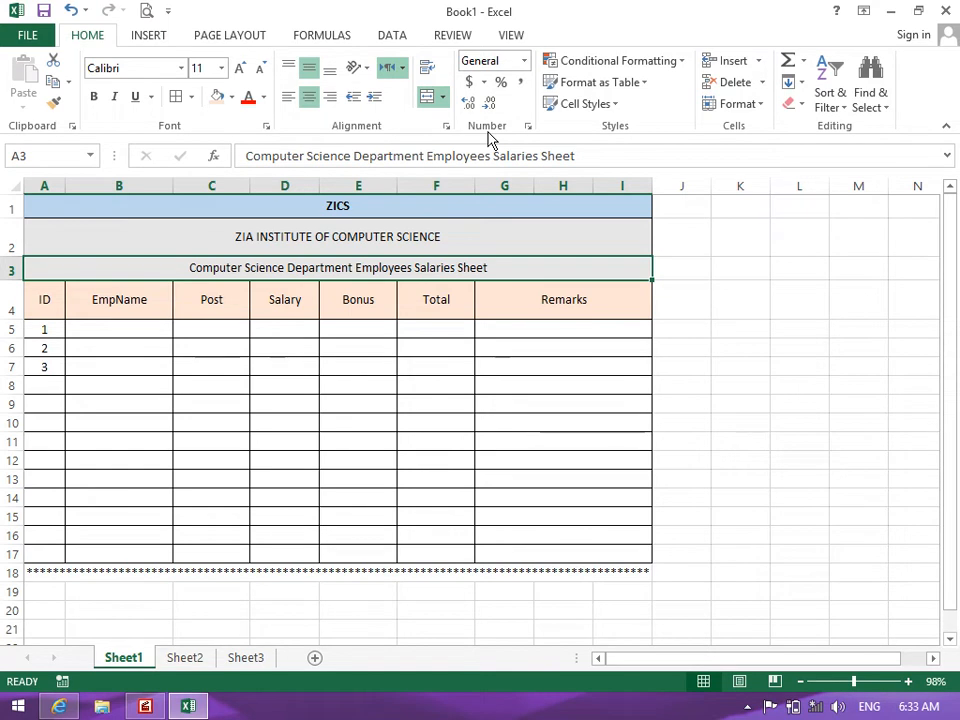
{"action": "left_click", "coordinate": [470, 350]}
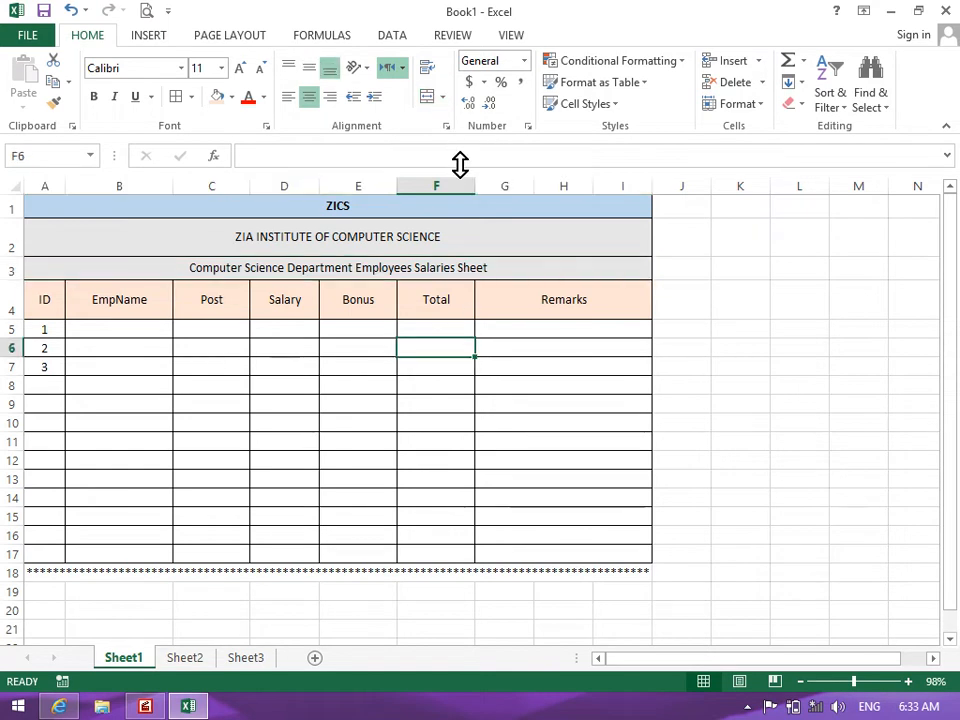
Widen the Total, Bonus and Salary columns, with Salary at 10.71 and Total at 14.14
{"action": "left_click_drag", "start_coordinate": [467, 186], "coordinate": [490, 186]}
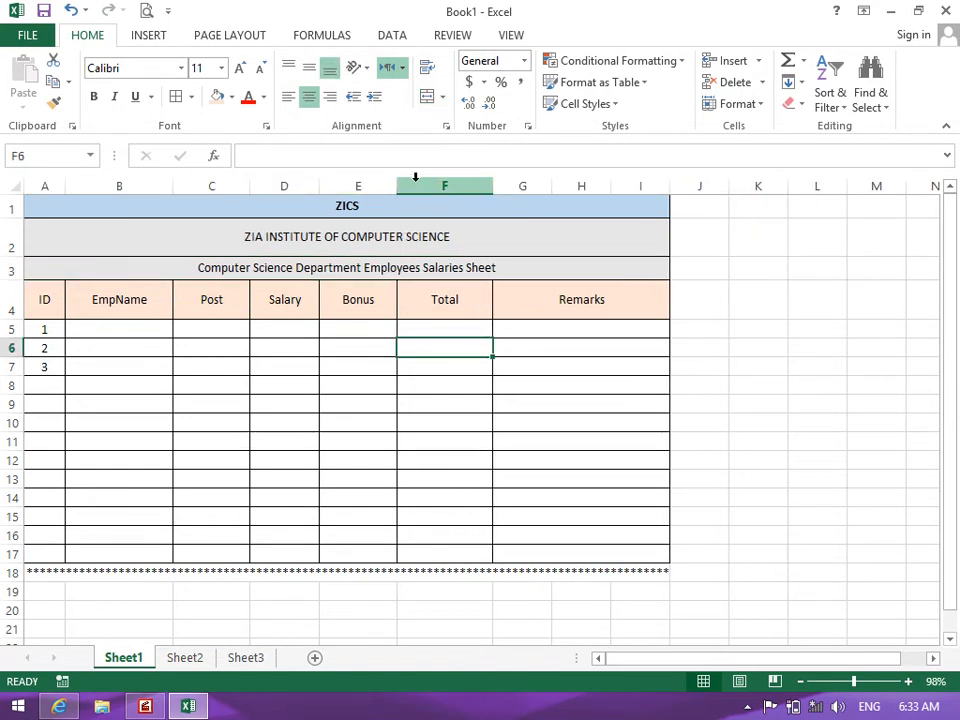
{"action": "left_click_drag", "start_coordinate": [397, 186], "coordinate": [409, 187]}
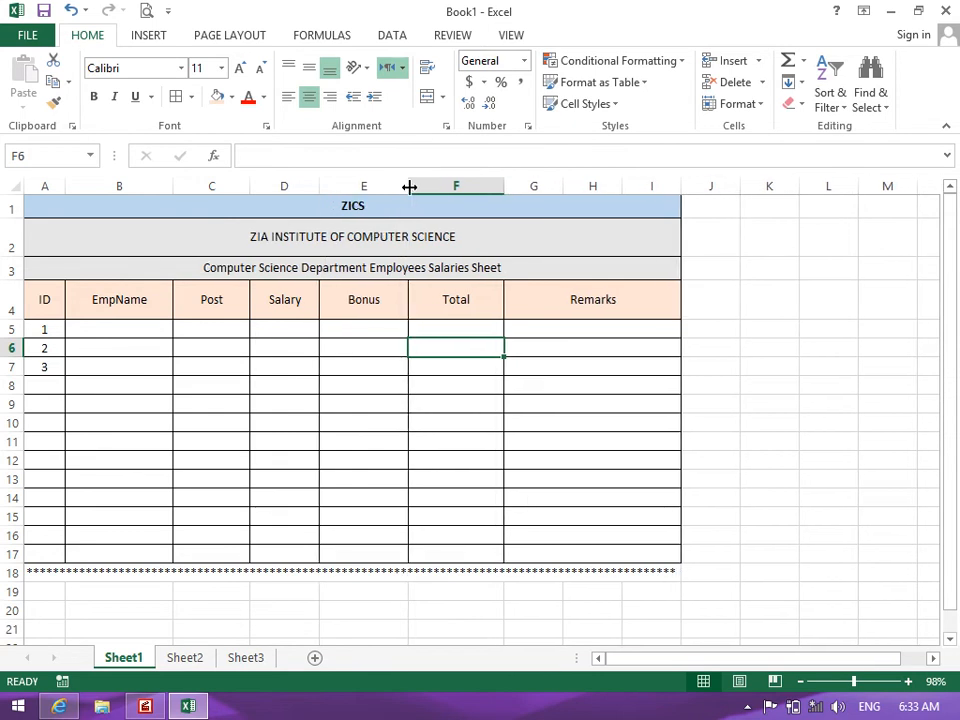
{"action": "mouse_move", "coordinate": [327, 190]}
{"action": "left_mouse_down"}
{"action": "mouse_move", "coordinate": [319, 185]}
{"action": "mouse_move", "coordinate": [332, 187]}
{"action": "left_mouse_up"}
{"action": "left_click_drag", "start_coordinate": [416, 191], "coordinate": [421, 186]}
{"action": "left_click_drag", "start_coordinate": [509, 186], "coordinate": [517, 186]}
{"action": "left_click", "coordinate": [511, 406]}
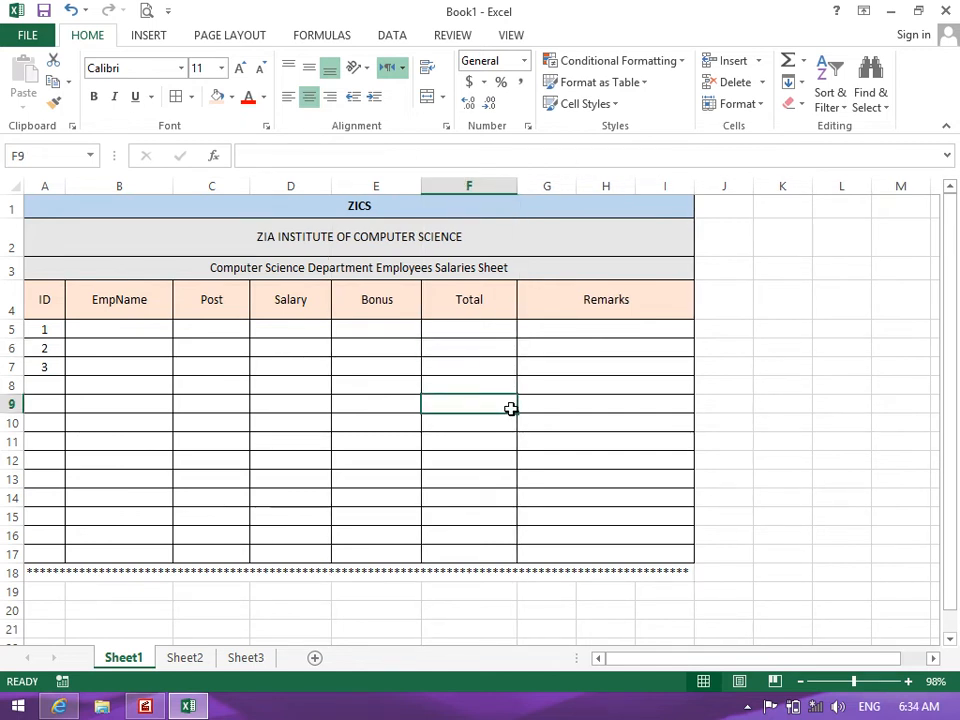
{"action": "left_click", "coordinate": [484, 88]}
{"action": "left_click", "coordinate": [401, 343]}
{"action": "left_click", "coordinate": [112, 324]}
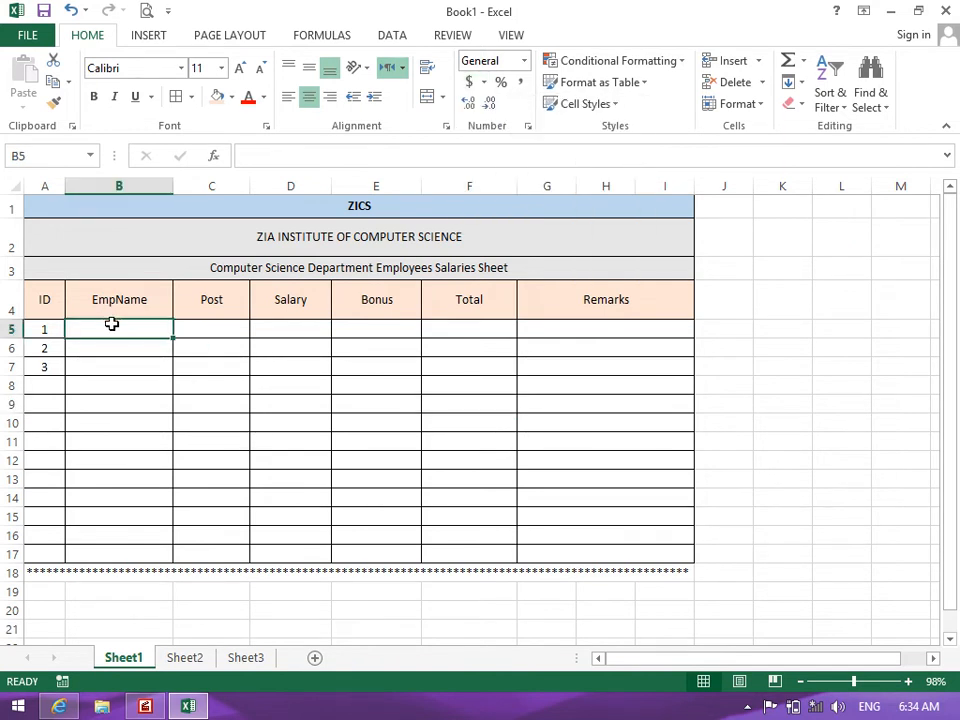
Shorten row 4 and enter the first employee's name, post Admin, salary 2000 and bonus 2000
{"action": "left_click_drag", "start_coordinate": [11, 319], "coordinate": [11, 305]}
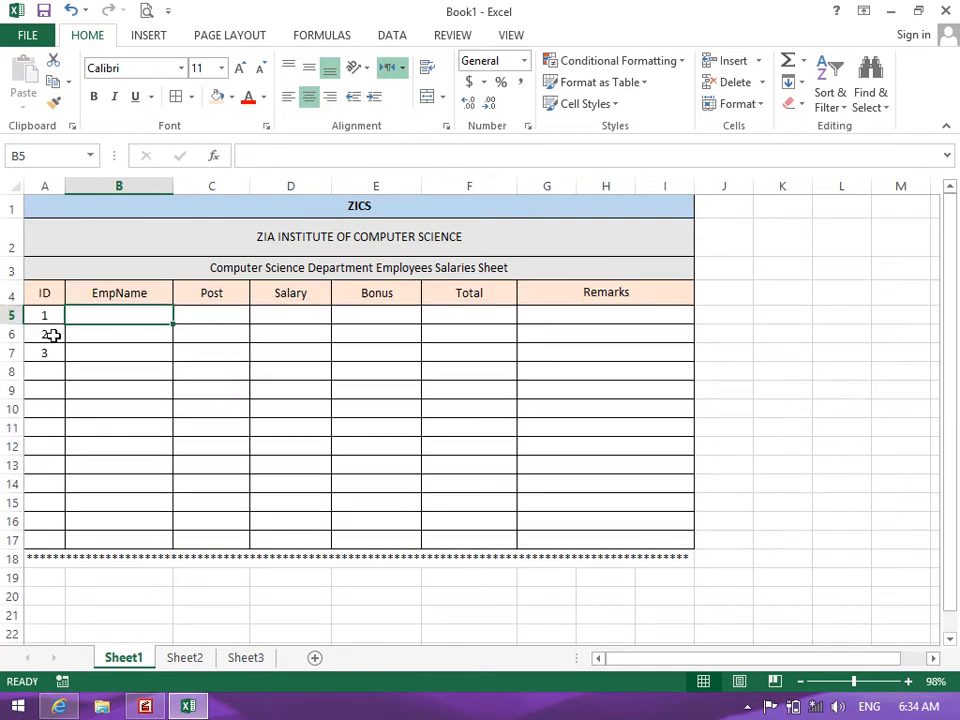
{"action": "type", "text": "Khalid"}
{"action": "key", "text": "Tab"}
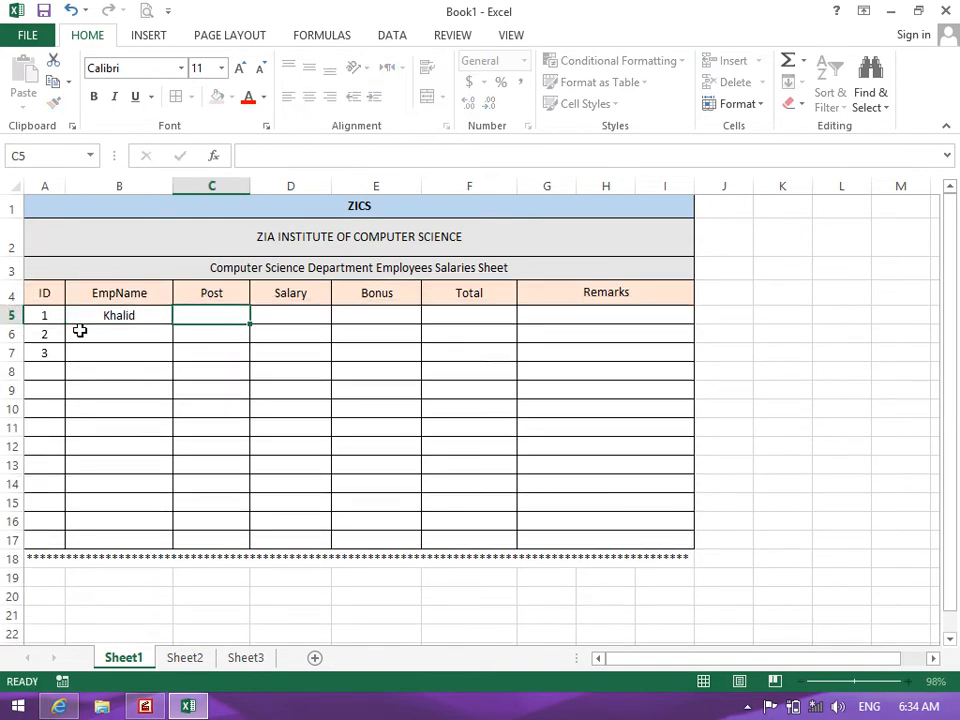
{"action": "type", "text": "Admin"}
{"action": "key", "text": "Tab"}
{"action": "type", "text": "2000"}
{"action": "key", "text": "Tab"}
{"action": "type", "text": "2000"}
{"action": "key", "text": "Tab"}
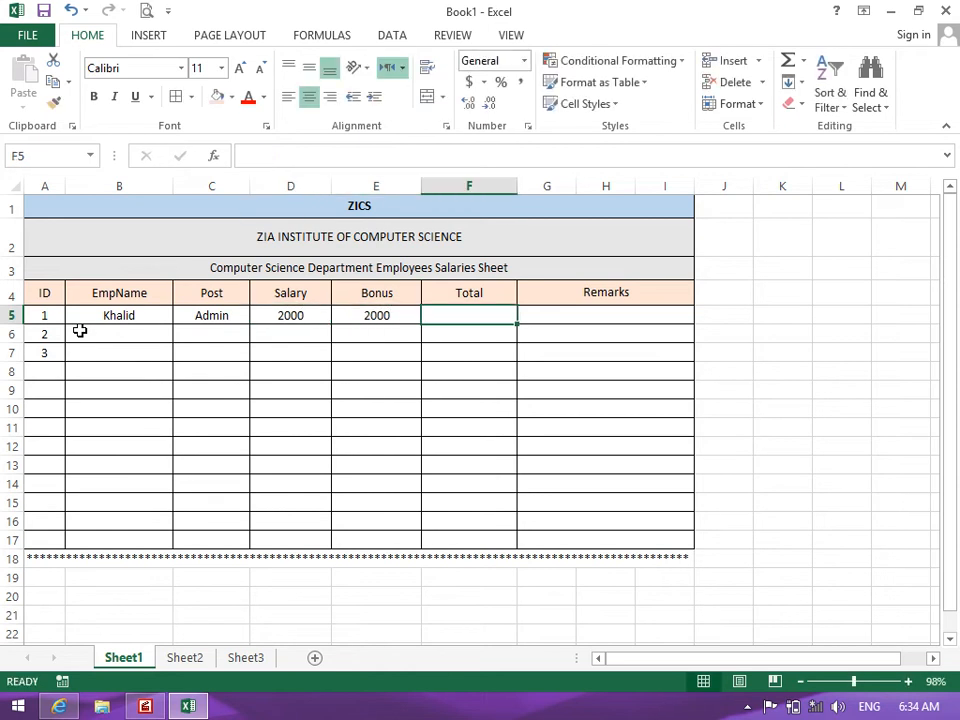
Enter the Total formula =D5+E5 and fill it down column F
{"action": "type", "text": "="}
{"action": "left_click", "coordinate": [261, 315]}
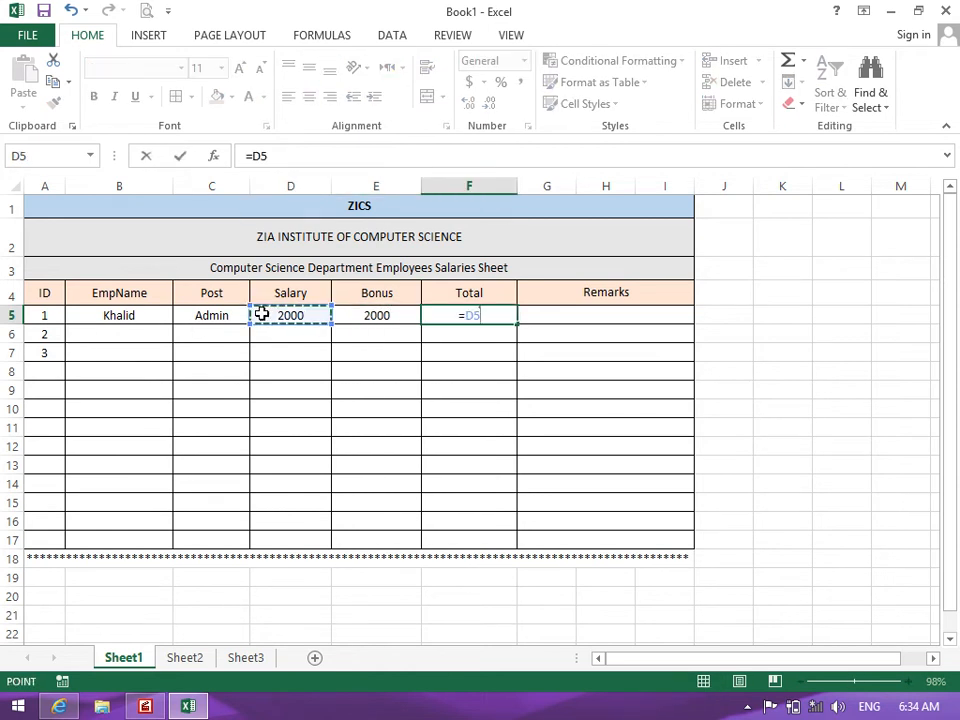
{"action": "type", "text": "+"}
{"action": "left_click", "coordinate": [398, 314]}
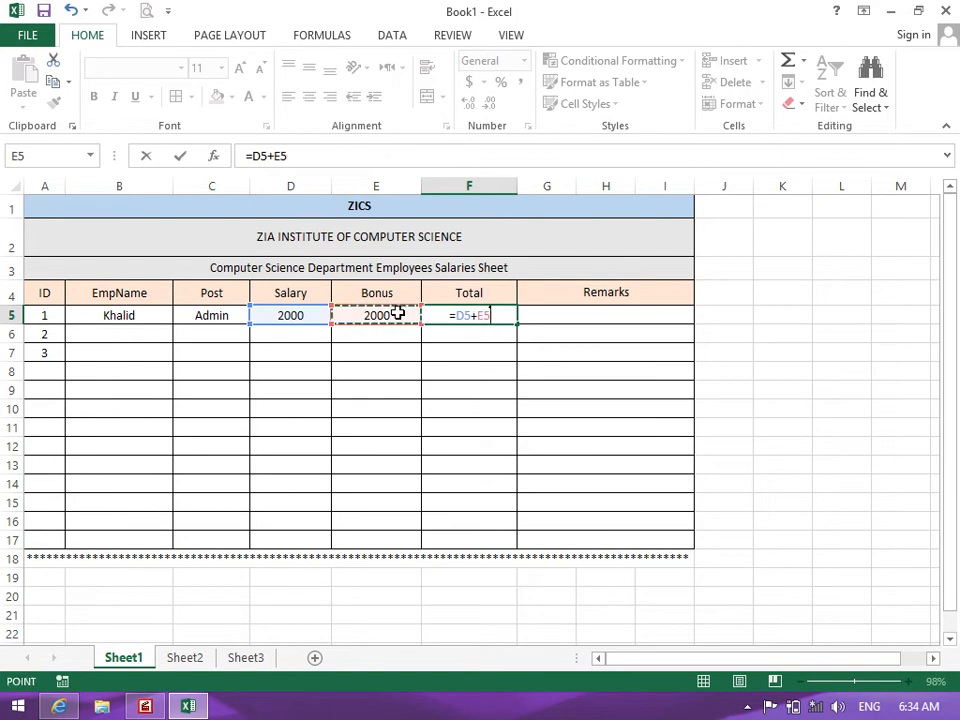
{"action": "key", "text": "Return"}
{"action": "left_click_drag", "start_coordinate": [506, 319], "coordinate": [493, 537]}
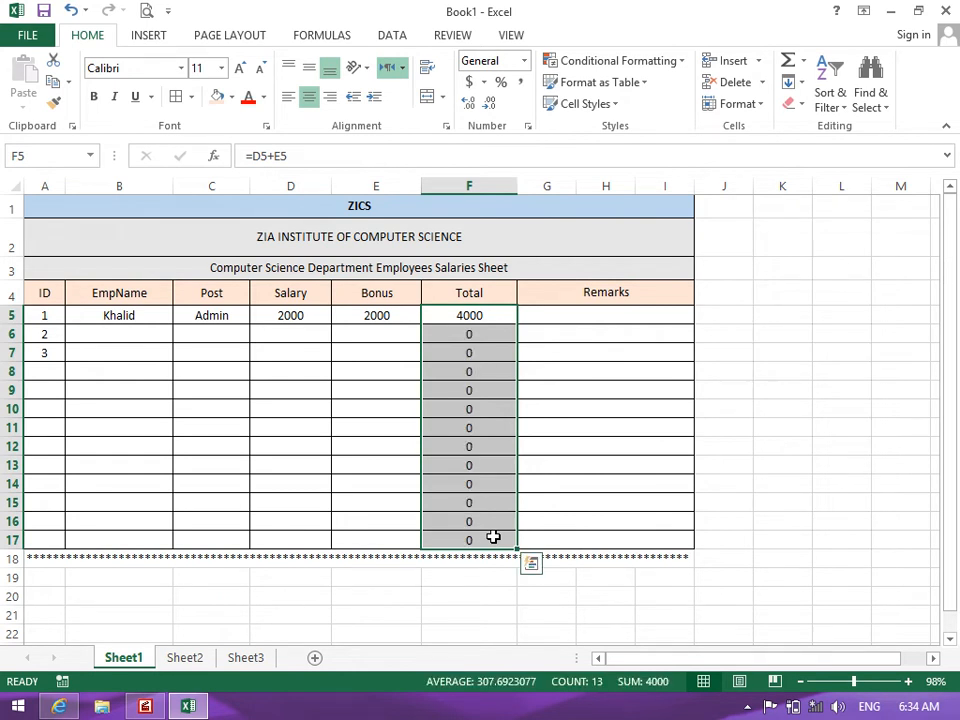
{"action": "left_click", "coordinate": [526, 466]}
Enter the second employee's name, post Finance, salary 2000 and bonus 100 in row 6
{"action": "left_click", "coordinate": [107, 333]}
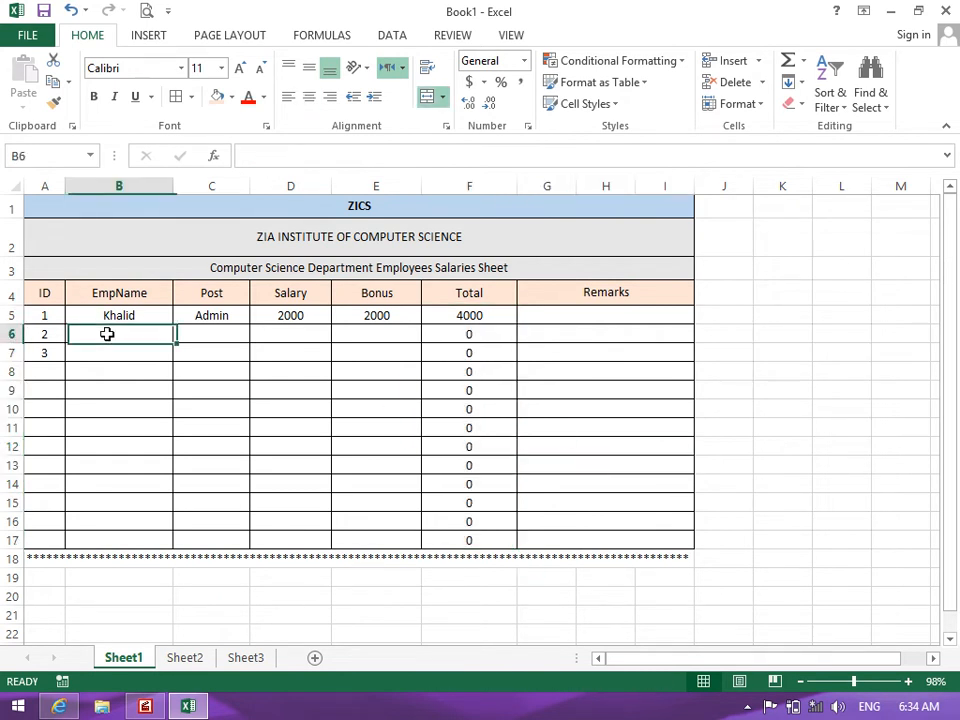
{"action": "type", "text": "Younas"}
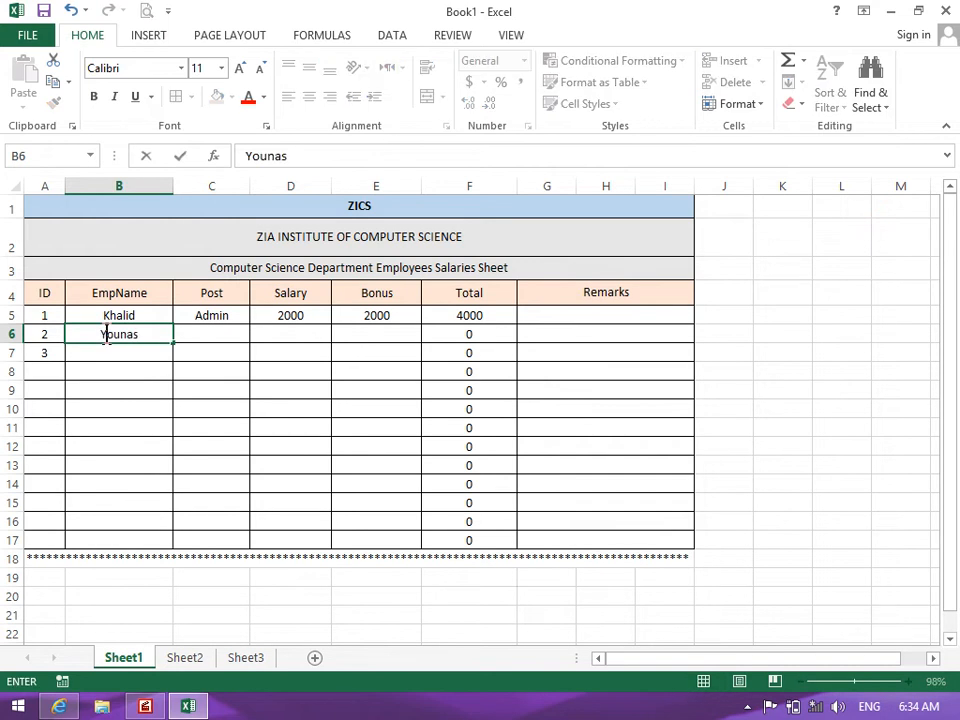
{"action": "key", "text": "Tab"}
{"action": "type", "text": "D"}
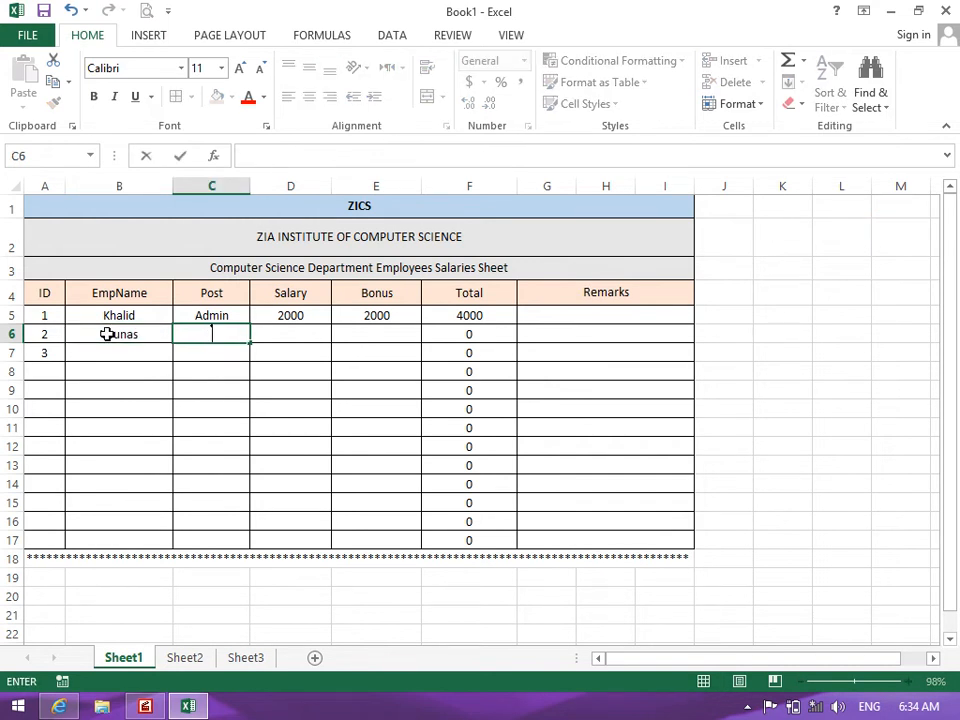
{"action": "type", "text": "inance"}
{"action": "key", "text": "Tab"}
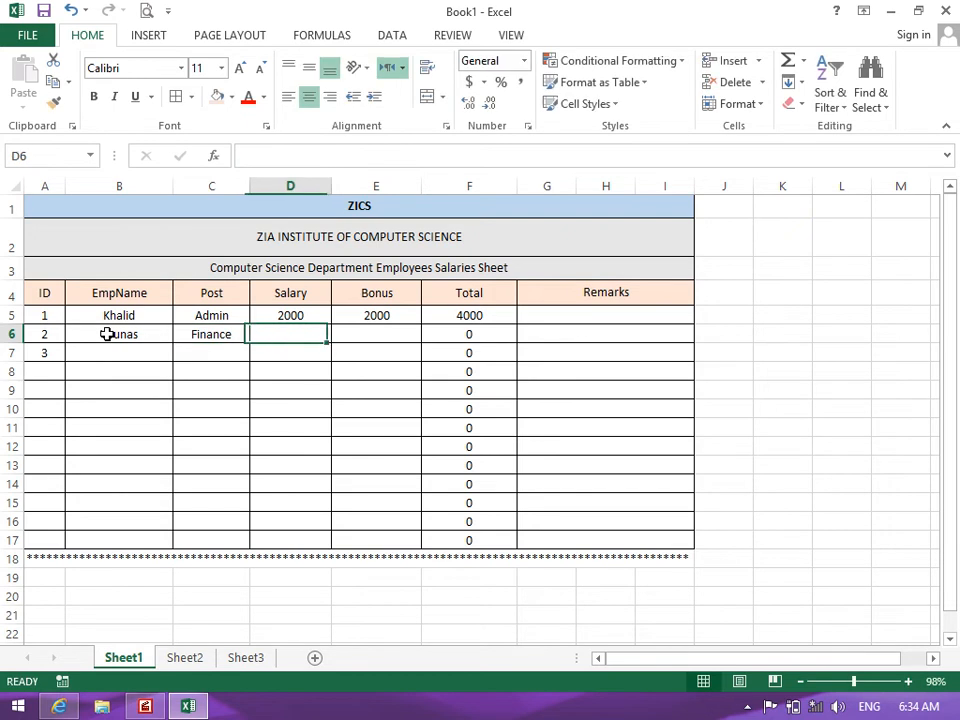
{"action": "type", "text": "20000"}
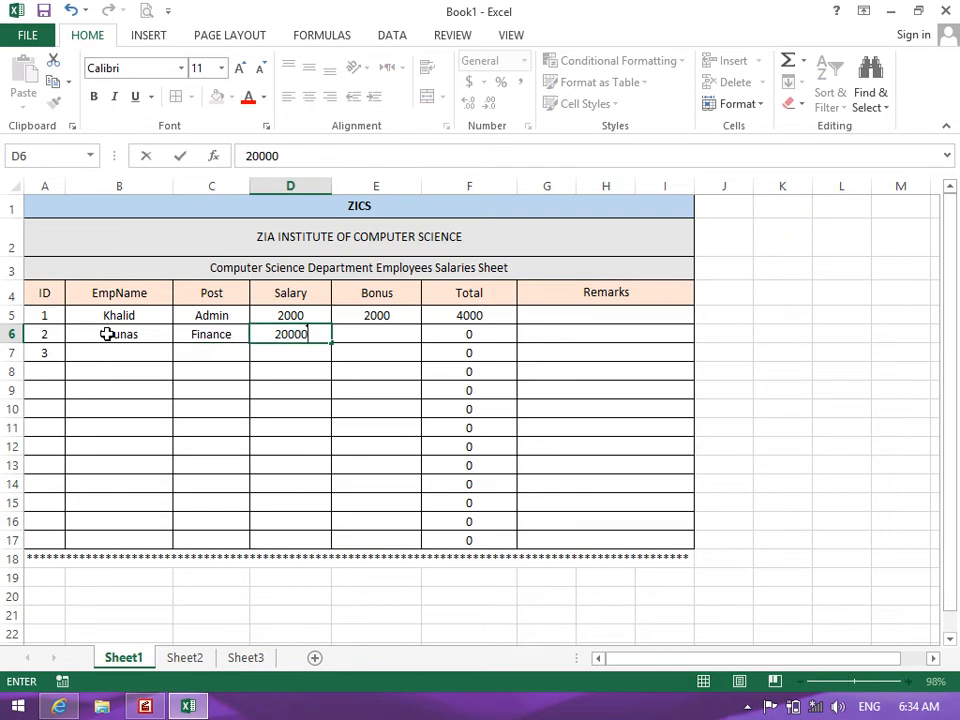
{"action": "key", "text": "BackSpace"}
{"action": "key", "text": "Tab"}
{"action": "type", "text": "100"}
{"action": "key", "text": "BackSpace"}
{"action": "key", "text": "Return"}
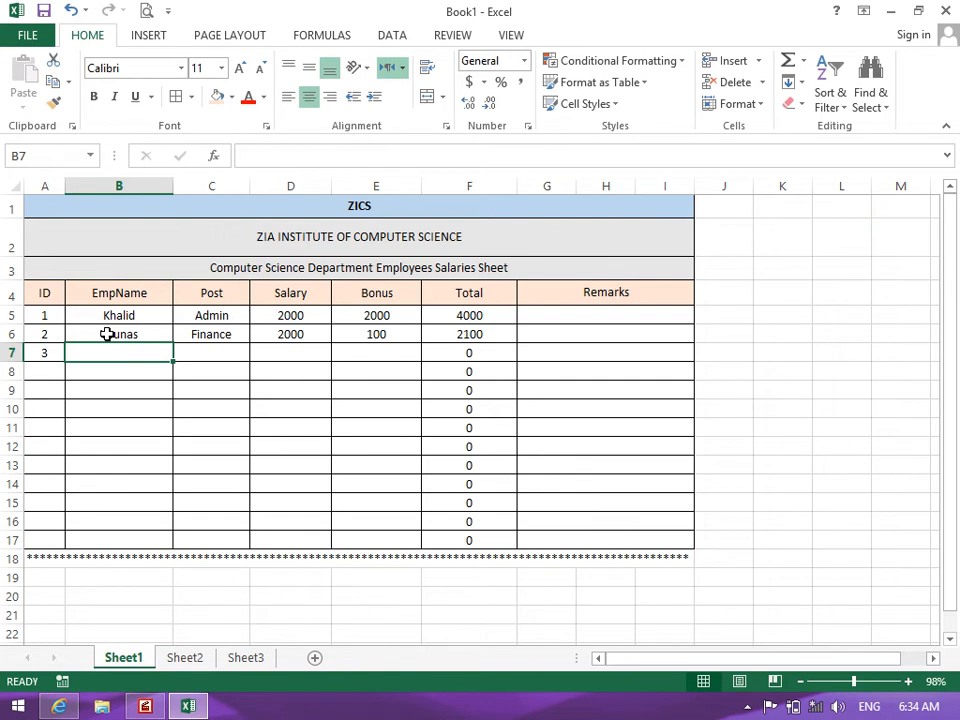
{"action": "left_click_drag", "start_coordinate": [280, 325], "coordinate": [295, 533]}
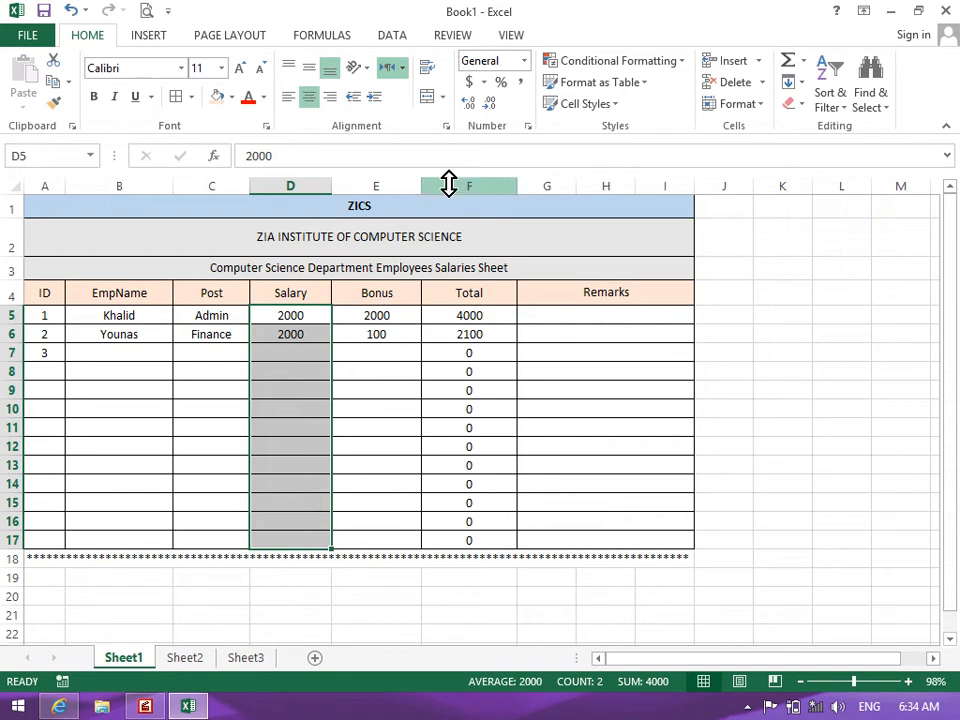
Try £, €, ¥ and fr. accounting formats on the Salary cells, settling on US dollars
{"action": "left_click", "coordinate": [483, 81]}
{"action": "left_click", "coordinate": [495, 106]}
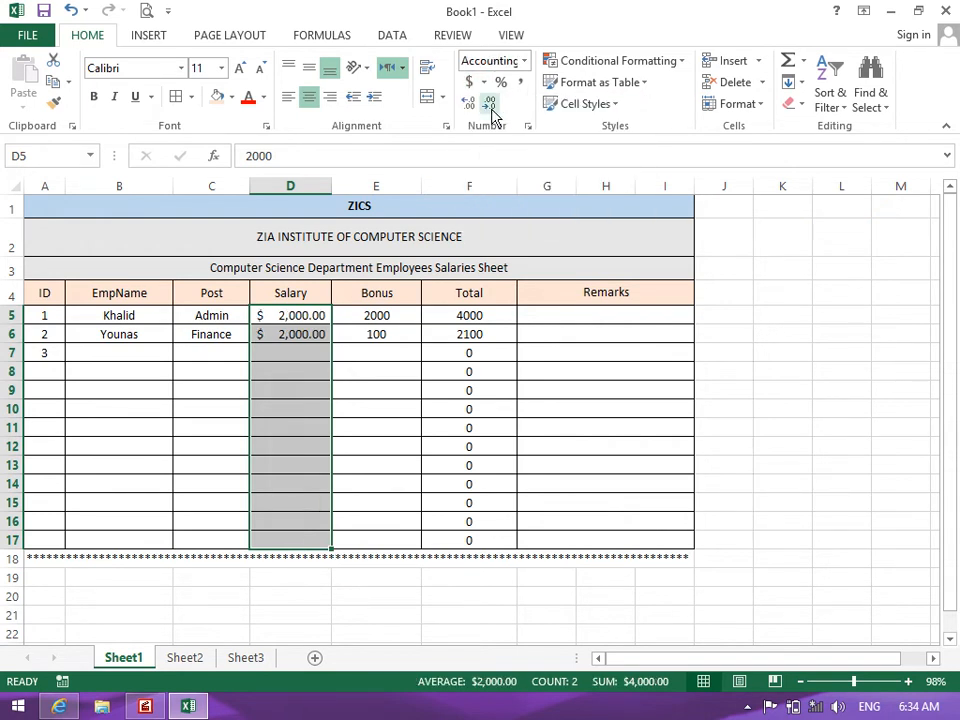
{"action": "left_click", "coordinate": [484, 82]}
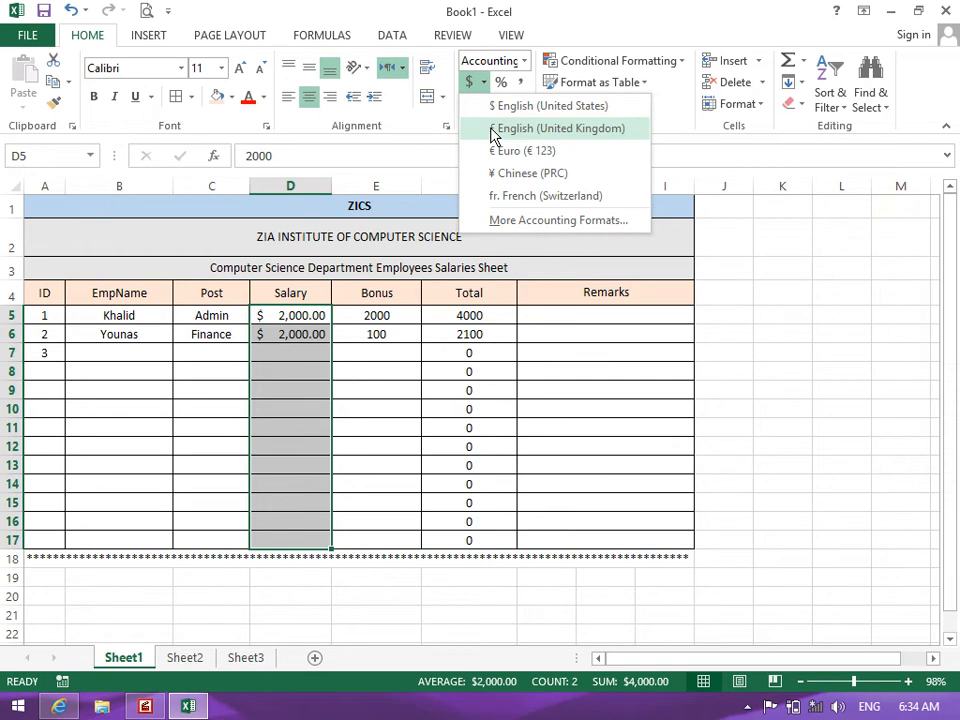
{"action": "left_click", "coordinate": [491, 129]}
{"action": "left_click", "coordinate": [484, 82]}
{"action": "left_click", "coordinate": [493, 151]}
{"action": "left_click", "coordinate": [484, 82]}
{"action": "left_click", "coordinate": [497, 151]}
{"action": "left_click", "coordinate": [484, 82]}
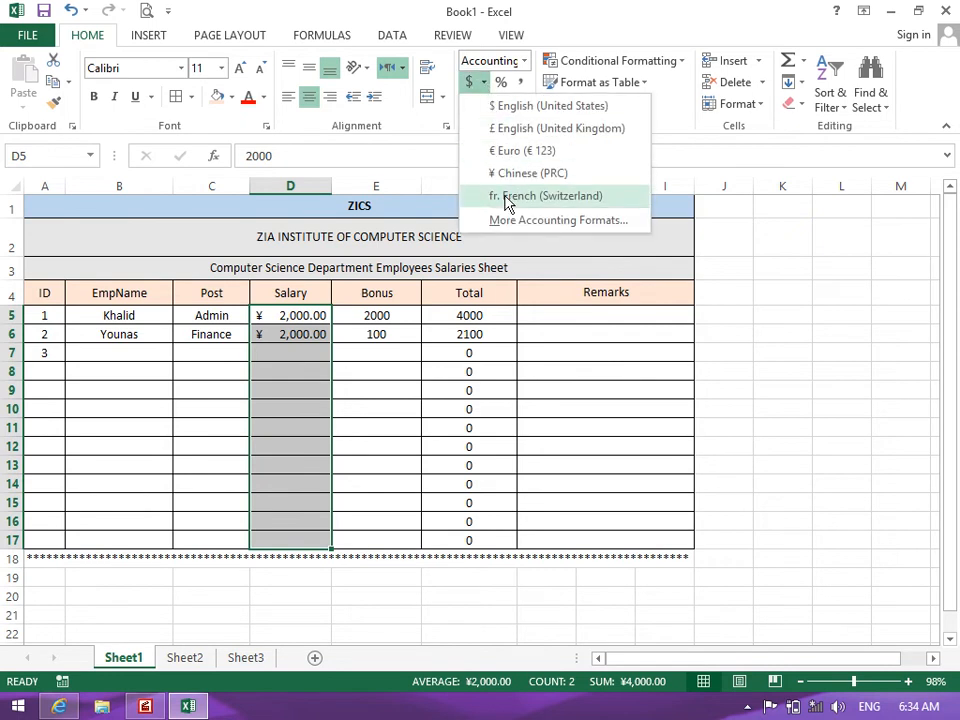
{"action": "left_click", "coordinate": [504, 196]}
{"action": "left_click", "coordinate": [485, 83]}
{"action": "left_click", "coordinate": [493, 106]}
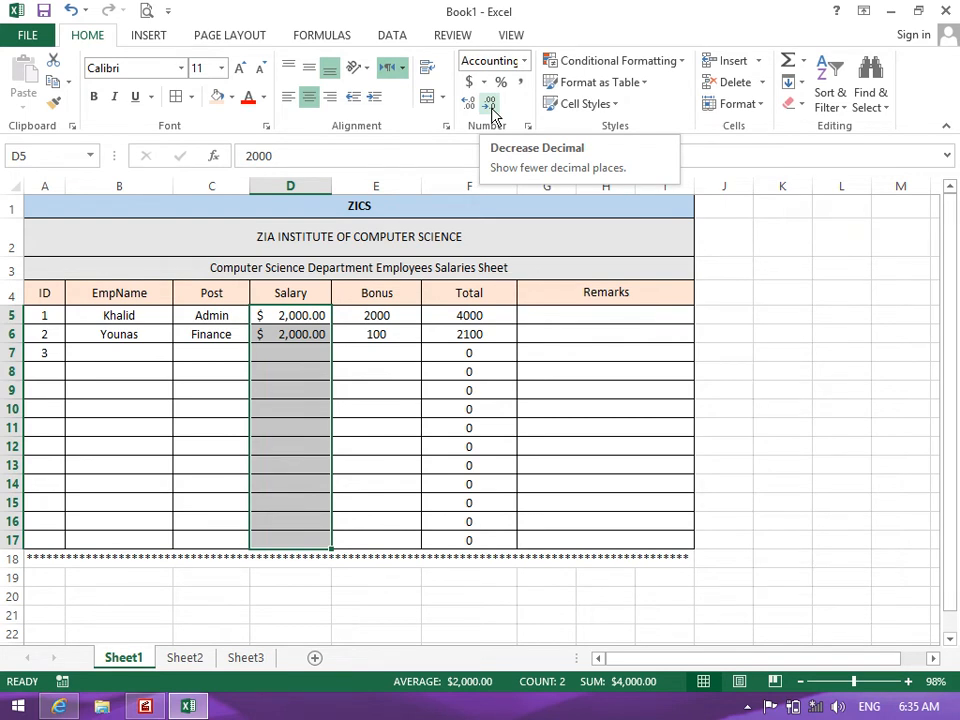
Open Control Panel from the Windows quick-access menu
{"action": "left_click", "coordinate": [485, 84]}
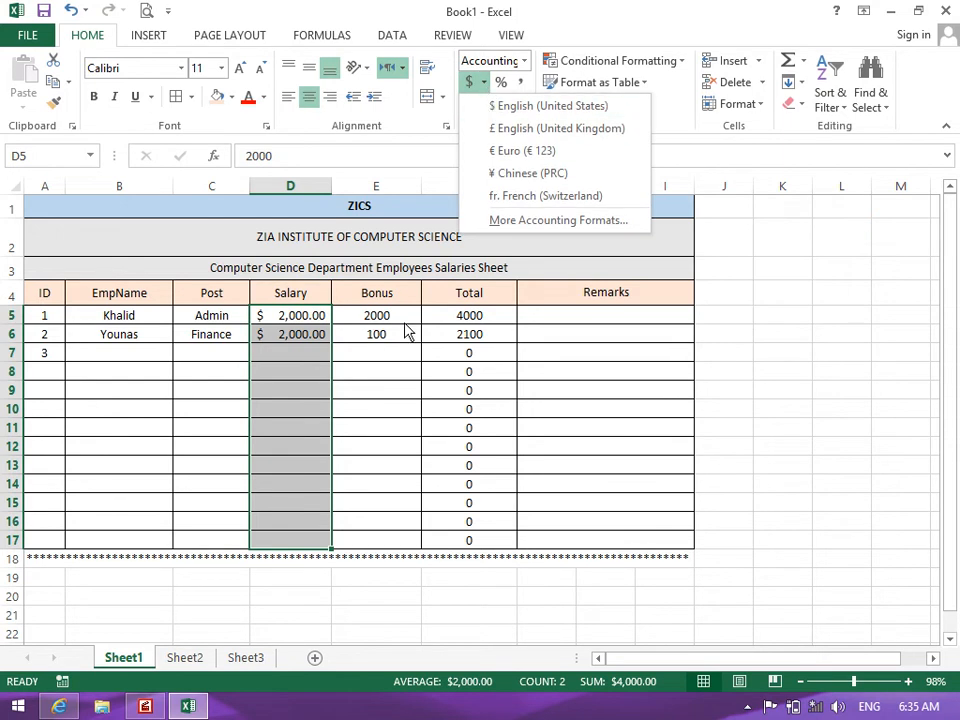
{"action": "left_click", "coordinate": [15, 708]}
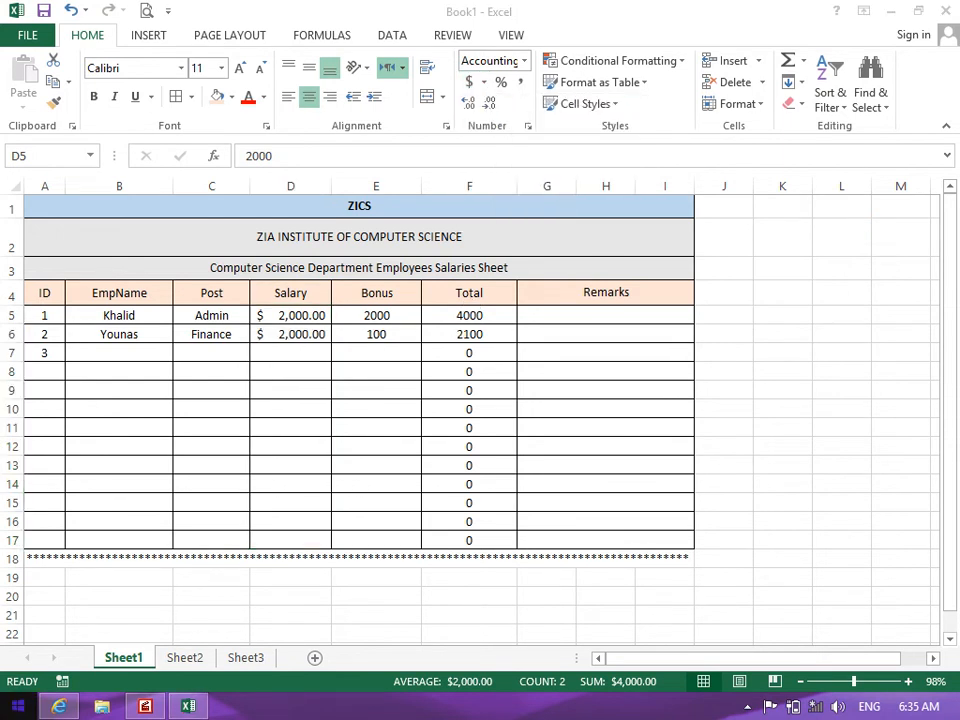
{"action": "left_click", "coordinate": [94, 596]}
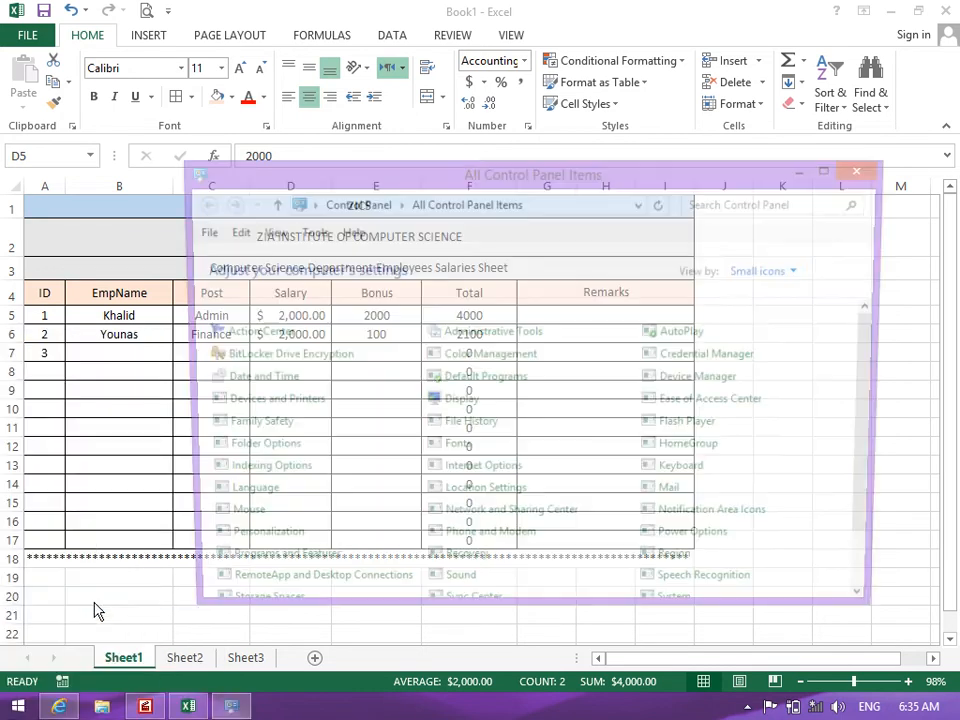
Change the Windows Region currency symbol from $ to Afs. and switch back to Excel
{"action": "double_click", "coordinate": [386, 176]}
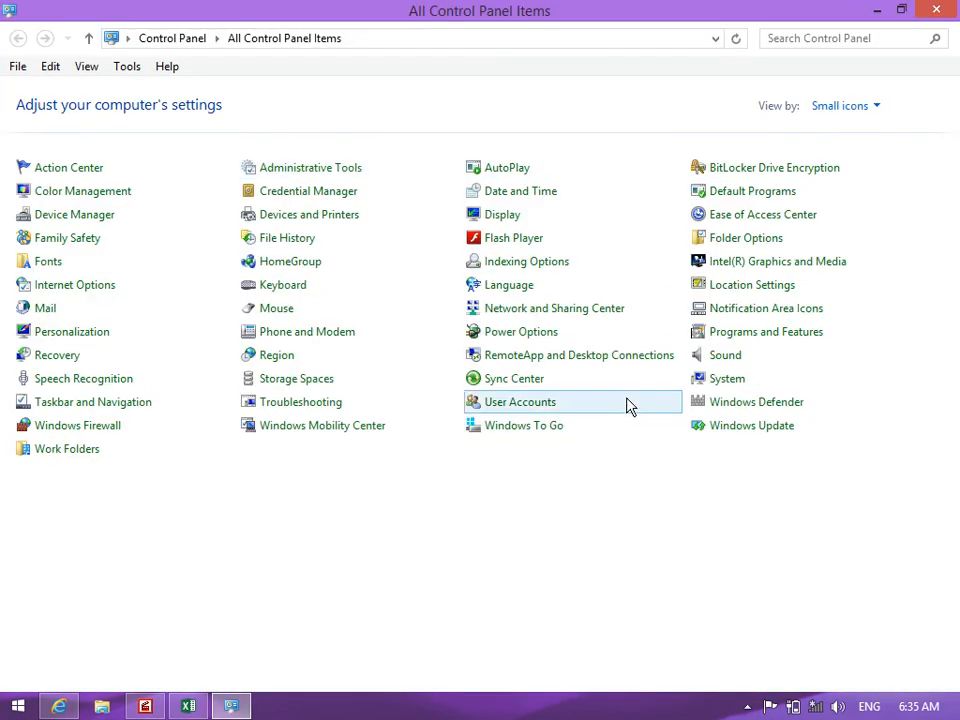
{"action": "left_click", "coordinate": [285, 358]}
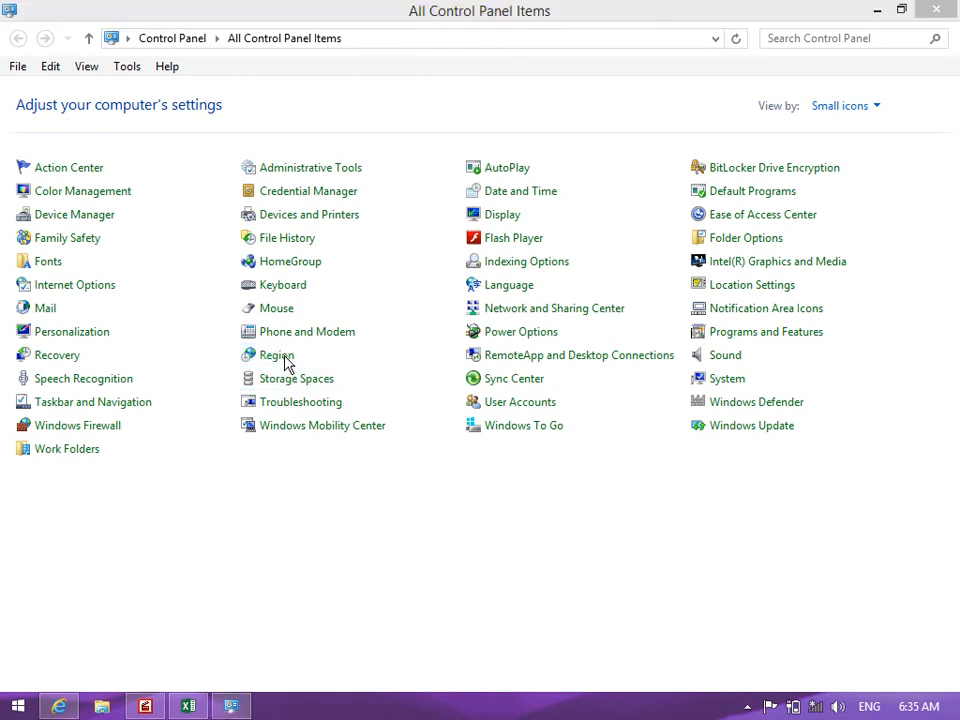
{"action": "left_click", "coordinate": [466, 601]}
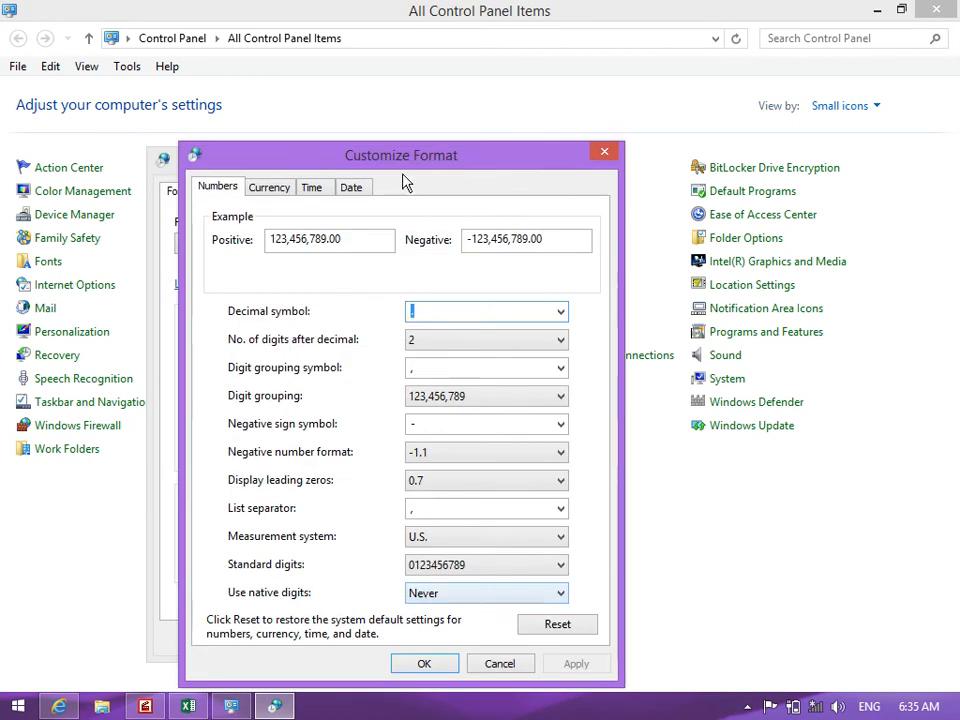
{"action": "left_click", "coordinate": [272, 188]}
{"action": "key", "text": "BackSpace"}
{"action": "type", "text": "Afs."}
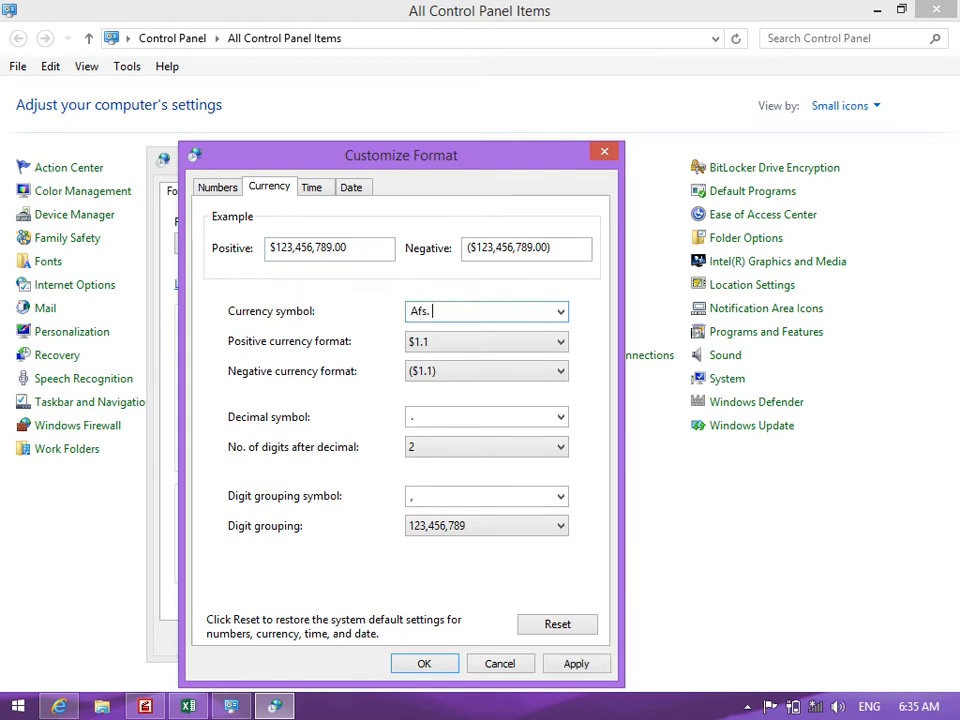
{"action": "left_click", "coordinate": [401, 664]}
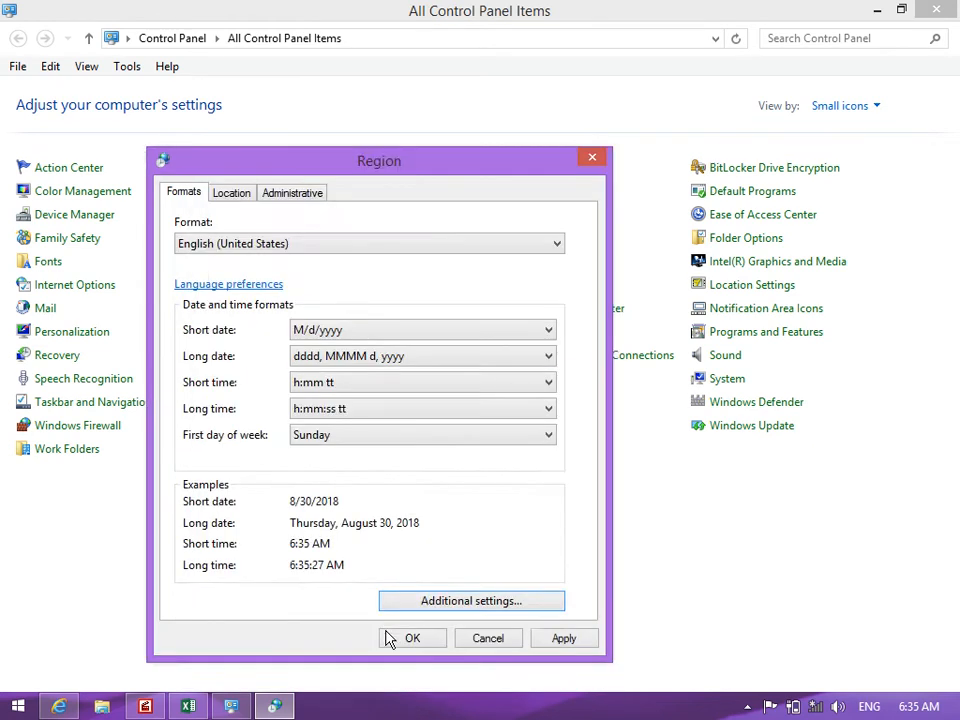
{"action": "left_click", "coordinate": [385, 636]}
{"action": "left_click", "coordinate": [188, 706]}
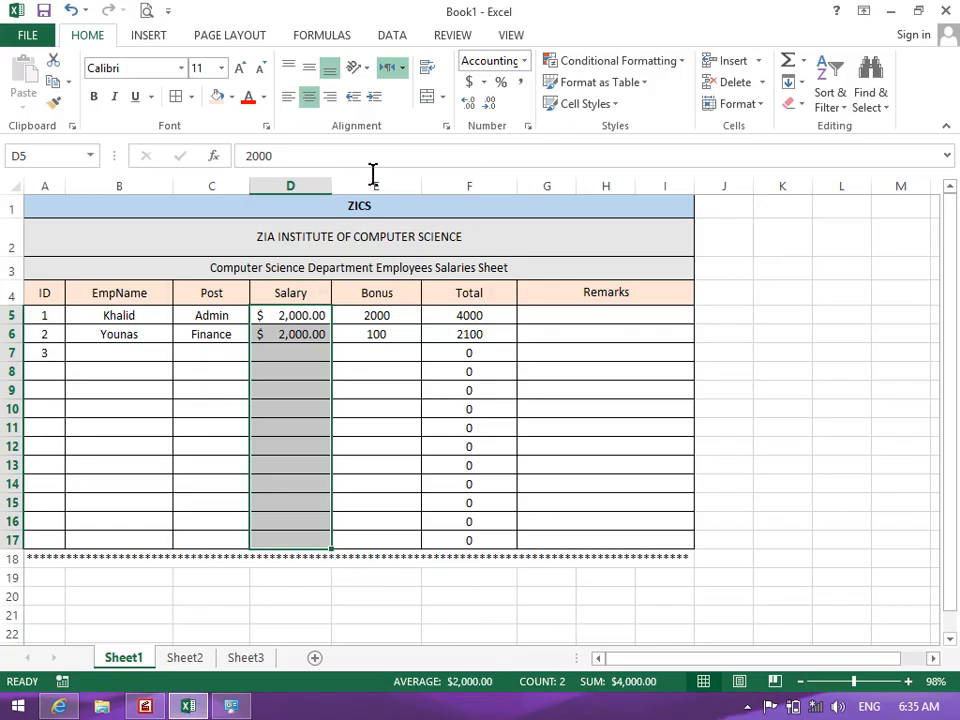
Save the workbook to the Desktop as 2.xlsx instead of replacing Book1
{"action": "left_click", "coordinate": [483, 84]}
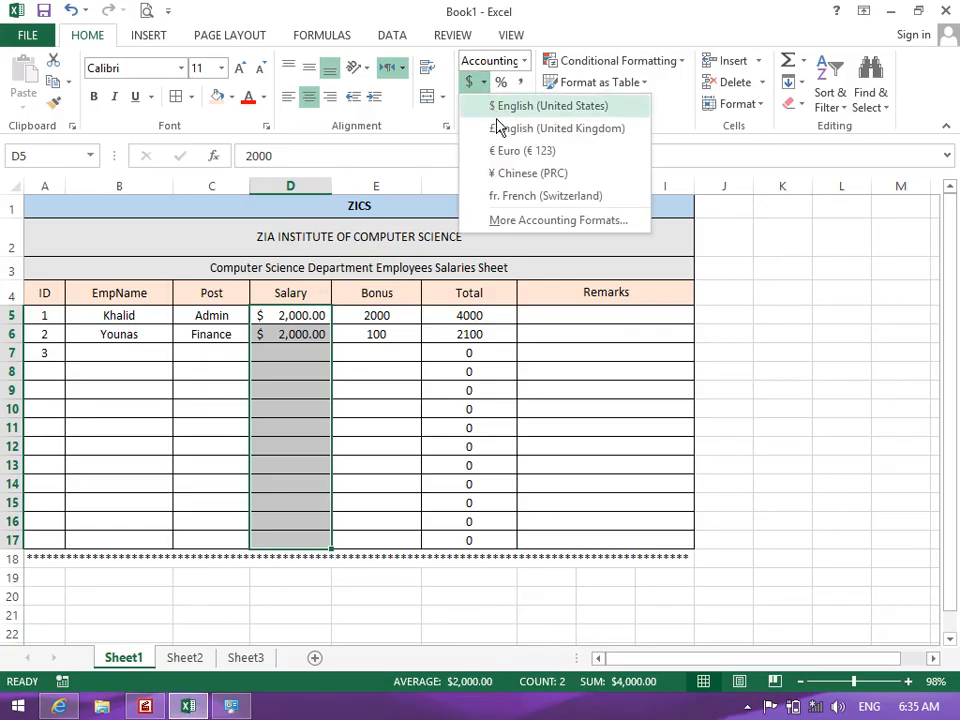
{"action": "left_click", "coordinate": [498, 415]}
{"action": "key", "text": "ctrl+s"}
{"action": "left_click", "coordinate": [460, 300]}
{"action": "left_click", "coordinate": [95, 145]}
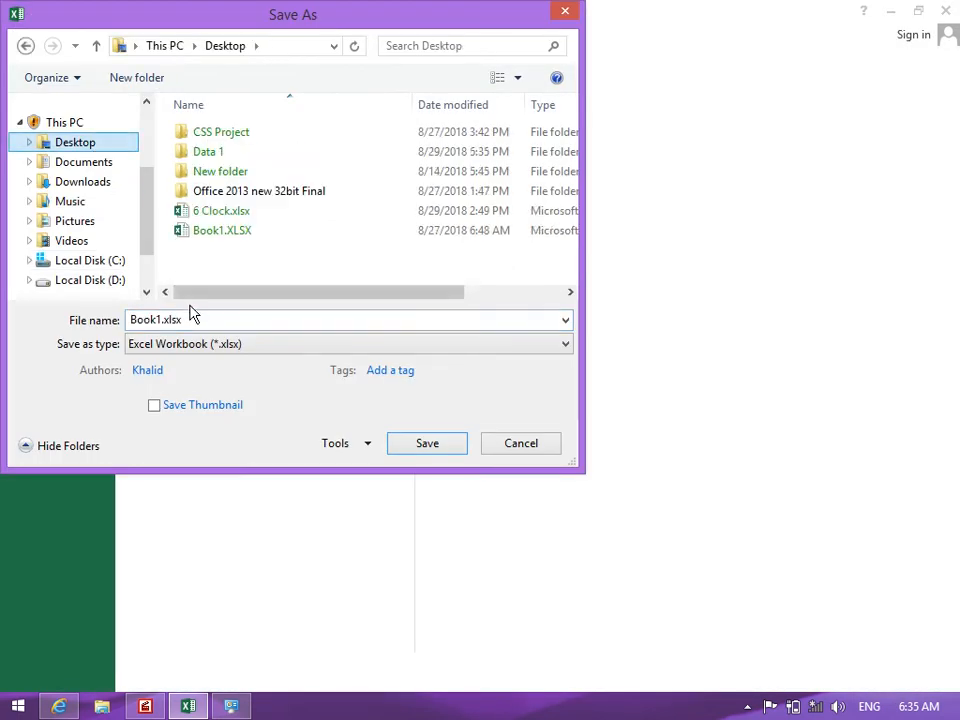
{"action": "left_click", "coordinate": [446, 443]}
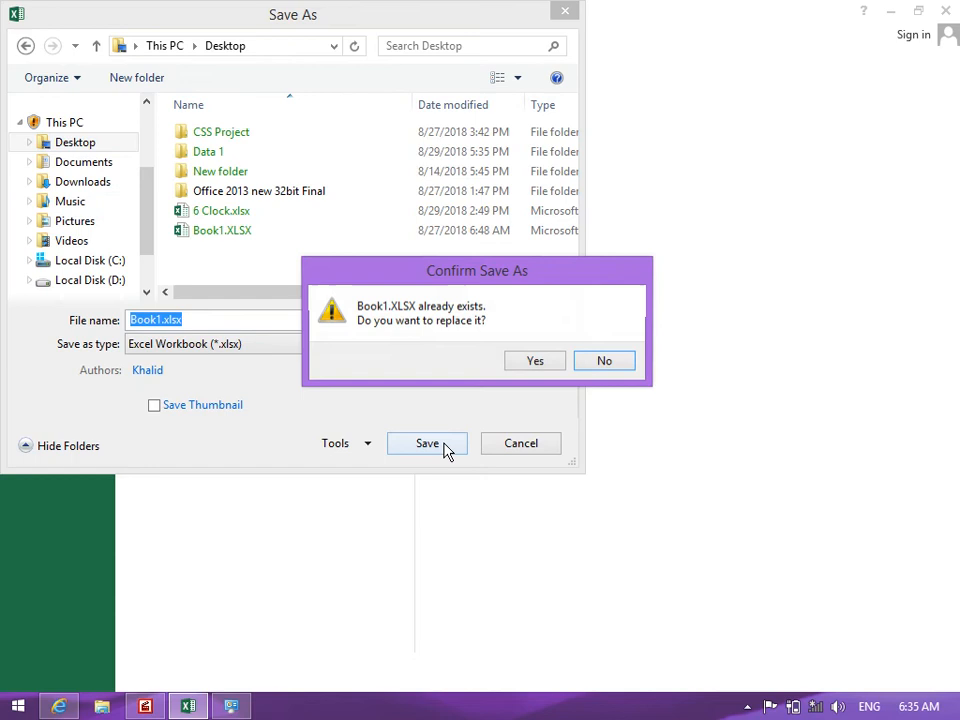
{"action": "left_click", "coordinate": [593, 353]}
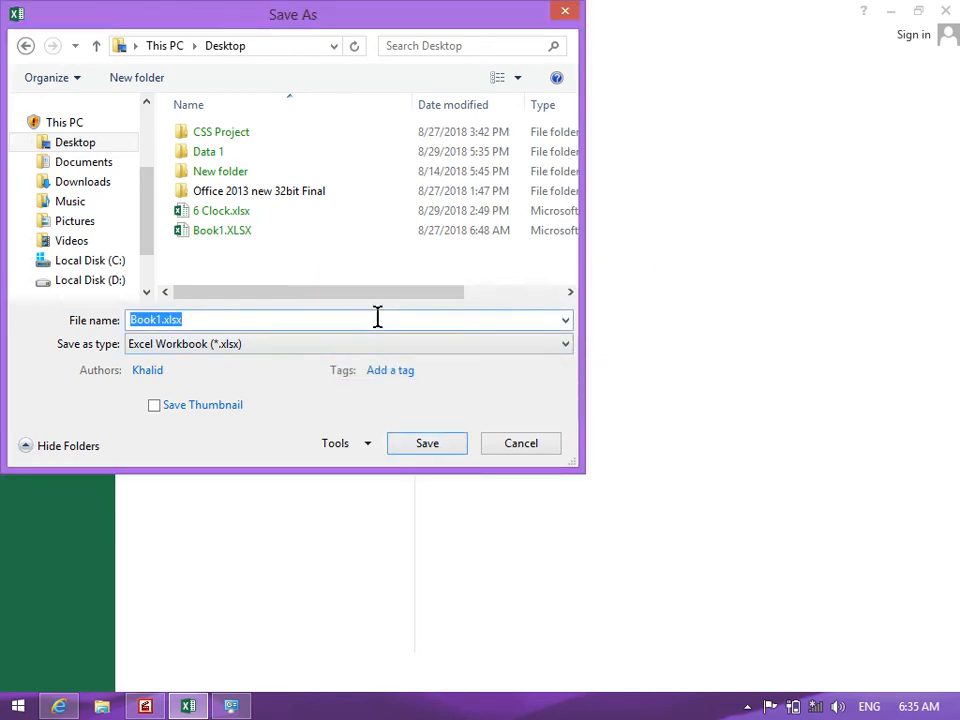
{"action": "type", "text": "2"}
{"action": "key", "text": "Return"}
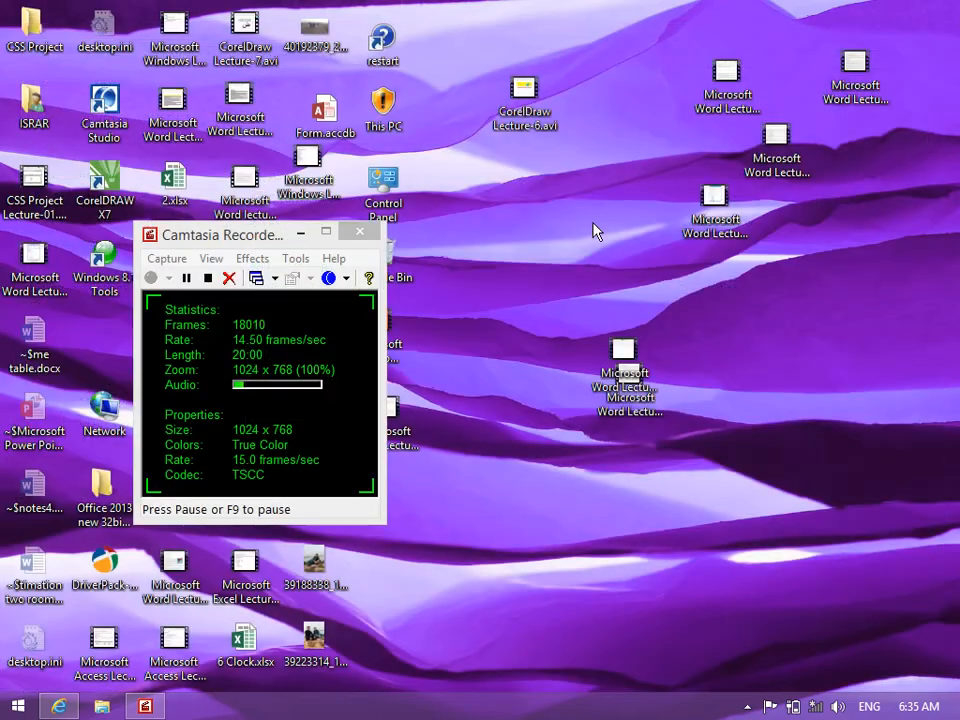
Minimize the screen recorder and reopen 2.xlsx from the desktop
{"action": "left_click", "coordinate": [301, 235]}
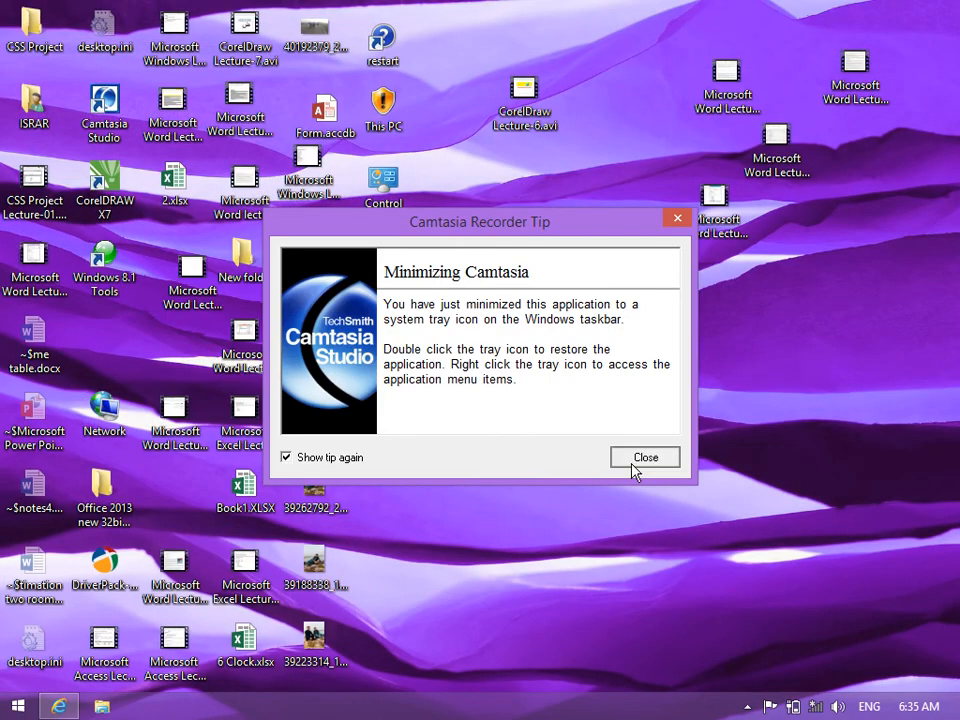
{"action": "left_click", "coordinate": [643, 457]}
{"action": "double_click", "coordinate": [174, 178]}
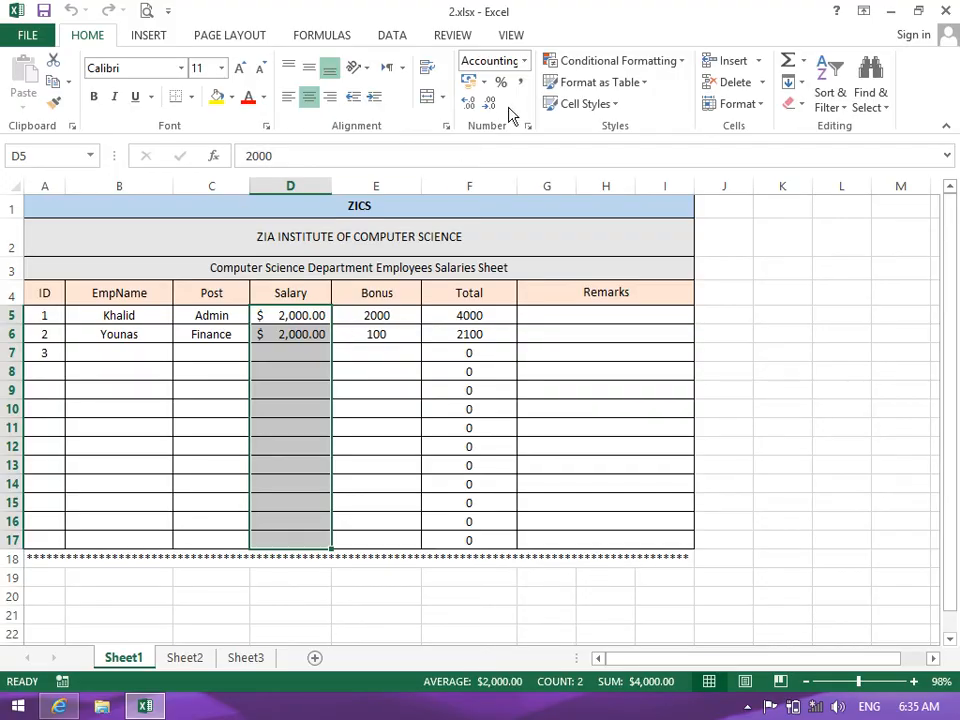
{"action": "left_click", "coordinate": [484, 83]}
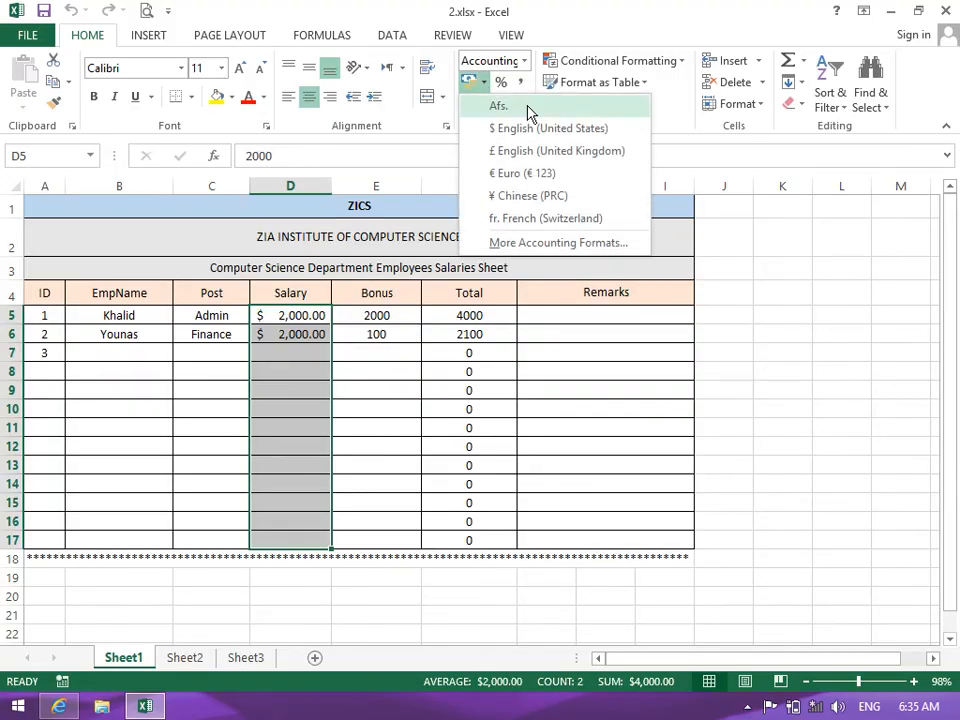
{"action": "left_click", "coordinate": [526, 106]}
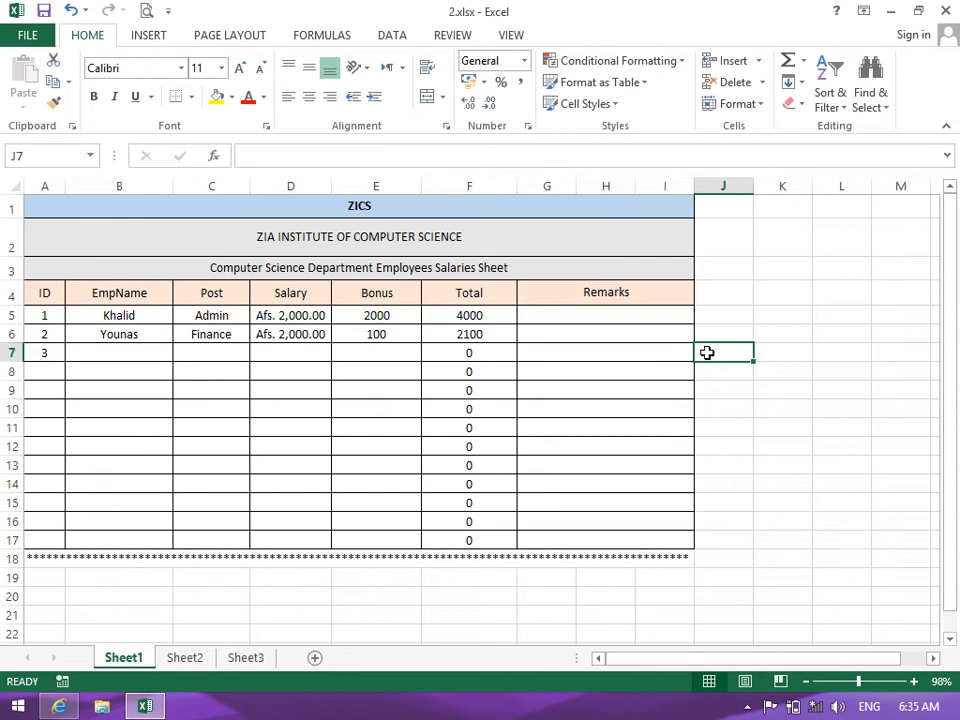
{"action": "double_click", "coordinate": [332, 186]}
{"action": "left_click_drag", "start_coordinate": [332, 186], "coordinate": [356, 186]}
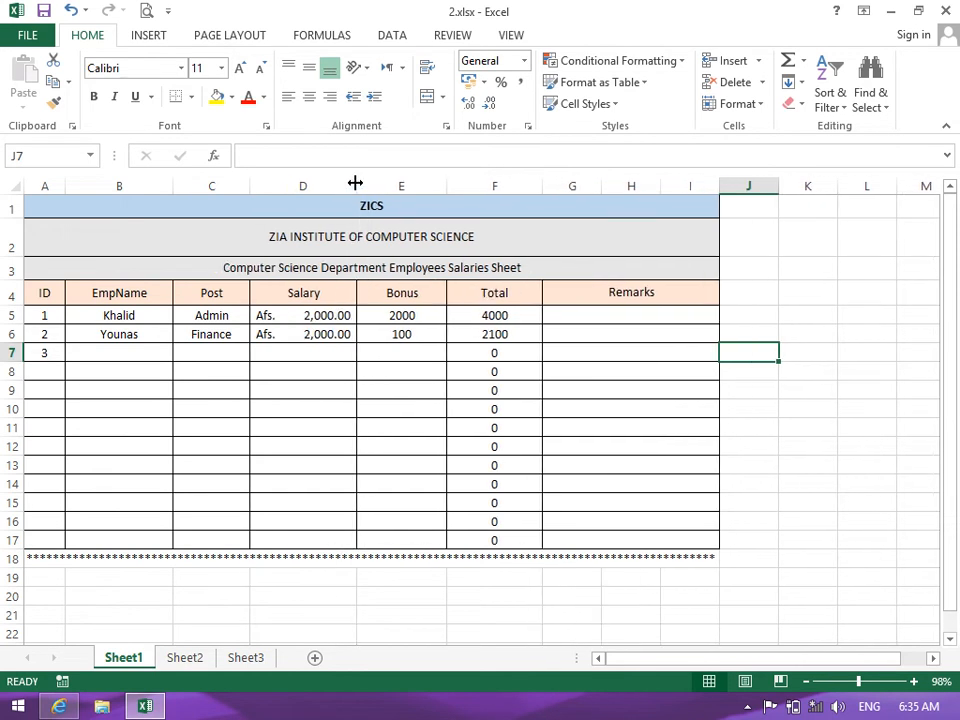
{"action": "left_click", "coordinate": [353, 368]}
{"action": "left_click_drag", "start_coordinate": [392, 316], "coordinate": [379, 531]}
{"action": "left_click", "coordinate": [485, 83]}
{"action": "left_click", "coordinate": [495, 128]}
{"action": "left_click", "coordinate": [487, 84]}
{"action": "left_click", "coordinate": [497, 106]}
{"action": "left_click_drag", "start_coordinate": [512, 316], "coordinate": [521, 540]}
{"action": "left_click", "coordinate": [488, 83]}
{"action": "left_click", "coordinate": [497, 106]}
{"action": "left_click", "coordinate": [705, 396]}
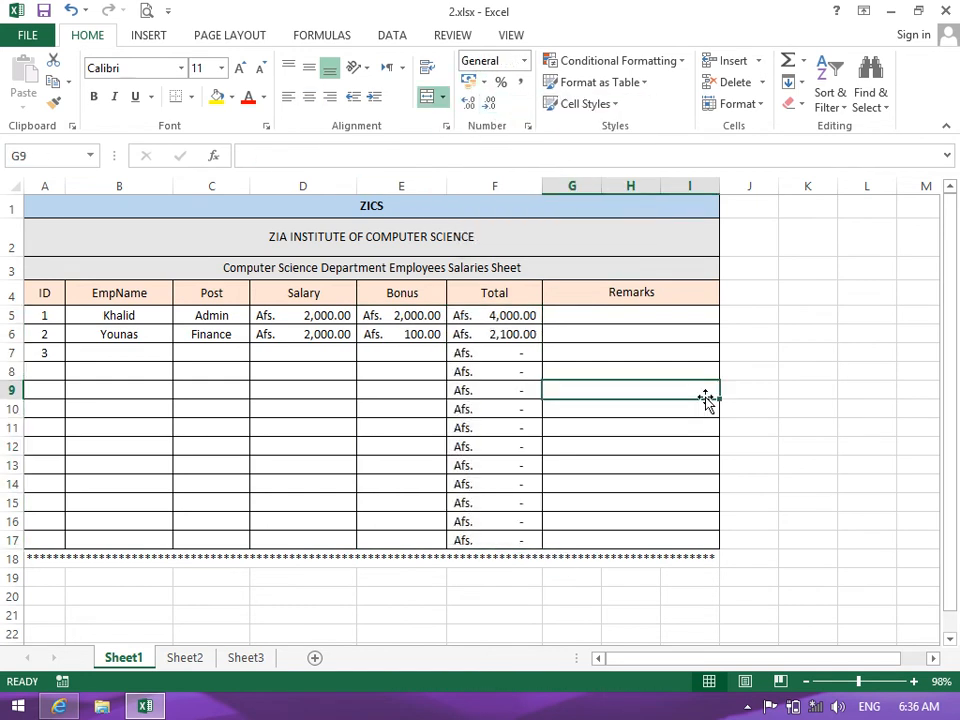
{"action": "left_click_drag", "start_coordinate": [495, 316], "coordinate": [496, 540]}
{"action": "left_click_drag", "start_coordinate": [332, 312], "coordinate": [495, 535]}
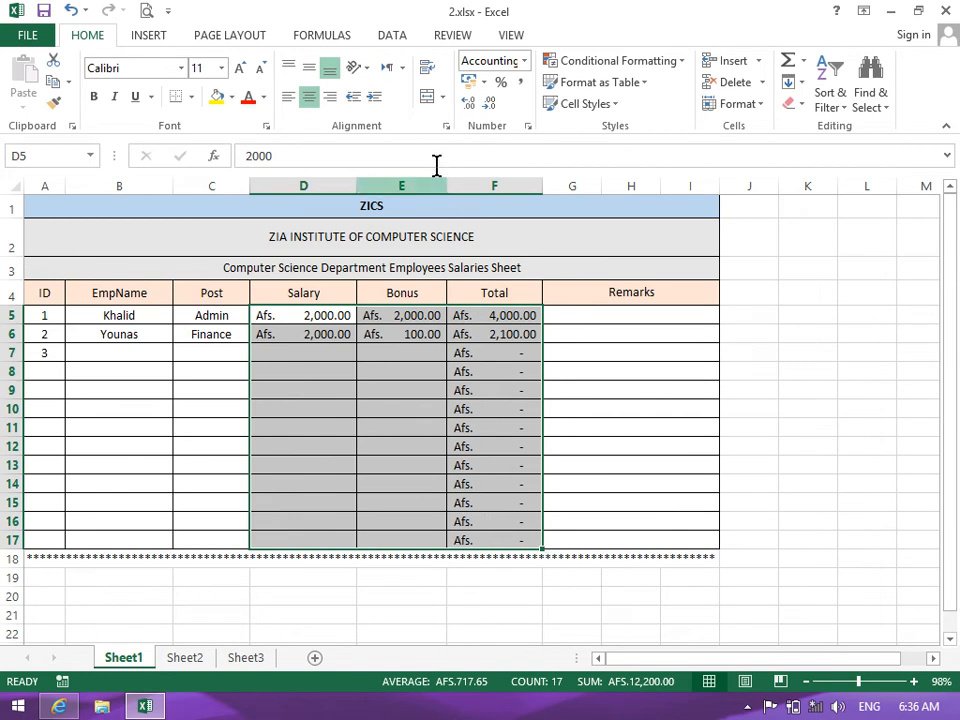
{"action": "left_click_drag", "start_coordinate": [452, 186], "coordinate": [457, 185]}
{"action": "left_click", "coordinate": [527, 361]}
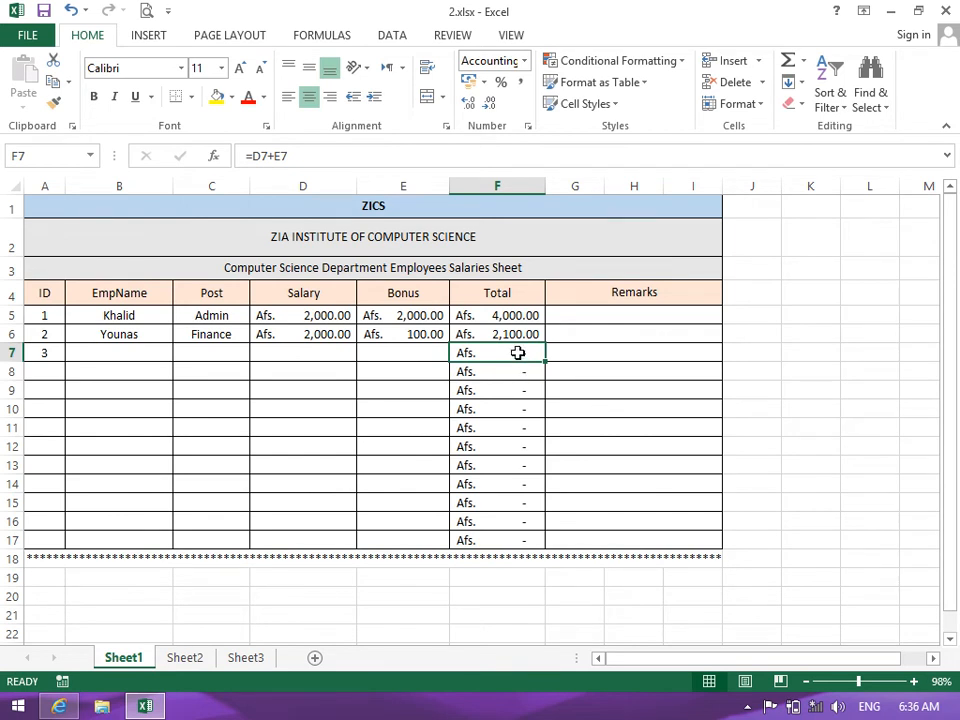
{"action": "left_click", "coordinate": [577, 313]}
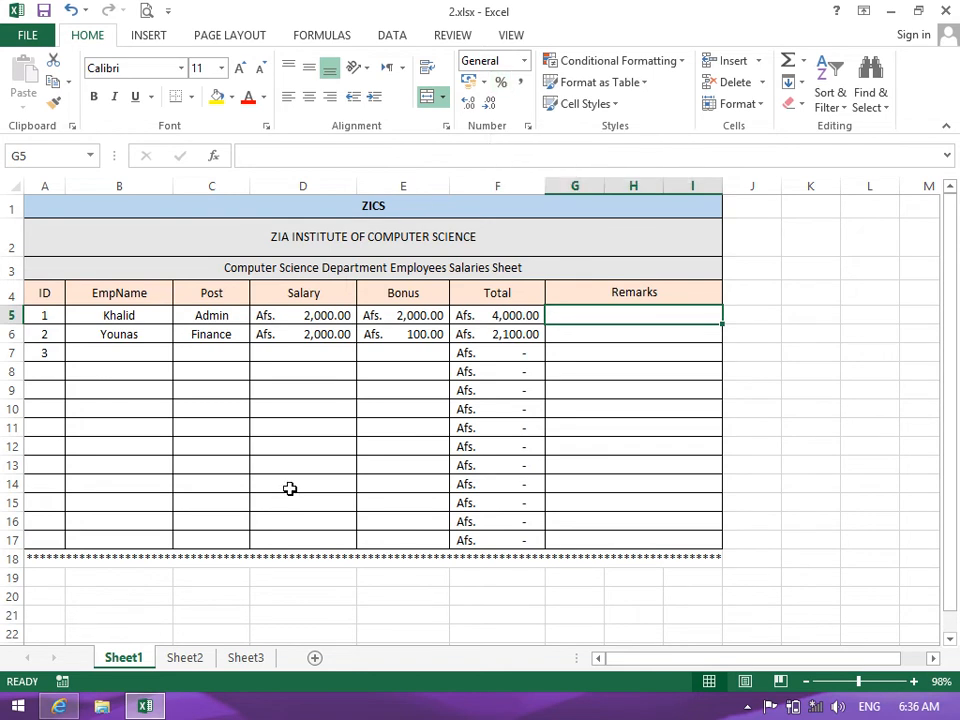
{"action": "left_click", "coordinate": [180, 664]}
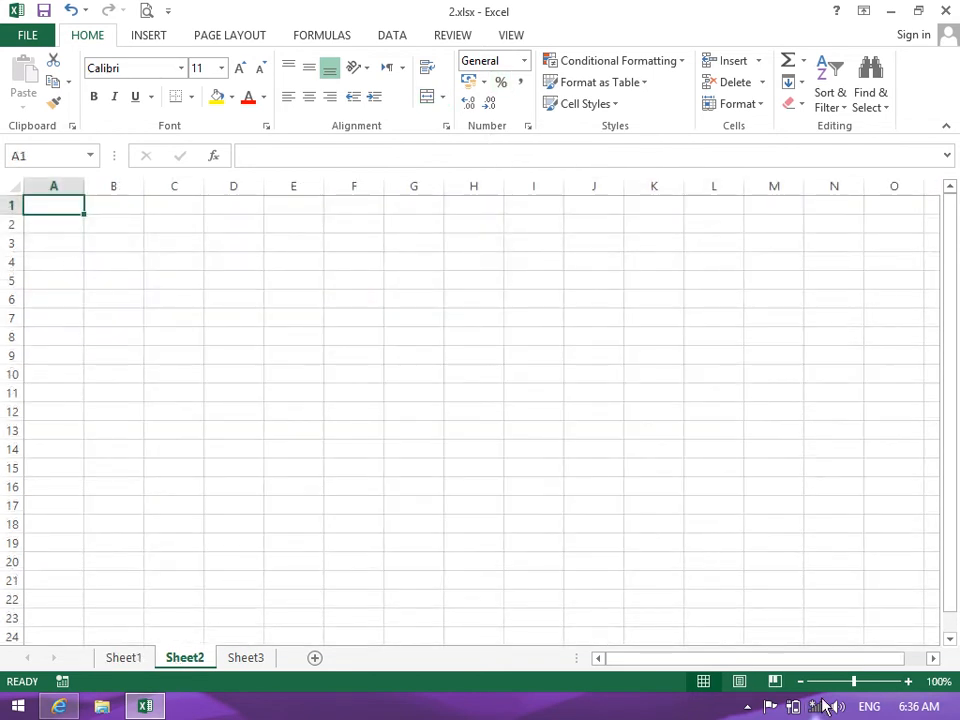
{"action": "left_click", "coordinate": [869, 681]}
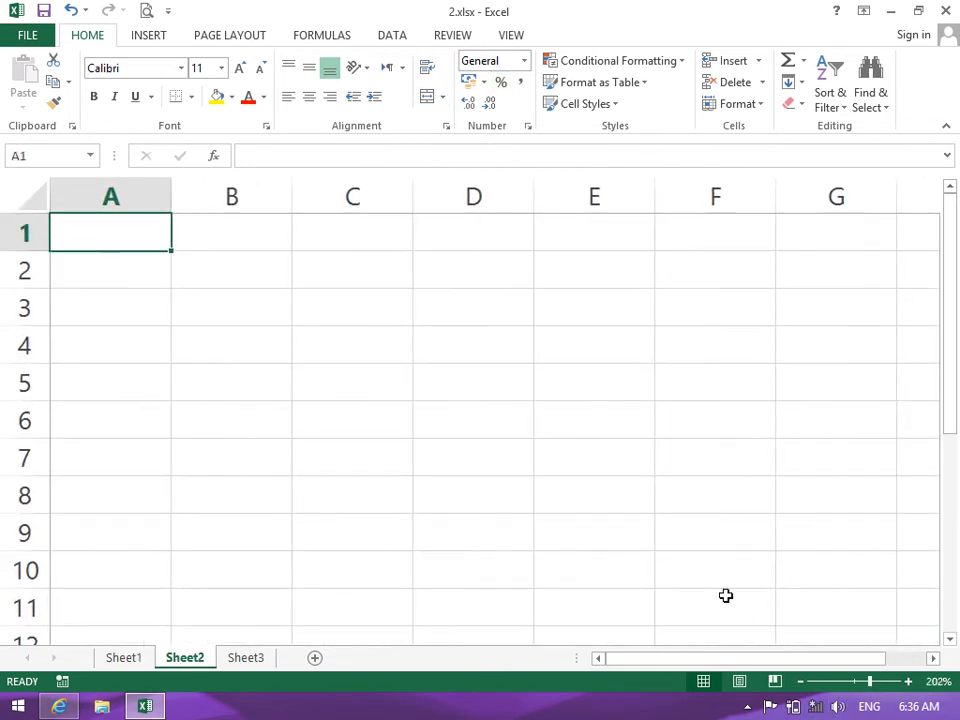
{"action": "left_click", "coordinate": [235, 298]}
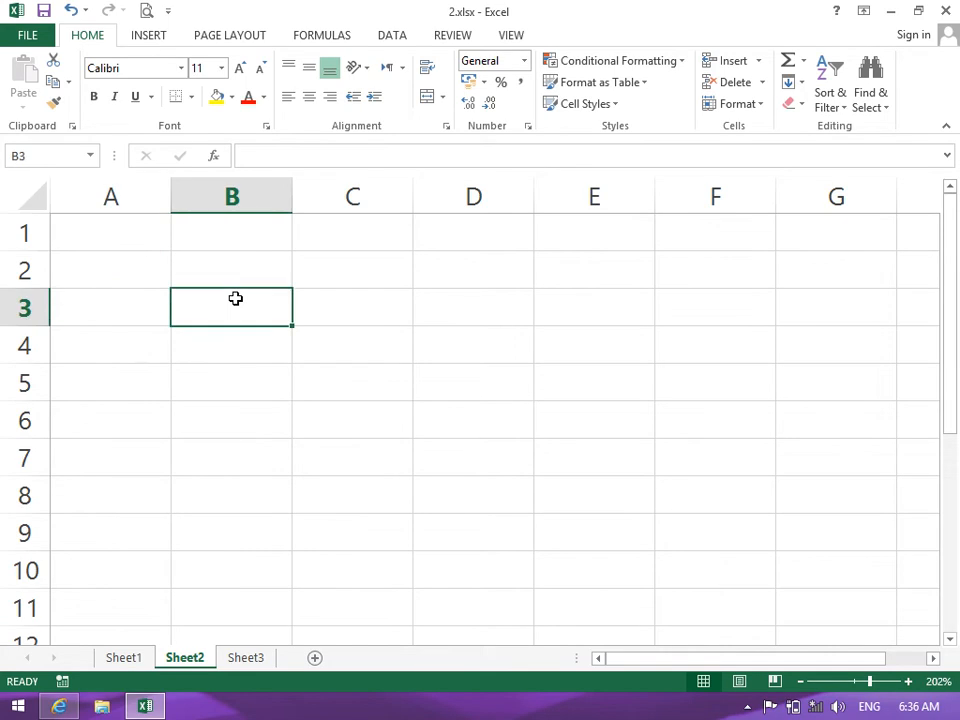
{"action": "left_click", "coordinate": [120, 659]}
{"action": "left_click_drag", "start_coordinate": [583, 298], "coordinate": [589, 541]}
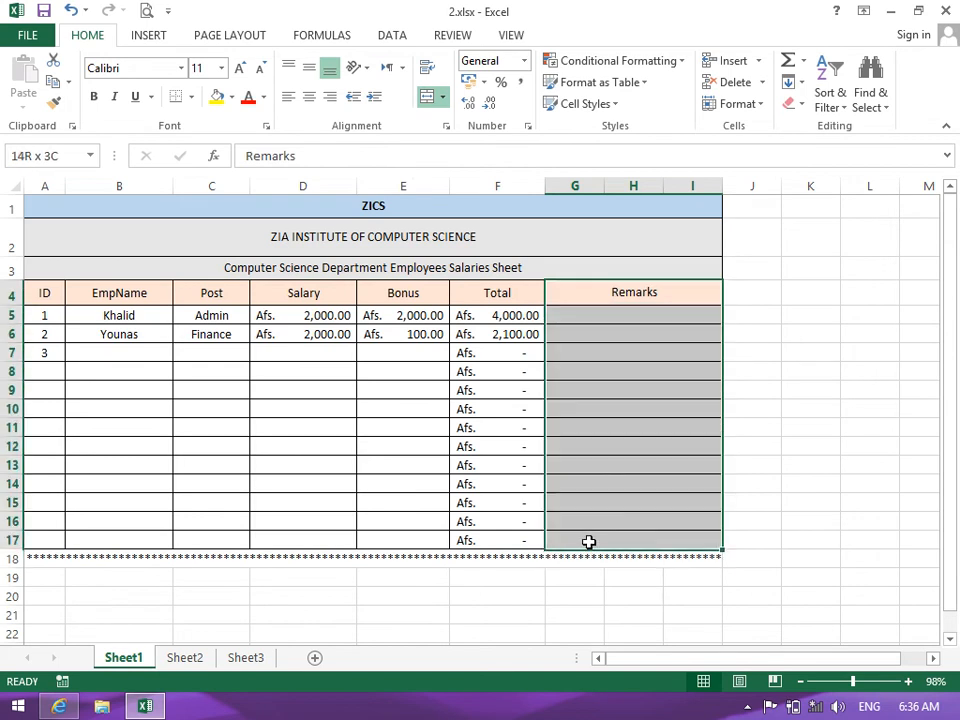
Unmerge the Remarks cells and enter headings 'Tax Per' in G4 and 'Total Tax' in H4
{"action": "left_click", "coordinate": [442, 96]}
{"action": "left_click", "coordinate": [440, 190]}
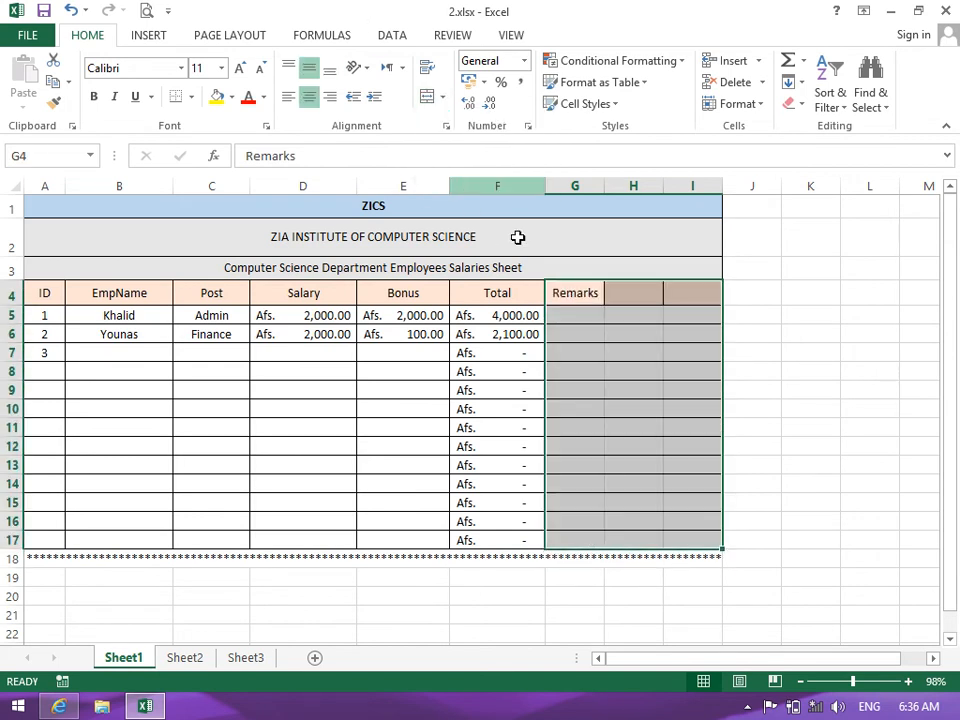
{"action": "left_click", "coordinate": [580, 300]}
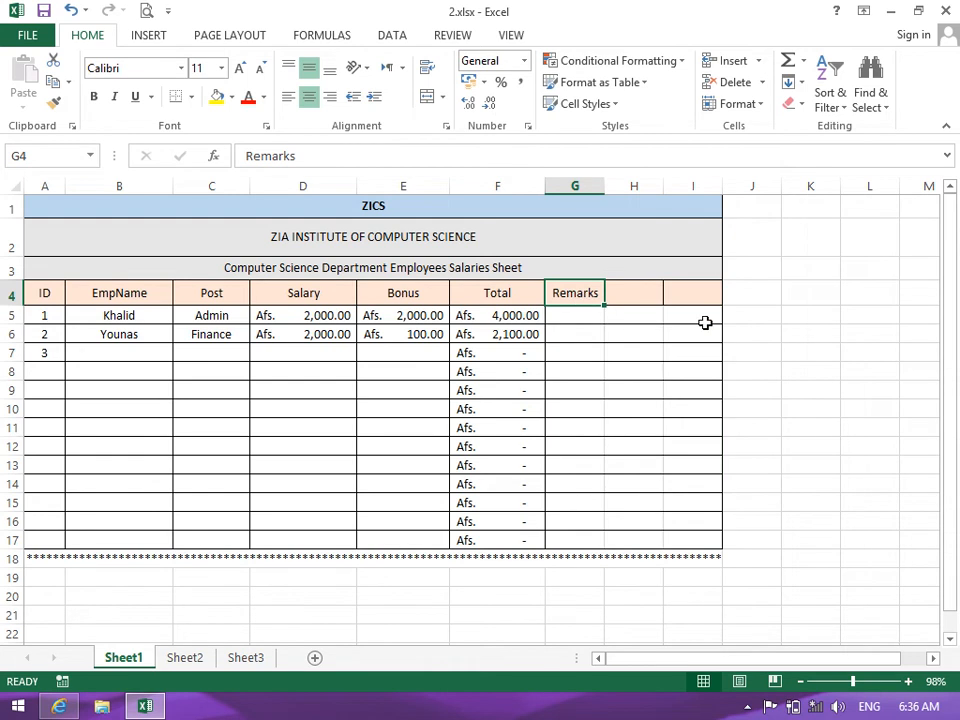
{"action": "type", "text": "Tax"}
{"action": "key", "text": "BackSpace"}
{"action": "key", "text": "BackSpace"}
{"action": "key", "text": "BackSpace"}
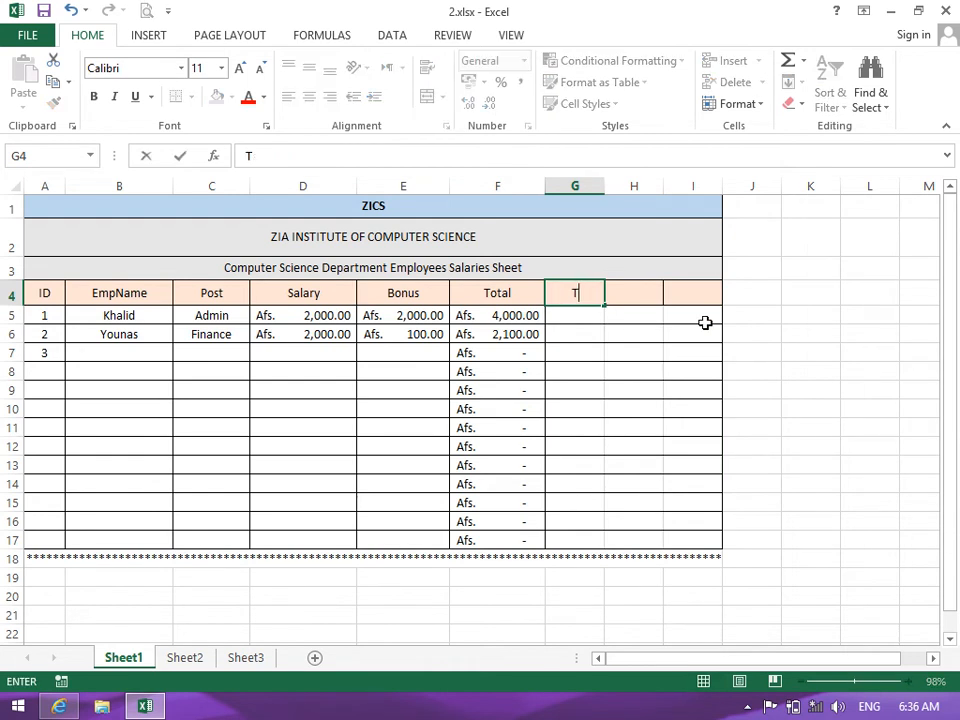
{"action": "type", "text": "Tax Per"}
{"action": "key", "text": "Tab"}
{"action": "type", "text": "Total"}
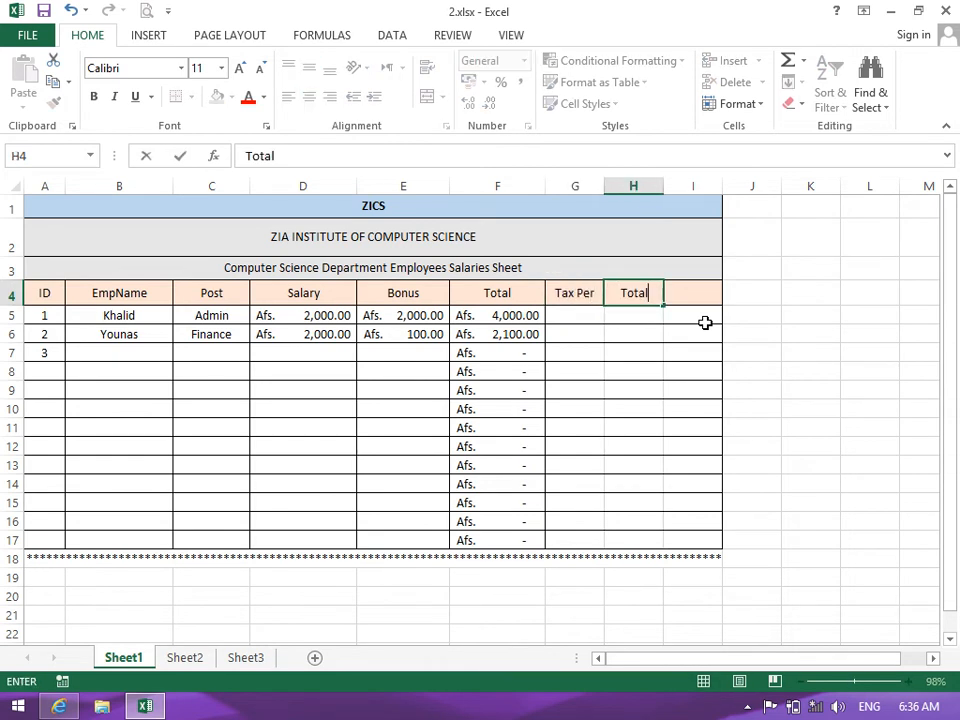
{"action": "type", "text": " Tax"}
{"action": "key", "text": "Return"}
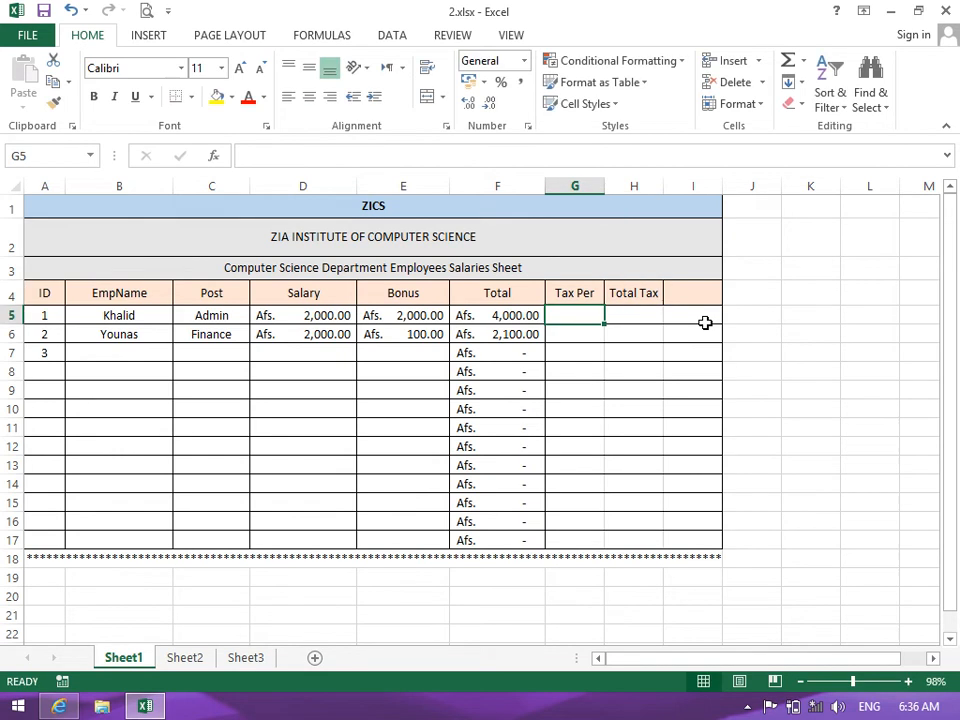
Widen columns I, H and G, with H at 81 pixels
{"action": "left_click", "coordinate": [689, 292]}
{"action": "left_click_drag", "start_coordinate": [722, 185], "coordinate": [754, 185]}
{"action": "left_click_drag", "start_coordinate": [665, 187], "coordinate": [674, 187]}
{"action": "left_click_drag", "start_coordinate": [603, 186], "coordinate": [614, 185]}
{"action": "left_click_drag", "start_coordinate": [686, 182], "coordinate": [694, 186]}
Put an outside border around G4:I17
{"action": "left_click_drag", "start_coordinate": [594, 296], "coordinate": [719, 538]}
{"action": "left_click", "coordinate": [191, 97]}
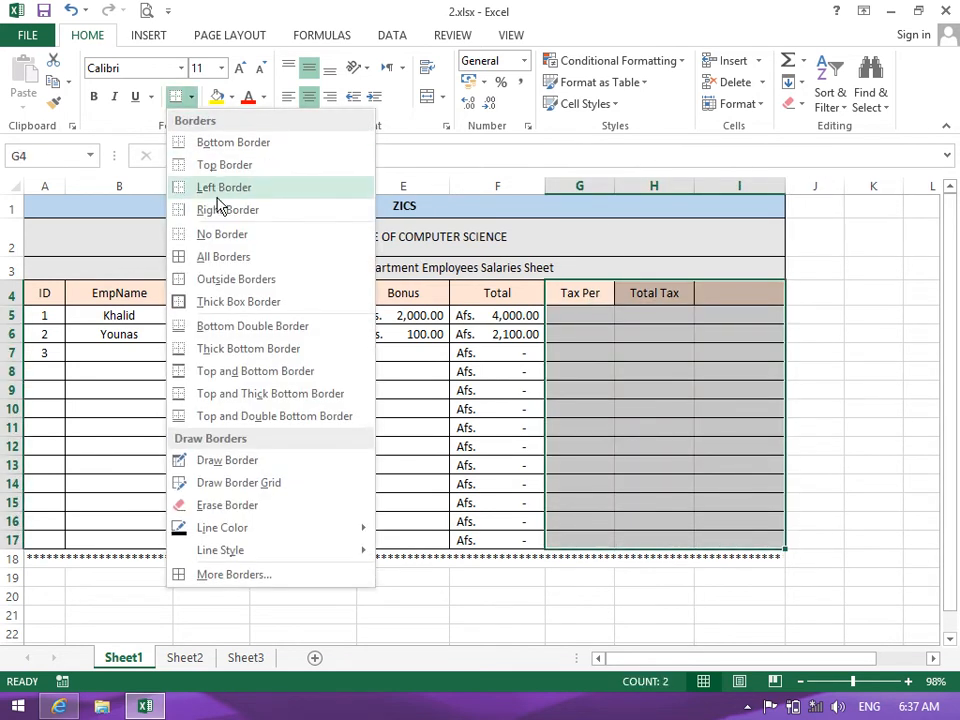
{"action": "left_click", "coordinate": [230, 277]}
{"action": "left_click", "coordinate": [617, 396]}
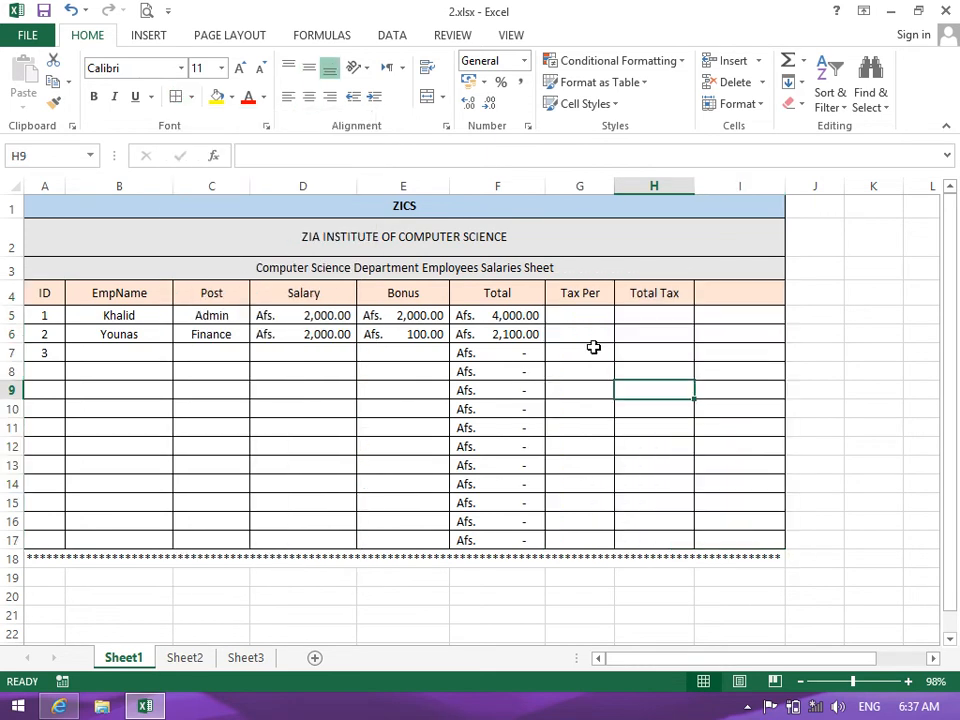
Enter 2 in G5 and apply Percent Style as a trial, then undo both
{"action": "left_click", "coordinate": [589, 316]}
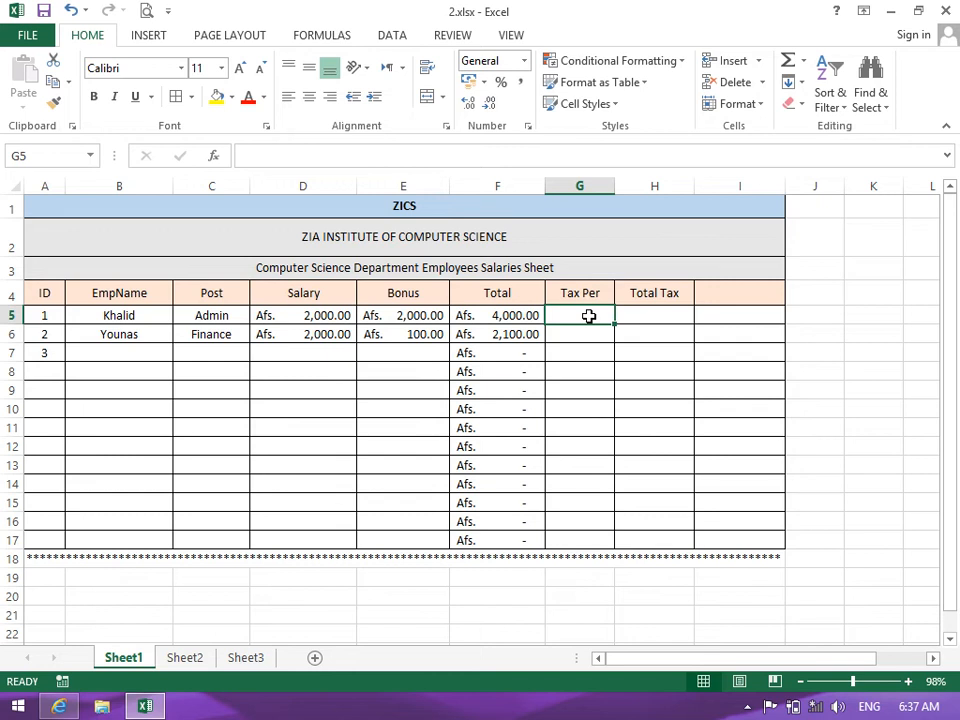
{"action": "type", "text": "2"}
{"action": "key", "text": "Return"}
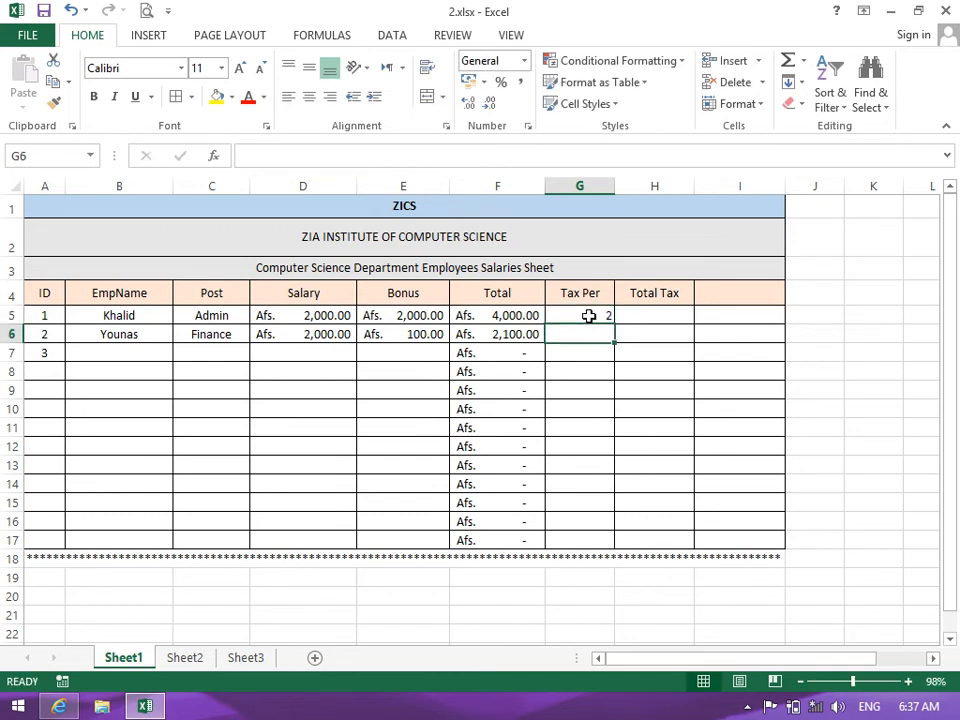
{"action": "left_click", "coordinate": [589, 316]}
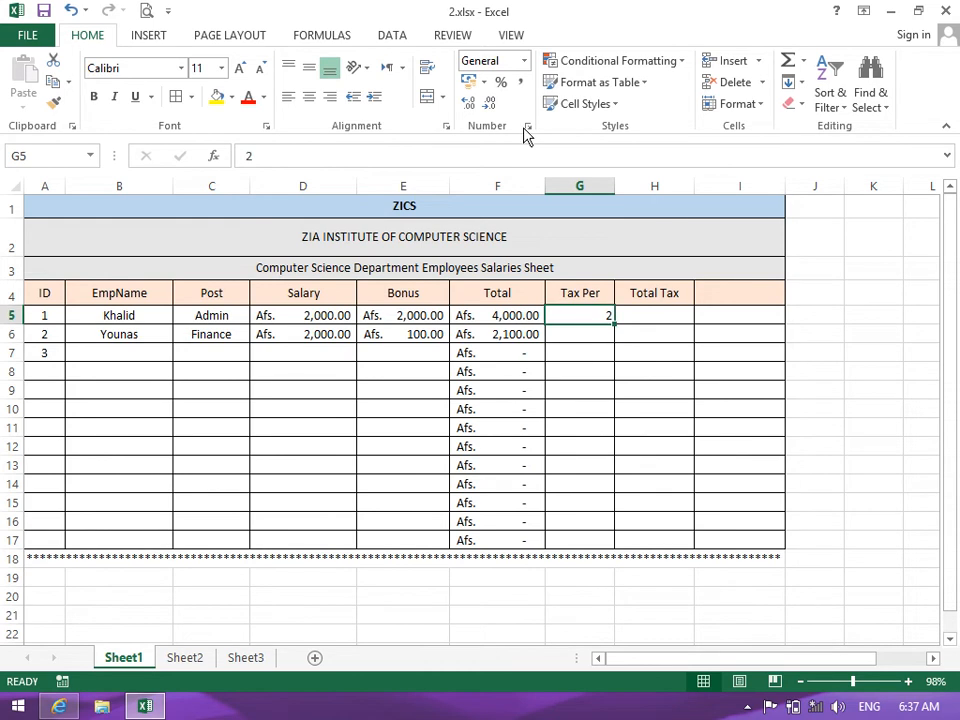
{"action": "left_click", "coordinate": [500, 81]}
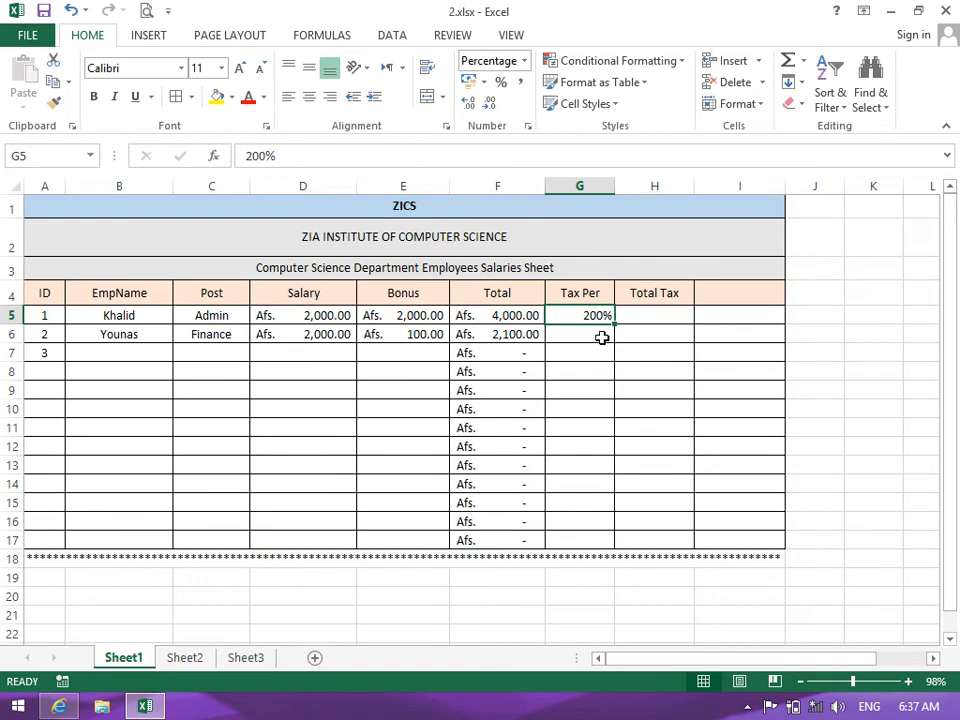
{"action": "key", "text": "ctrl+z"}
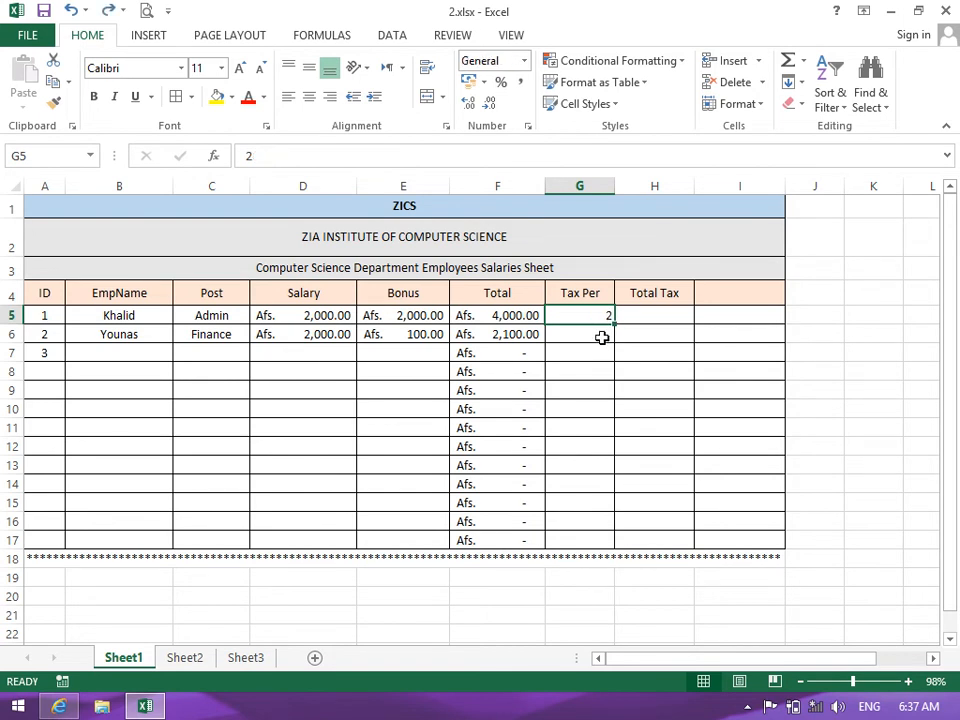
{"action": "key", "text": "ctrl+z"}
Format G5:G17 as percentages and enter 2% in G5 and 3% in G6
{"action": "left_click_drag", "start_coordinate": [594, 317], "coordinate": [588, 538]}
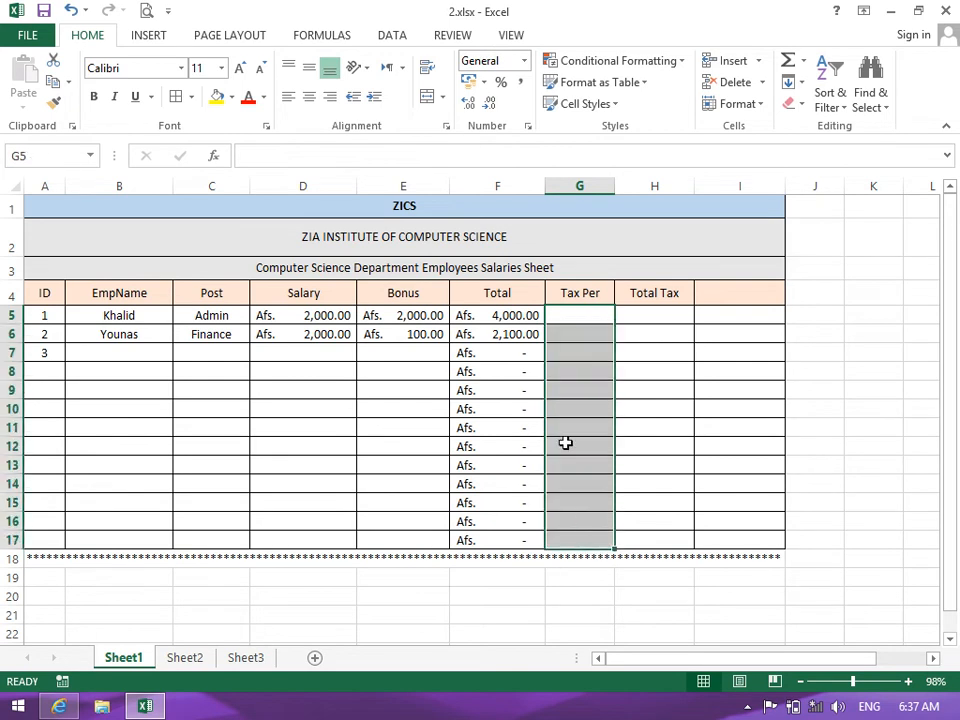
{"action": "left_click", "coordinate": [501, 85]}
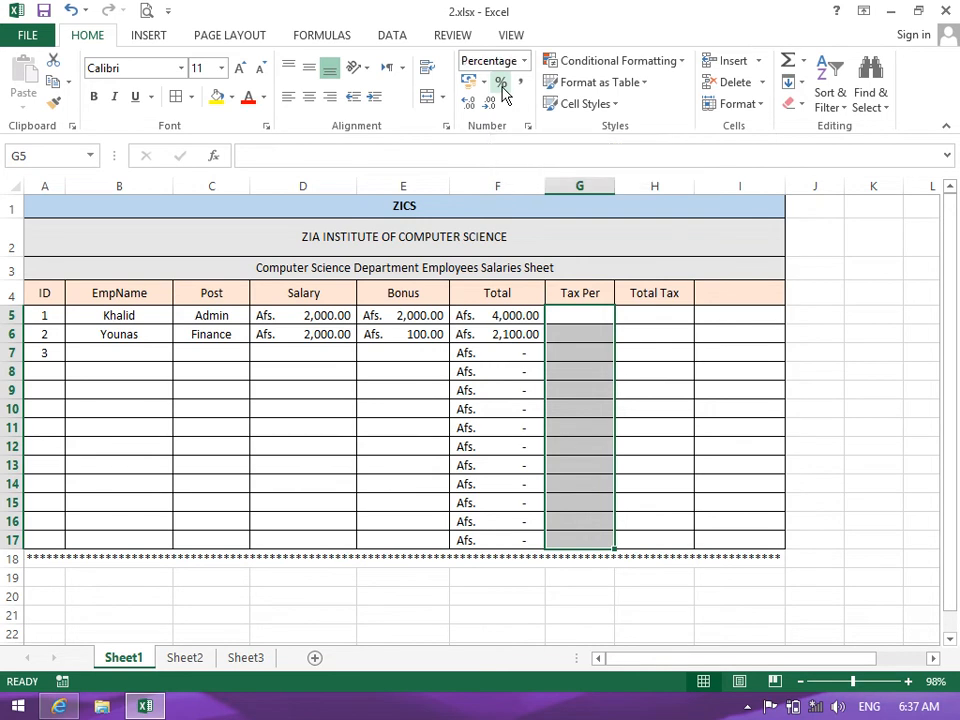
{"action": "left_click", "coordinate": [565, 312]}
{"action": "type", "text": "2"}
{"action": "key", "text": "Return"}
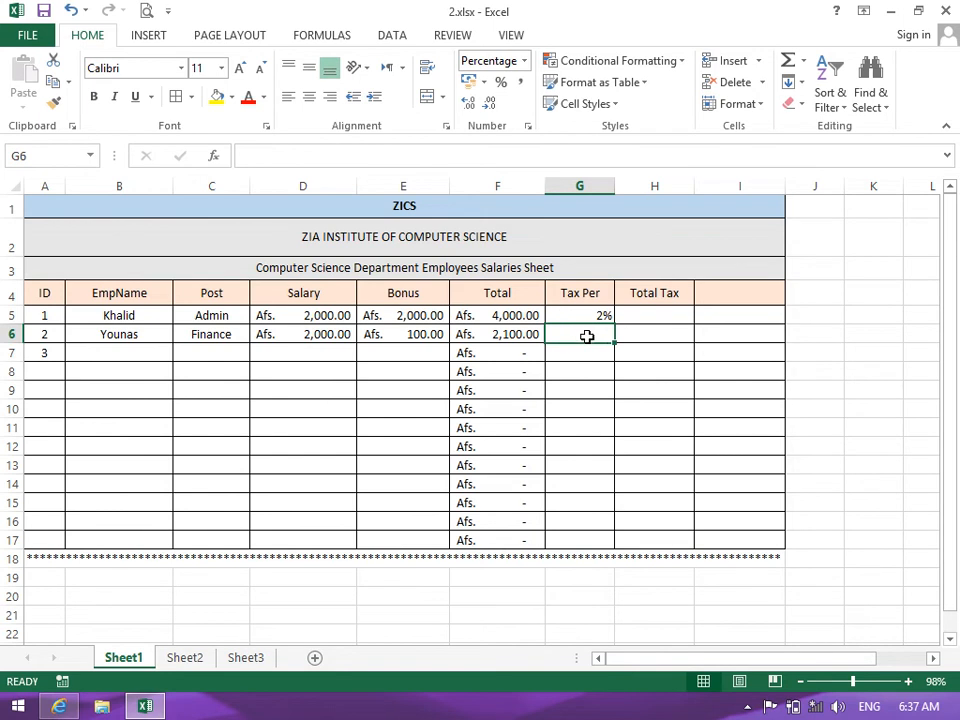
{"action": "type", "text": "3"}
{"action": "key", "text": "Return"}
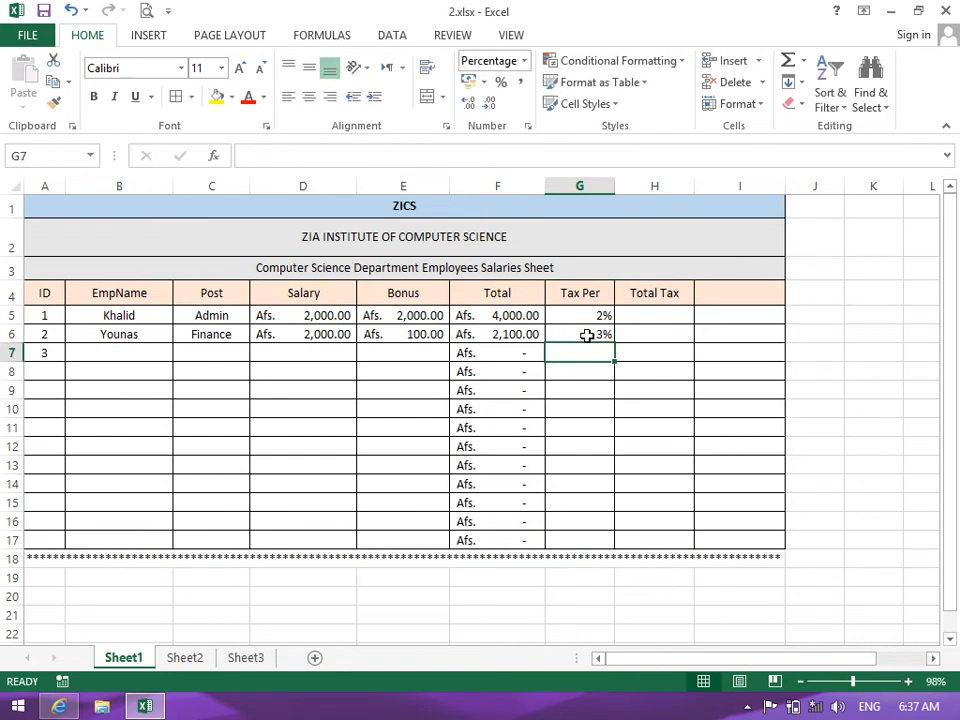
Center the Tax Per values in G5:G17
{"action": "left_click_drag", "start_coordinate": [585, 317], "coordinate": [585, 540]}
{"action": "left_click", "coordinate": [309, 96]}
{"action": "left_click", "coordinate": [646, 313]}
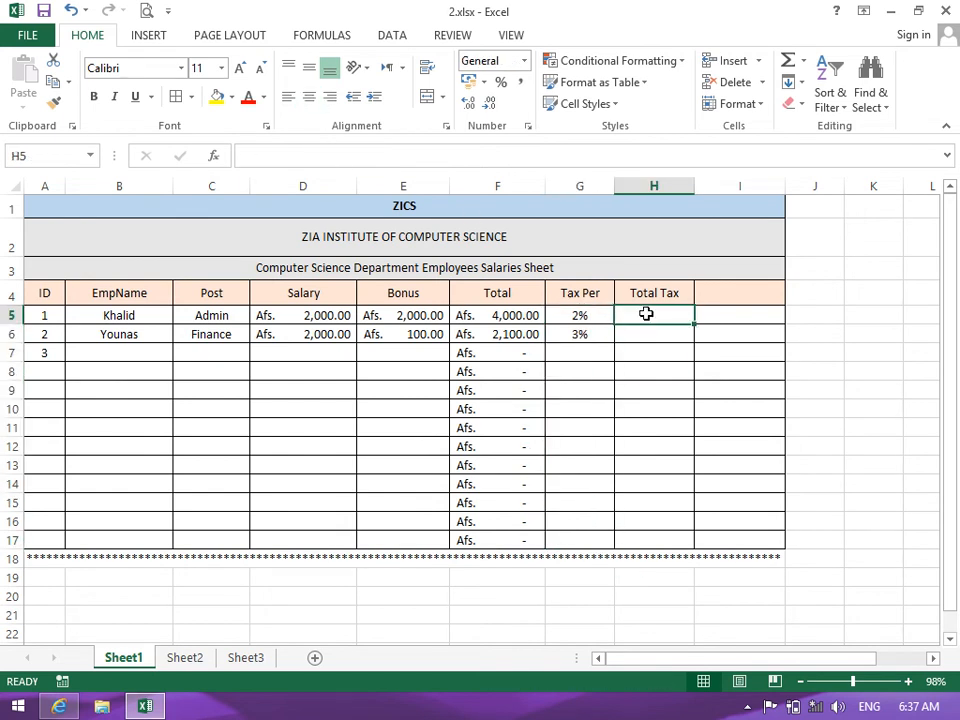
{"action": "type", "text": "="}
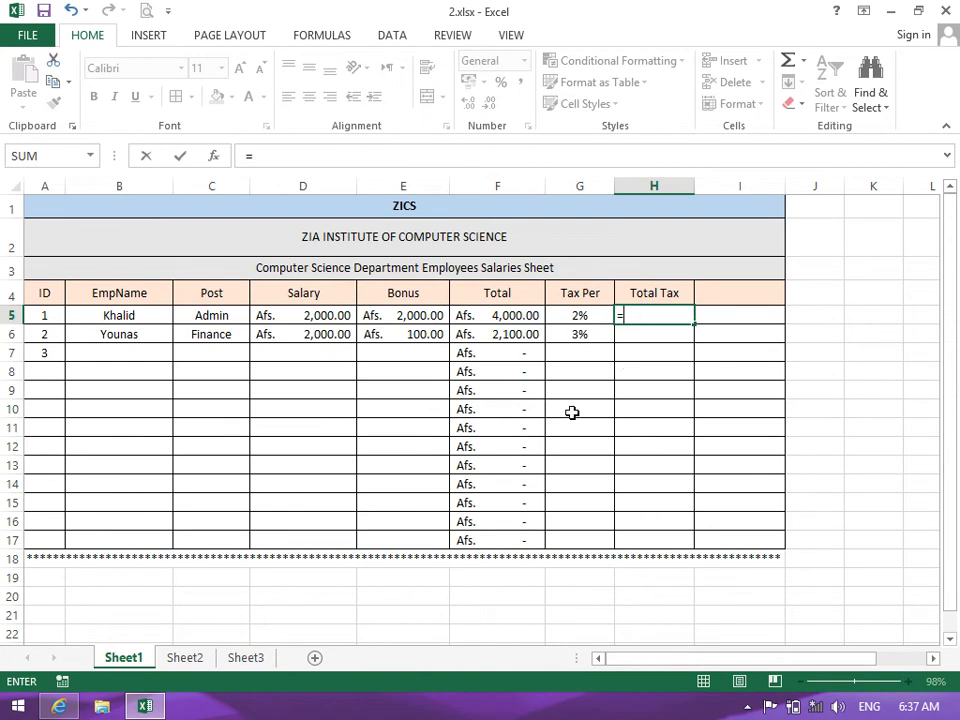
{"action": "left_click", "coordinate": [476, 316]}
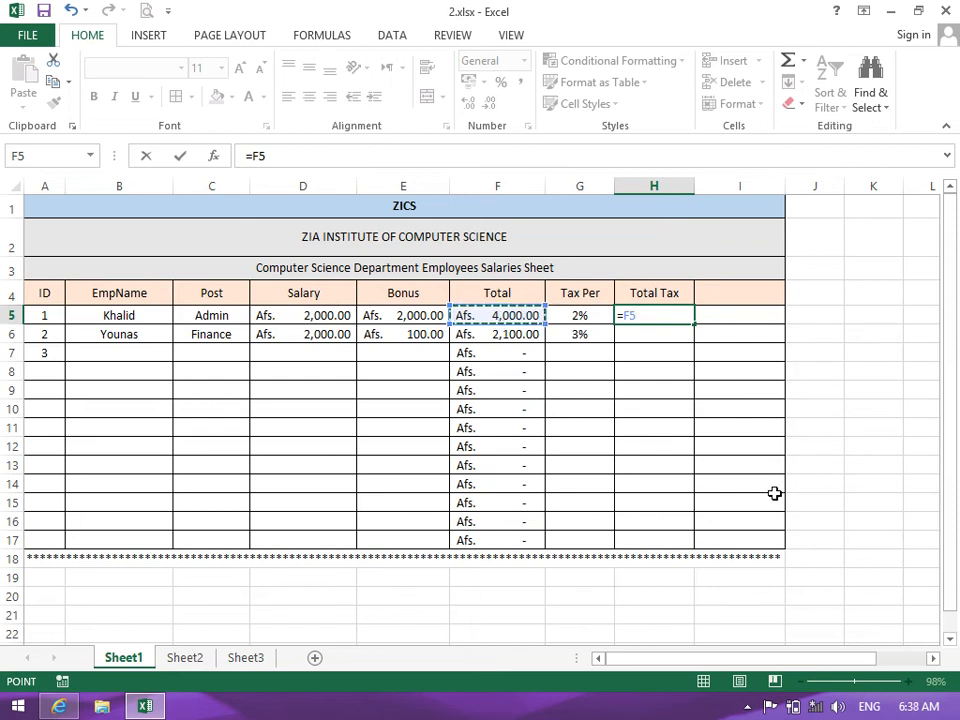
{"action": "type", "text": "*"}
{"action": "left_click", "coordinate": [580, 316]}
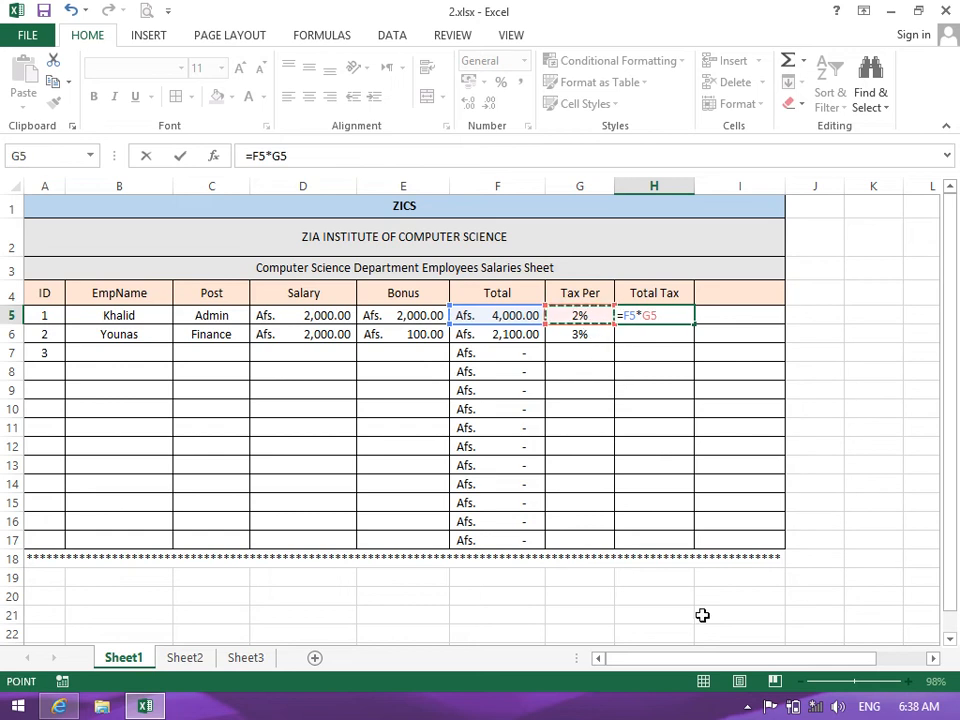
{"action": "type", "text": "/100"}
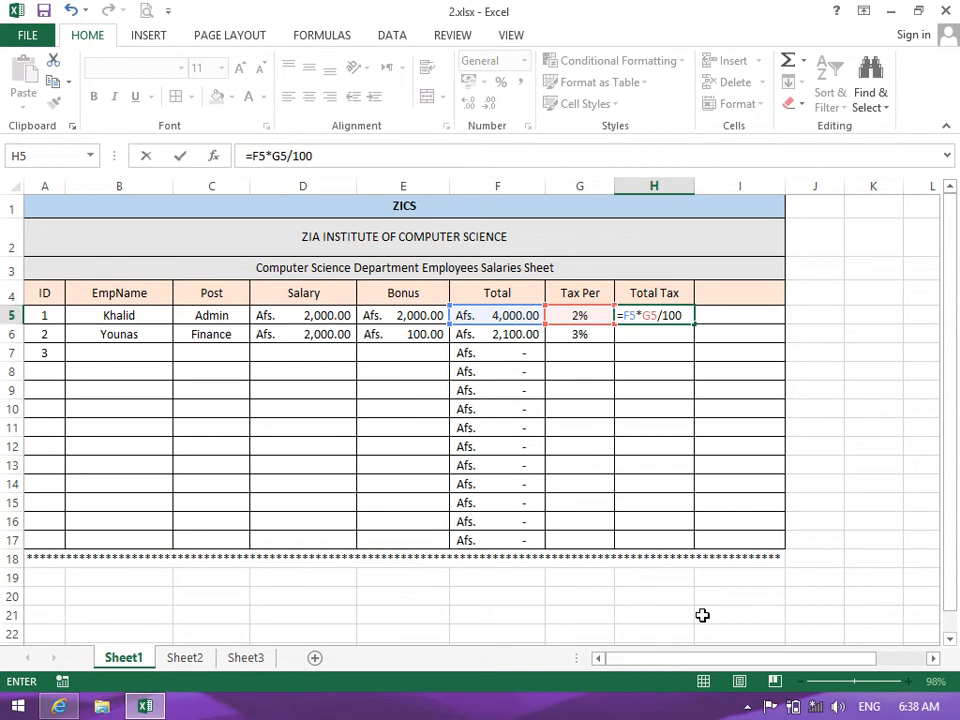
{"action": "key", "text": "Return"}
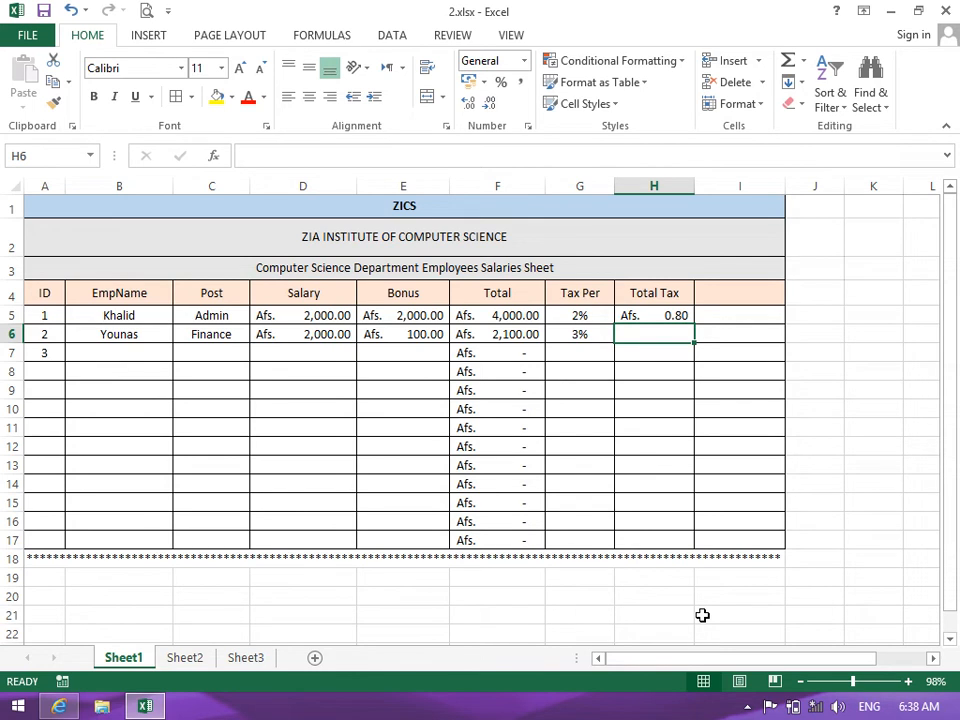
{"action": "left_click", "coordinate": [573, 316]}
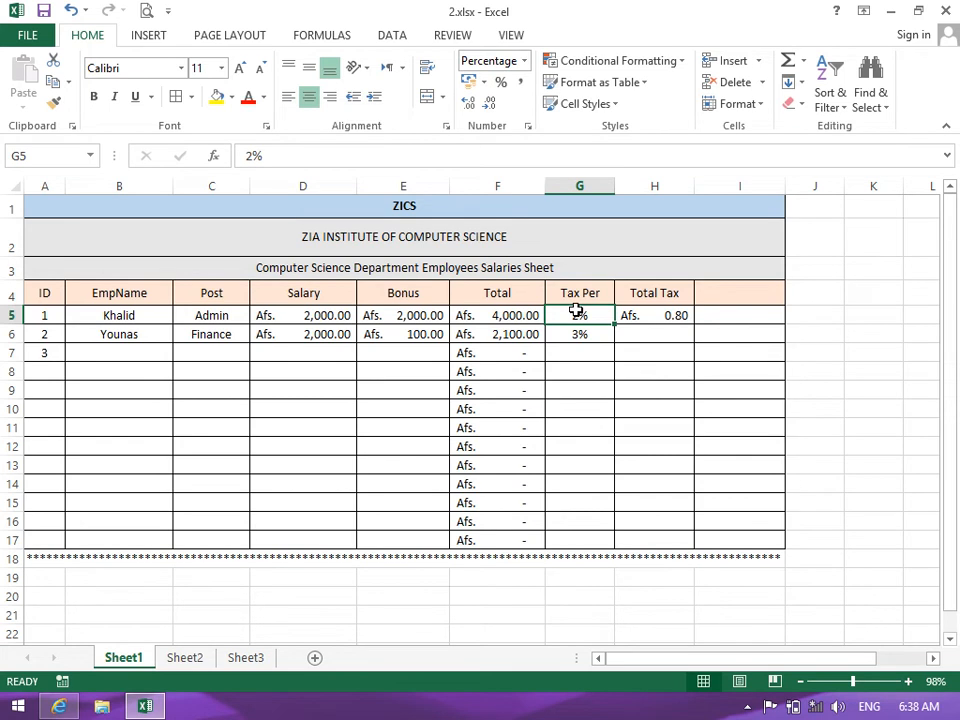
Switch the Tax Per cells G5:G17 to General, then restore their percentage display
{"action": "left_click_drag", "start_coordinate": [577, 311], "coordinate": [594, 549]}
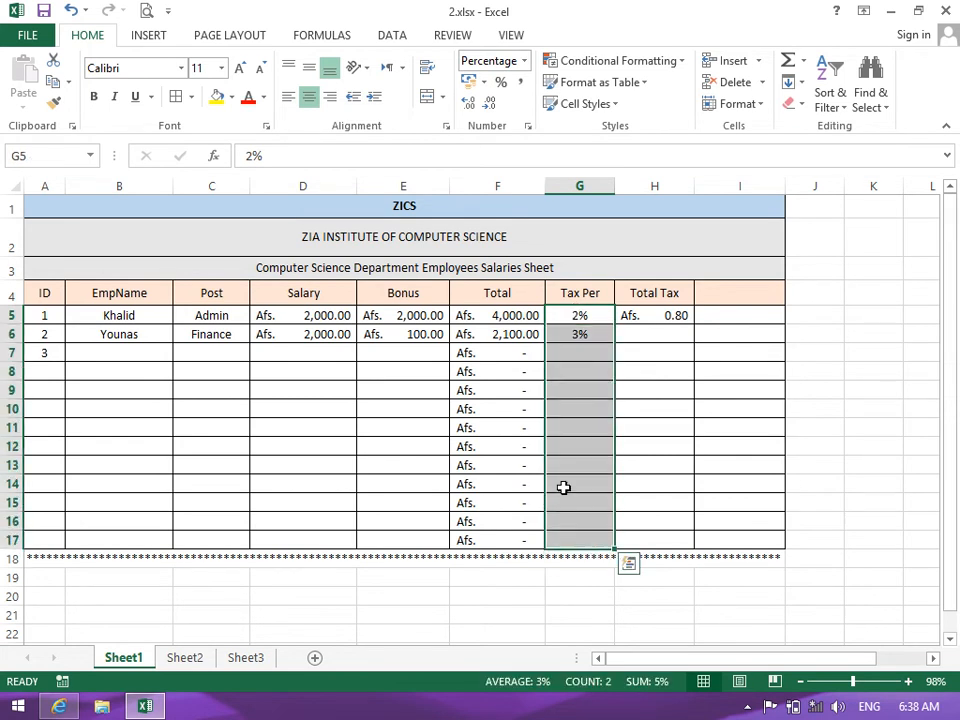
{"action": "left_click", "coordinate": [523, 60]}
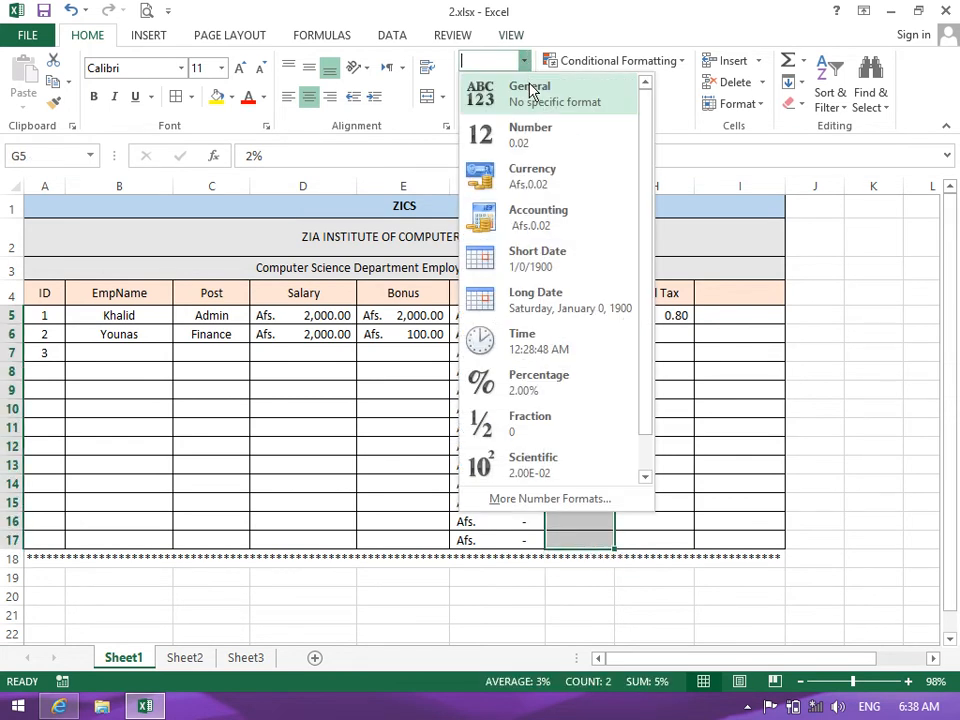
{"action": "left_click", "coordinate": [531, 92]}
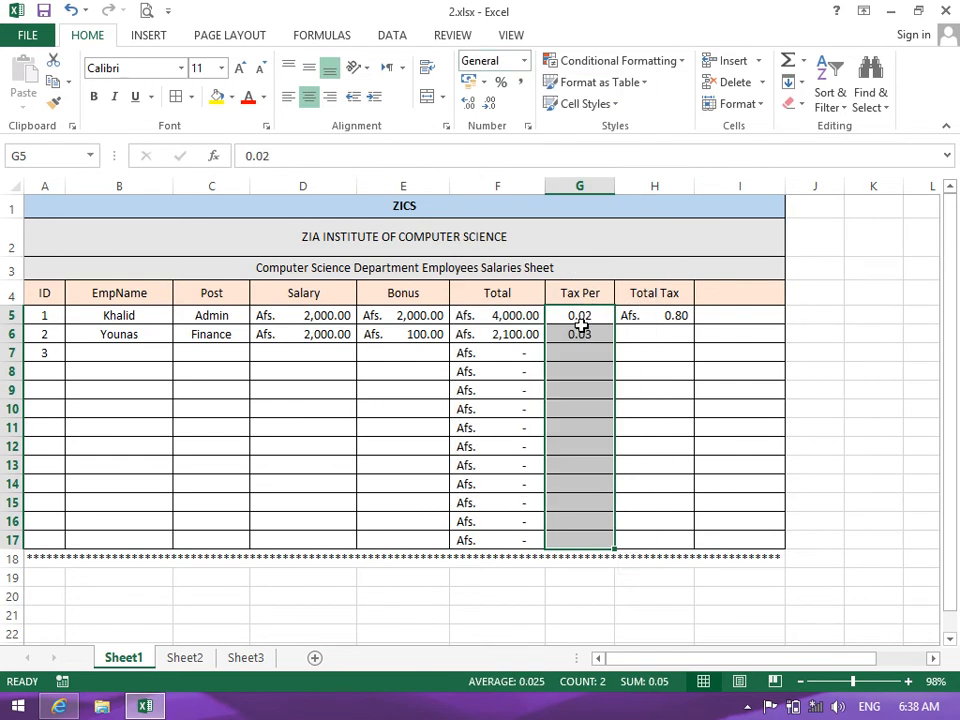
{"action": "key", "text": "ctrl+shift+5"}
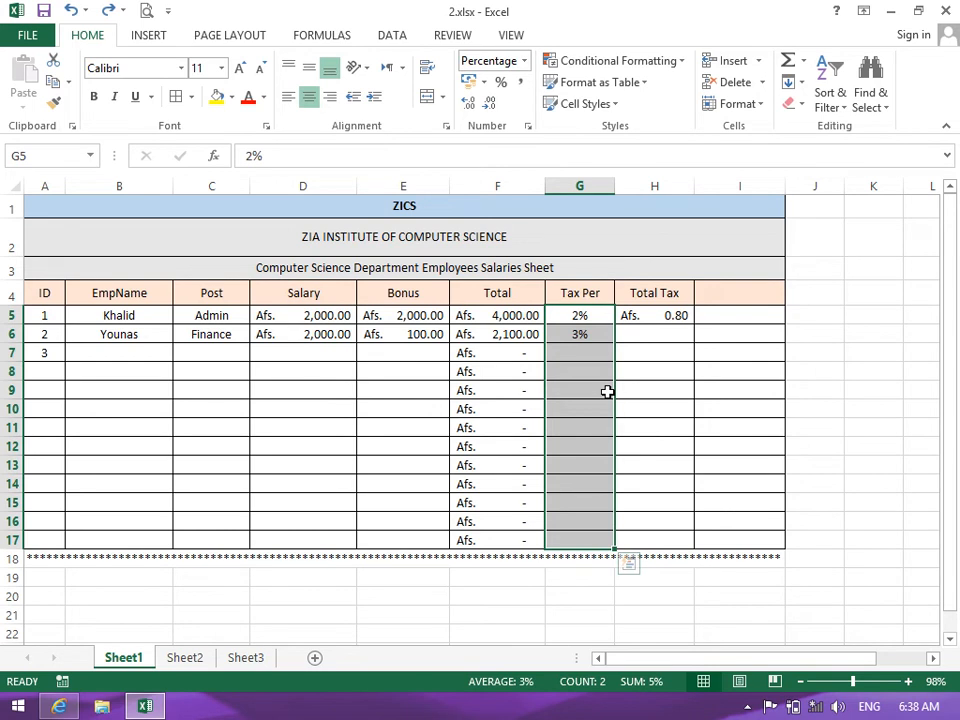
Append *100 to the H5 Total Tax formula, then clear H5
{"action": "left_click", "coordinate": [641, 316]}
{"action": "double_click", "coordinate": [638, 315]}
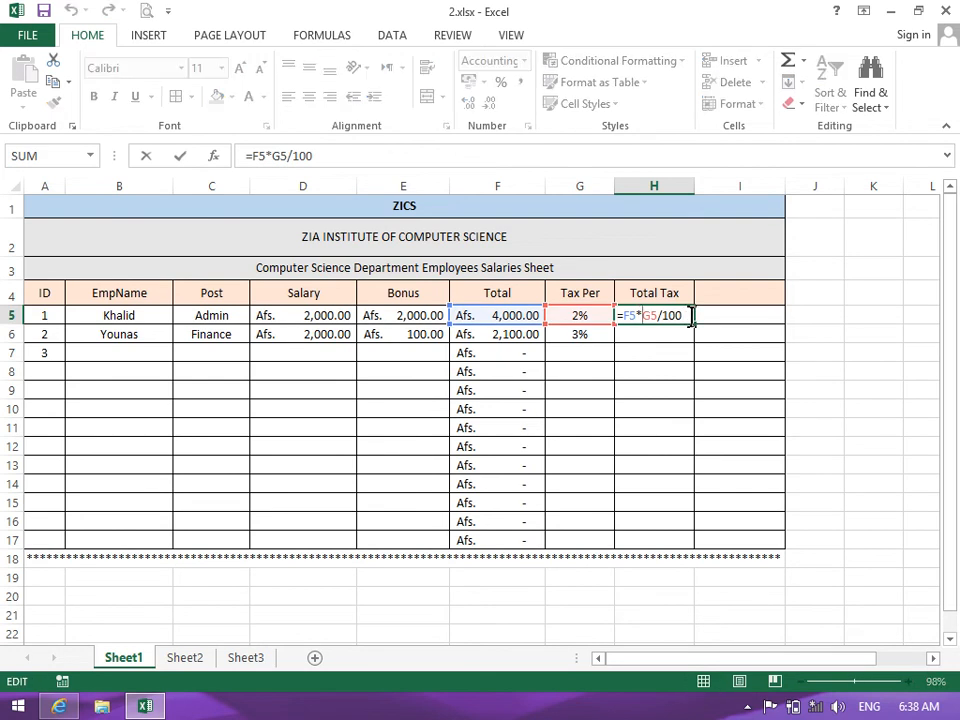
{"action": "type", "text": "*100"}
{"action": "key", "text": "Return"}
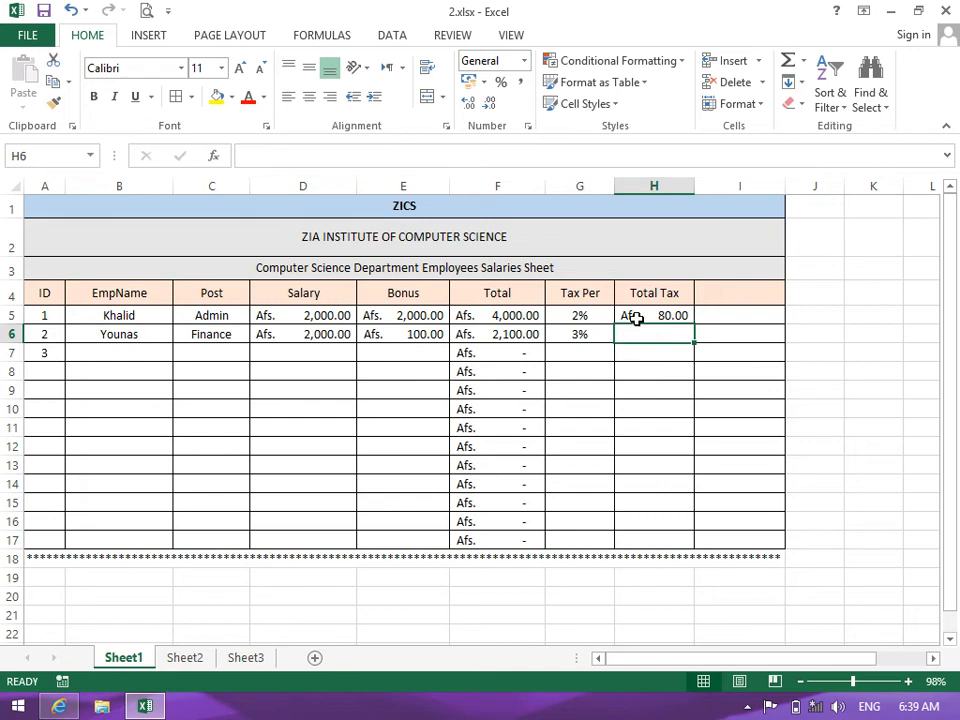
{"action": "left_click", "coordinate": [636, 318]}
{"action": "key", "text": "Delete"}
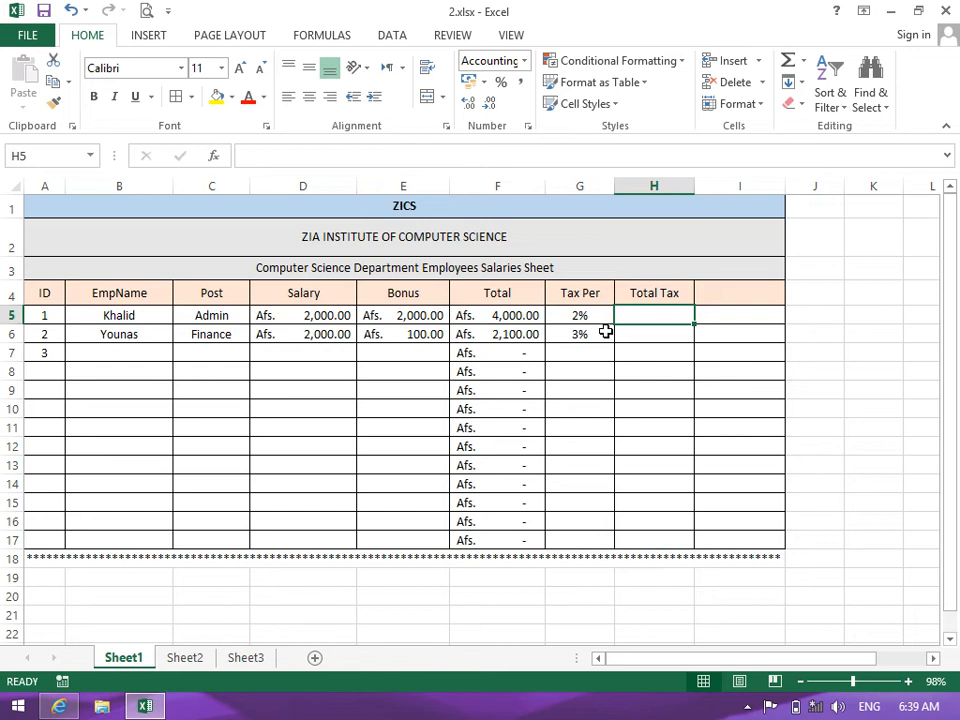
Build =F5*G5/100*100 in H5 so the first Total Tax shows Afs. 80.00
{"action": "left_click", "coordinate": [554, 319]}
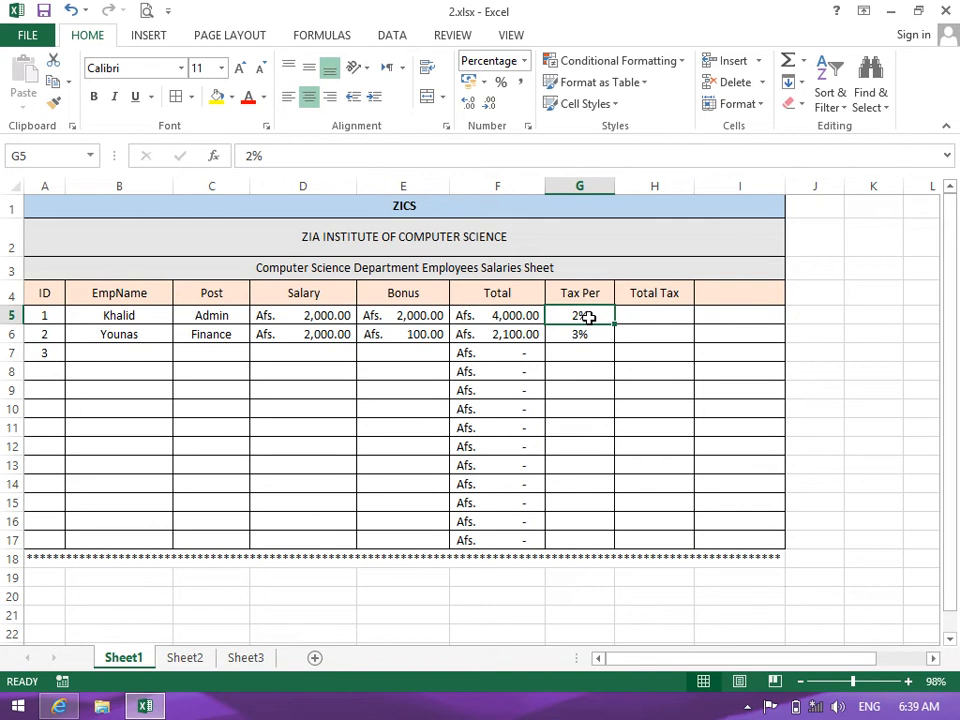
{"action": "left_click", "coordinate": [649, 315]}
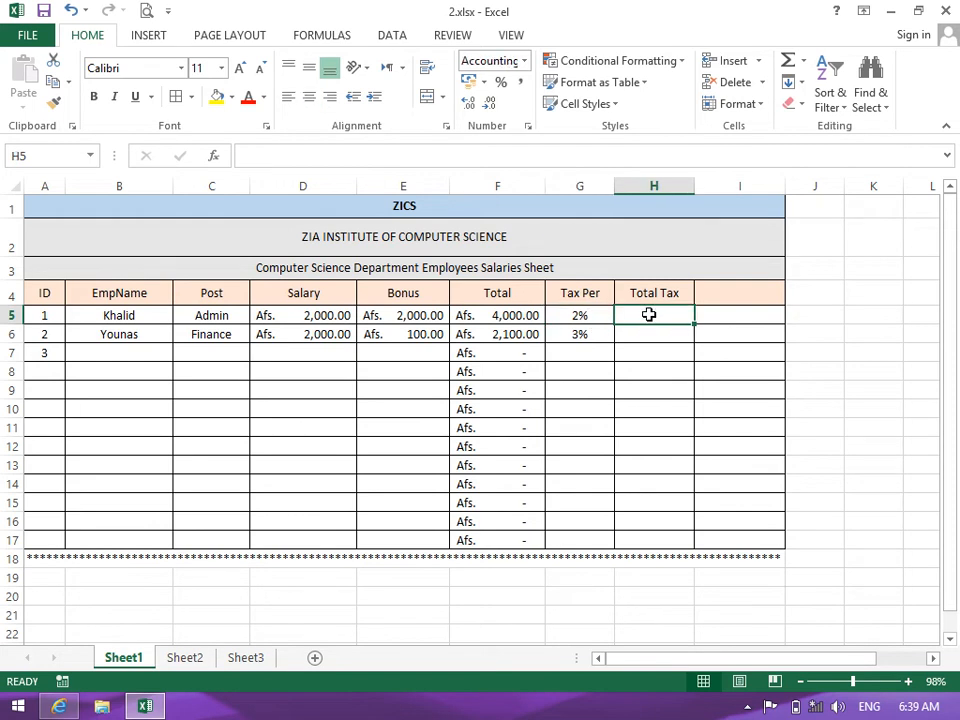
{"action": "type", "text": "="}
{"action": "left_click", "coordinate": [568, 318]}
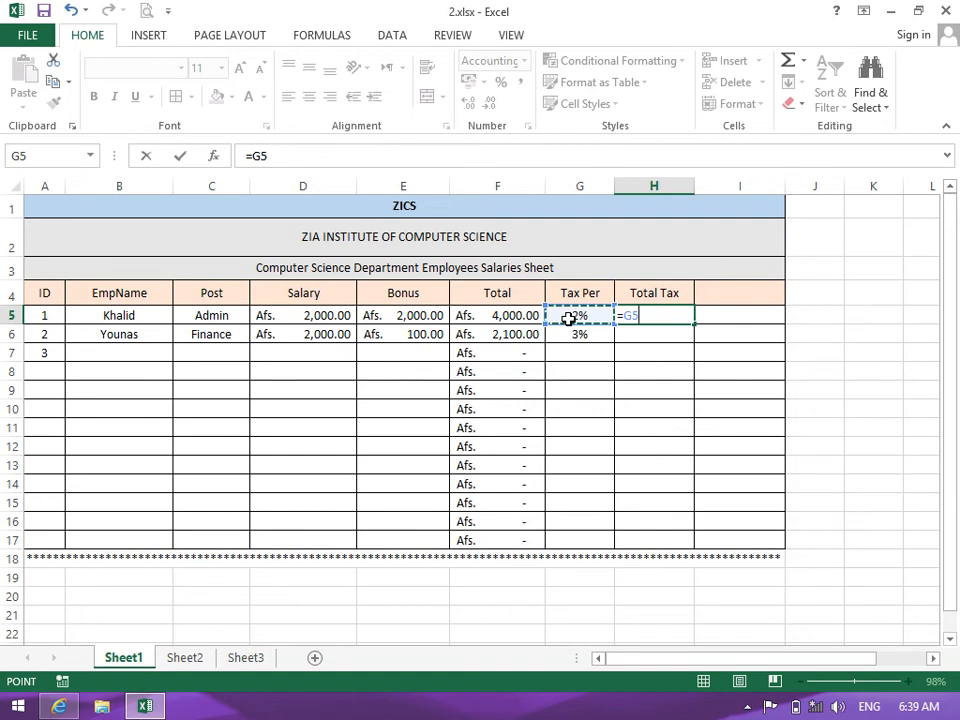
{"action": "left_click", "coordinate": [528, 316]}
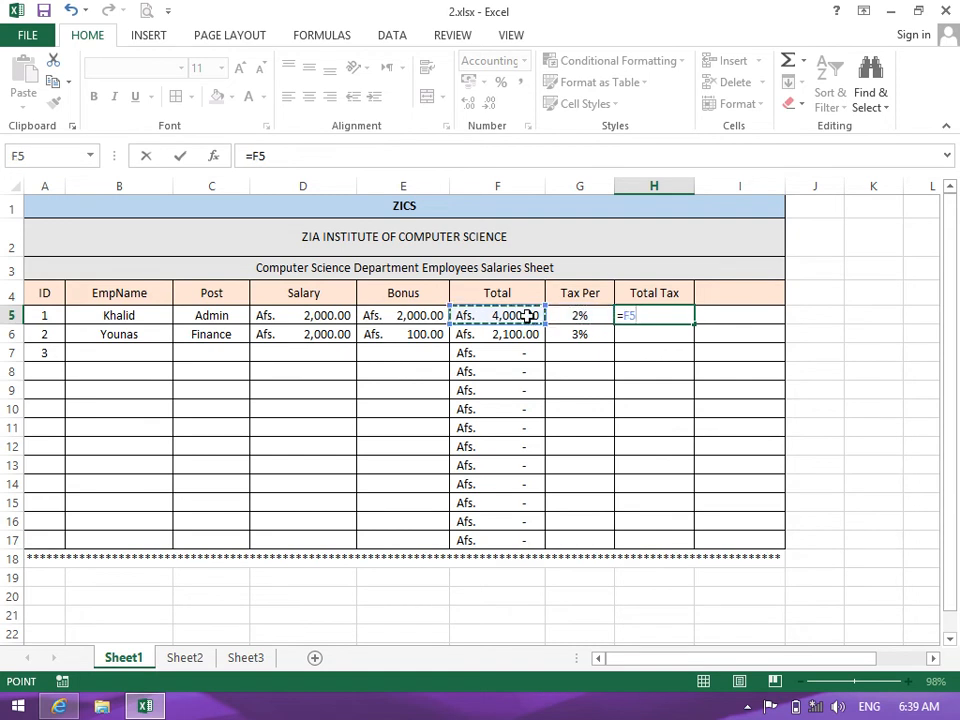
{"action": "type", "text": "*"}
{"action": "left_click", "coordinate": [580, 316]}
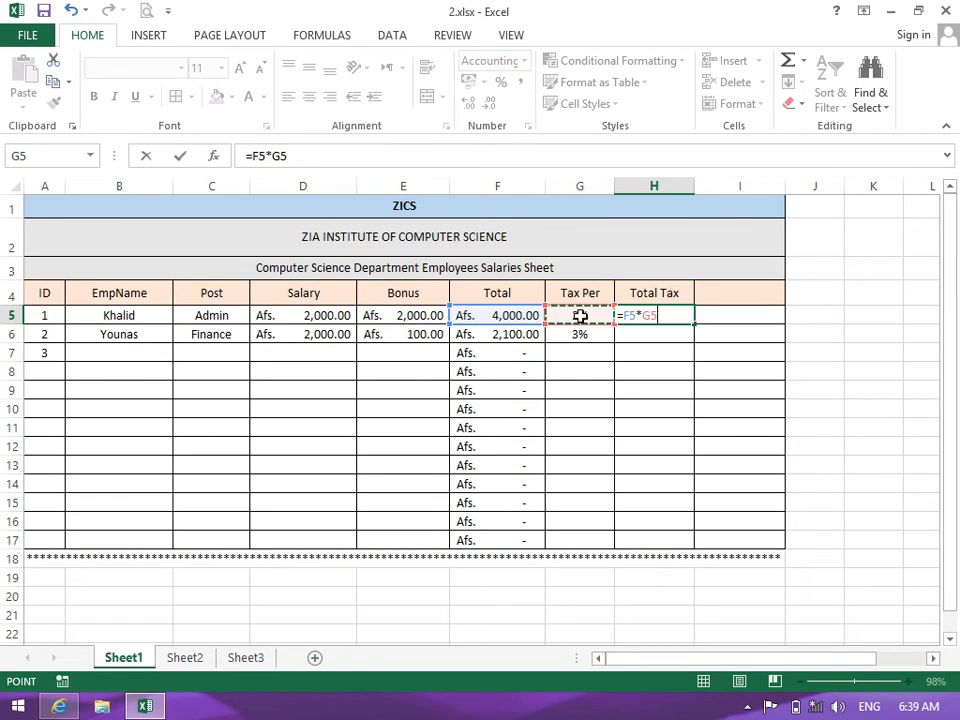
{"action": "type", "text": "/101"}
{"action": "key", "text": "BackSpace"}
{"action": "type", "text": "0"}
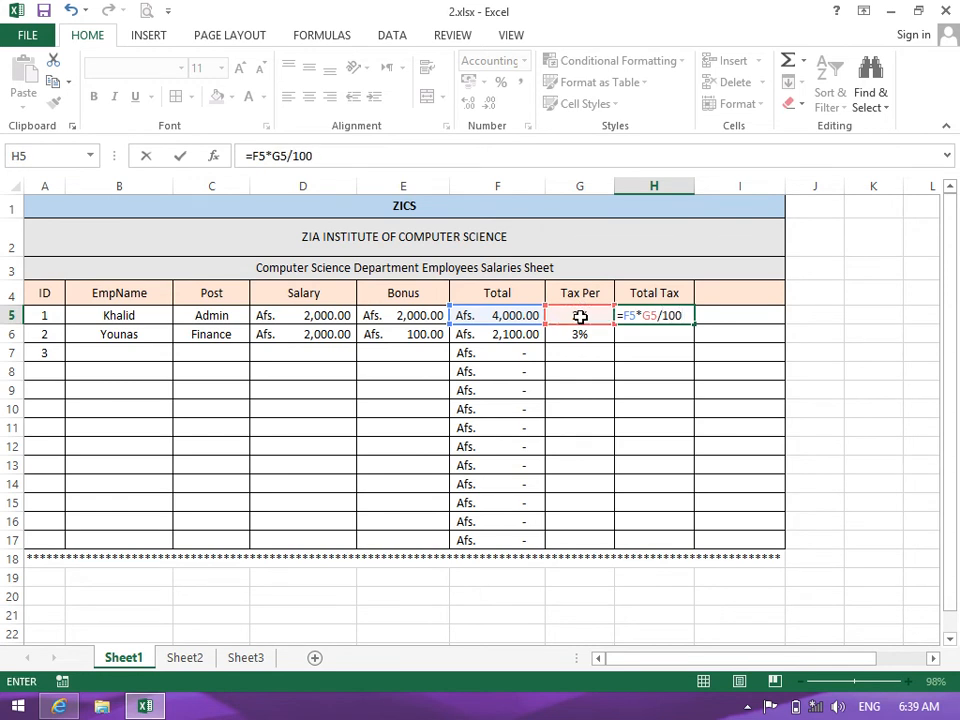
{"action": "type", "text": "*100"}
{"action": "key", "text": "Return"}
{"action": "left_click", "coordinate": [628, 316]}
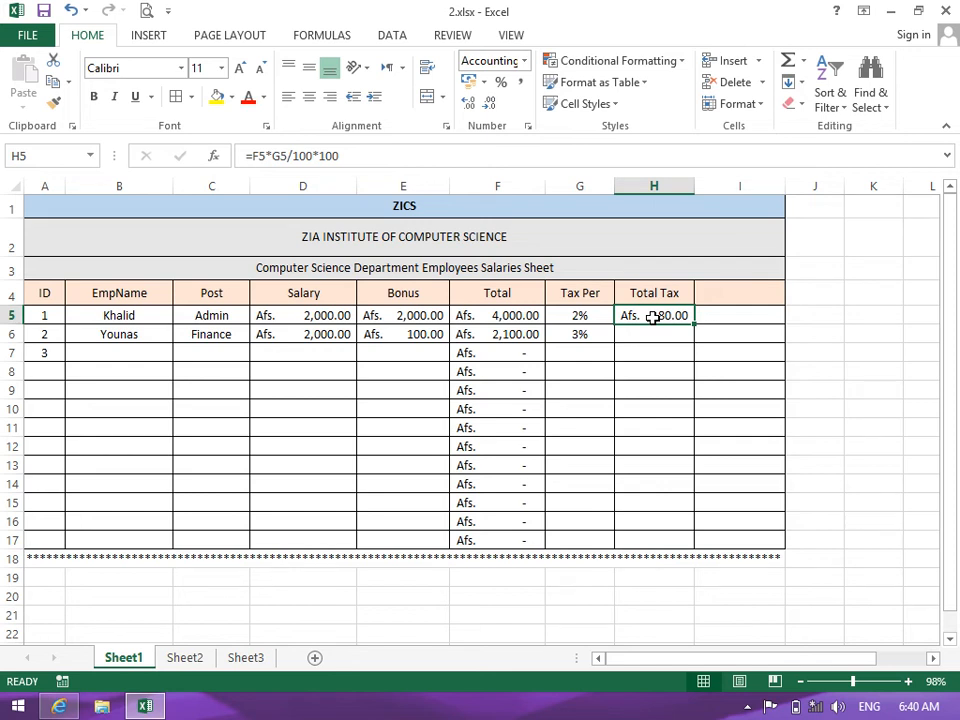
Try 10, then 100, and settle on 30 as the tax rate in G5
{"action": "left_click", "coordinate": [591, 317]}
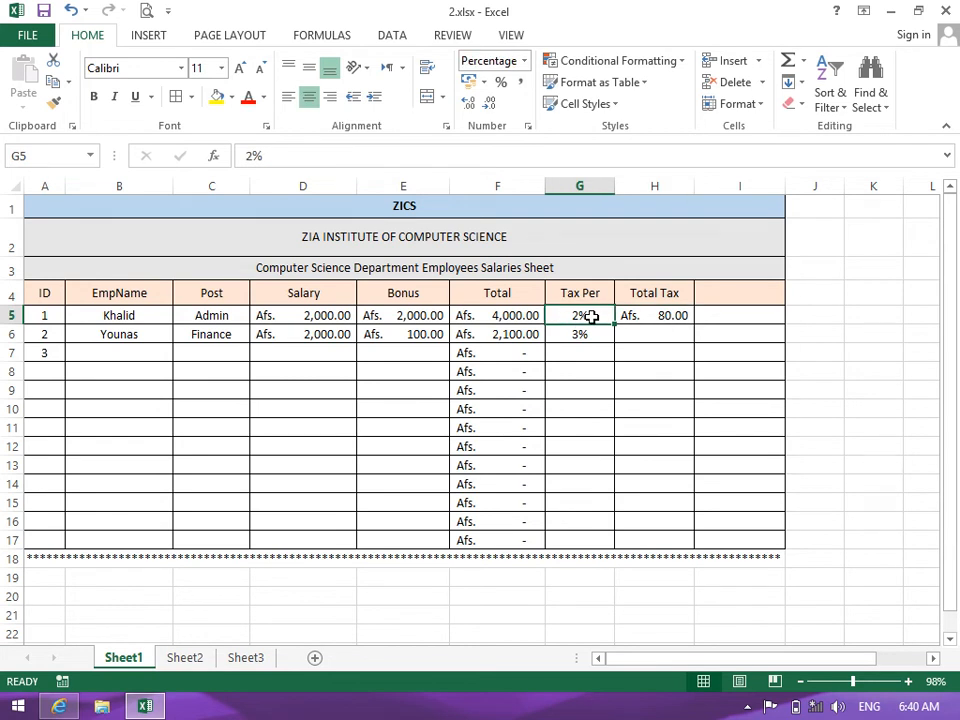
{"action": "type", "text": "10"}
{"action": "key", "text": "Return"}
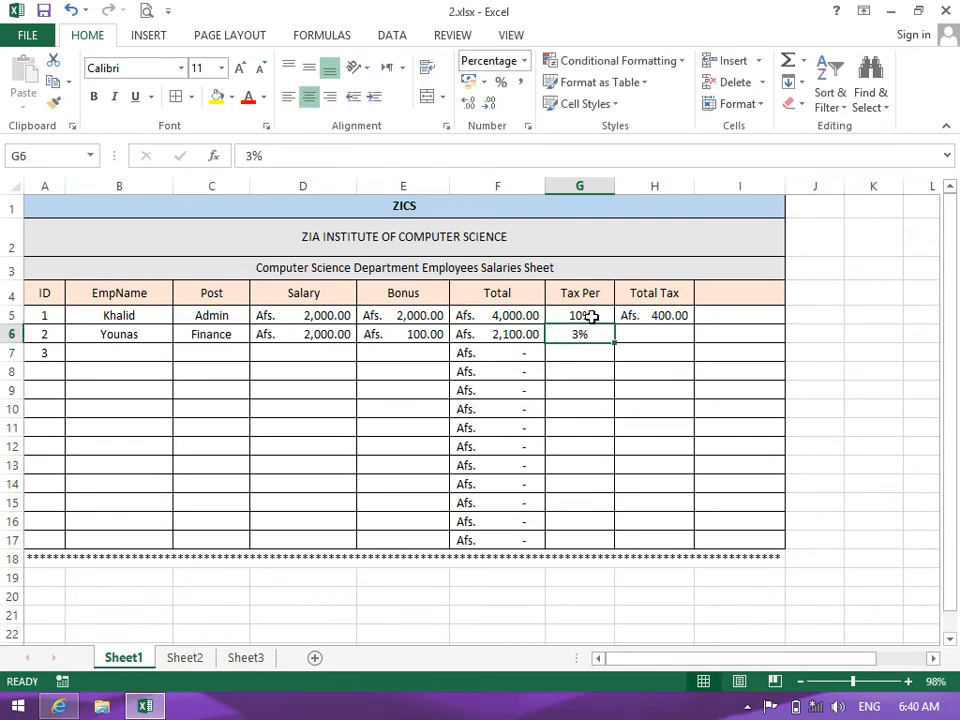
{"action": "left_click", "coordinate": [591, 317]}
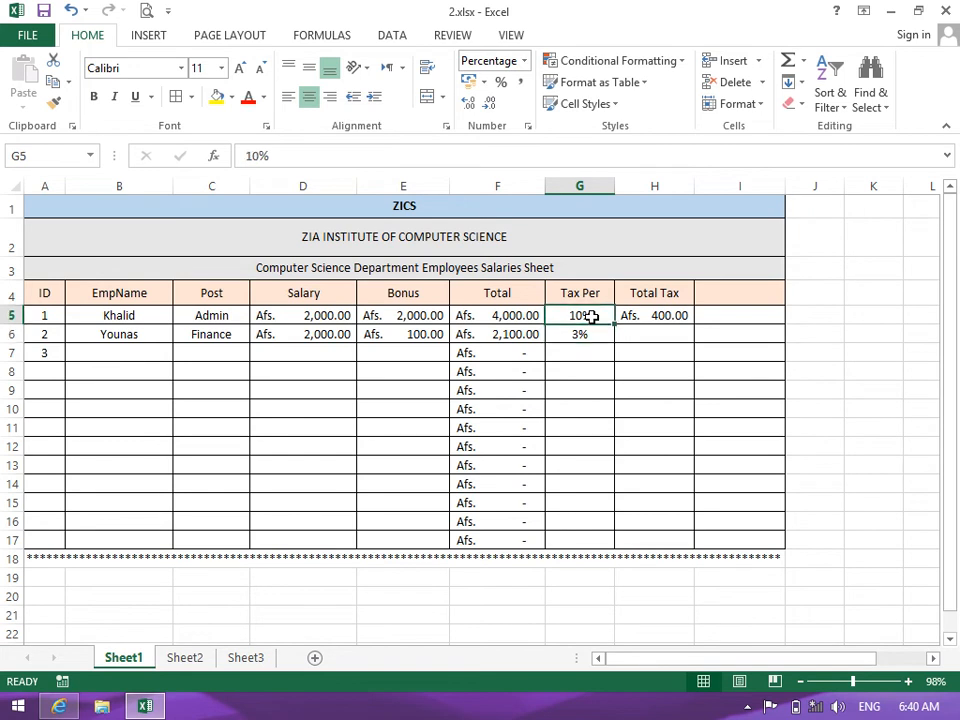
{"action": "type", "text": "100"}
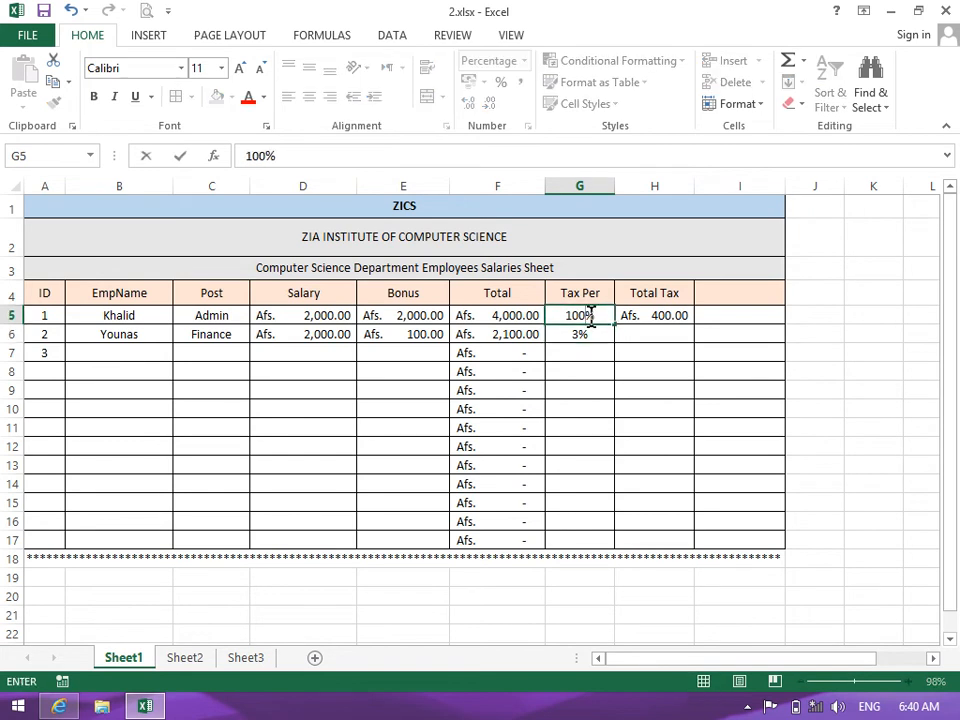
{"action": "key", "text": "Return"}
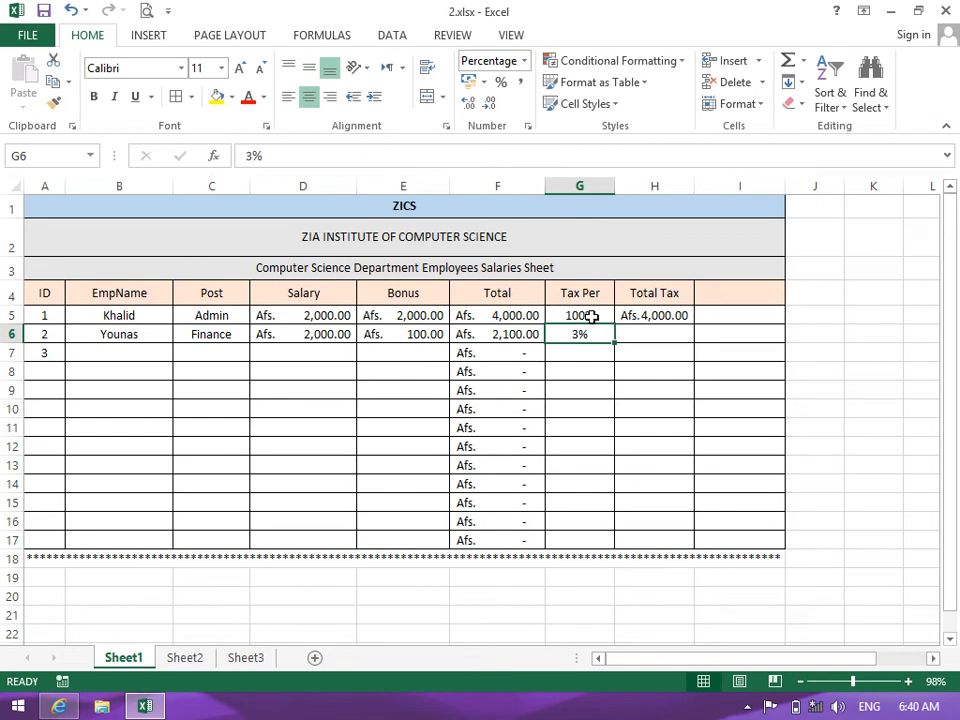
{"action": "left_click", "coordinate": [591, 317]}
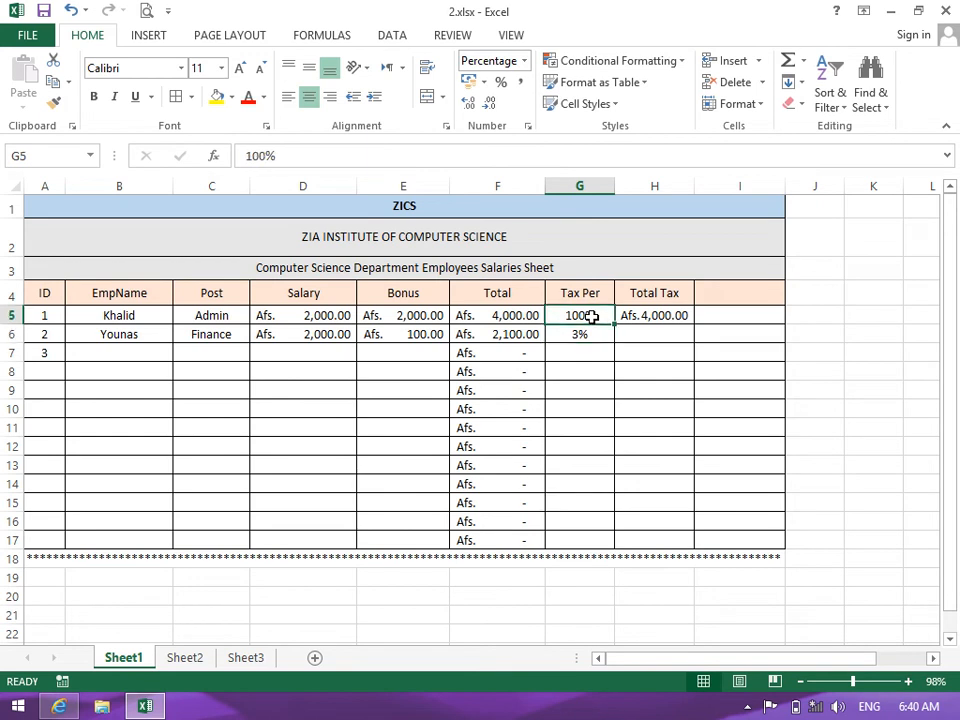
{"action": "type", "text": "30"}
{"action": "key", "text": "Return"}
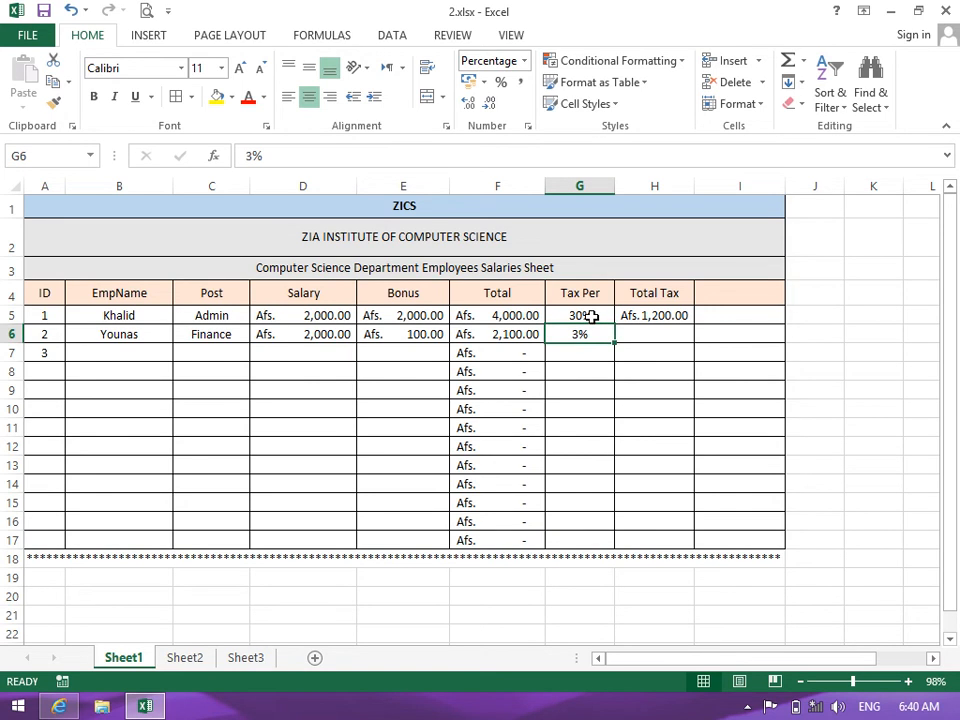
Review the H5 Total Tax formula and keep it unchanged, showing Afs. 1,200.00
{"action": "double_click", "coordinate": [670, 315]}
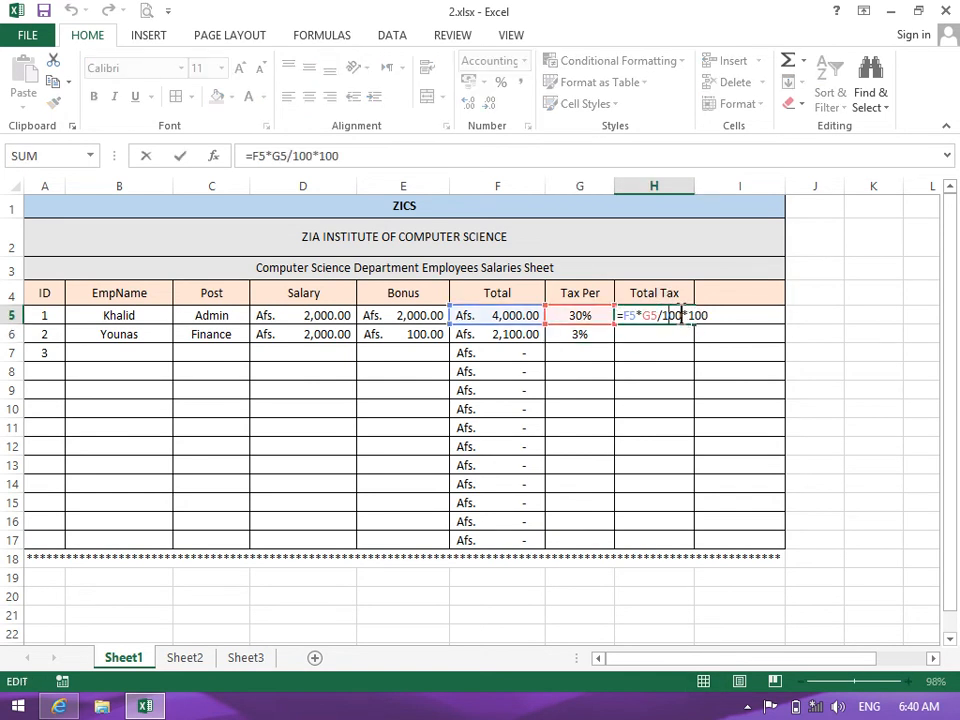
{"action": "left_click_drag", "start_coordinate": [681, 315], "coordinate": [730, 315]}
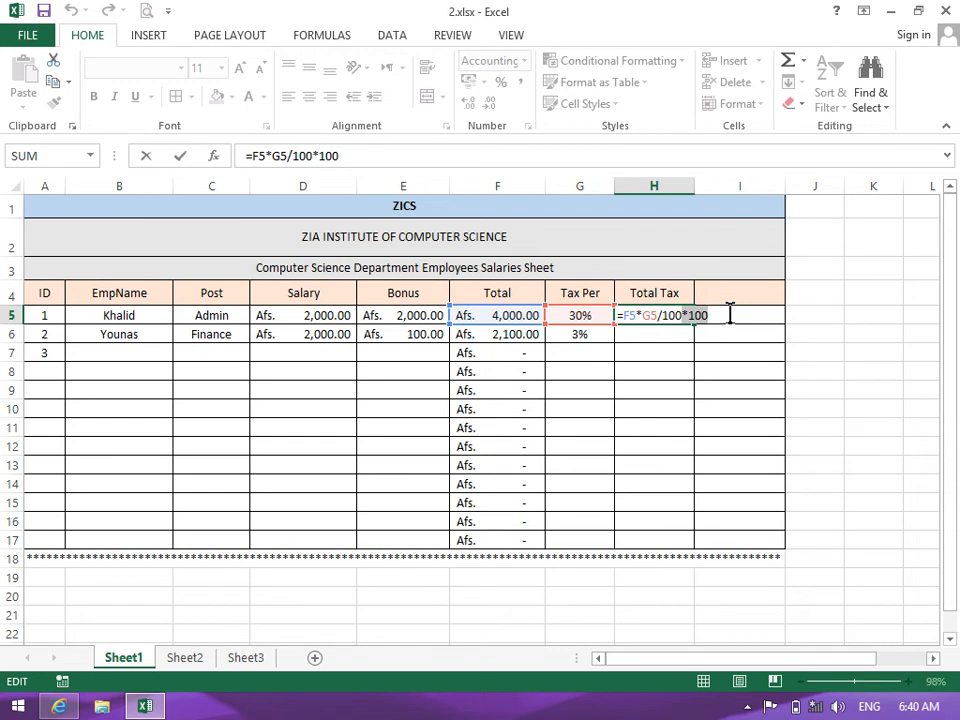
{"action": "key", "text": "Return"}
Fill the Total Tax formula down from H5 through row 17
{"action": "left_click_drag", "start_coordinate": [675, 315], "coordinate": [675, 540]}
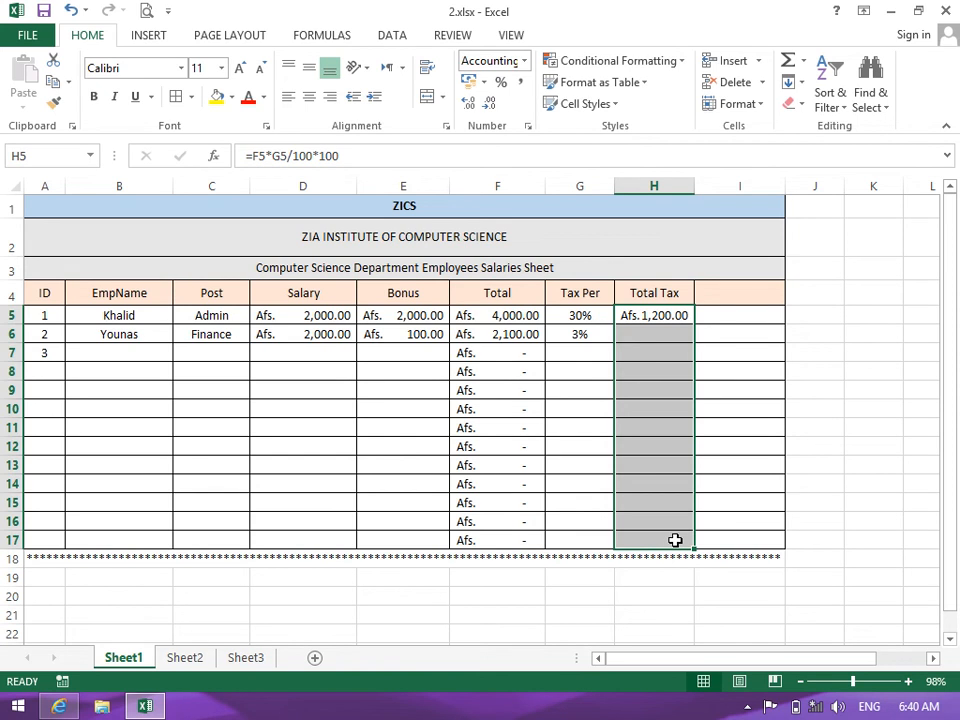
{"action": "key", "text": "ctrl+d"}
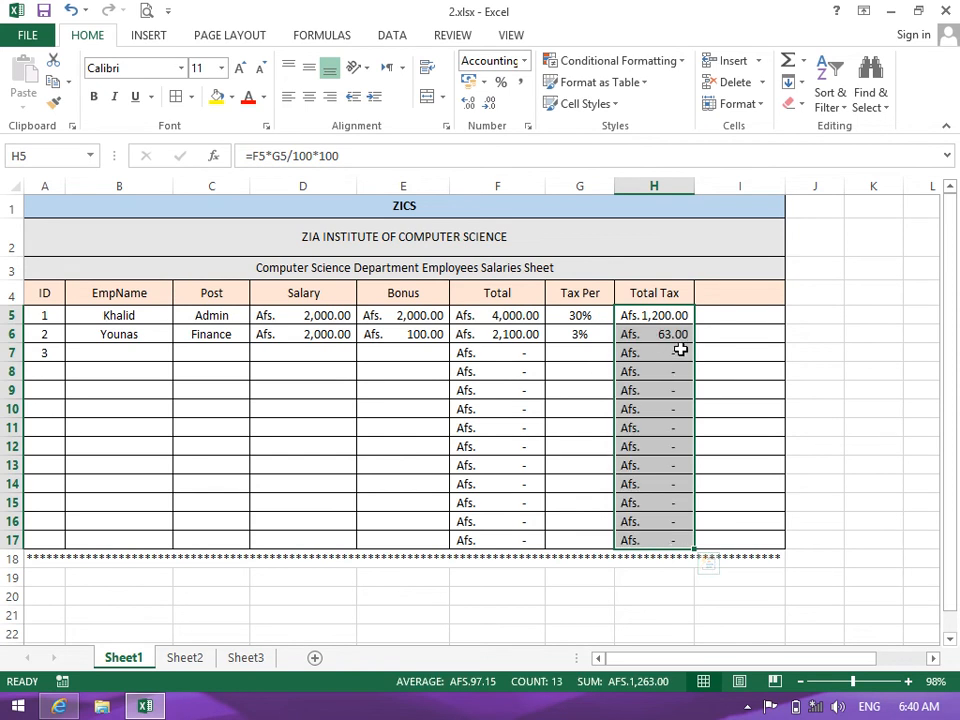
{"action": "left_click", "coordinate": [585, 392]}
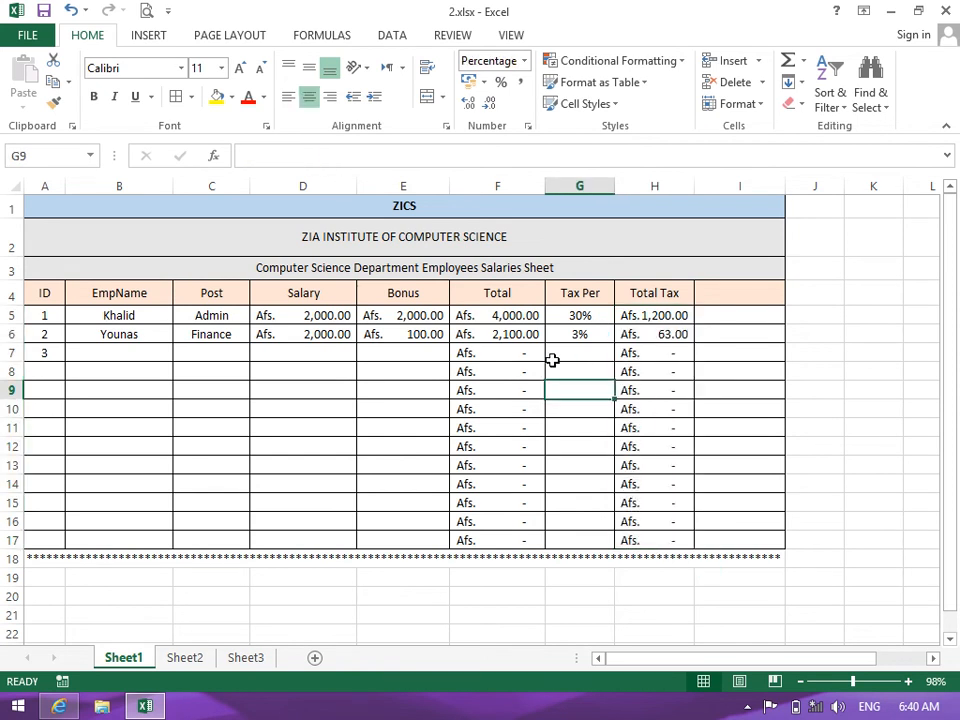
Enter the third employee's name, post Teacher, salary 3,000, bonus 1000 and tax 20 in row 7
{"action": "left_click", "coordinate": [160, 358]}
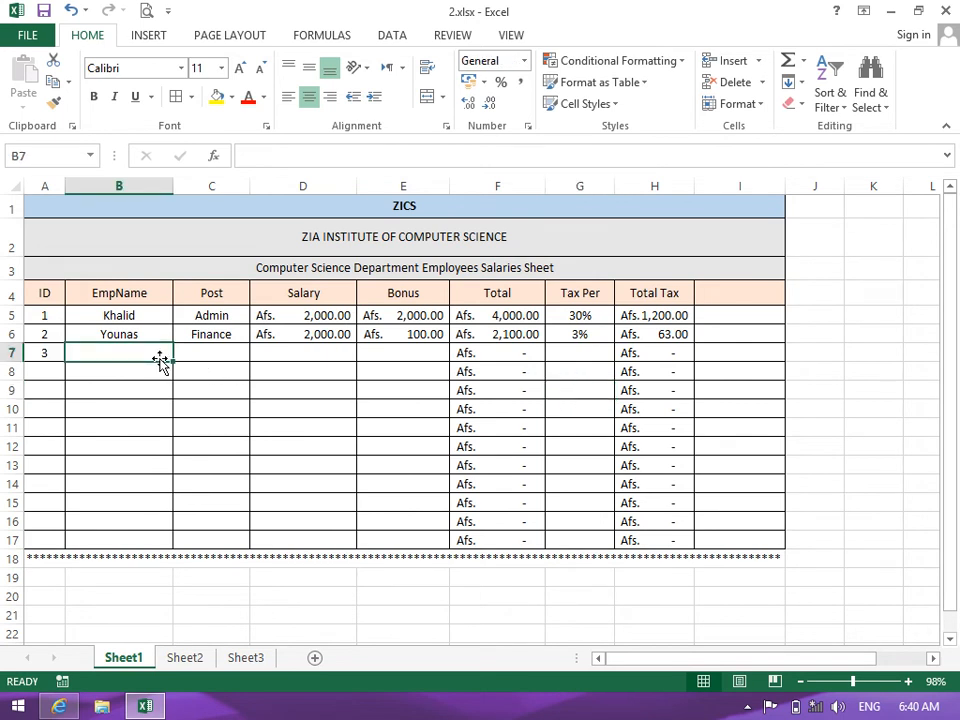
{"action": "type", "text": "Israr"}
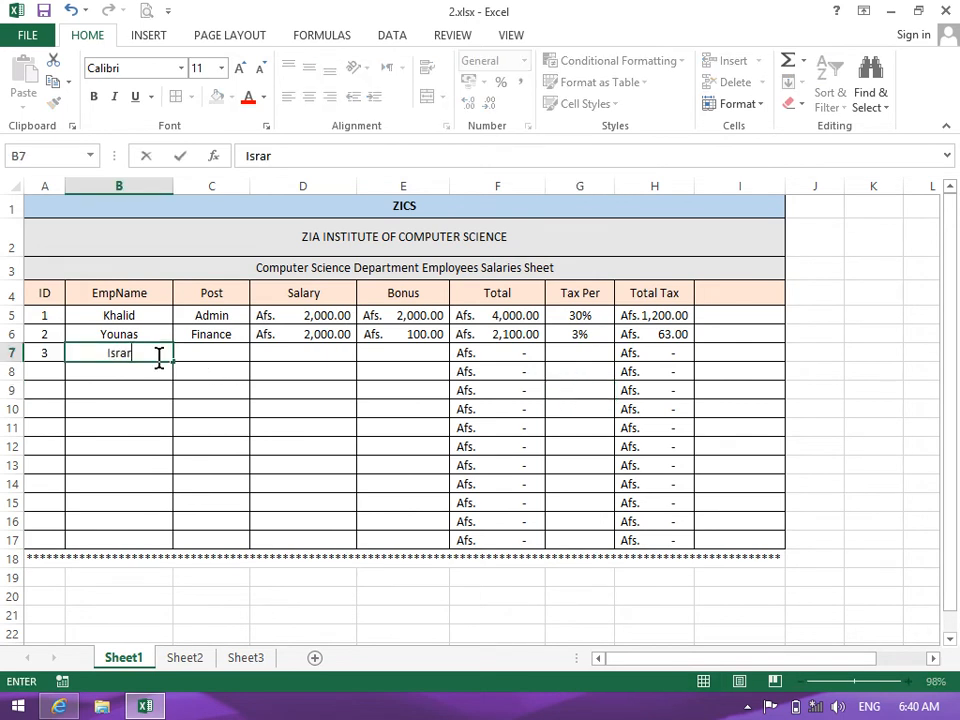
{"action": "key", "text": "Tab"}
{"action": "type", "text": "Teacher"}
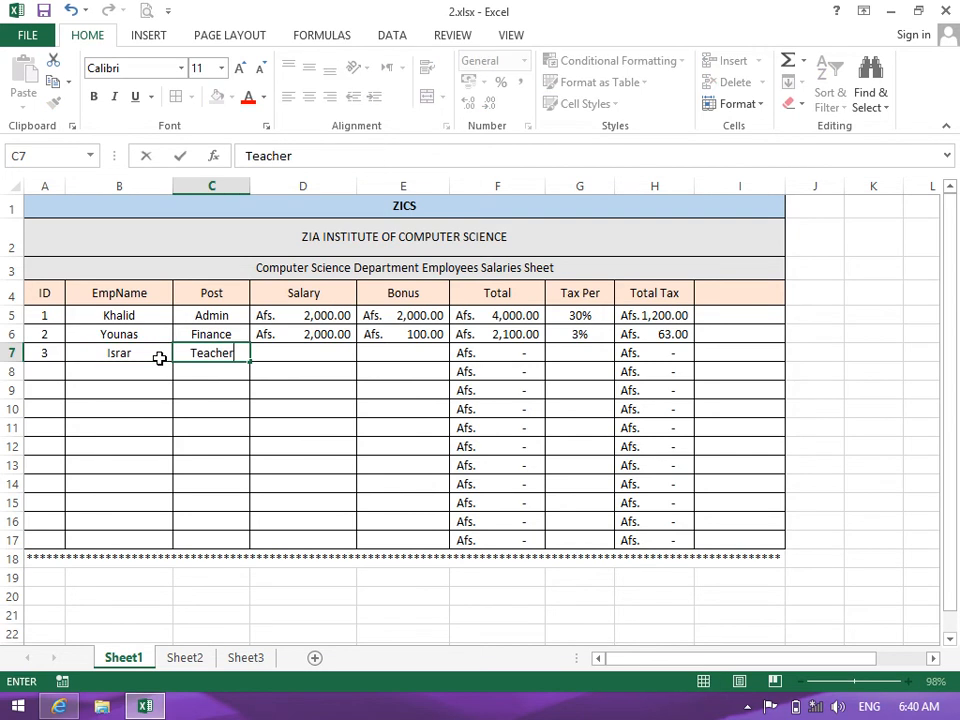
{"action": "key", "text": "Tab"}
{"action": "type", "text": "3,000"}
{"action": "key", "text": "Tab"}
{"action": "type", "text": "1000"}
{"action": "key", "text": "Tab"}
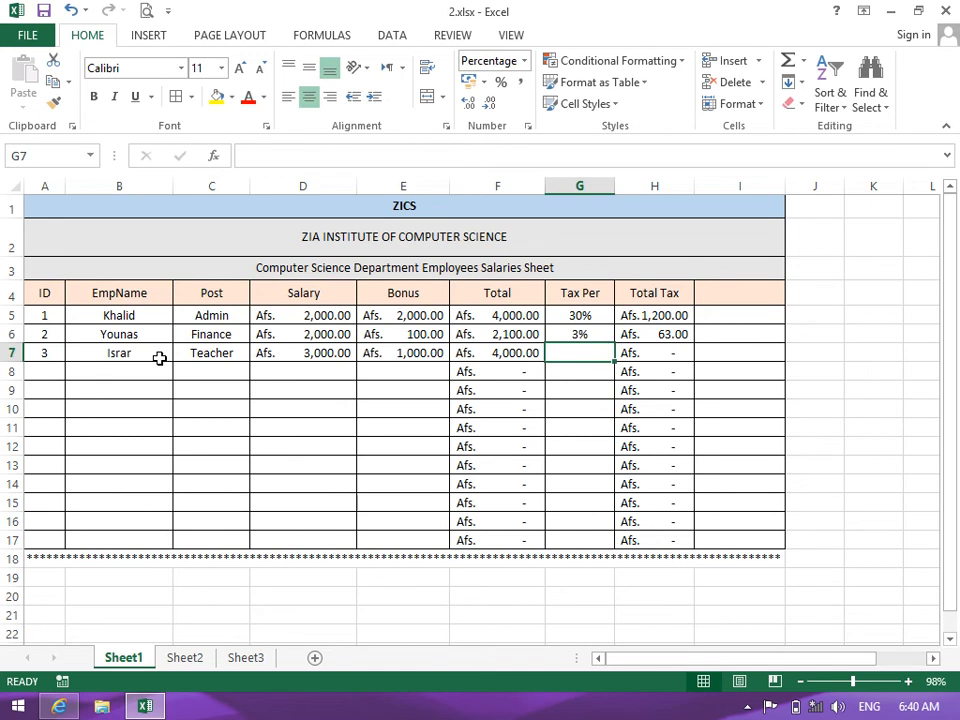
{"action": "type", "text": "20"}
{"action": "key", "text": "Return"}
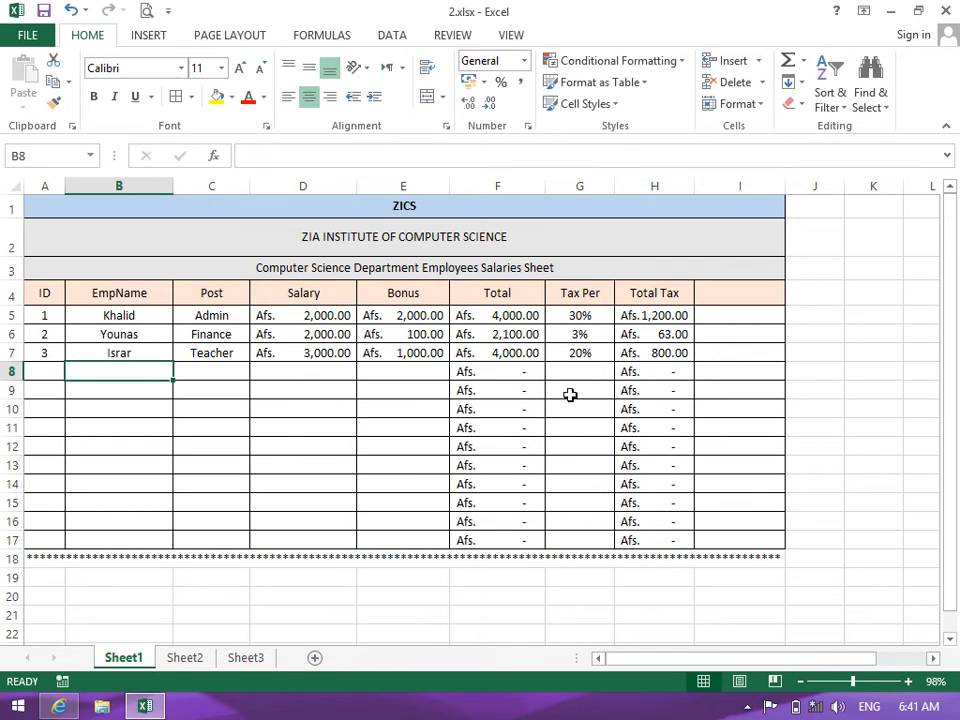
Clear the Tax Per cells G5:G17 and enter 20% for the first employee
{"action": "left_click_drag", "start_coordinate": [655, 294], "coordinate": [677, 432]}
{"action": "left_click_drag", "start_coordinate": [580, 315], "coordinate": [584, 344]}
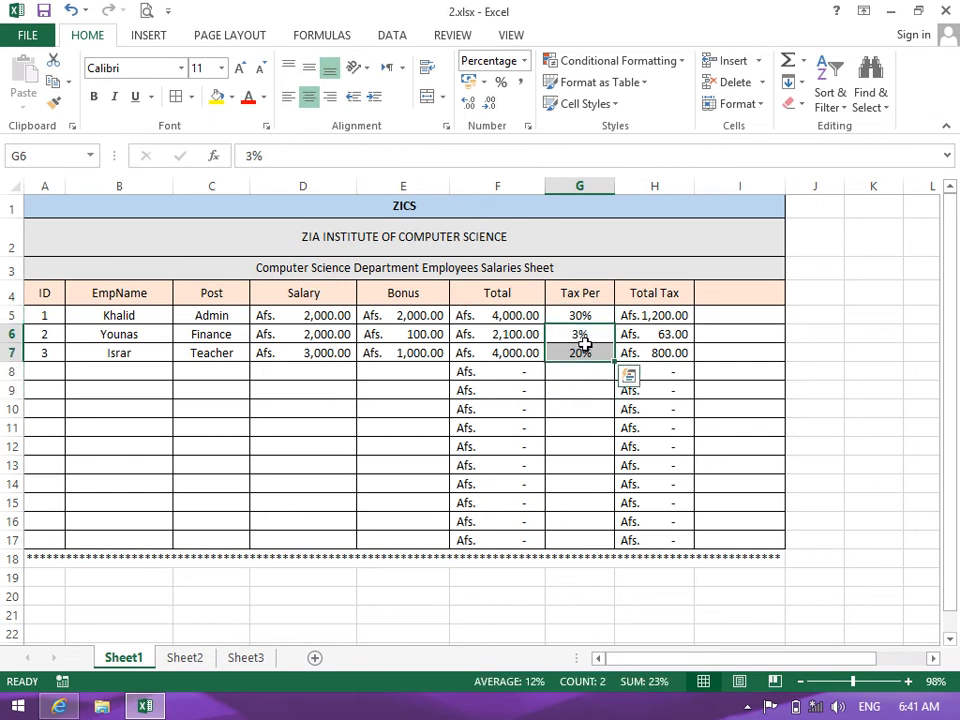
{"action": "left_click_drag", "start_coordinate": [580, 315], "coordinate": [587, 541]}
{"action": "key", "text": "Delete"}
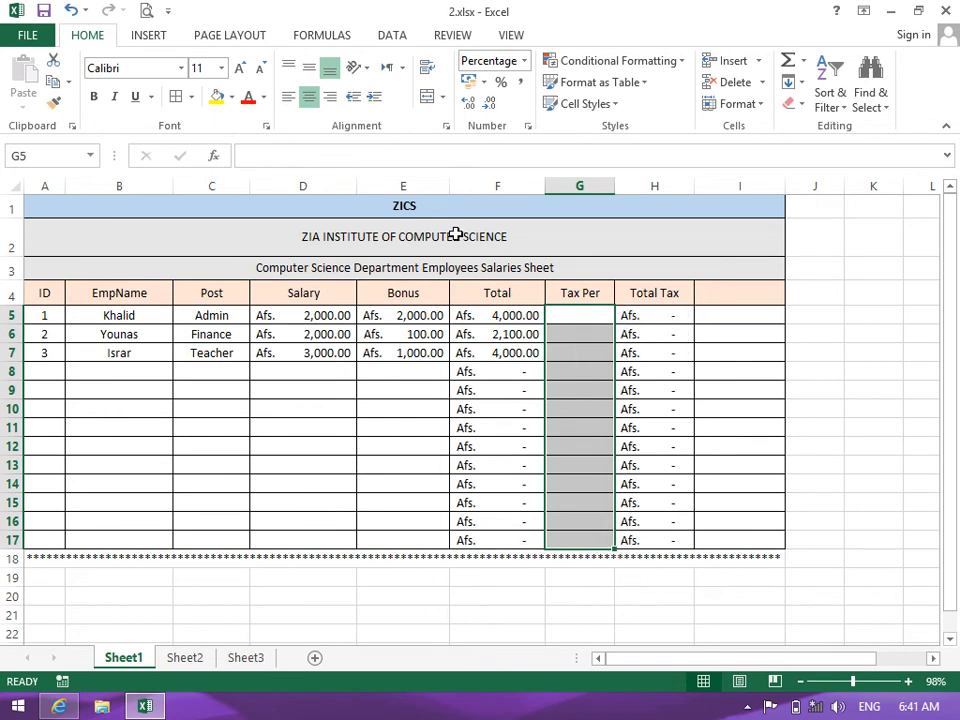
{"action": "left_click", "coordinate": [580, 315]}
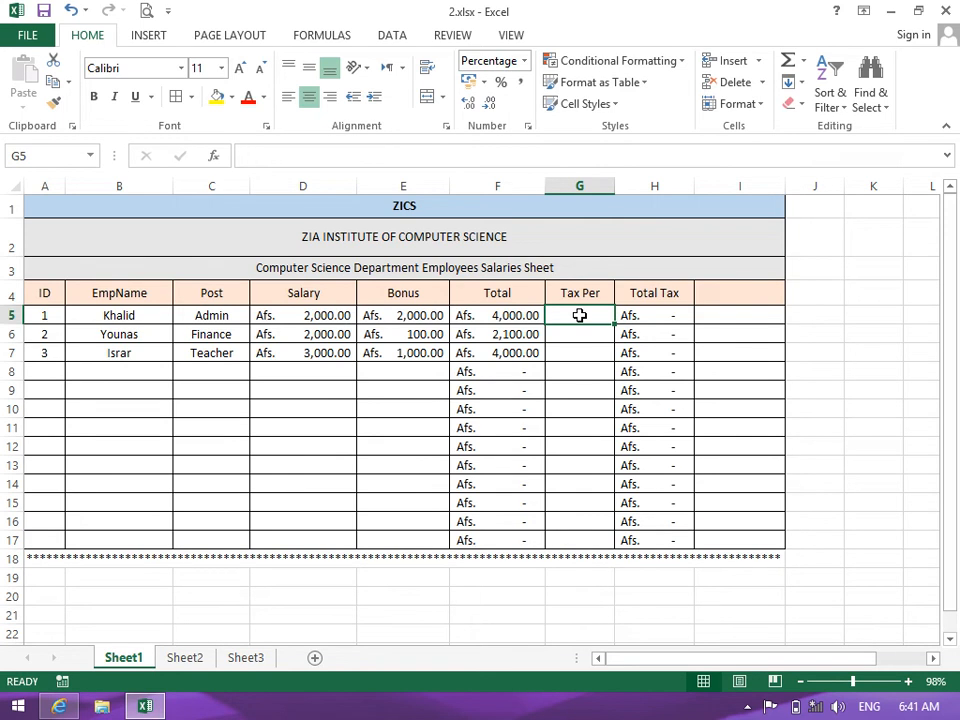
{"action": "type", "text": "20%"}
{"action": "key", "text": "Return"}
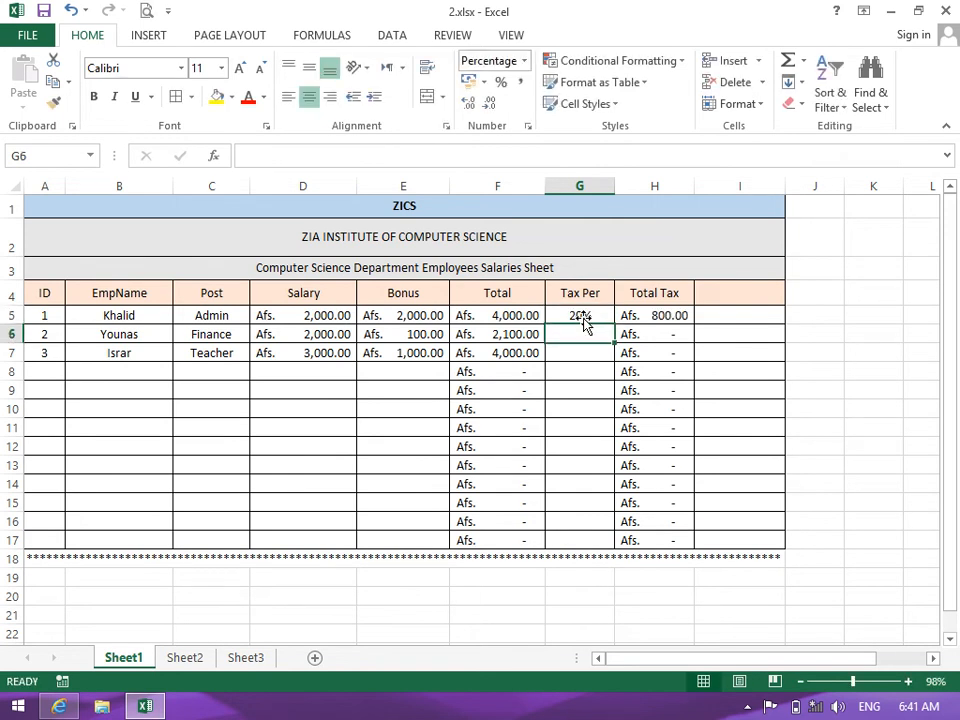
Set G5:G17 to General, enter a plain 20 in G5, and autofit the Total Tax column
{"action": "left_click_drag", "start_coordinate": [596, 315], "coordinate": [596, 536]}
{"action": "left_click", "coordinate": [521, 61]}
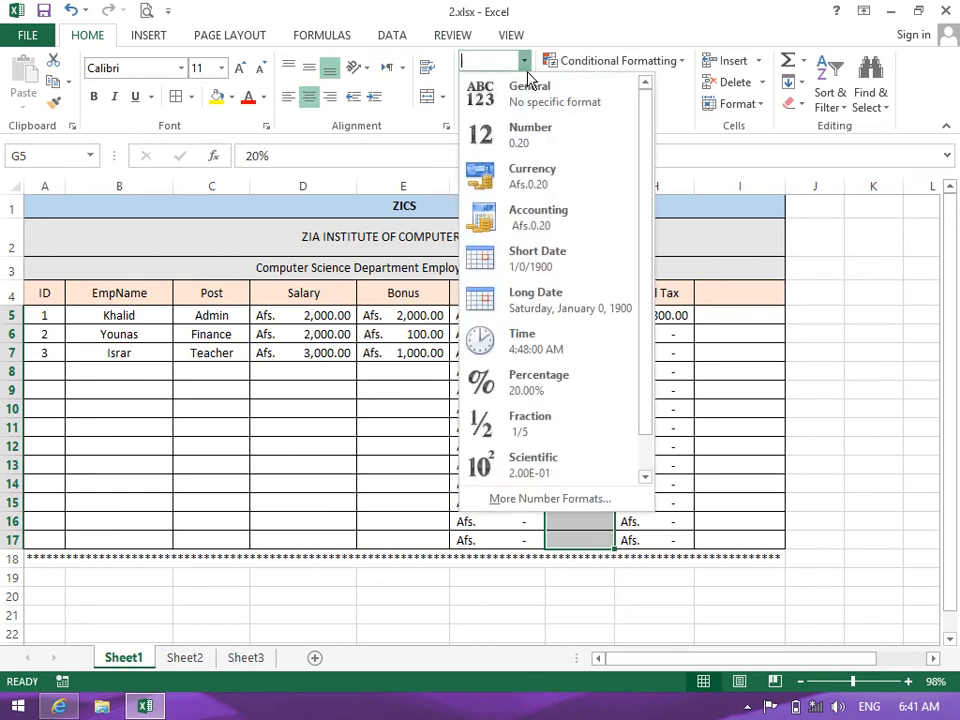
{"action": "left_click", "coordinate": [536, 102]}
{"action": "key", "text": "Delete"}
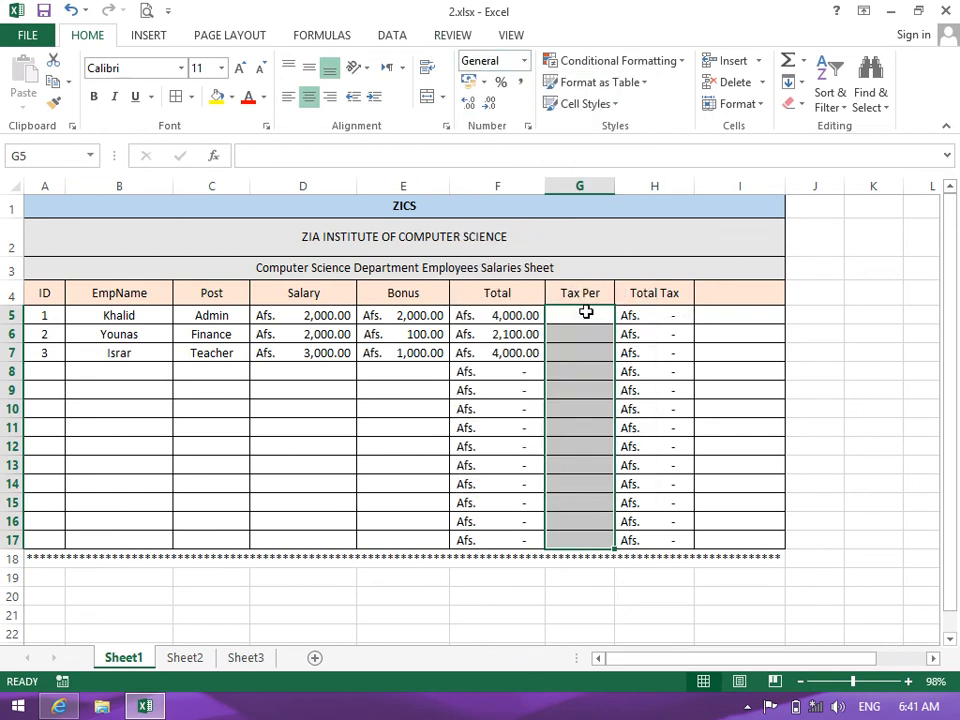
{"action": "left_click", "coordinate": [586, 313]}
{"action": "type", "text": "20"}
{"action": "key", "text": "Return"}
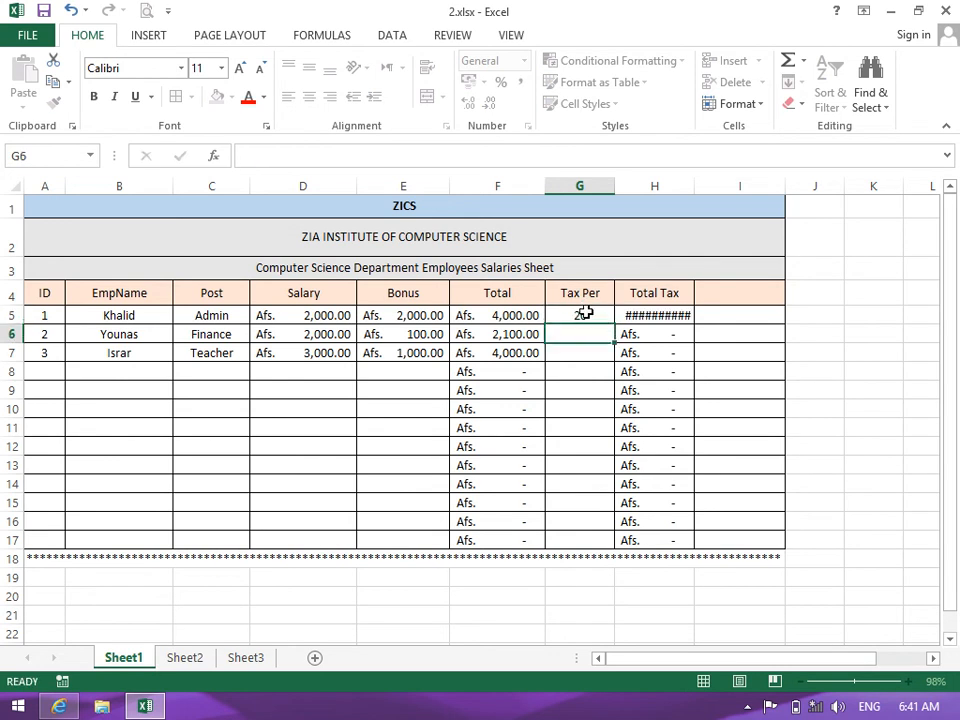
{"action": "double_click", "coordinate": [697, 187]}
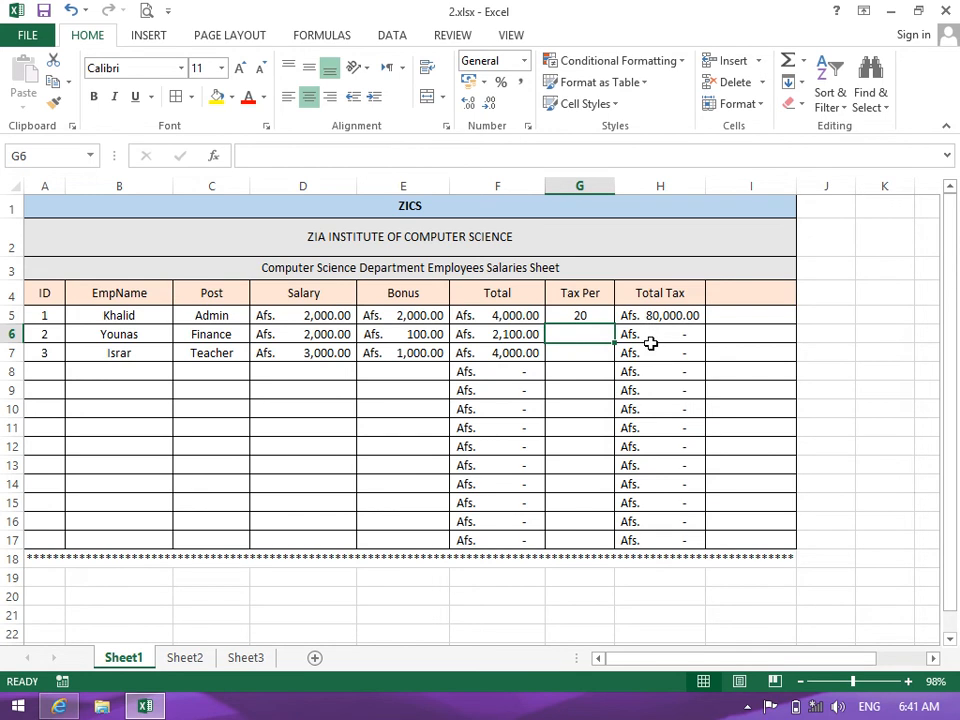
Shorten the H5 Total Tax formula to =F5*G5/100, then clear G5
{"action": "left_click", "coordinate": [470, 317]}
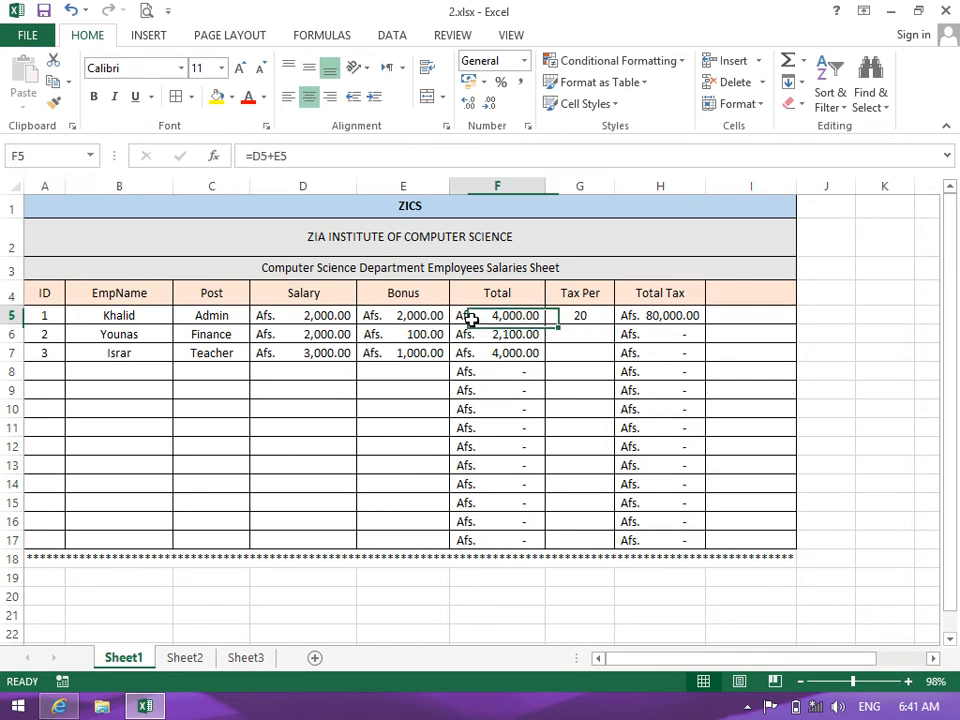
{"action": "left_click", "coordinate": [565, 315]}
{"action": "double_click", "coordinate": [641, 314]}
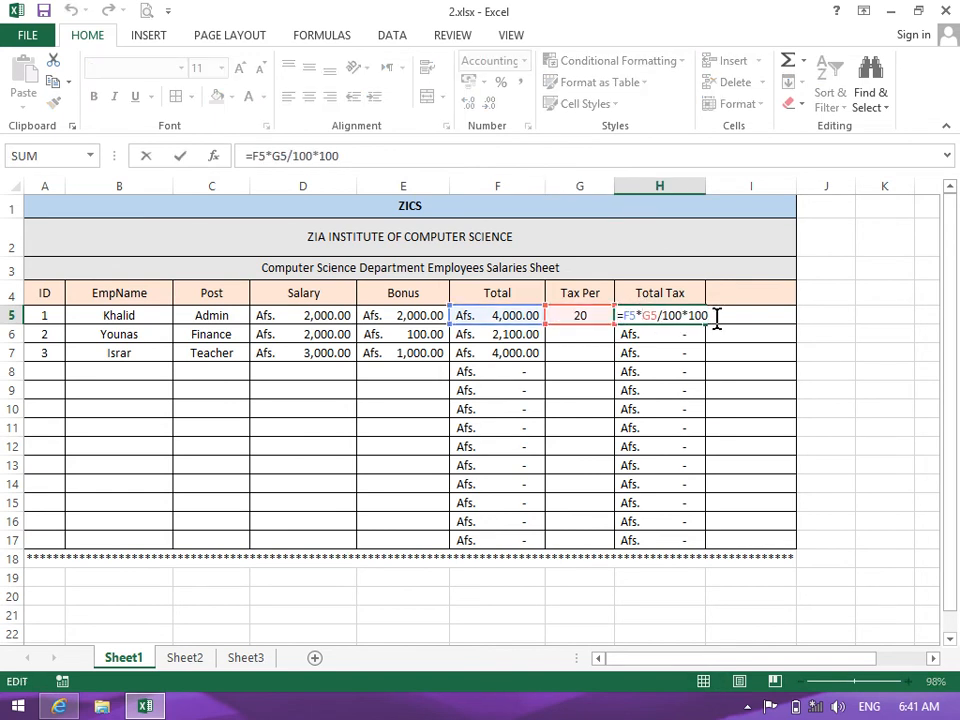
{"action": "key", "text": "BackSpace"}
{"action": "key", "text": "BackSpace"}
{"action": "key", "text": "BackSpace"}
{"action": "key", "text": "BackSpace"}
{"action": "key", "text": "Return"}
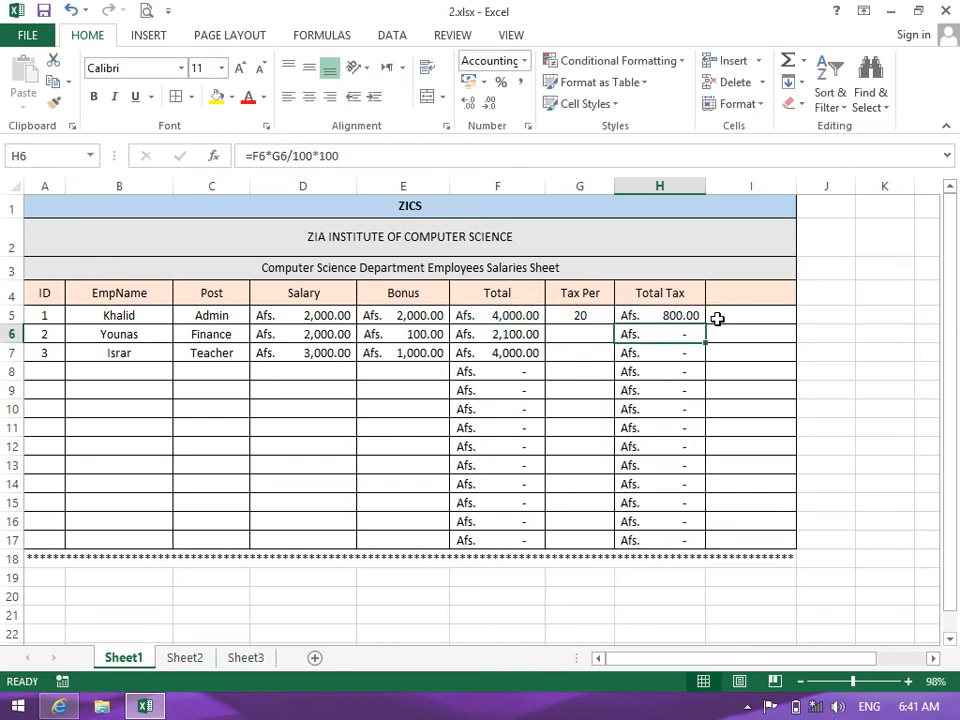
{"action": "left_click", "coordinate": [579, 316]}
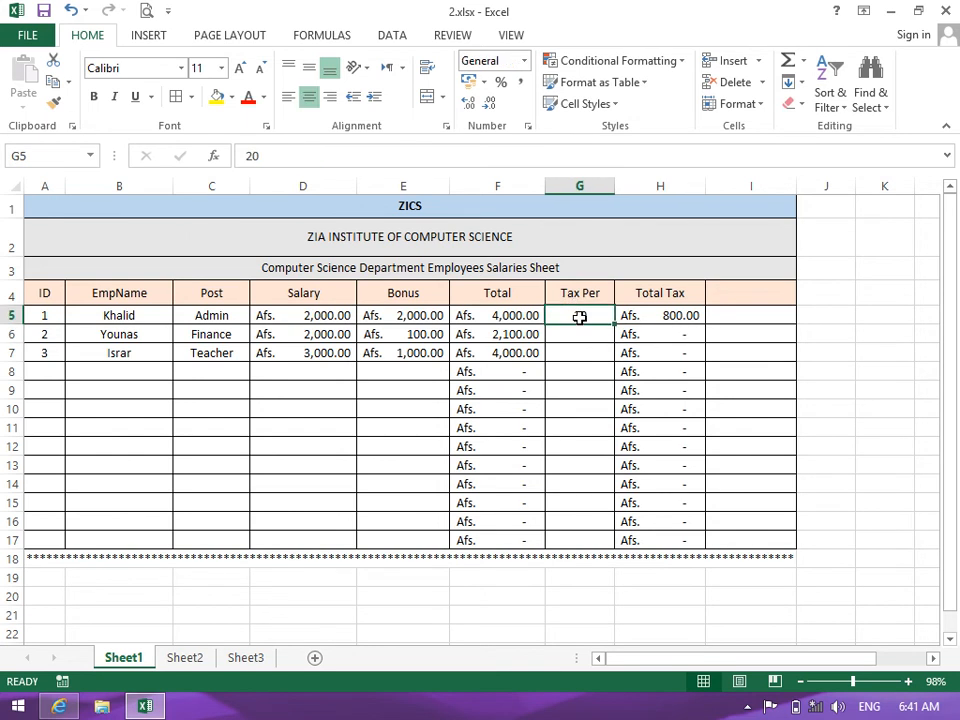
{"action": "key", "text": "Delete"}
Apply Percent Style to G5:G17 and enter 20% in G5
{"action": "left_click_drag", "start_coordinate": [579, 317], "coordinate": [594, 538]}
{"action": "left_click", "coordinate": [500, 82]}
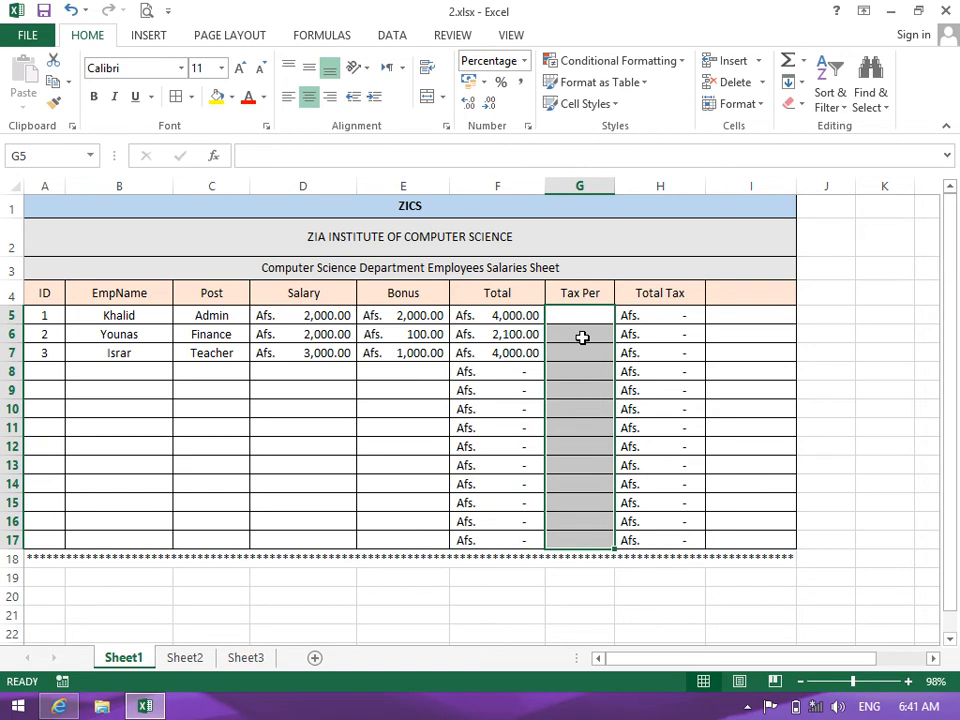
{"action": "left_click", "coordinate": [583, 317]}
{"action": "type", "text": "20"}
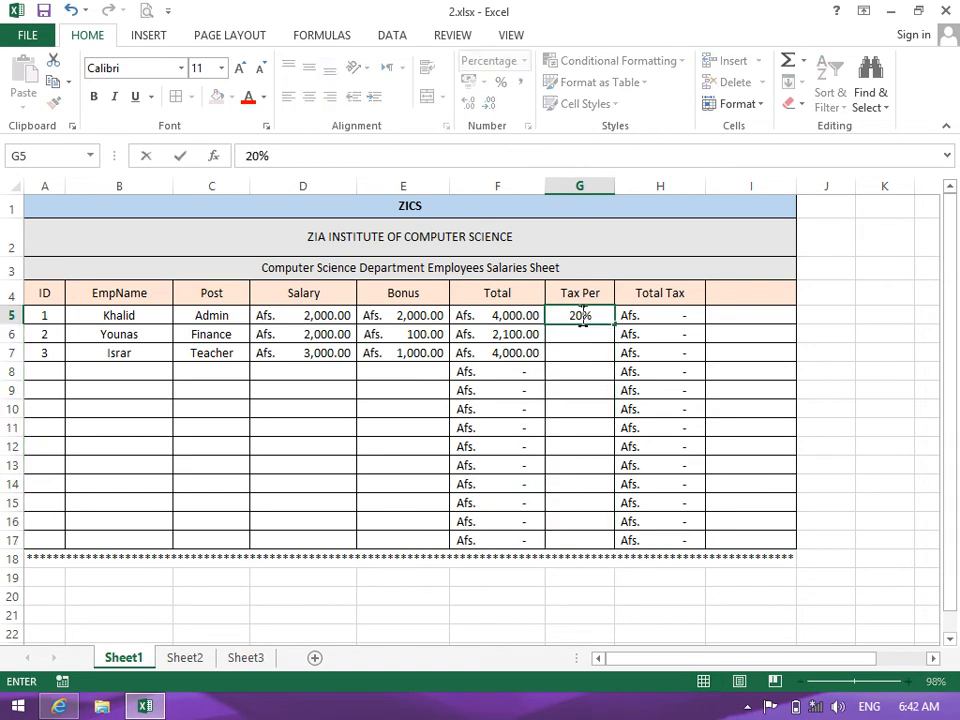
{"action": "key", "text": "Return"}
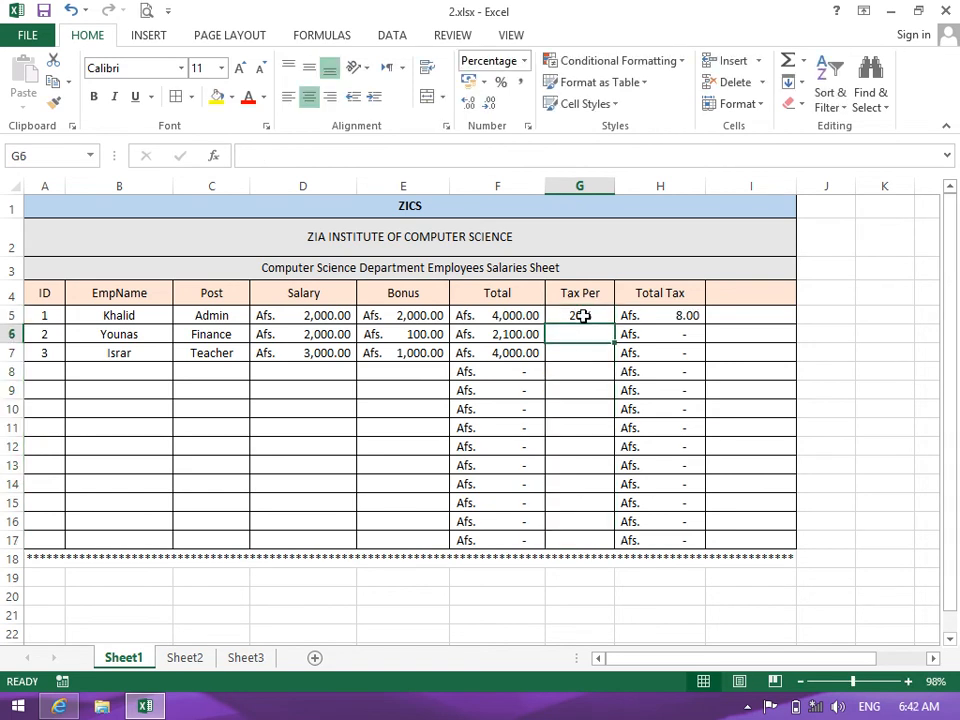
Restore *100 in the H5 Total Tax formula and fill it down into H6
{"action": "left_click", "coordinate": [655, 314]}
{"action": "key", "text": "F2"}
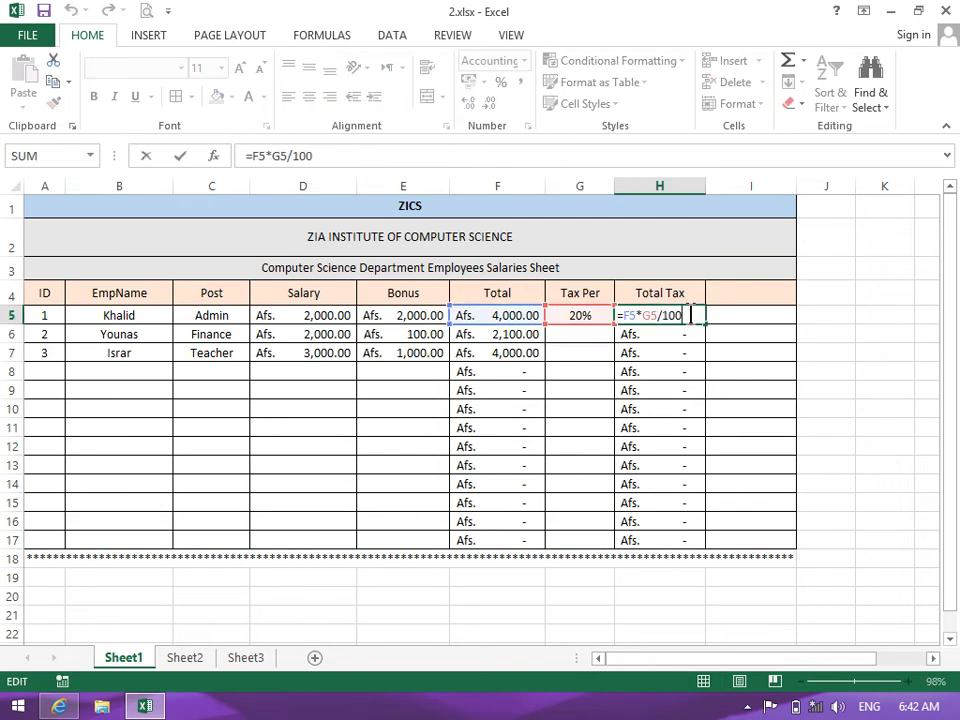
{"action": "type", "text": "*100"}
{"action": "key", "text": "Return"}
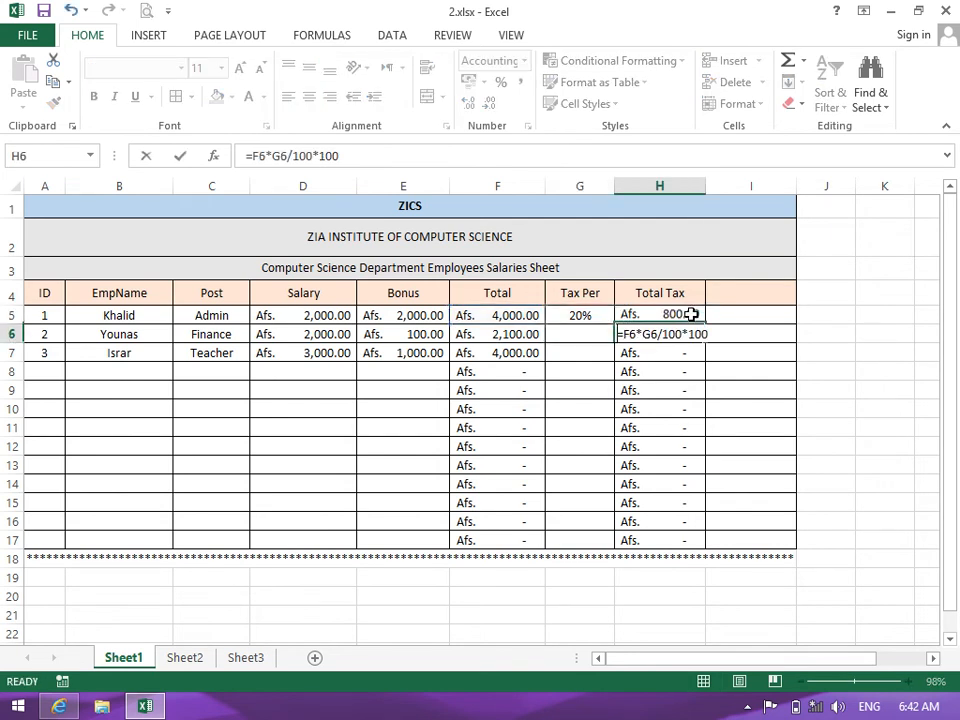
{"action": "type", "text": "\\"}
{"action": "key", "text": "Escape"}
{"action": "key", "text": "Down"}
{"action": "left_click", "coordinate": [625, 335]}
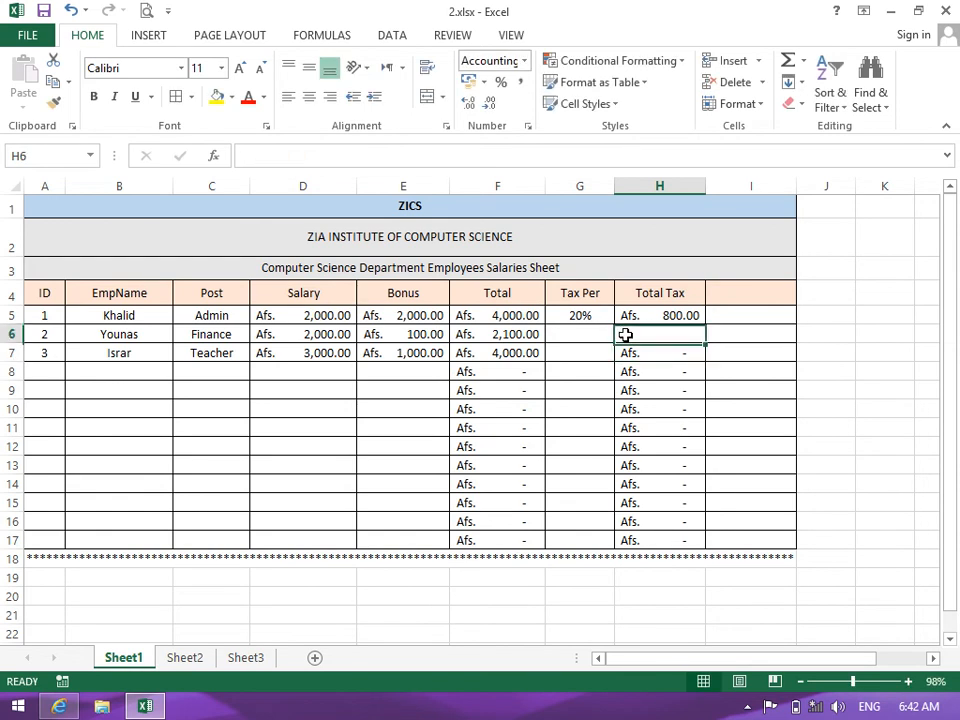
{"action": "key", "text": "ctrl+d"}
Check the first employee's 20% tax rate and Total Tax formula
{"action": "left_click", "coordinate": [590, 336]}
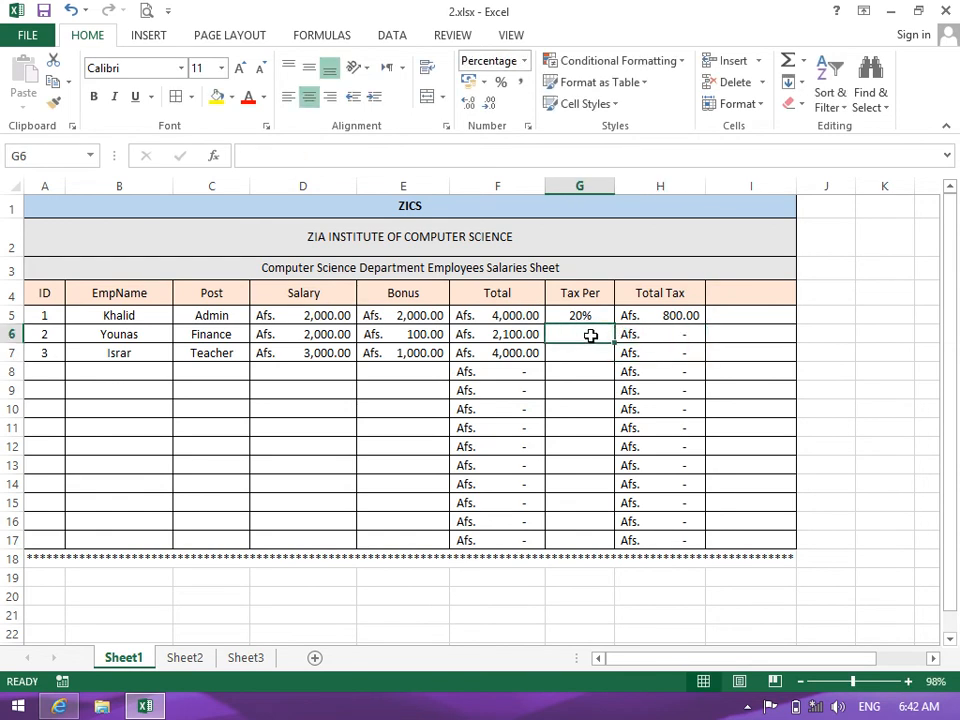
{"action": "left_click", "coordinate": [585, 316]}
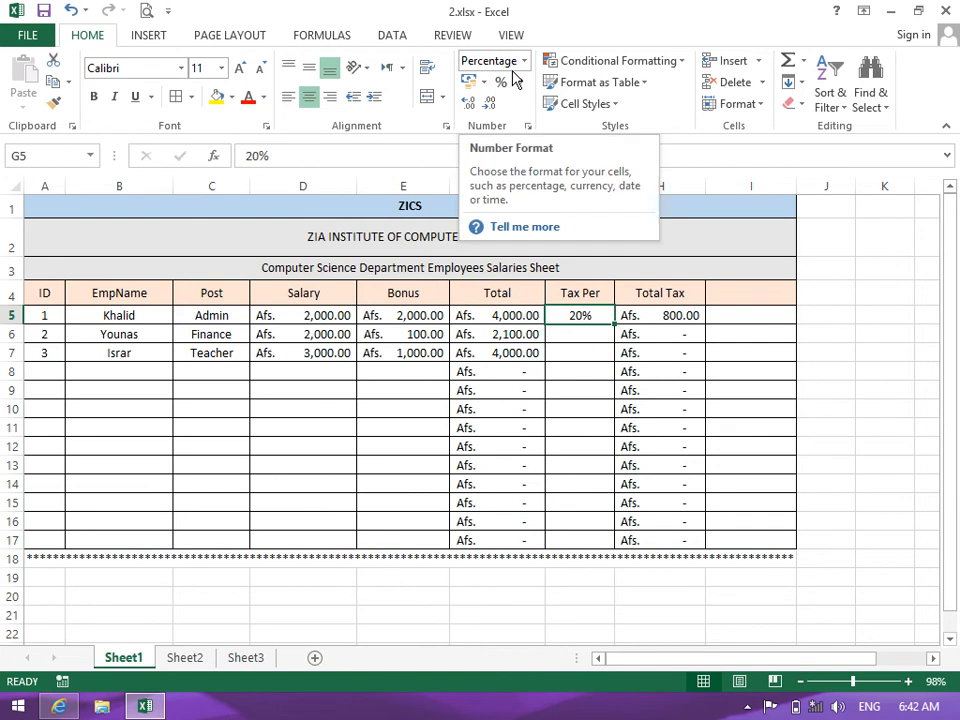
{"action": "left_click", "coordinate": [686, 316]}
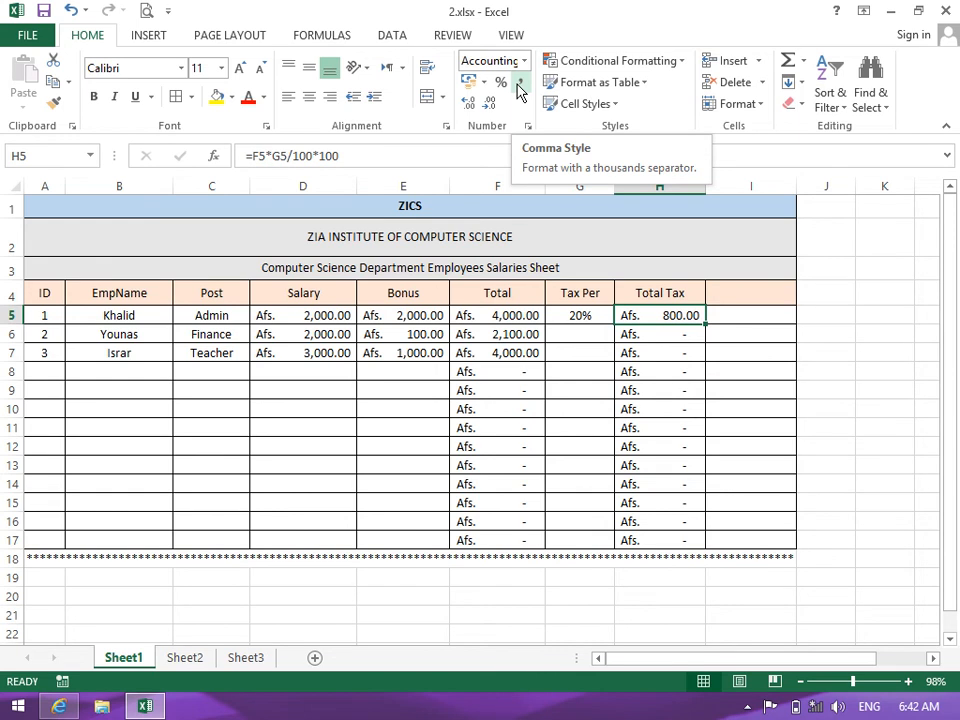
{"action": "left_click", "coordinate": [399, 405]}
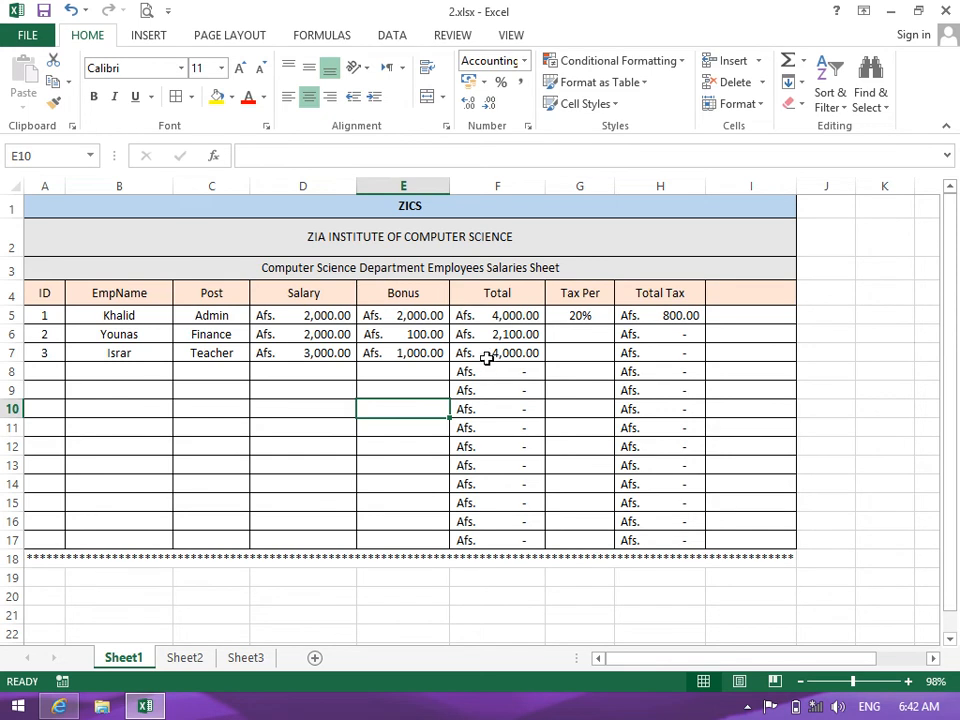
Set the Bonus cells E5:E17 to General, then to Comma Style
{"action": "left_click_drag", "start_coordinate": [489, 315], "coordinate": [499, 448]}
{"action": "left_click", "coordinate": [405, 298]}
{"action": "left_click_drag", "start_coordinate": [411, 315], "coordinate": [415, 538]}
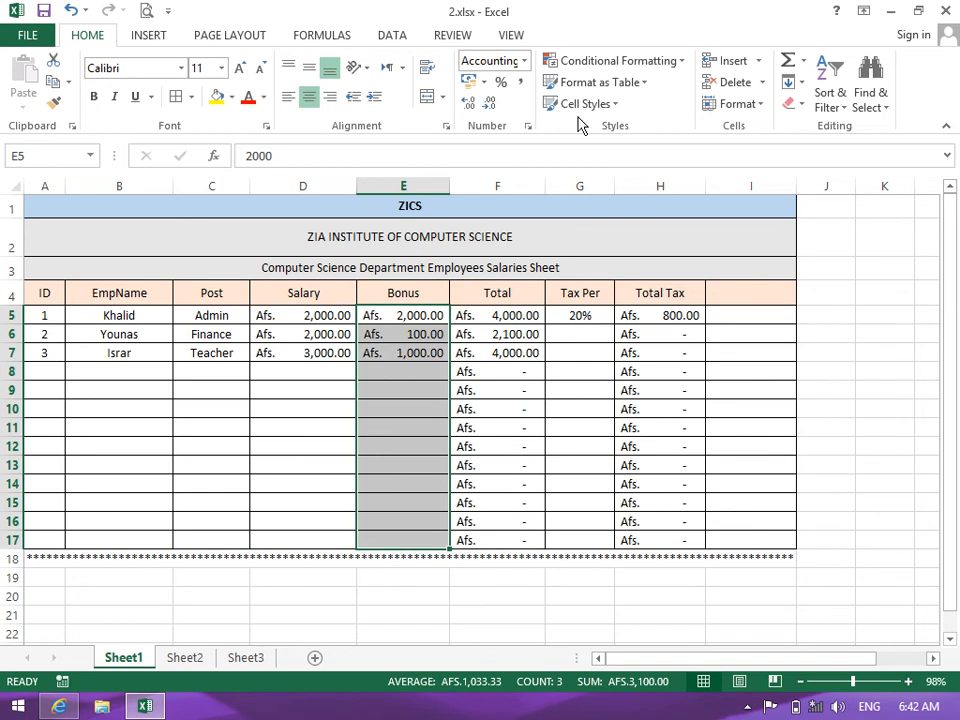
{"action": "left_click", "coordinate": [522, 62]}
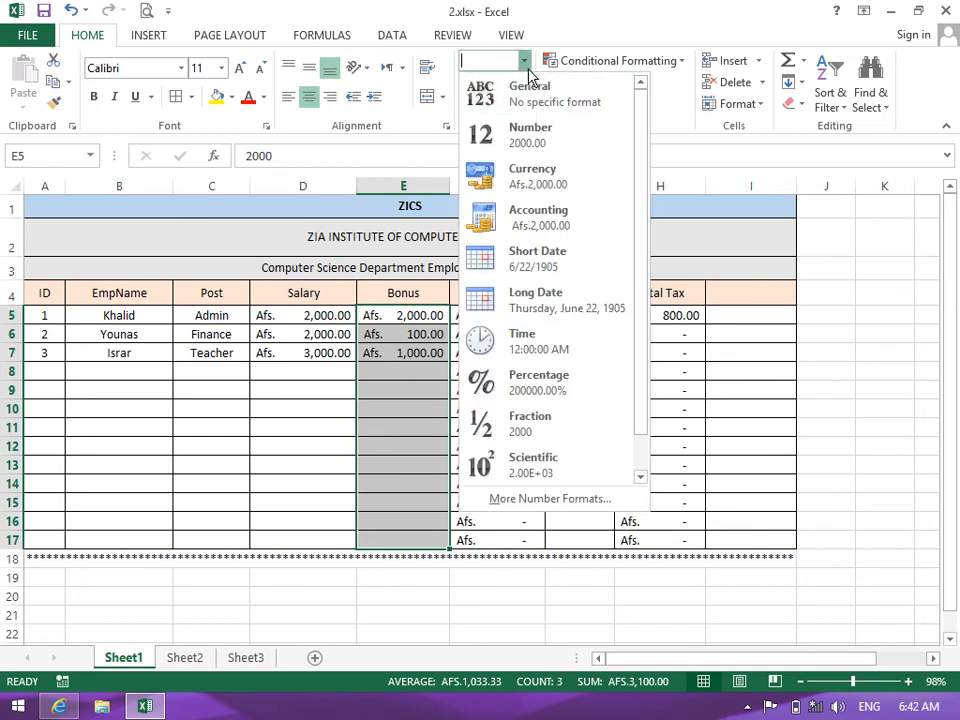
{"action": "left_click", "coordinate": [500, 83]}
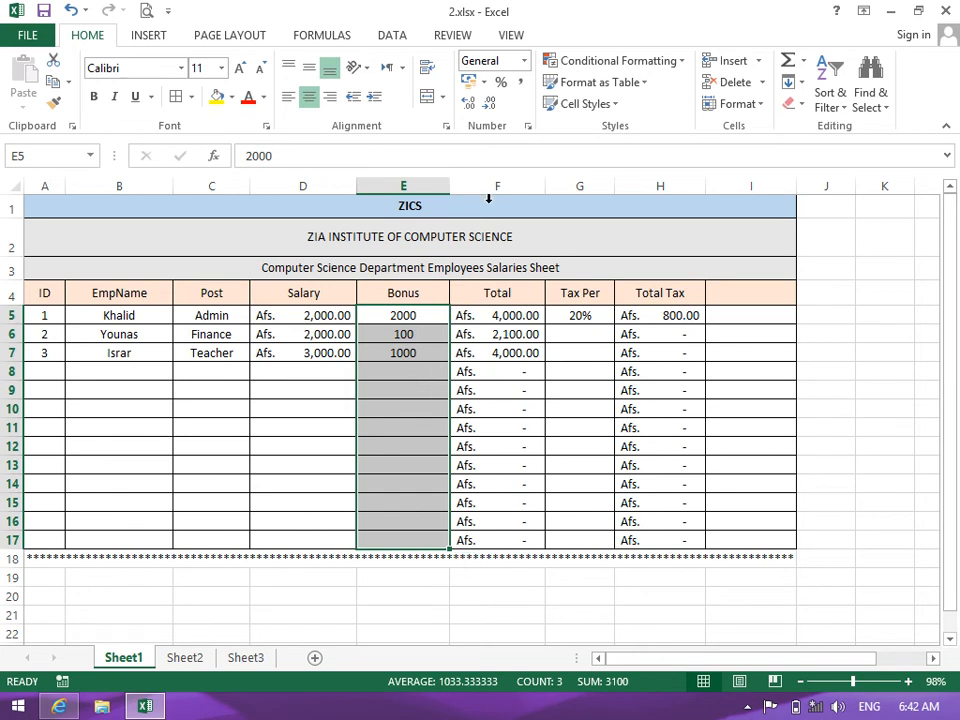
{"action": "left_click", "coordinate": [521, 85]}
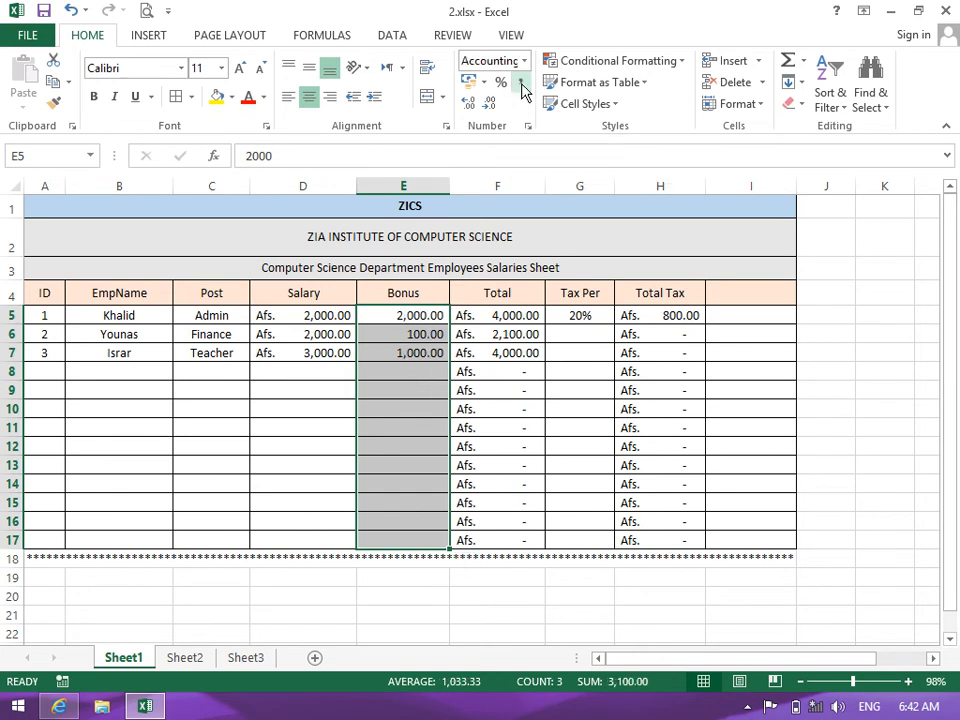
{"action": "left_click", "coordinate": [428, 426]}
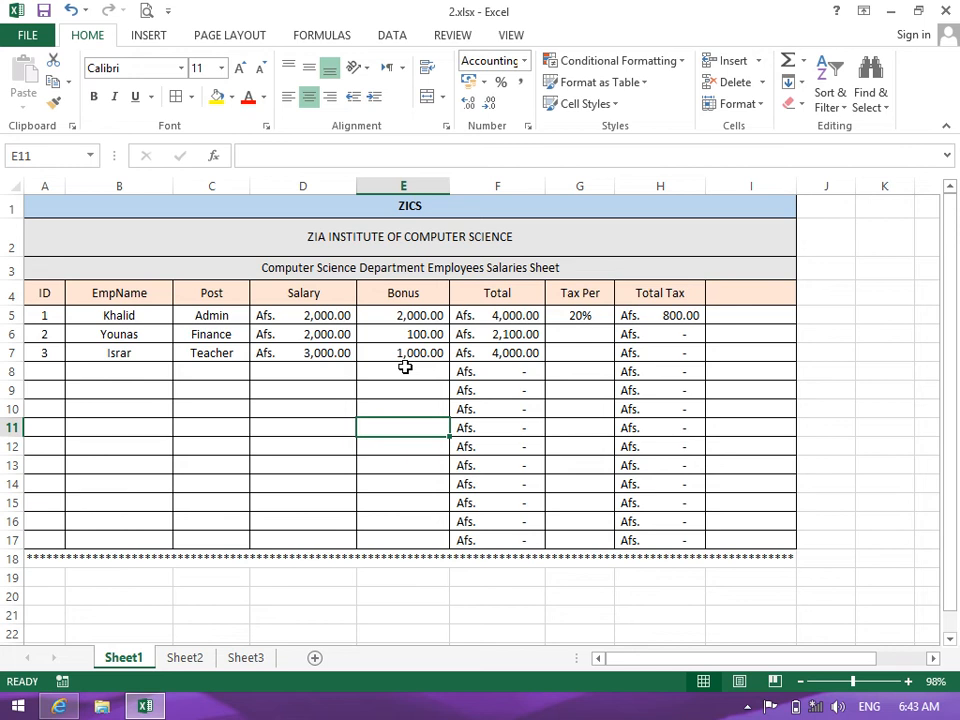
Apply the Afs. accounting format to Bonus cells E5:E17
{"action": "left_click_drag", "start_coordinate": [407, 320], "coordinate": [410, 541]}
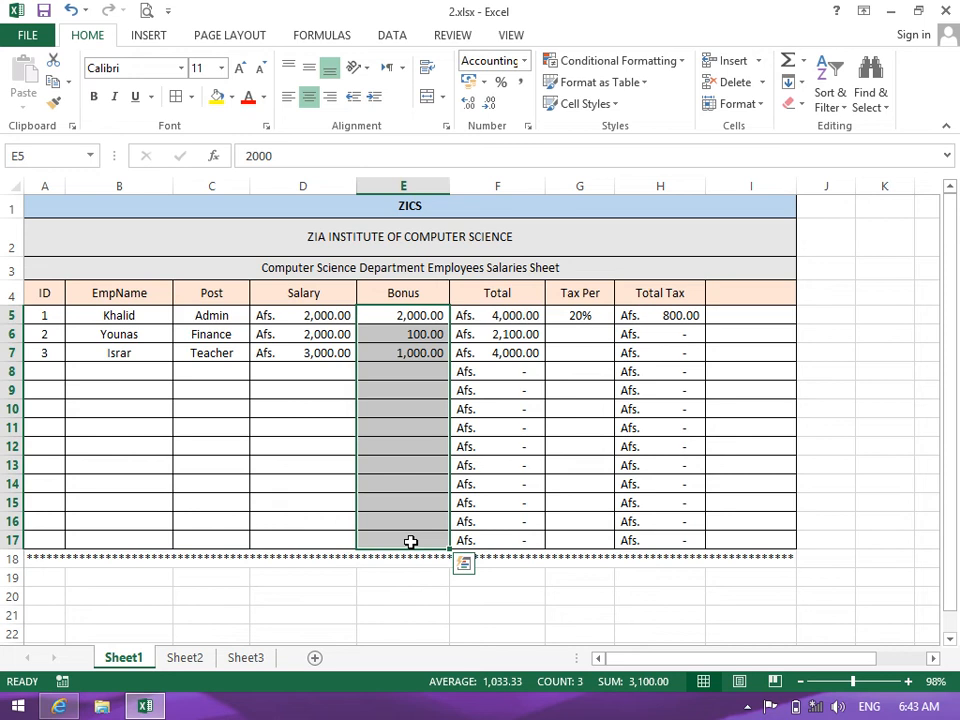
{"action": "left_click", "coordinate": [483, 86]}
{"action": "left_click", "coordinate": [490, 104]}
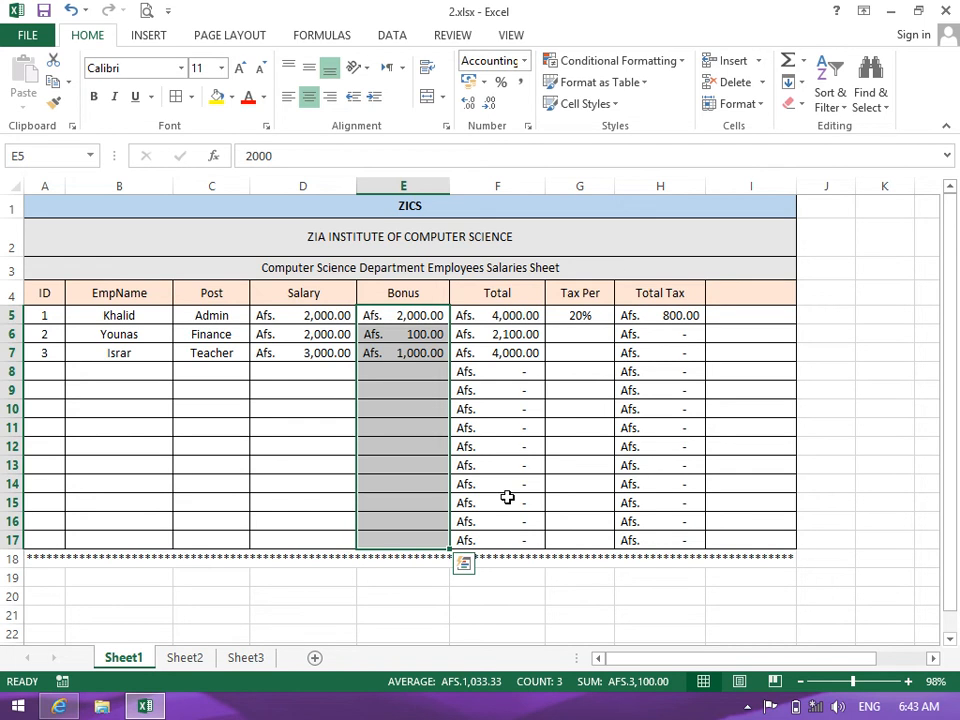
{"action": "left_click", "coordinate": [409, 597]}
{"action": "type", "text": "10."}
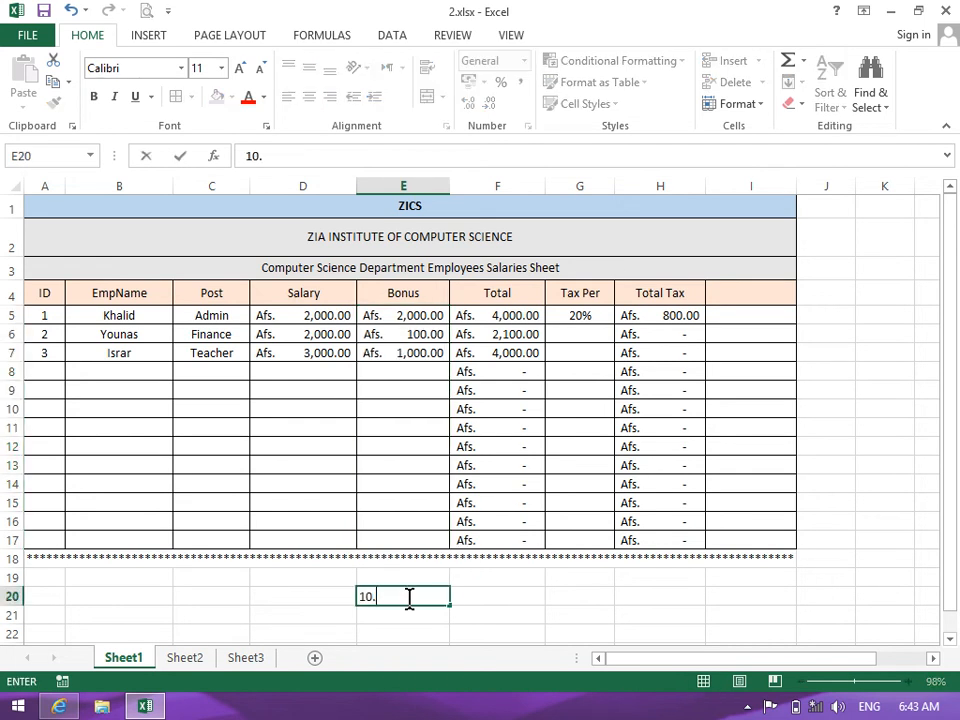
{"action": "type", "text": "00"}
{"action": "key", "text": "Return"}
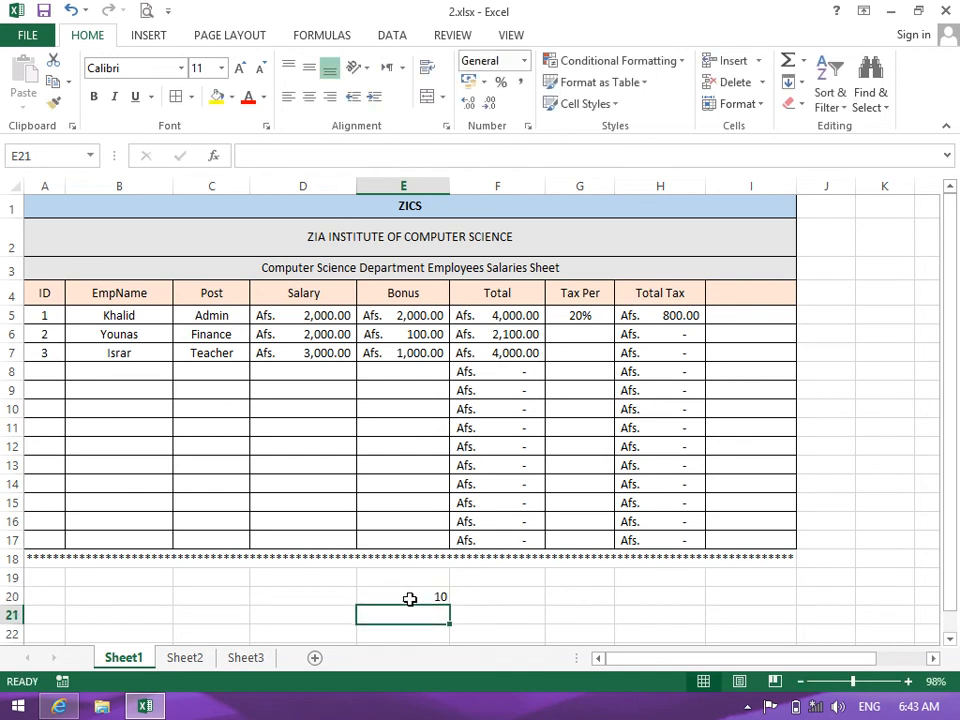
{"action": "left_click", "coordinate": [409, 599]}
{"action": "key", "text": "Delete"}
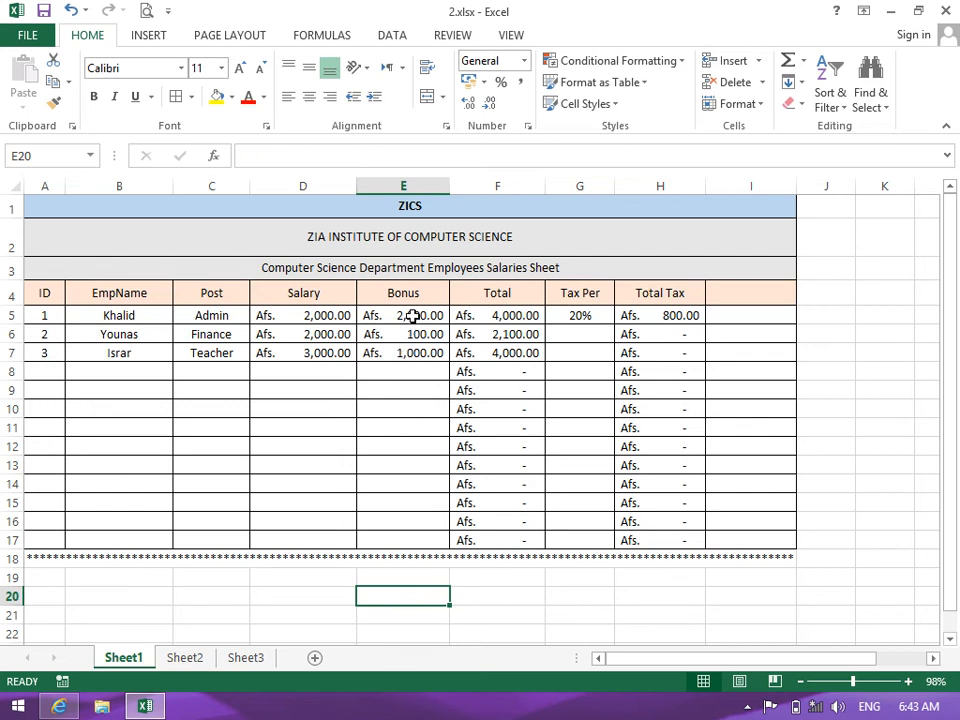
{"action": "left_click_drag", "start_coordinate": [413, 315], "coordinate": [421, 540]}
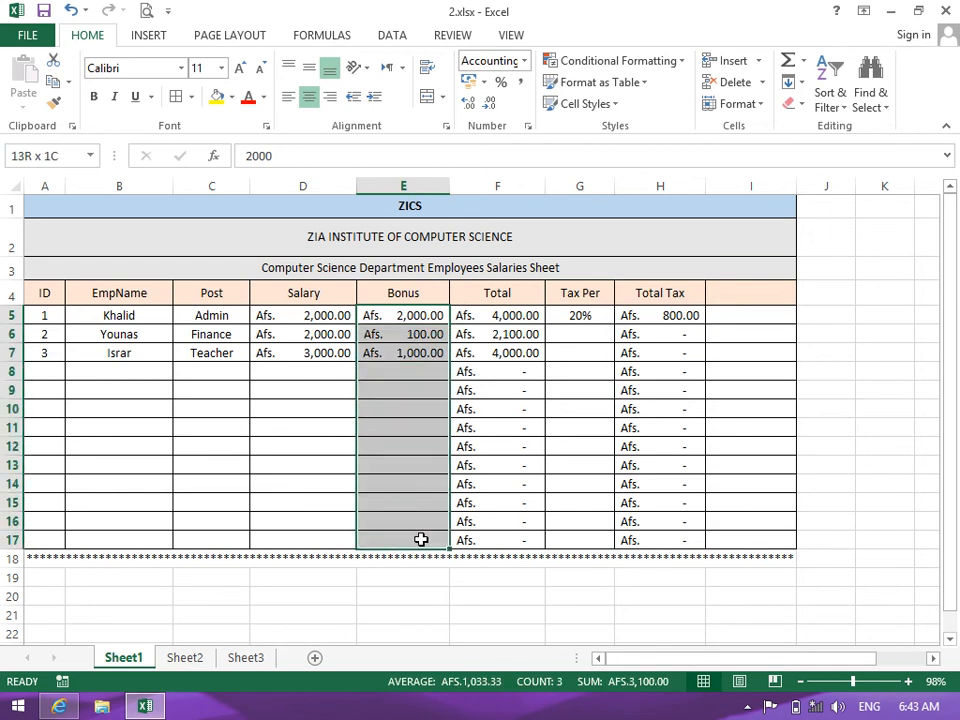
{"action": "left_click", "coordinate": [486, 108]}
{"action": "left_click", "coordinate": [486, 108]}
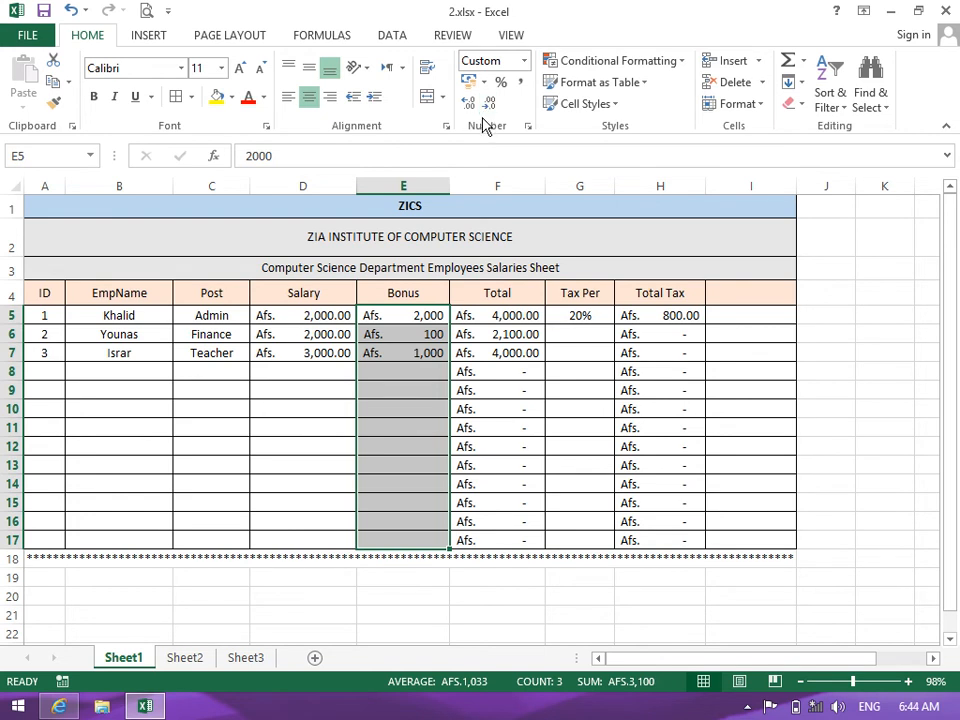
{"action": "left_click", "coordinate": [485, 84]}
{"action": "left_click", "coordinate": [489, 100]}
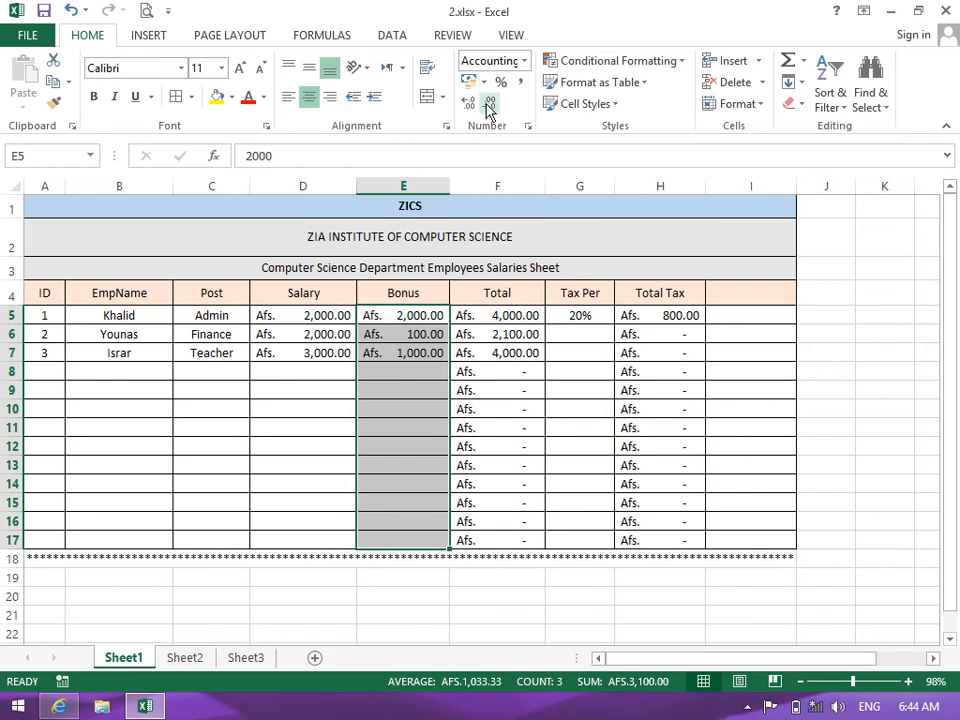
{"action": "double_click", "coordinate": [488, 104]}
{"action": "left_click", "coordinate": [475, 106]}
{"action": "left_click", "coordinate": [475, 106]}
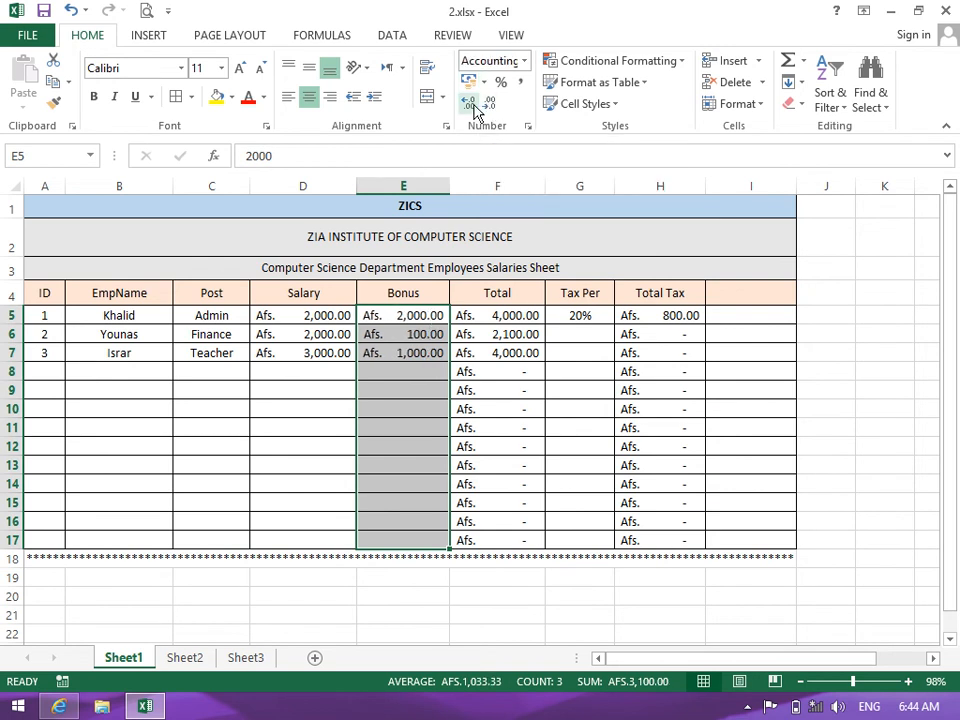
{"action": "triple_click", "coordinate": [475, 106]}
{"action": "left_click", "coordinate": [489, 105]}
{"action": "left_click", "coordinate": [489, 105]}
{"action": "left_click", "coordinate": [489, 105]}
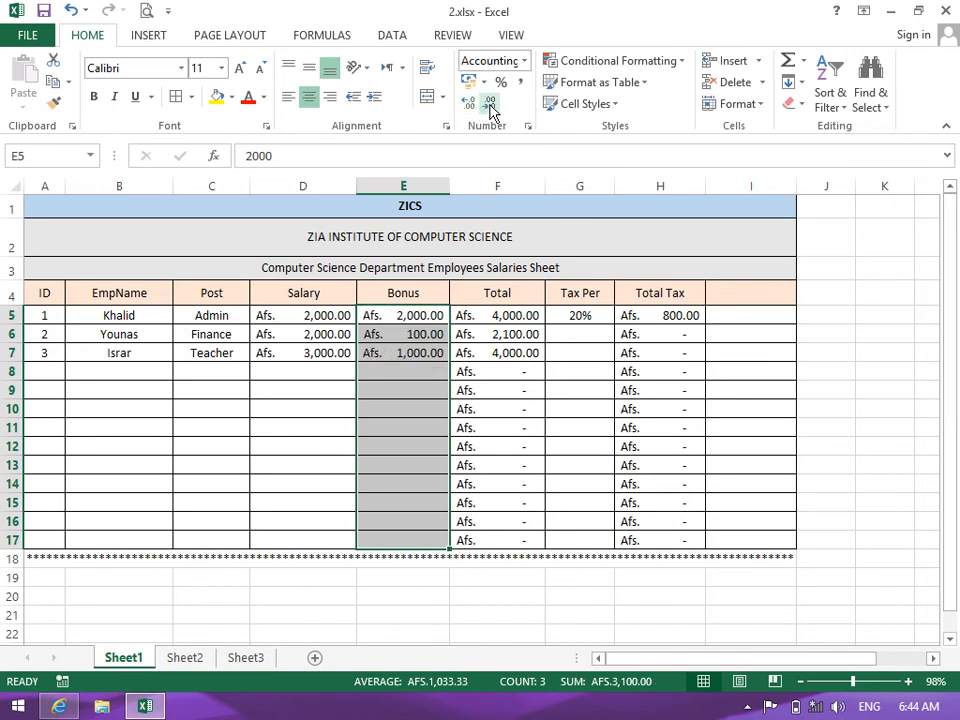
{"action": "left_click_drag", "start_coordinate": [510, 315], "coordinate": [510, 550]}
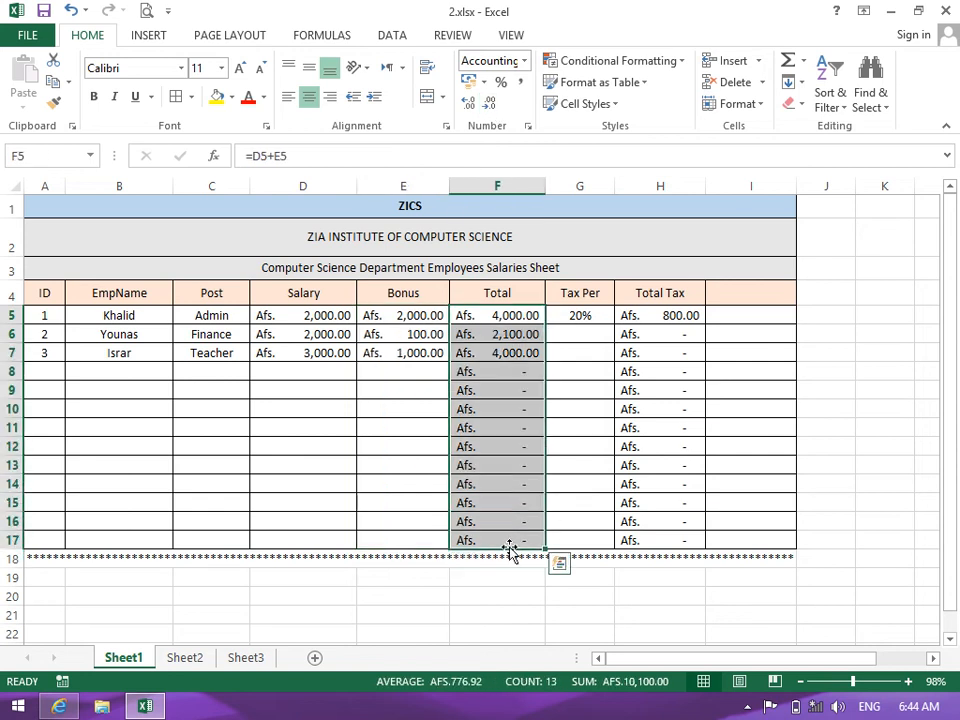
{"action": "left_click", "coordinate": [564, 371]}
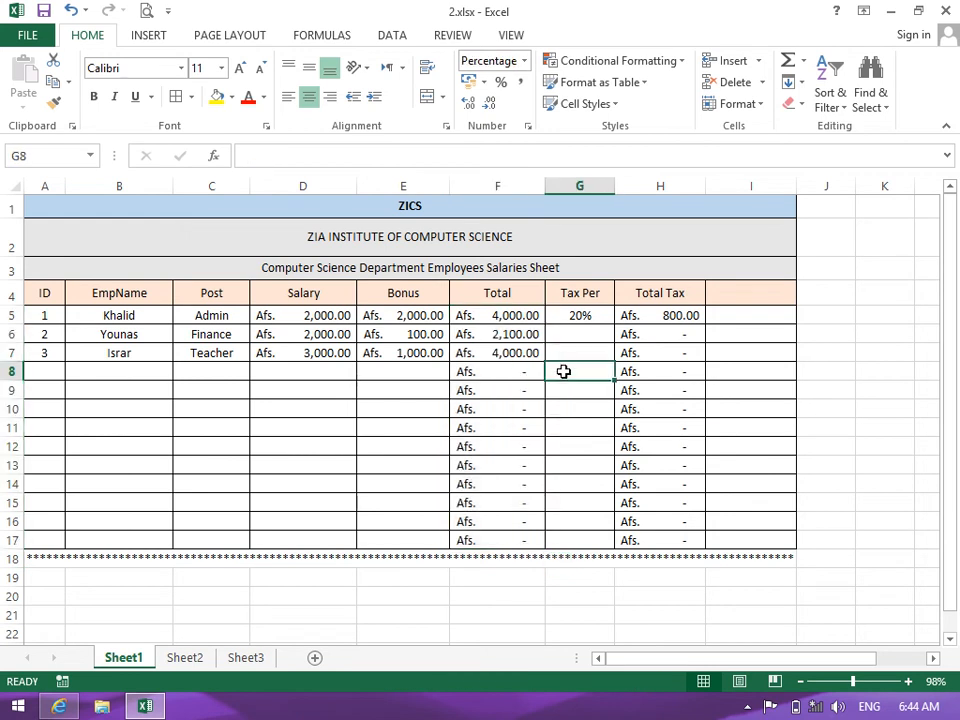
{"action": "left_click", "coordinate": [575, 334]}
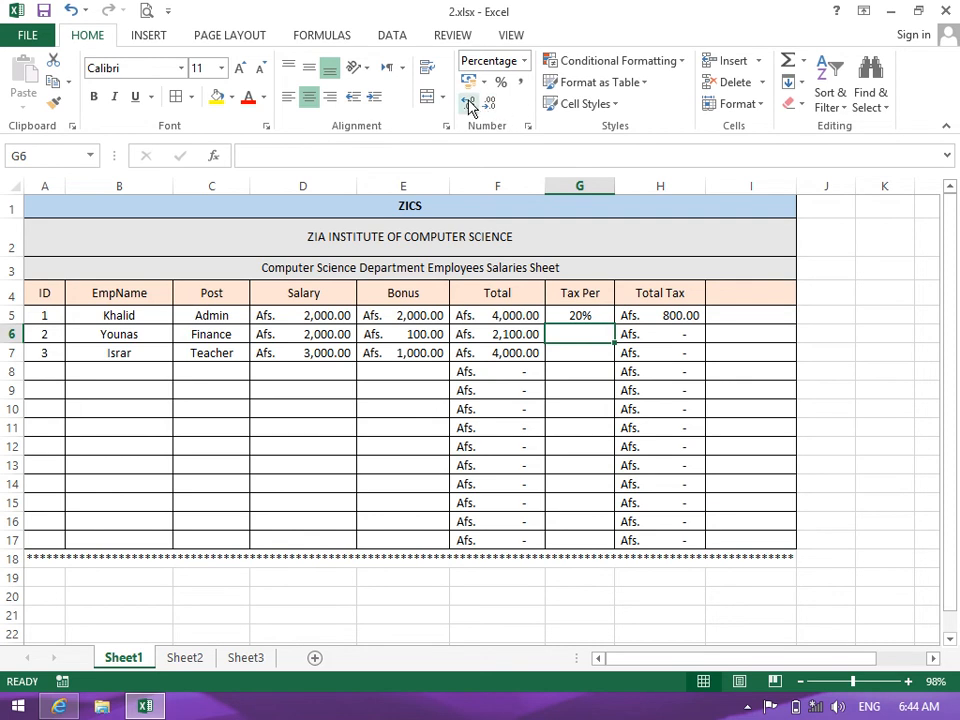
{"action": "left_click", "coordinate": [523, 63]}
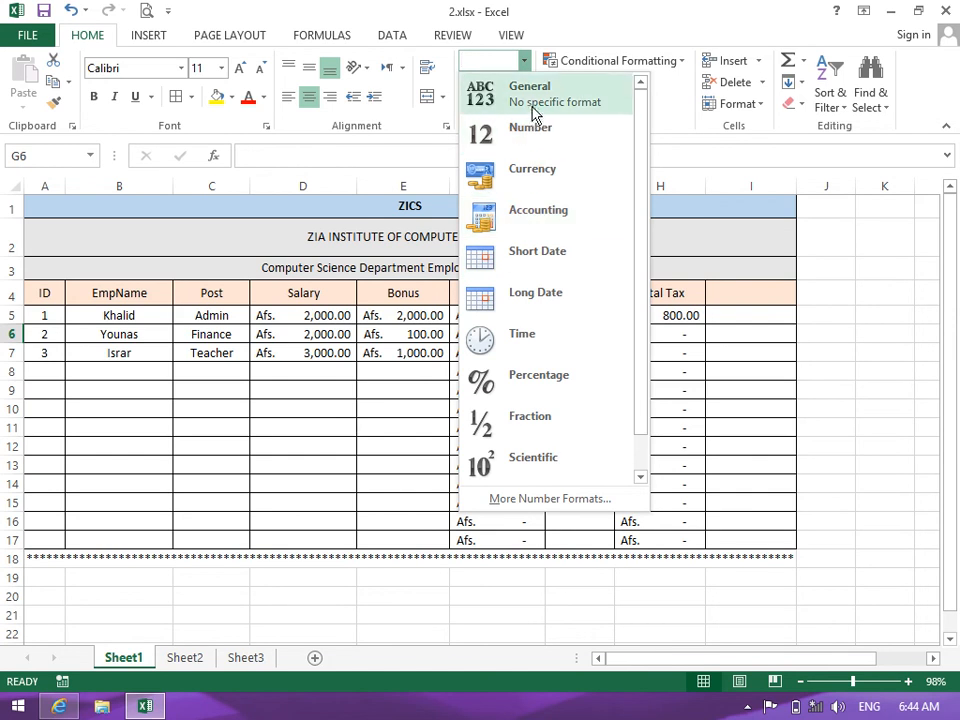
{"action": "left_click", "coordinate": [380, 357]}
{"action": "left_click_drag", "start_coordinate": [310, 315], "coordinate": [494, 543]}
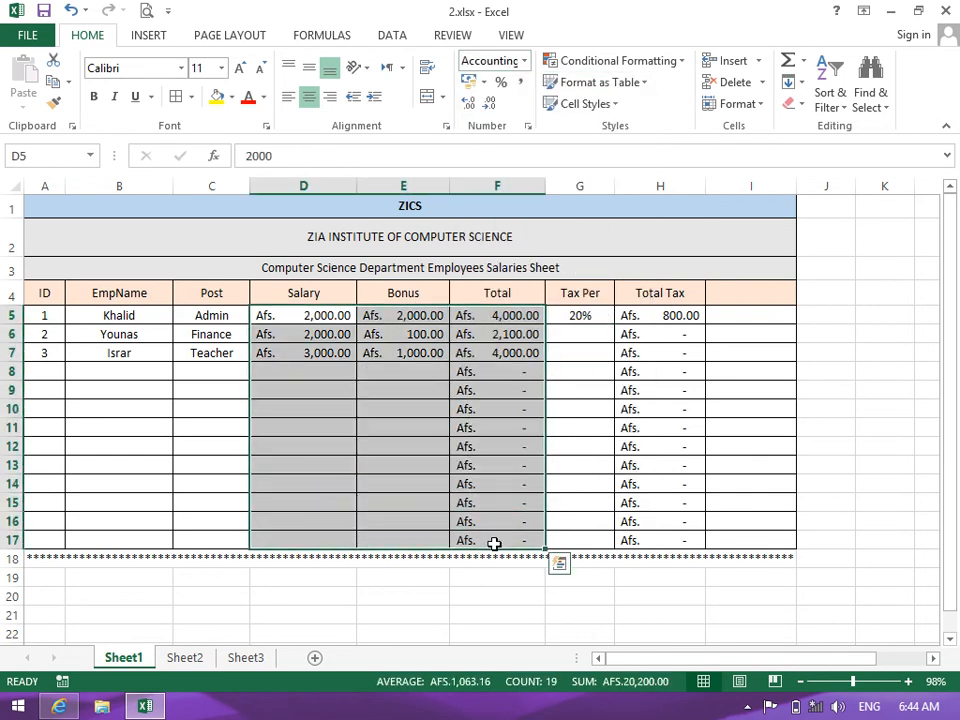
{"action": "left_click", "coordinate": [524, 62]}
{"action": "left_click", "coordinate": [530, 88]}
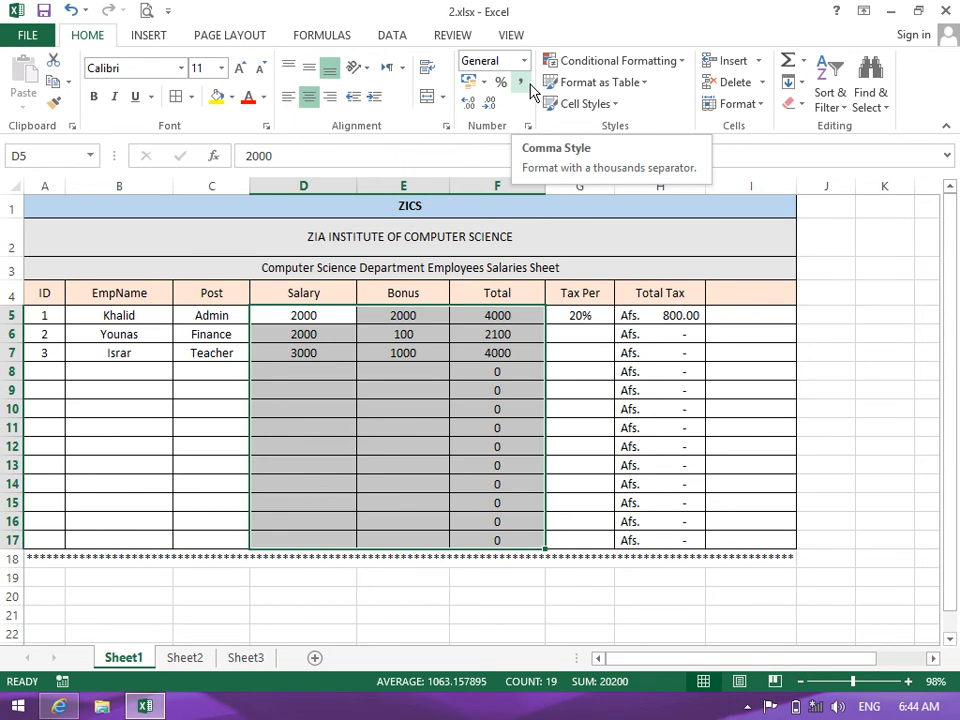
{"action": "left_click", "coordinate": [524, 62]}
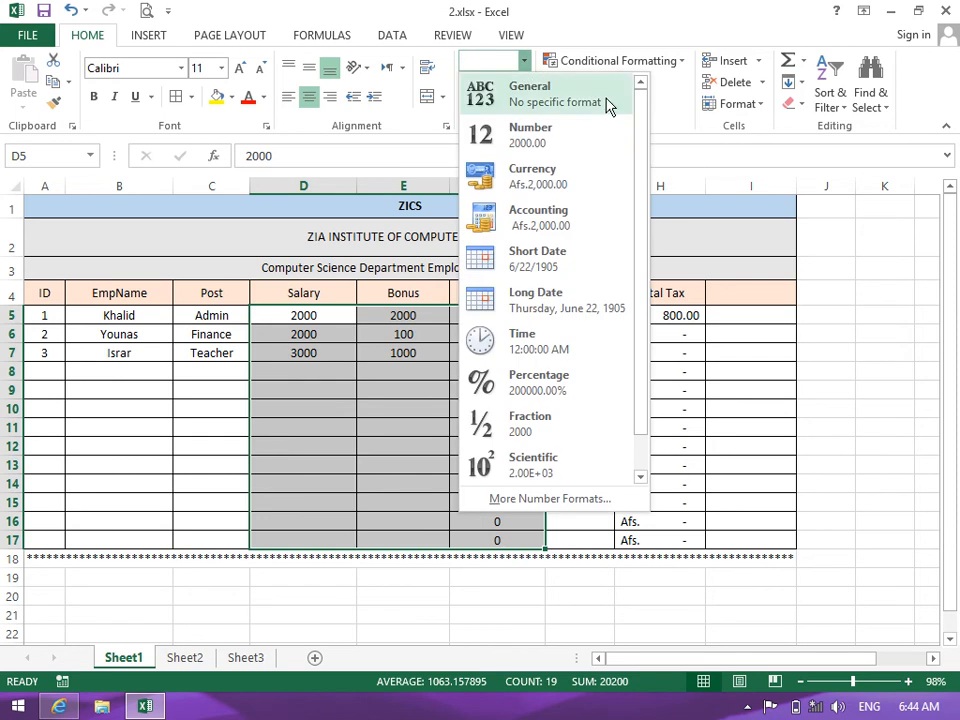
{"action": "left_click", "coordinate": [572, 146]}
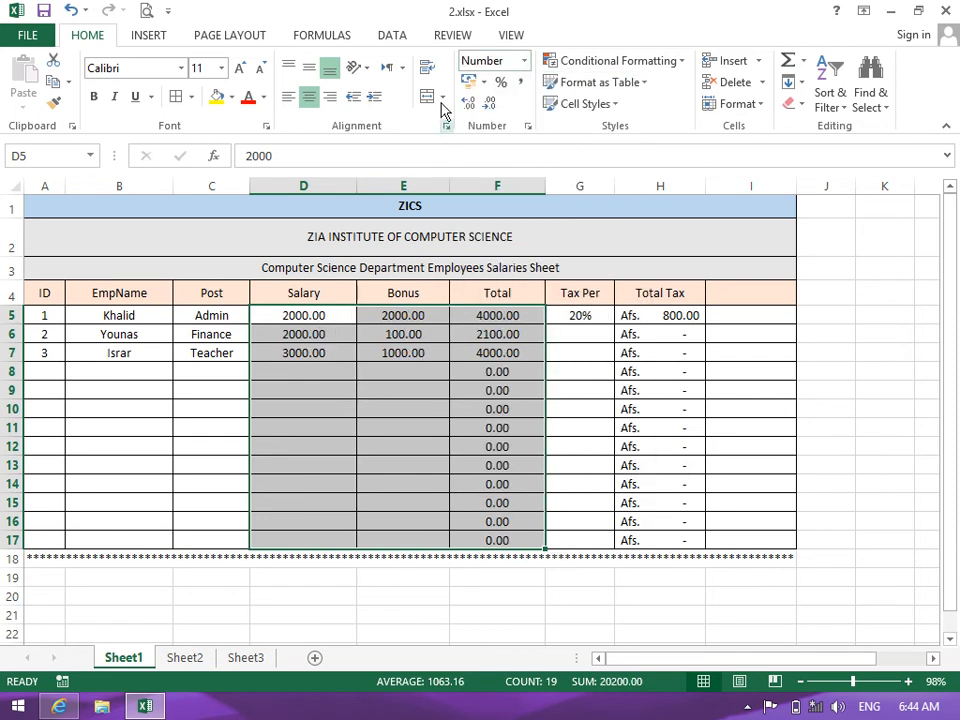
{"action": "left_click", "coordinate": [524, 62]}
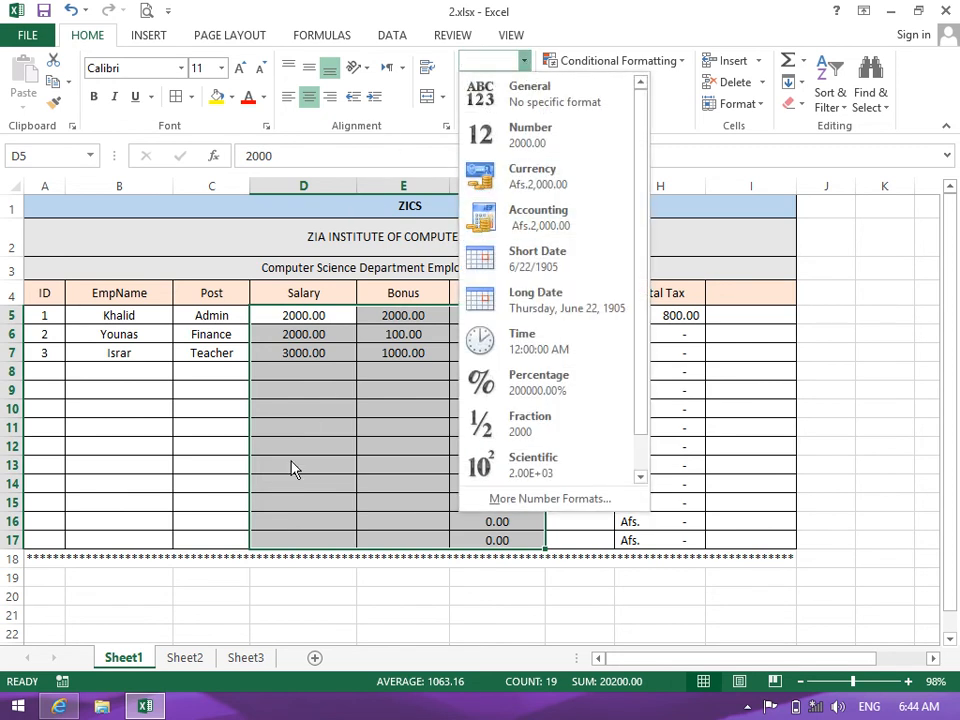
{"action": "left_click", "coordinate": [285, 557]}
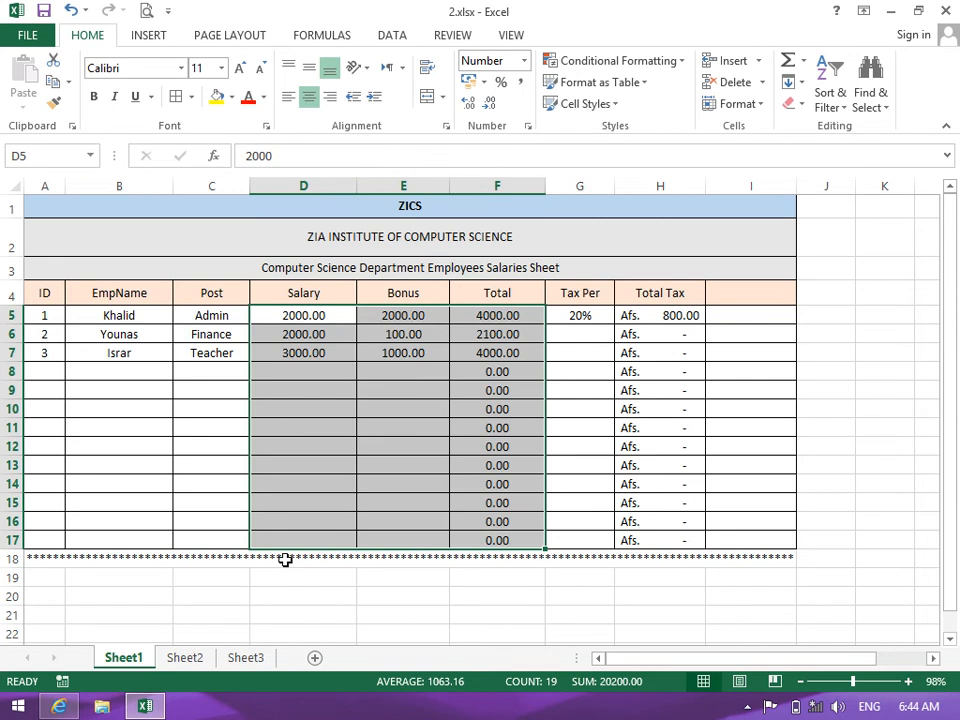
{"action": "left_click", "coordinate": [276, 603]}
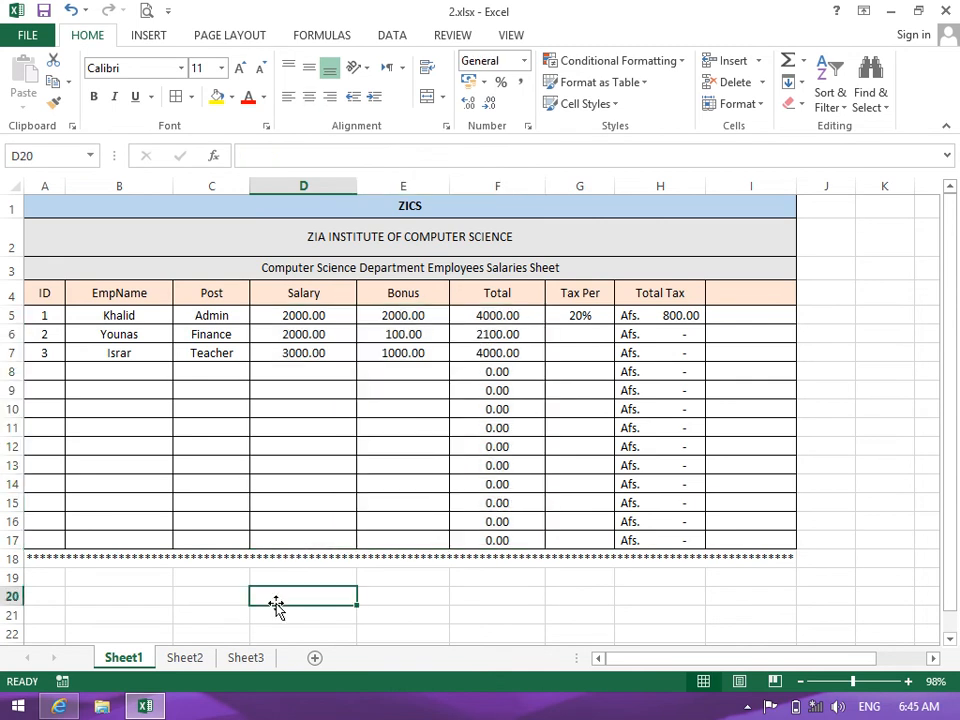
{"action": "left_click", "coordinate": [310, 315]}
{"action": "left_click_drag", "start_coordinate": [467, 467], "coordinate": [497, 540]}
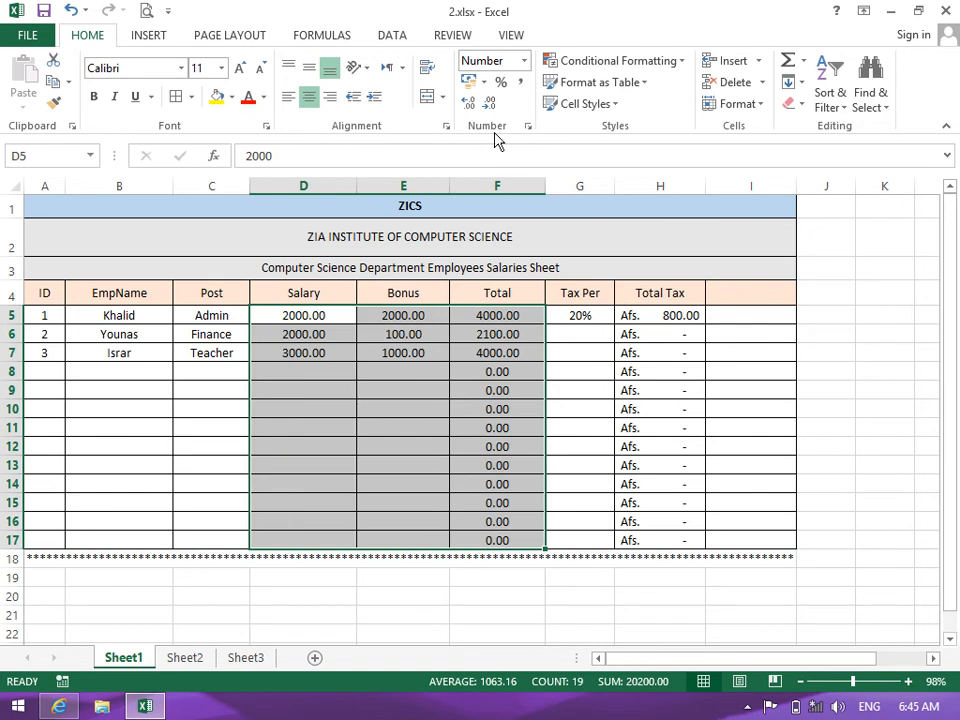
{"action": "left_click", "coordinate": [523, 61]}
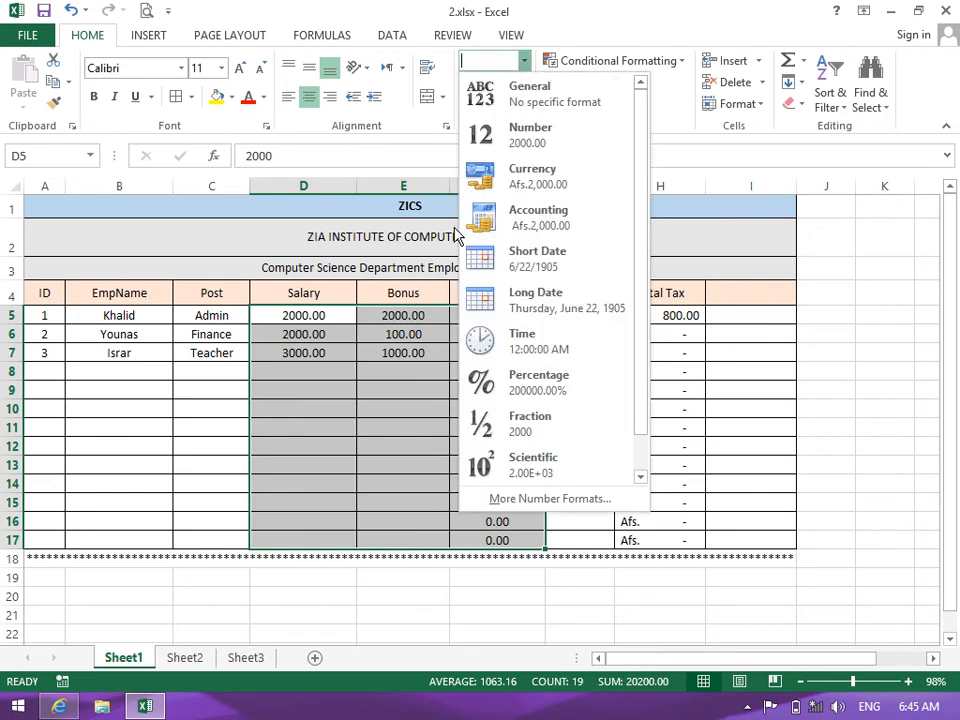
{"action": "left_click", "coordinate": [489, 230]}
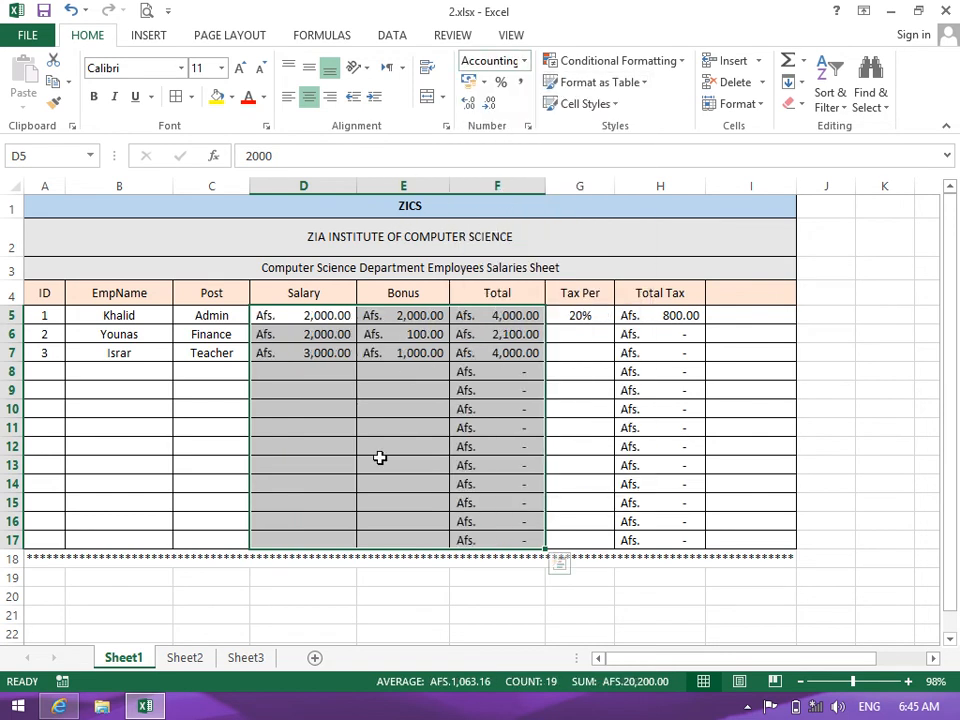
{"action": "left_click", "coordinate": [381, 461]}
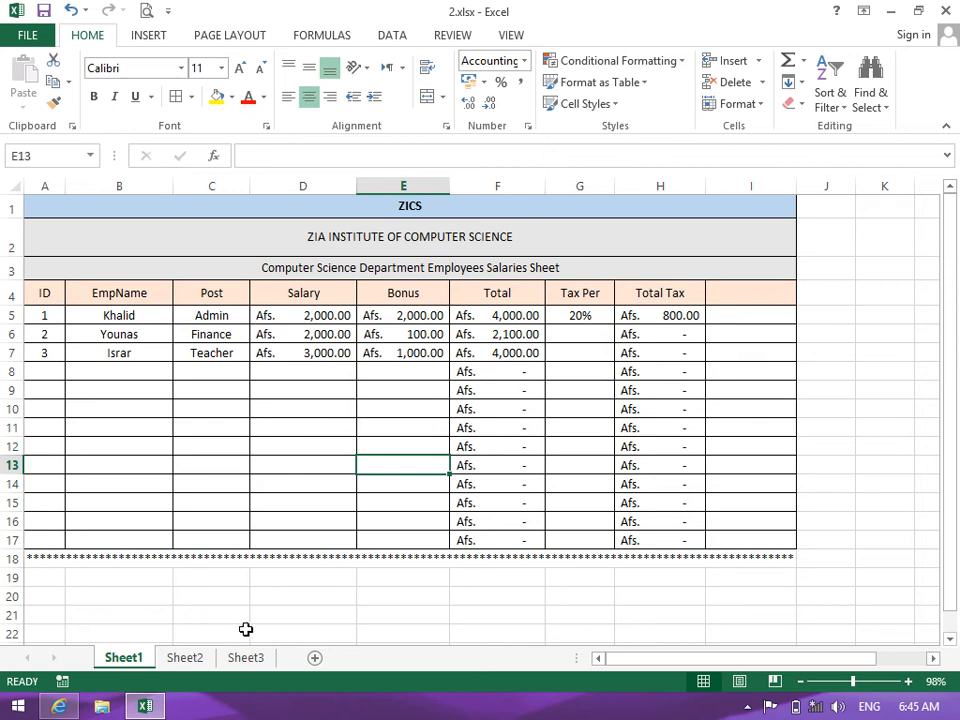
Enter the headers Piad in I4 and UNpIAD in J4
{"action": "left_click", "coordinate": [740, 300]}
{"action": "type", "text": "Piad"}
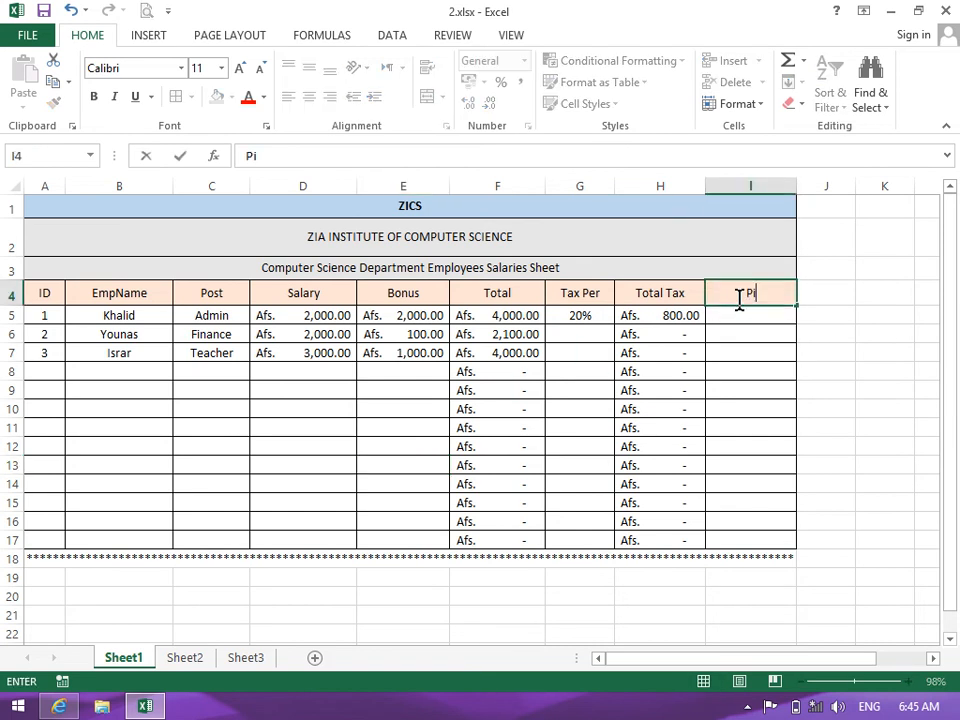
{"action": "key", "text": "Tab"}
{"action": "type", "text": "UN"}
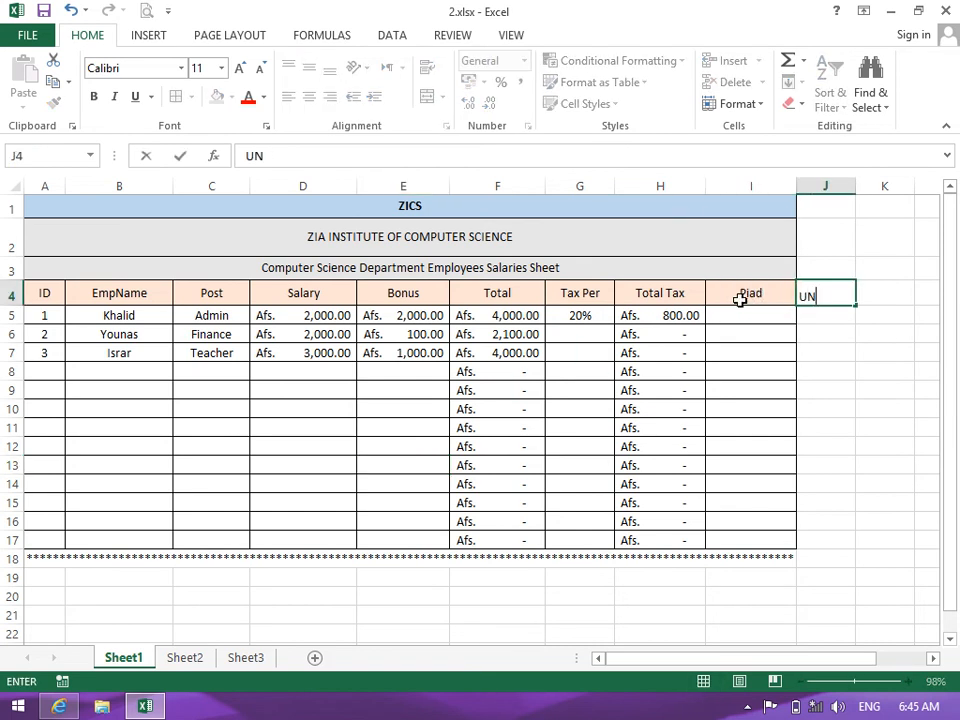
{"action": "type", "text": "pIAD"}
{"action": "key", "text": "Return"}
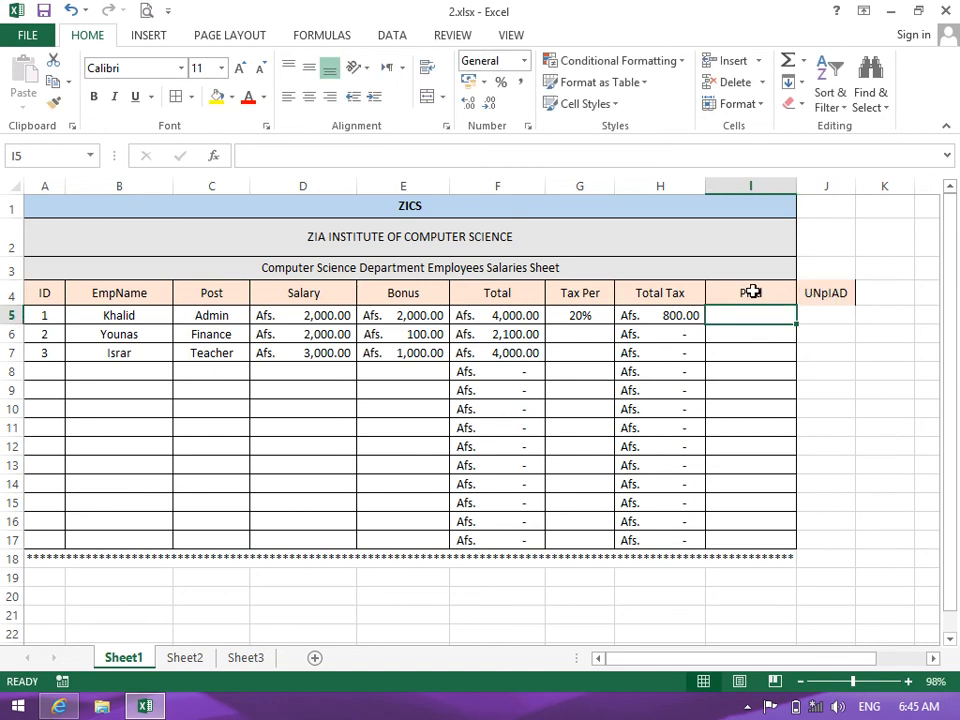
Select I4:J17 to extend the table borders, then go to the first UNpIAD cell J5
{"action": "left_click_drag", "start_coordinate": [756, 293], "coordinate": [829, 540]}
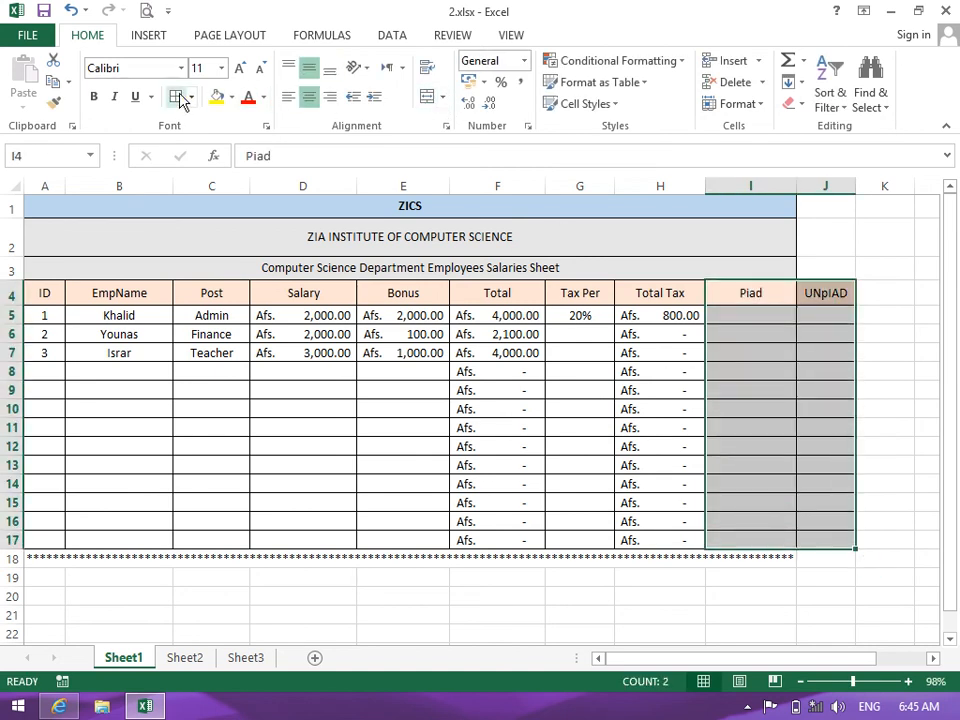
{"action": "left_click", "coordinate": [775, 312]}
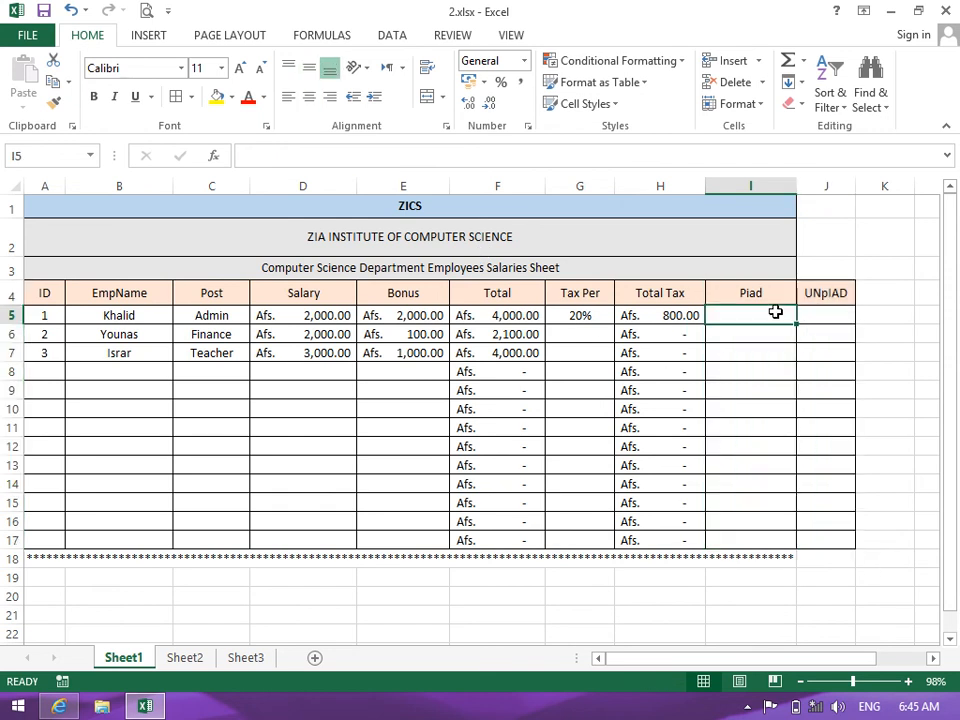
{"action": "left_click", "coordinate": [810, 319]}
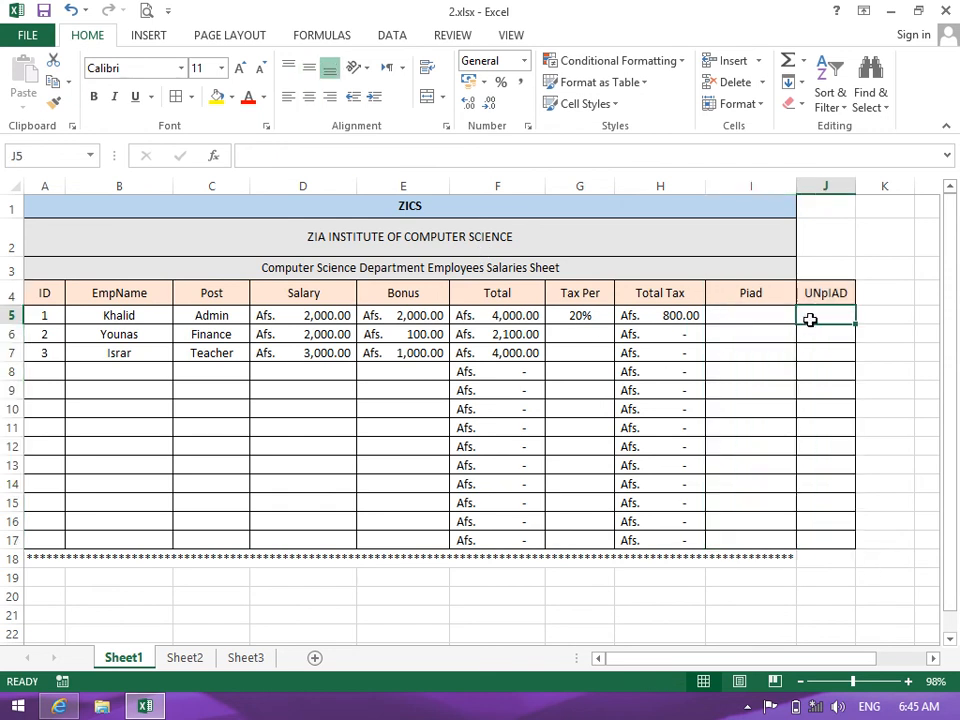
Enter a first draft formula =F5-I5 in J5
{"action": "type", "text": "="}
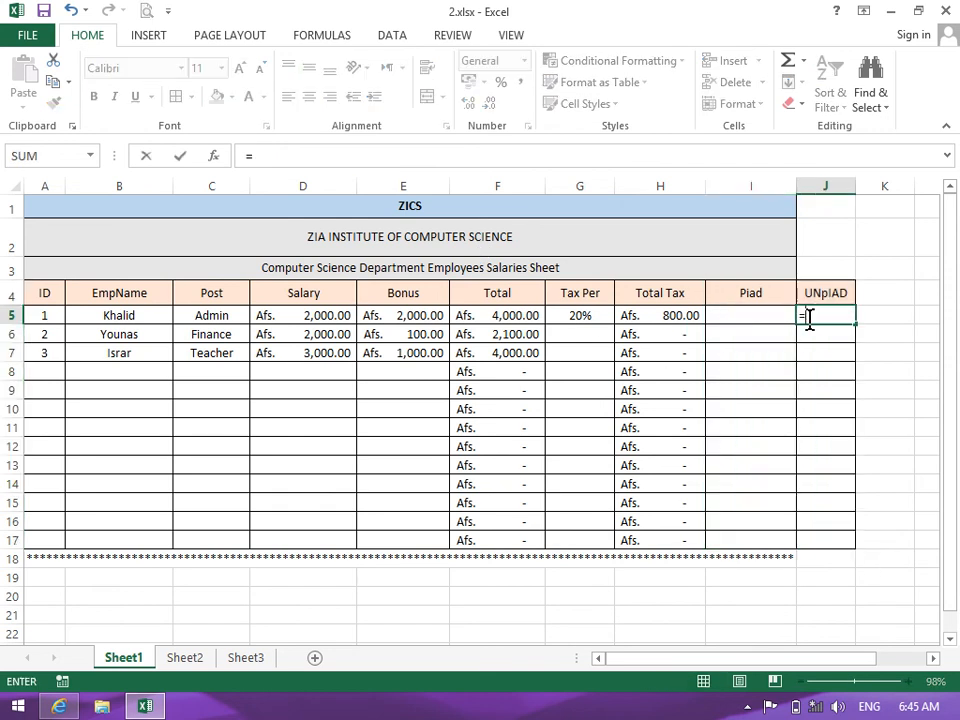
{"action": "left_click", "coordinate": [469, 315]}
{"action": "type", "text": "-"}
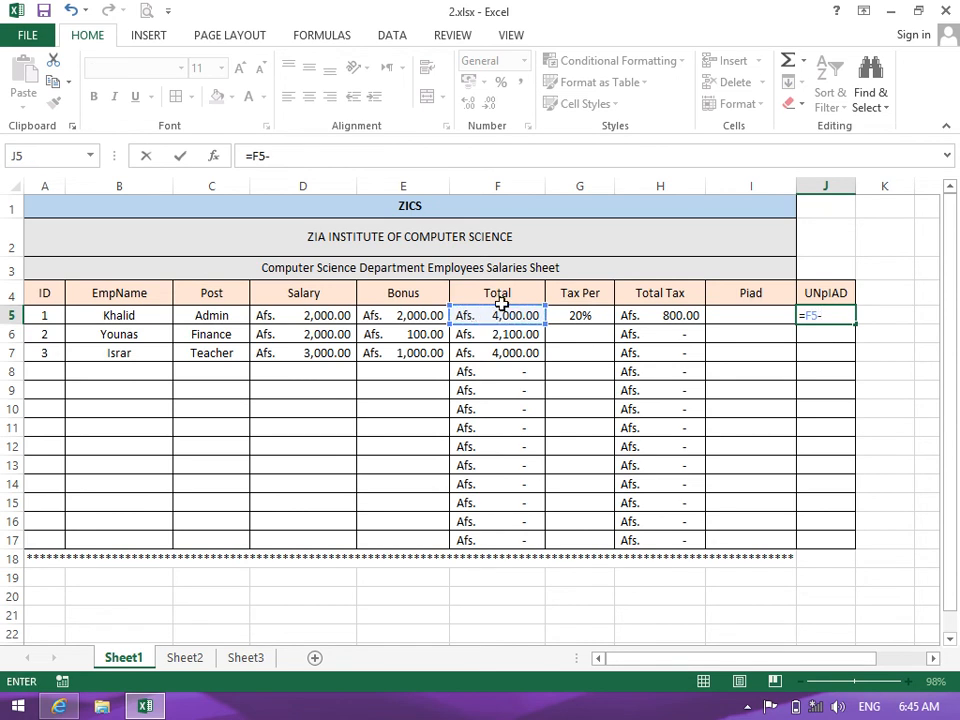
{"action": "left_click", "coordinate": [740, 315]}
{"action": "key", "text": "Return"}
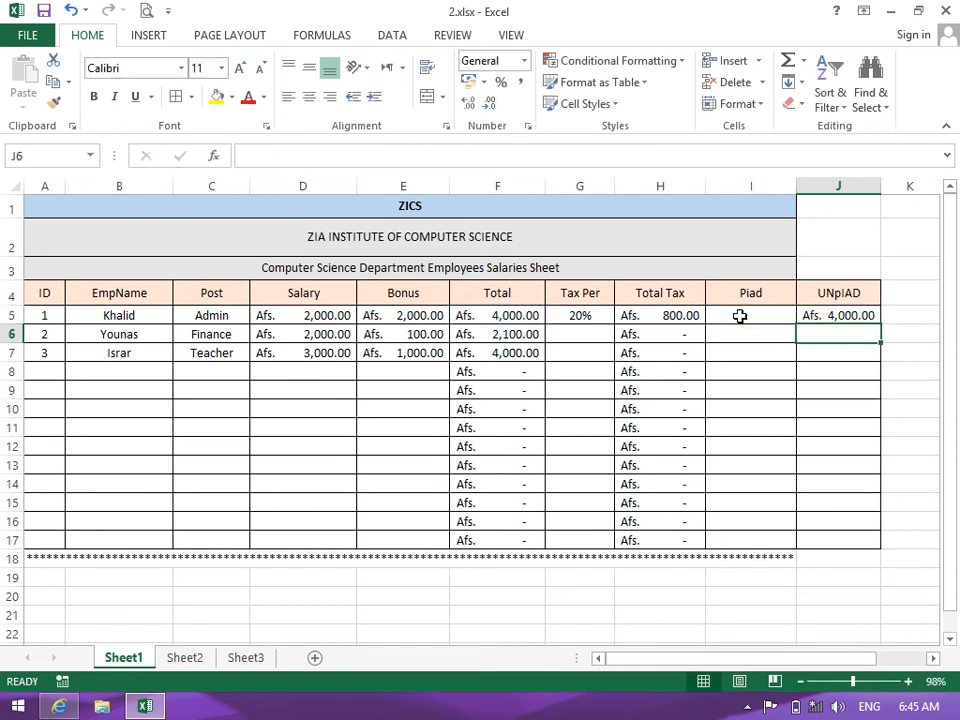
Rebuild the J5 formula as =F5-H5-I5, showing Afs. 3,200.00
{"action": "left_click", "coordinate": [832, 315]}
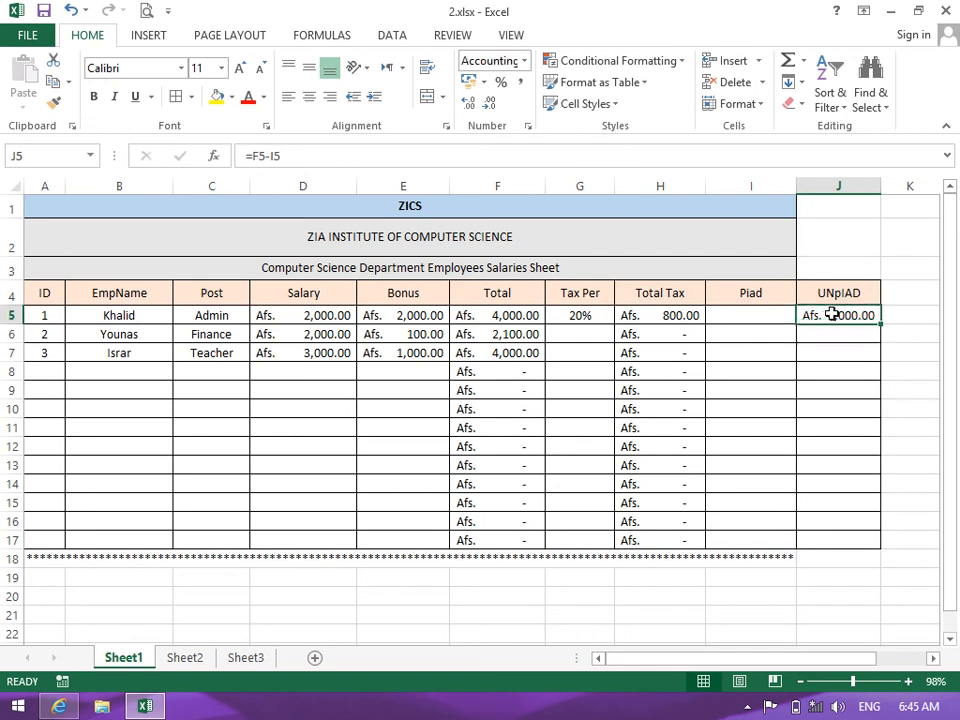
{"action": "double_click", "coordinate": [836, 315]}
{"action": "key", "text": "BackSpace"}
{"action": "key", "text": "BackSpace"}
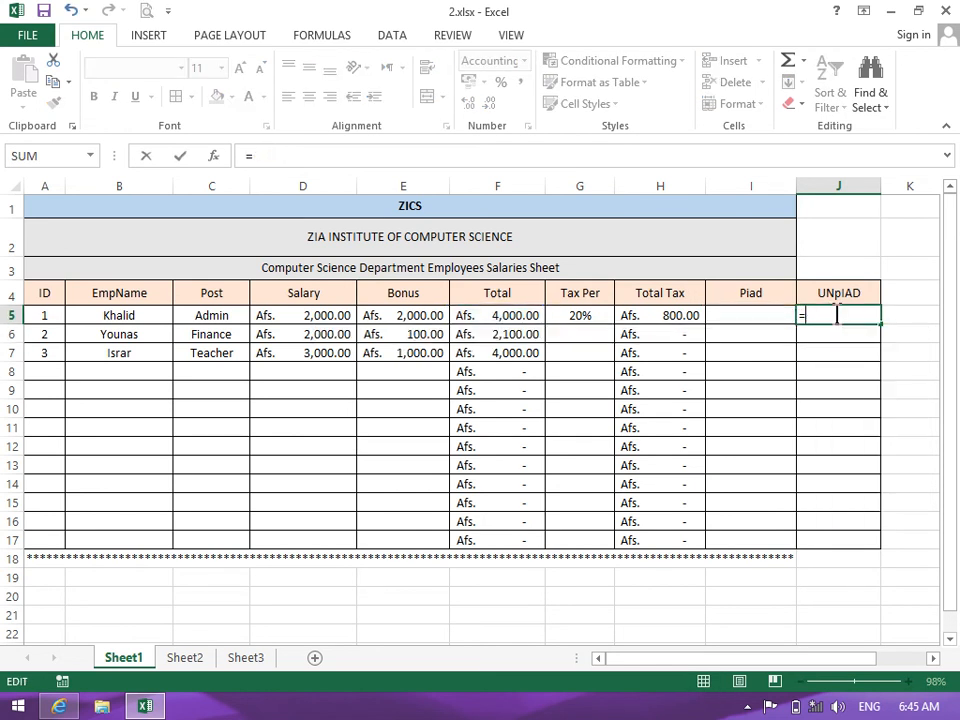
{"action": "left_click", "coordinate": [475, 315]}
{"action": "type", "text": "="}
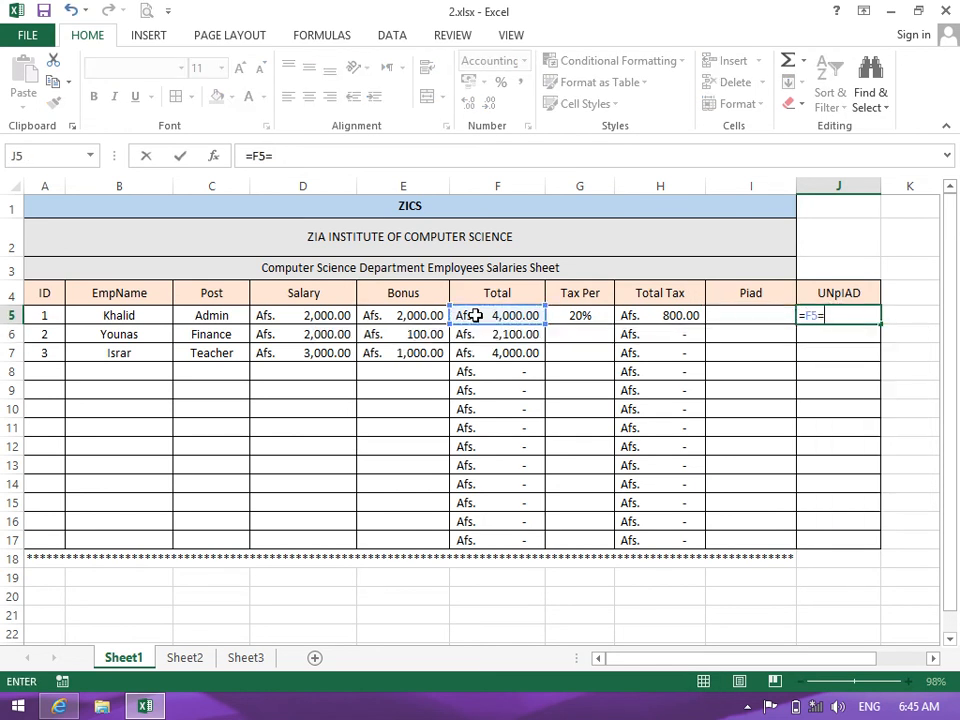
{"action": "left_click", "coordinate": [674, 316]}
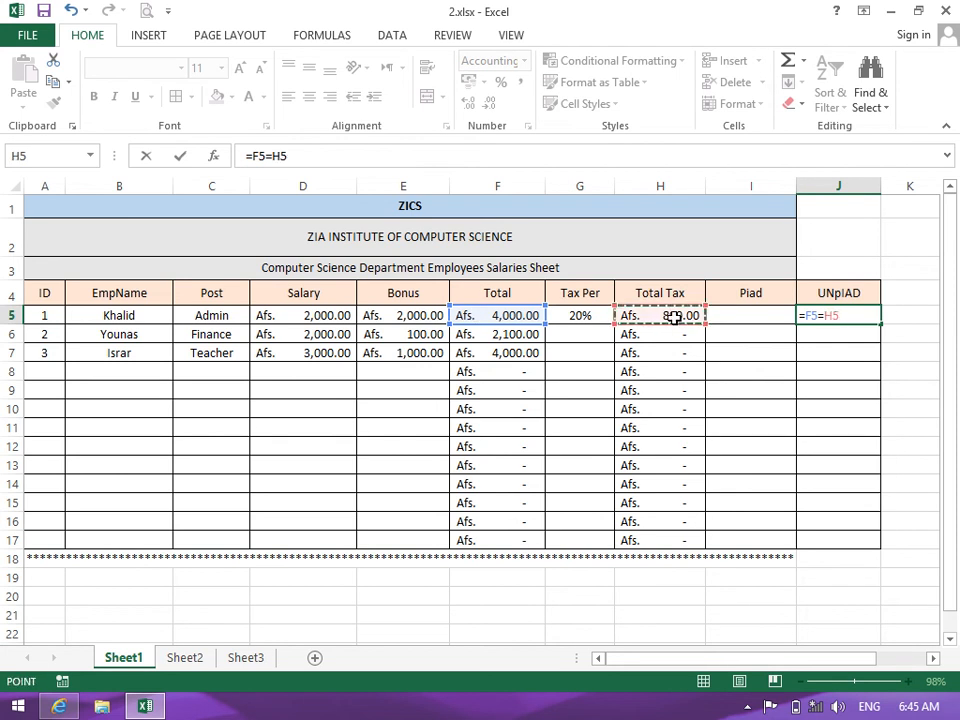
{"action": "type", "text": "="}
{"action": "key", "text": "BackSpace"}
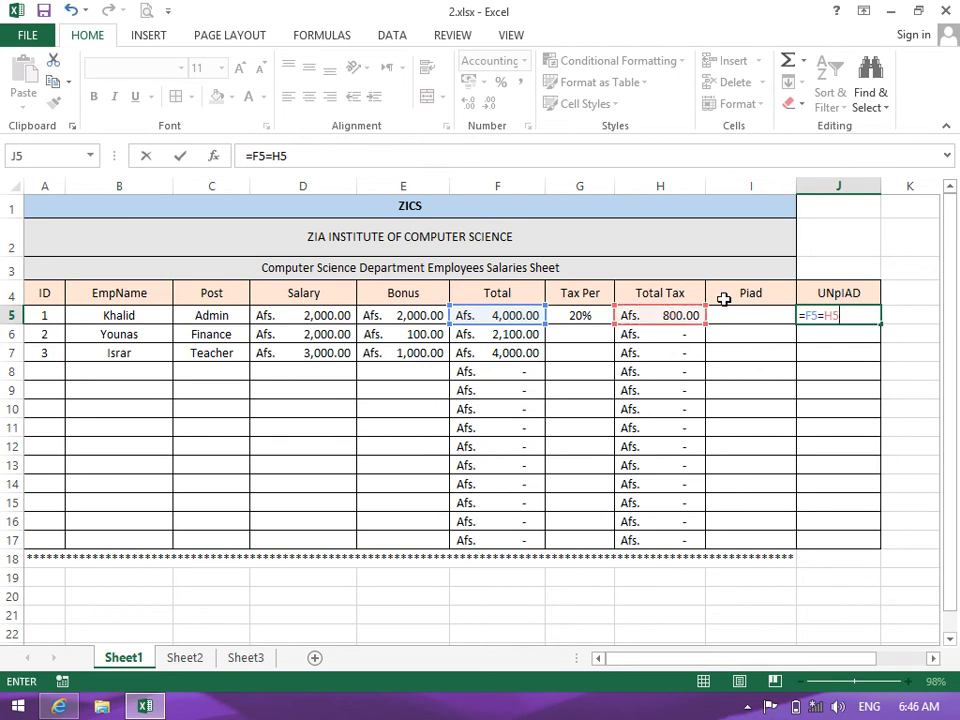
{"action": "key", "text": "BackSpace"}
{"action": "key", "text": "BackSpace"}
{"action": "key", "text": "BackSpace"}
{"action": "type", "text": "="}
{"action": "key", "text": "BackSpace"}
{"action": "type", "text": "-"}
{"action": "left_click", "coordinate": [656, 317]}
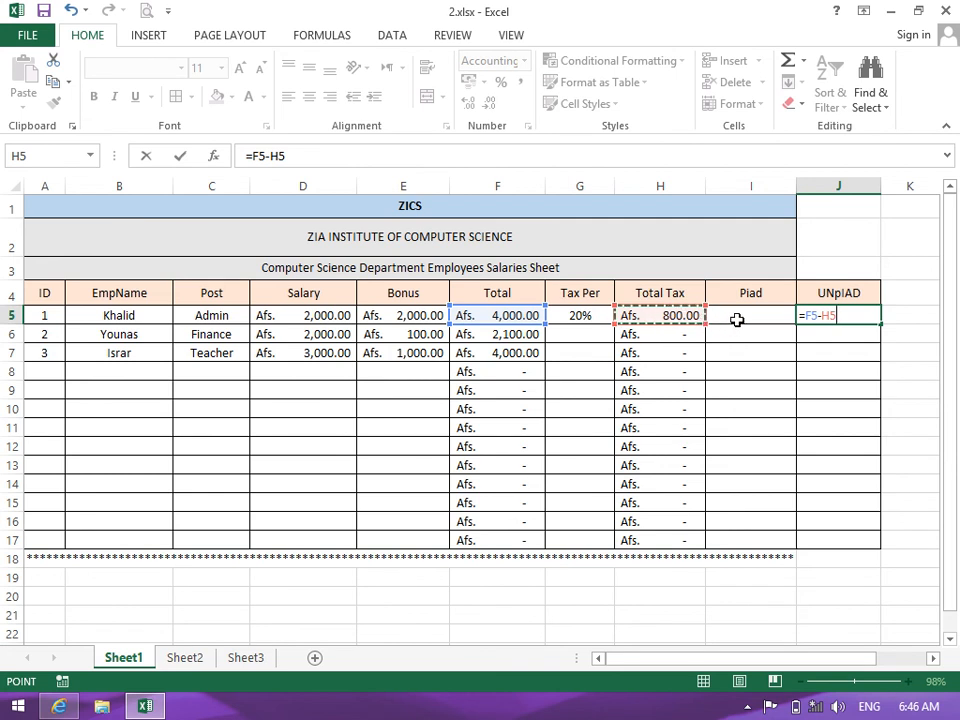
{"action": "type", "text": "-"}
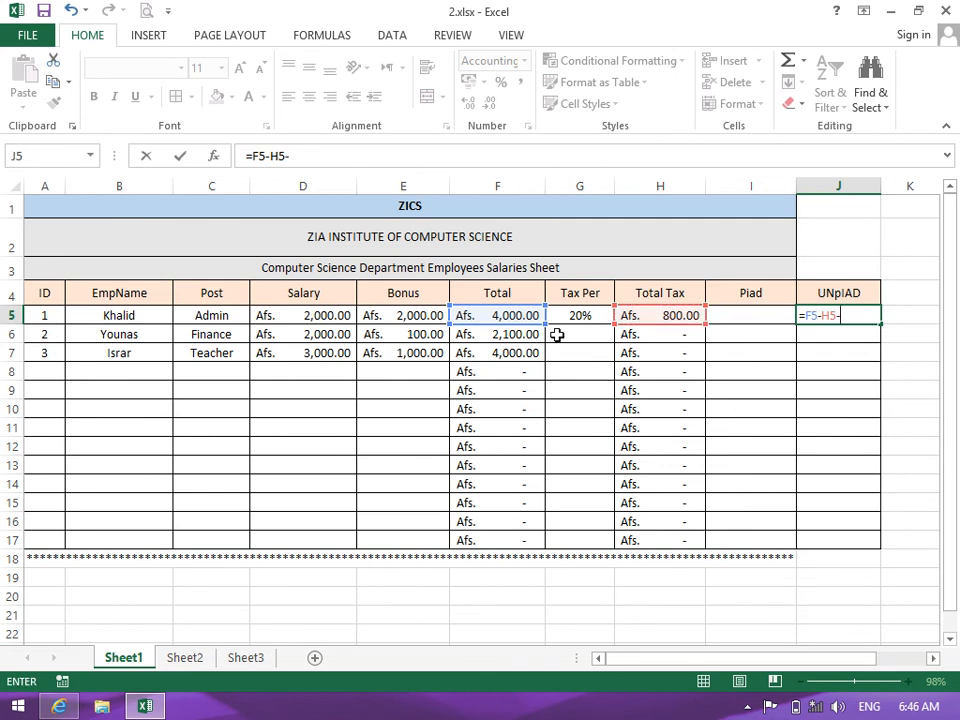
{"action": "left_click", "coordinate": [748, 315]}
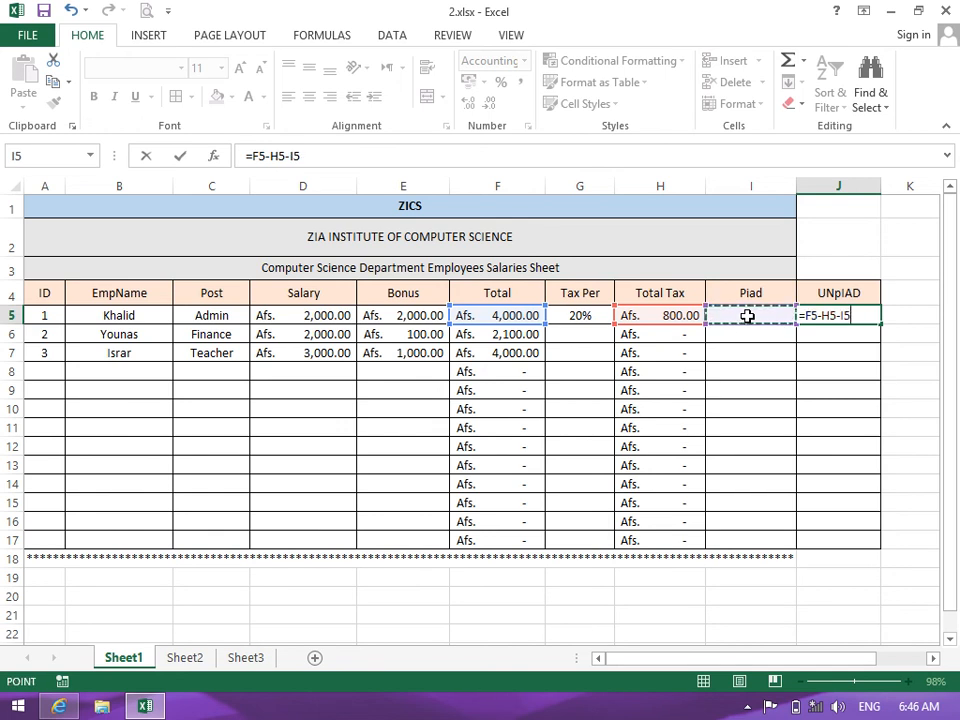
{"action": "key", "text": "Return"}
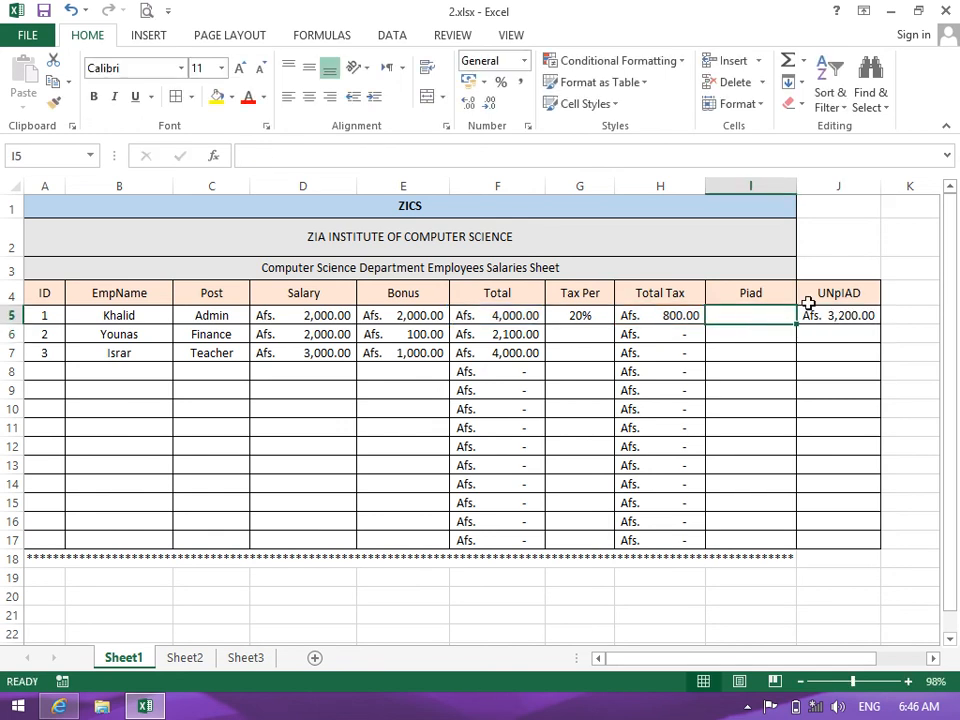
Review the UNpIAD header in J4 and the unpaid result in J5
{"action": "left_click", "coordinate": [814, 290]}
{"action": "double_click", "coordinate": [814, 294]}
{"action": "left_click", "coordinate": [820, 317]}
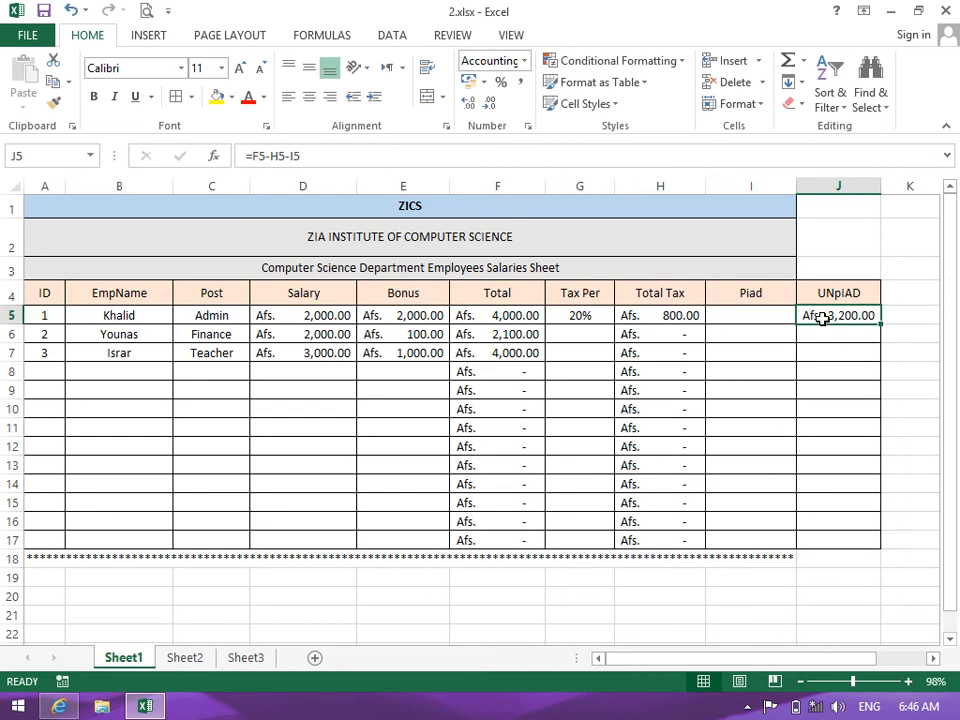
{"action": "left_click", "coordinate": [120, 317]}
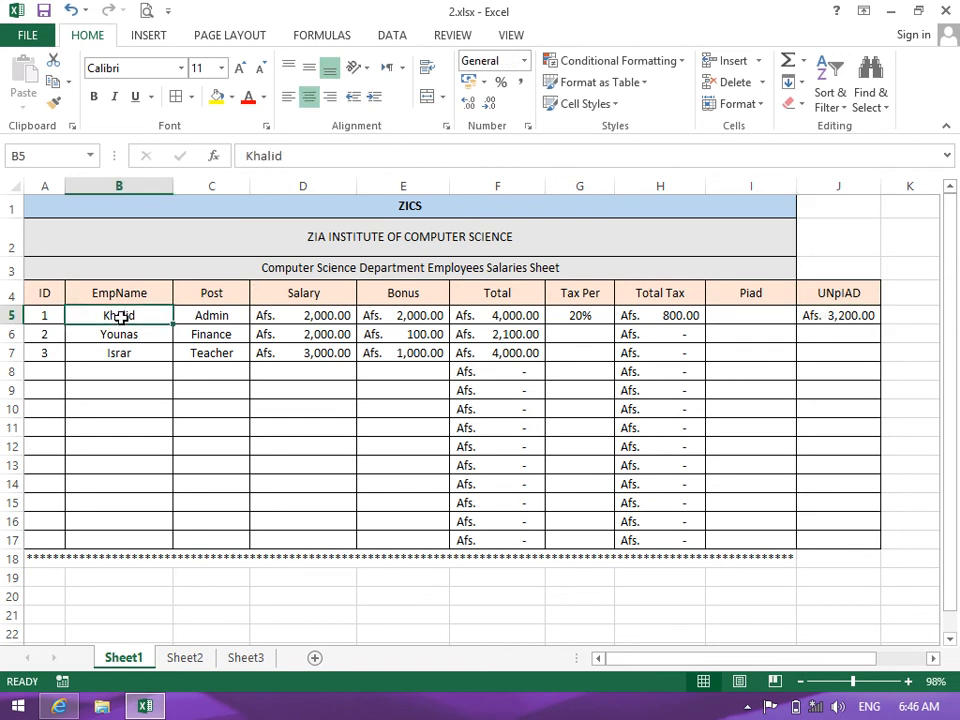
Enter 3000 as the first employee's paid amount in I5 and check the unpaid result in J5
{"action": "left_click", "coordinate": [736, 315]}
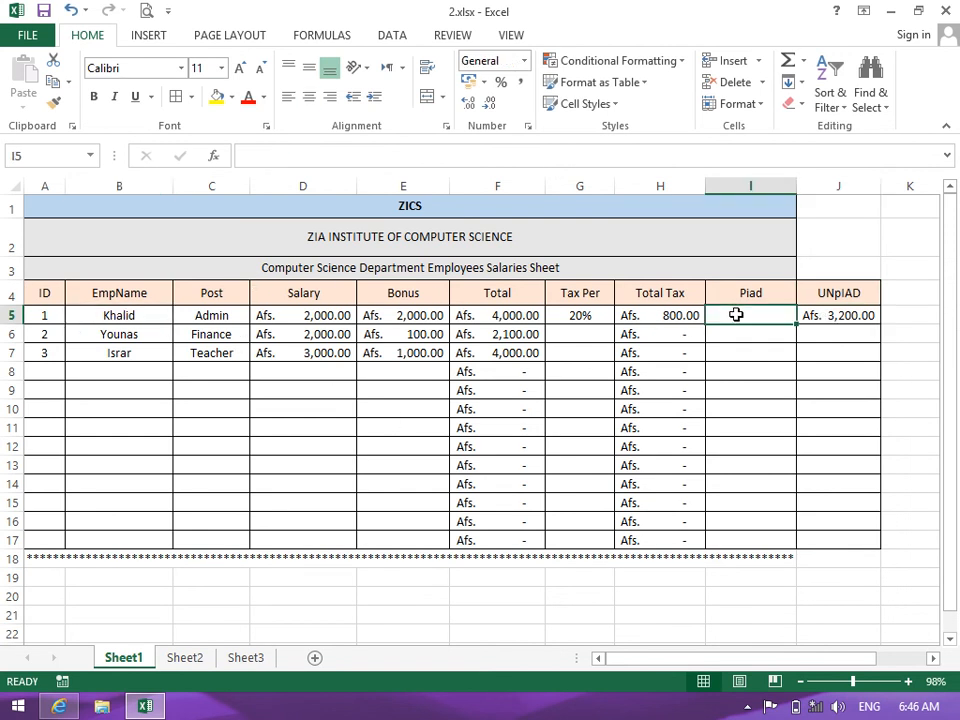
{"action": "type", "text": "3000"}
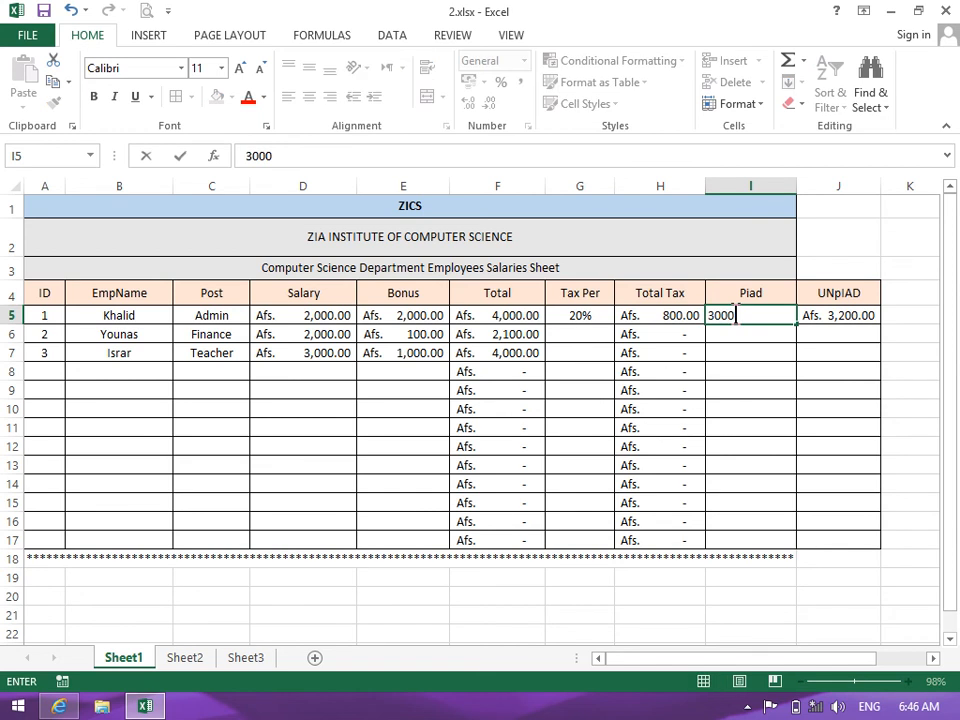
{"action": "key", "text": "Return"}
{"action": "left_click", "coordinate": [836, 318]}
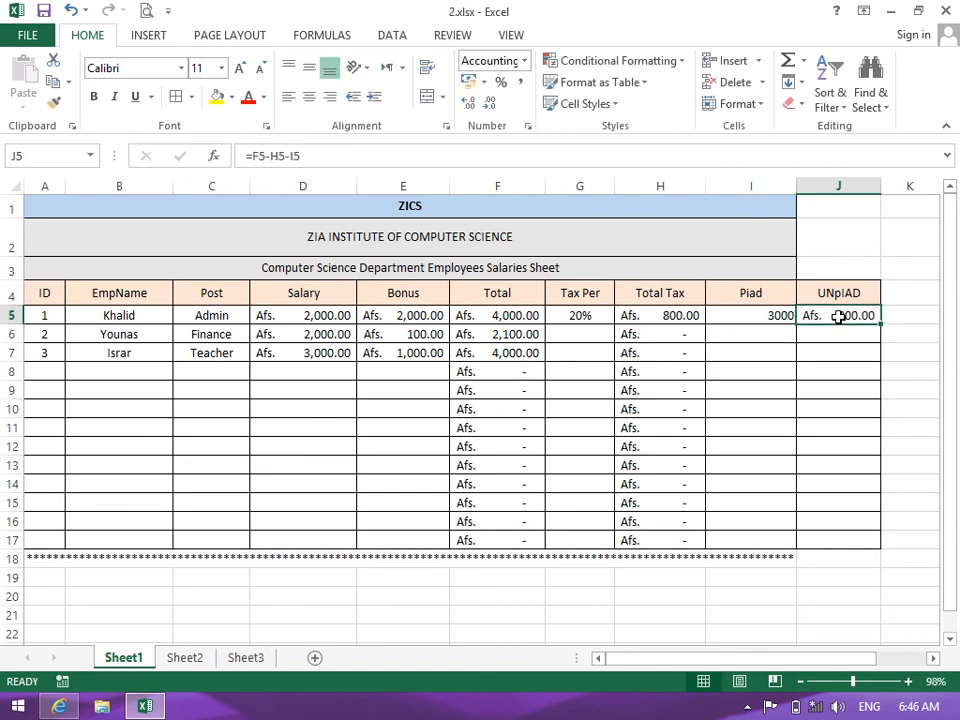
Centre the Piad values in rows 5 to 17
{"action": "left_click", "coordinate": [790, 337]}
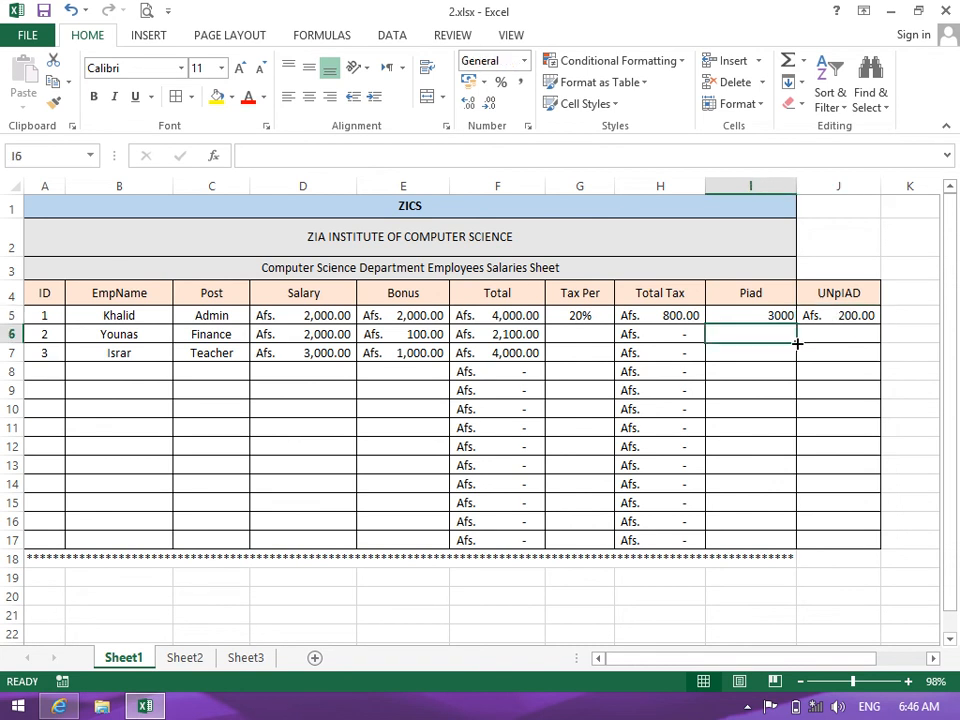
{"action": "left_click", "coordinate": [726, 318]}
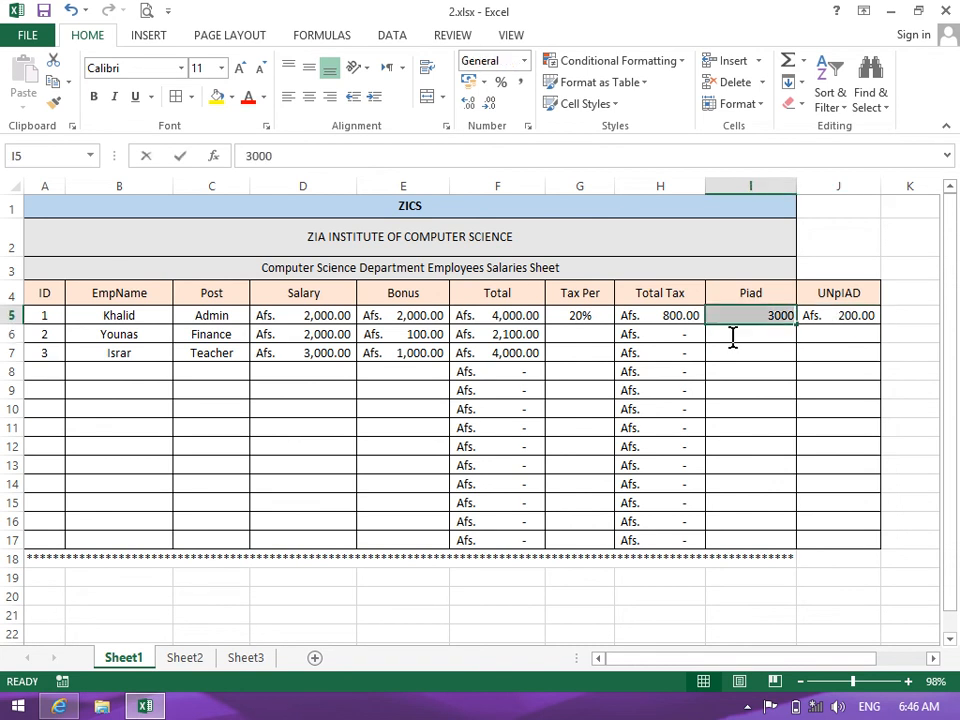
{"action": "left_click", "coordinate": [741, 409]}
{"action": "left_click_drag", "start_coordinate": [733, 315], "coordinate": [744, 540]}
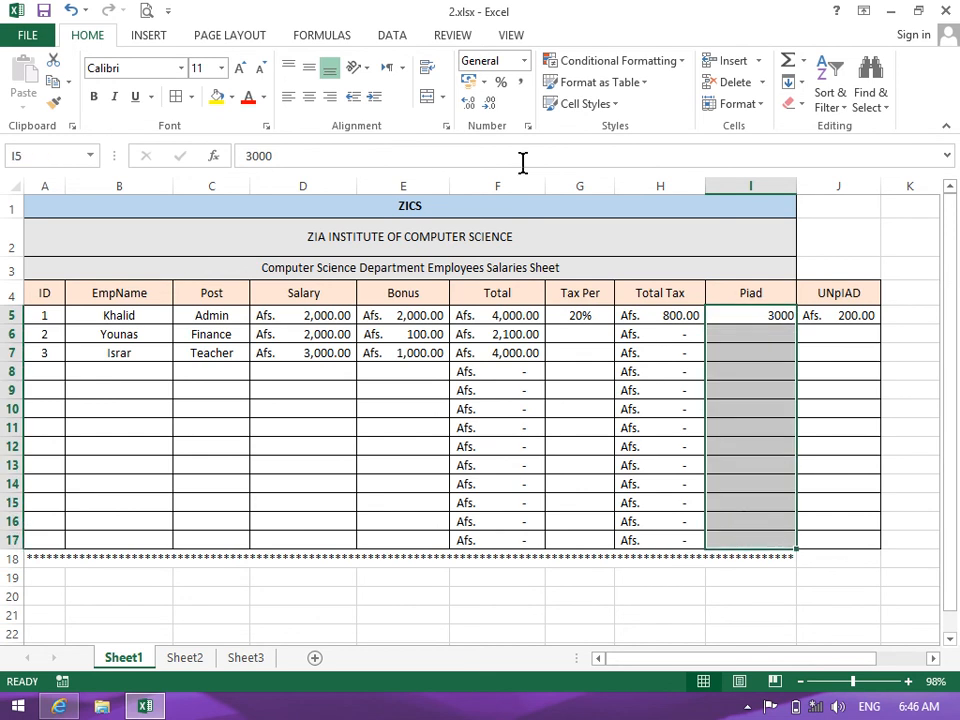
{"action": "left_click", "coordinate": [309, 96]}
Inspect the Total Tax and Total formulas and select the UNpIAD values
{"action": "left_click", "coordinate": [700, 314]}
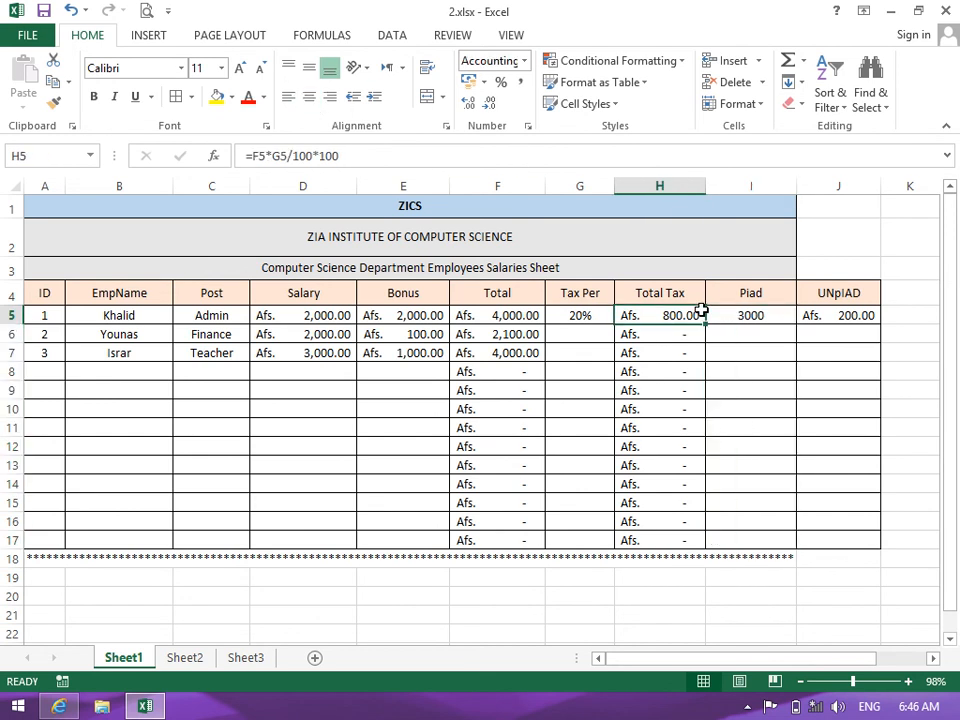
{"action": "left_click", "coordinate": [496, 316]}
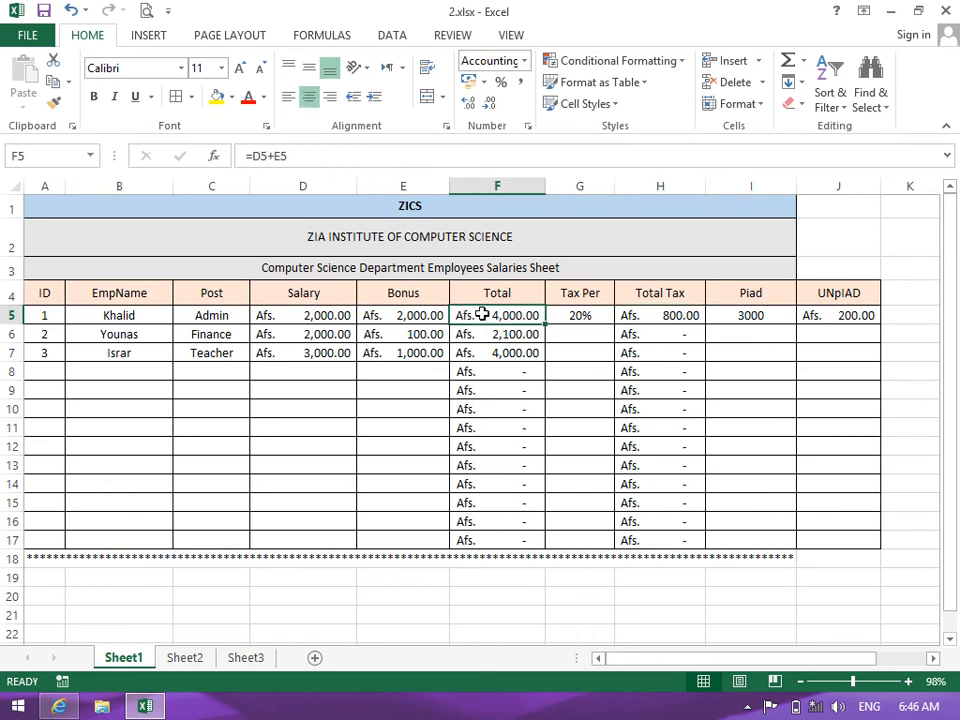
{"action": "left_click_drag", "start_coordinate": [808, 315], "coordinate": [825, 540]}
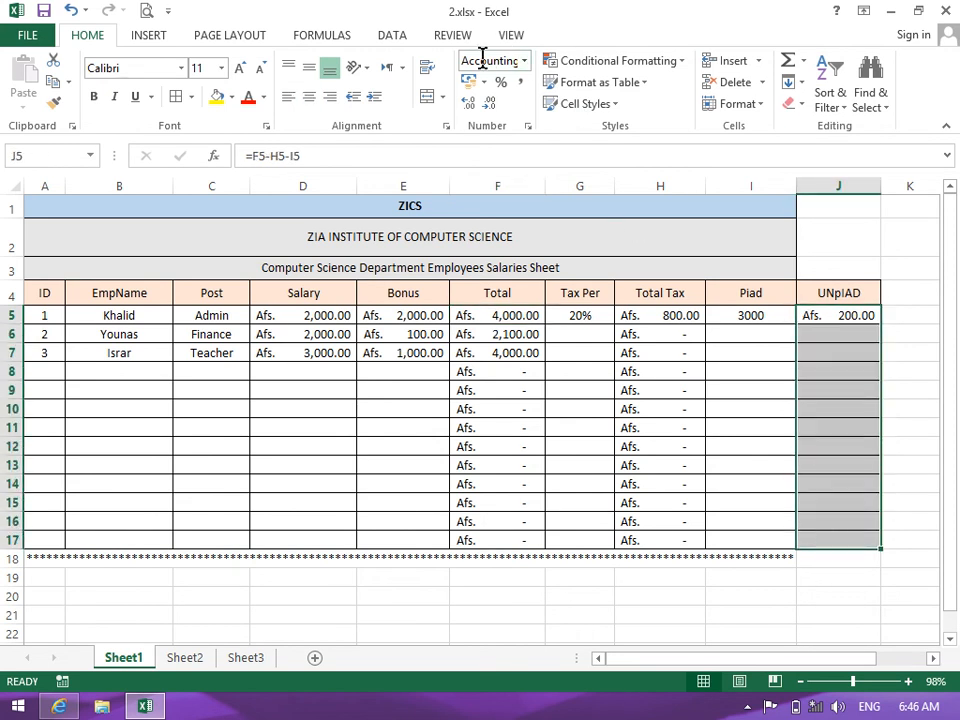
Change the first paid amount to 4500 and confirm J5 shows Afs. (1,300.00)
{"action": "left_click", "coordinate": [766, 316]}
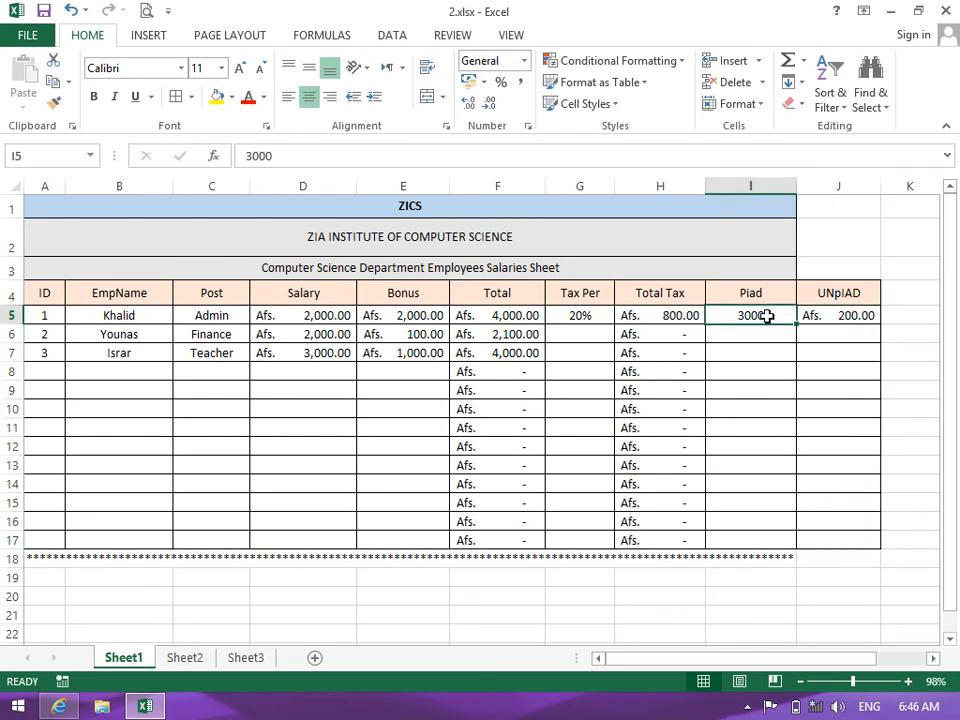
{"action": "type", "text": "4500"}
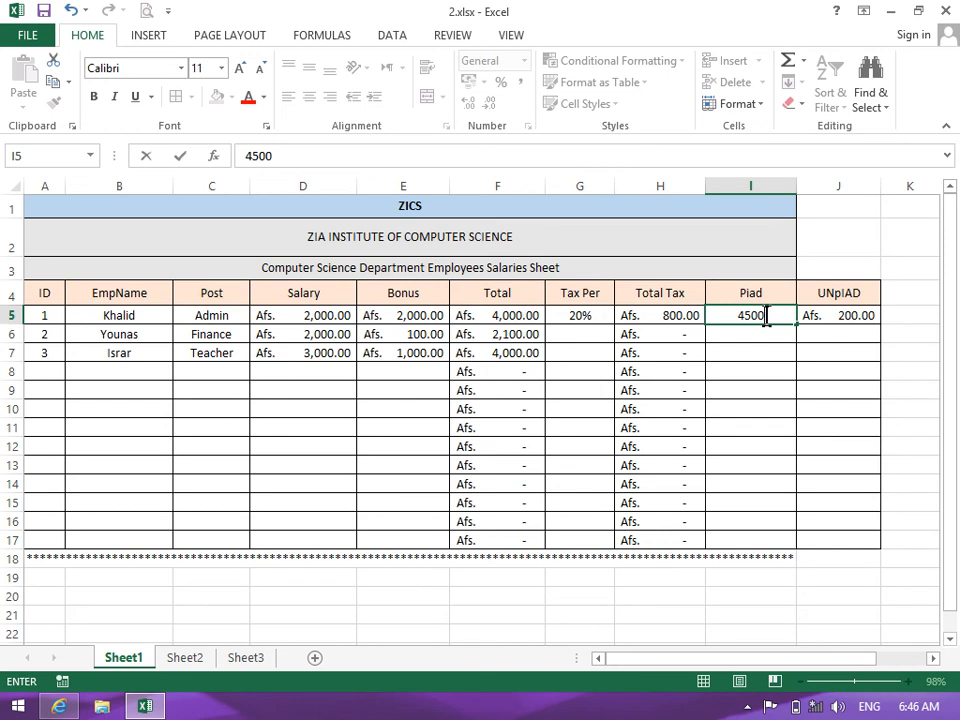
{"action": "key", "text": "Return"}
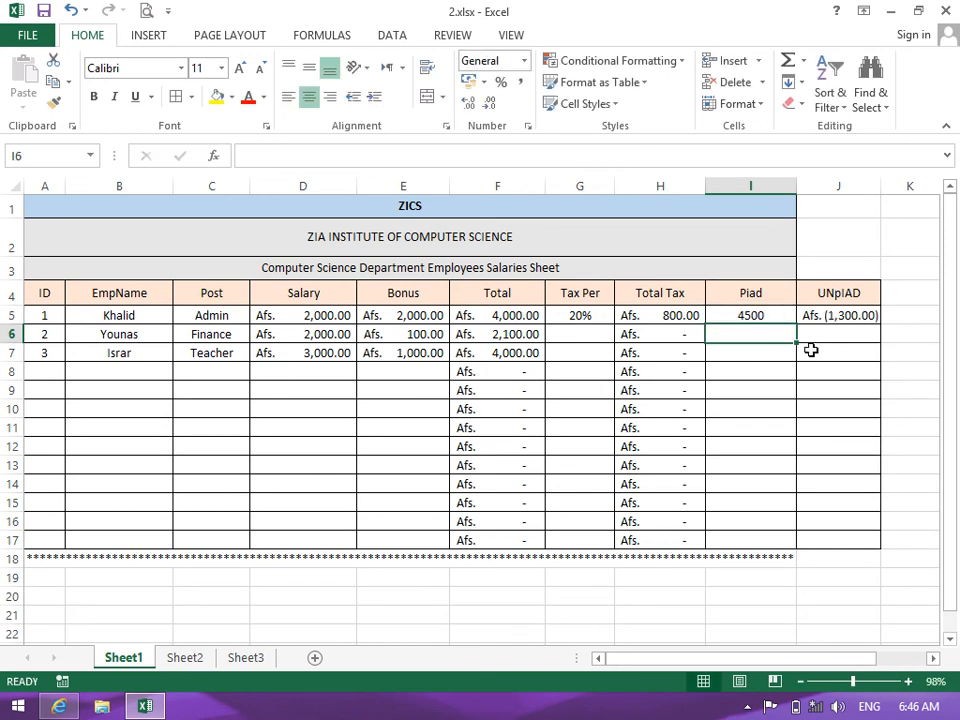
{"action": "left_click", "coordinate": [811, 350]}
{"action": "left_click", "coordinate": [840, 317]}
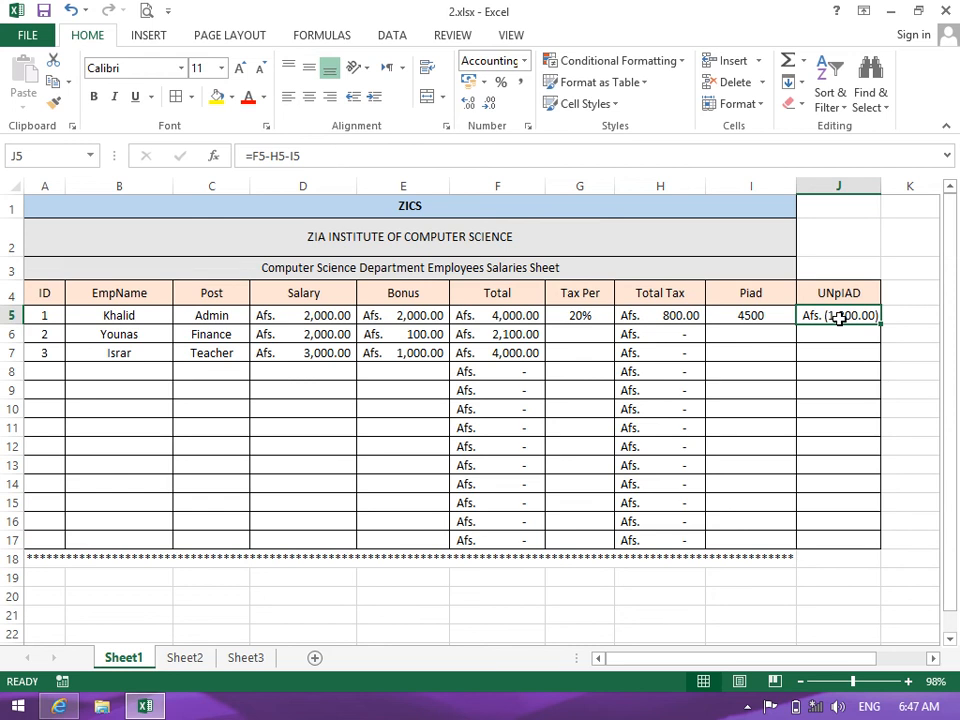
Select J5:J17 and apply the Currency format, then switch it to Accounting
{"action": "left_click", "coordinate": [832, 350]}
{"action": "left_click", "coordinate": [832, 317]}
{"action": "left_click_drag", "start_coordinate": [833, 318], "coordinate": [845, 541]}
{"action": "left_click_drag", "start_coordinate": [881, 186], "coordinate": [929, 182]}
{"action": "left_click", "coordinate": [523, 61]}
{"action": "left_click", "coordinate": [522, 176]}
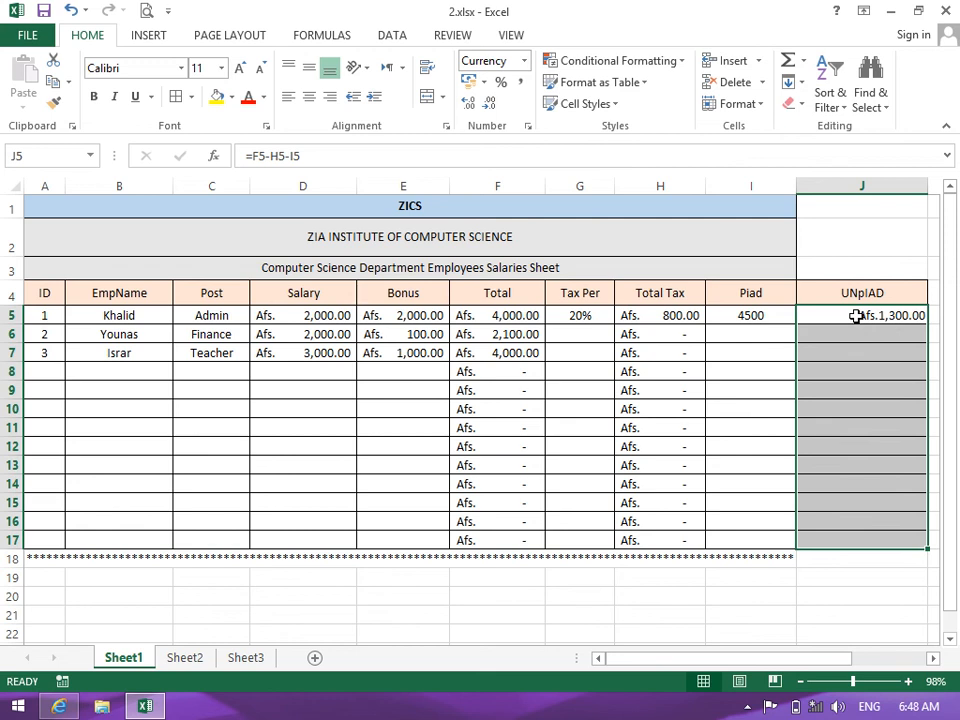
{"action": "left_click", "coordinate": [523, 61]}
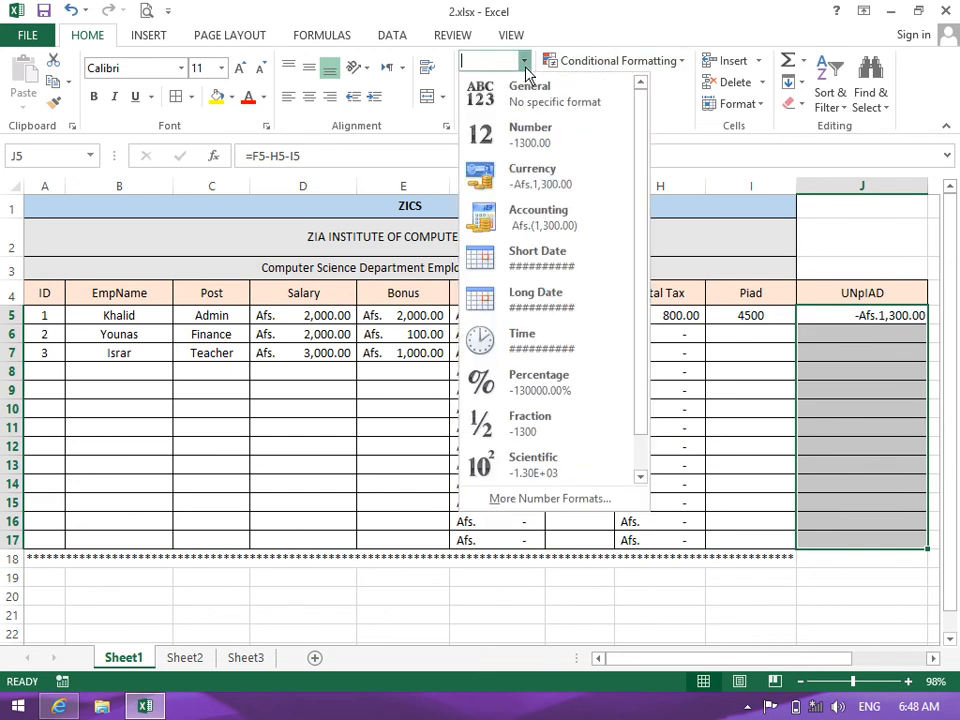
{"action": "left_click", "coordinate": [538, 214]}
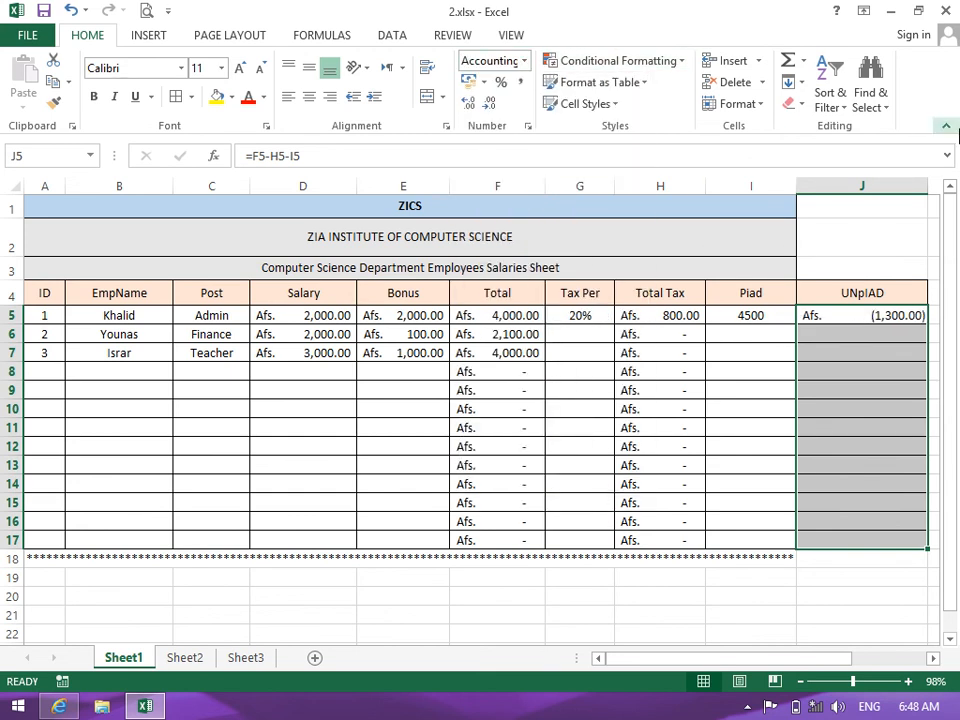
AutoFit column J to its Accounting-formatted values
{"action": "left_click_drag", "start_coordinate": [926, 187], "coordinate": [872, 179]}
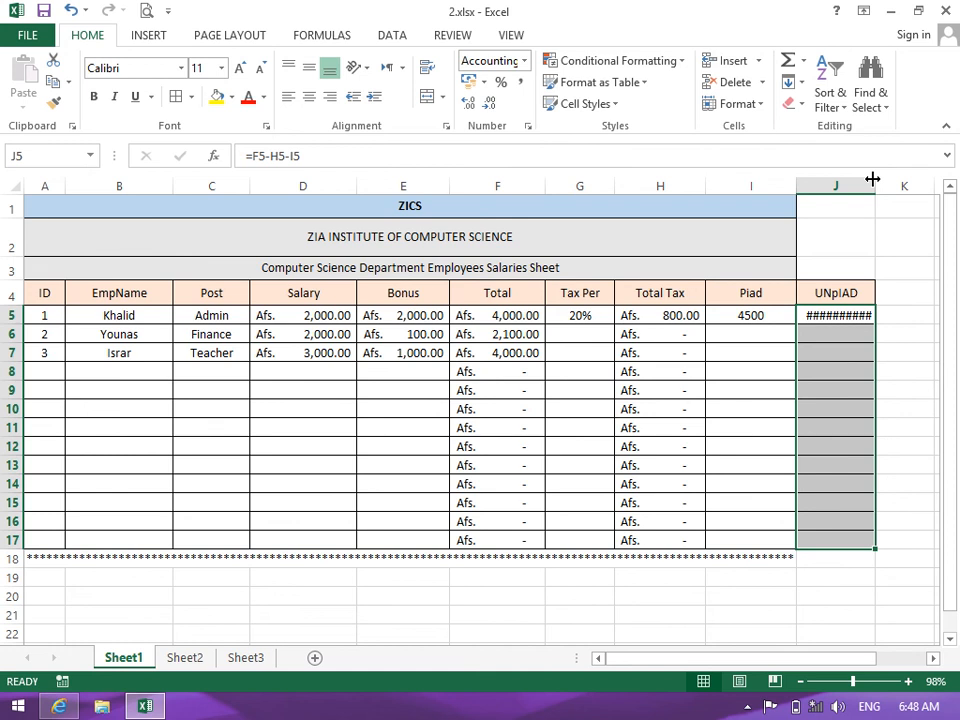
{"action": "double_click", "coordinate": [872, 179]}
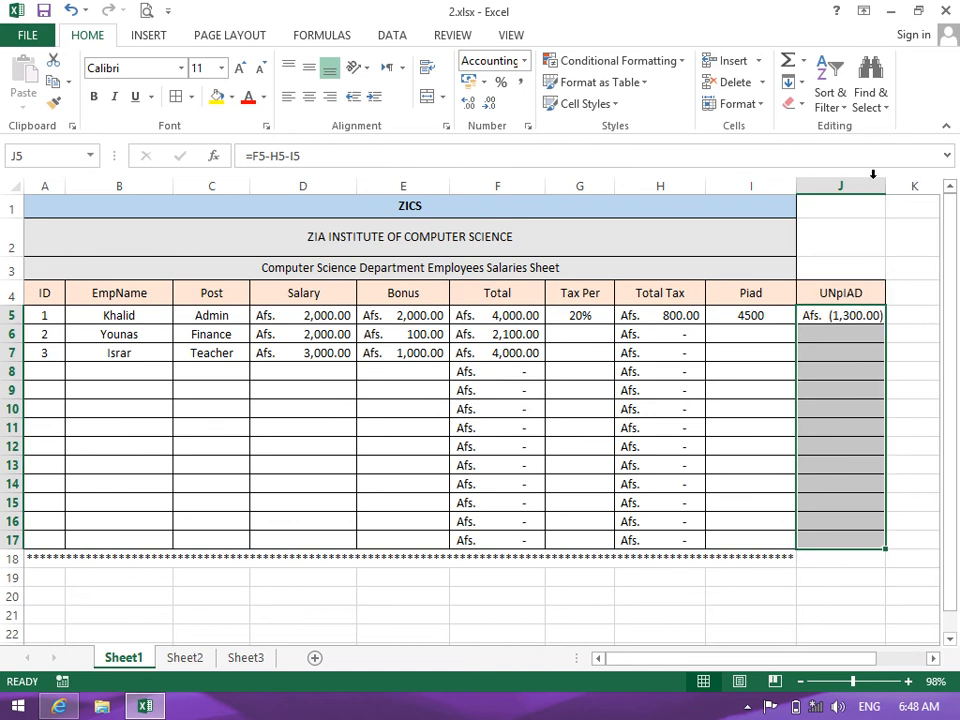
{"action": "left_click_drag", "start_coordinate": [797, 270], "coordinate": [851, 182]}
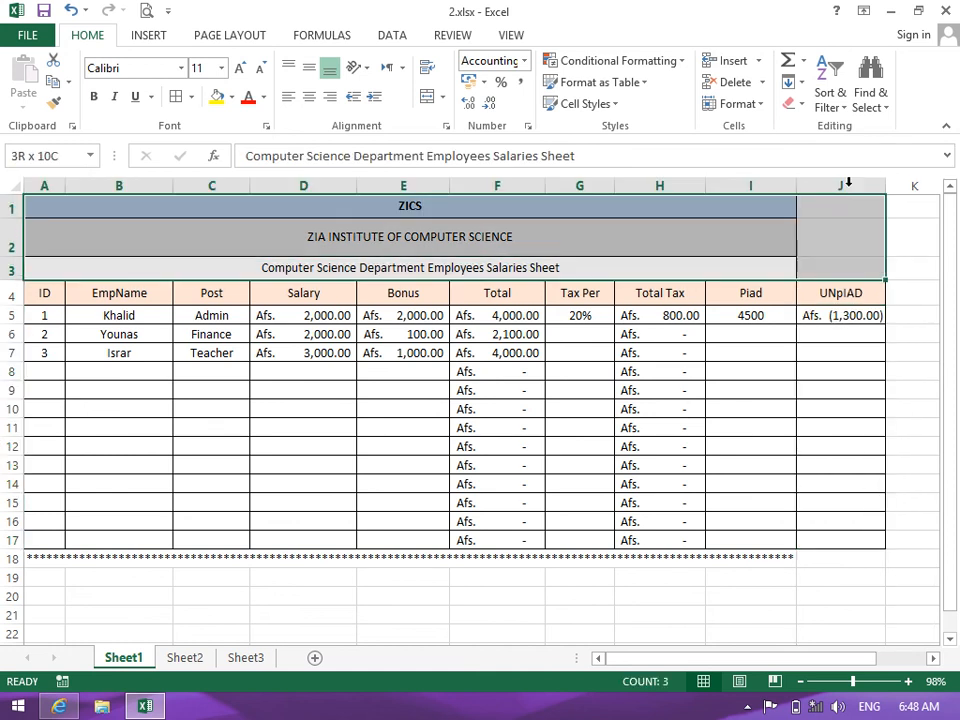
Apply Merge Across to the three title rows over columns A to J
{"action": "left_click", "coordinate": [443, 98]}
{"action": "left_click", "coordinate": [470, 143]}
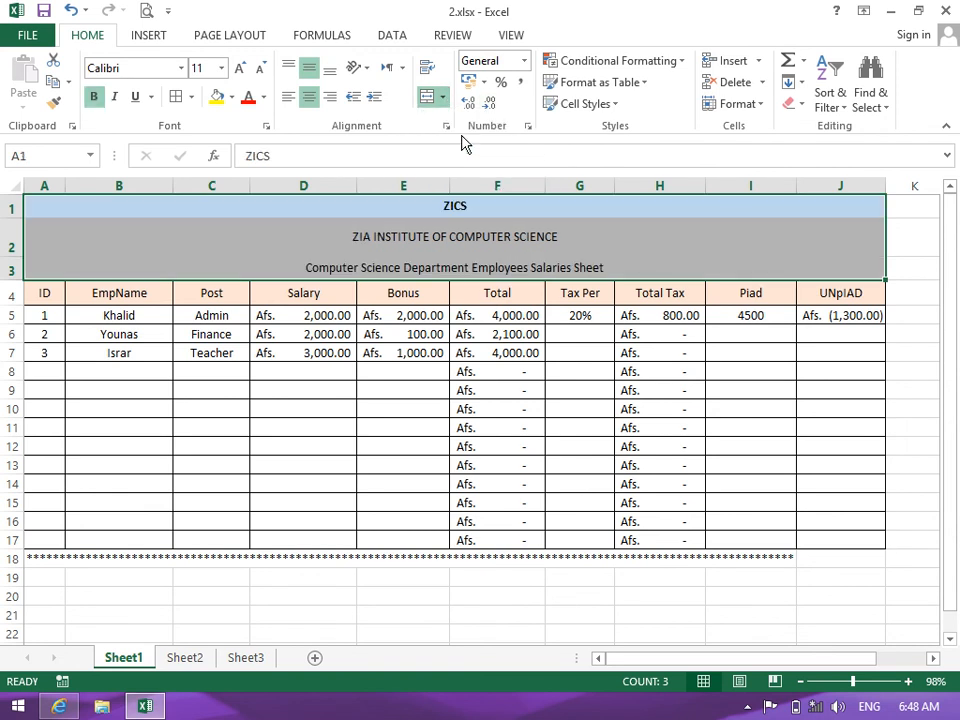
{"action": "left_click", "coordinate": [598, 369]}
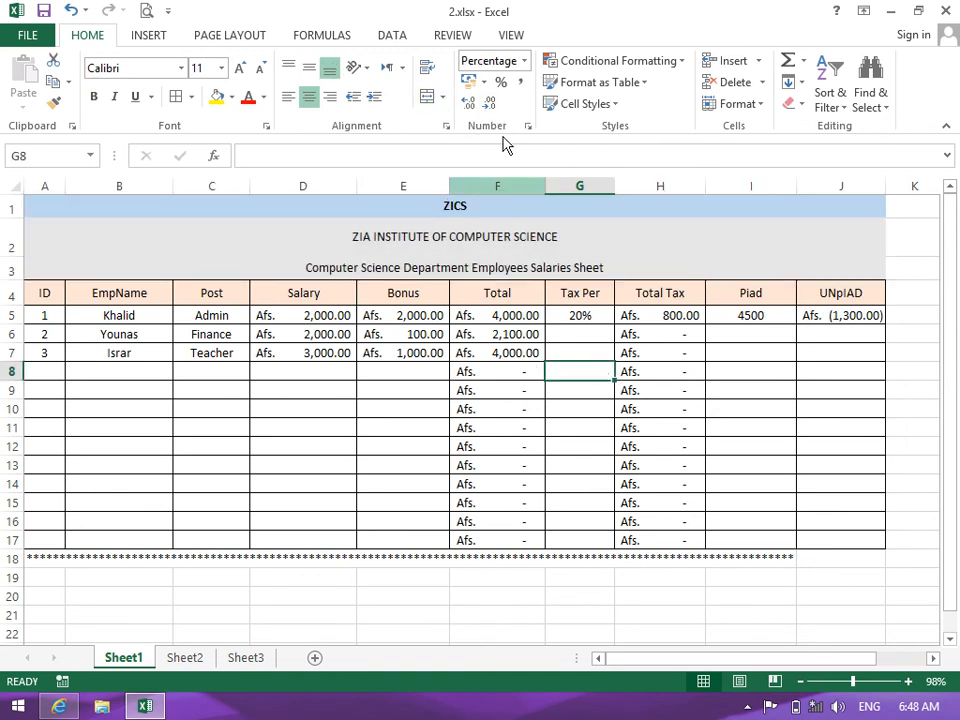
{"action": "left_click", "coordinate": [524, 61]}
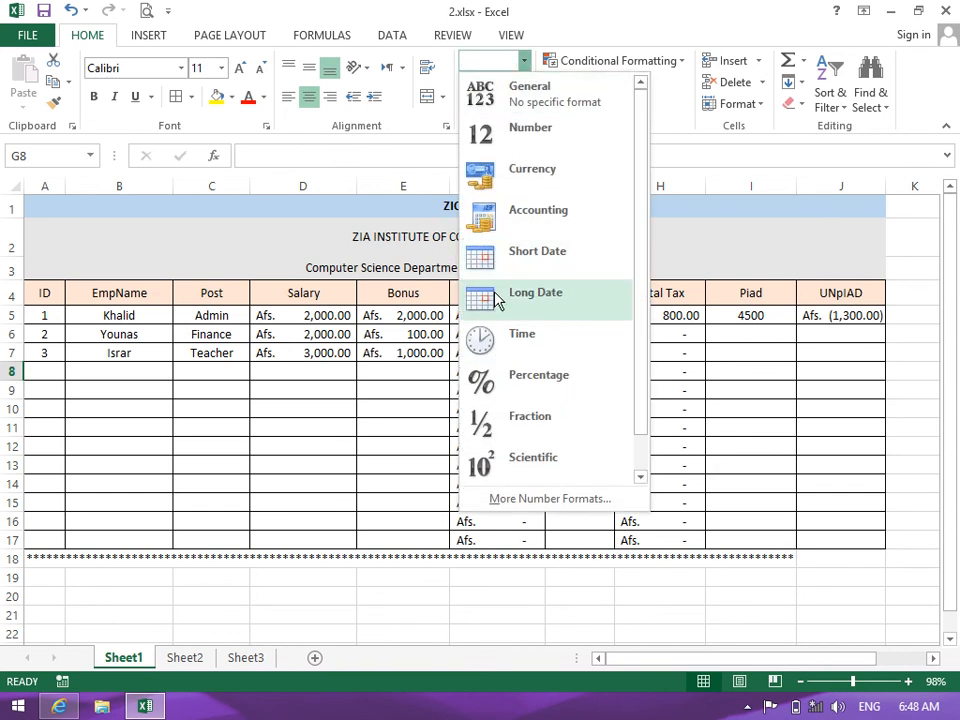
{"action": "left_click", "coordinate": [416, 437]}
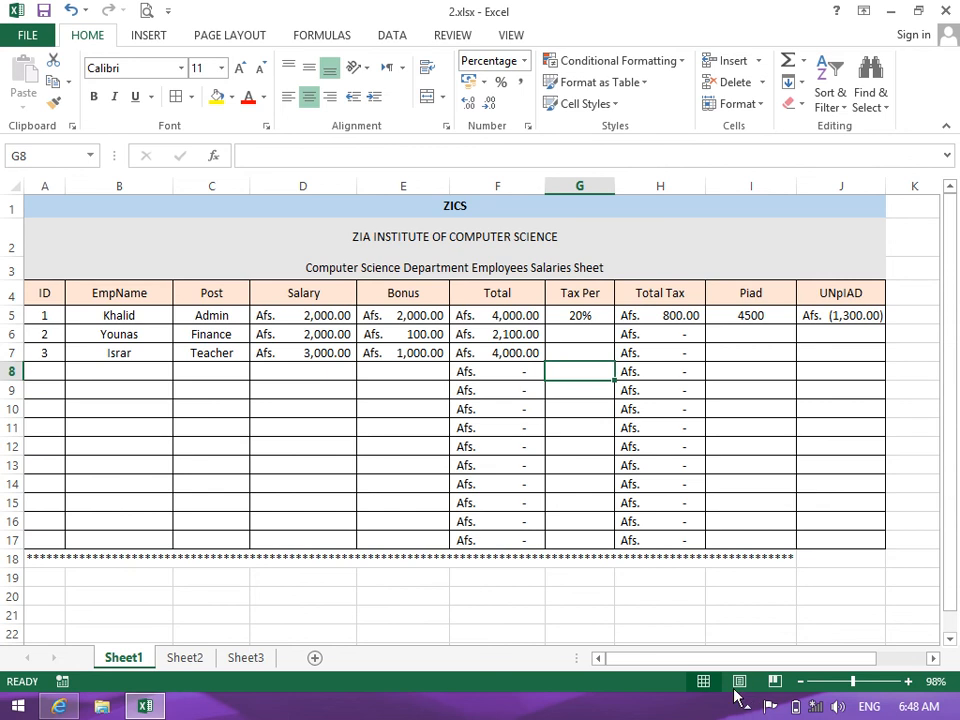
{"action": "left_click_drag", "start_coordinate": [730, 658], "coordinate": [806, 658]}
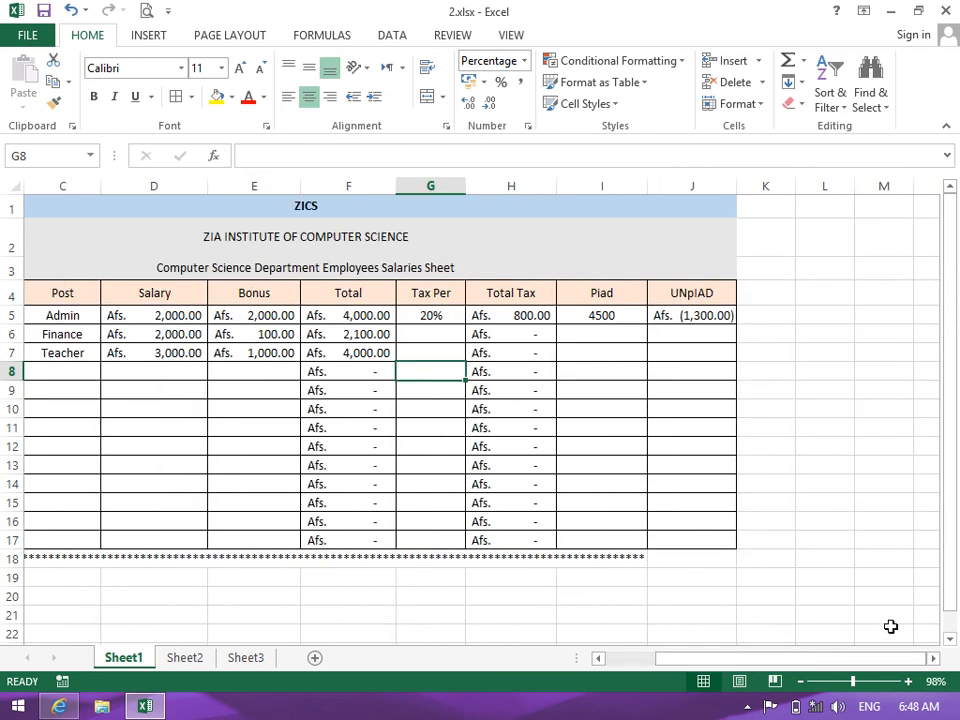
Widen column K and add a bold, middle-aligned Date header in K4 with orange fill
{"action": "left_click", "coordinate": [766, 295]}
{"action": "left_click_drag", "start_coordinate": [806, 181], "coordinate": [866, 170]}
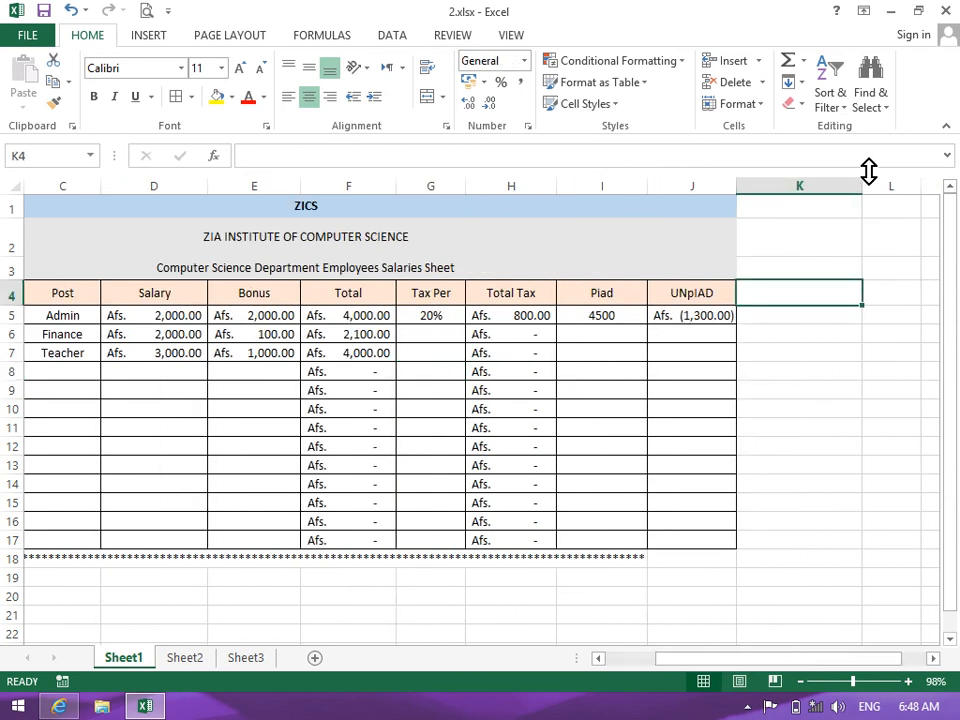
{"action": "type", "text": "dATE"}
{"action": "key", "text": "Return"}
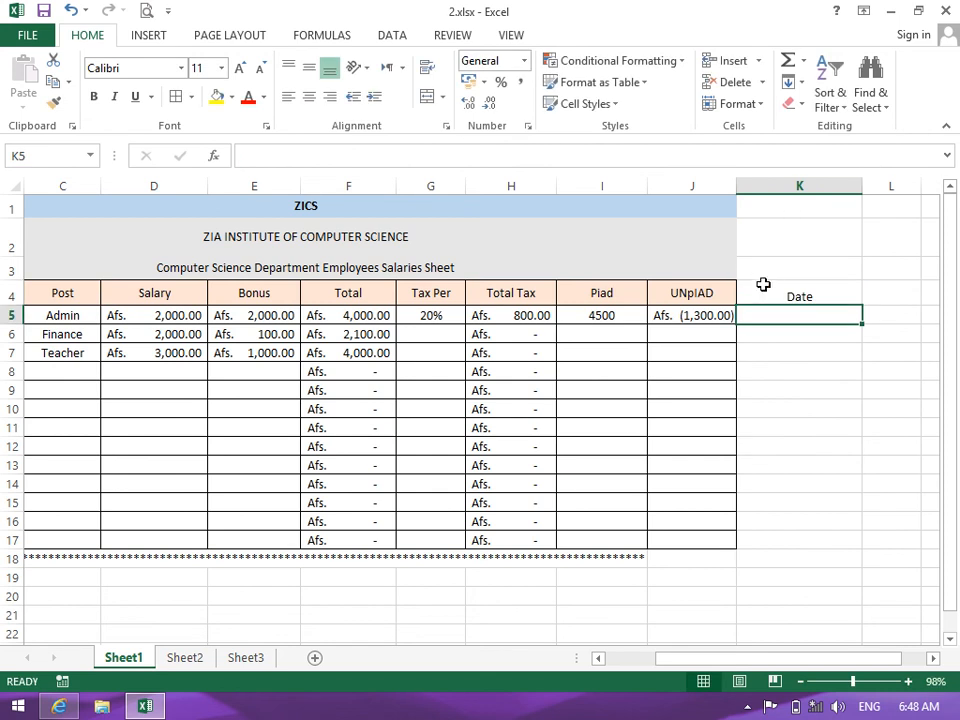
{"action": "key", "text": "Up"}
{"action": "left_click", "coordinate": [231, 99]}
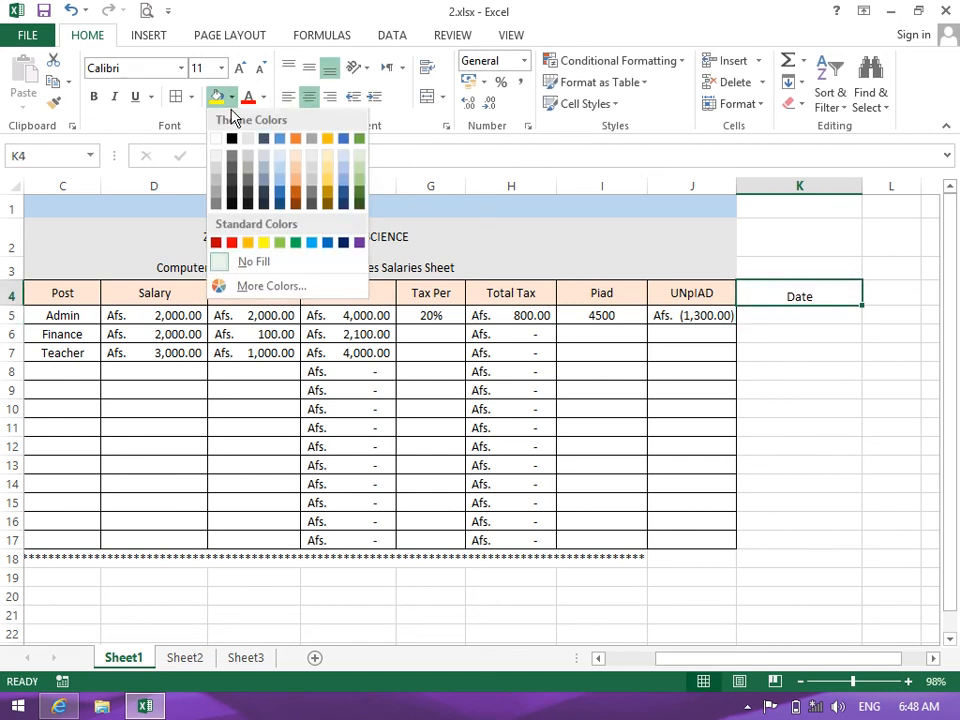
{"action": "left_click", "coordinate": [296, 140]}
{"action": "left_click", "coordinate": [309, 68]}
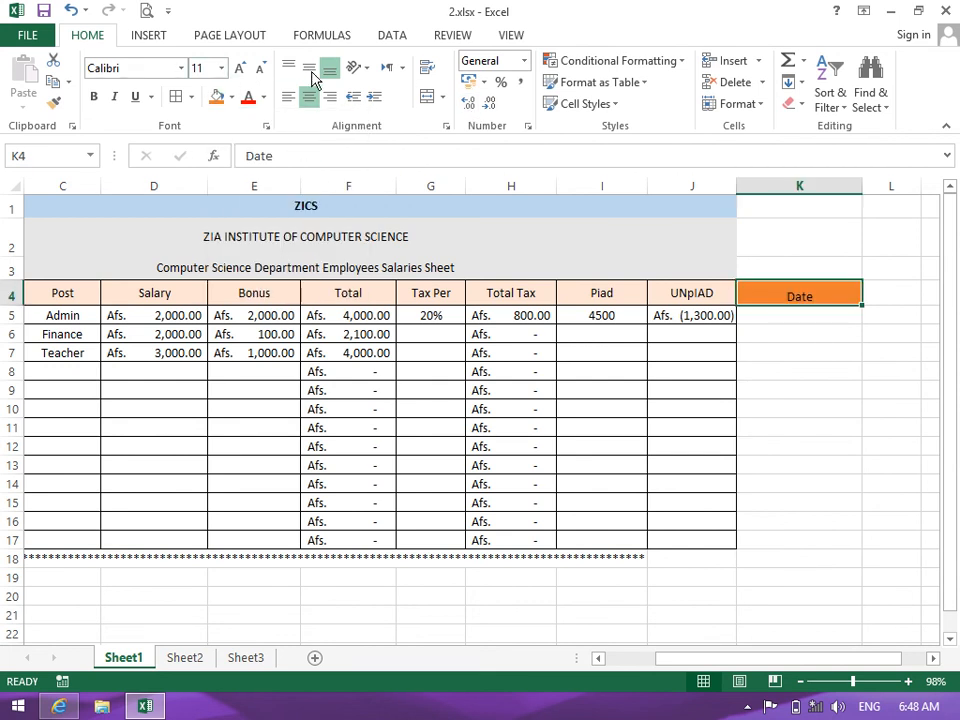
{"action": "left_click", "coordinate": [94, 97]}
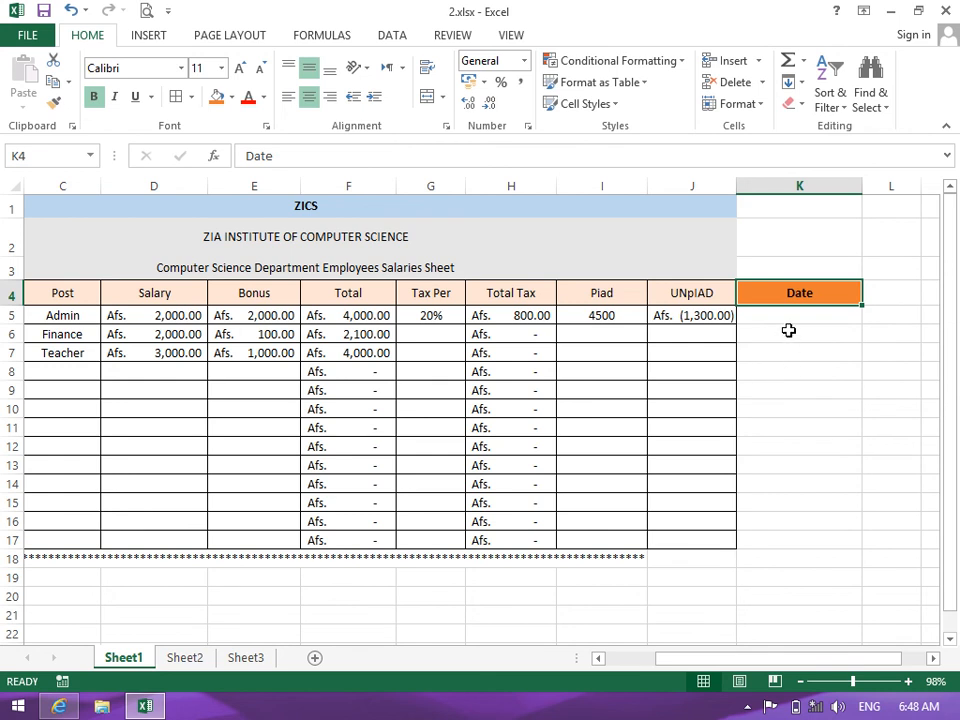
{"action": "left_click", "coordinate": [750, 315]}
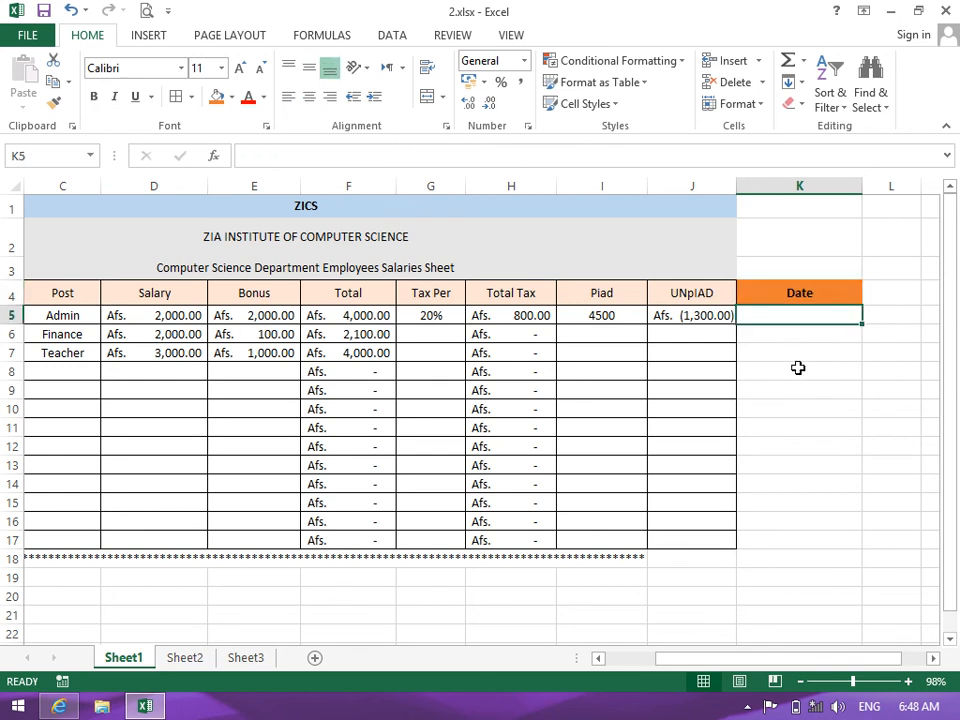
Enter the date 1/1/2018 in K5 and centre it
{"action": "type", "text": "1/1"}
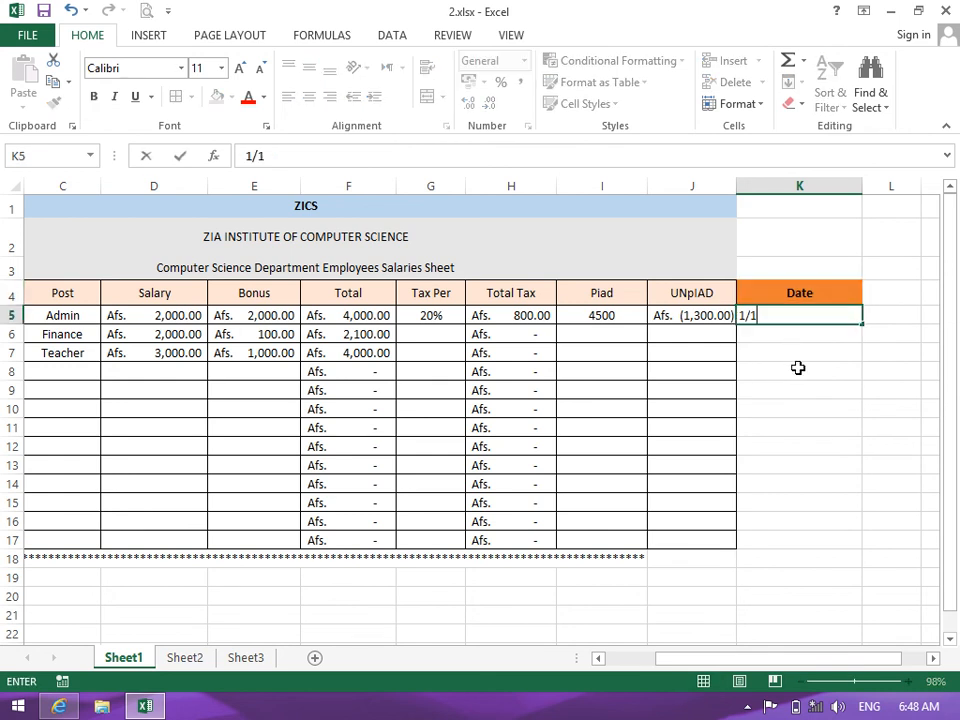
{"action": "type", "text": "/2018"}
{"action": "key", "text": "Return"}
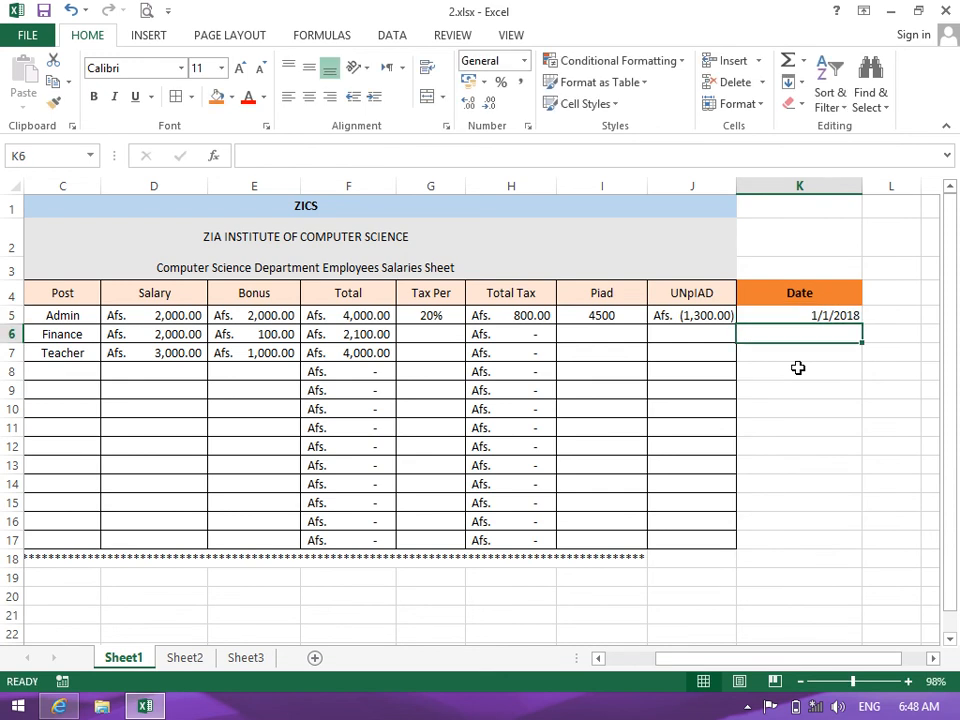
{"action": "left_click", "coordinate": [779, 297]}
{"action": "left_click", "coordinate": [742, 318]}
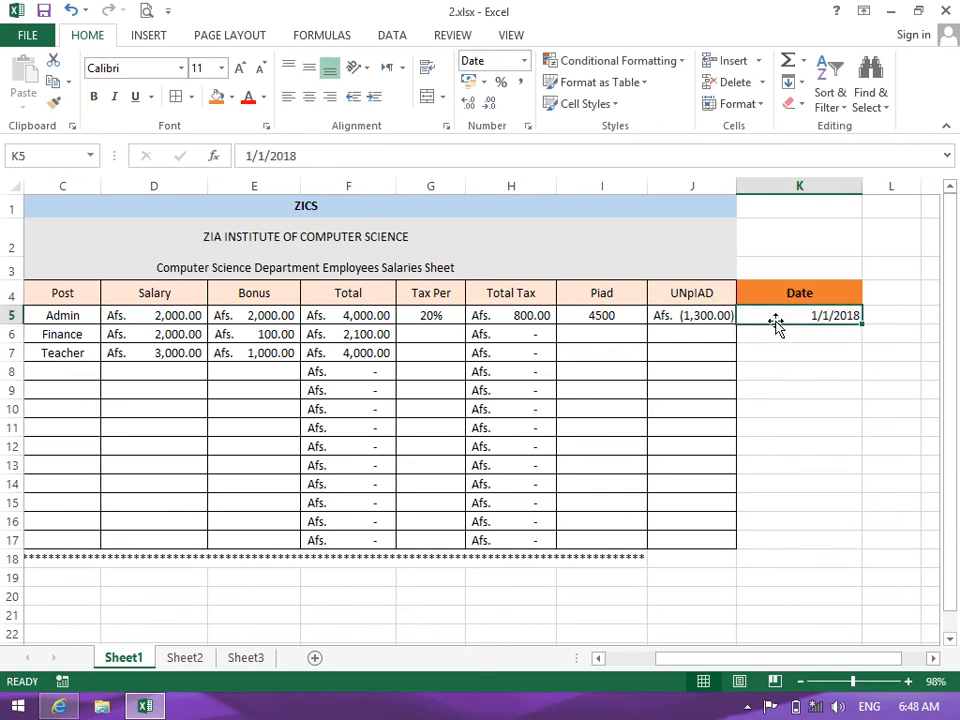
{"action": "left_click", "coordinate": [302, 101]}
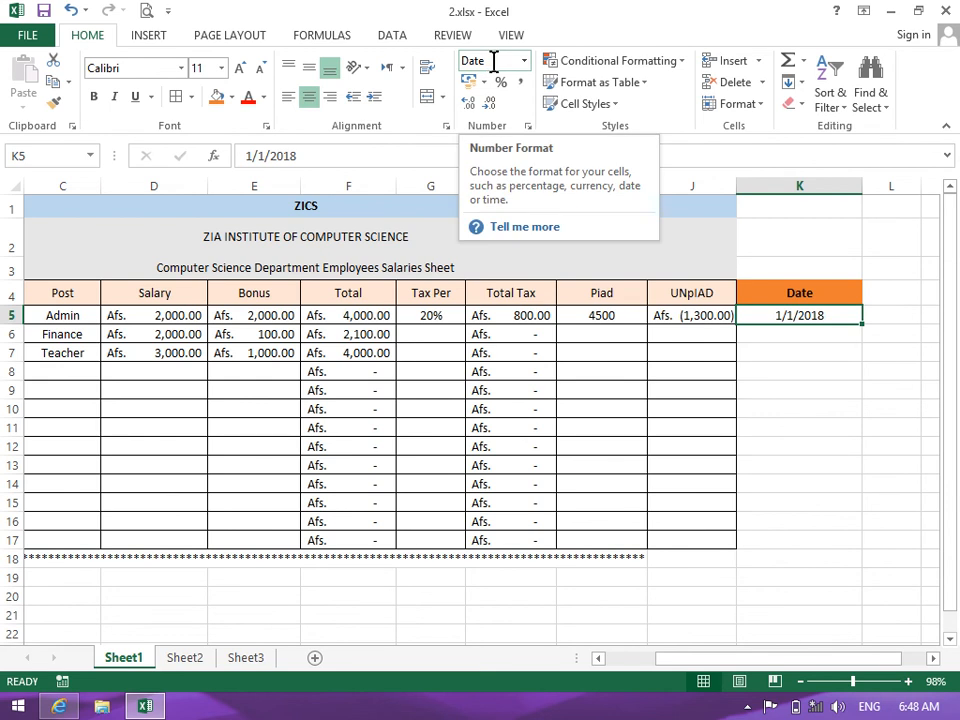
Format K5 as Long Date and AutoFit column K to fit it
{"action": "left_click", "coordinate": [524, 62]}
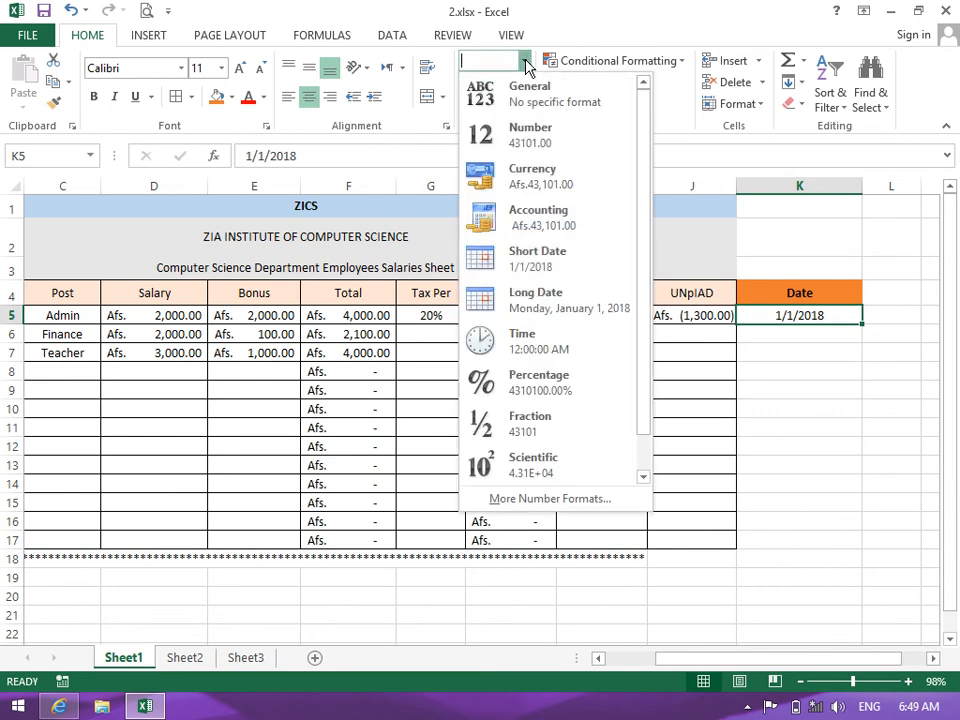
{"action": "left_click", "coordinate": [524, 266]}
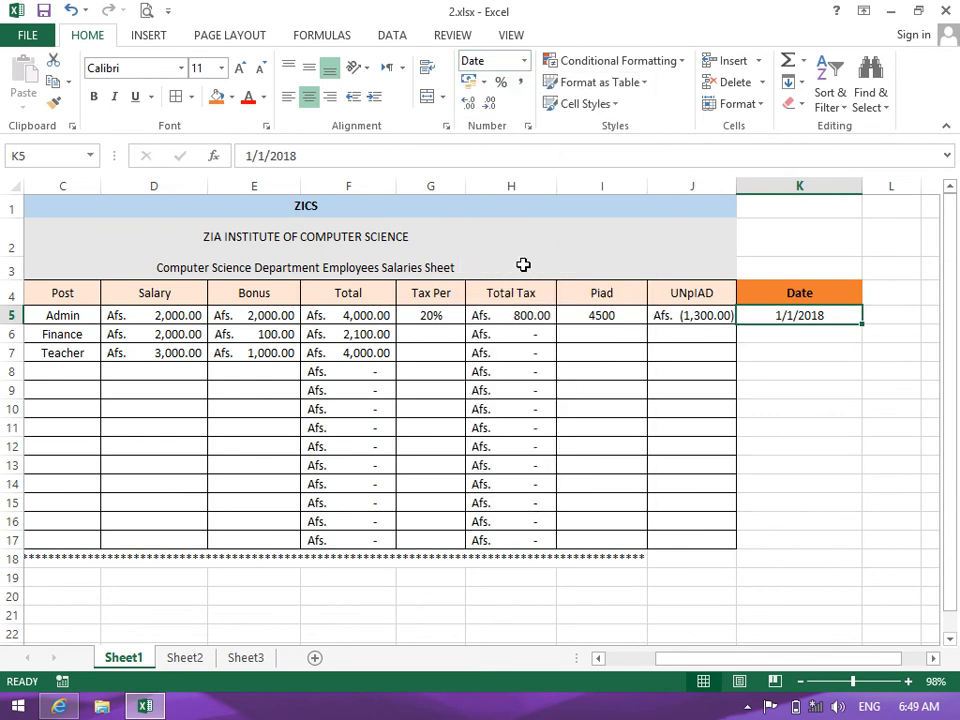
{"action": "left_click", "coordinate": [524, 61]}
{"action": "left_click", "coordinate": [480, 305]}
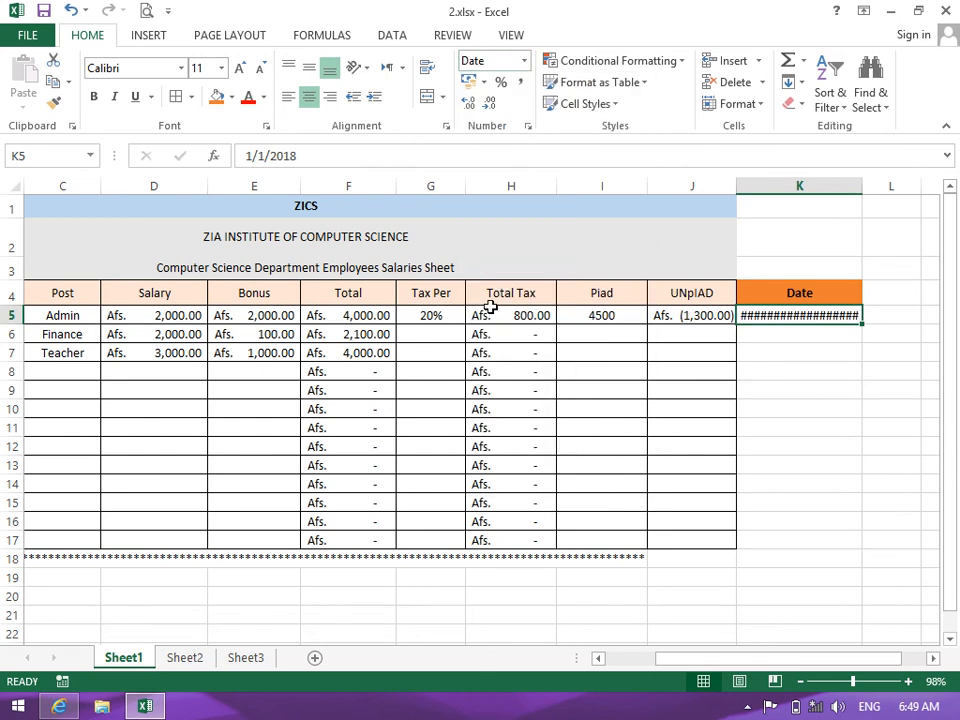
{"action": "left_click", "coordinate": [859, 203]}
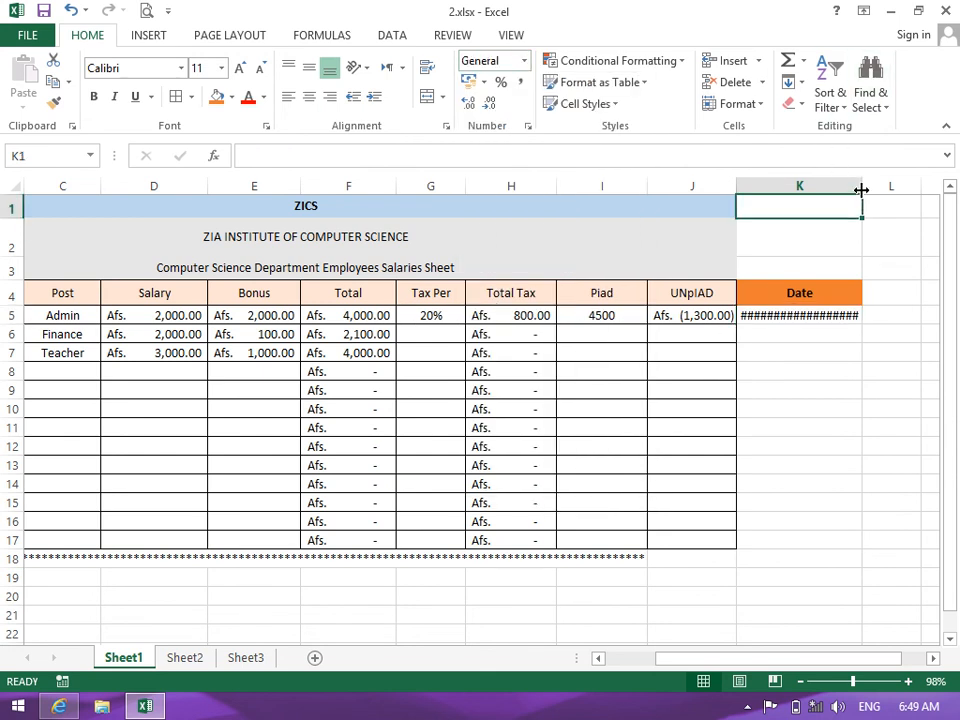
{"action": "double_click", "coordinate": [862, 186]}
Toggle K5 to Short Date and back, leaving it as Monday, January 1, 2018
{"action": "left_click", "coordinate": [776, 318]}
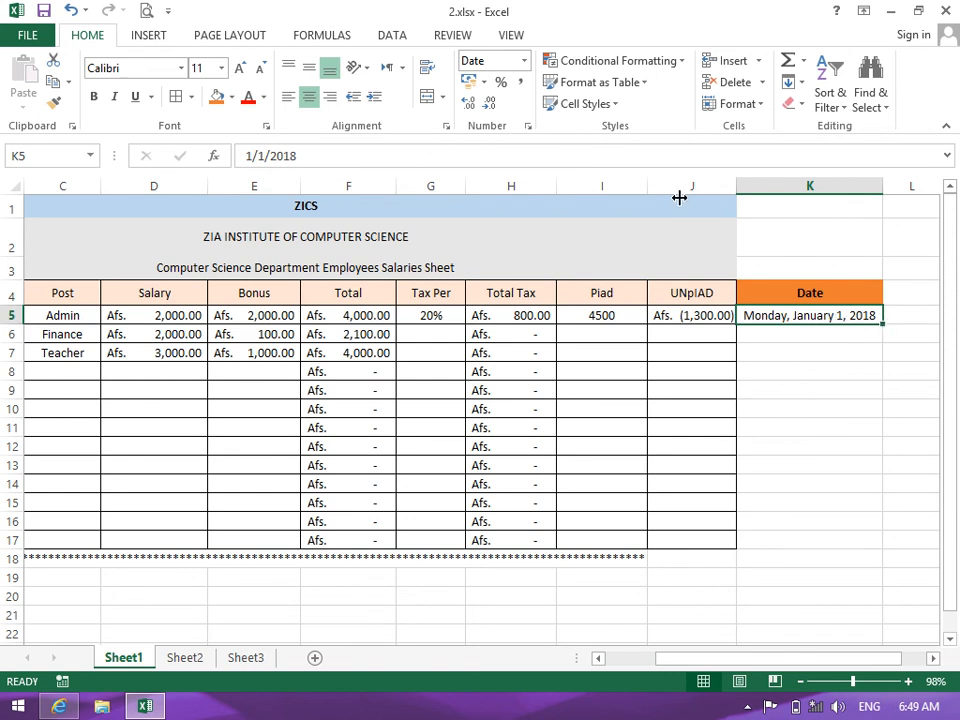
{"action": "left_click", "coordinate": [522, 60]}
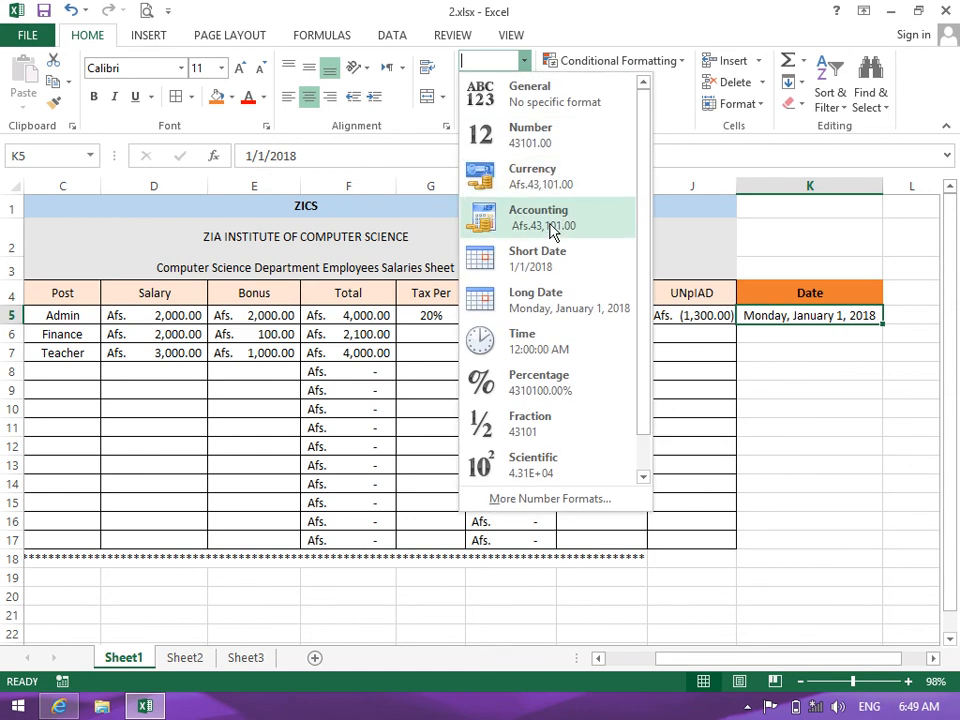
{"action": "left_click", "coordinate": [558, 264]}
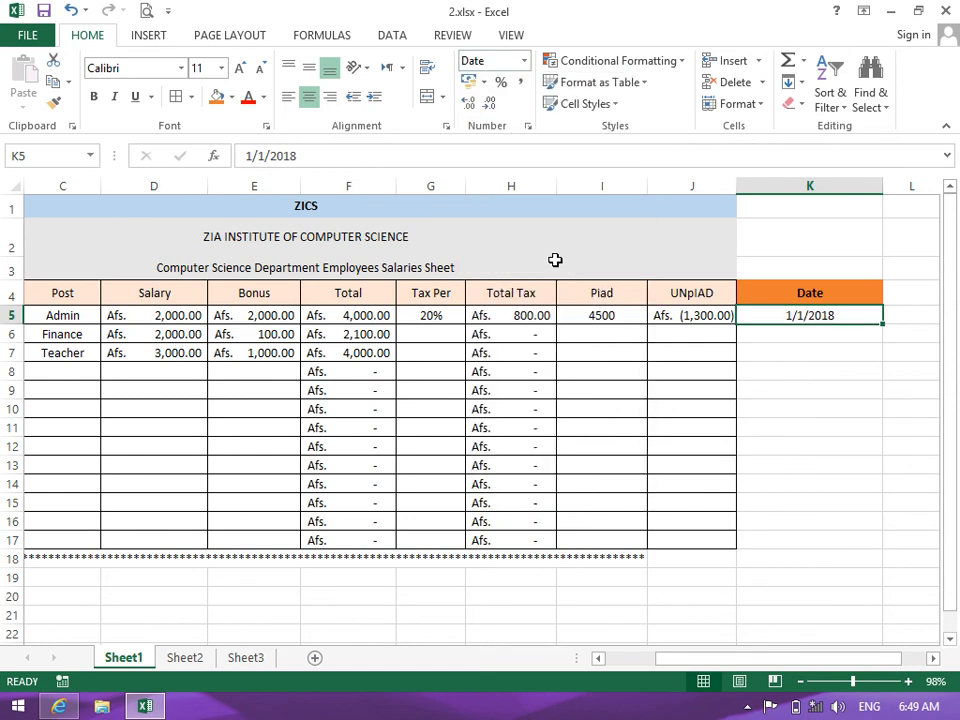
{"action": "left_click", "coordinate": [522, 61]}
{"action": "left_click", "coordinate": [566, 302]}
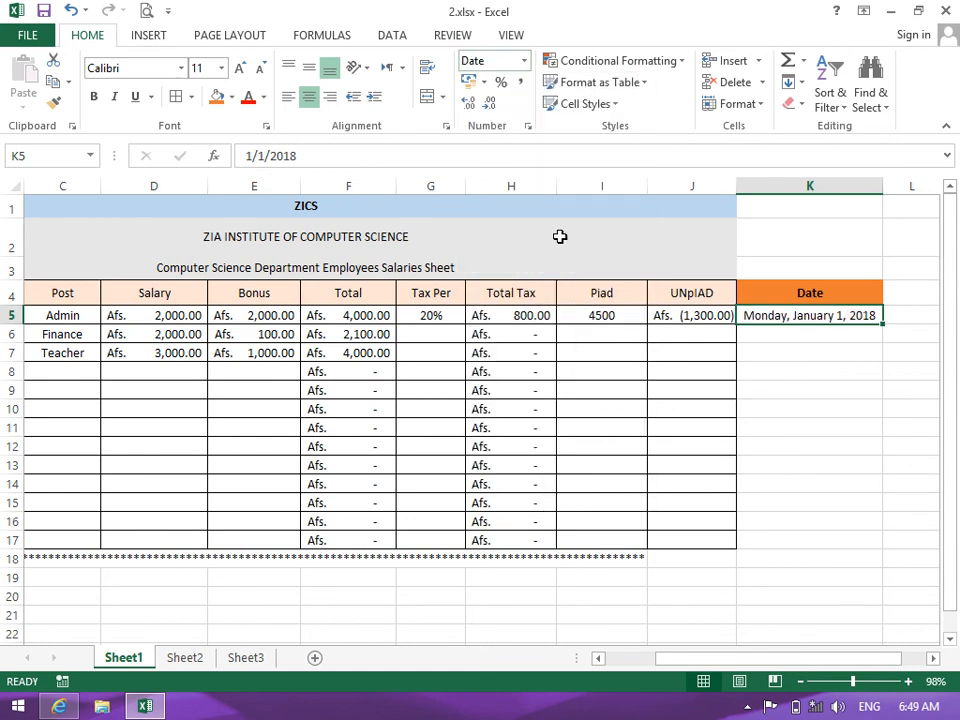
{"action": "left_click", "coordinate": [524, 61]}
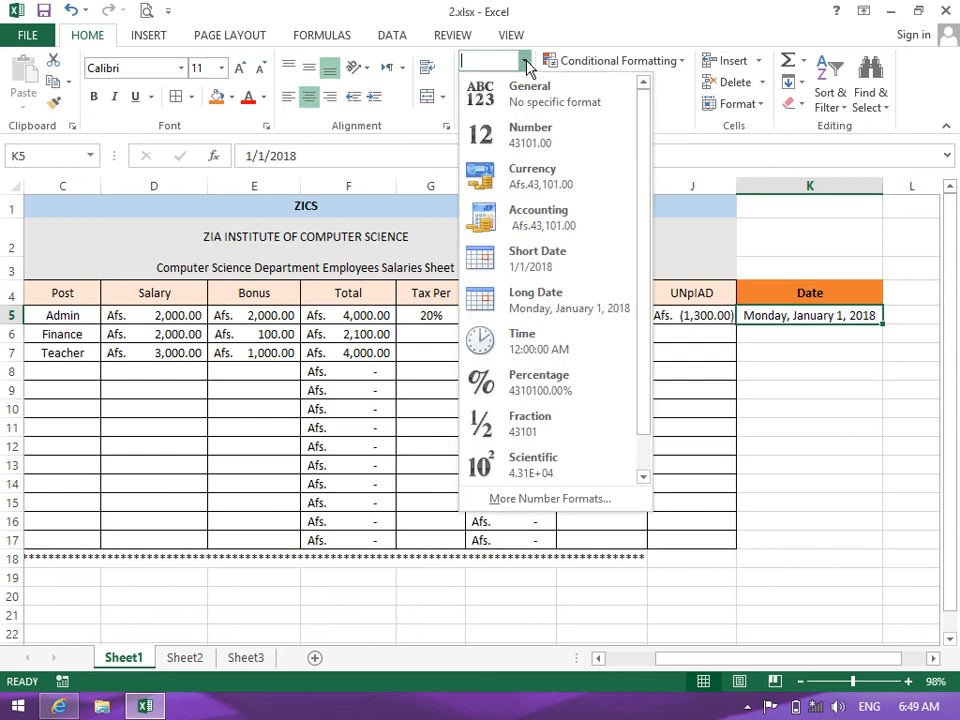
{"action": "left_click", "coordinate": [684, 487]}
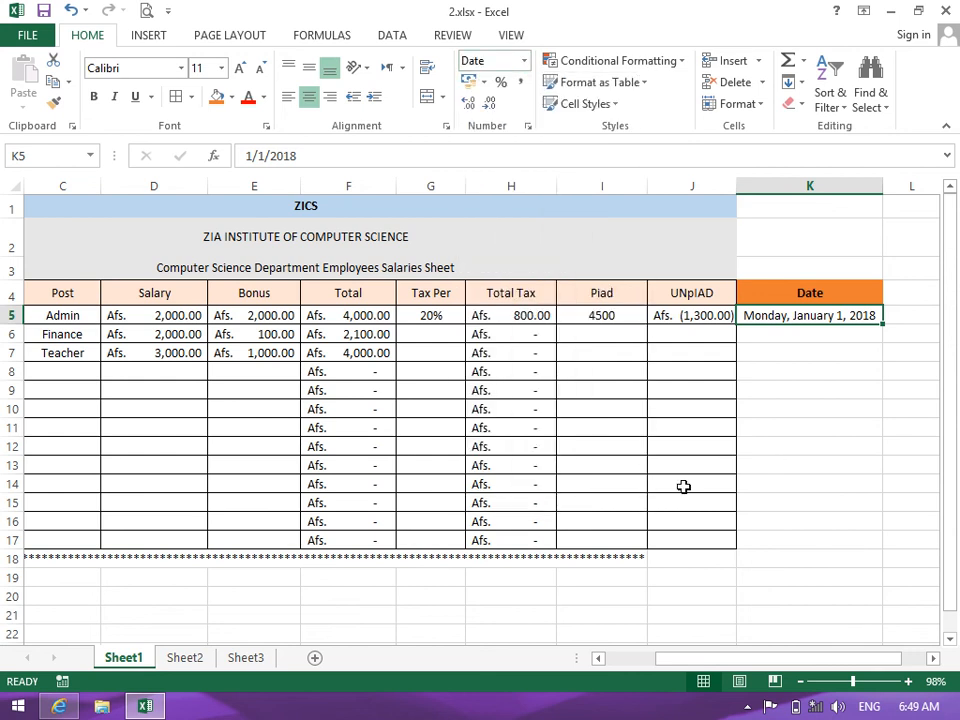
Merge Across the three title rows through column K
{"action": "left_click_drag", "start_coordinate": [724, 201], "coordinate": [804, 274]}
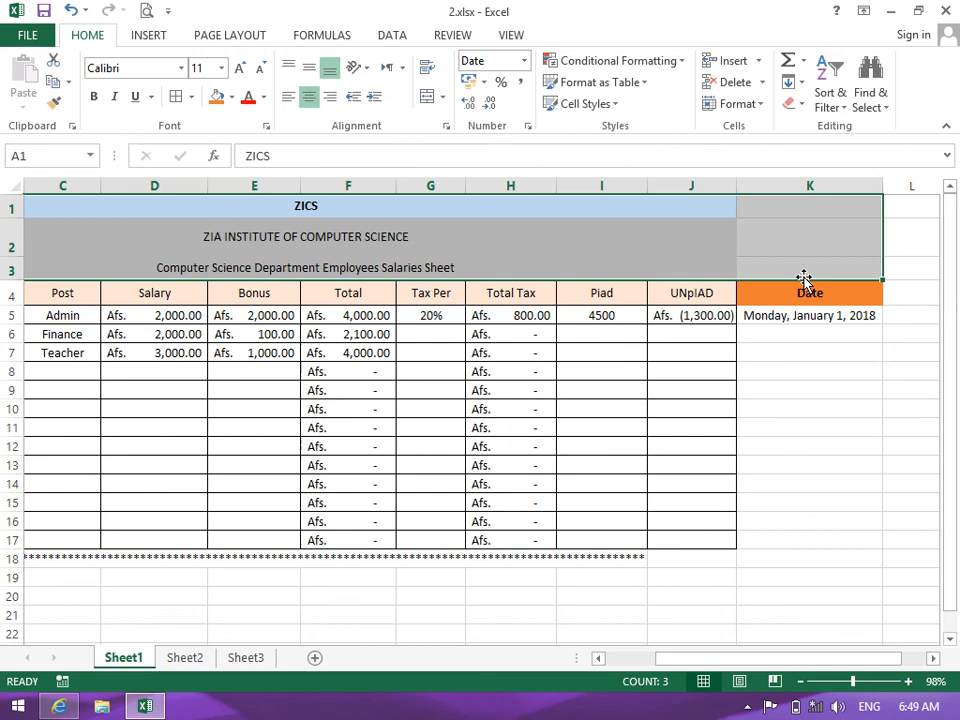
{"action": "left_click", "coordinate": [442, 97]}
{"action": "left_click", "coordinate": [445, 144]}
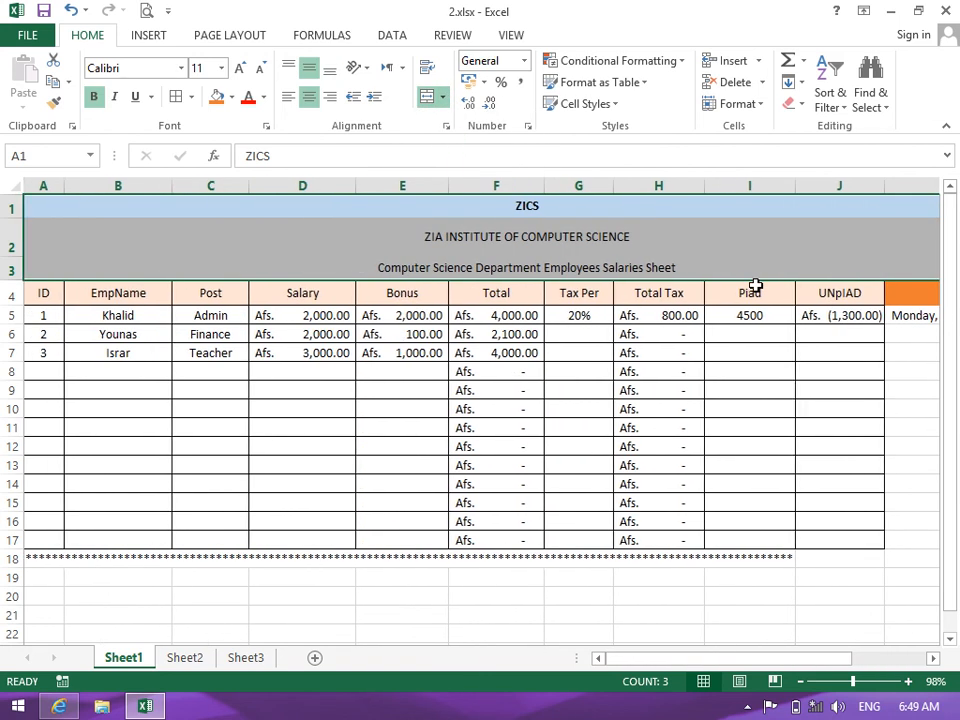
{"action": "left_click", "coordinate": [820, 548]}
{"action": "left_click_drag", "start_coordinate": [754, 658], "coordinate": [830, 658]}
Add a Time header in L4 with Date's orange formatting, widen column L, and begin a time in L5
{"action": "left_click", "coordinate": [833, 286]}
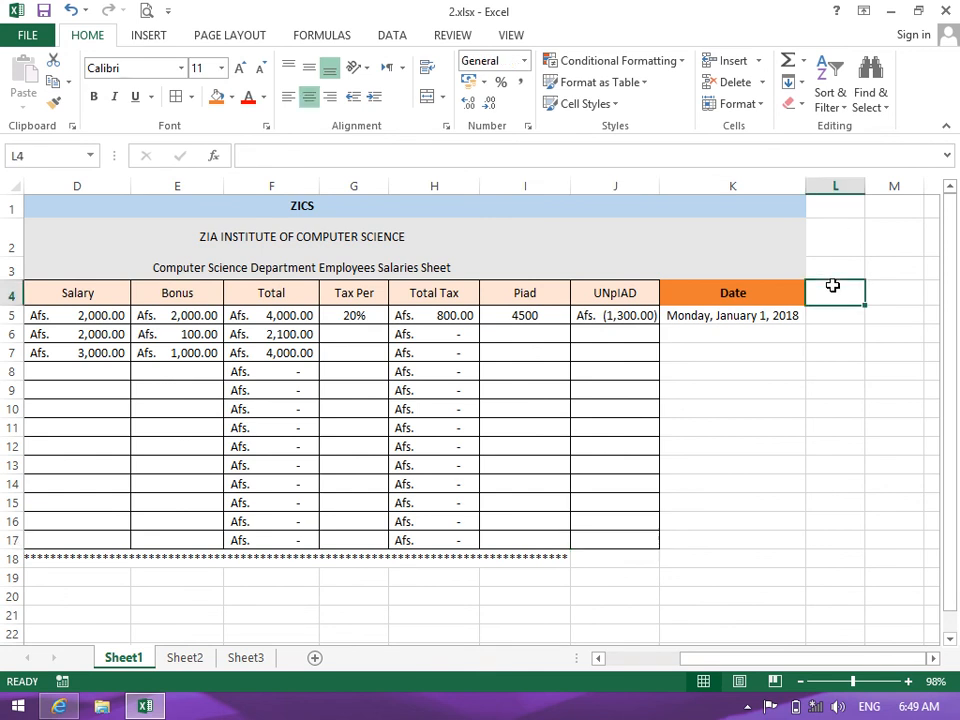
{"action": "type", "text": "Time:"}
{"action": "key", "text": "BackSpace"}
{"action": "key", "text": "Return"}
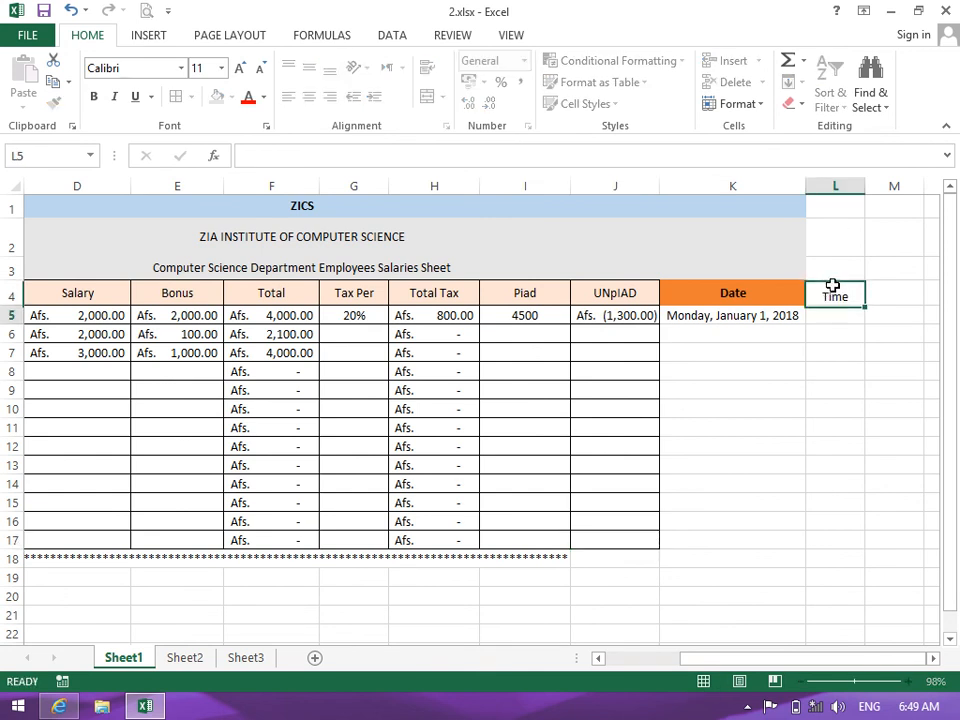
{"action": "left_click", "coordinate": [760, 293]}
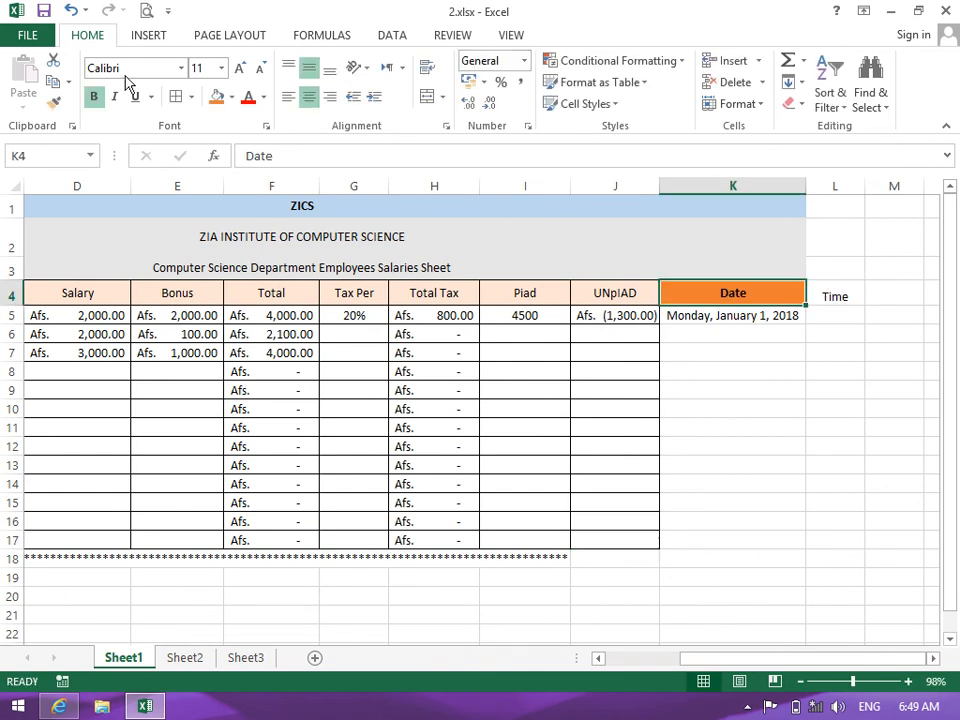
{"action": "left_click", "coordinate": [54, 102]}
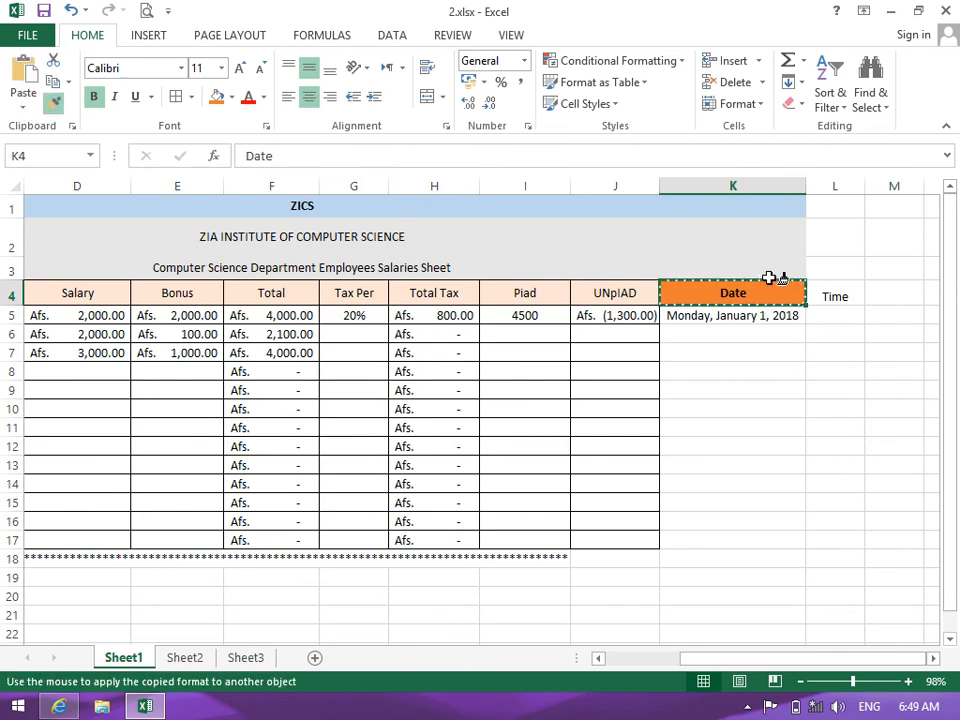
{"action": "left_click", "coordinate": [827, 293]}
{"action": "left_click", "coordinate": [827, 317]}
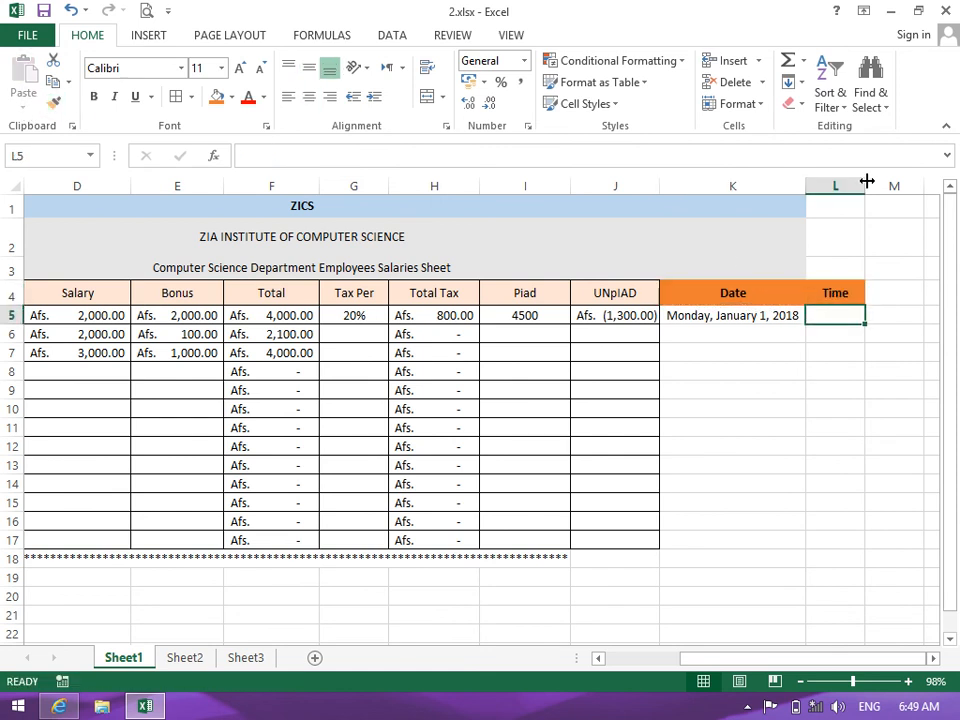
{"action": "left_click_drag", "start_coordinate": [865, 186], "coordinate": [889, 187]}
{"action": "type", "text": "4"}
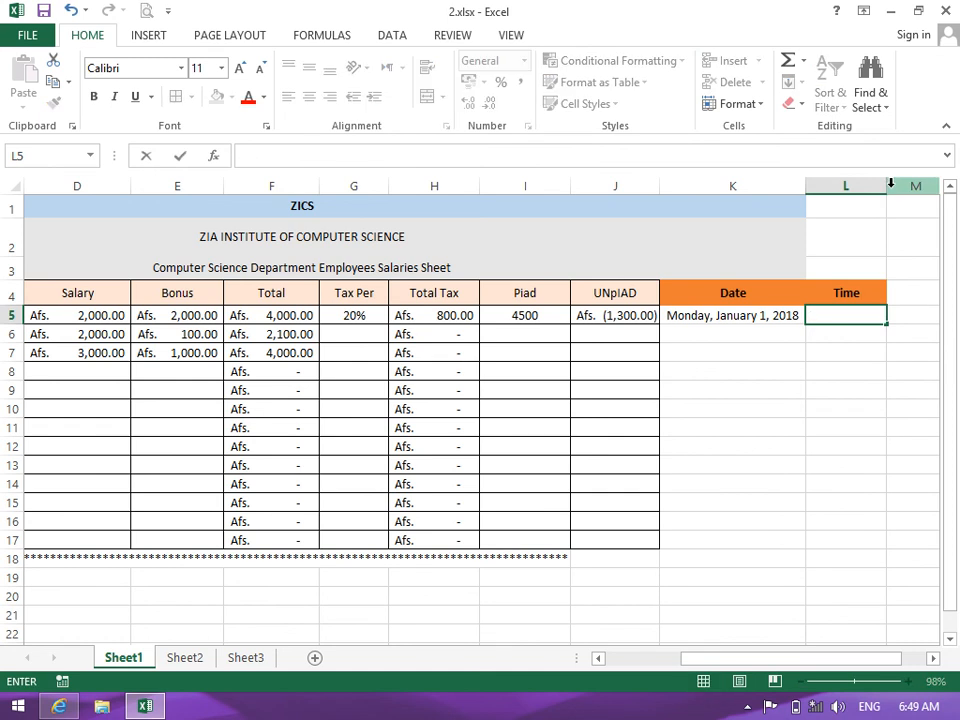
{"action": "type", "text": ":00 AM"}
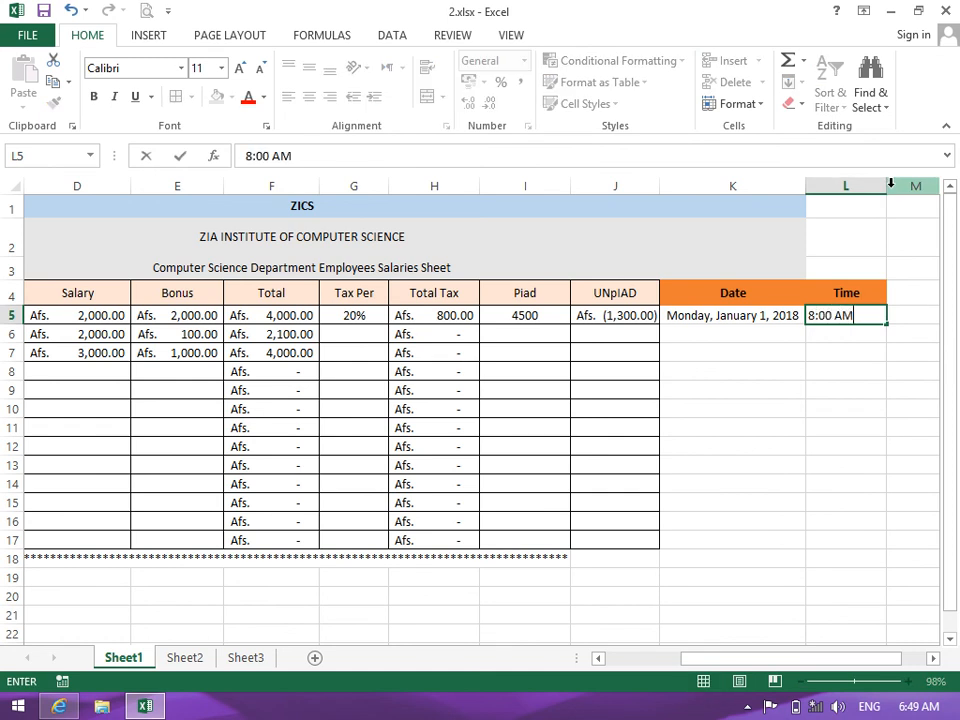
Commit the time in L5 and apply the Time format so it reads 8:00:00 AM
{"action": "key", "text": "Return"}
{"action": "left_click", "coordinate": [853, 316]}
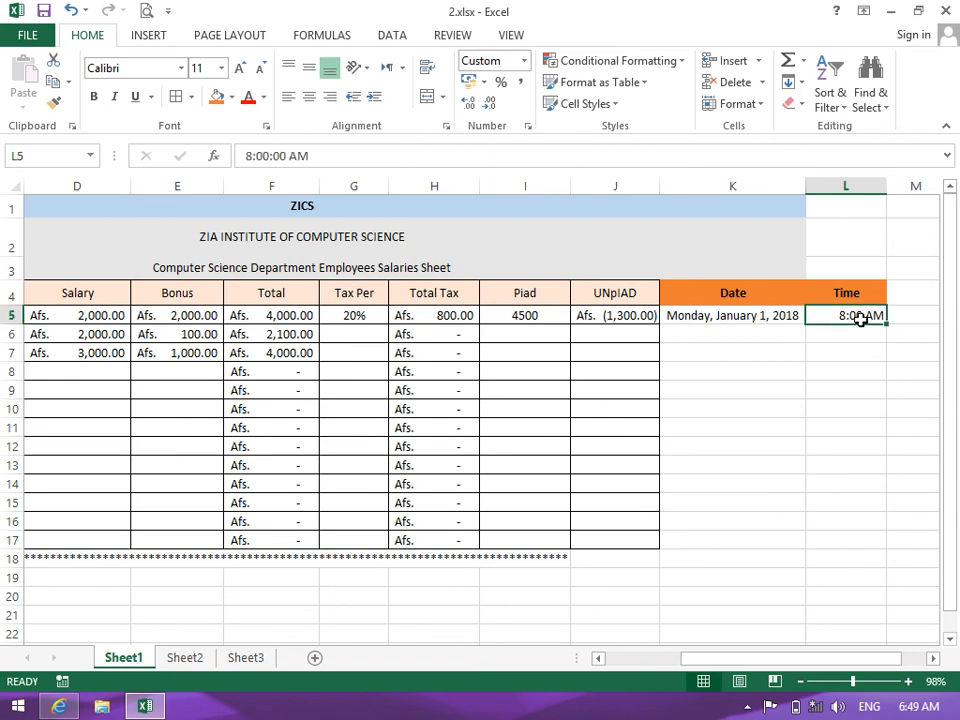
{"action": "left_click", "coordinate": [524, 62]}
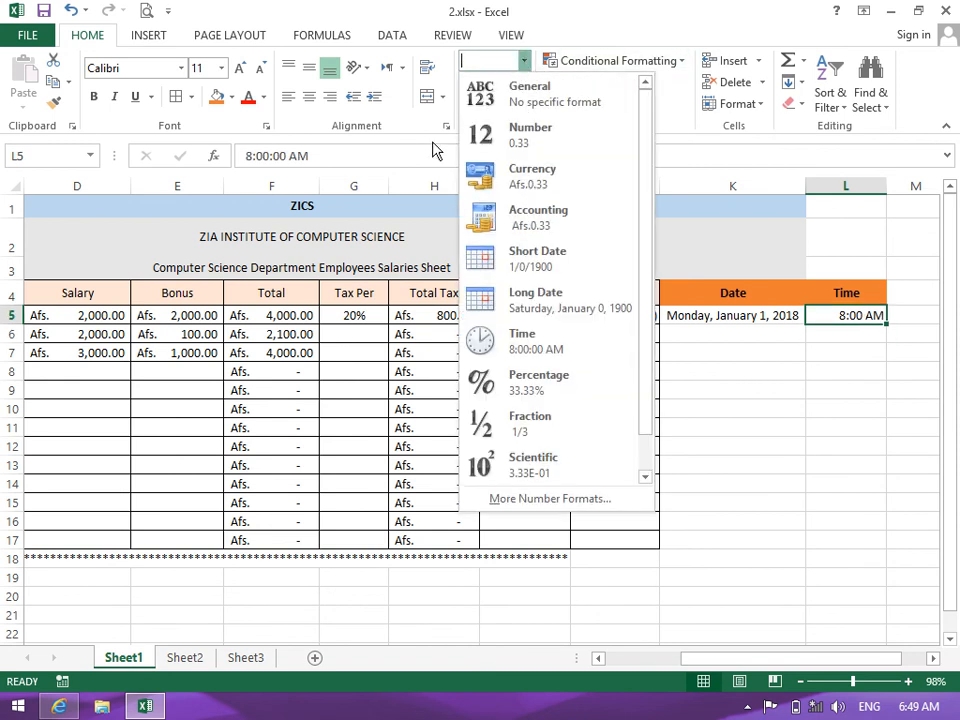
{"action": "left_click", "coordinate": [505, 336]}
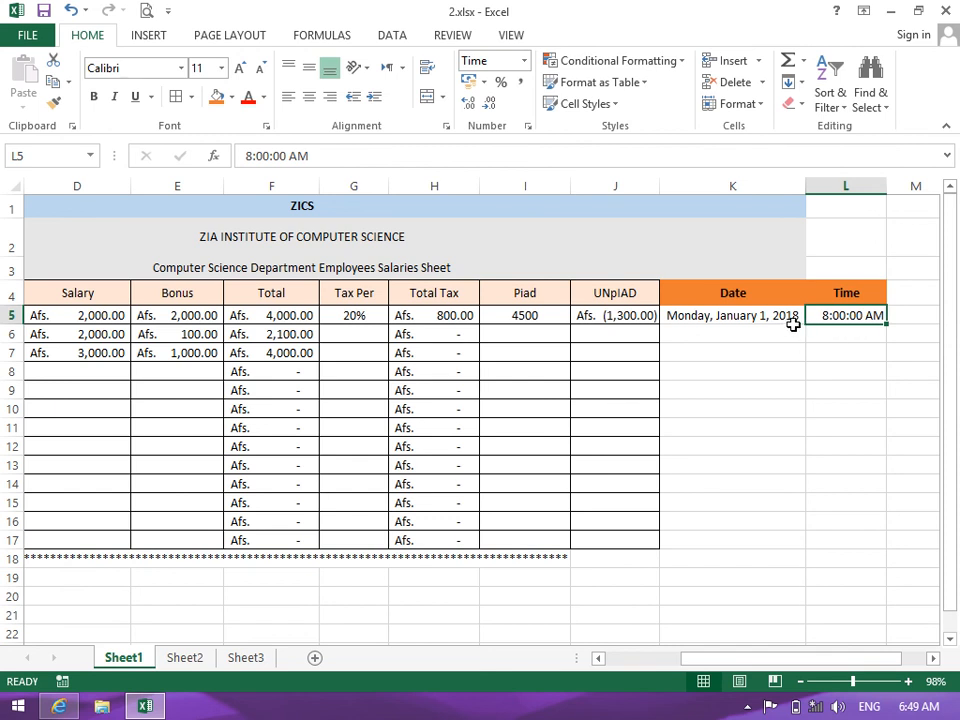
Centre the time in L5, keeping its Time format
{"action": "left_click", "coordinate": [855, 356]}
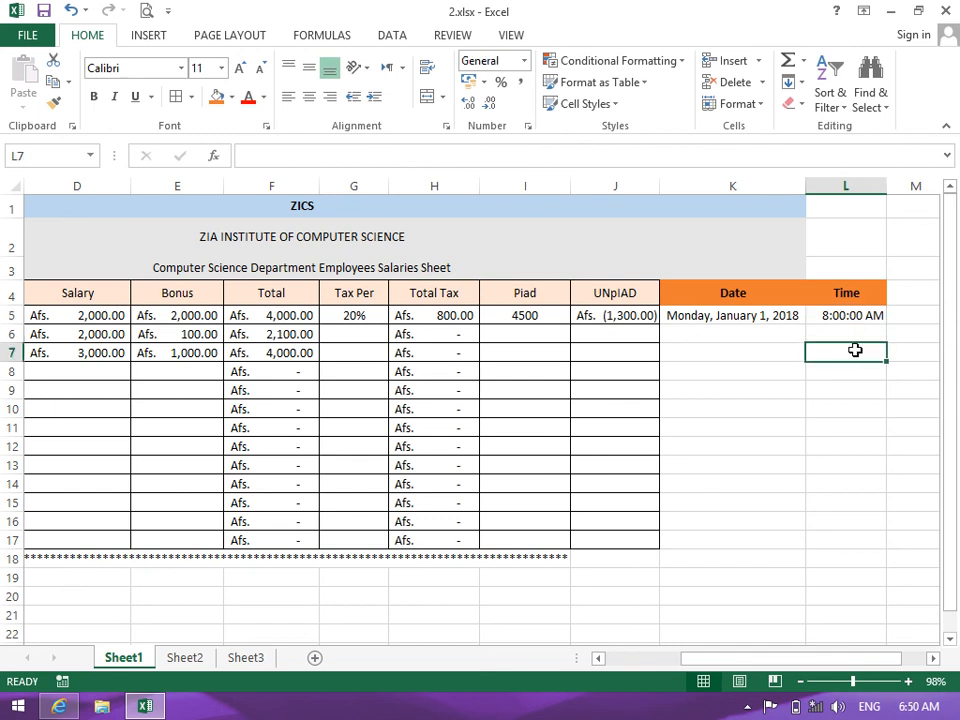
{"action": "left_click", "coordinate": [860, 318]}
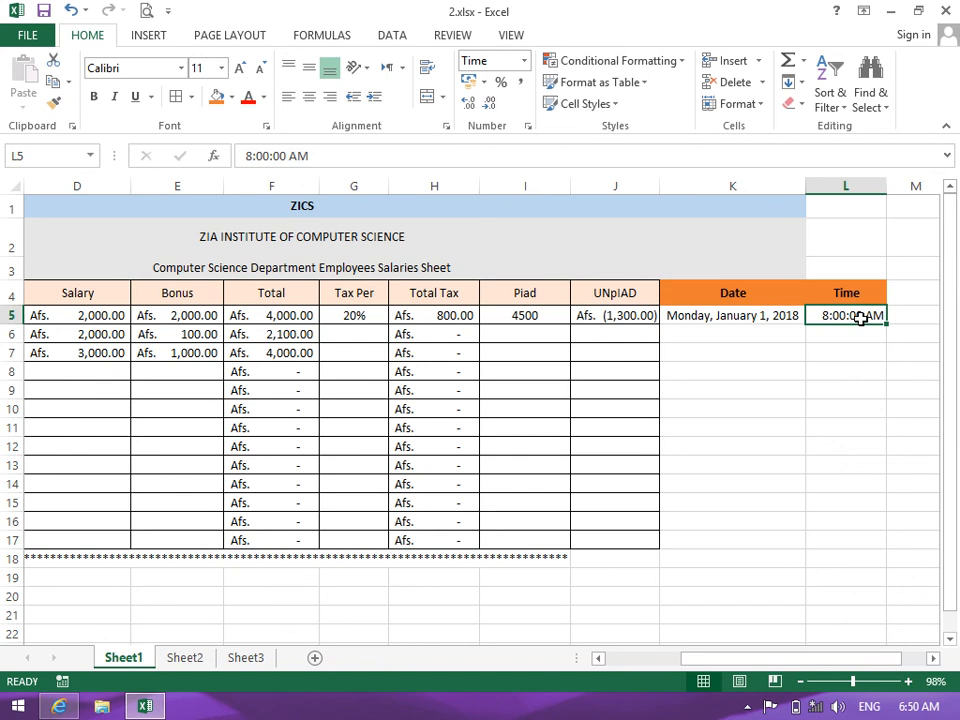
{"action": "left_click", "coordinate": [309, 97]}
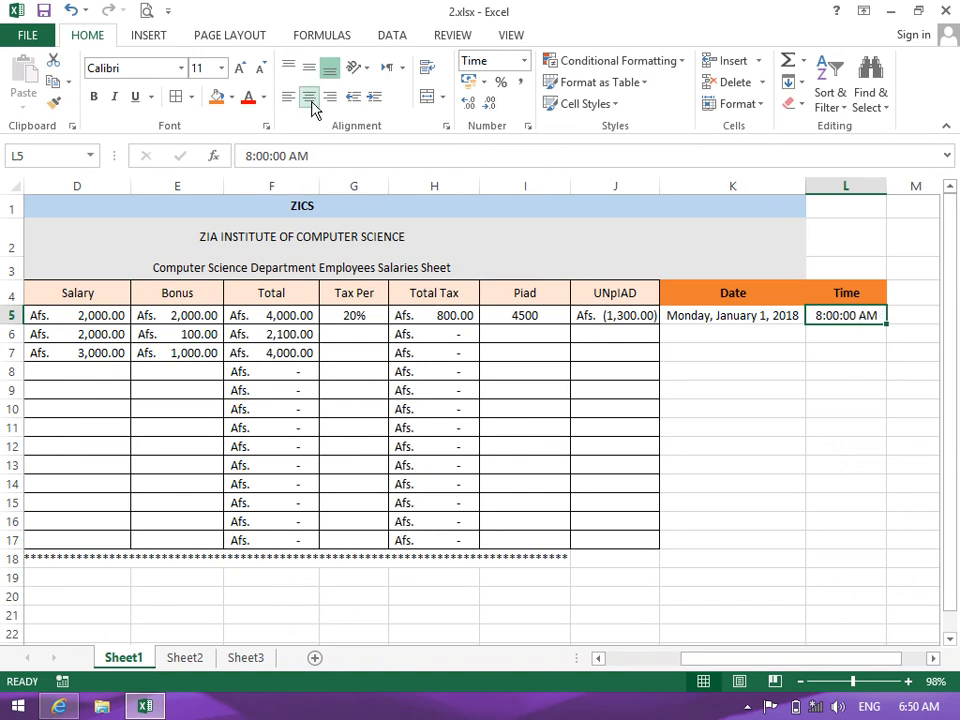
{"action": "left_click", "coordinate": [525, 63]}
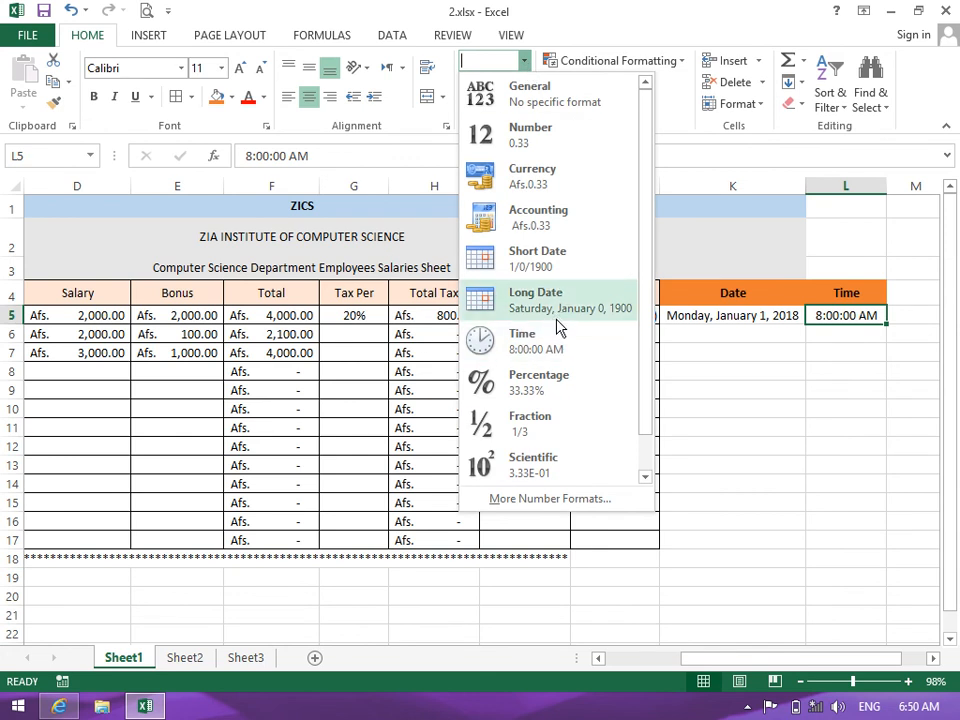
{"action": "left_click", "coordinate": [730, 371]}
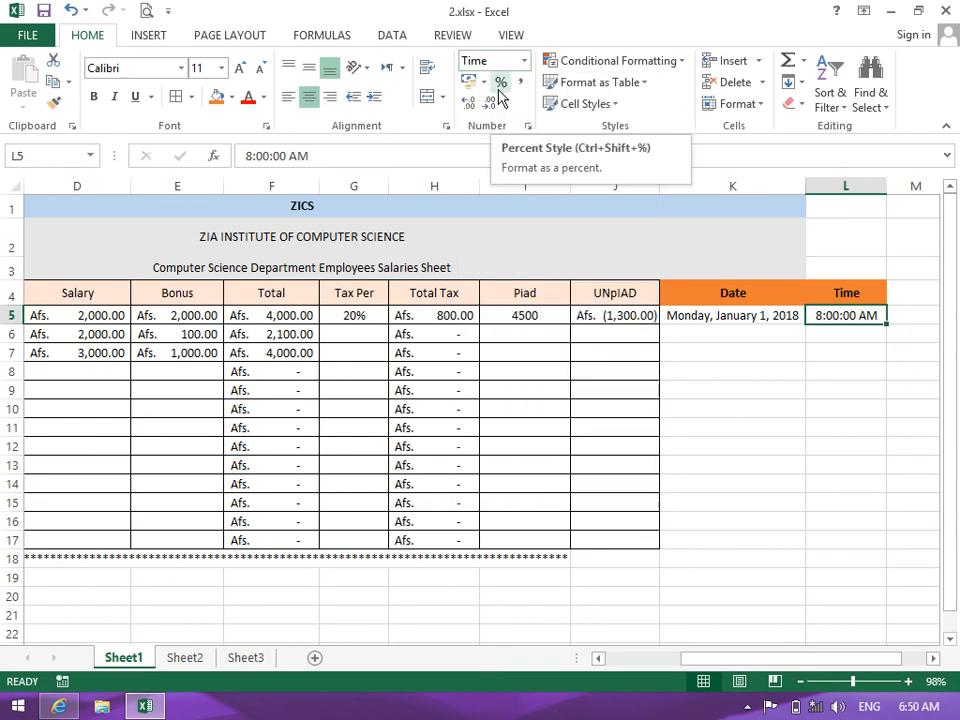
{"action": "left_click", "coordinate": [524, 61]}
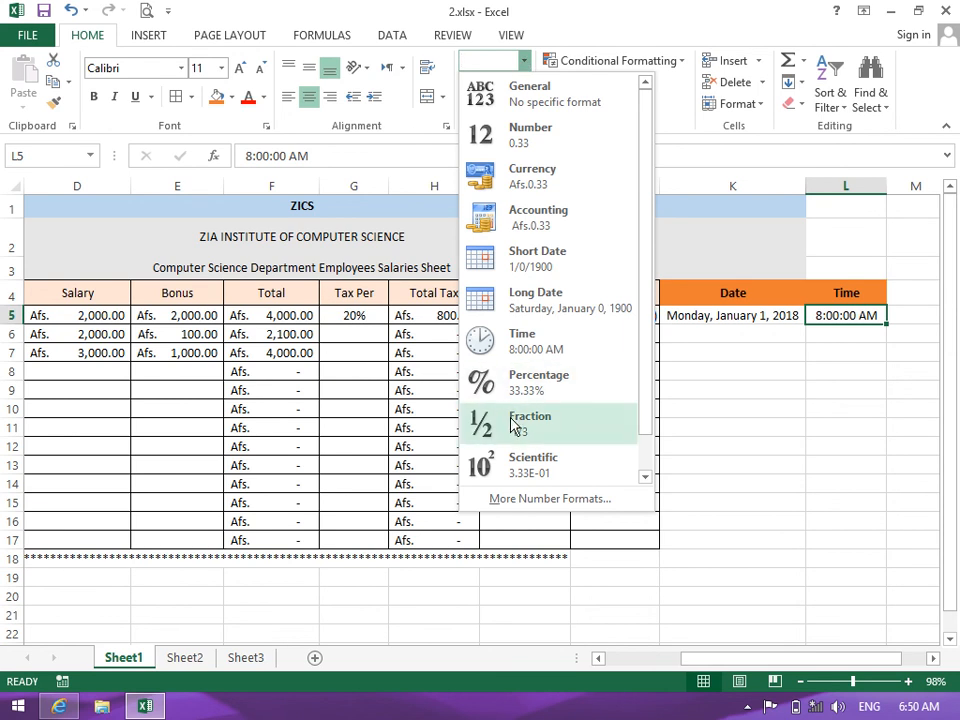
{"action": "scroll", "coordinate": [648, 305], "scroll_direction": "down", "scroll_amount": 1}
{"action": "scroll", "coordinate": [650, 330], "scroll_direction": "down", "scroll_amount": 1}
{"action": "left_click", "coordinate": [668, 416]}
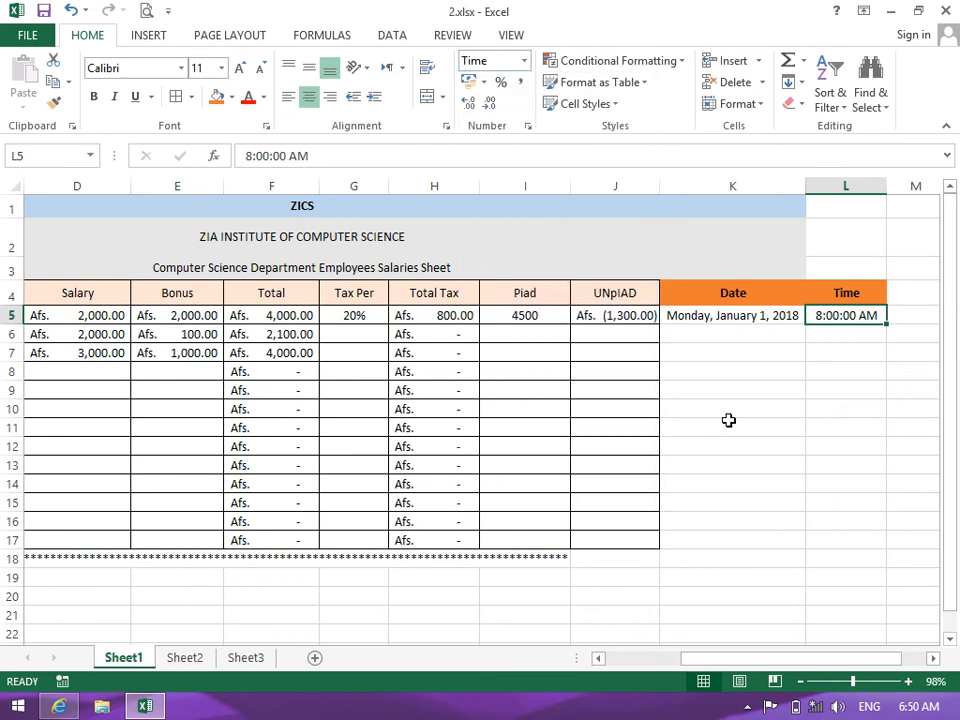
Scroll below the salary table and begin typing 1/5 into cell H22
{"action": "left_click_drag", "start_coordinate": [328, 617], "coordinate": [344, 648]}
{"action": "left_click", "coordinate": [427, 487]}
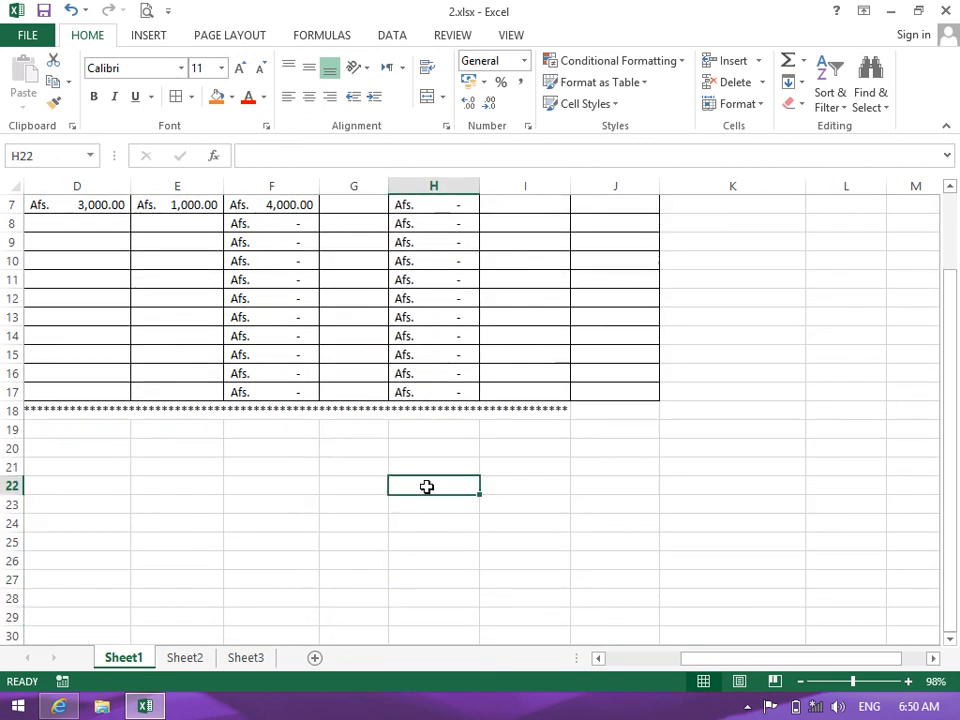
{"action": "type", "text": "1/5"}
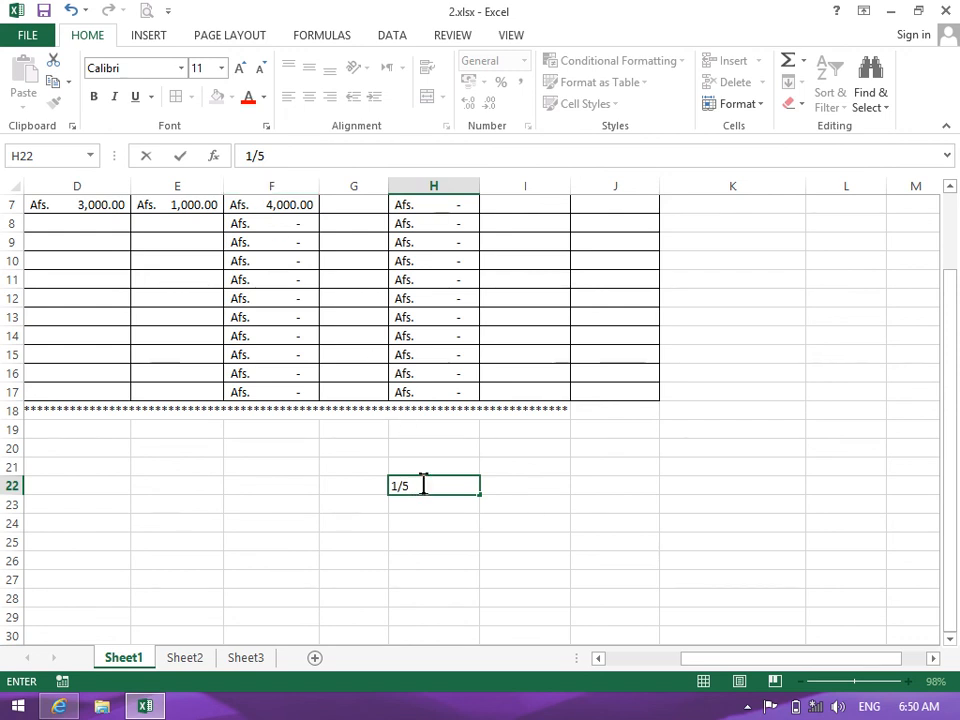
Commit 1/5 in H22, which Excel turns into the date 5-Jan, then delete it
{"action": "key", "text": "Return"}
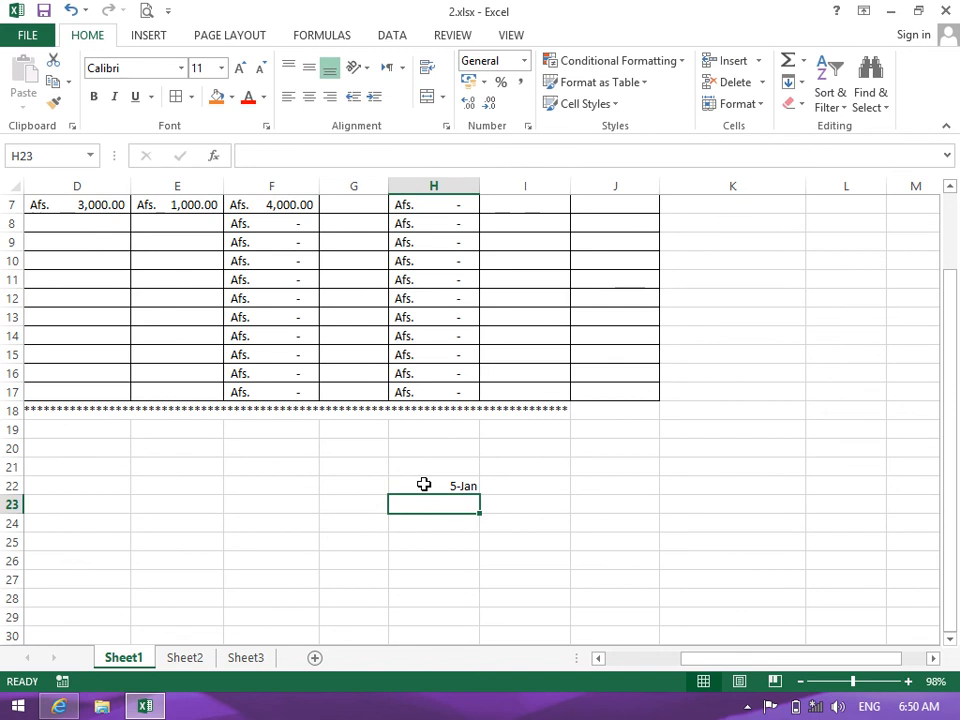
{"action": "left_click", "coordinate": [424, 484]}
{"action": "key", "text": "Delete"}
Add borders to H22:H29, apply the Fraction number format, and select H22
{"action": "left_click_drag", "start_coordinate": [424, 484], "coordinate": [429, 604]}
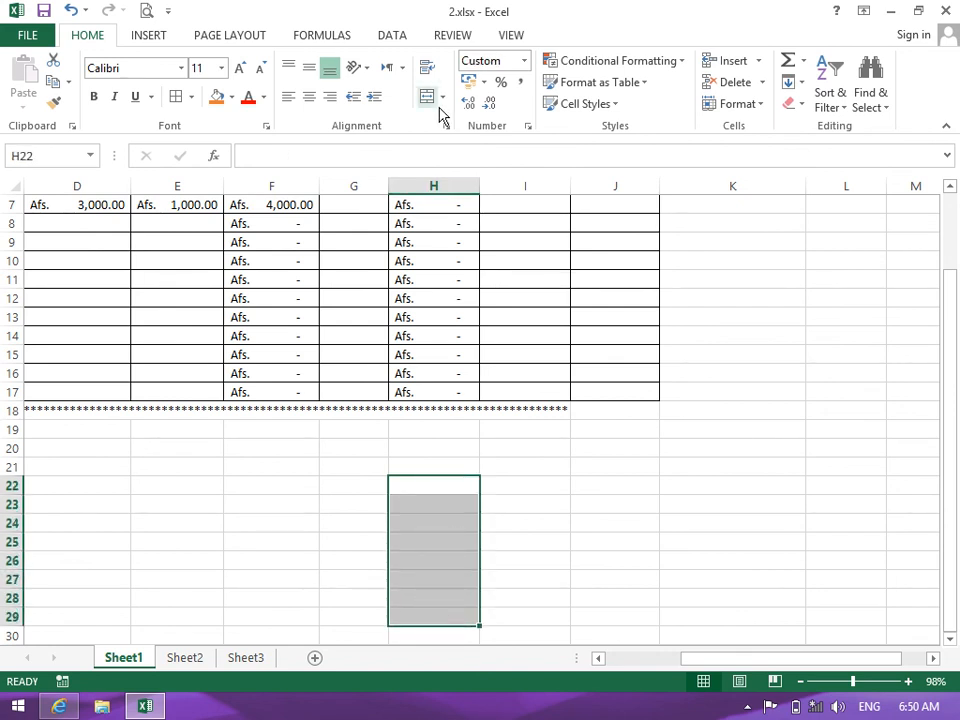
{"action": "left_click", "coordinate": [190, 98]}
{"action": "left_click", "coordinate": [523, 62]}
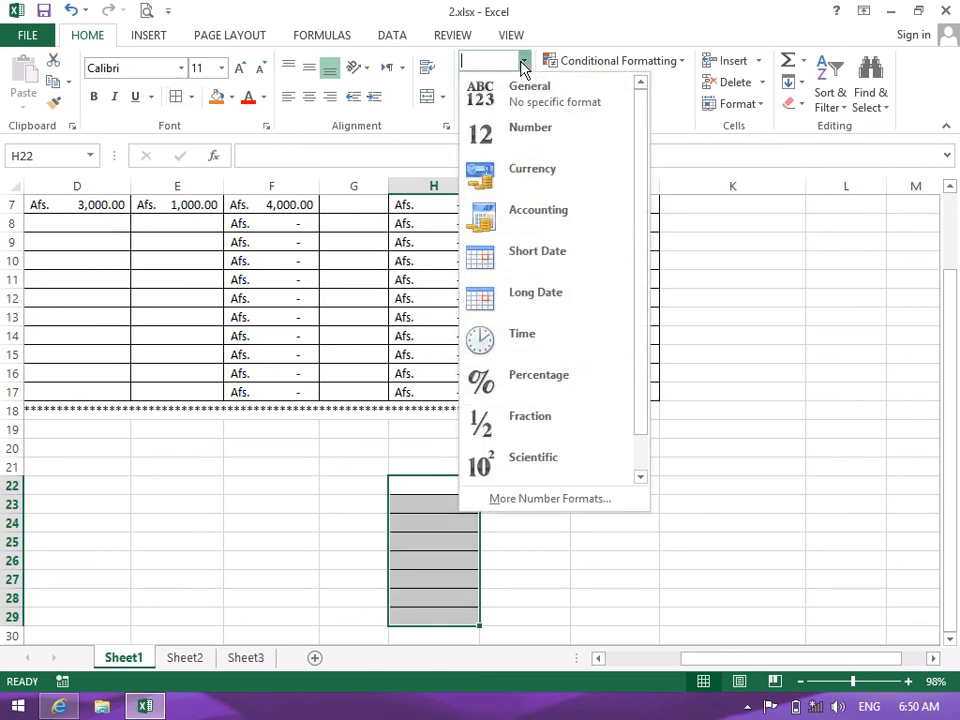
{"action": "left_click", "coordinate": [535, 427]}
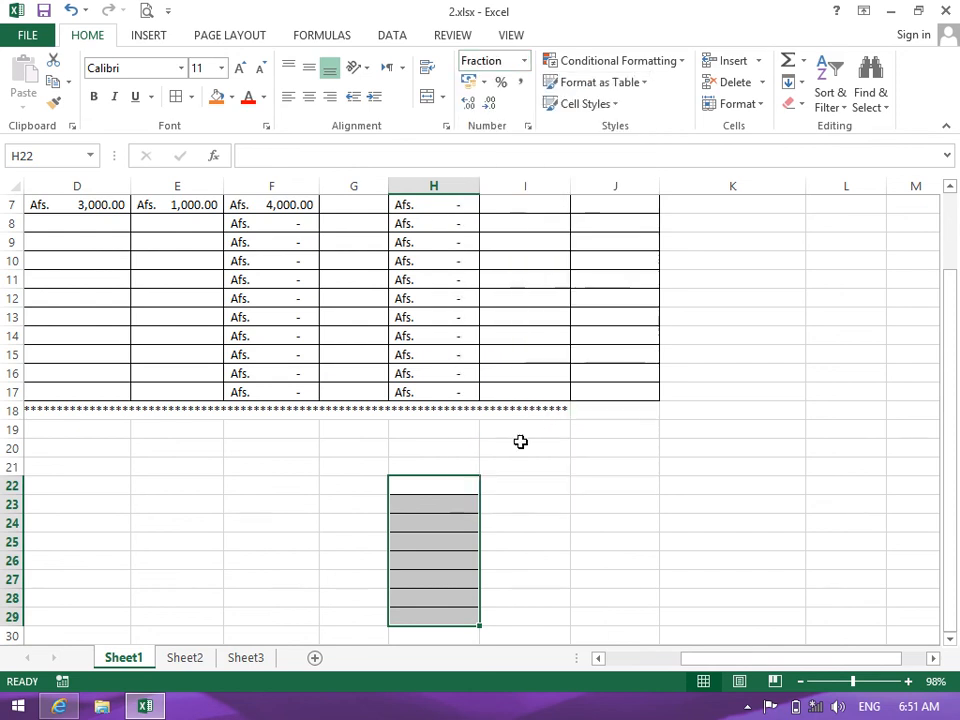
{"action": "left_click", "coordinate": [447, 482]}
Enter 1/5, 2/10, 1/3, 1/23 and 1/10 down H22:H26, shown as fractions
{"action": "type", "text": "1/5"}
{"action": "key", "text": "ctrl+Return"}
{"action": "key", "text": "Return"}
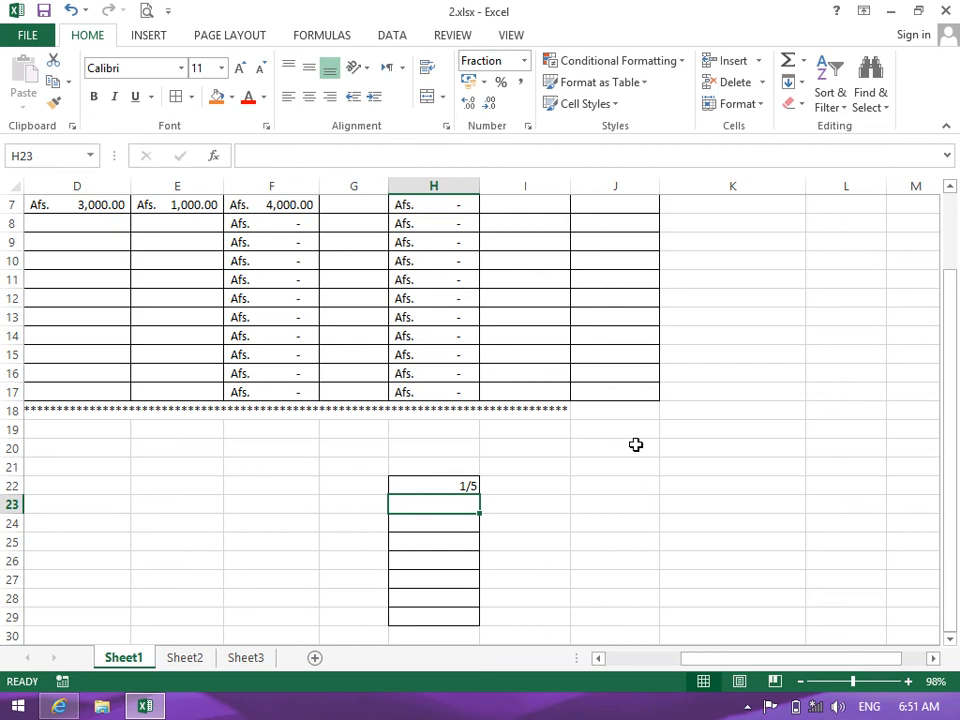
{"action": "type", "text": "2/10"}
{"action": "key", "text": "Return"}
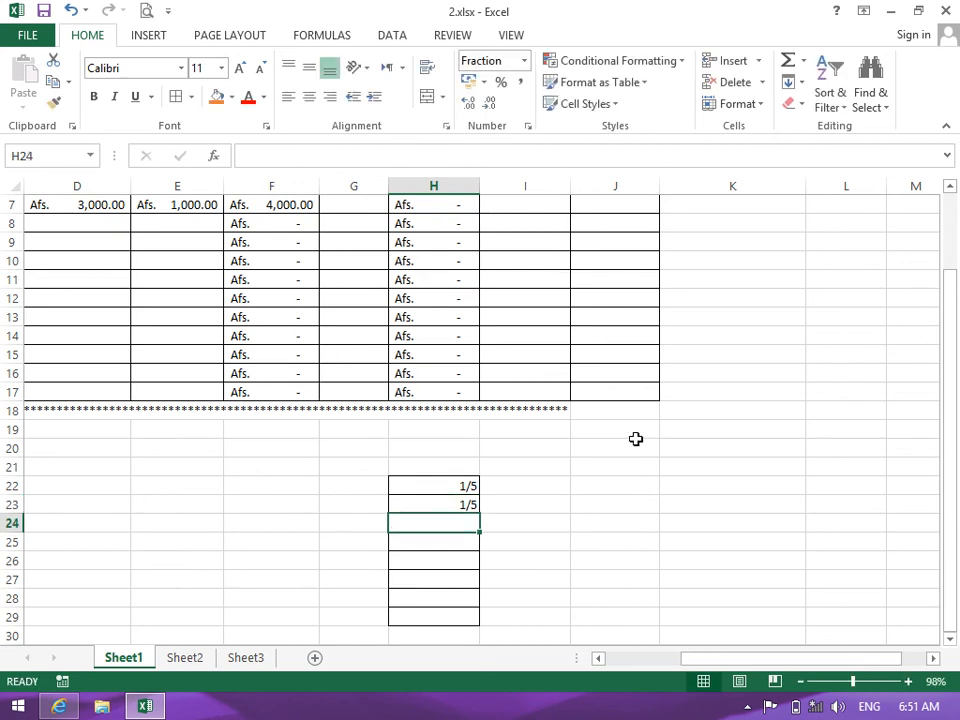
{"action": "type", "text": "1/3"}
{"action": "key", "text": "Return"}
{"action": "type", "text": "1/23"}
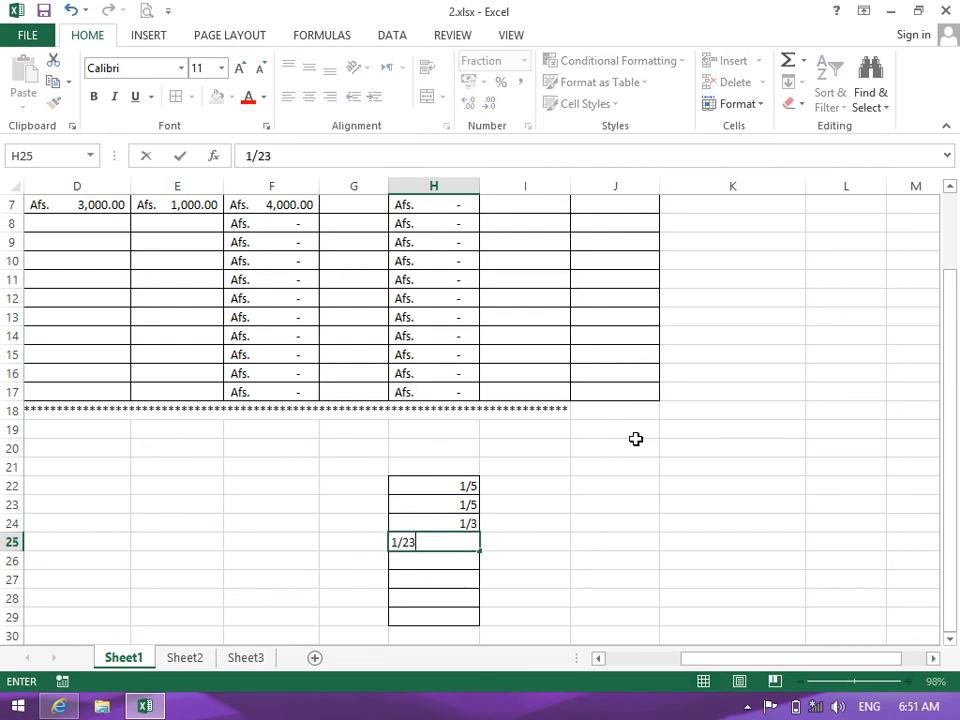
{"action": "key", "text": "Return"}
{"action": "type", "text": "1/10"}
{"action": "key", "text": "Return"}
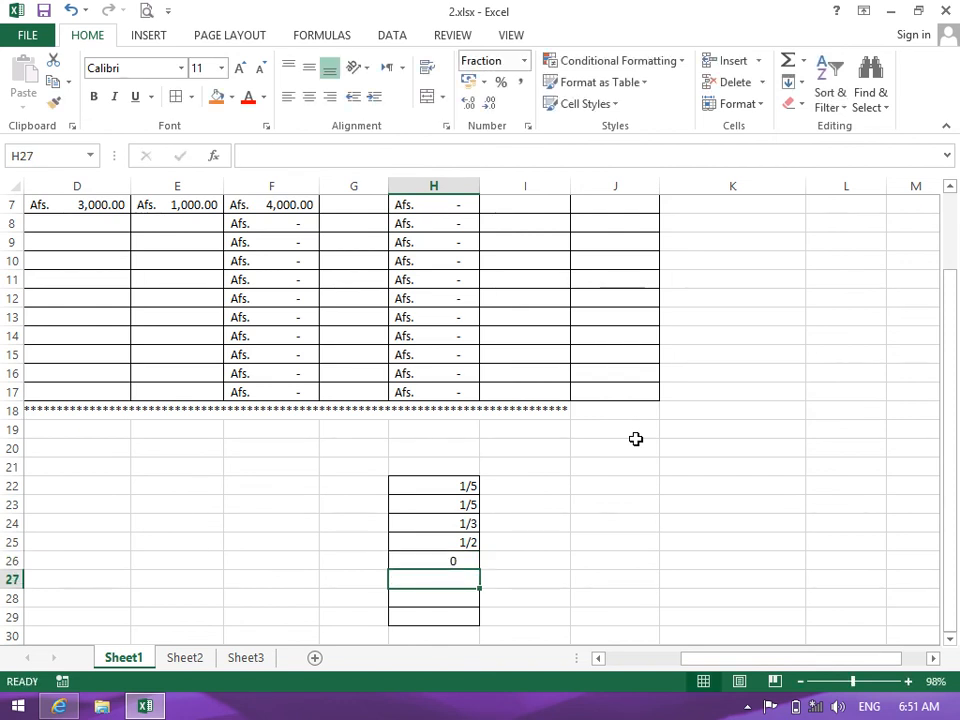
Centre the fractions in H22:H29, clear them, then restore them with Ctrl+V
{"action": "left_click_drag", "start_coordinate": [470, 489], "coordinate": [464, 620]}
{"action": "key", "text": "ctrl+c"}
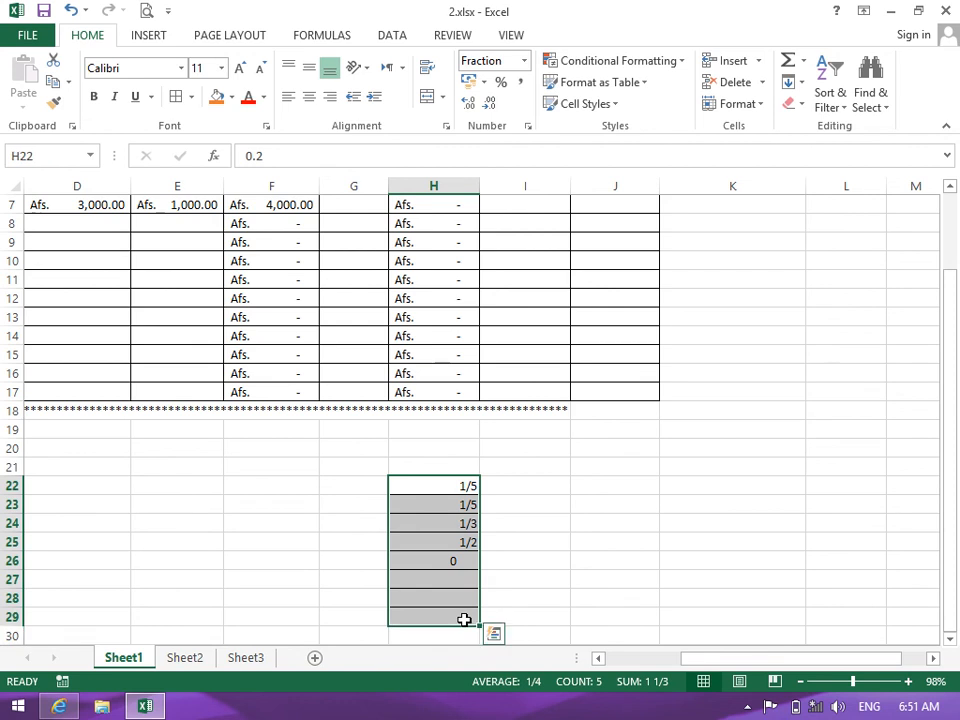
{"action": "left_click", "coordinate": [309, 97]}
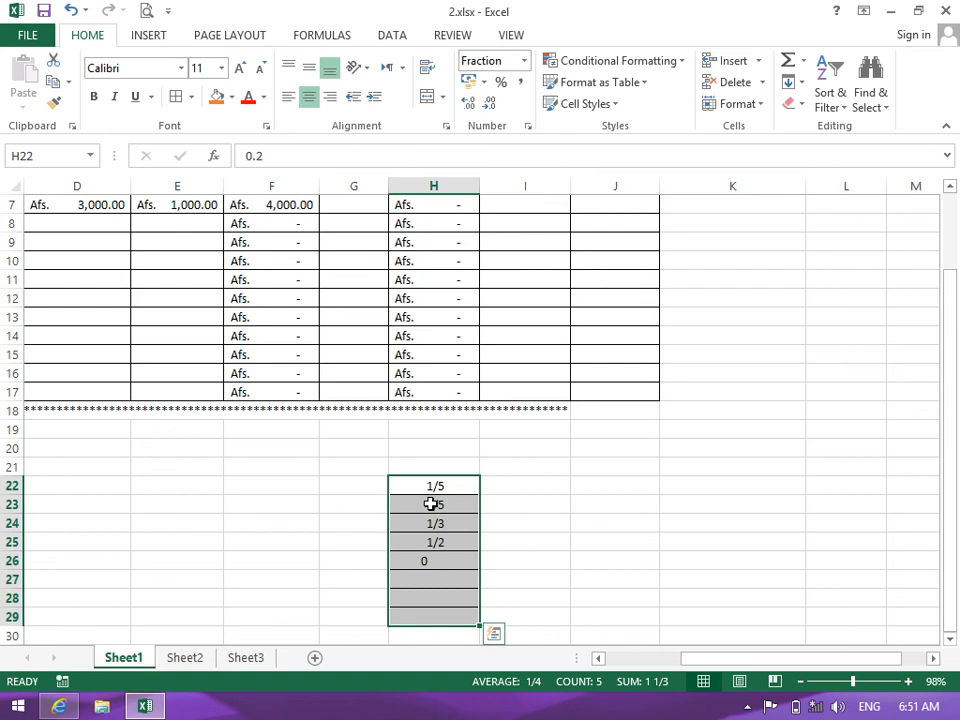
{"action": "key", "text": "Delete"}
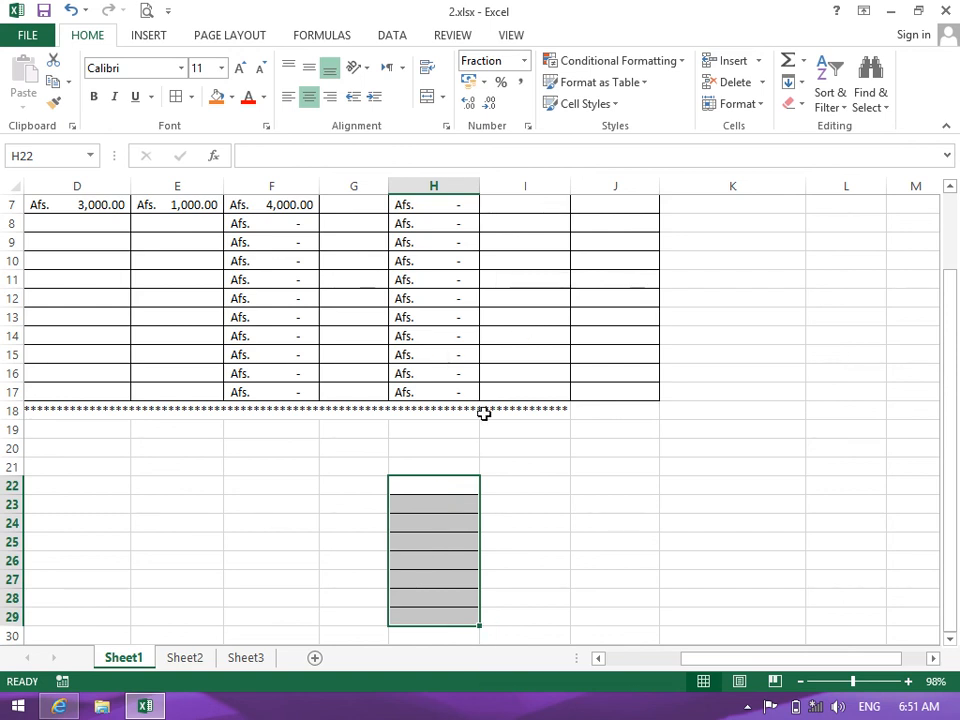
{"action": "key", "text": "ctrl+v"}
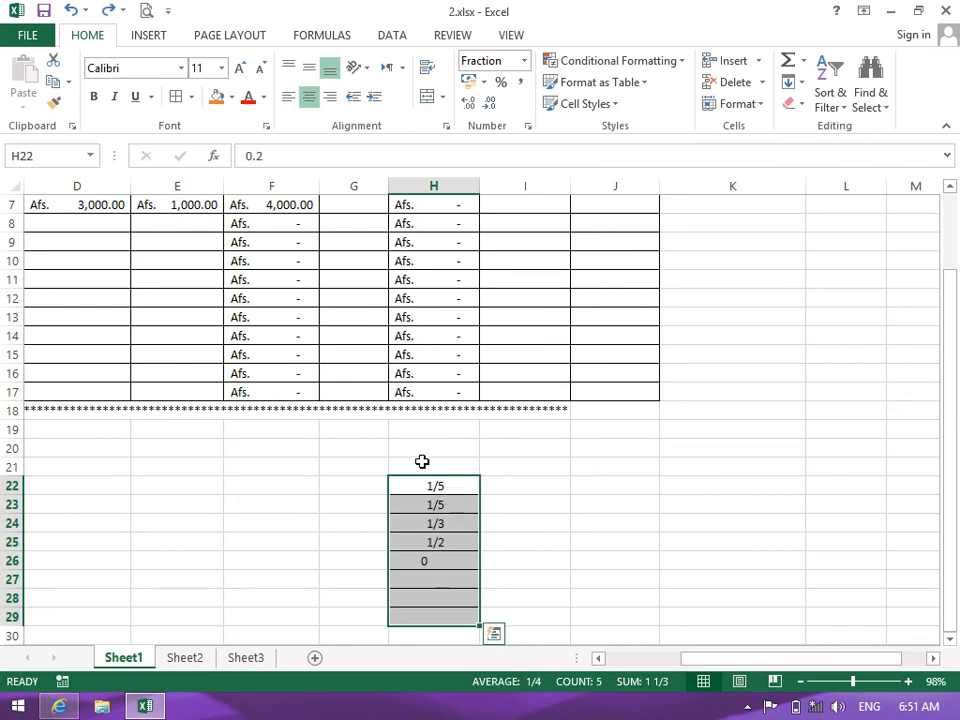
{"action": "key", "text": "super"}
Launch Paint from the Start search and draw a short horizontal fraction bar
{"action": "type", "text": "MS"}
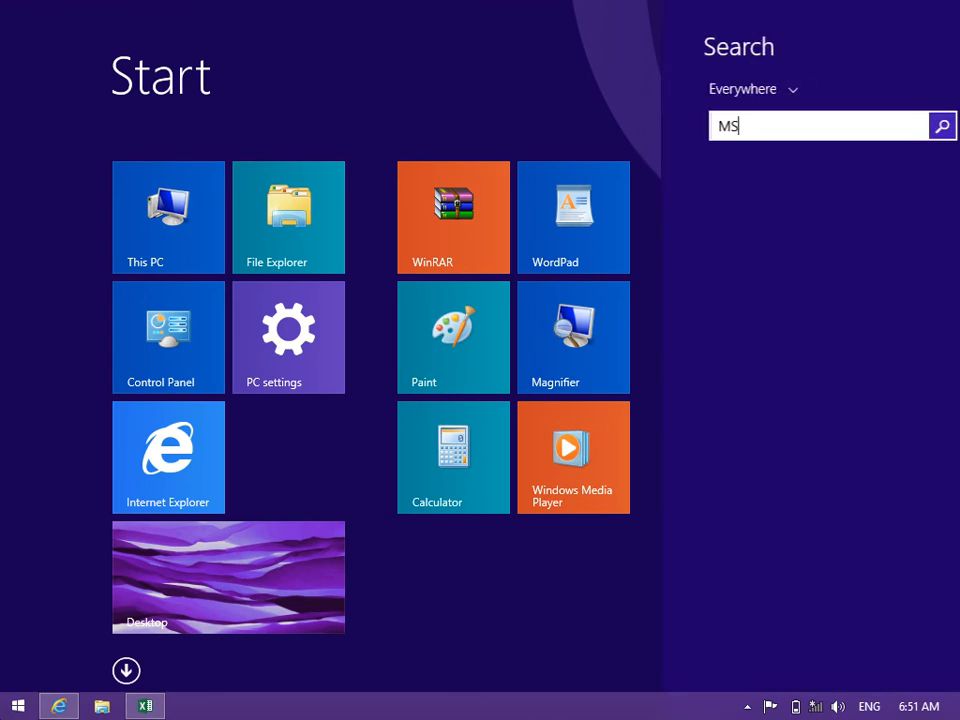
{"action": "key", "text": "Down"}
{"action": "key", "text": "Return"}
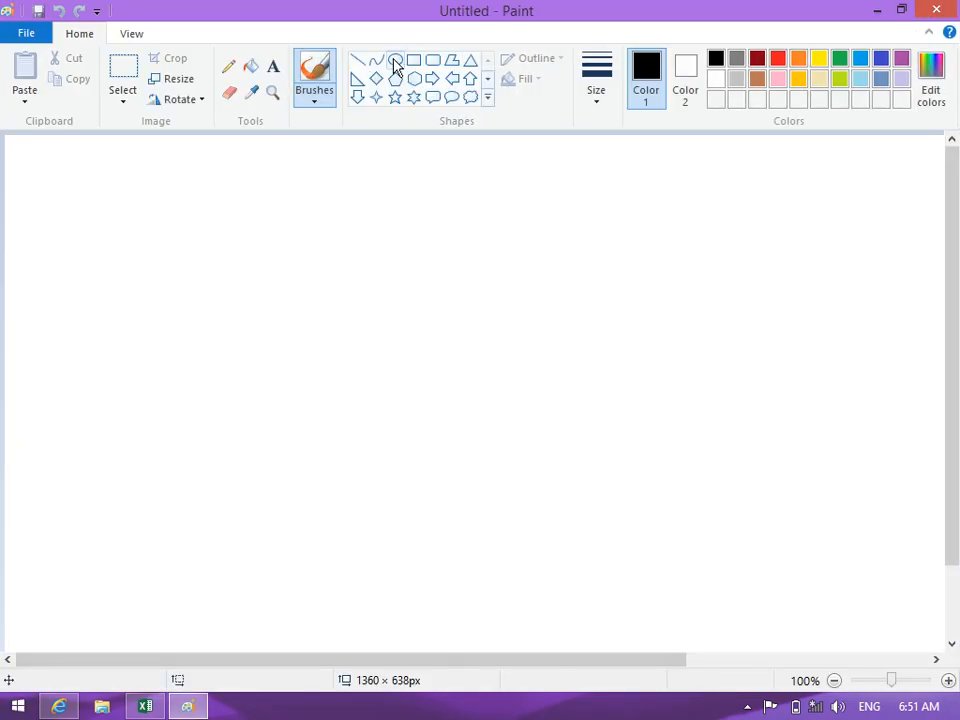
{"action": "left_click", "coordinate": [360, 68]}
{"action": "left_click_drag", "start_coordinate": [321, 260], "coordinate": [413, 260]}
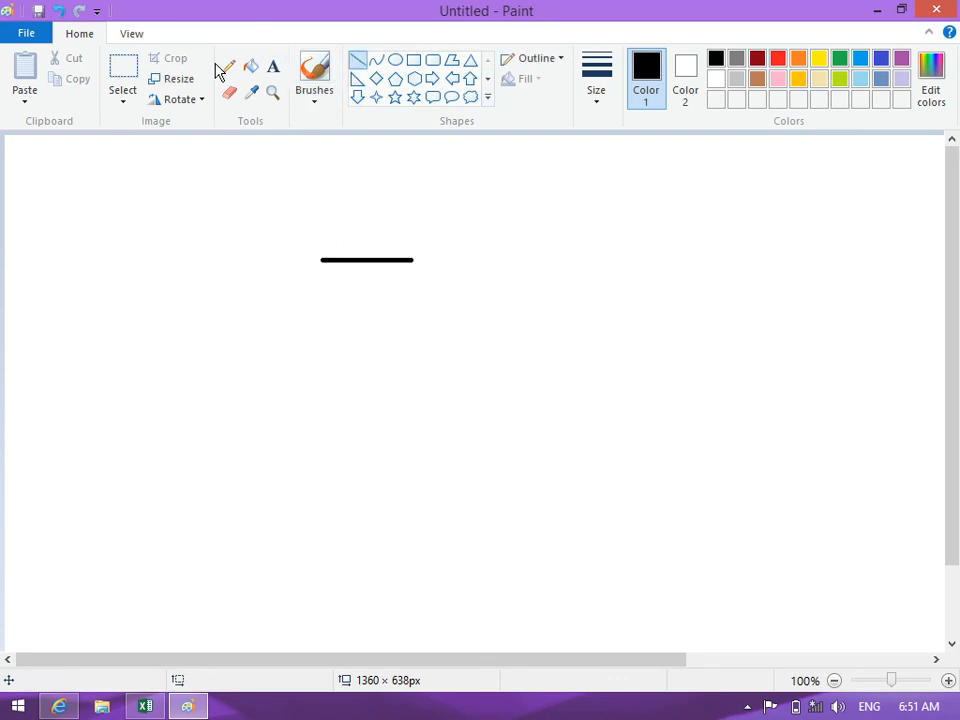
Place a text 1 above the bar and a 5 below it
{"action": "left_click", "coordinate": [273, 66]}
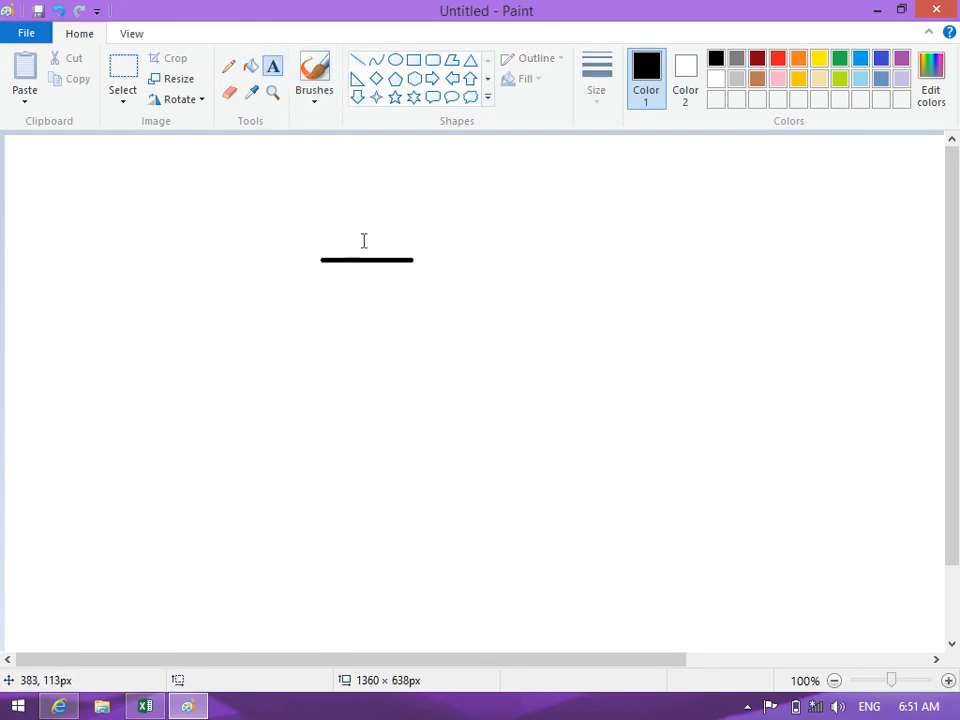
{"action": "left_click", "coordinate": [364, 240]}
{"action": "type", "text": "1"}
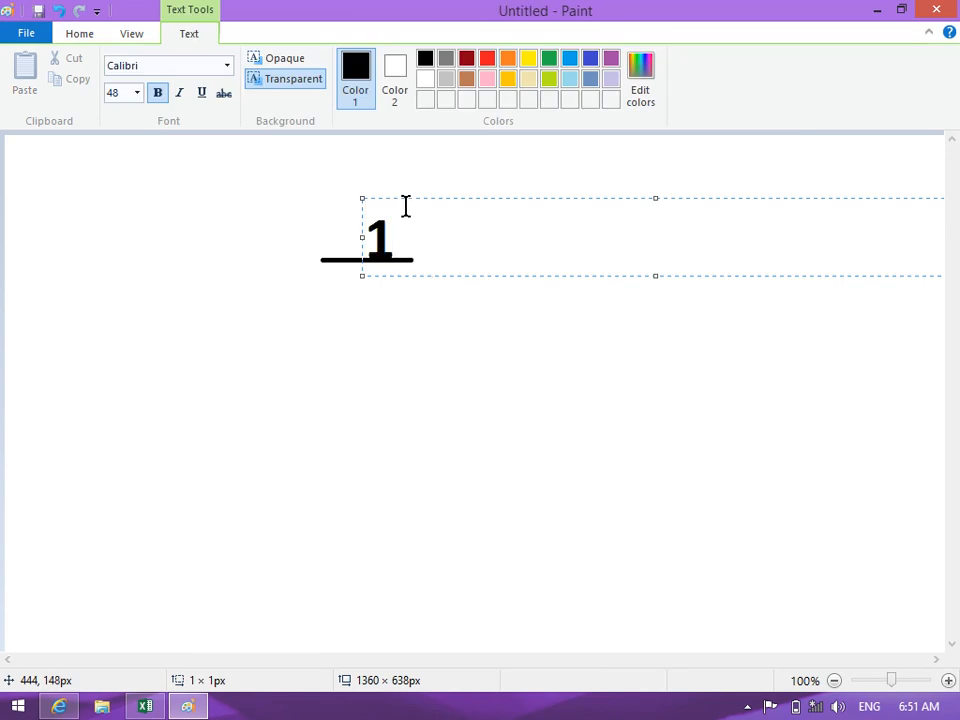
{"action": "left_click_drag", "start_coordinate": [405, 197], "coordinate": [388, 193]}
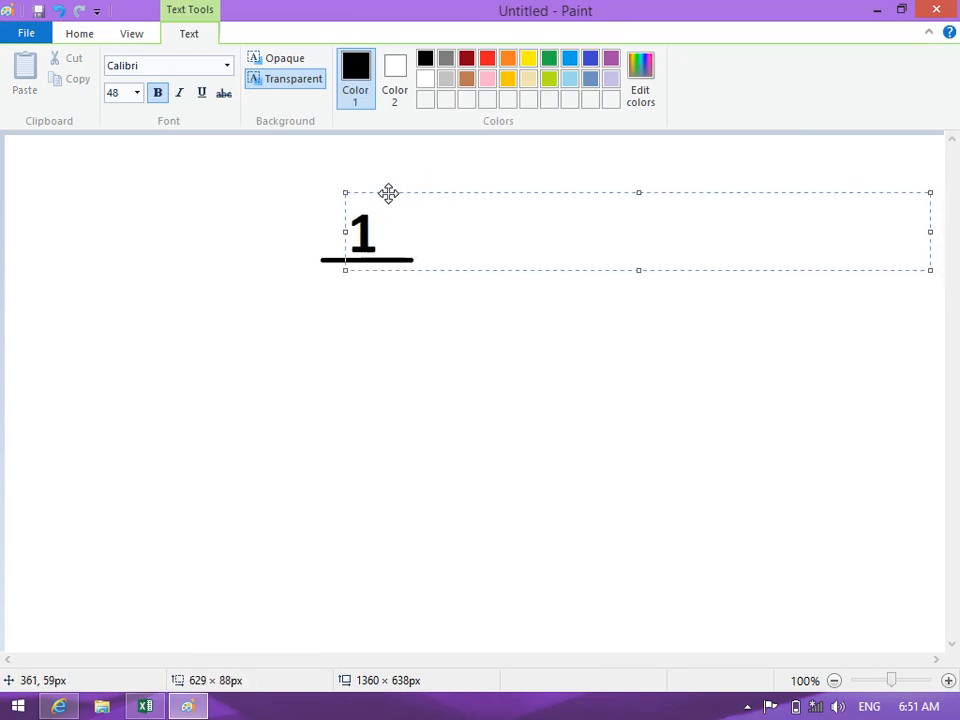
{"action": "left_click", "coordinate": [351, 302]}
{"action": "left_click", "coordinate": [354, 237]}
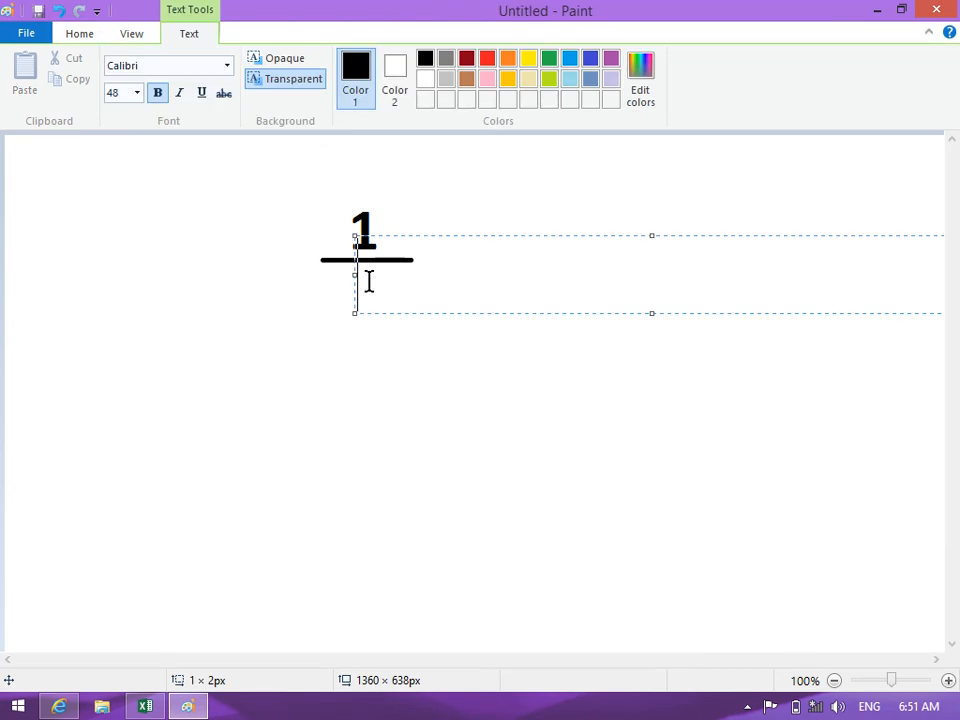
{"action": "type", "text": "5"}
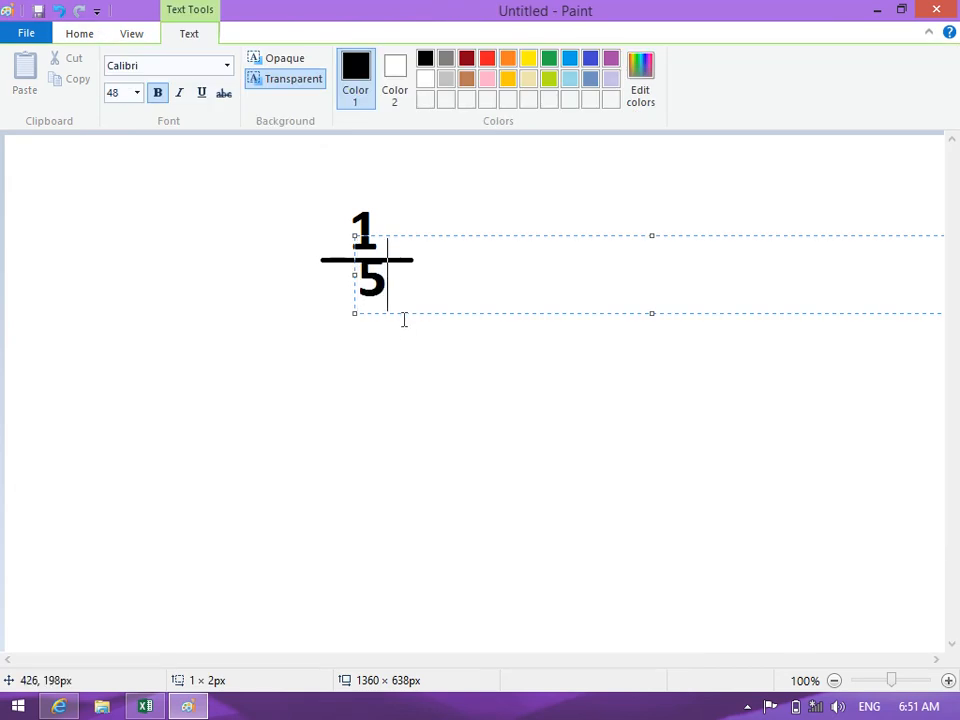
{"action": "left_click_drag", "start_coordinate": [407, 315], "coordinate": [404, 323]}
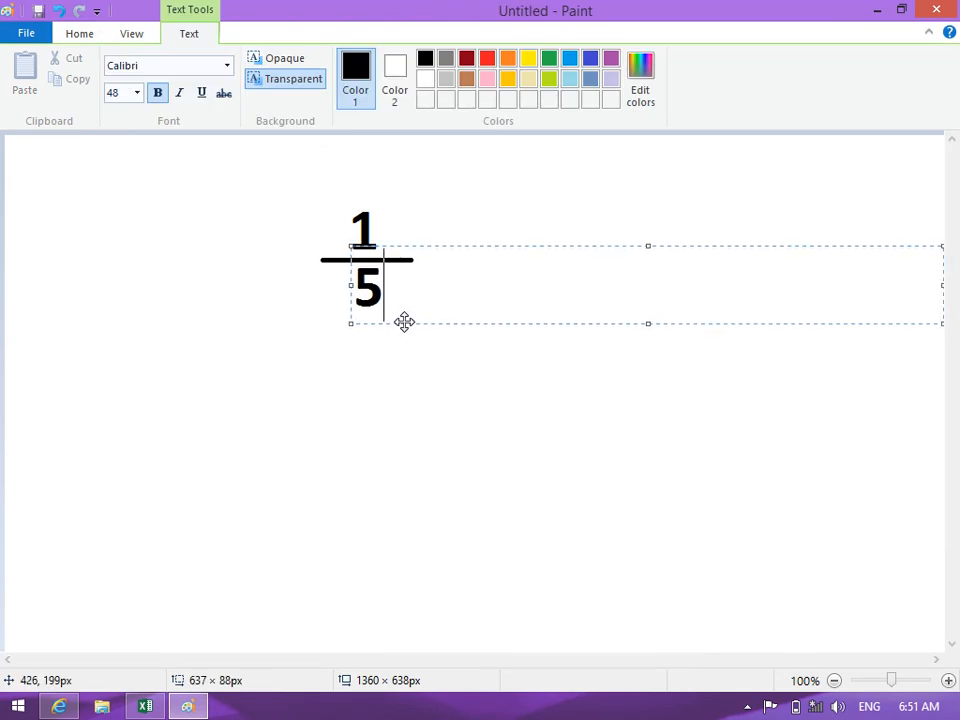
{"action": "left_click", "coordinate": [407, 351]}
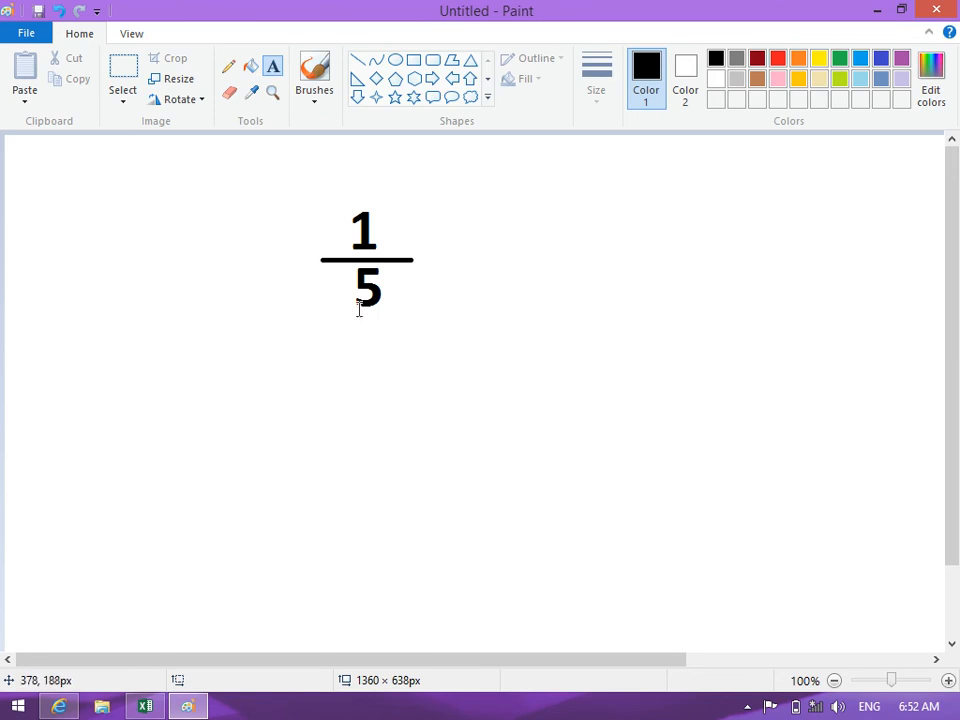
{"action": "left_click", "coordinate": [229, 66]}
Hand-draw extra characters beside the fraction with a heavier pencil, then return to Excel
{"action": "left_click", "coordinate": [595, 90]}
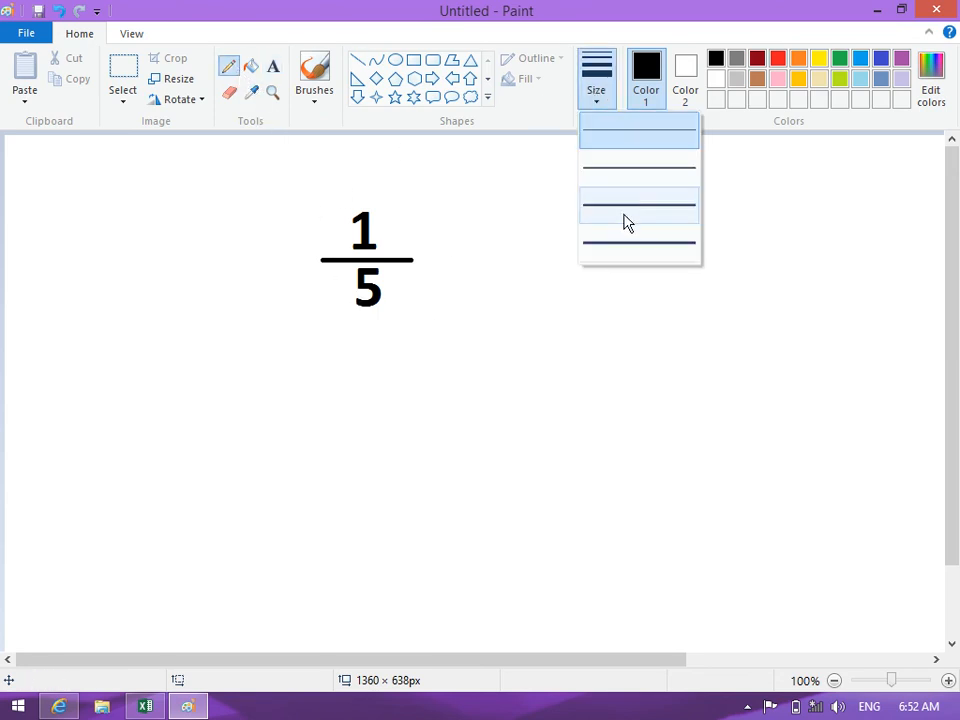
{"action": "left_click", "coordinate": [628, 214]}
{"action": "mouse_move", "coordinate": [332, 196]}
{"action": "left_mouse_down"}
{"action": "mouse_move", "coordinate": [477, 273]}
{"action": "mouse_move", "coordinate": [274, 268]}
{"action": "mouse_move", "coordinate": [337, 196]}
{"action": "left_mouse_up"}
{"action": "left_click_drag", "start_coordinate": [480, 293], "coordinate": [550, 289]}
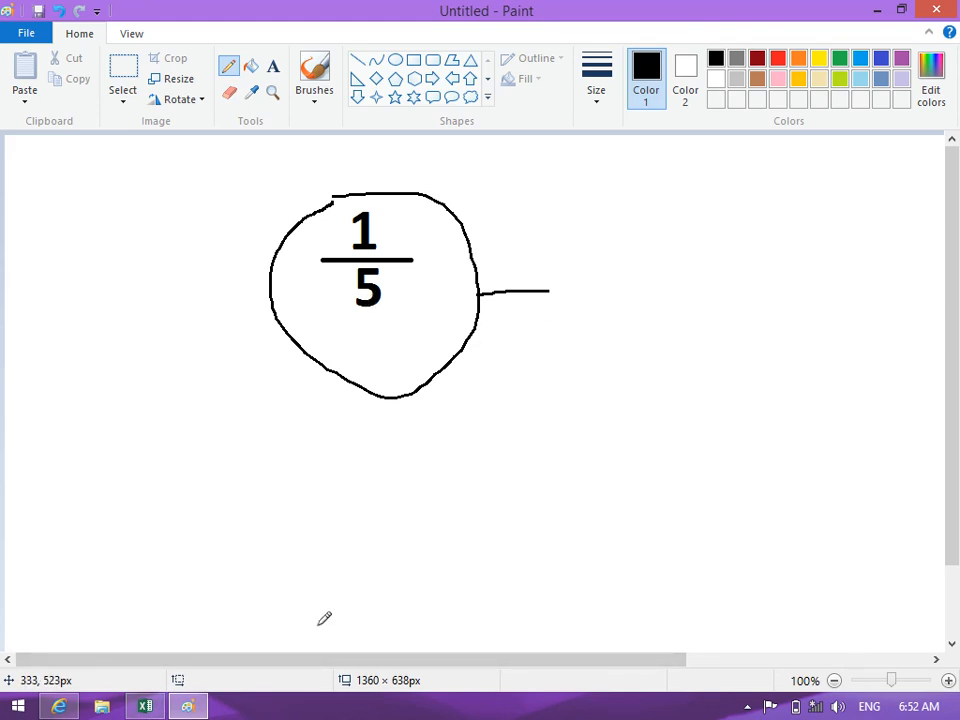
{"action": "mouse_move", "coordinate": [565, 322]}
{"action": "left_mouse_down"}
{"action": "mouse_move", "coordinate": [581, 343]}
{"action": "mouse_move", "coordinate": [600, 336]}
{"action": "mouse_move", "coordinate": [602, 373]}
{"action": "mouse_move", "coordinate": [575, 402]}
{"action": "mouse_move", "coordinate": [637, 397]}
{"action": "left_mouse_up"}
{"action": "left_click_drag", "start_coordinate": [646, 348], "coordinate": [652, 347]}
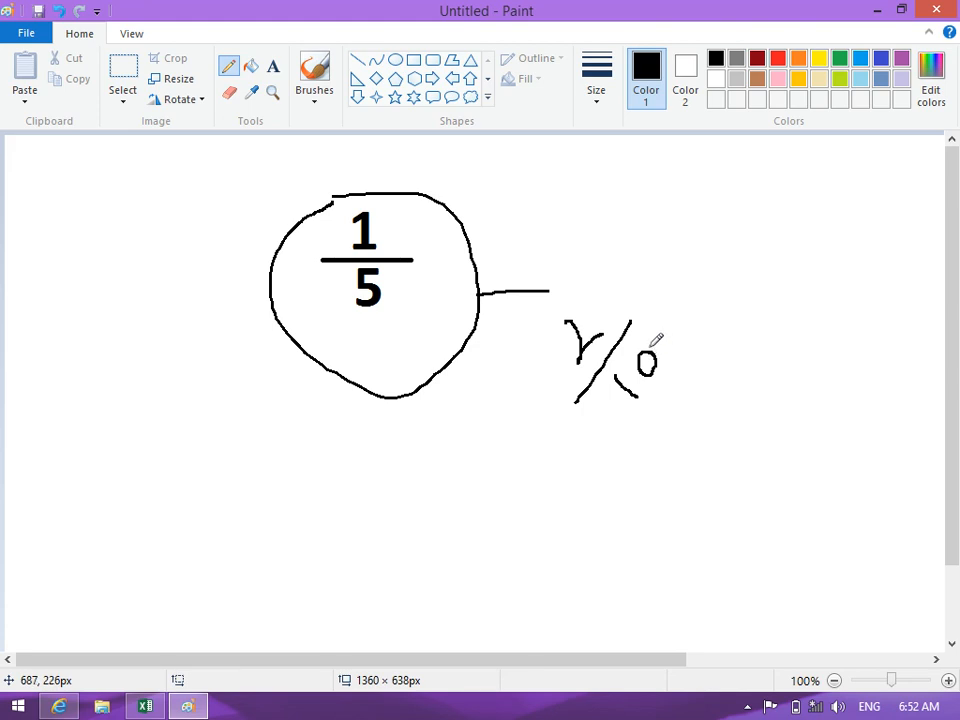
{"action": "mouse_move", "coordinate": [600, 277]}
{"action": "left_mouse_down"}
{"action": "mouse_move", "coordinate": [611, 276]}
{"action": "mouse_move", "coordinate": [664, 403]}
{"action": "mouse_move", "coordinate": [521, 343]}
{"action": "mouse_move", "coordinate": [610, 273]}
{"action": "left_mouse_up"}
{"action": "left_click", "coordinate": [158, 712]}
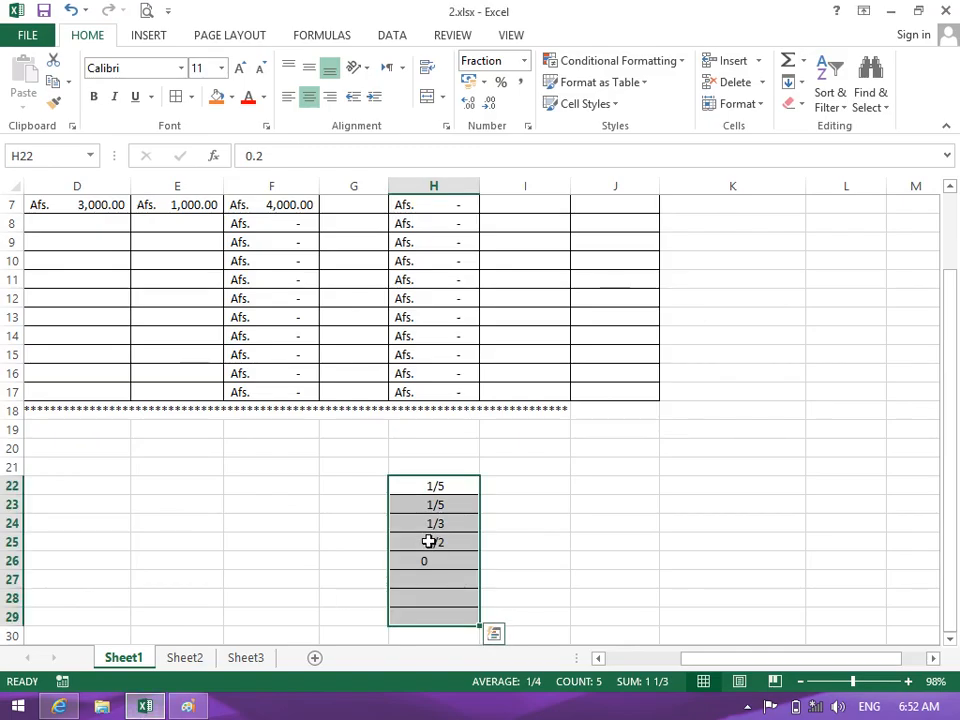
{"action": "left_click_drag", "start_coordinate": [430, 487], "coordinate": [433, 617]}
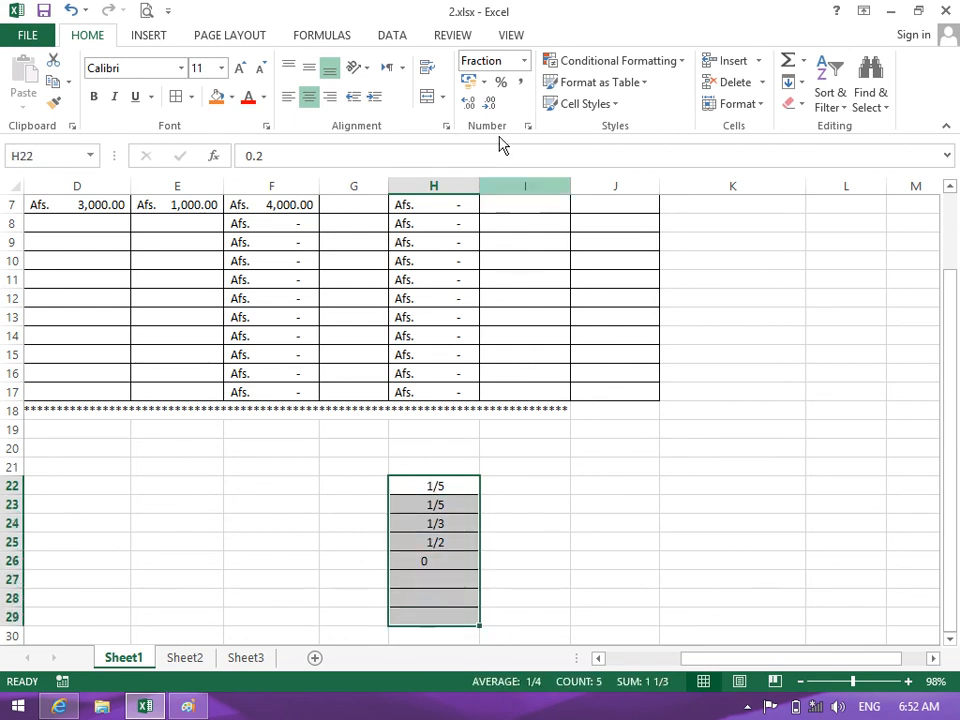
{"action": "left_click", "coordinate": [523, 62]}
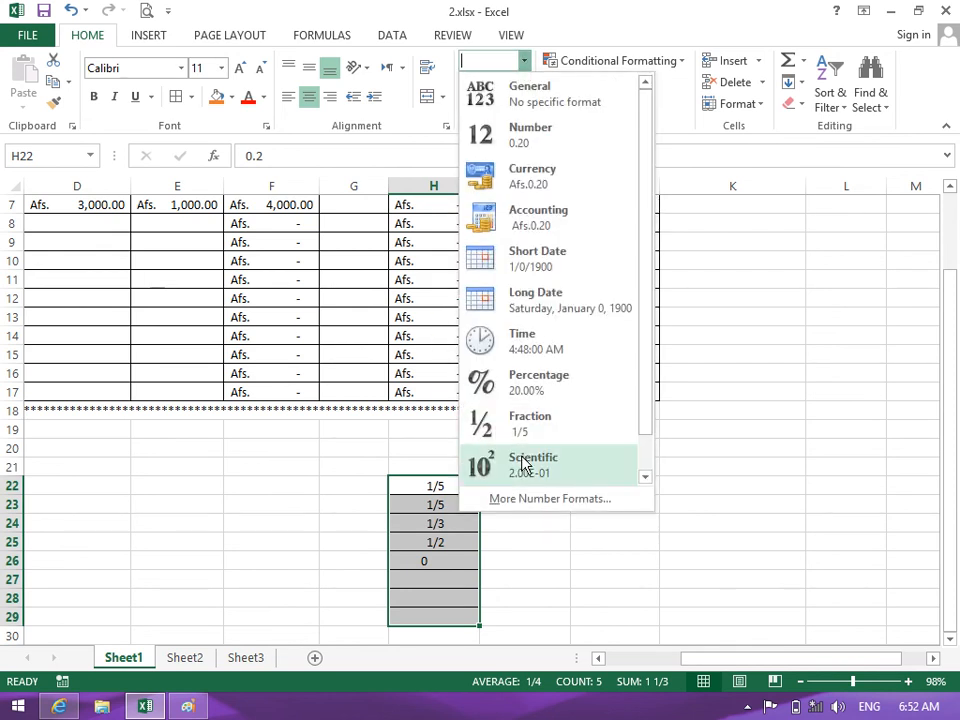
{"action": "key", "text": "Escape"}
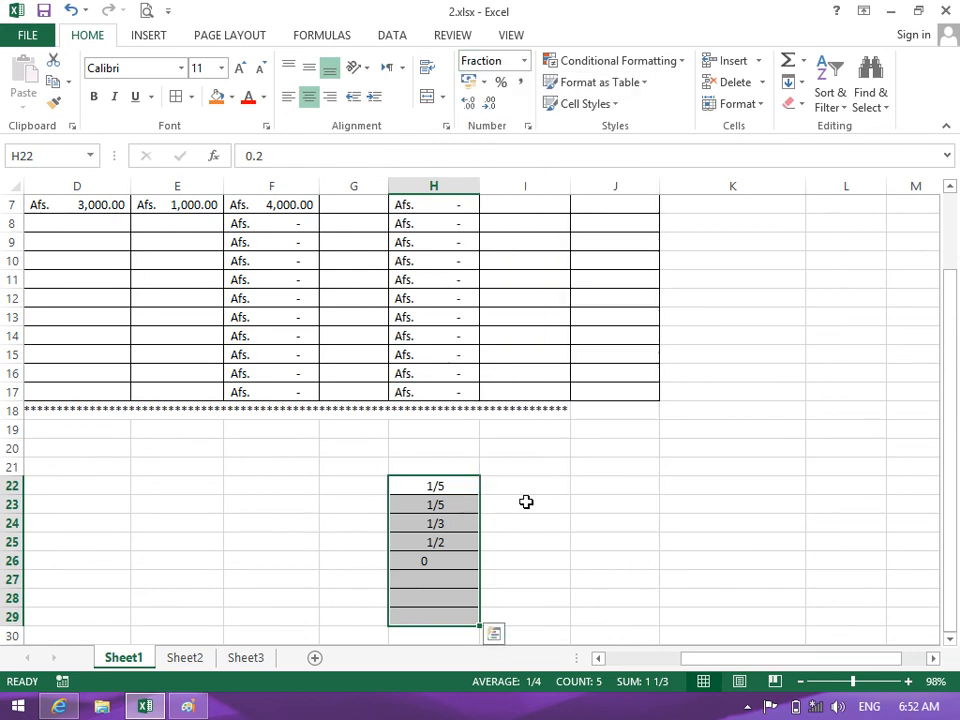
{"action": "left_click", "coordinate": [663, 507]}
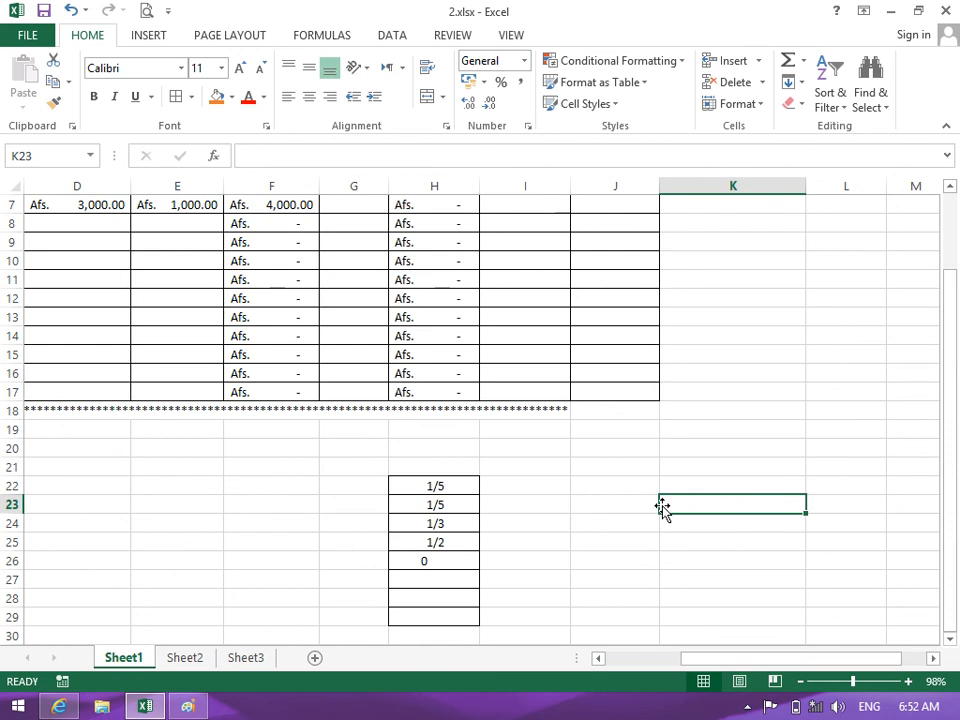
Enter 2000 in K23 and format it as Scientific with no decimals, reading 2E+03
{"action": "type", "text": "2000"}
{"action": "key", "text": "Return"}
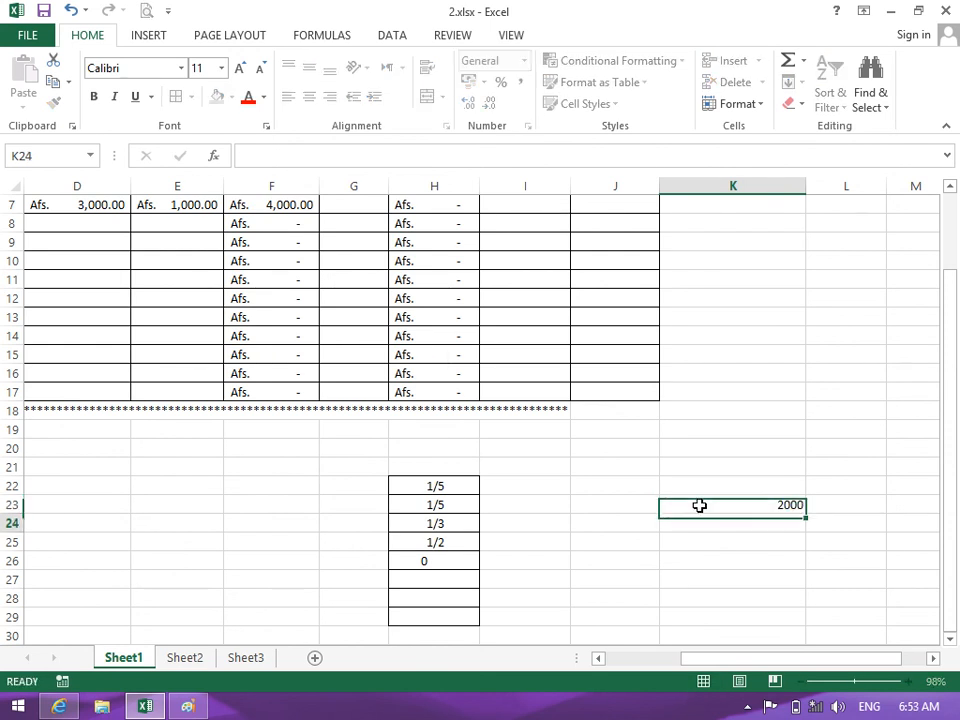
{"action": "left_click", "coordinate": [703, 501]}
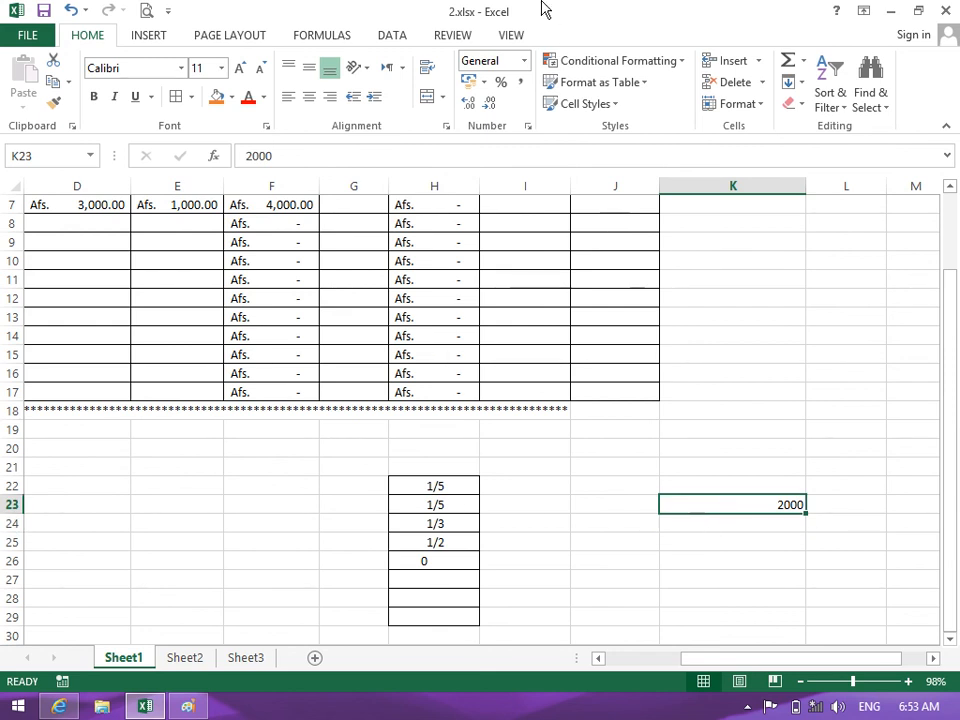
{"action": "left_click", "coordinate": [524, 60]}
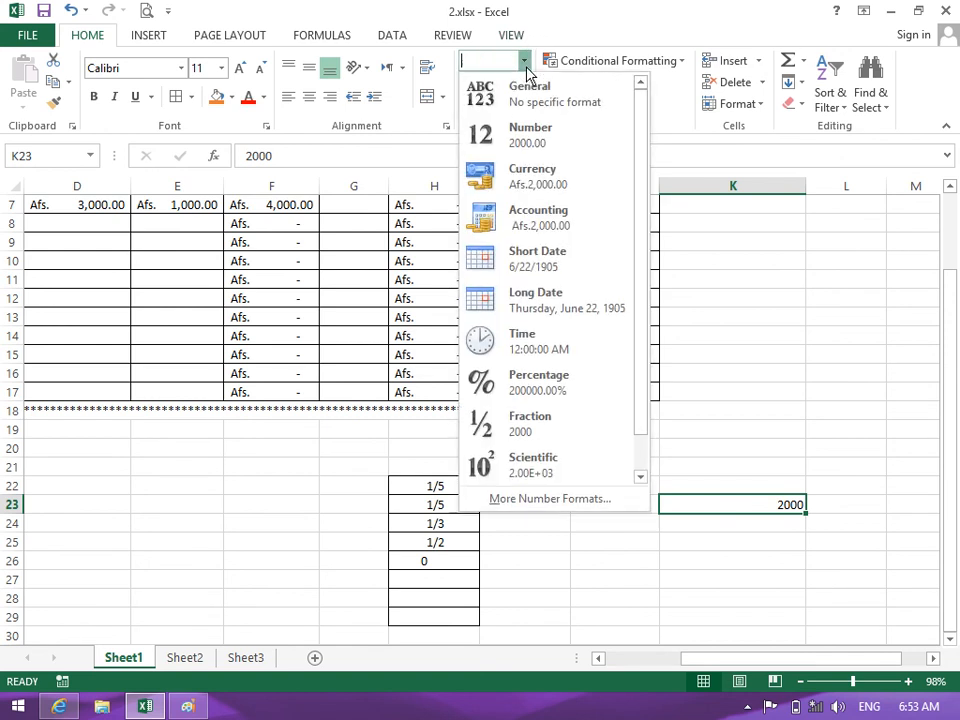
{"action": "left_click", "coordinate": [549, 461]}
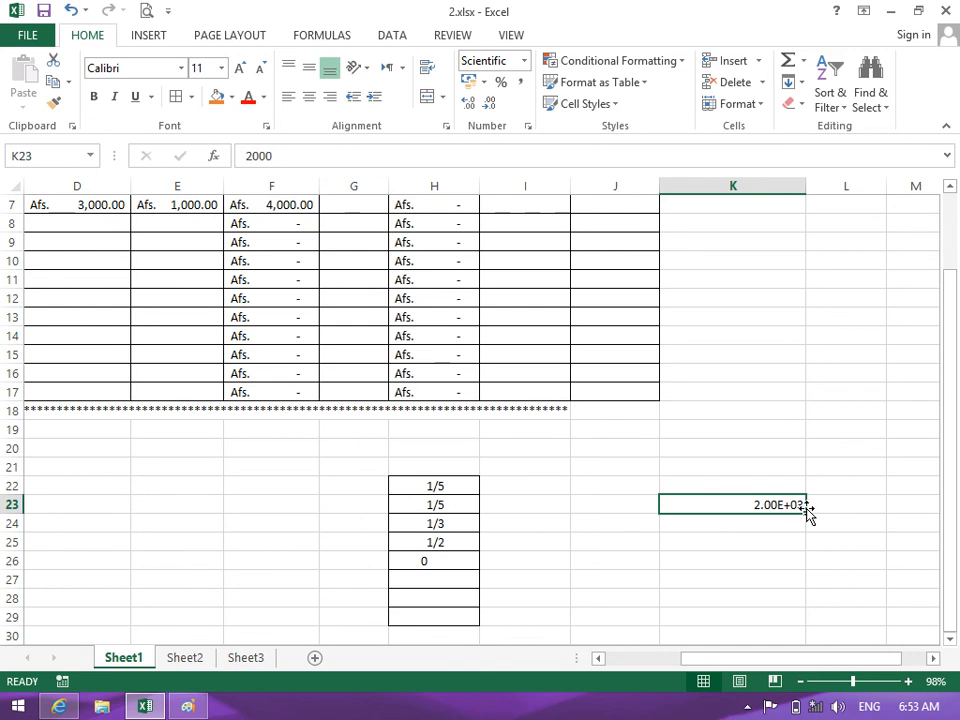
{"action": "double_click", "coordinate": [489, 106]}
Try an entry in K24, clear it, then reopen and close K23's number format list
{"action": "left_click", "coordinate": [767, 528]}
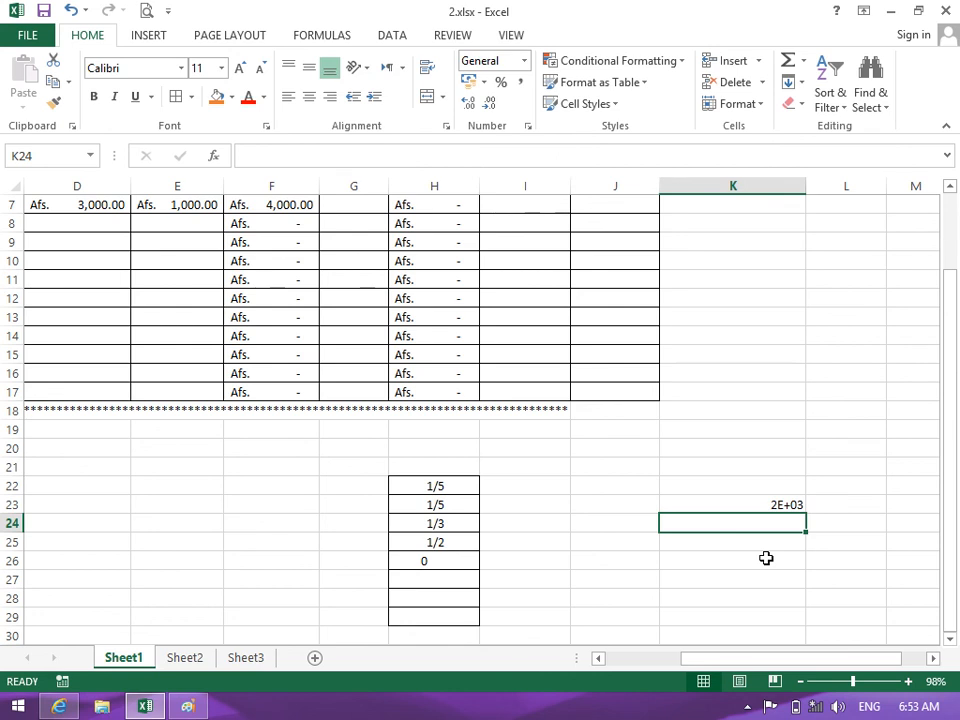
{"action": "type", "text": "21"}
{"action": "key", "text": "BackSpace"}
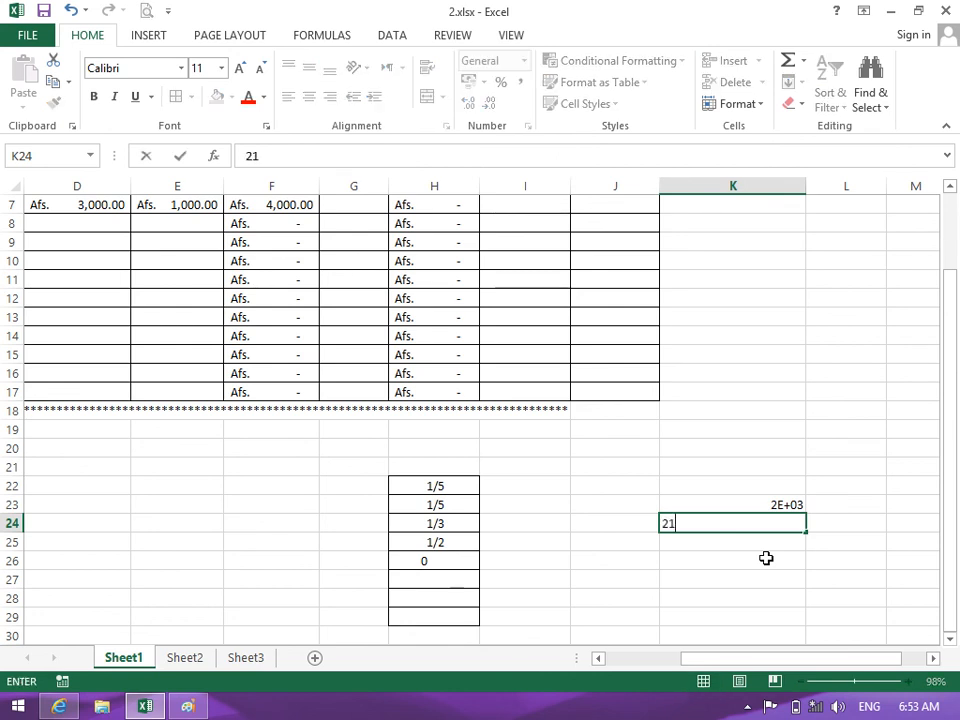
{"action": "type", "text": "000"}
{"action": "key", "text": "BackSpace"}
{"action": "key", "text": "BackSpace"}
{"action": "key", "text": "BackSpace"}
{"action": "key", "text": "Return"}
{"action": "key", "text": "Up"}
{"action": "key", "text": "Up"}
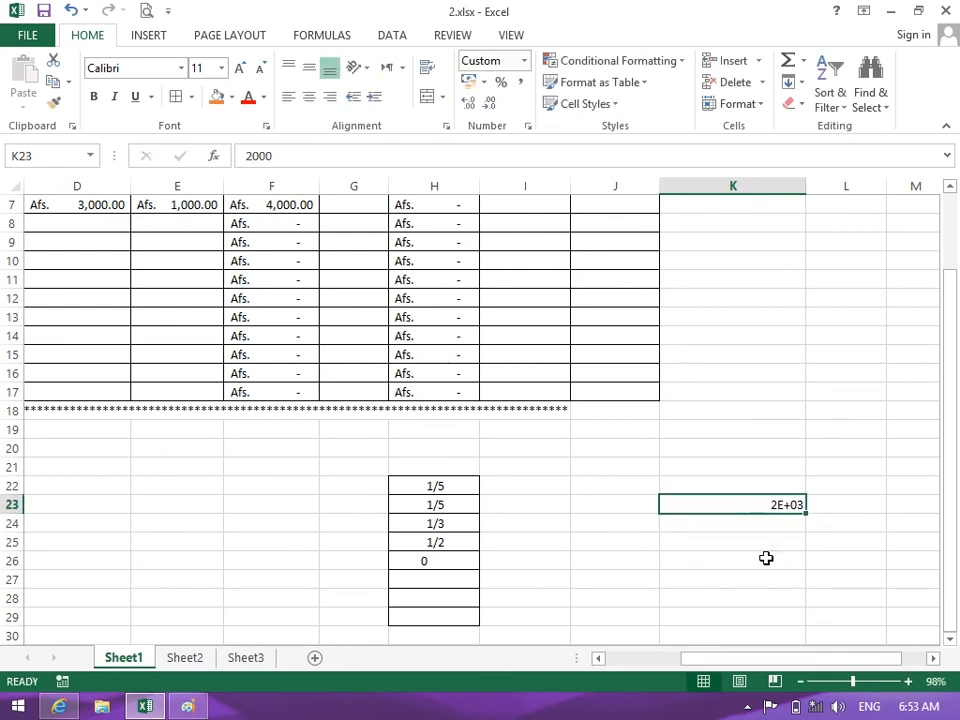
{"action": "left_click", "coordinate": [523, 61]}
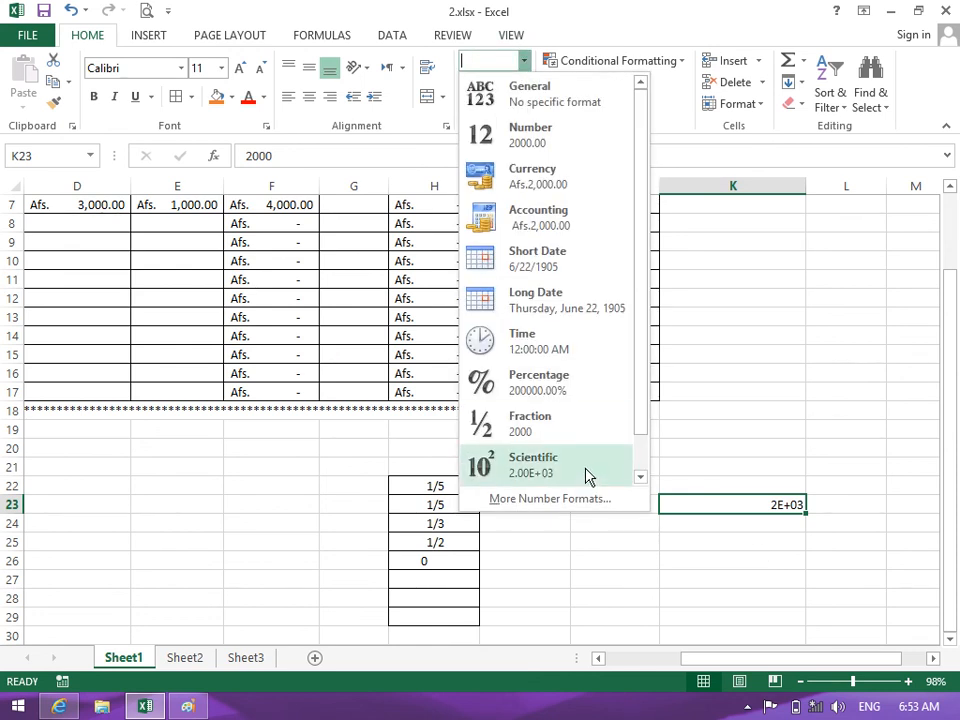
{"action": "left_click_drag", "start_coordinate": [638, 313], "coordinate": [647, 388]}
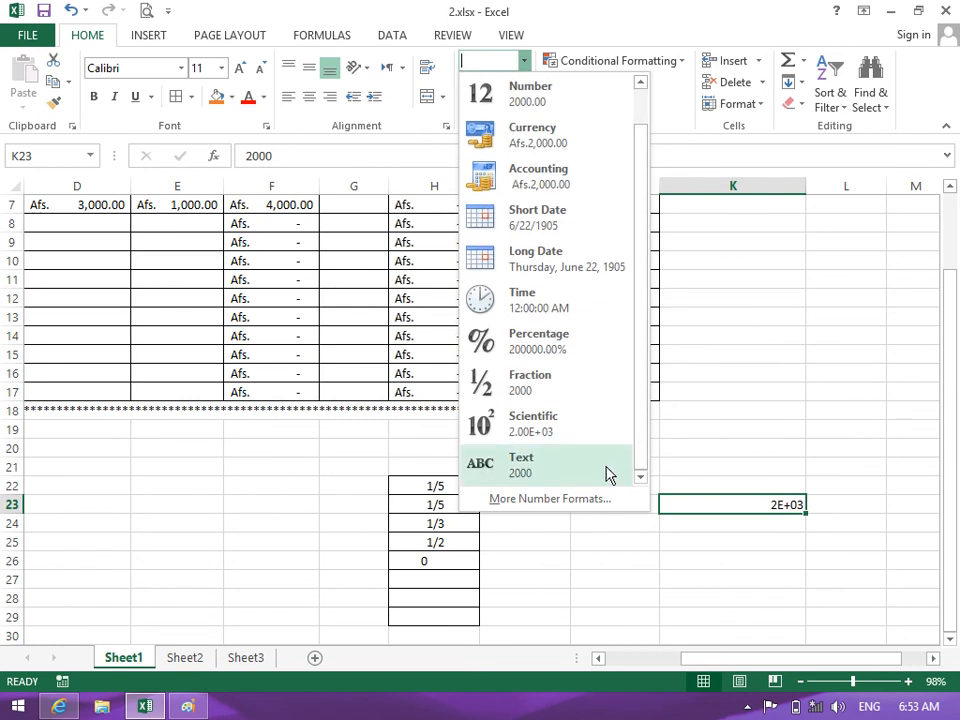
{"action": "left_click", "coordinate": [266, 516]}
Enter a phone number in E22, then clear the cell
{"action": "left_click", "coordinate": [208, 480]}
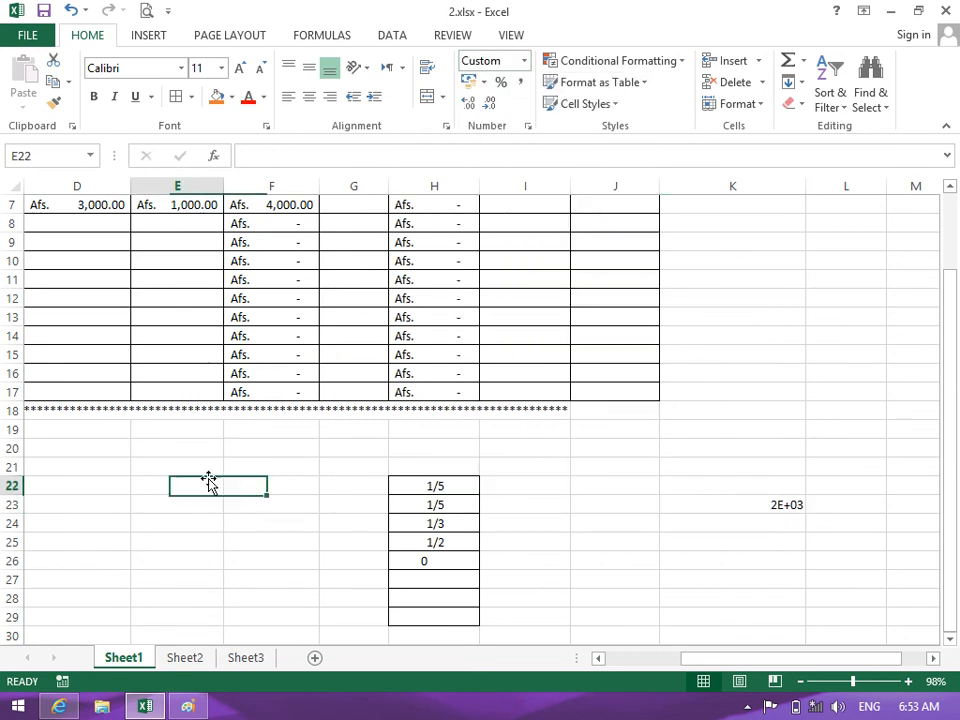
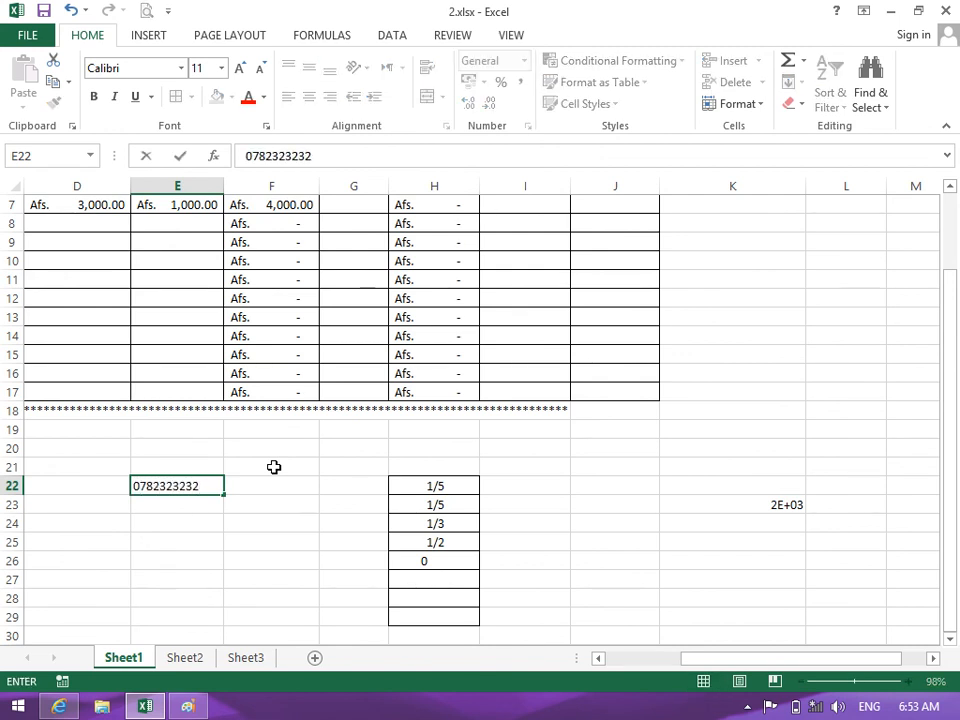
{"action": "key", "text": "Return"}
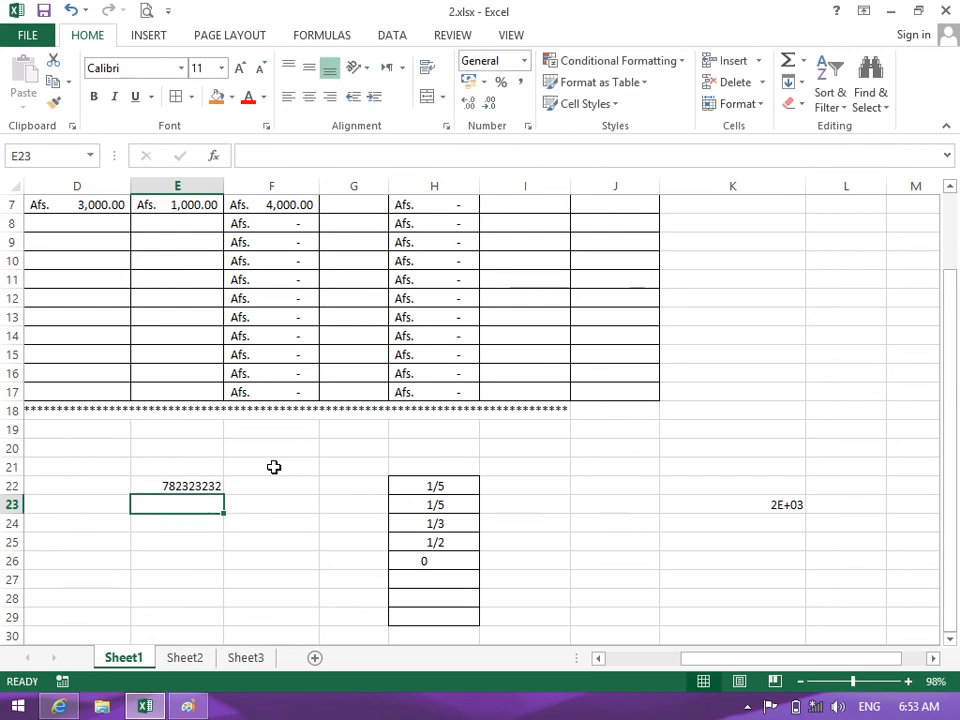
{"action": "key", "text": "Up"}
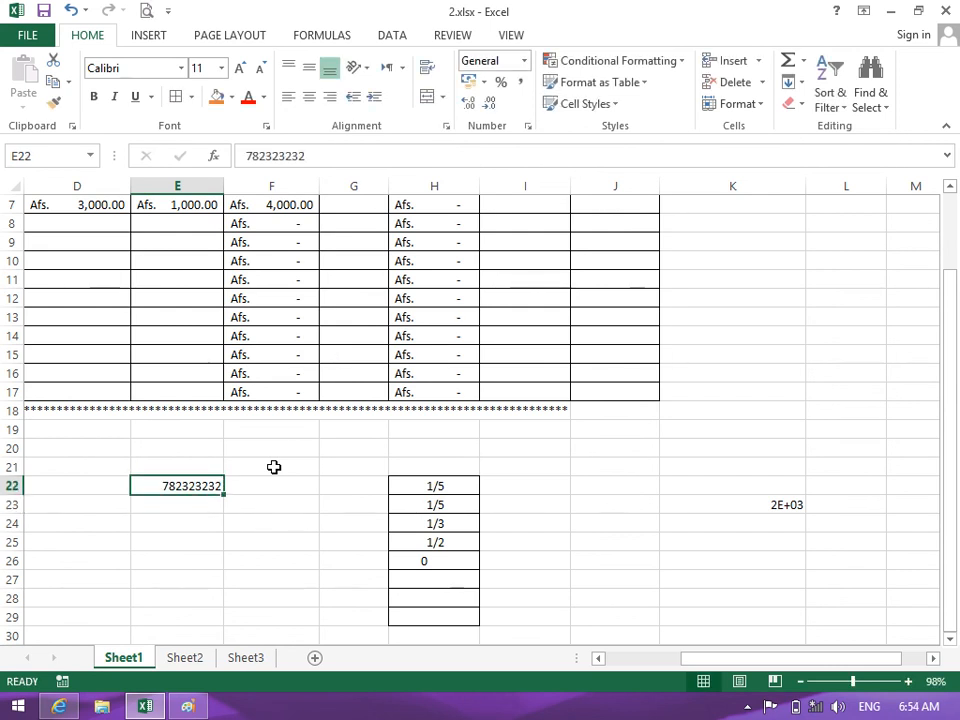
{"action": "key", "text": "Delete"}
Set E22 to Text format, test 0 and a leading-zero phone number, then clear it
{"action": "left_click", "coordinate": [523, 61]}
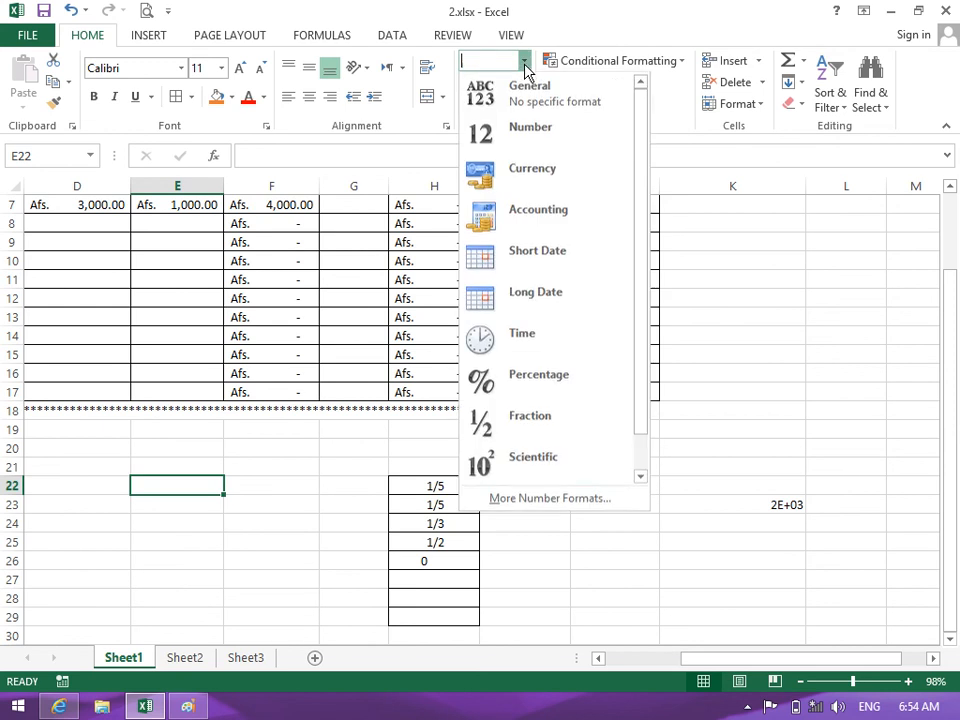
{"action": "scroll", "coordinate": [620, 420], "scroll_direction": "down", "scroll_amount": 1}
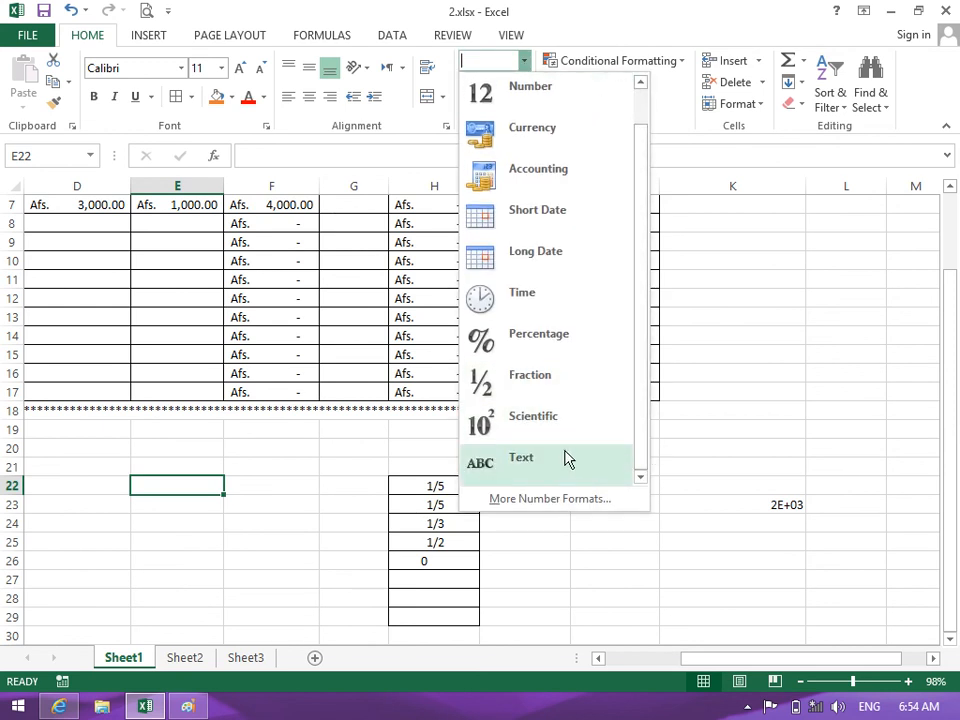
{"action": "left_click", "coordinate": [568, 456]}
{"action": "type", "text": "0"}
{"action": "key", "text": "Return"}
{"action": "key", "text": "Up"}
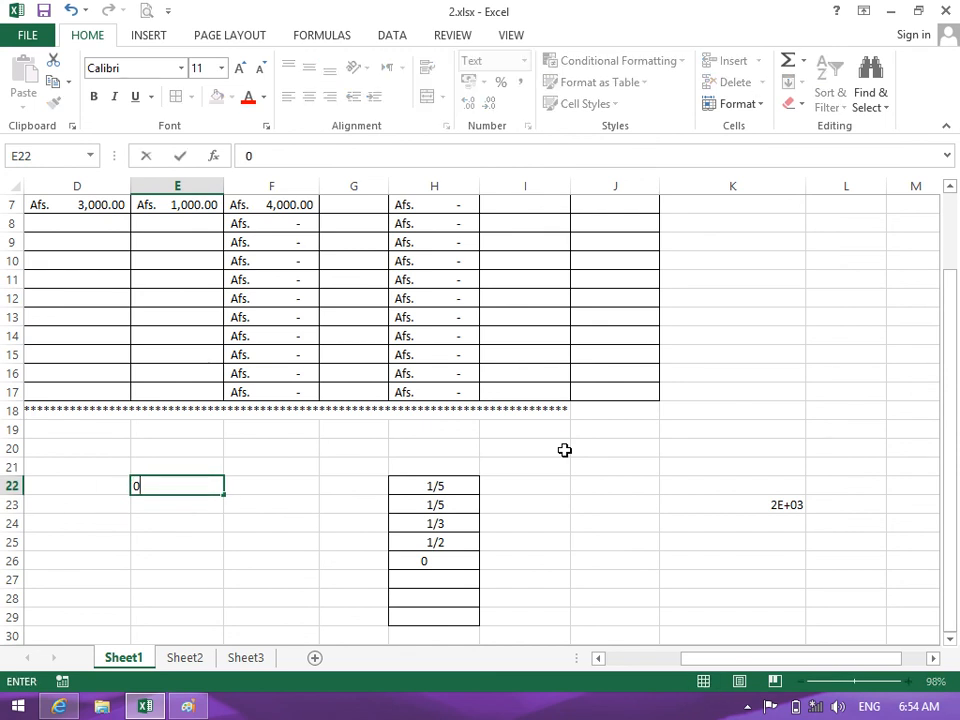
{"action": "key", "text": "Return"}
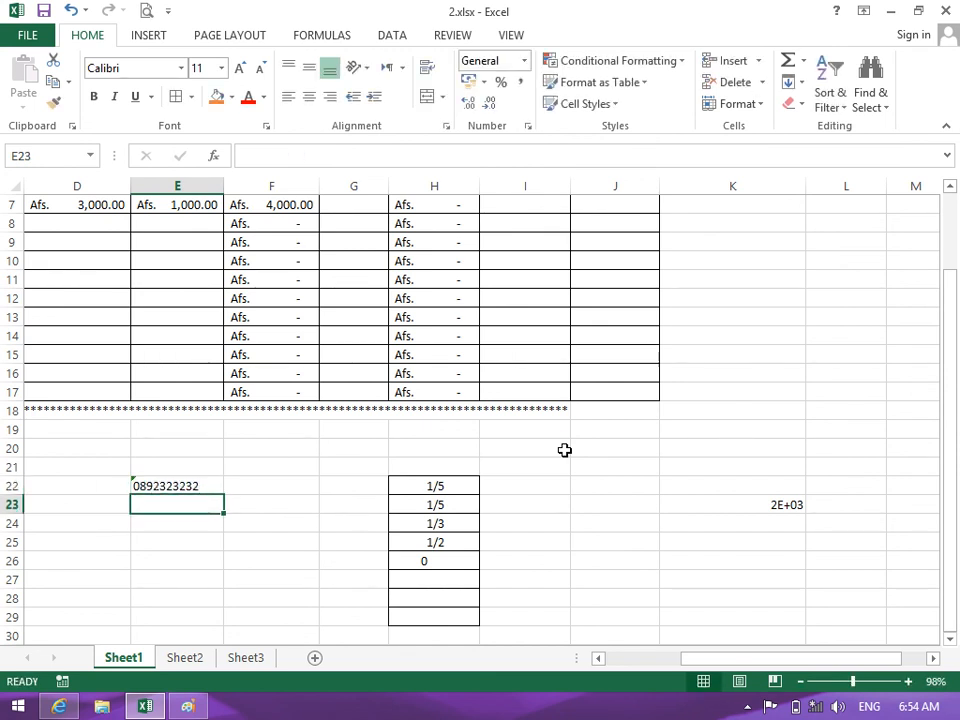
{"action": "key", "text": "Down"}
{"action": "key", "text": "Up"}
{"action": "key", "text": "Up"}
{"action": "key", "text": "Delete"}
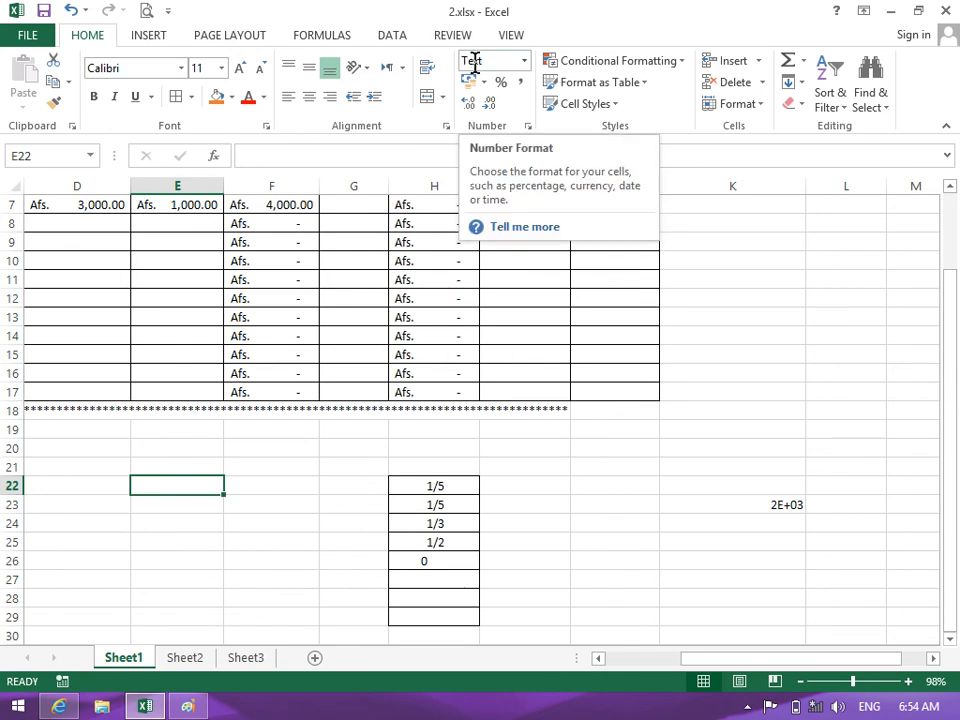
Return E22 to General, show a leading-zero number losing its zero, then empty it
{"action": "left_click", "coordinate": [523, 60]}
{"action": "left_click", "coordinate": [530, 92]}
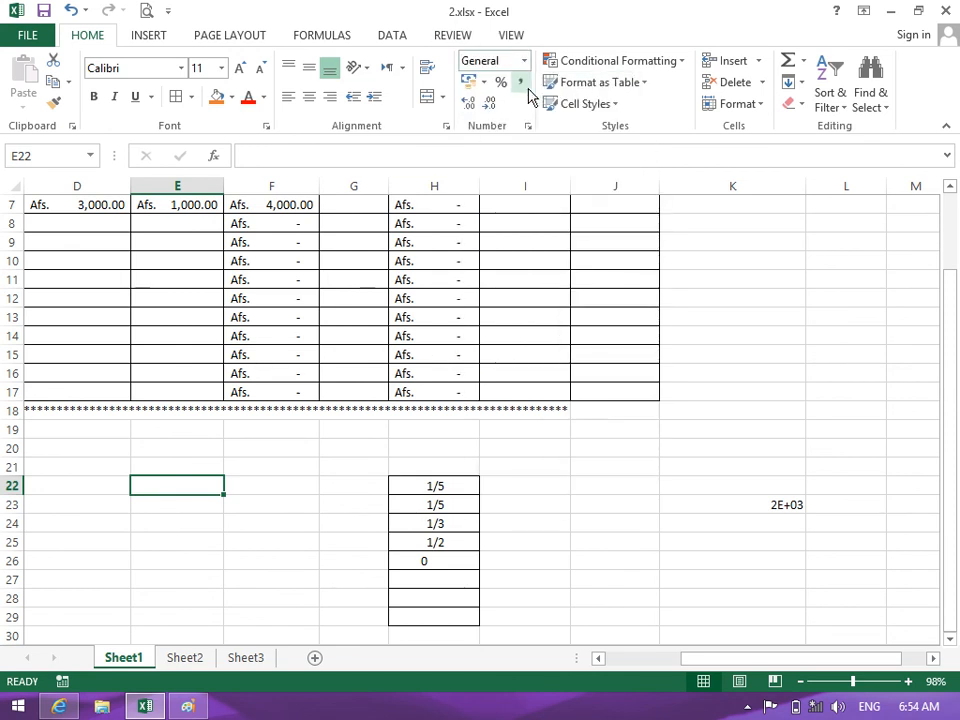
{"action": "type", "text": "0788778"}
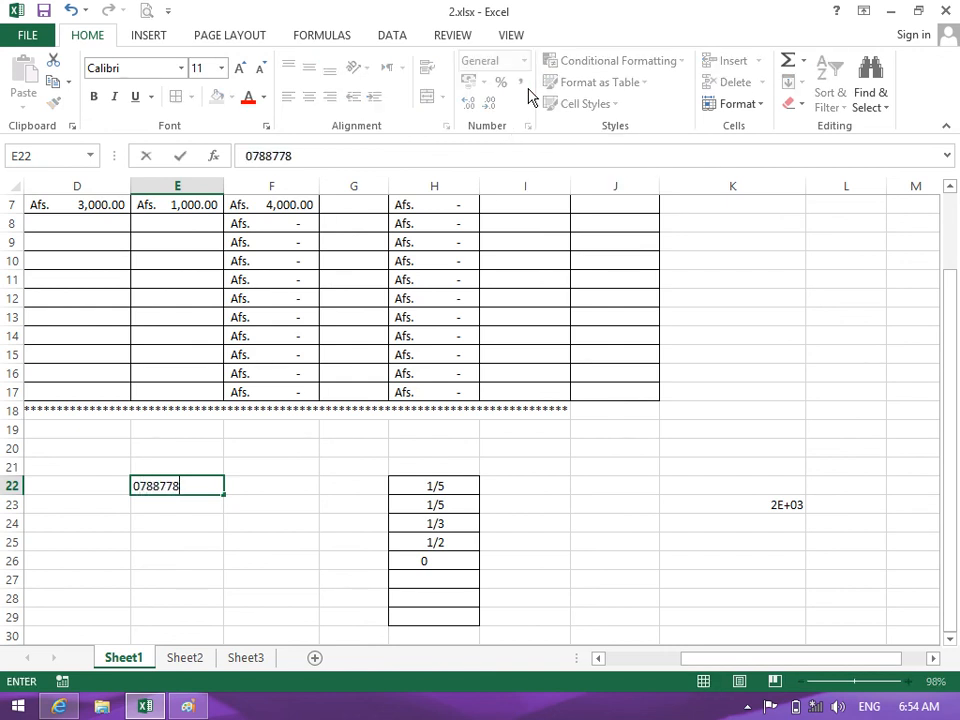
{"action": "key", "text": "Return"}
{"action": "key", "text": "Up"}
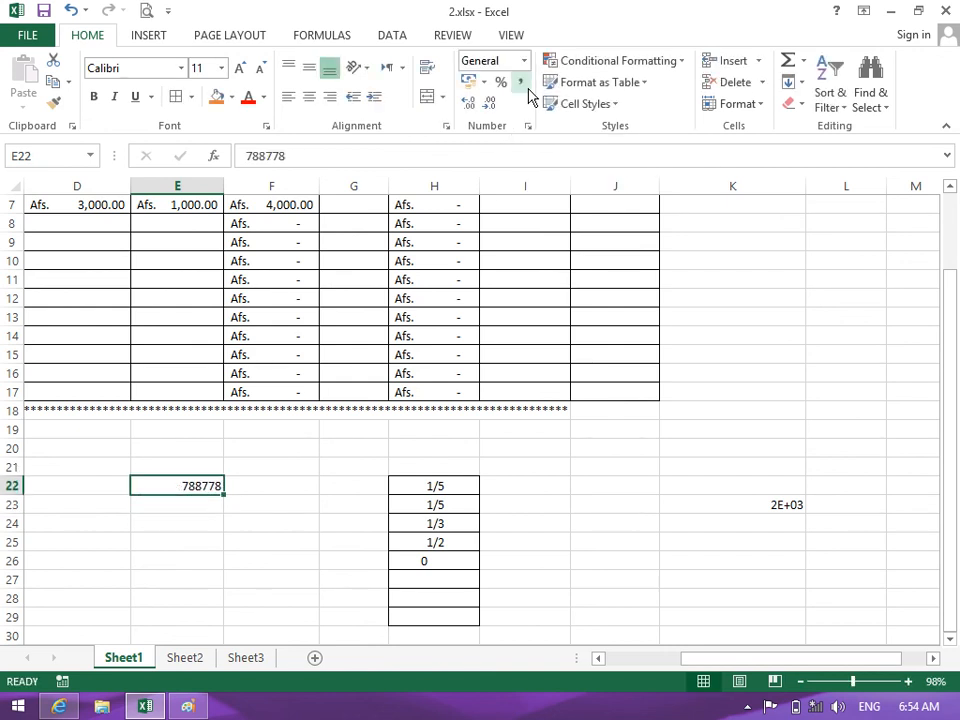
{"action": "key", "text": "BackSpace"}
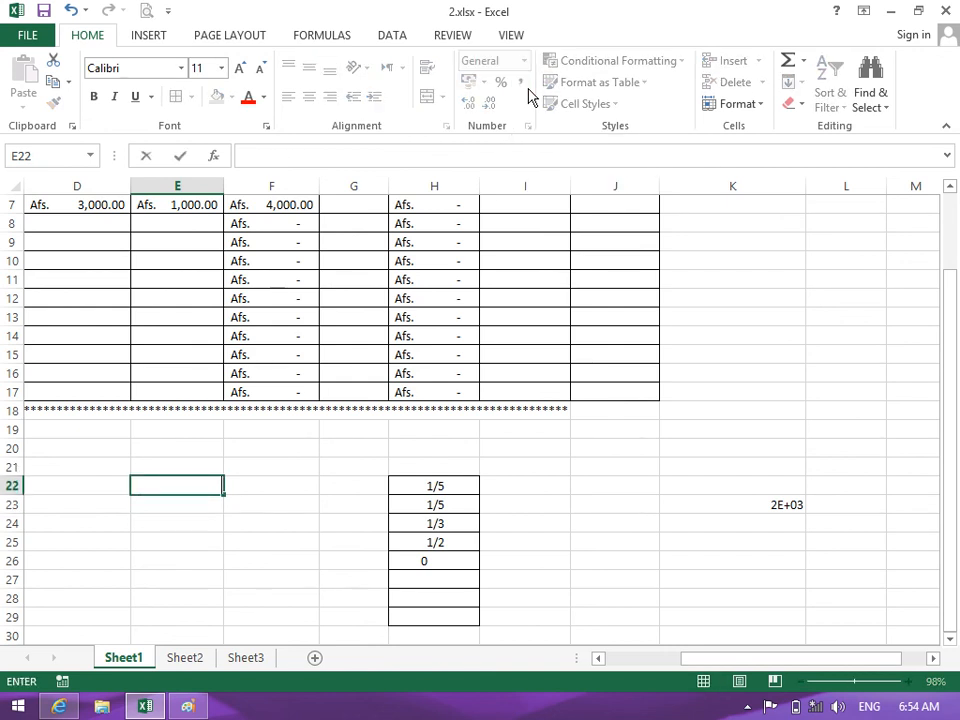
{"action": "key", "text": "Return"}
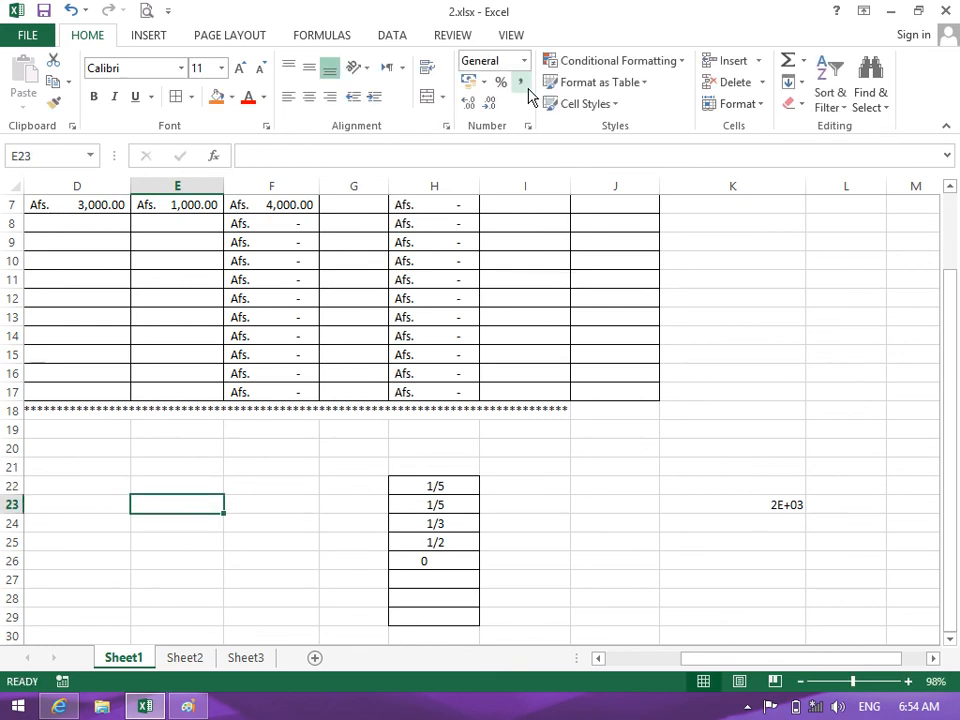
Format F22 as Text, enter a leading-zero phone number, and right-align it
{"action": "left_click", "coordinate": [280, 495]}
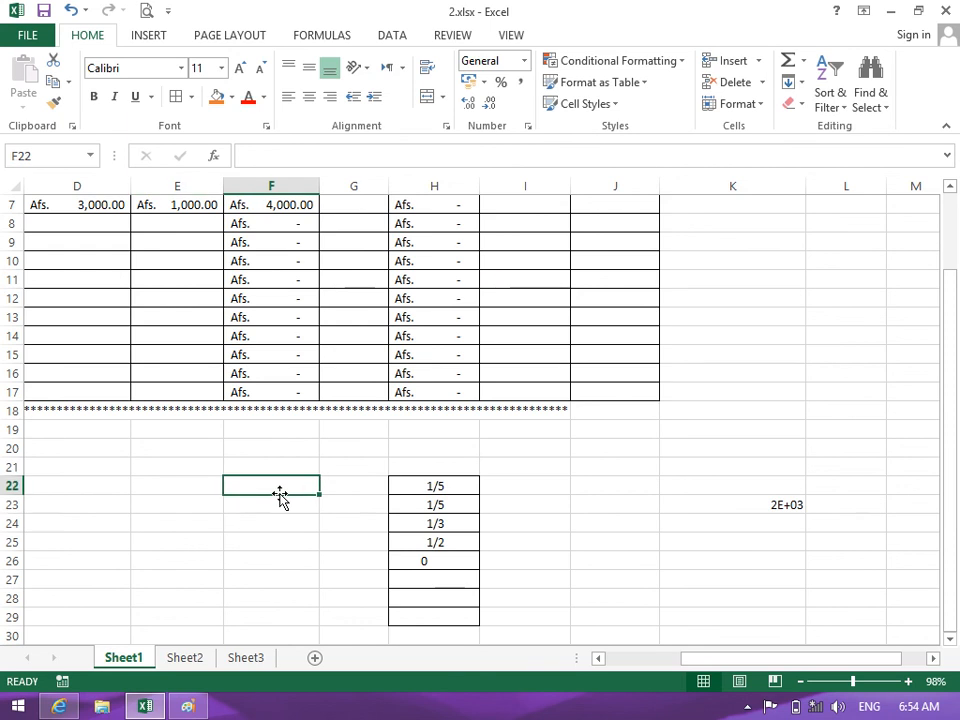
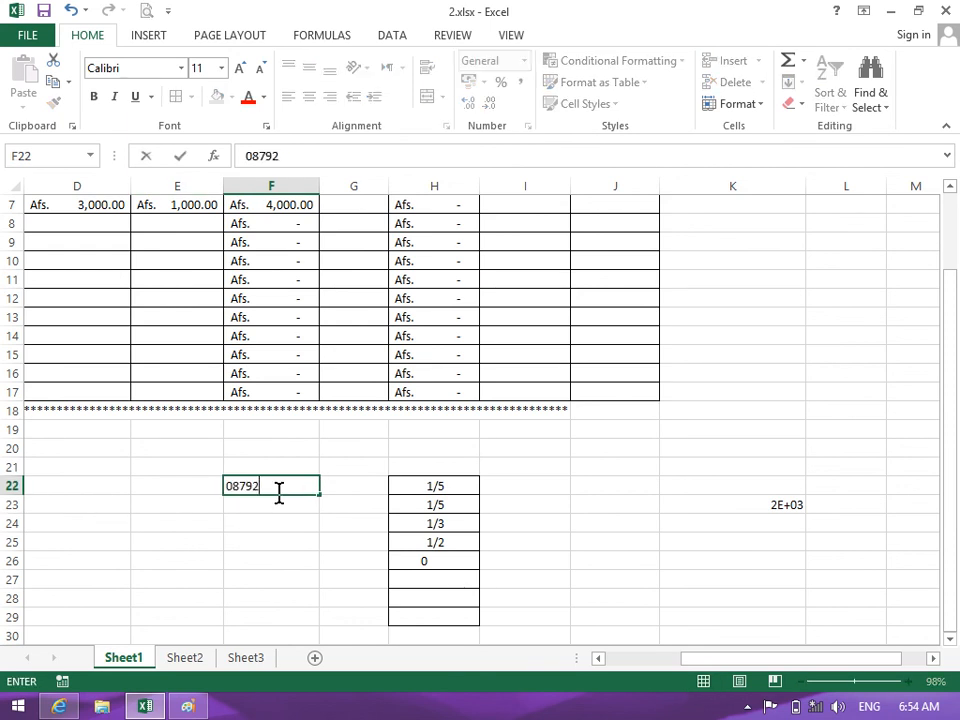
{"action": "key", "text": "Return"}
{"action": "left_click", "coordinate": [281, 492]}
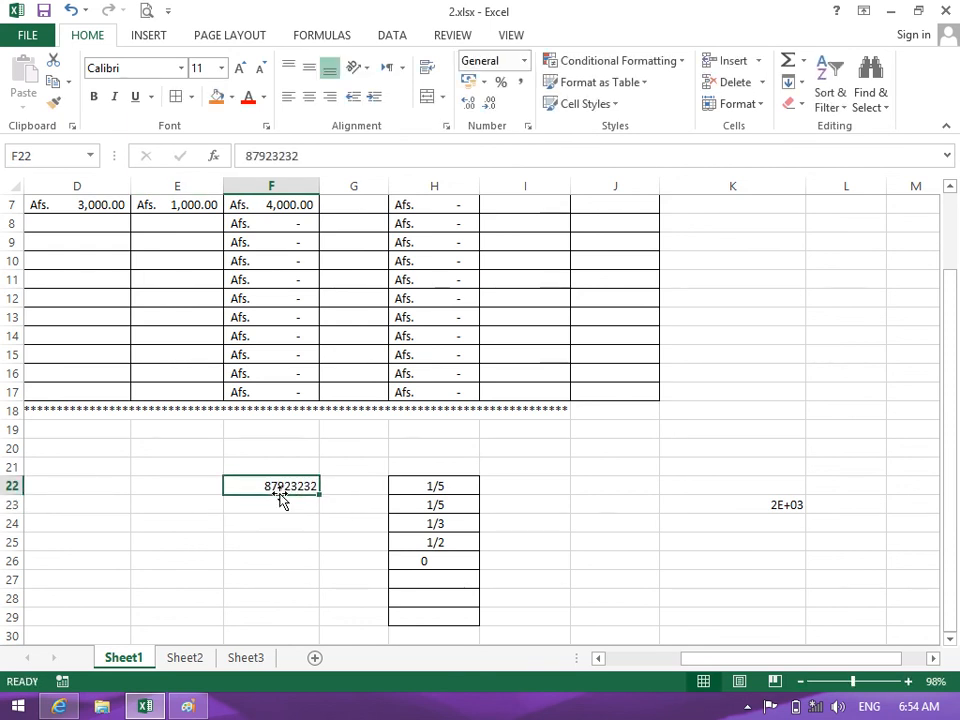
{"action": "left_click", "coordinate": [523, 61]}
{"action": "left_click_drag", "start_coordinate": [645, 392], "coordinate": [645, 497]}
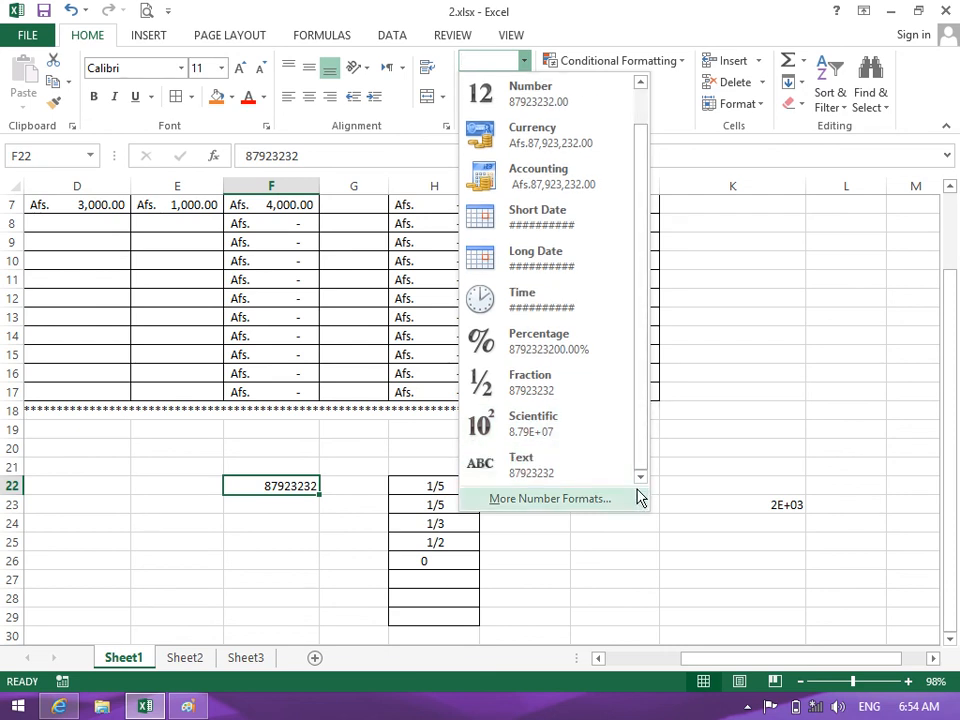
{"action": "left_click", "coordinate": [585, 467]}
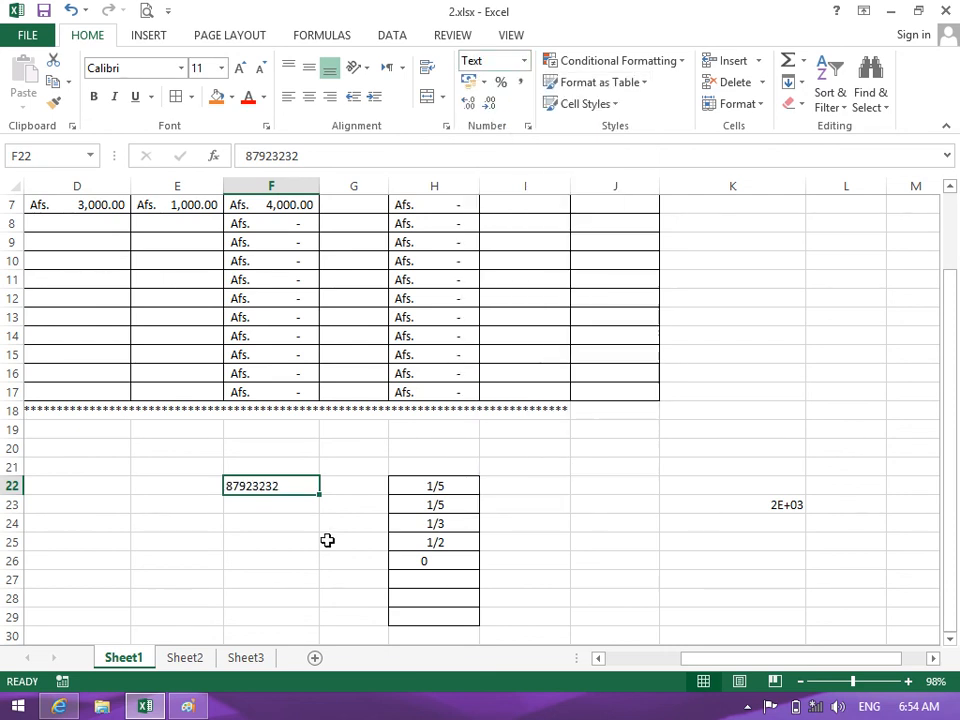
{"action": "key", "text": "Return"}
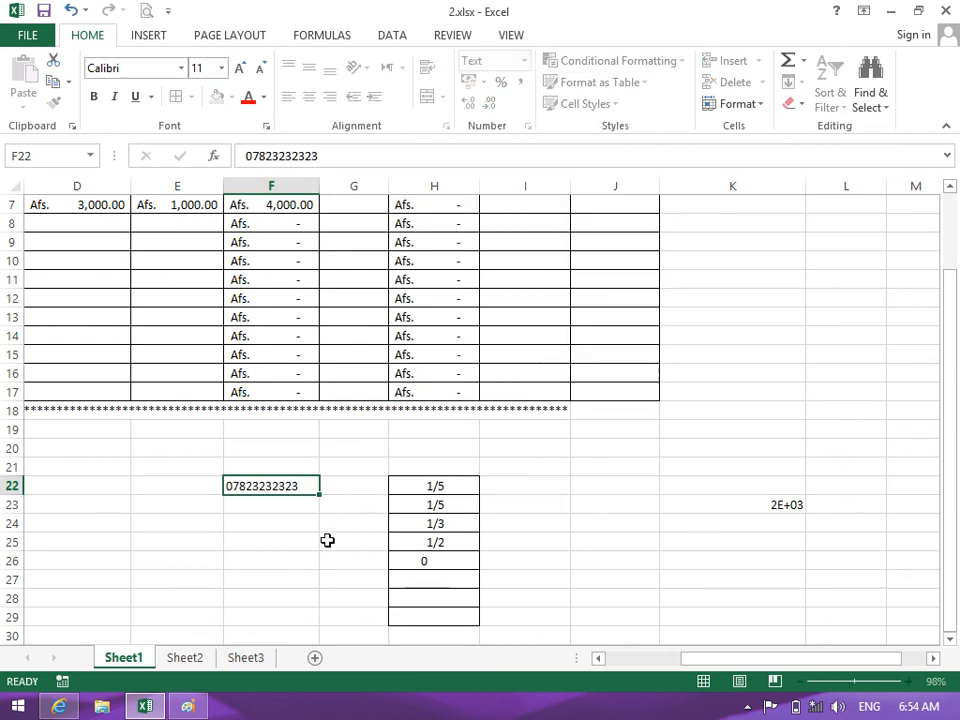
{"action": "left_click", "coordinate": [260, 487]}
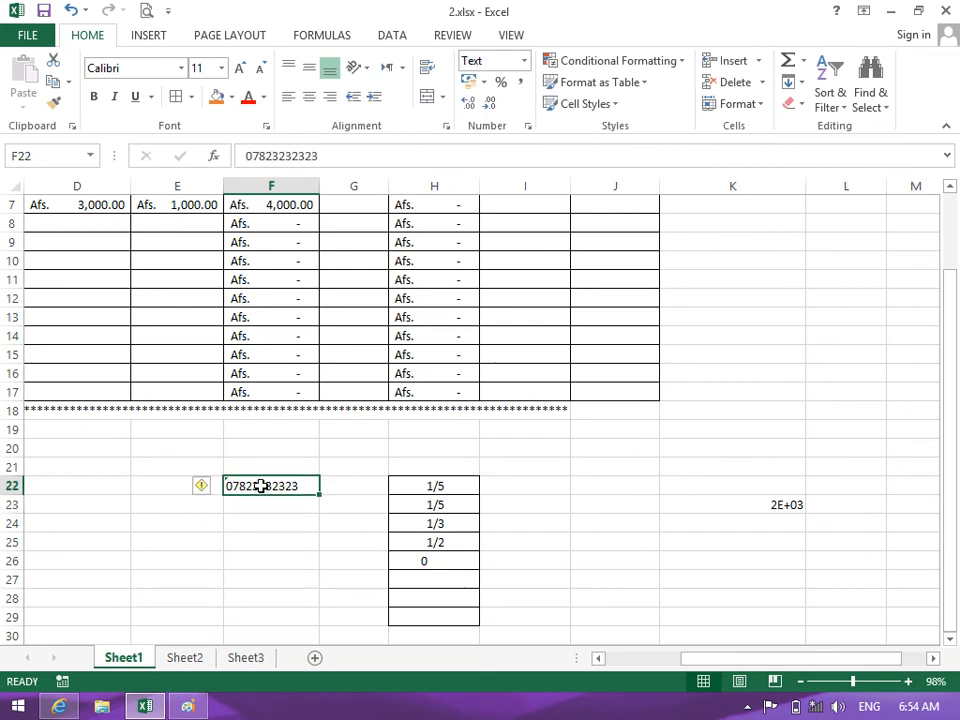
{"action": "left_click", "coordinate": [330, 96]}
Test 078 in F26, which becomes 78, then clear F26 and F22
{"action": "left_click_drag", "start_coordinate": [278, 553], "coordinate": [276, 542]}
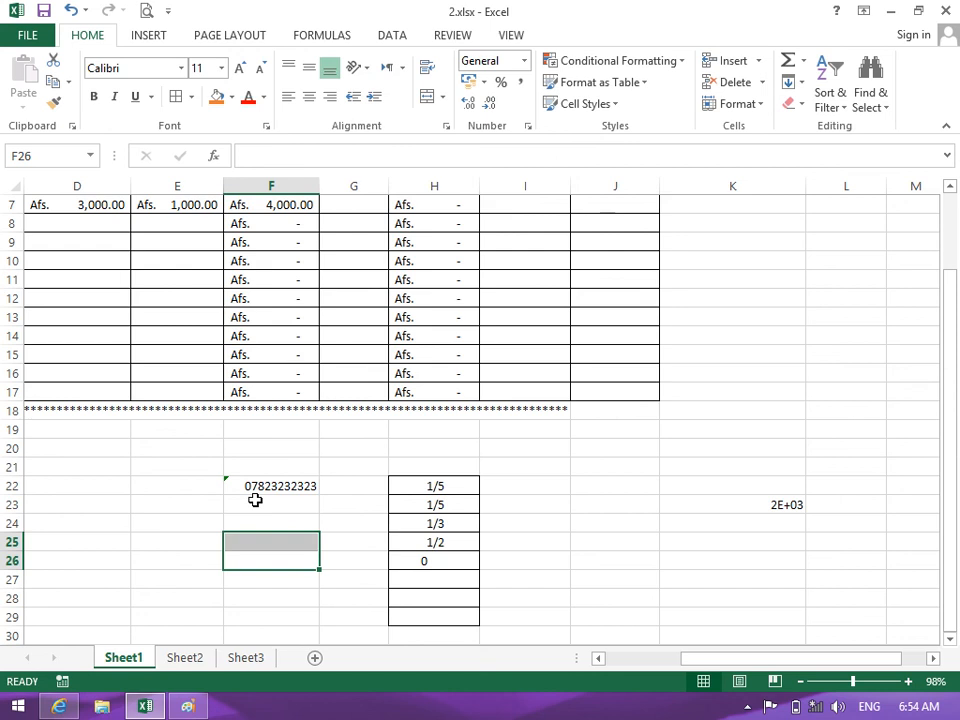
{"action": "left_click", "coordinate": [255, 500]}
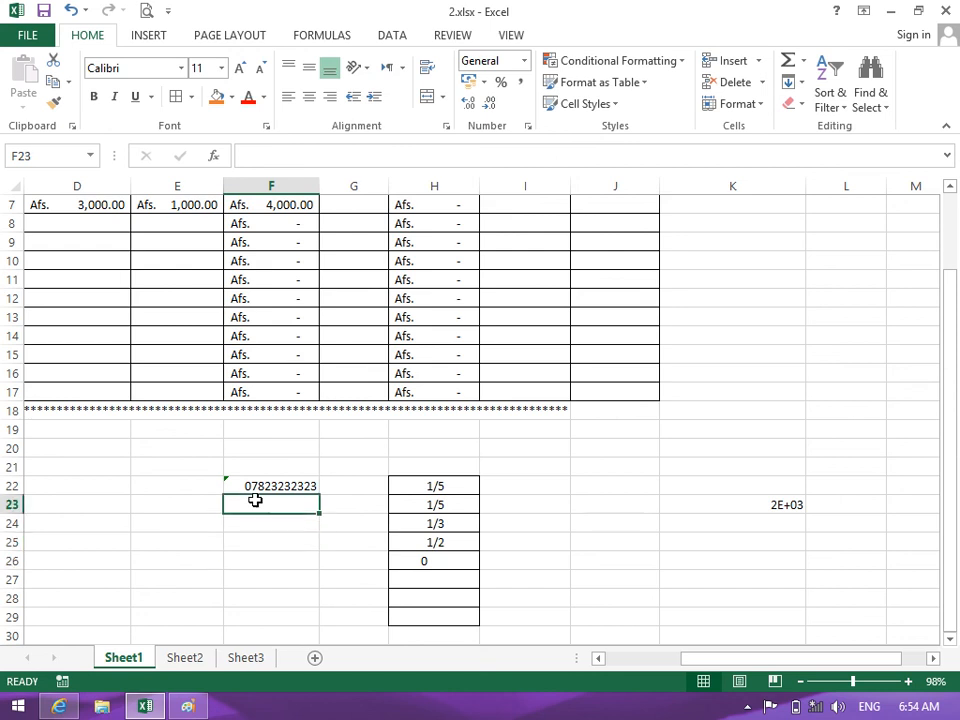
{"action": "left_click", "coordinate": [253, 488]}
{"action": "left_click", "coordinate": [246, 561]}
{"action": "type", "text": "078"}
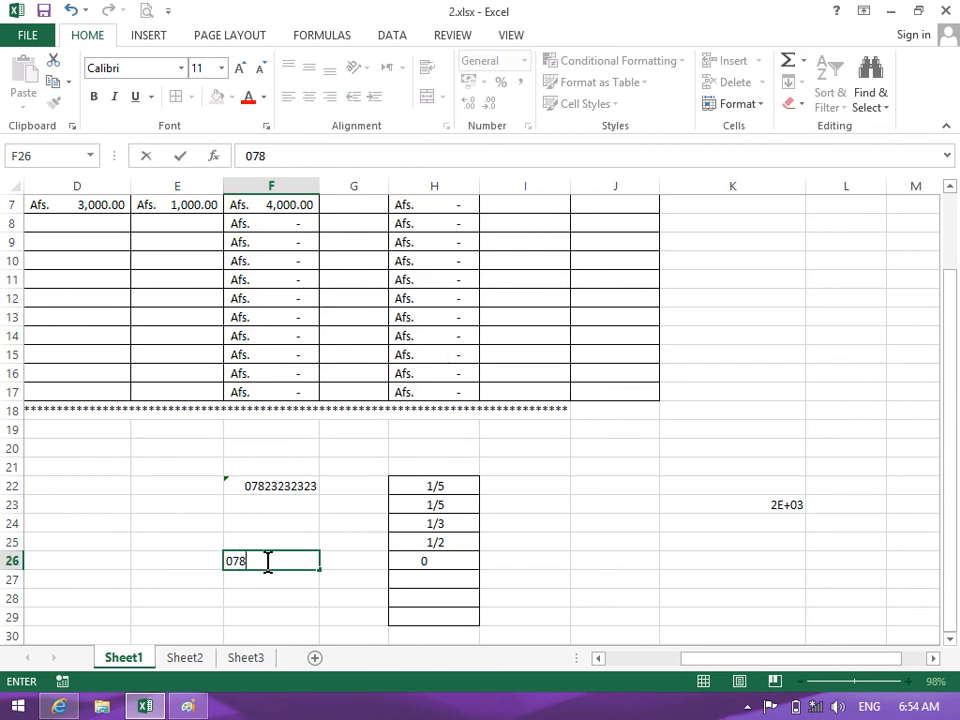
{"action": "left_click", "coordinate": [238, 560]}
{"action": "left_click_drag", "start_coordinate": [277, 560], "coordinate": [221, 561]}
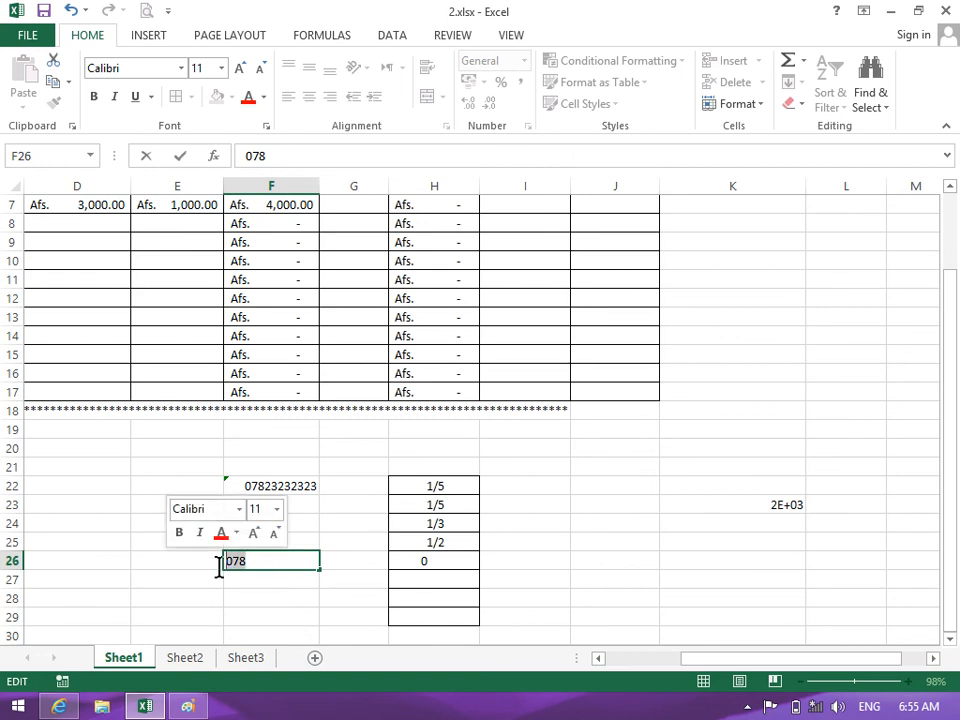
{"action": "left_click", "coordinate": [301, 565]}
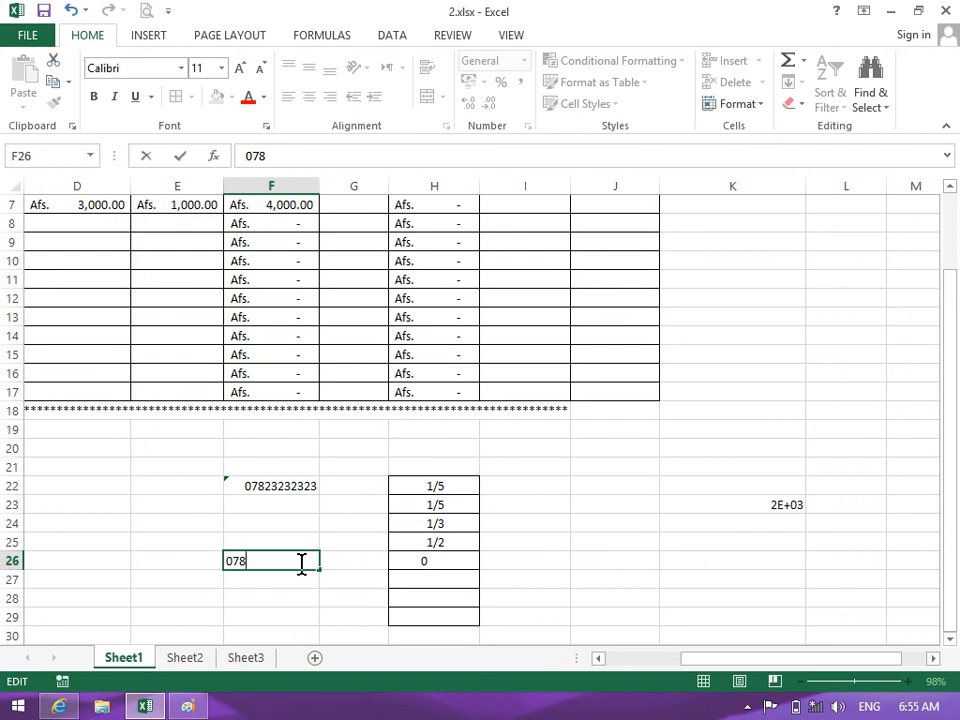
{"action": "key", "text": "Return"}
{"action": "left_click", "coordinate": [302, 564]}
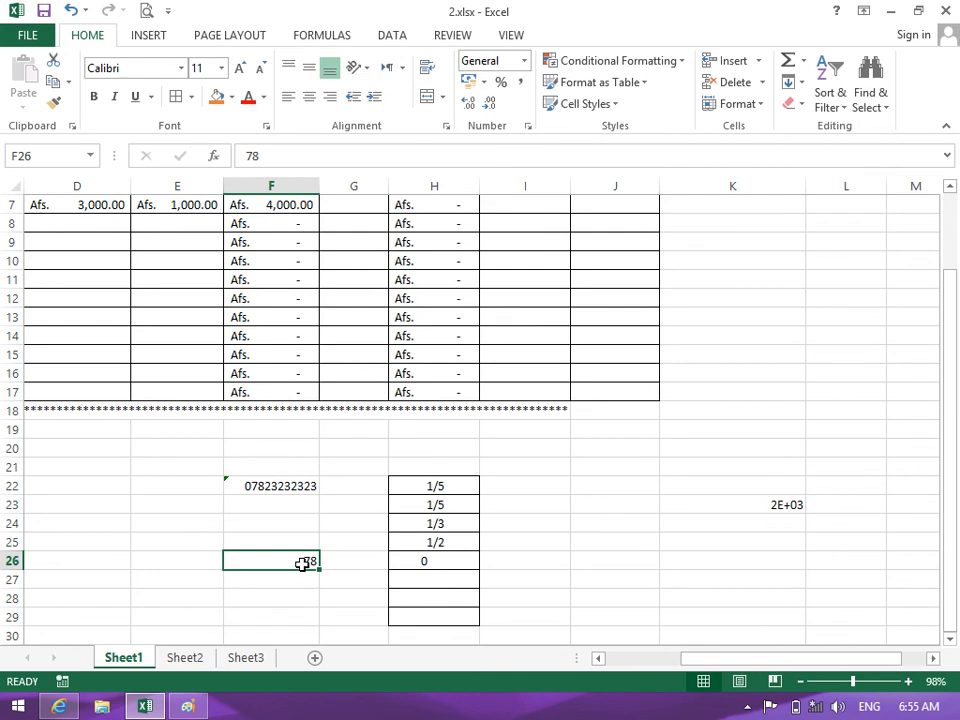
{"action": "key", "text": "Delete"}
{"action": "left_click", "coordinate": [285, 489]}
{"action": "key", "text": "Delete"}
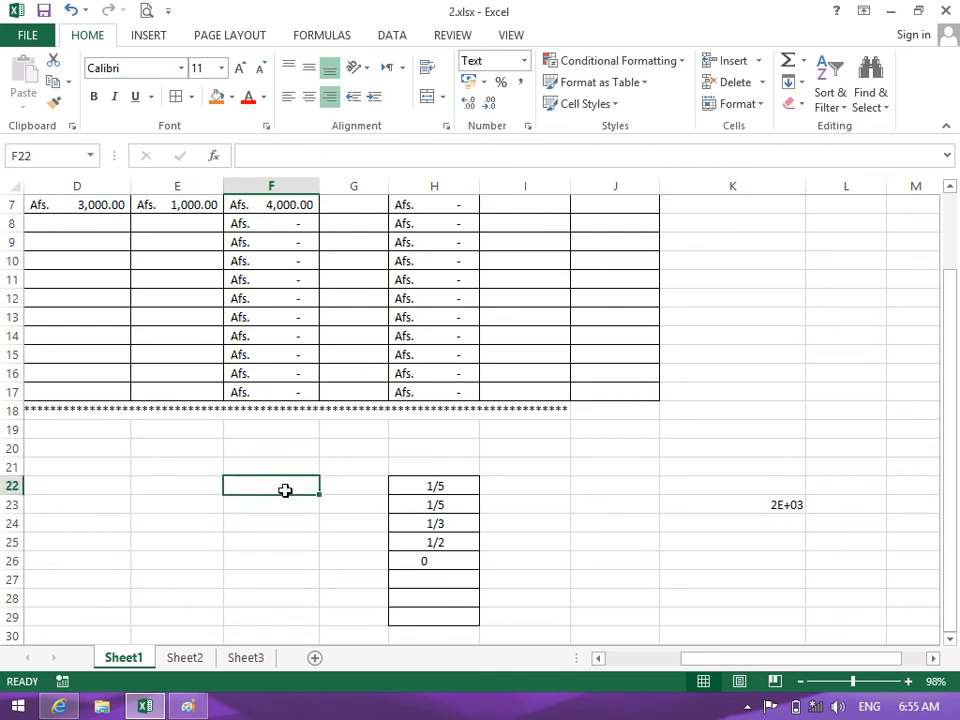
Check F22's Text format in Format Cells, then reveal the hidden notification-area icons
{"action": "left_click", "coordinate": [524, 60]}
{"action": "left_click", "coordinate": [524, 60]}
{"action": "left_click", "coordinate": [527, 127]}
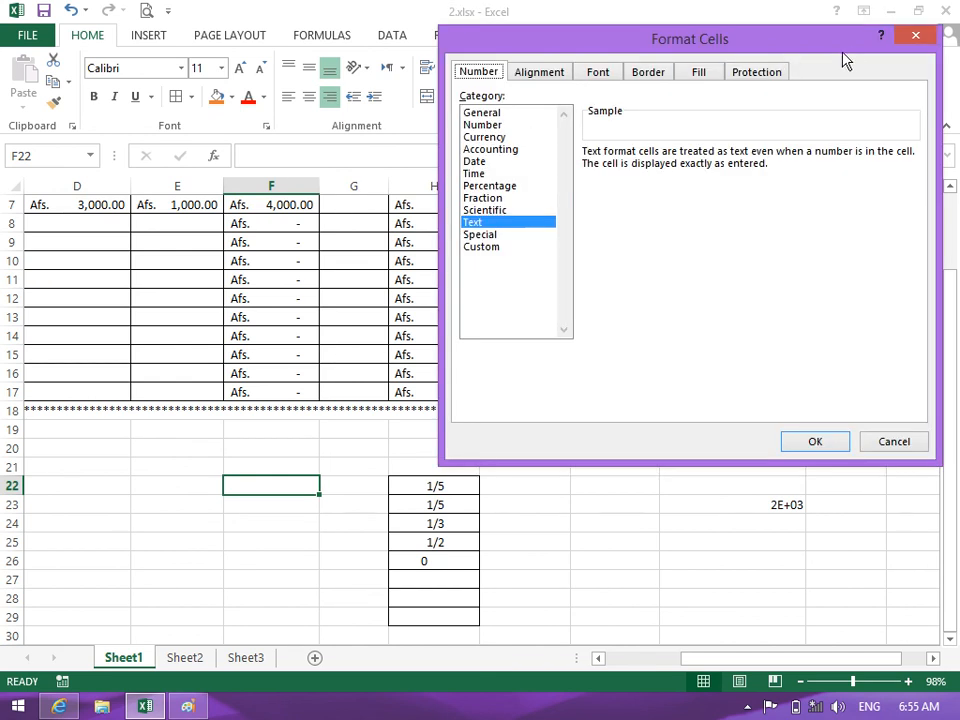
{"action": "left_click", "coordinate": [922, 37]}
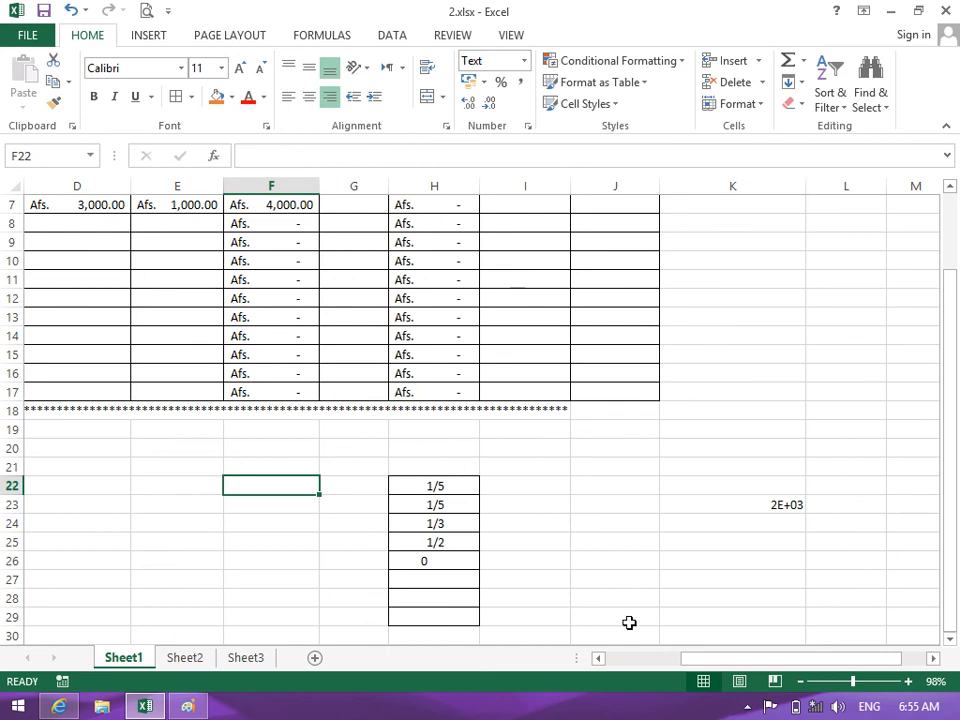
{"action": "left_click", "coordinate": [747, 707]}
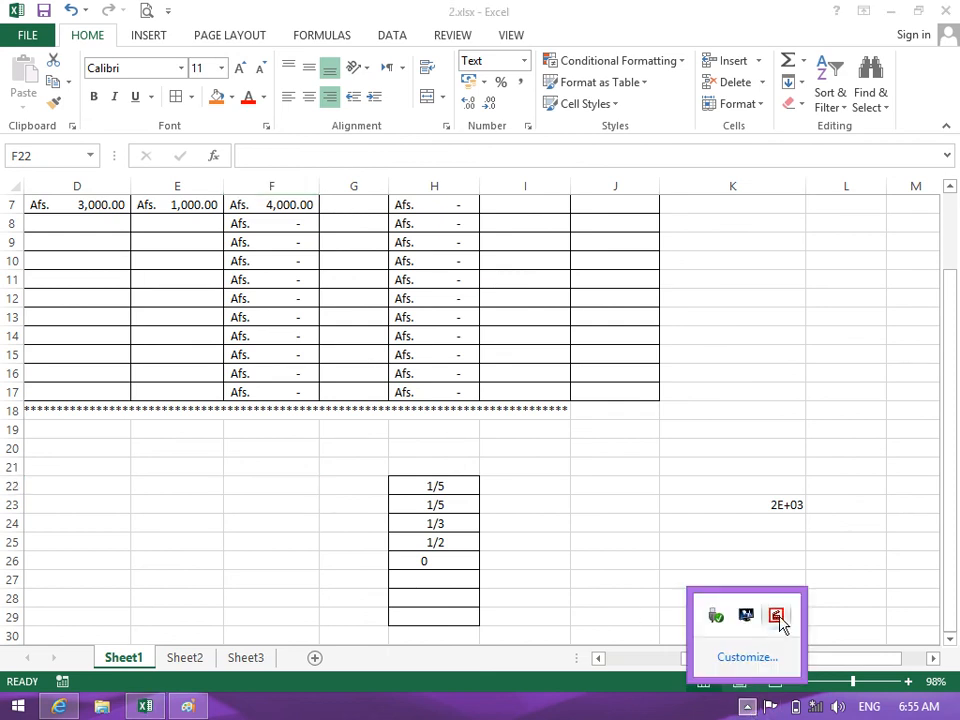